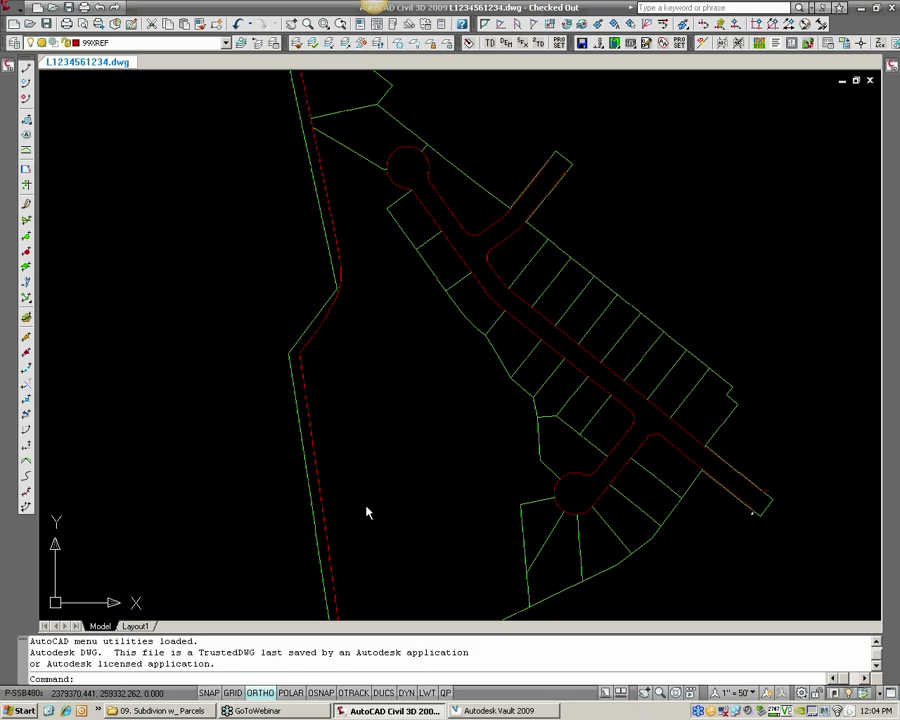
- Examine the subdivision layout, including the lot lines of a lot along the central road, and clear the line selection
{"action": "scroll", "coordinate": [350, 500], "scroll_direction": "down", "scroll_amount": 2}
{"action": "mouse_move", "coordinate": [350, 500]}
{"action": "middle_mouse_down"}
{"action": "mouse_move", "coordinate": [368, 444]}
{"action": "mouse_move", "coordinate": [364, 420]}
{"action": "middle_mouse_up"}
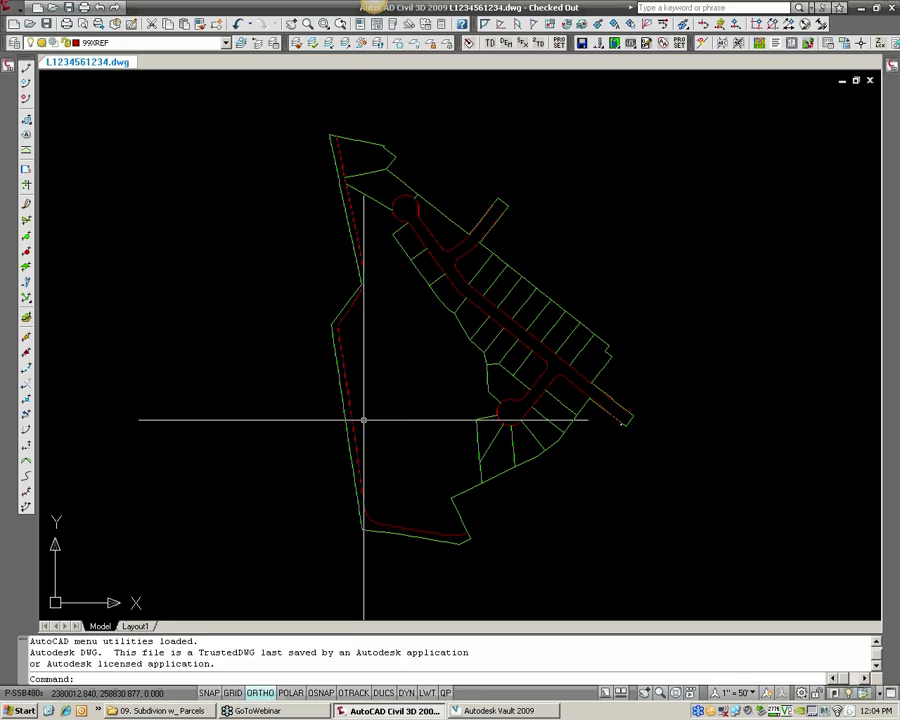
{"action": "scroll", "coordinate": [503, 348], "scroll_direction": "up", "scroll_amount": 4}
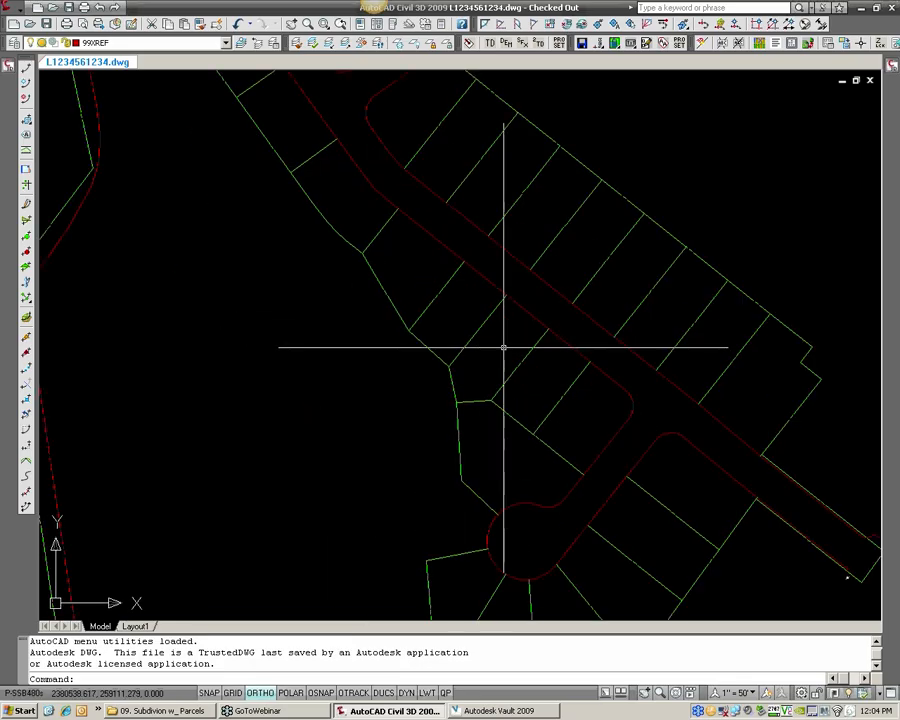
{"action": "left_click", "coordinate": [516, 369]}
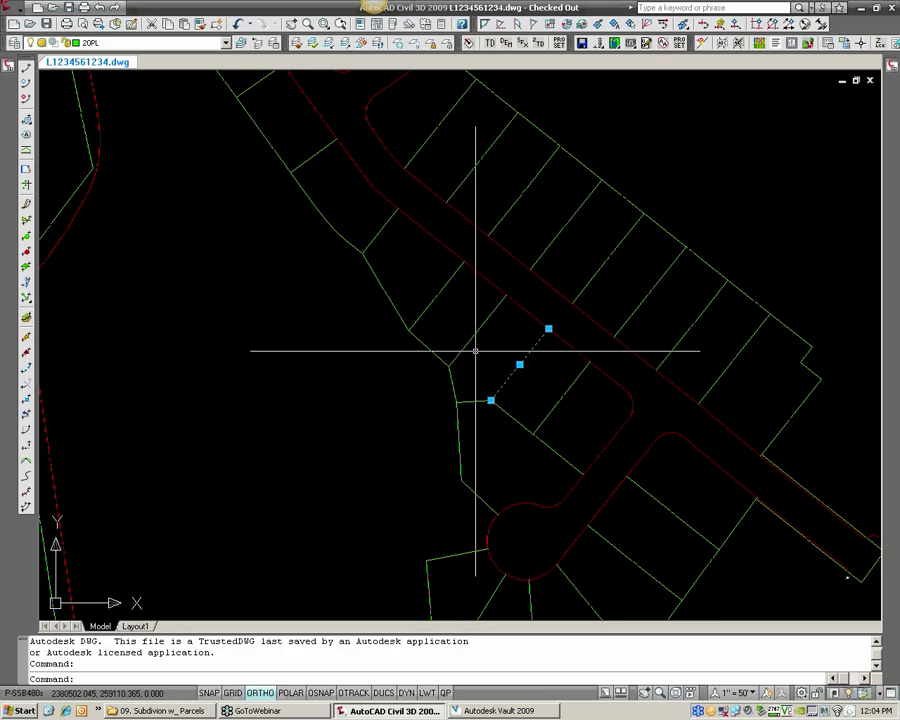
{"action": "left_click", "coordinate": [472, 336]}
{"action": "left_click", "coordinate": [447, 380]}
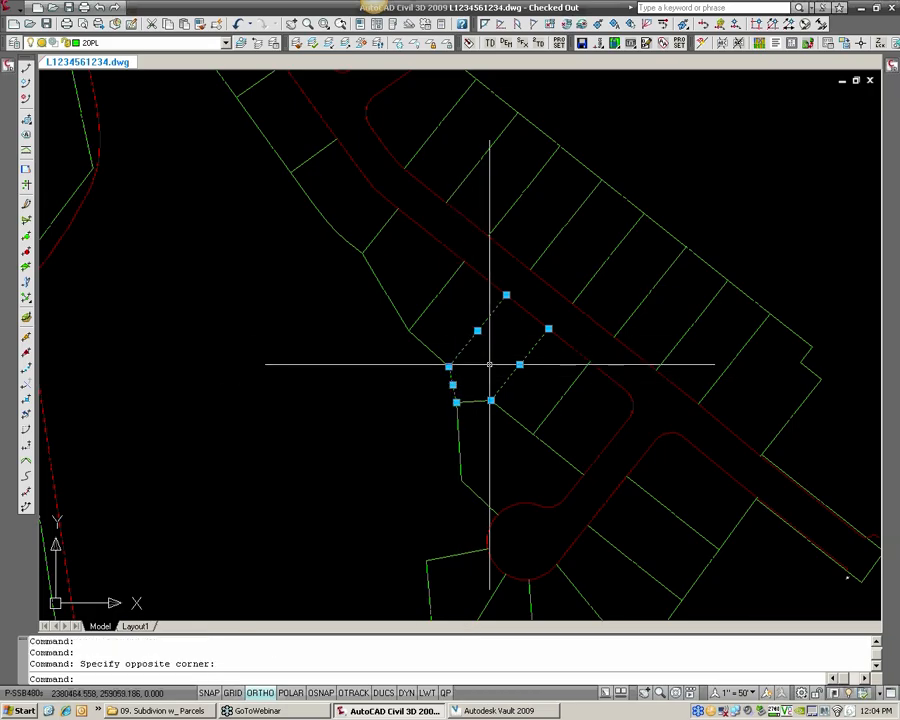
{"action": "key", "text": "Escape"}
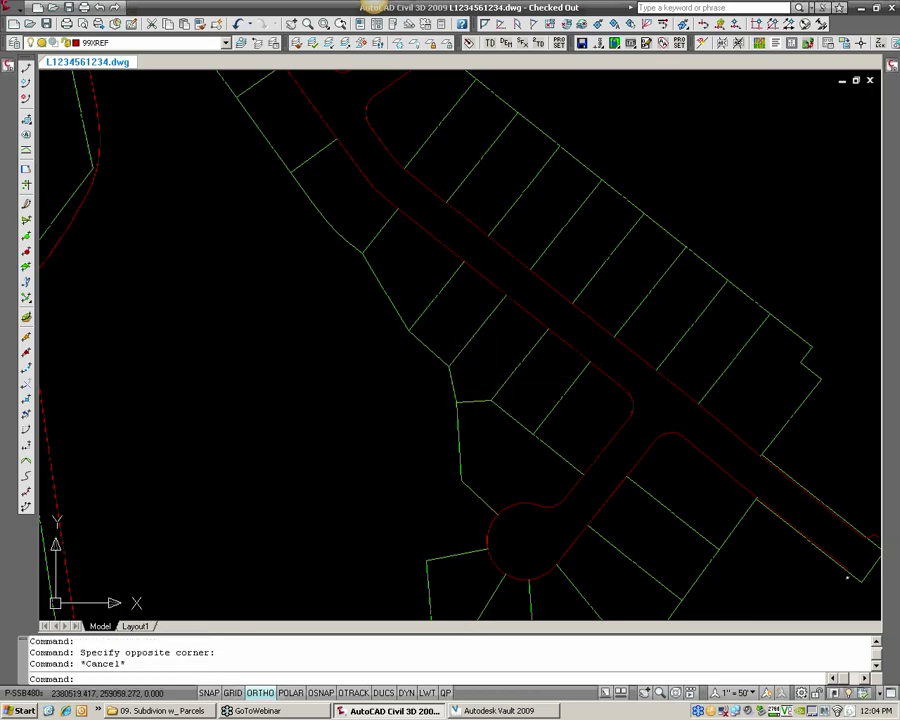
{"action": "scroll", "coordinate": [436, 382], "scroll_direction": "down", "scroll_amount": 5}
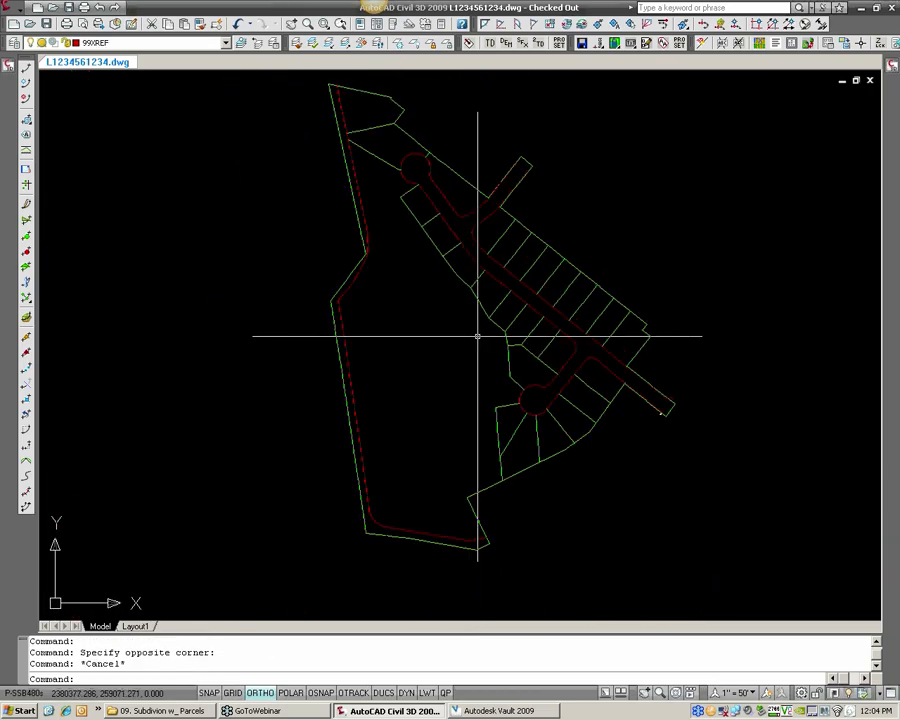
{"action": "scroll", "coordinate": [477, 336], "scroll_direction": "up", "scroll_amount": 2}
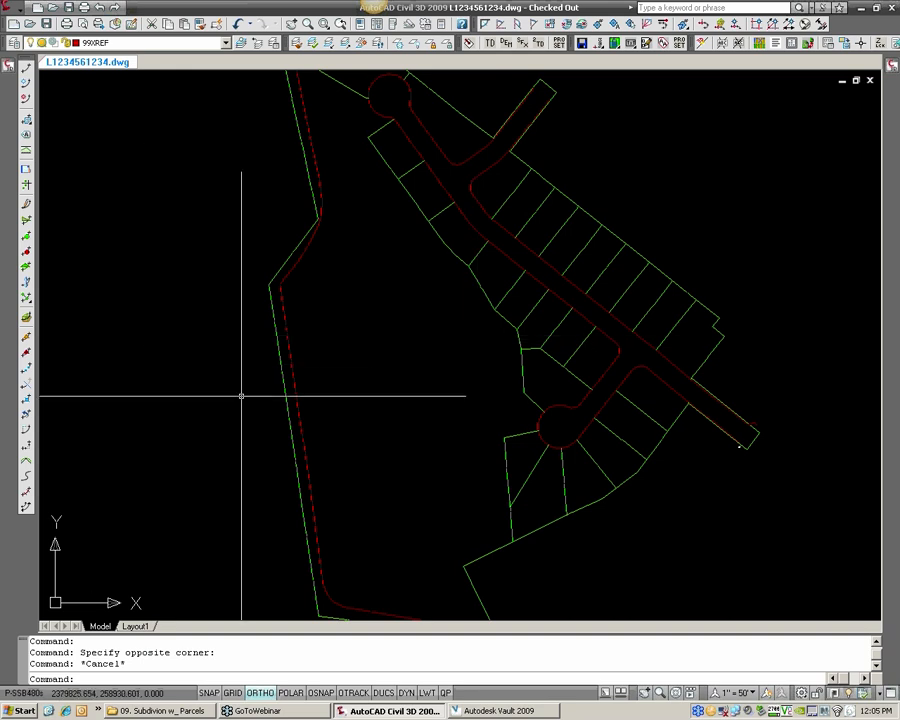
- Open Parcel-EX.bmp in Paint and outline the small corner parcel and the large surrounding parcel with orange markup
{"action": "left_click", "coordinate": [162, 711]}
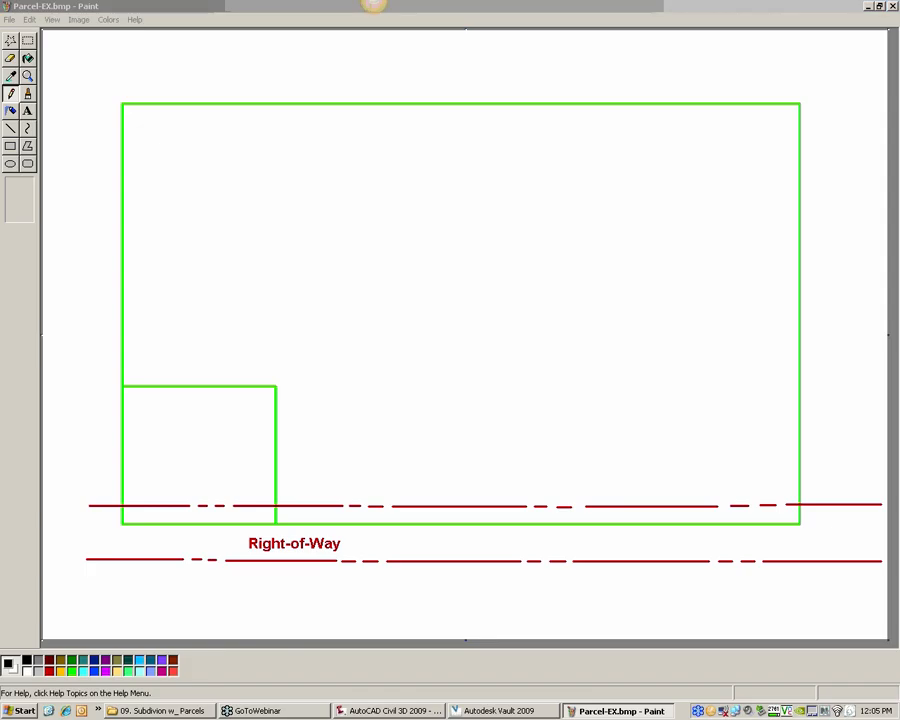
{"action": "mouse_move", "coordinate": [227, 529]}
{"action": "left_mouse_down"}
{"action": "mouse_move", "coordinate": [288, 446]}
{"action": "mouse_move", "coordinate": [143, 368]}
{"action": "mouse_move", "coordinate": [180, 515]}
{"action": "left_mouse_up"}
{"action": "mouse_move", "coordinate": [805, 521]}
{"action": "left_mouse_down"}
{"action": "mouse_move", "coordinate": [833, 375]}
{"action": "mouse_move", "coordinate": [843, 125]}
{"action": "mouse_move", "coordinate": [670, 86]}
{"action": "mouse_move", "coordinate": [120, 90]}
{"action": "mouse_move", "coordinate": [94, 388]}
{"action": "left_mouse_up"}
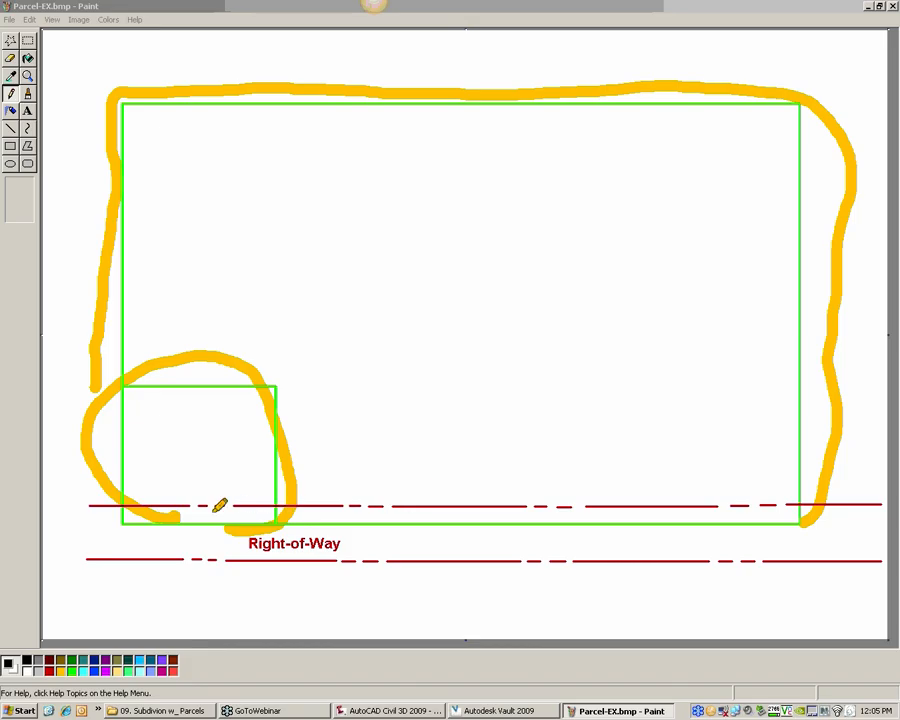
{"action": "mouse_move", "coordinate": [175, 516]}
{"action": "left_mouse_down"}
{"action": "mouse_move", "coordinate": [224, 522]}
{"action": "mouse_move", "coordinate": [288, 498]}
{"action": "left_mouse_up"}
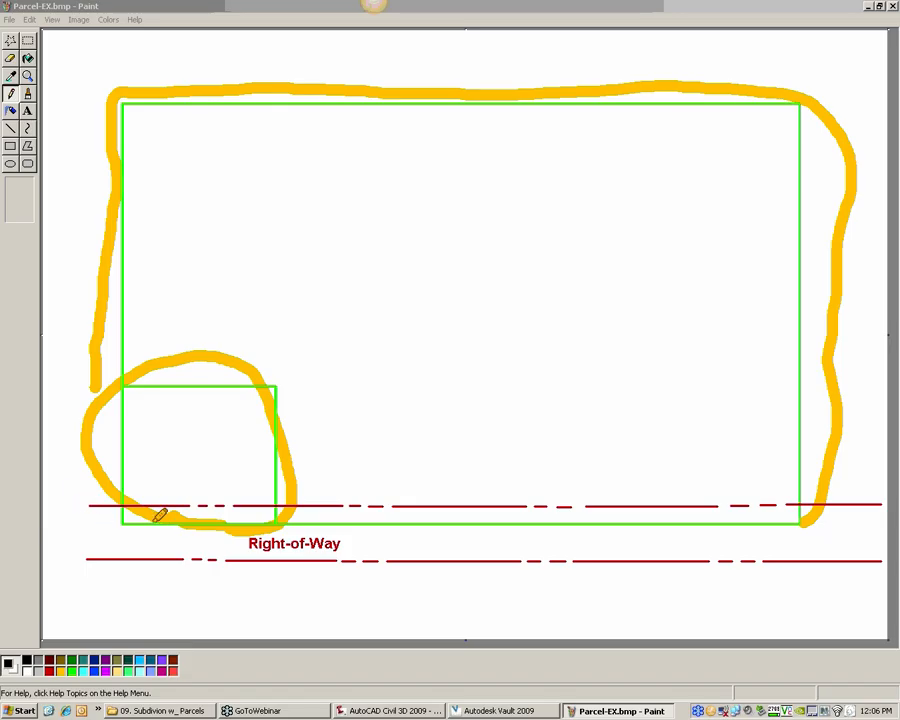
- Trace the upper right-of-way line in orange, clear the markup, and highlight the strip between that line and the parcels' lower boundary
{"action": "left_click_drag", "start_coordinate": [90, 503], "coordinate": [785, 499]}
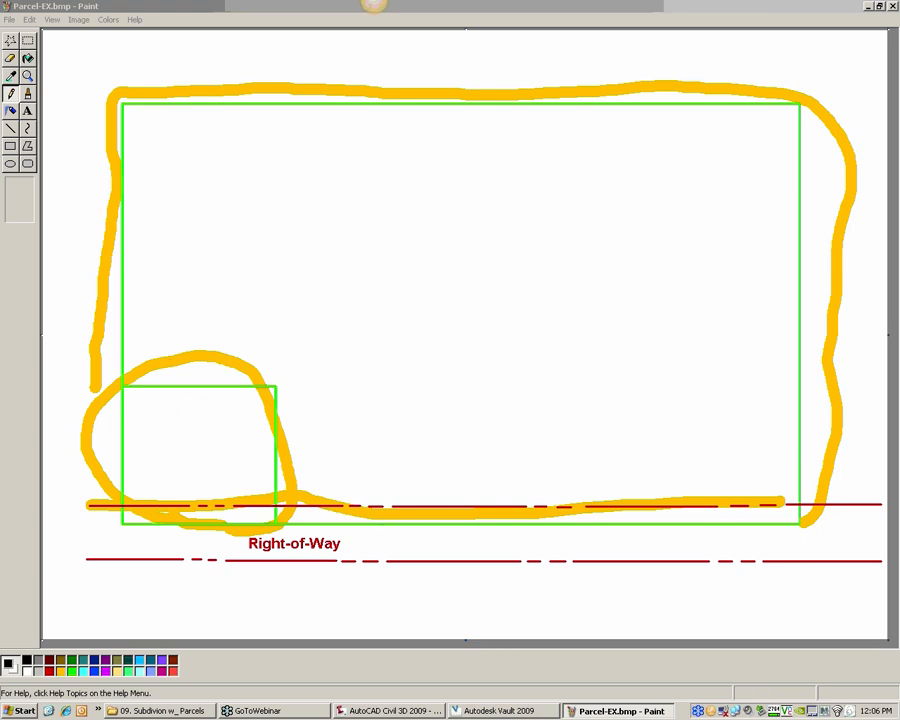
{"action": "key", "text": "Escape"}
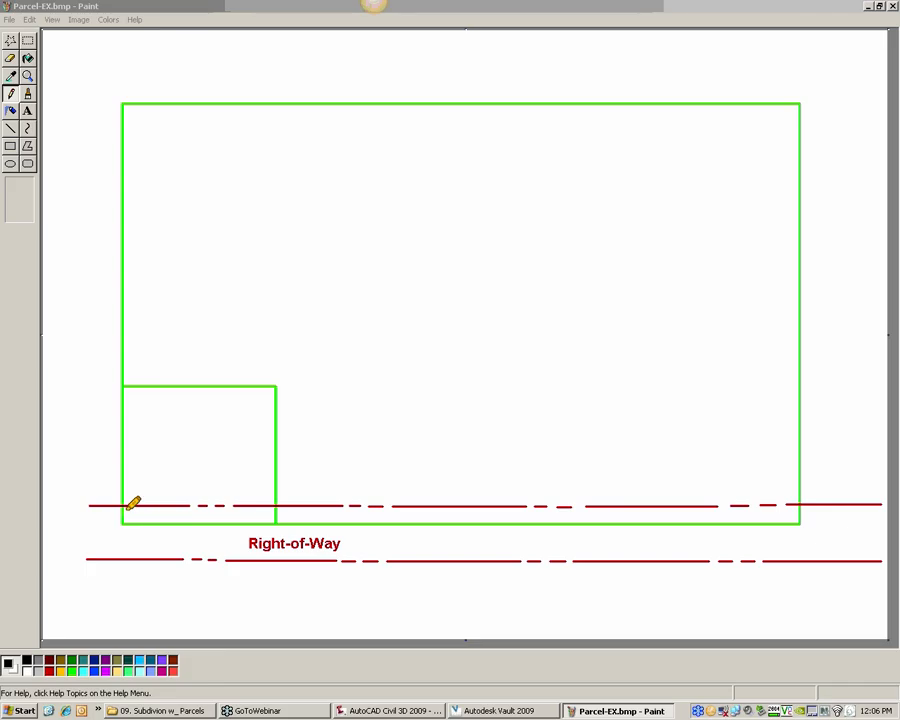
{"action": "left_click_drag", "start_coordinate": [128, 508], "coordinate": [797, 513]}
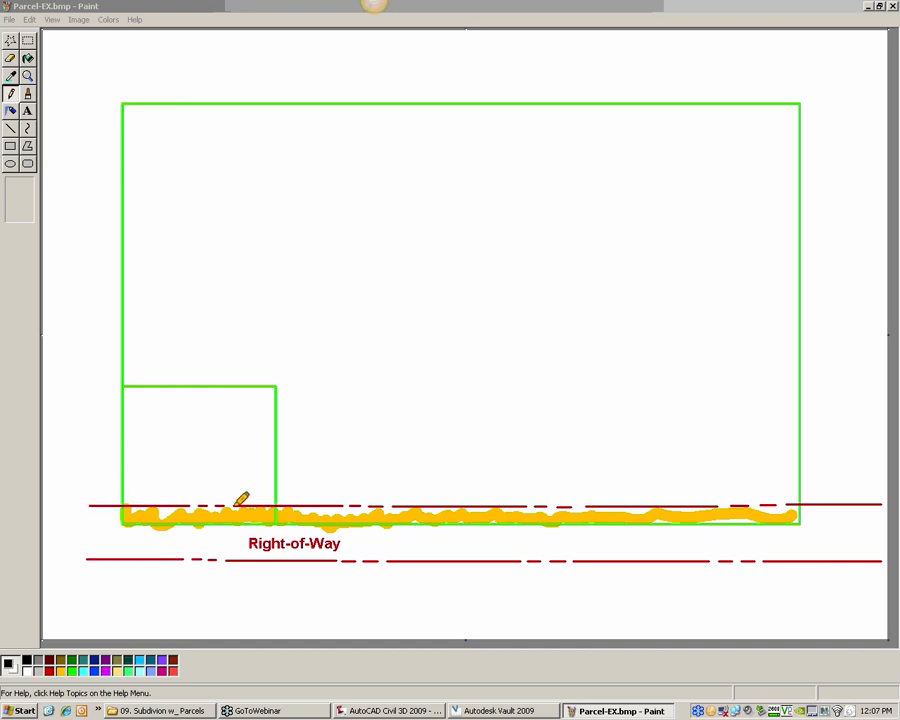
{"action": "left_click_drag", "start_coordinate": [88, 505], "coordinate": [277, 505]}
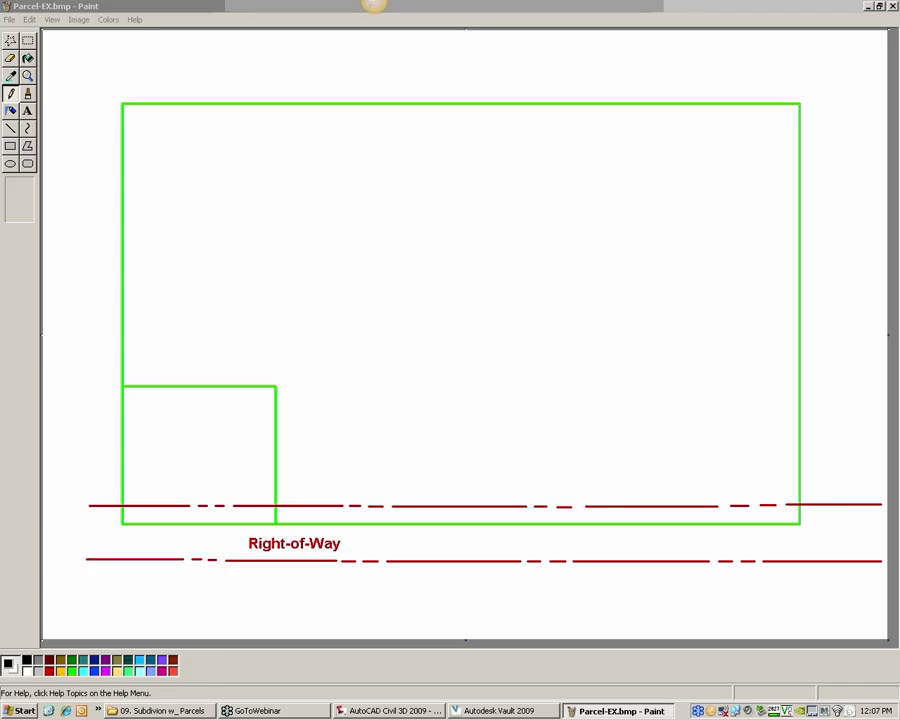
- Open Parcel-SUB.bmp in Paint, trace the existing parcel boundaries in orange and mark the proposed lot lines in dark red
{"action": "left_click", "coordinate": [161, 711]}
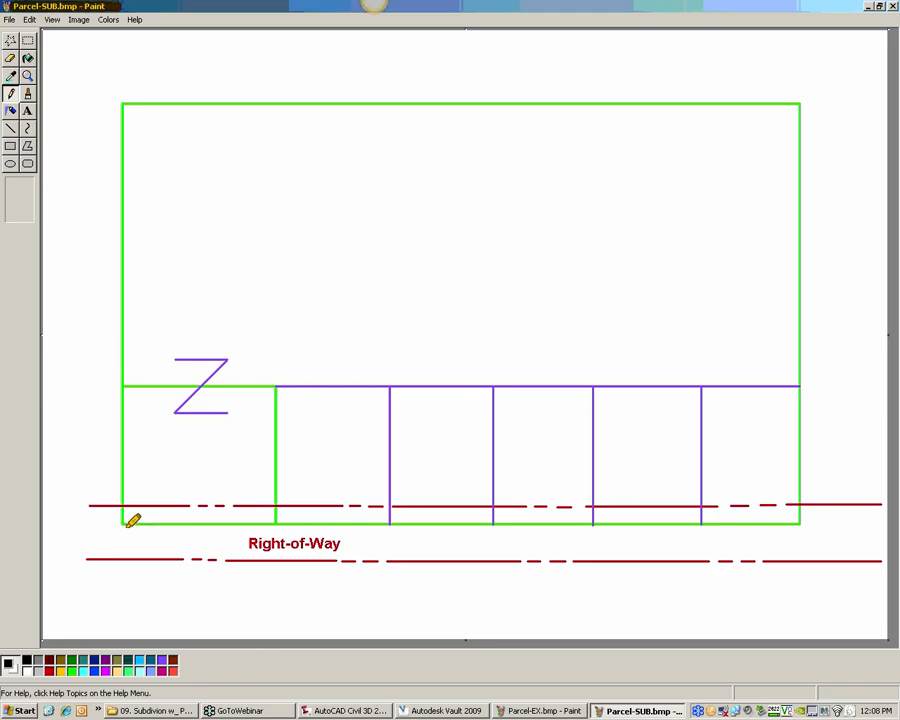
{"action": "mouse_move", "coordinate": [120, 522]}
{"action": "left_mouse_down"}
{"action": "mouse_move", "coordinate": [132, 460]}
{"action": "mouse_move", "coordinate": [132, 97]}
{"action": "mouse_move", "coordinate": [130, 106]}
{"action": "mouse_move", "coordinate": [805, 100]}
{"action": "mouse_move", "coordinate": [806, 515]}
{"action": "mouse_move", "coordinate": [129, 514]}
{"action": "mouse_move", "coordinate": [135, 376]}
{"action": "mouse_move", "coordinate": [128, 386]}
{"action": "mouse_move", "coordinate": [279, 382]}
{"action": "mouse_move", "coordinate": [280, 515]}
{"action": "left_mouse_up"}
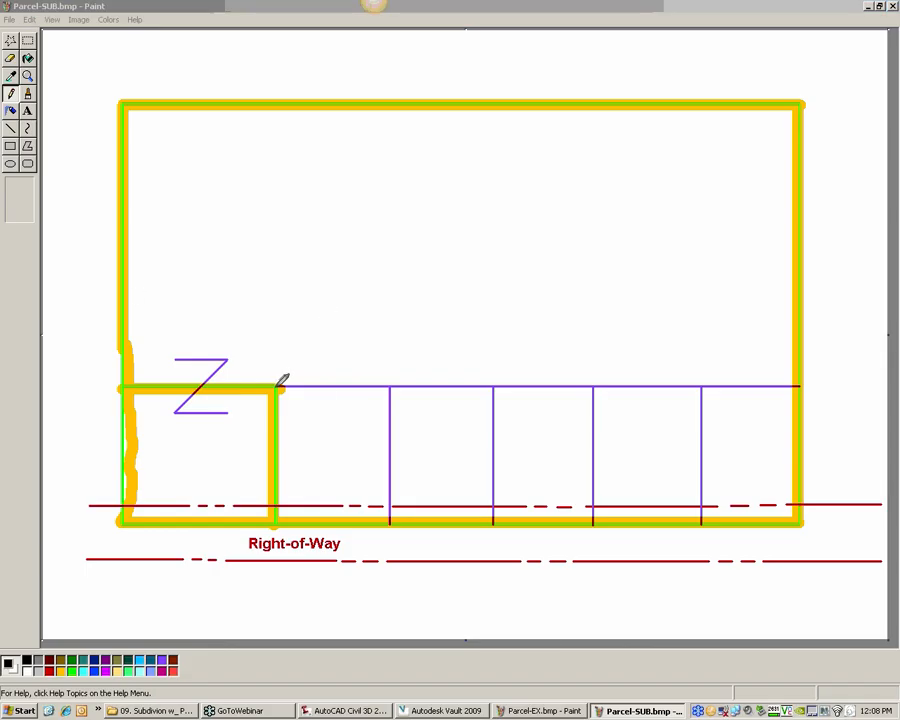
{"action": "mouse_move", "coordinate": [278, 386]}
{"action": "left_mouse_down"}
{"action": "mouse_move", "coordinate": [392, 386]}
{"action": "mouse_move", "coordinate": [393, 518]}
{"action": "left_mouse_up"}
{"action": "mouse_move", "coordinate": [393, 388]}
{"action": "left_mouse_down"}
{"action": "mouse_move", "coordinate": [491, 388]}
{"action": "mouse_move", "coordinate": [491, 518]}
{"action": "left_mouse_up"}
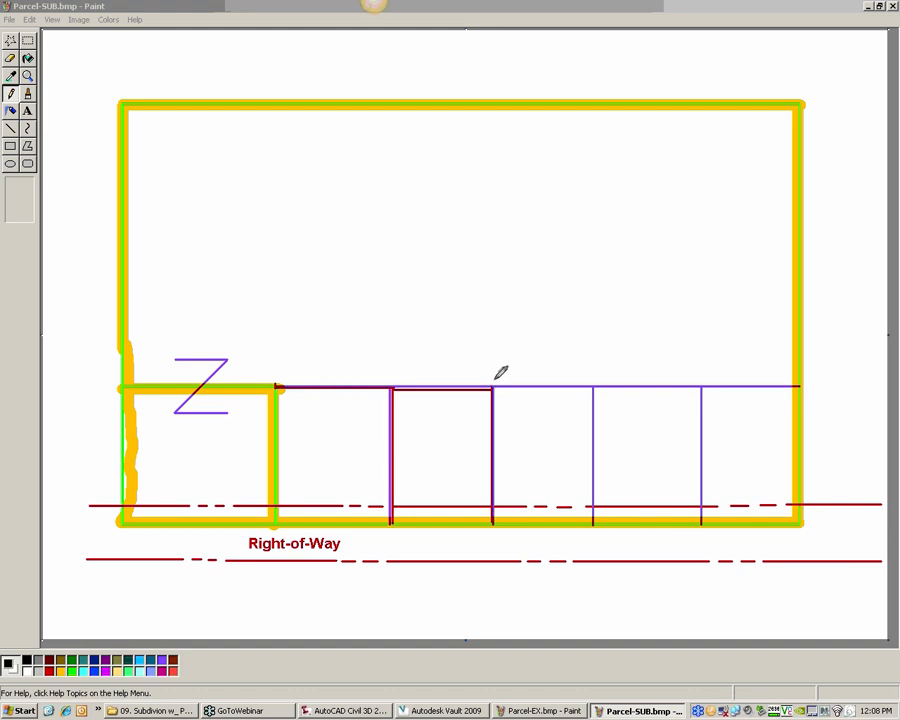
{"action": "mouse_move", "coordinate": [491, 388]}
{"action": "left_mouse_down"}
{"action": "mouse_move", "coordinate": [594, 387]}
{"action": "mouse_move", "coordinate": [593, 518]}
{"action": "left_mouse_up"}
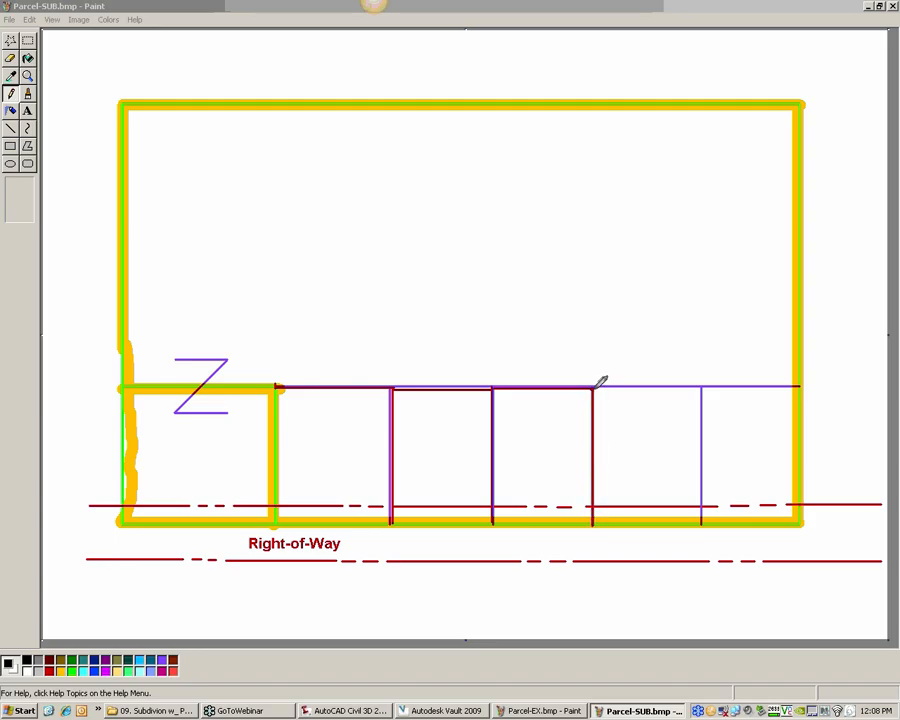
{"action": "mouse_move", "coordinate": [594, 388]}
{"action": "left_mouse_down"}
{"action": "mouse_move", "coordinate": [701, 388]}
{"action": "mouse_move", "coordinate": [701, 538]}
{"action": "left_mouse_up"}
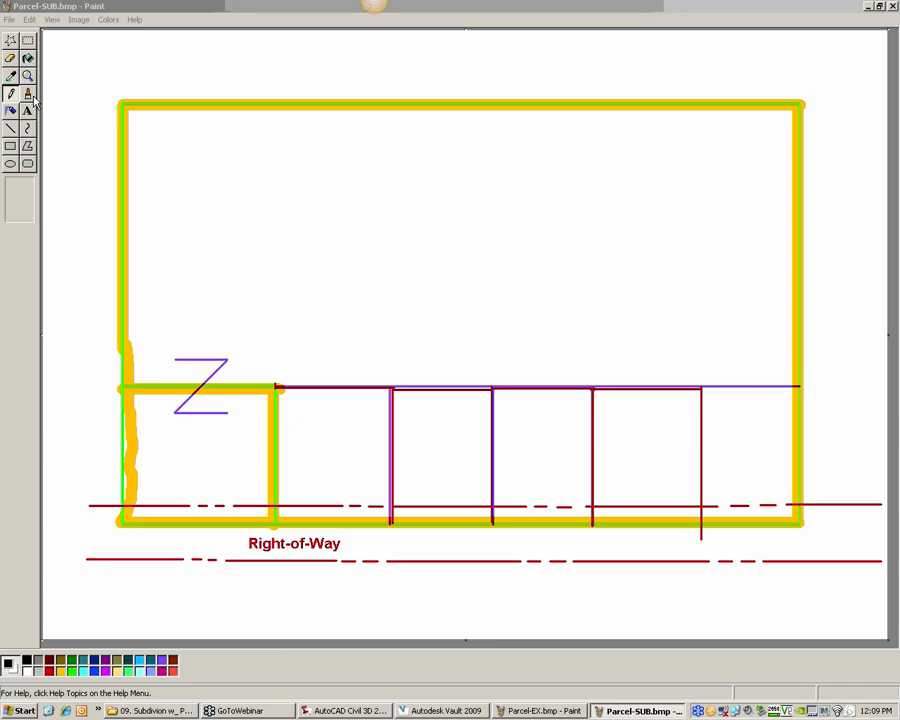
- Erase the line separating the corner parcel from the large parcel and its purple Z symbol, using the largest eraser size
{"action": "left_click", "coordinate": [28, 58]}
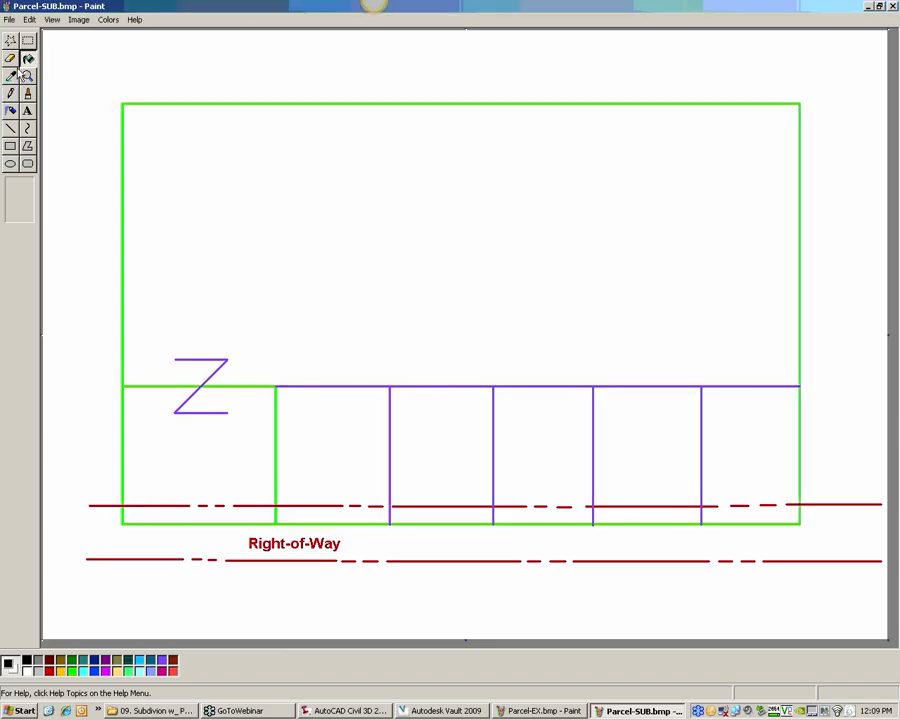
{"action": "left_click", "coordinate": [15, 59]}
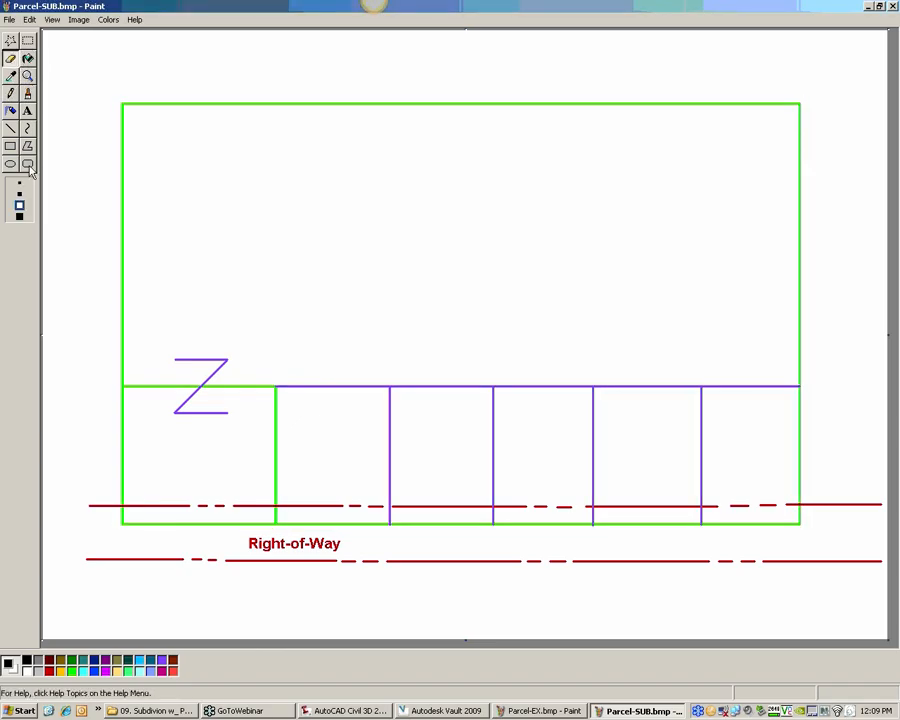
{"action": "left_click", "coordinate": [19, 215]}
{"action": "left_click_drag", "start_coordinate": [127, 386], "coordinate": [276, 386]}
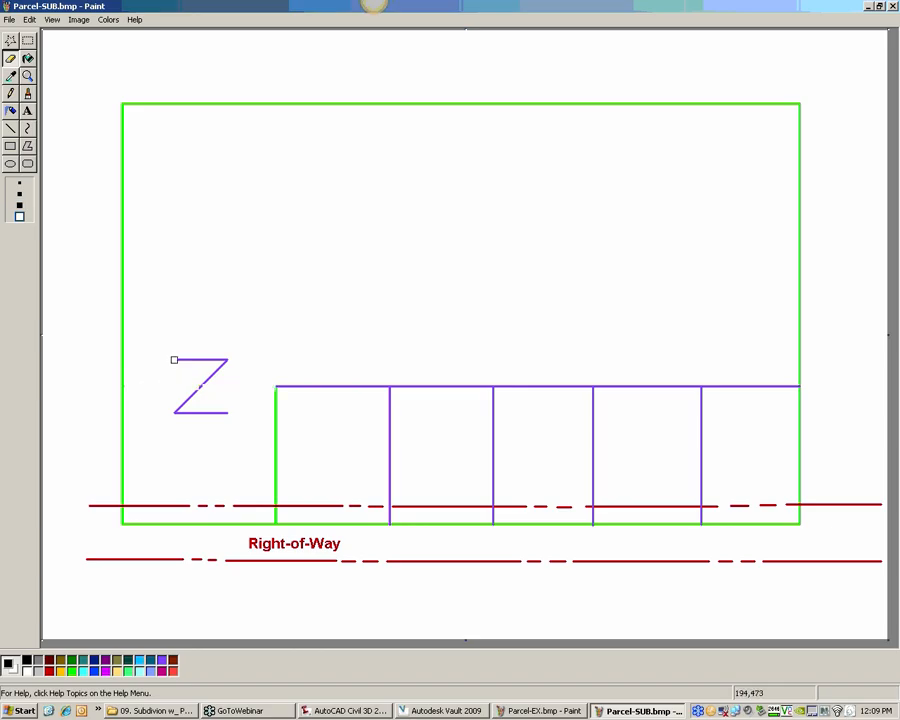
{"action": "mouse_move", "coordinate": [174, 360]}
{"action": "left_mouse_down"}
{"action": "mouse_move", "coordinate": [225, 360]}
{"action": "mouse_move", "coordinate": [175, 412]}
{"action": "mouse_move", "coordinate": [227, 412]}
{"action": "left_mouse_up"}
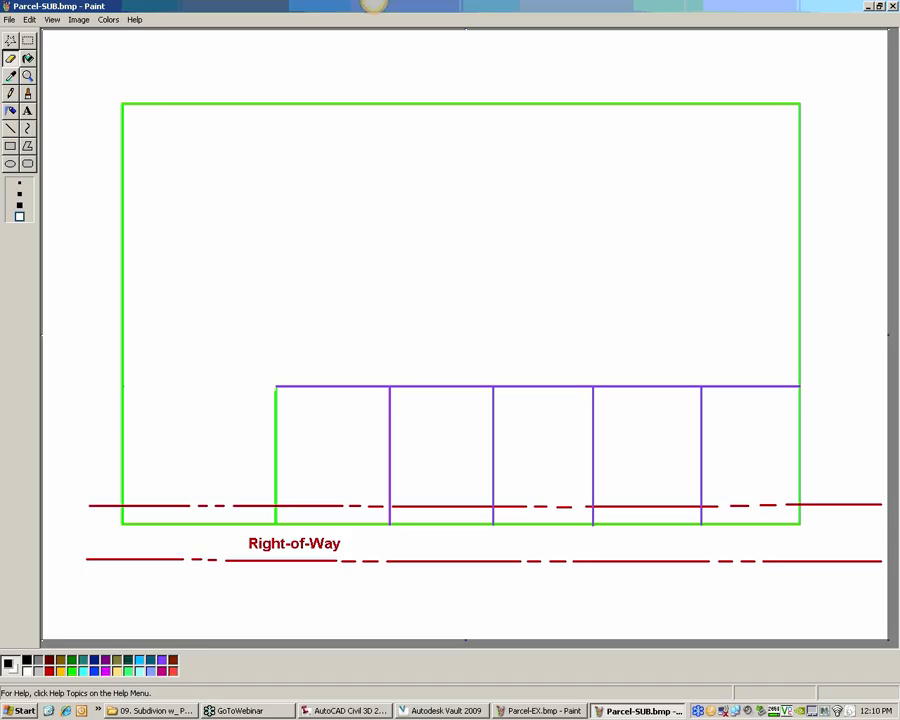
- View Parcel-FINAL.bmp in Paint, and close all the open parcel images without saving the changes to Parcel-SUB.bmp
{"action": "left_click", "coordinate": [152, 711]}
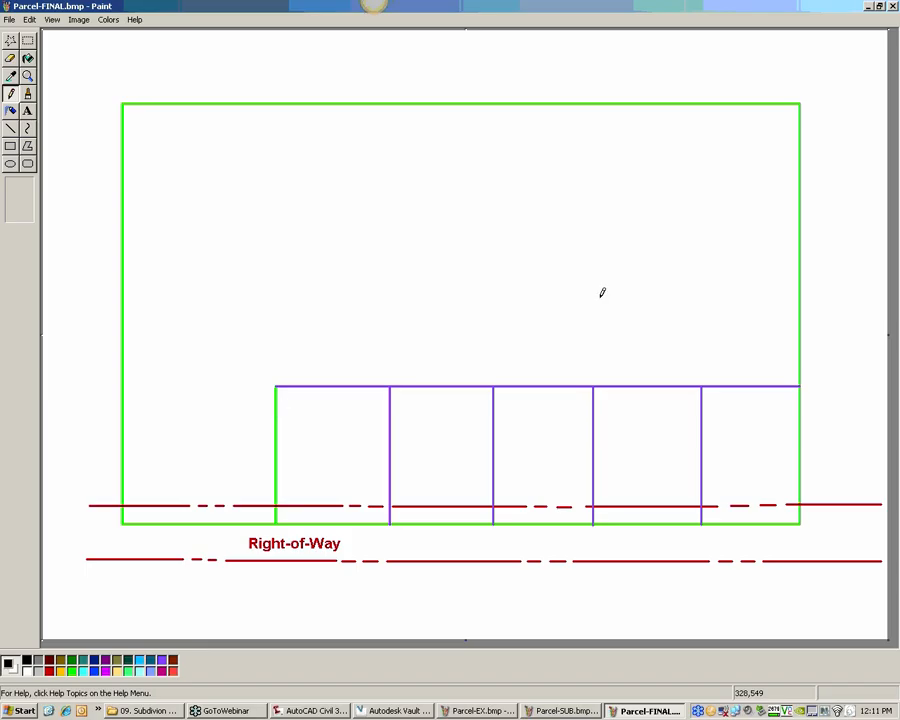
{"action": "left_click", "coordinate": [893, 7]}
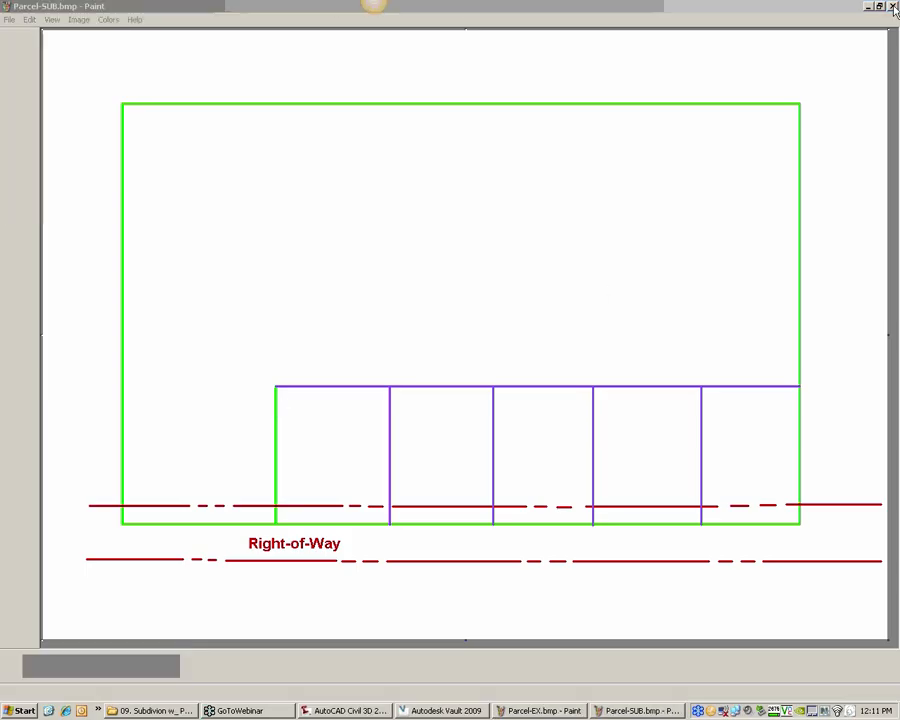
{"action": "left_click", "coordinate": [893, 7]}
{"action": "left_click", "coordinate": [449, 374]}
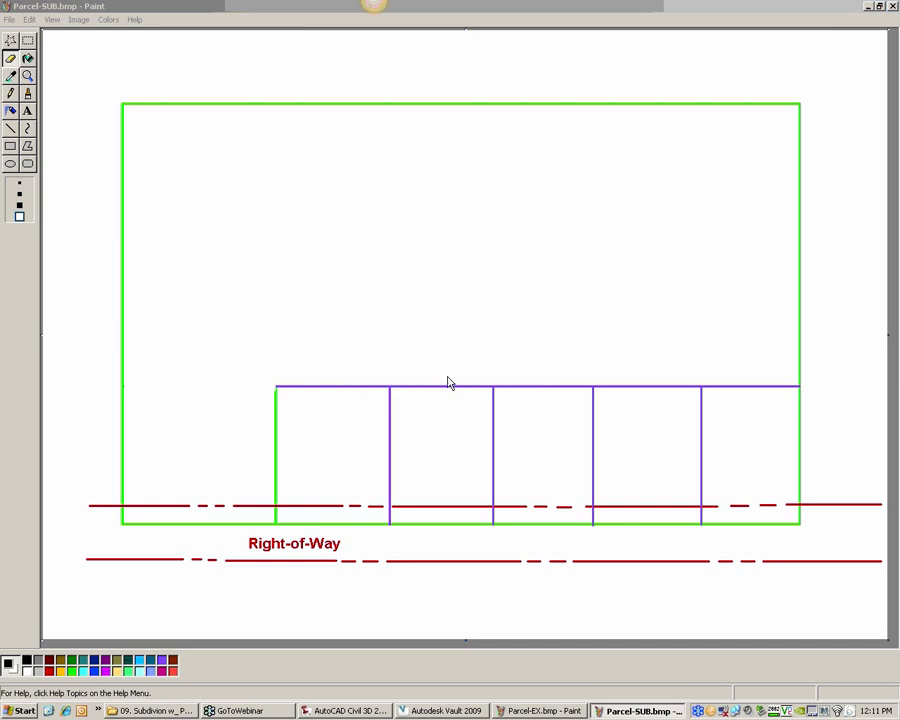
{"action": "left_click", "coordinate": [893, 7]}
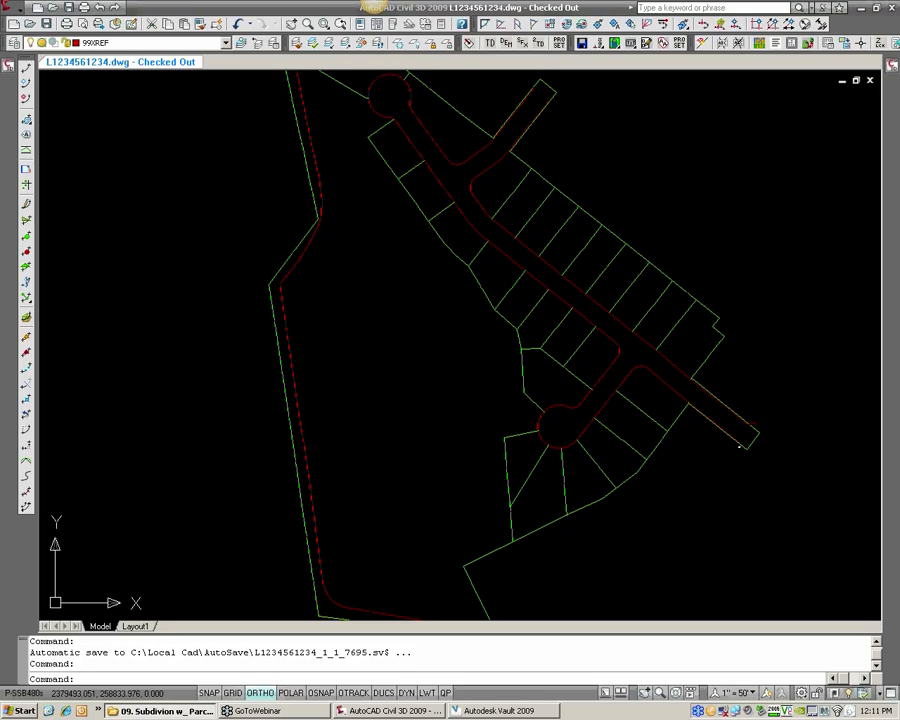
- Preview Parcel-EX.bmp from the 09. Subdivion w_ Parcels folder, compare it with Parcel-FINAL.bmp and Parcel-SUB.bmp, and close the viewer
{"action": "left_click", "coordinate": [165, 711]}
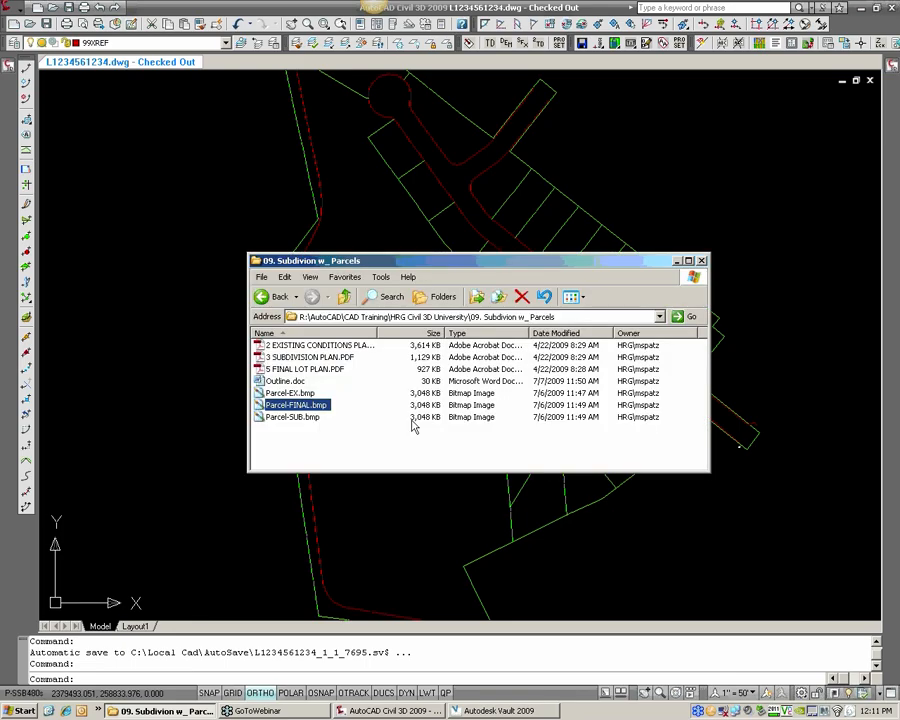
{"action": "left_click", "coordinate": [303, 396]}
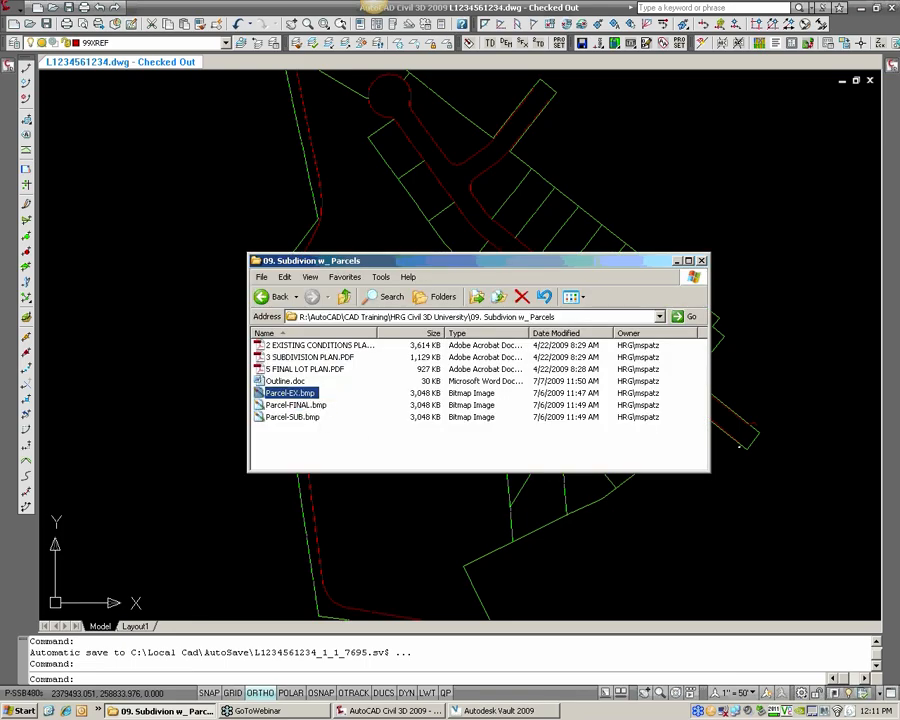
{"action": "right_click", "coordinate": [289, 393]}
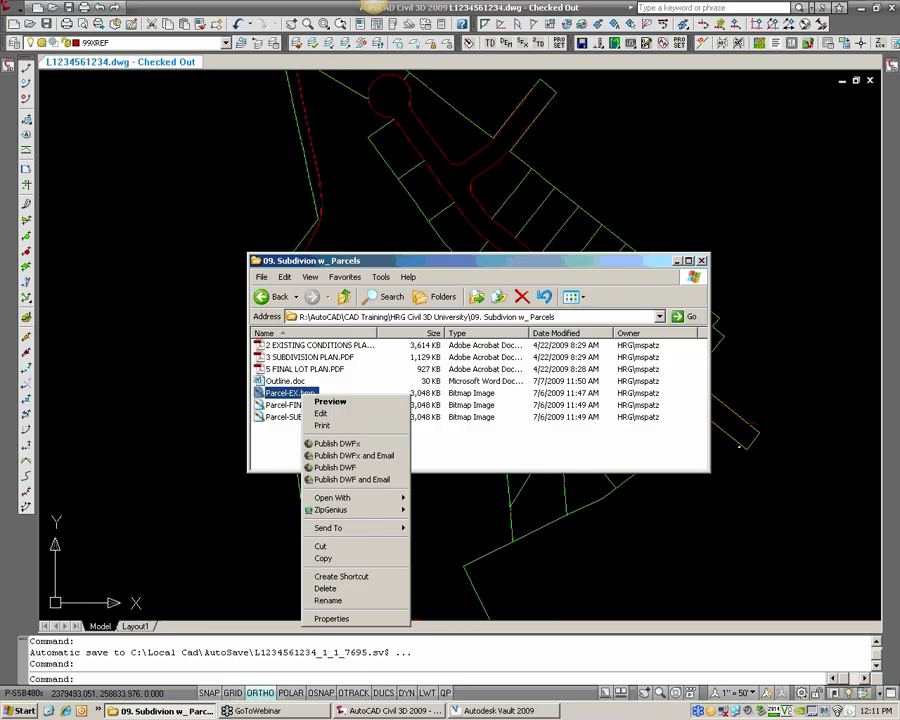
{"action": "left_click", "coordinate": [330, 400]}
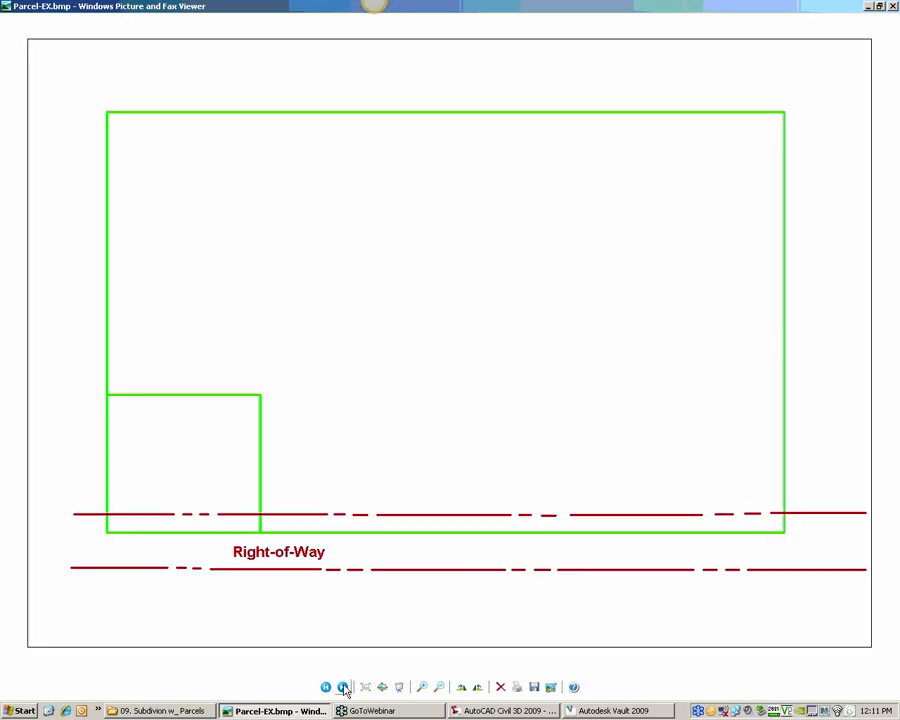
{"action": "left_click", "coordinate": [342, 687]}
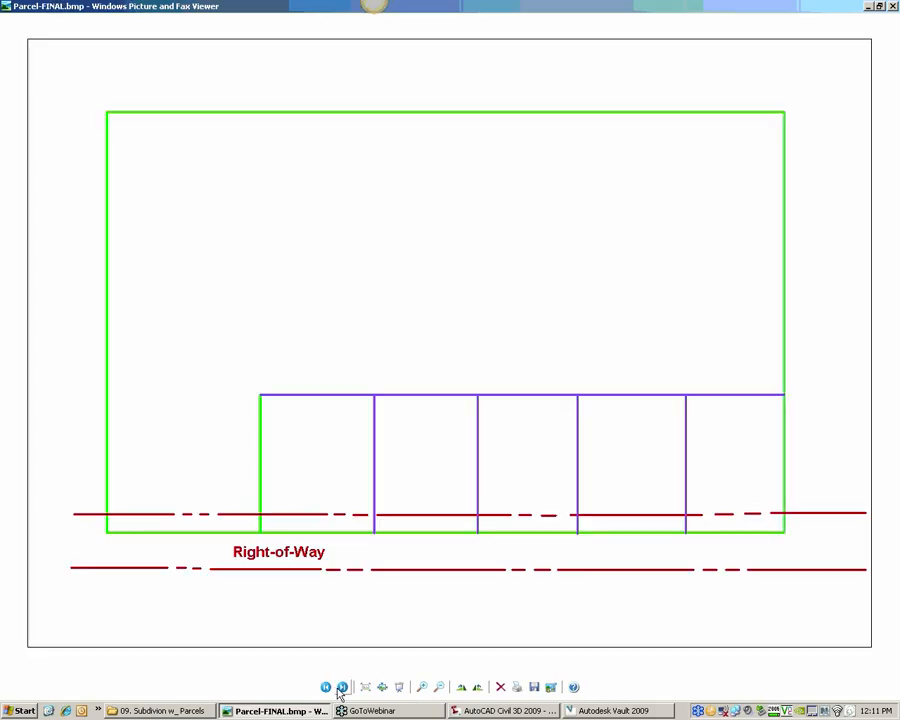
{"action": "left_click", "coordinate": [342, 687]}
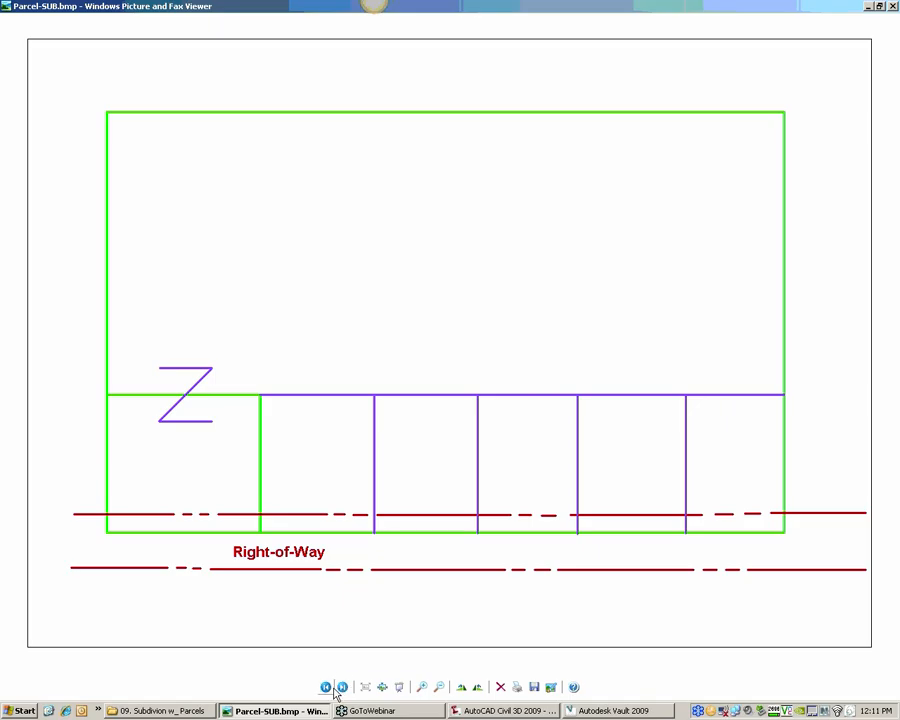
{"action": "left_click", "coordinate": [327, 688]}
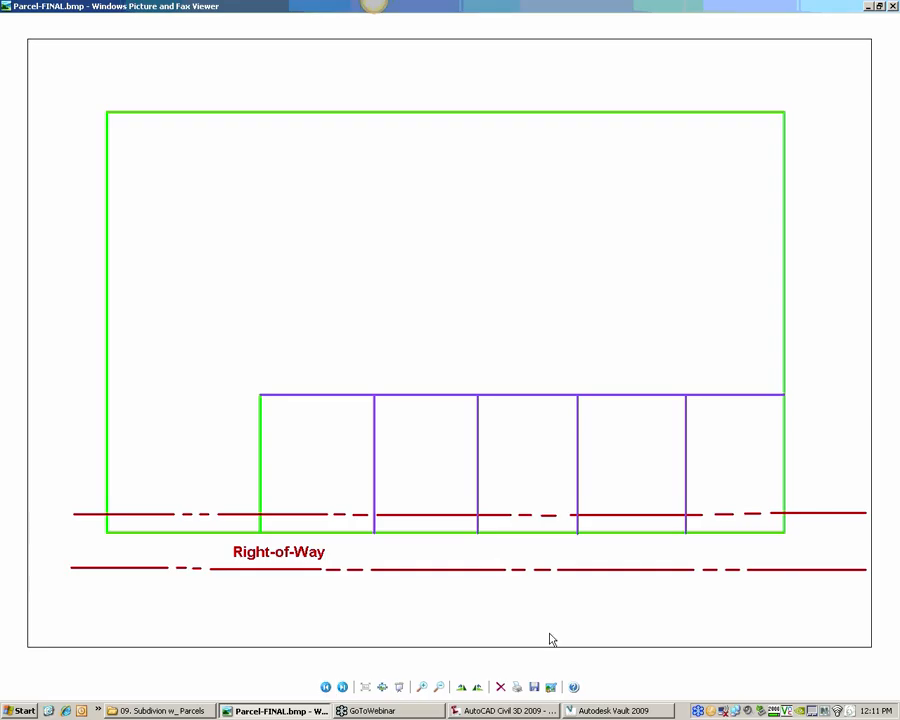
{"action": "left_click", "coordinate": [893, 6]}
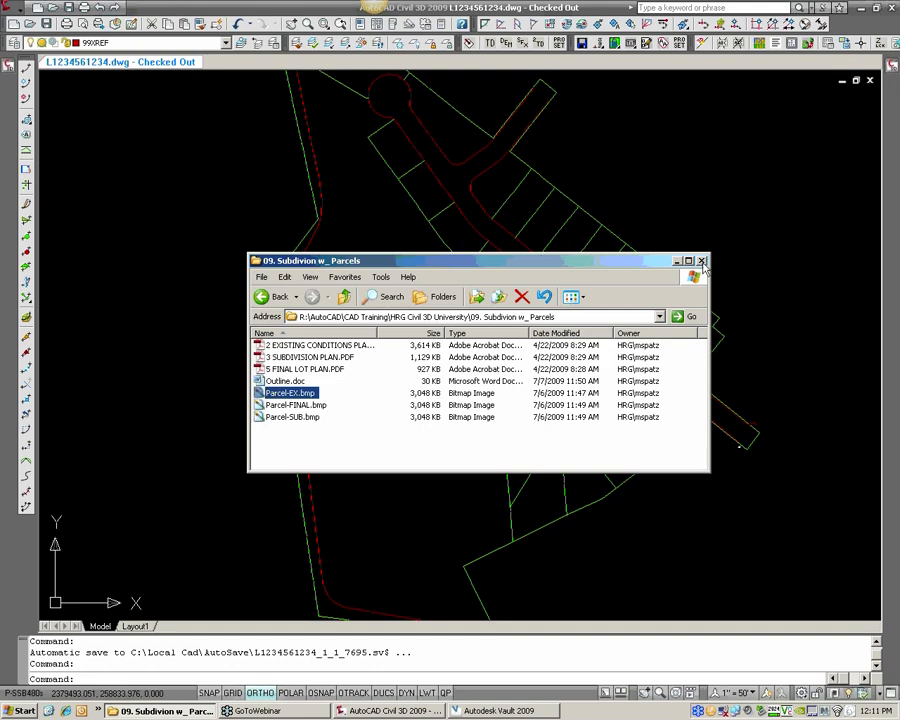
- Put away the 09. Subdivion w_ Parcels folder window and examine the whole subdivision layout in the drawing
{"action": "left_click_drag", "start_coordinate": [543, 260], "coordinate": [0, 268]}
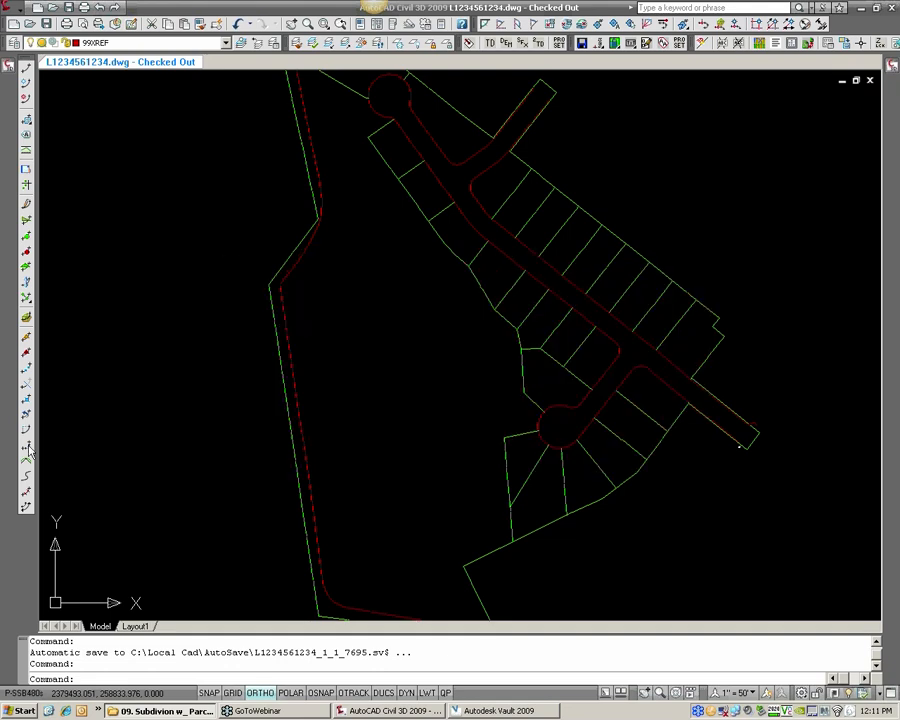
{"action": "left_click", "coordinate": [360, 350]}
{"action": "scroll", "coordinate": [370, 350], "scroll_direction": "down", "scroll_amount": 2}
{"action": "middle_click_drag", "start_coordinate": [444, 343], "coordinate": [392, 358]}
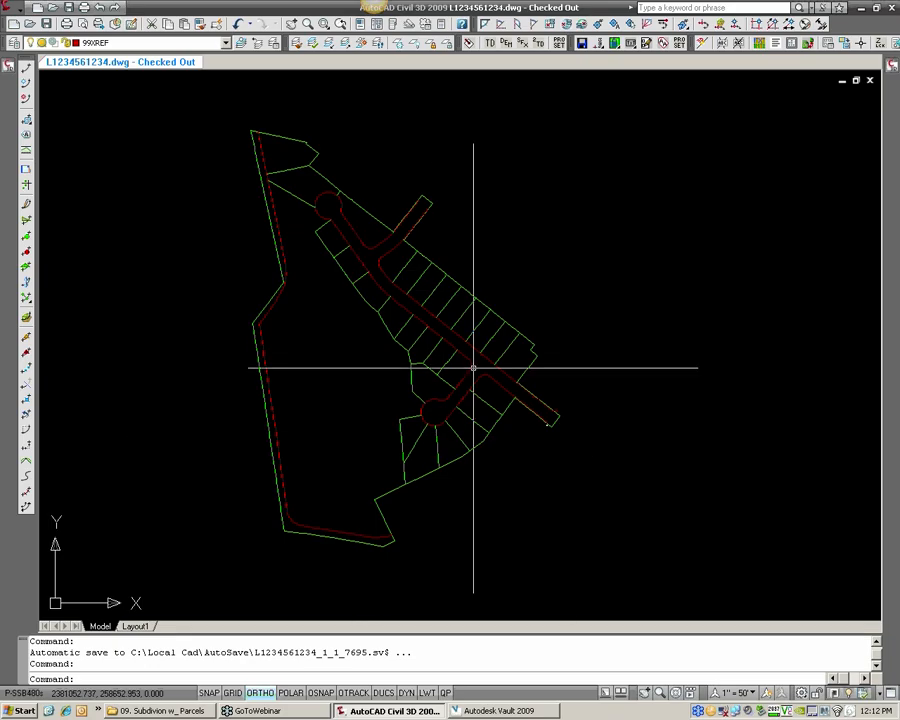
{"action": "scroll", "coordinate": [443, 397], "scroll_direction": "up", "scroll_amount": 2}
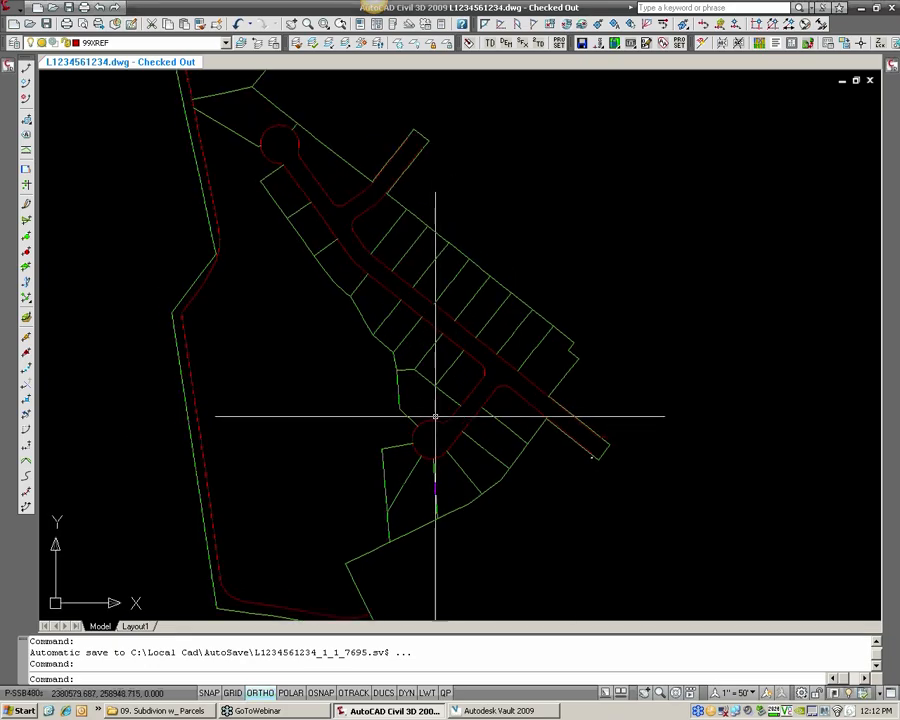
{"action": "scroll", "coordinate": [482, 410], "scroll_direction": "down", "scroll_amount": 2}
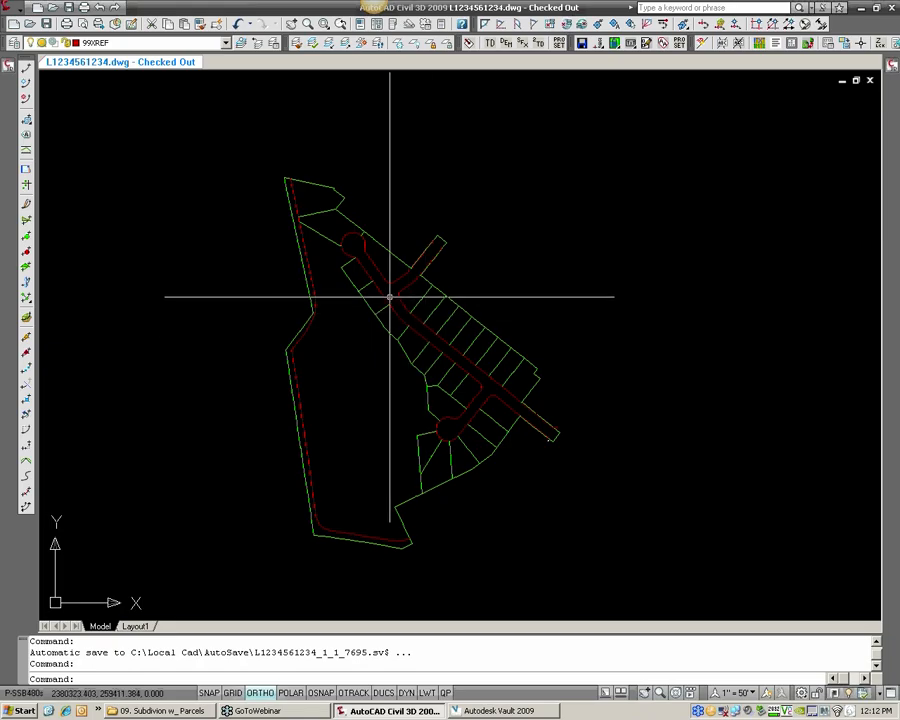
- Look over the available parcel creation commands and the sites defined in the drawing's Prospector tree
{"action": "left_click", "coordinate": [21, 12]}
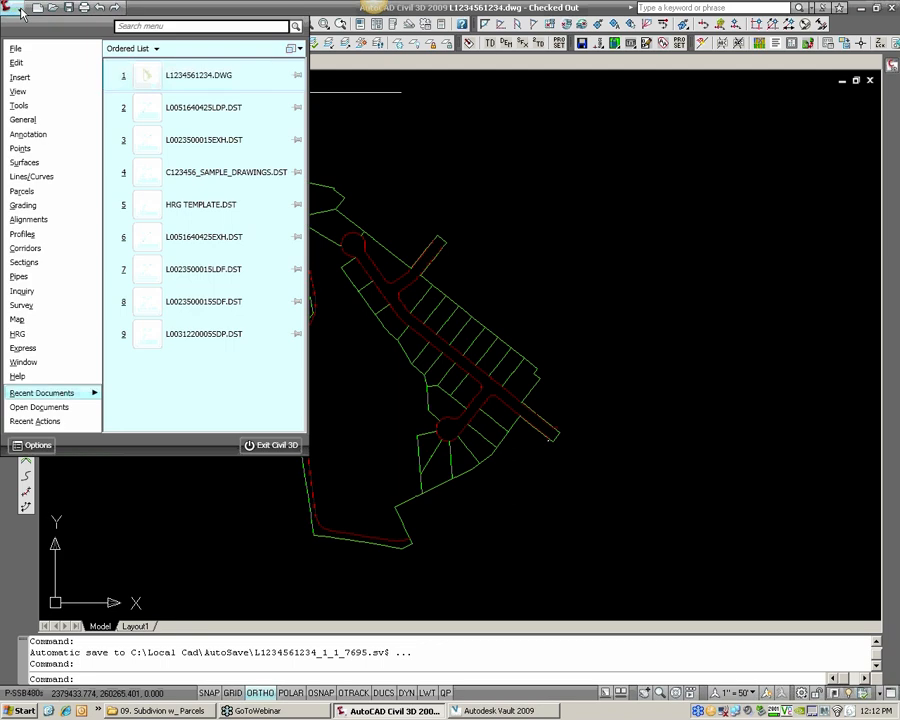
{"action": "mouse_move", "coordinate": [30, 194]}
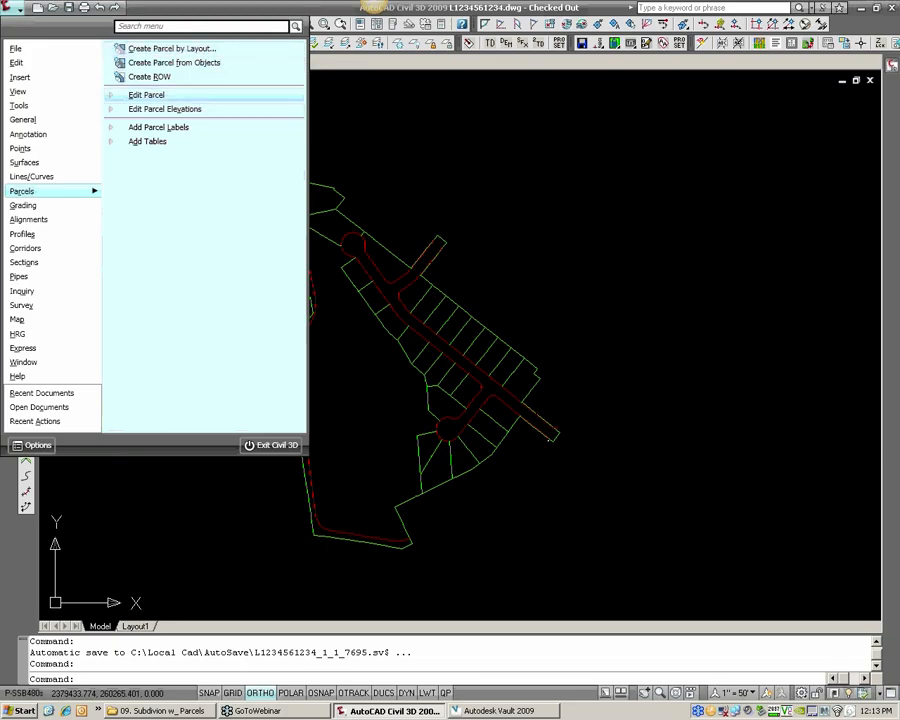
{"action": "key", "text": "Escape"}
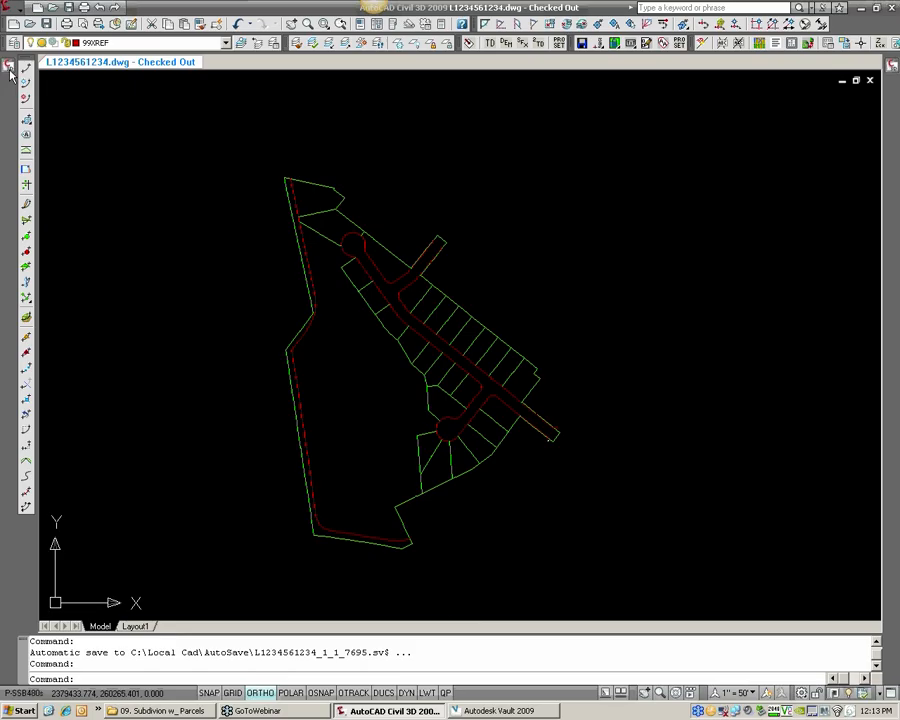
{"action": "mouse_move", "coordinate": [9, 68]}
{"action": "left_click", "coordinate": [70, 175]}
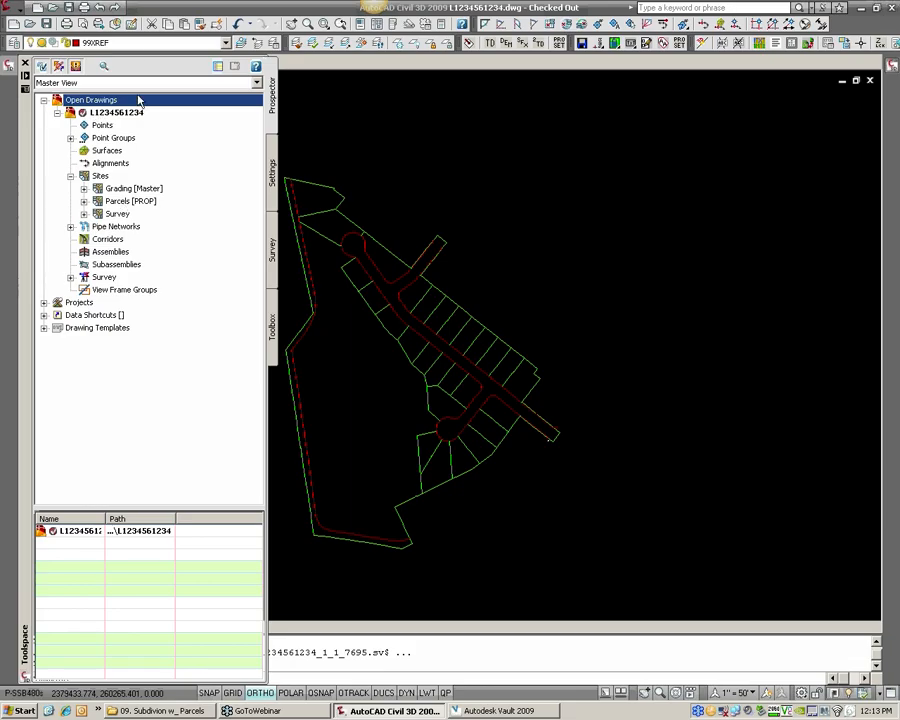
- Look through the layer list for the parcel layers -C3D_PARCEL and -C3D_PARCEL-SEG, leaving the current layer as it is
{"action": "left_click", "coordinate": [136, 46]}
{"action": "left_click_drag", "start_coordinate": [227, 350], "coordinate": [236, 250]}
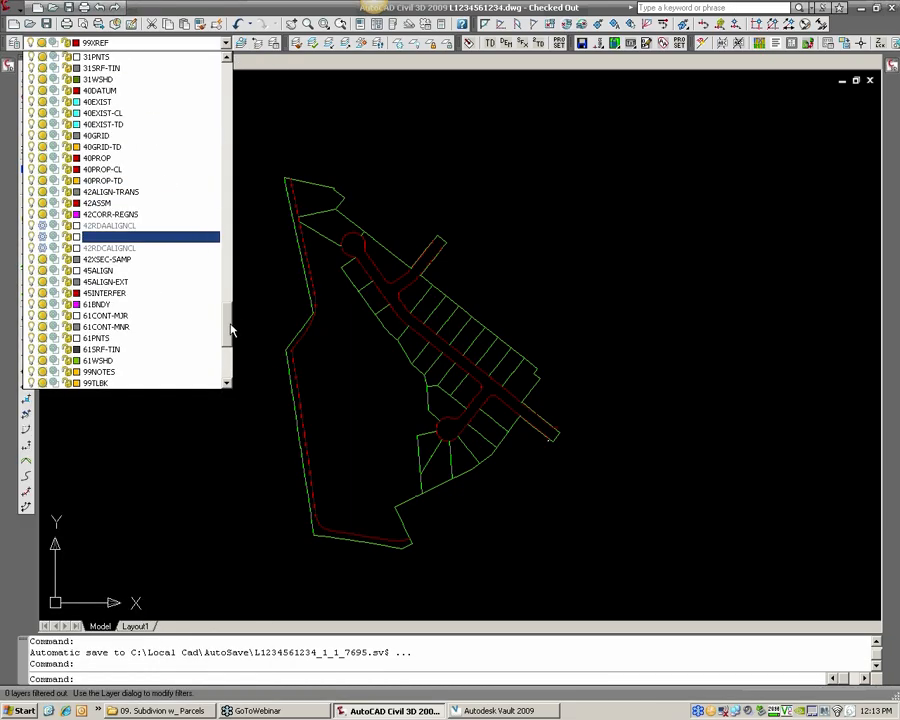
{"action": "left_click_drag", "start_coordinate": [229, 327], "coordinate": [228, 80]}
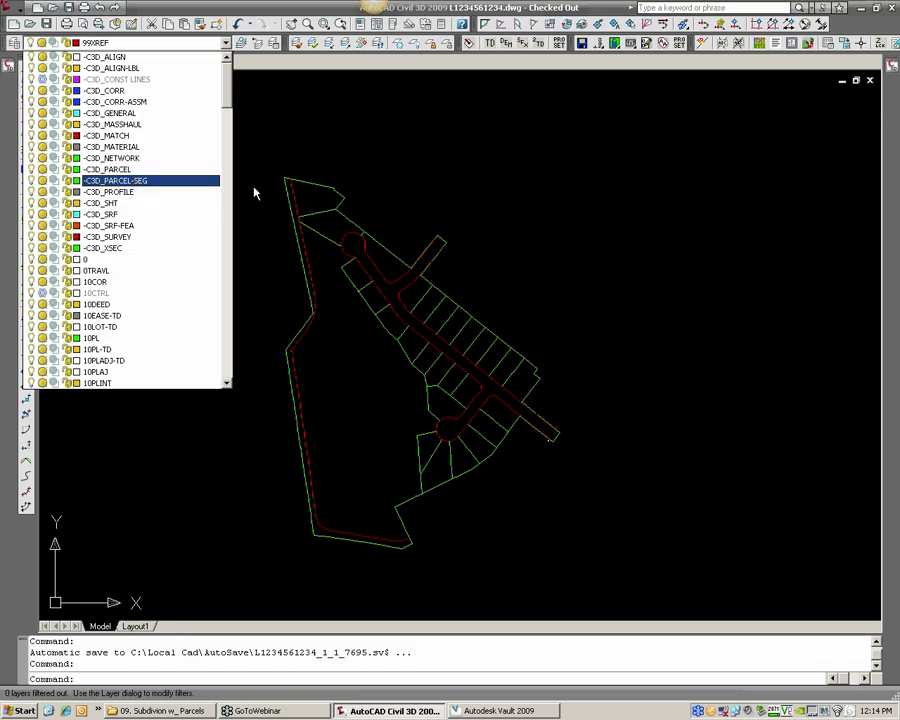
{"action": "left_click", "coordinate": [372, 205]}
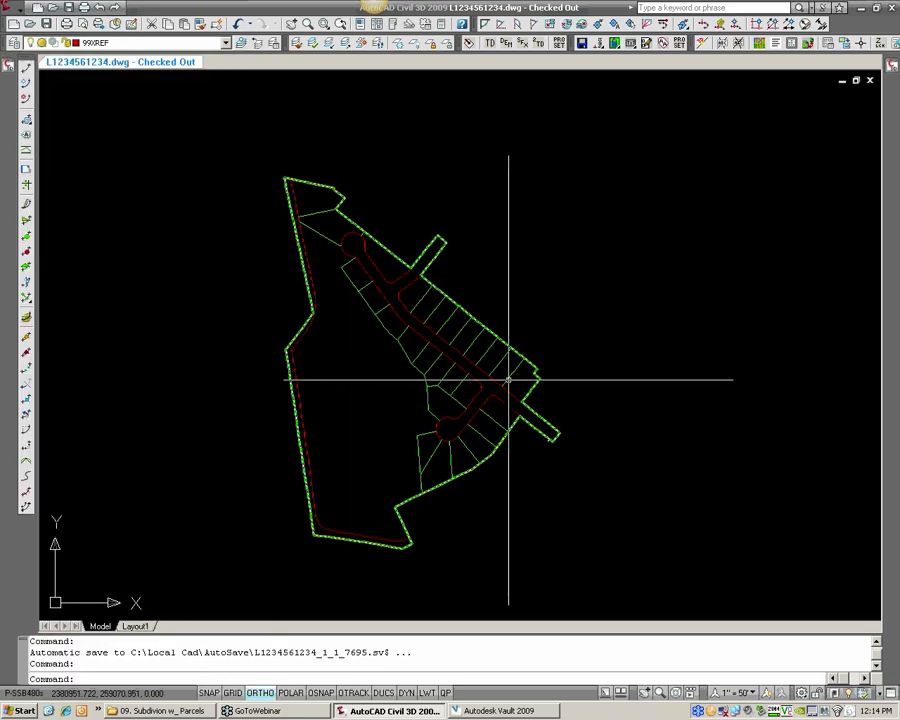
- Start Create Parcel from Objects and window-select all the linework of the subdivision
{"action": "left_click", "coordinate": [10, 8]}
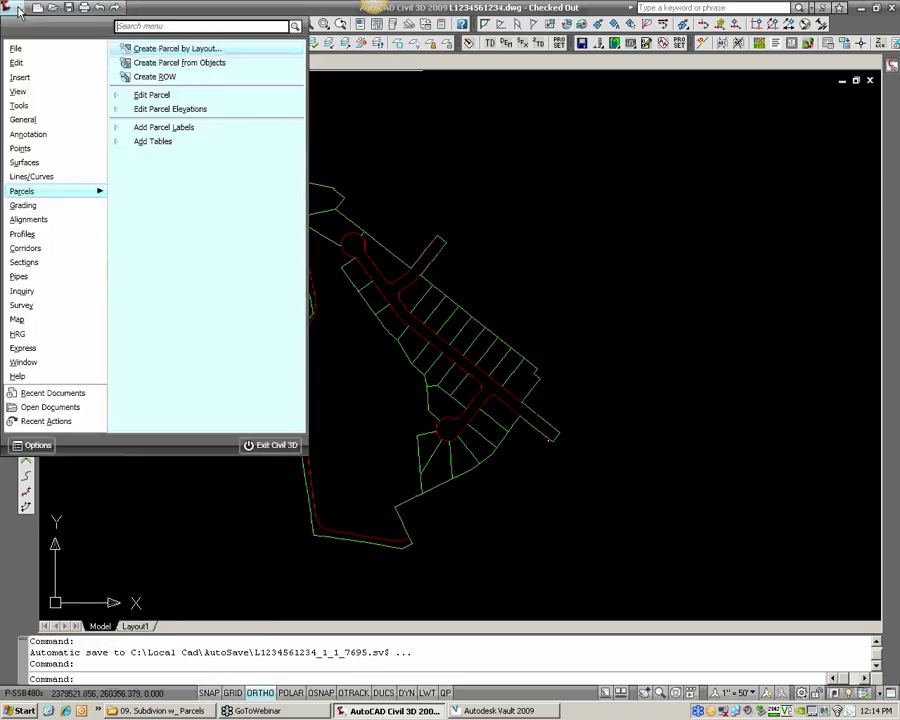
{"action": "left_click", "coordinate": [217, 64]}
{"action": "left_click", "coordinate": [198, 140]}
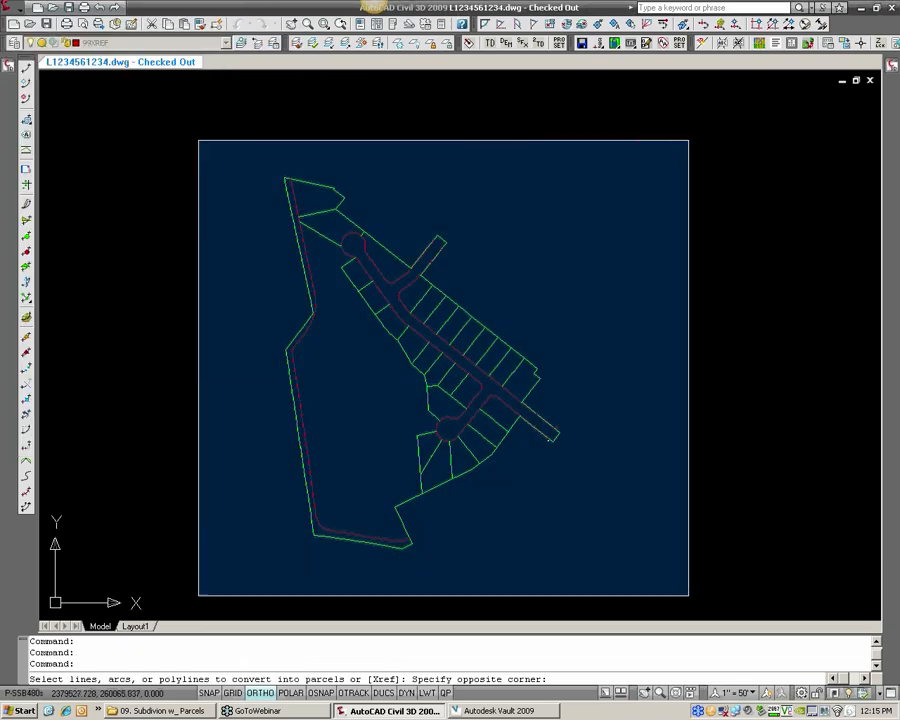
{"action": "left_click", "coordinate": [688, 595]}
- Remove the red line segments running inside the southern and lower western boundary from the selection
{"action": "type", "text": "r"}
{"action": "key", "text": "Return"}
{"action": "left_click", "coordinate": [386, 540]}
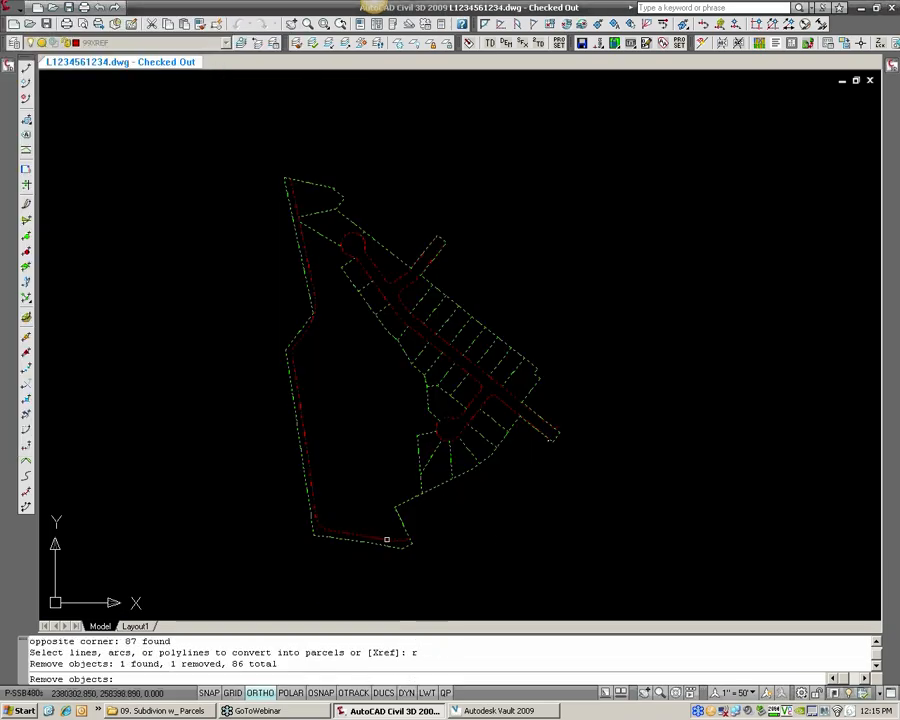
{"action": "scroll", "coordinate": [386, 540], "scroll_direction": "up", "scroll_amount": 4}
{"action": "left_click", "coordinate": [386, 538]}
{"action": "left_click", "coordinate": [235, 480]}
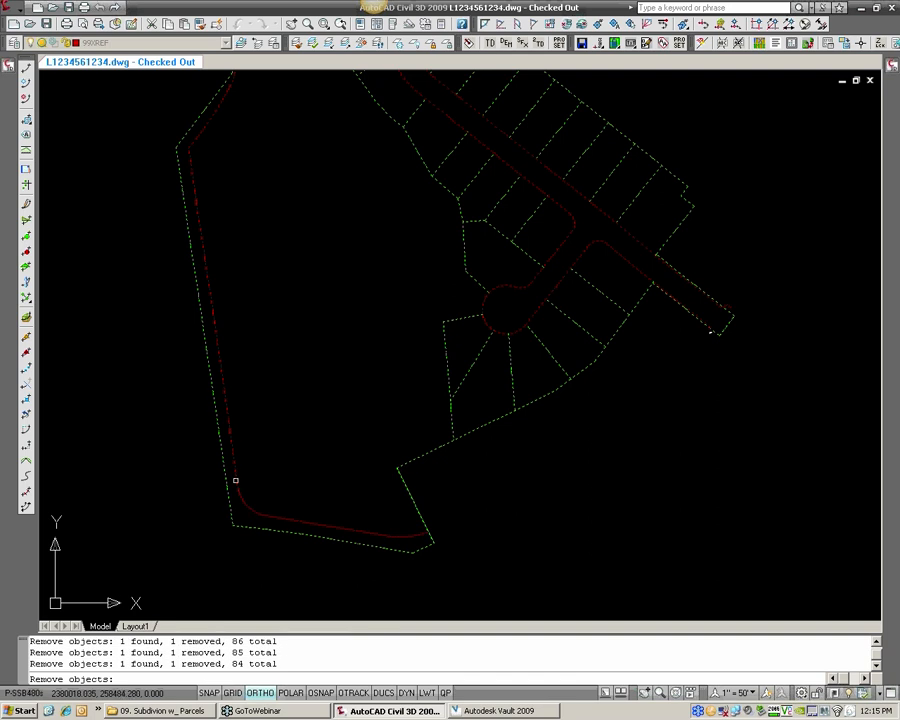
{"action": "left_click", "coordinate": [235, 475]}
{"action": "left_click", "coordinate": [218, 342]}
{"action": "middle_click_drag", "start_coordinate": [280, 399], "coordinate": [302, 566]}
{"action": "left_click", "coordinate": [222, 297]}
{"action": "left_click", "coordinate": [215, 307]}
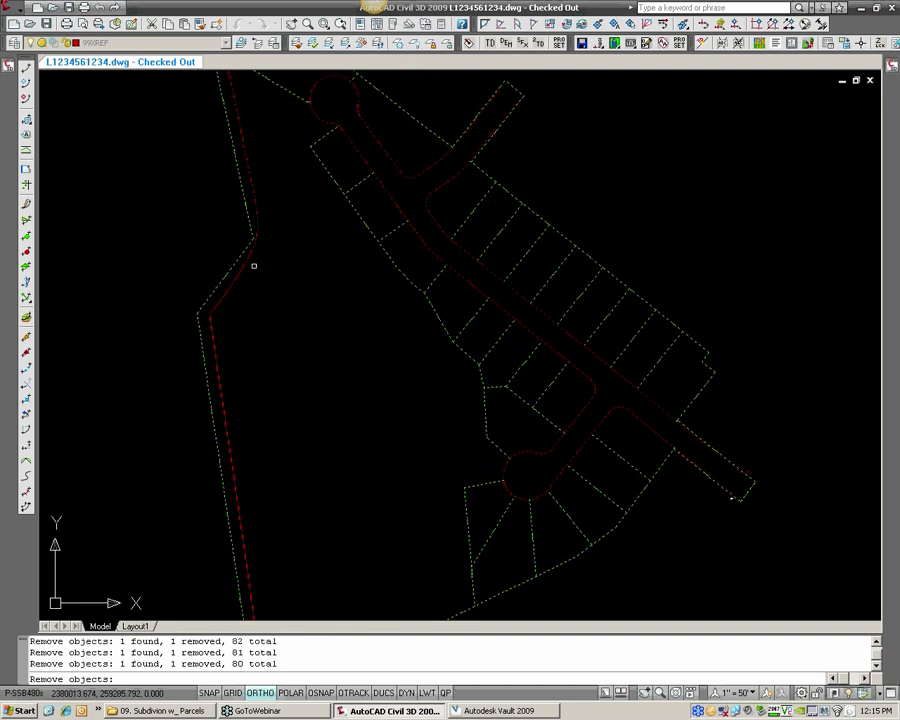
- Remove the remaining red curve and line segments along the upper western boundary from the selection
{"action": "left_click", "coordinate": [246, 256]}
{"action": "scroll", "coordinate": [260, 235], "scroll_direction": "up", "scroll_amount": 3}
{"action": "middle_click_drag", "start_coordinate": [260, 235], "coordinate": [262, 331]}
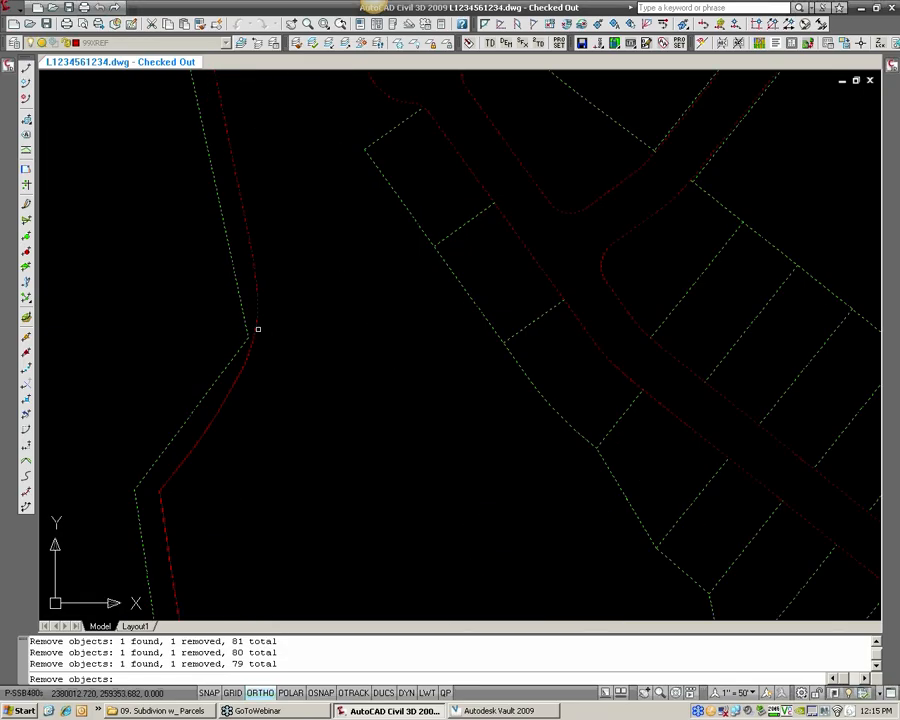
{"action": "left_click", "coordinate": [258, 329]}
{"action": "scroll", "coordinate": [269, 311], "scroll_direction": "down", "scroll_amount": 2}
{"action": "left_click", "coordinate": [261, 281]}
{"action": "middle_click_drag", "start_coordinate": [305, 263], "coordinate": [324, 372]}
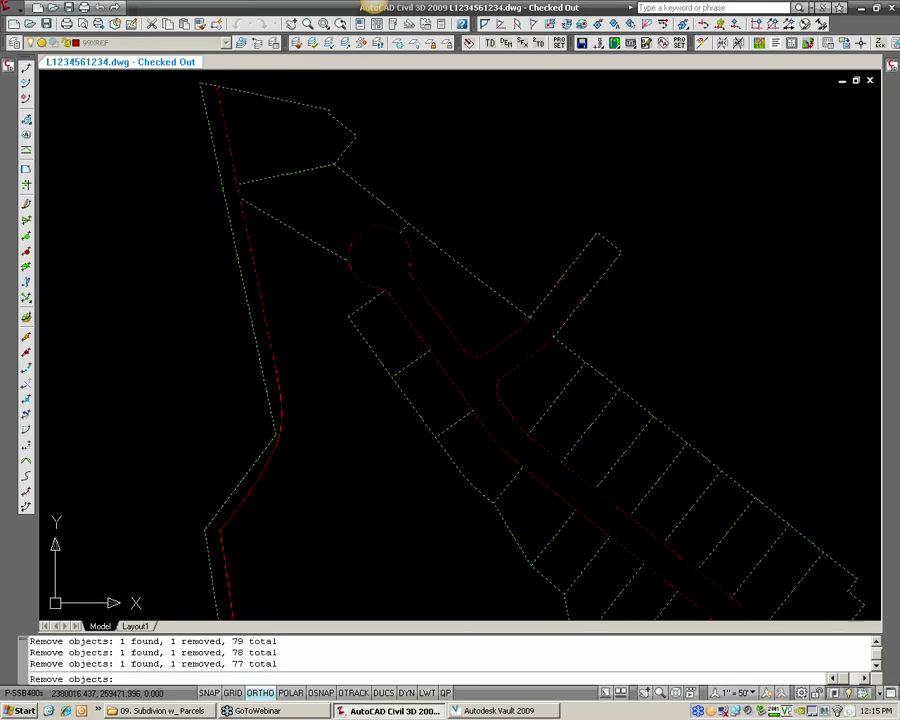
{"action": "left_click", "coordinate": [268, 360]}
{"action": "left_click", "coordinate": [267, 358]}
{"action": "left_click", "coordinate": [262, 278]}
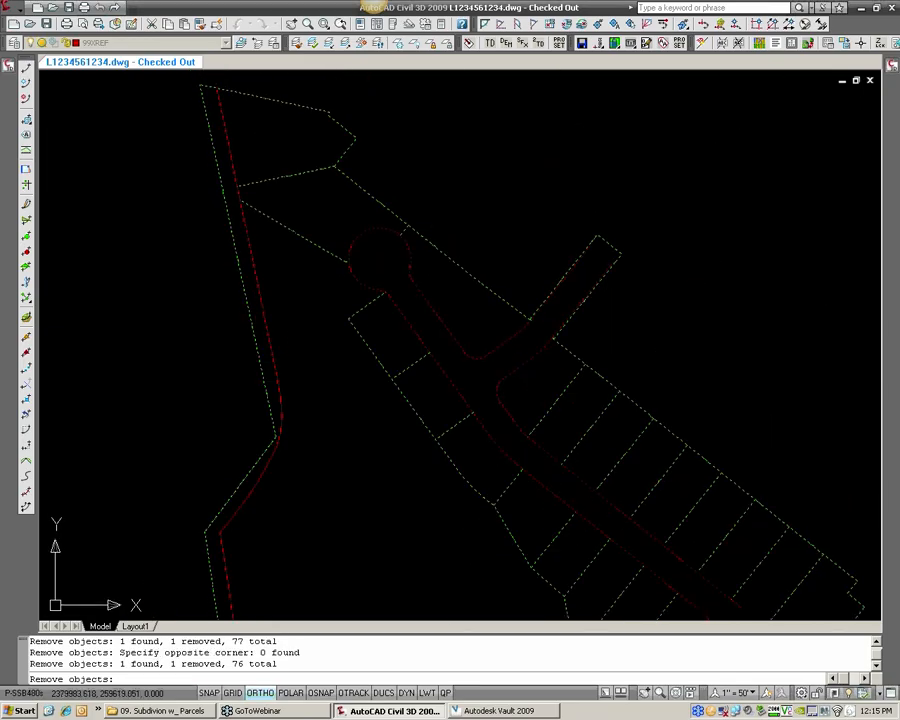
{"action": "middle_click_drag", "start_coordinate": [230, 173], "coordinate": [241, 221]}
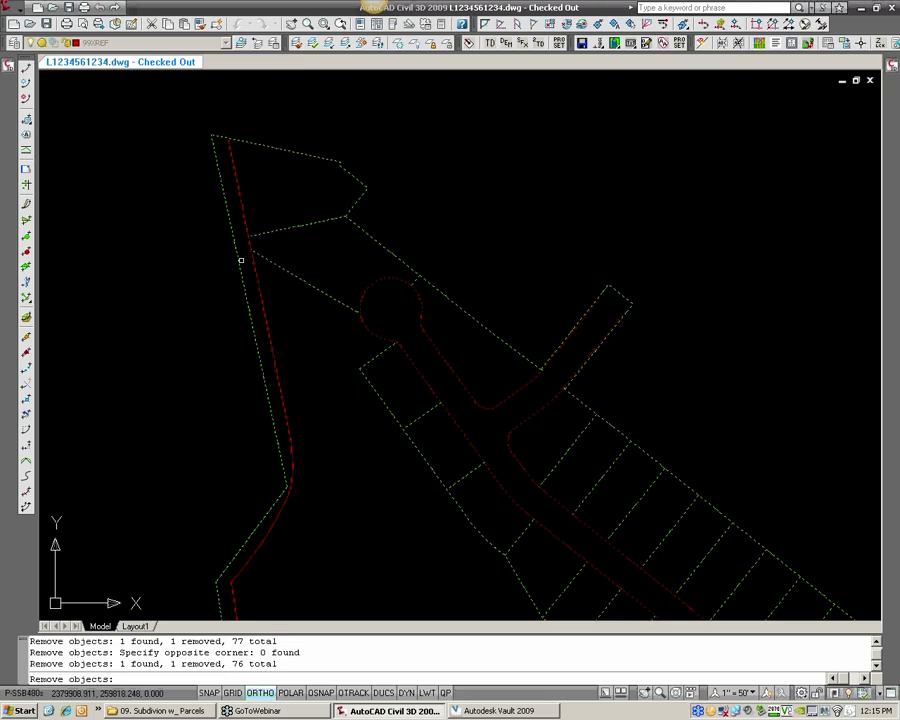
- Accept the selection and create the parcels in the Parcels [PROP] site with the HRG_Property [PROP] style, erasing the existing entities
{"action": "scroll", "coordinate": [244, 337], "scroll_direction": "down", "scroll_amount": 2}
{"action": "middle_click_drag", "start_coordinate": [254, 390], "coordinate": [237, 170]}
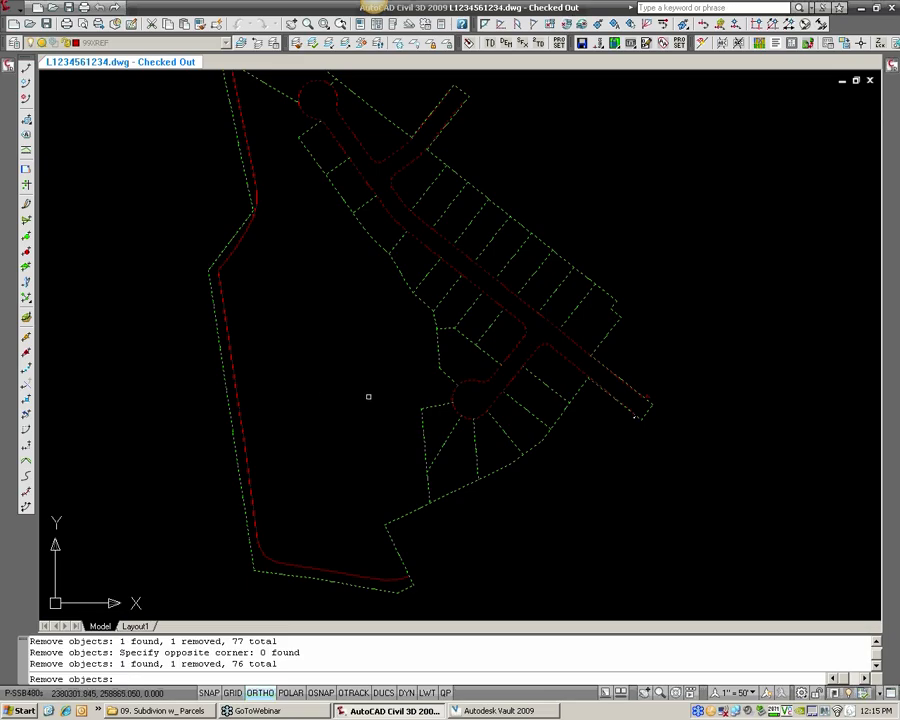
{"action": "middle_click_drag", "start_coordinate": [357, 437], "coordinate": [357, 421]}
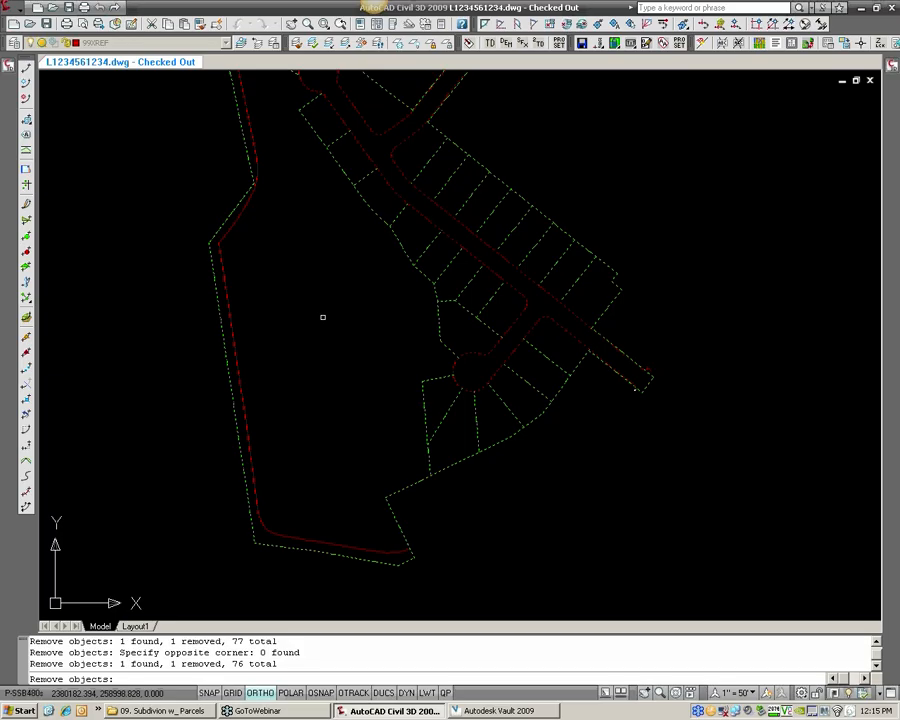
{"action": "key", "text": "Return"}
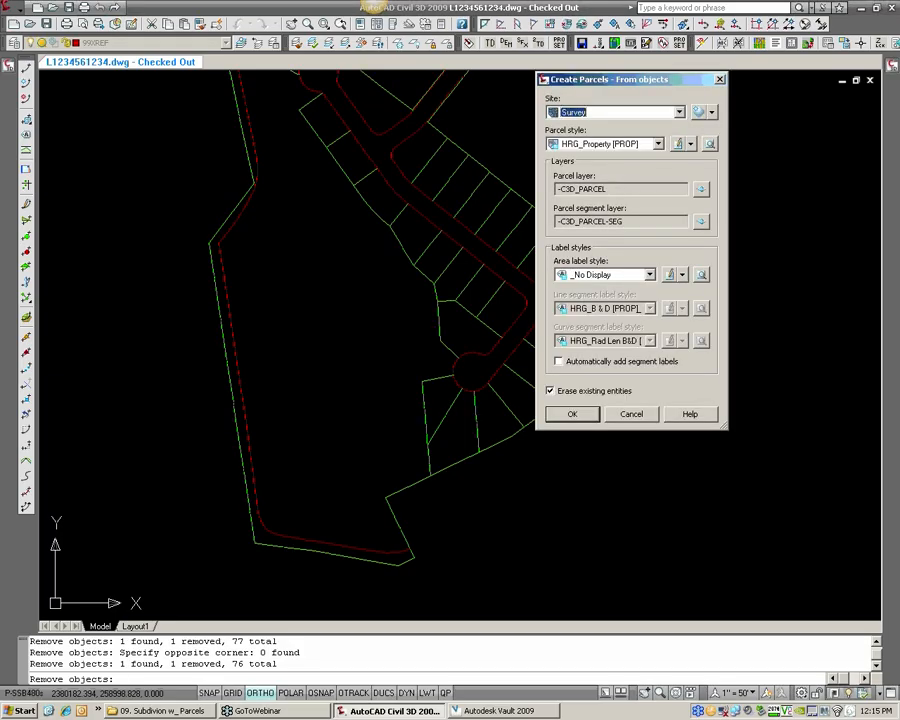
{"action": "left_click", "coordinate": [616, 114]}
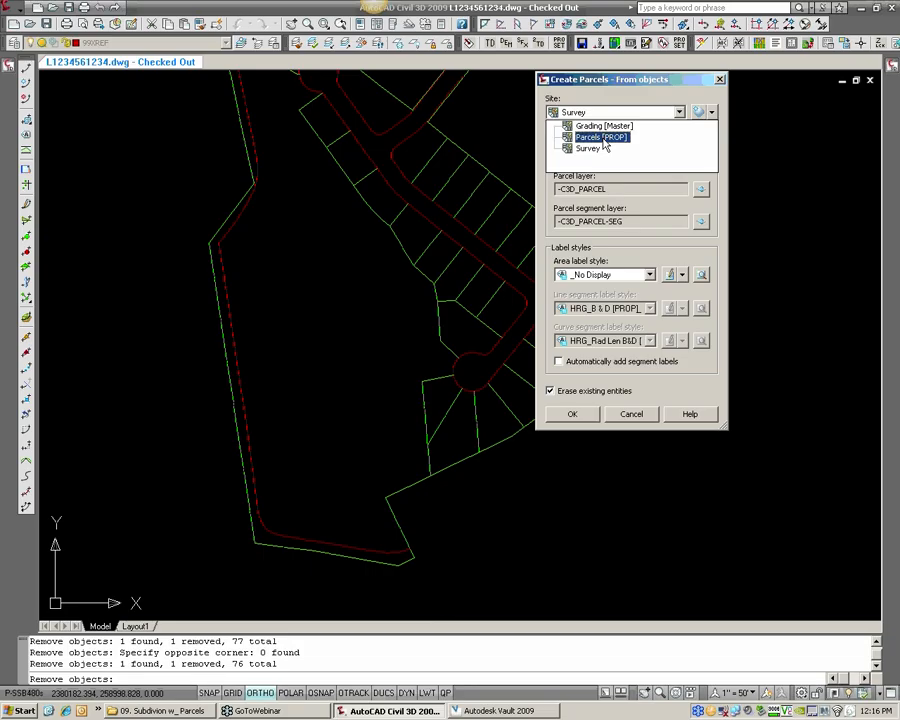
{"action": "left_click", "coordinate": [604, 137]}
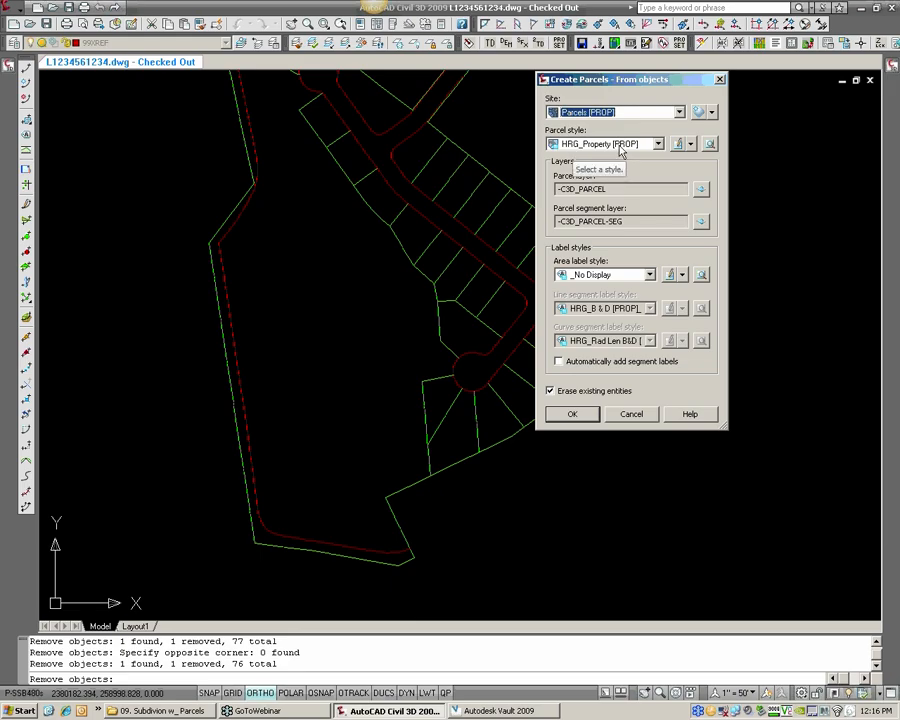
{"action": "left_click", "coordinate": [572, 414]}
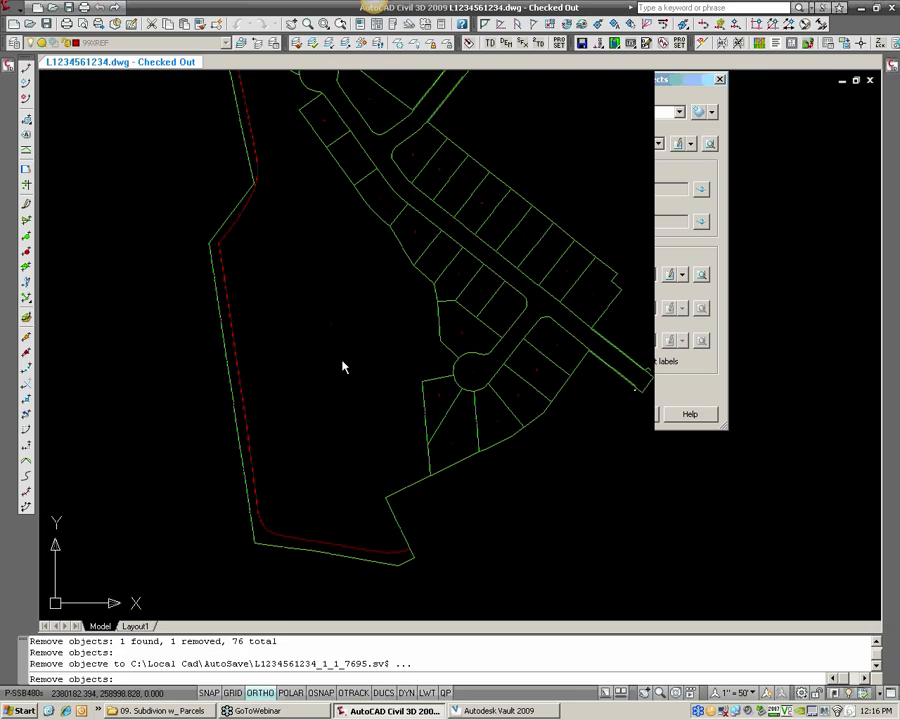
- Examine the new parcels and their centroid marks around the cul-de-sac and the neighbouring lots
{"action": "middle_click_drag", "start_coordinate": [458, 312], "coordinate": [443, 347]}
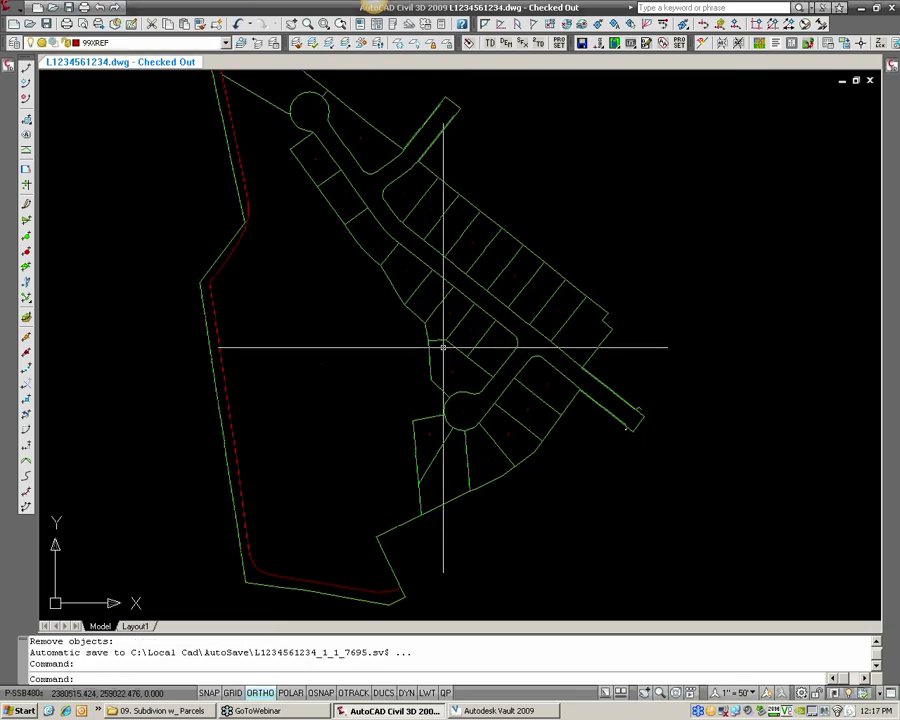
{"action": "scroll", "coordinate": [476, 345], "scroll_direction": "up", "scroll_amount": 6}
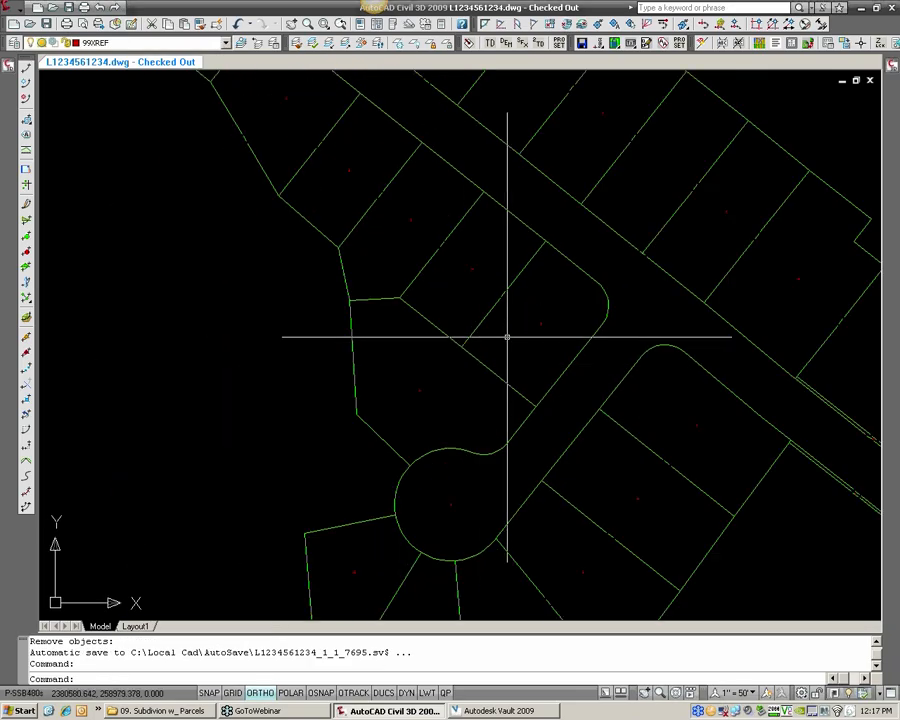
{"action": "scroll", "coordinate": [520, 326], "scroll_direction": "up", "scroll_amount": 2}
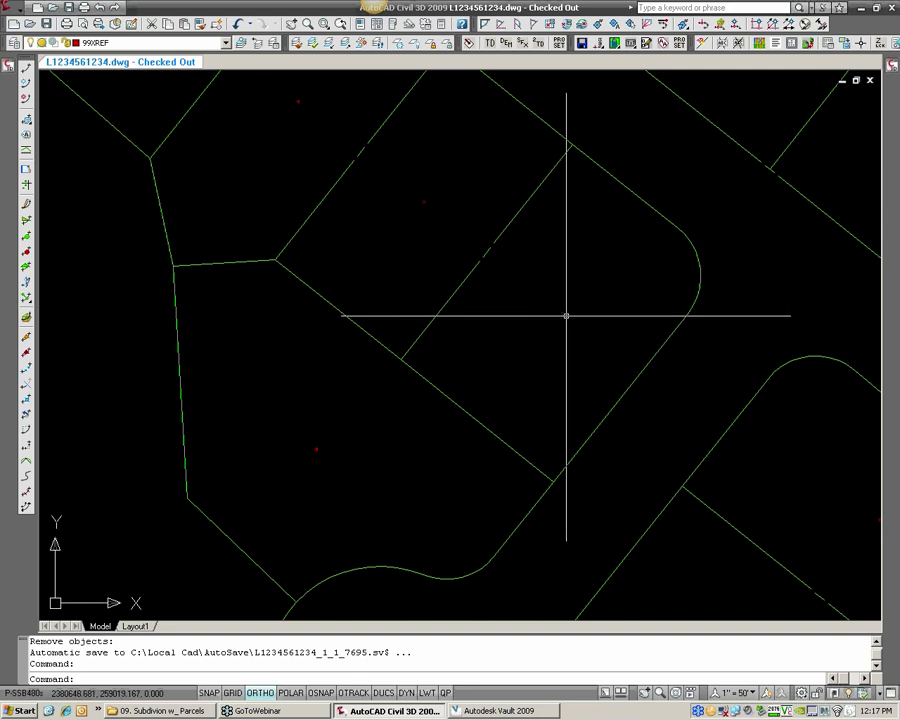
{"action": "scroll", "coordinate": [566, 313], "scroll_direction": "down", "scroll_amount": 4}
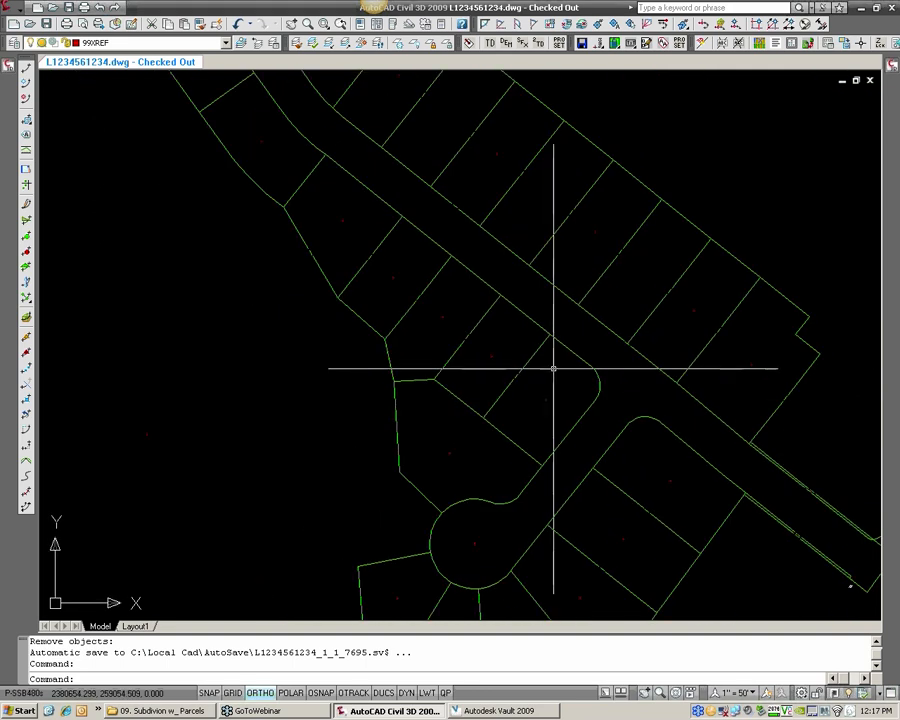
{"action": "middle_click_drag", "start_coordinate": [607, 414], "coordinate": [542, 376]}
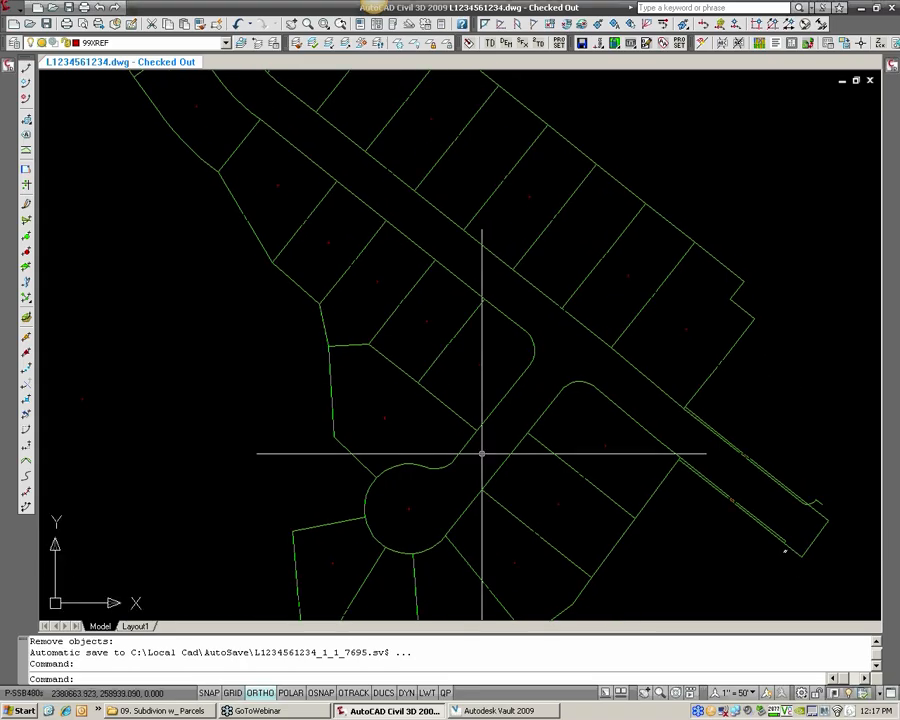
{"action": "left_click", "coordinate": [420, 517]}
{"action": "left_click", "coordinate": [427, 515]}
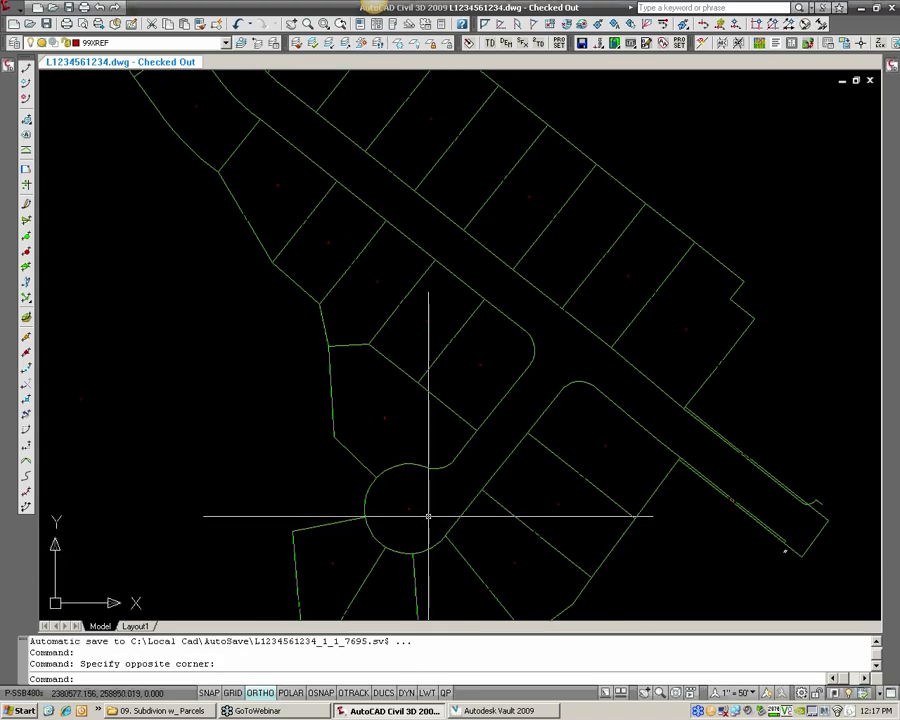
- Draw a closed four-sided polyline with Ortho off in the empty area east of the subdivision
{"action": "mouse_move", "coordinate": [424, 470]}
{"action": "middle_mouse_down"}
{"action": "mouse_move", "coordinate": [484, 426]}
{"action": "mouse_move", "coordinate": [532, 406]}
{"action": "mouse_move", "coordinate": [371, 416]}
{"action": "middle_mouse_up"}
{"action": "type", "text": "pl"}
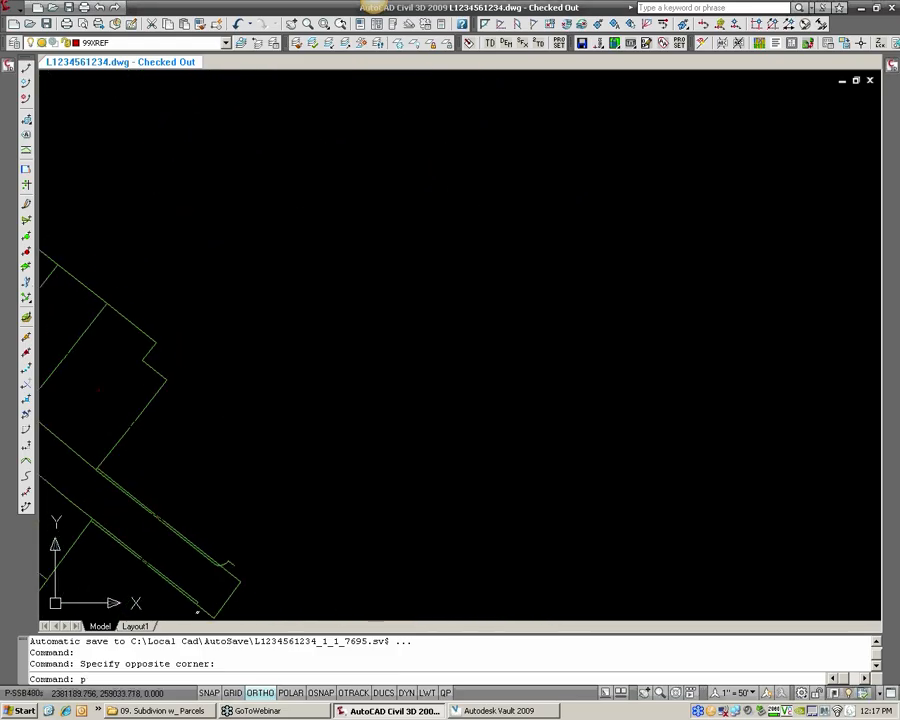
{"action": "key", "text": "Return"}
{"action": "left_click", "coordinate": [439, 478]}
{"action": "key", "text": "F8"}
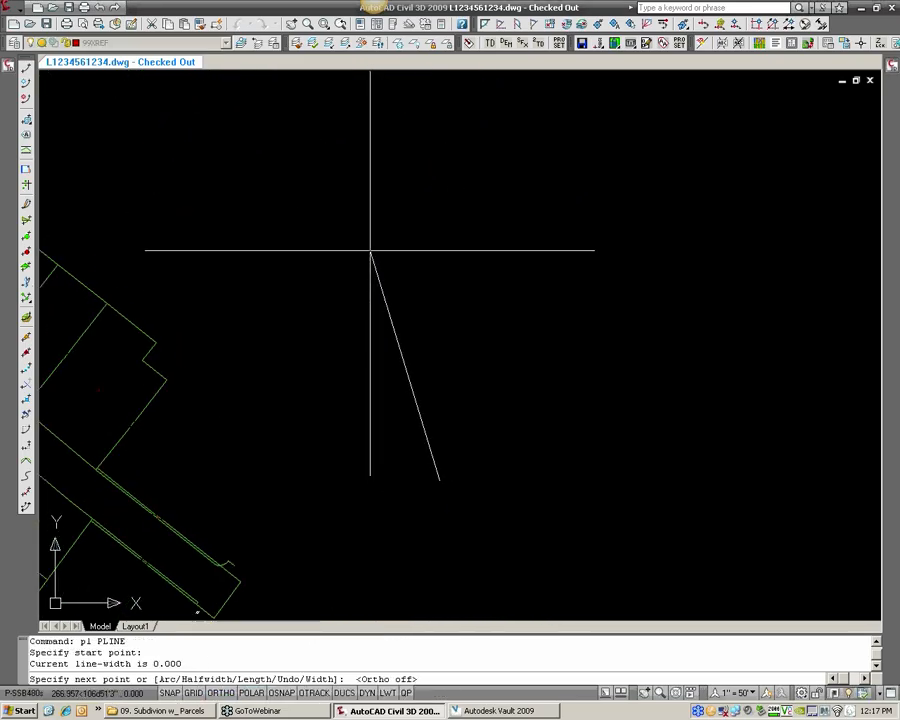
{"action": "left_click", "coordinate": [372, 251]}
{"action": "left_click", "coordinate": [540, 165]}
{"action": "left_click", "coordinate": [711, 345]}
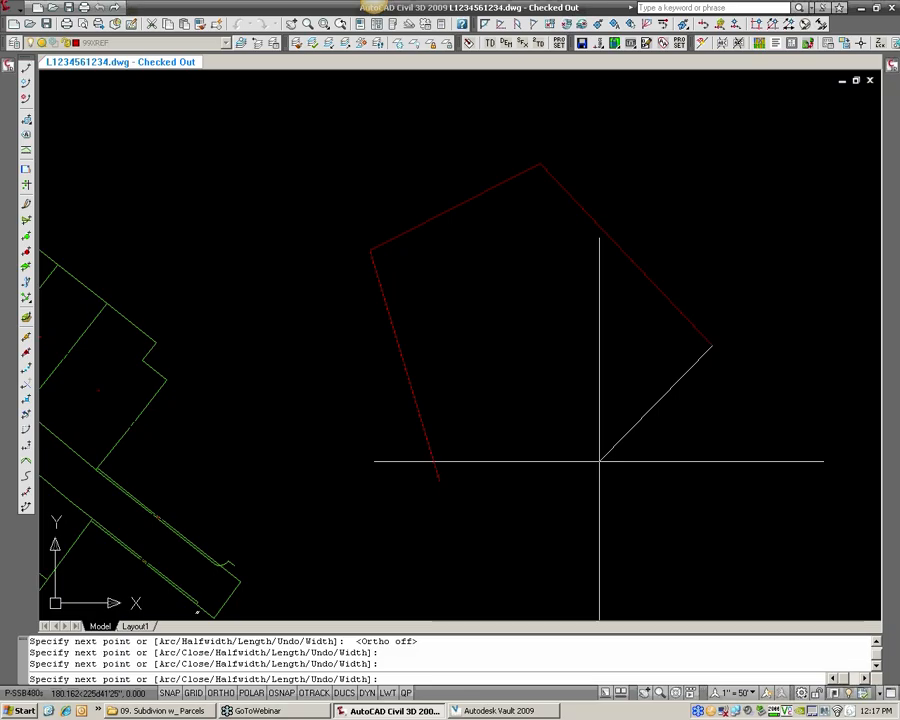
{"action": "type", "text": "cl"}
{"action": "key", "text": "Return"}
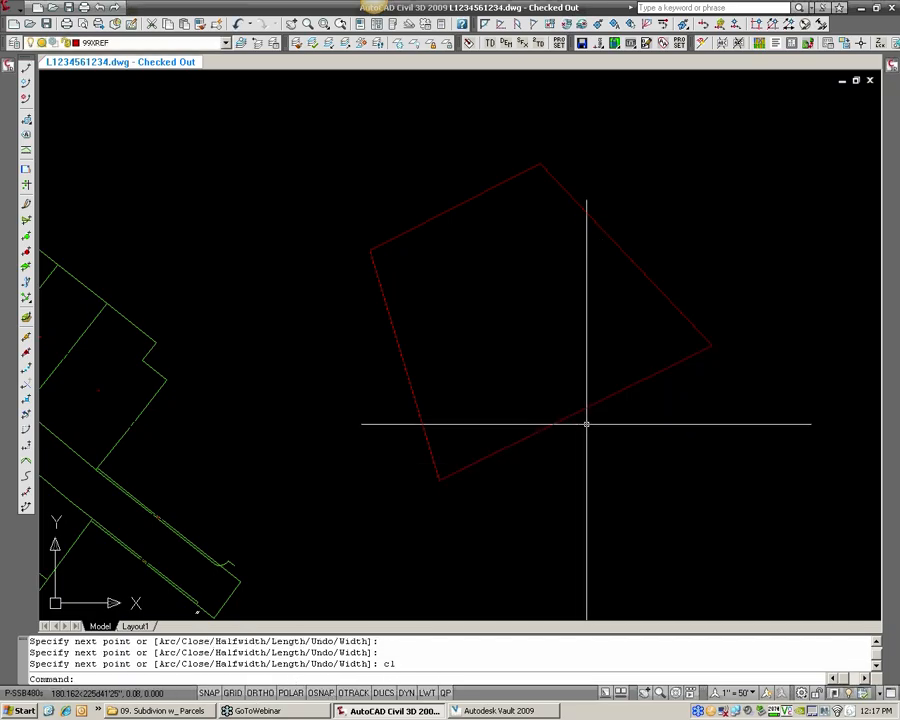
- Erase the closed four-sided polyline east of the subdivision
{"action": "left_click", "coordinate": [571, 413]}
{"action": "key", "text": "Escape"}
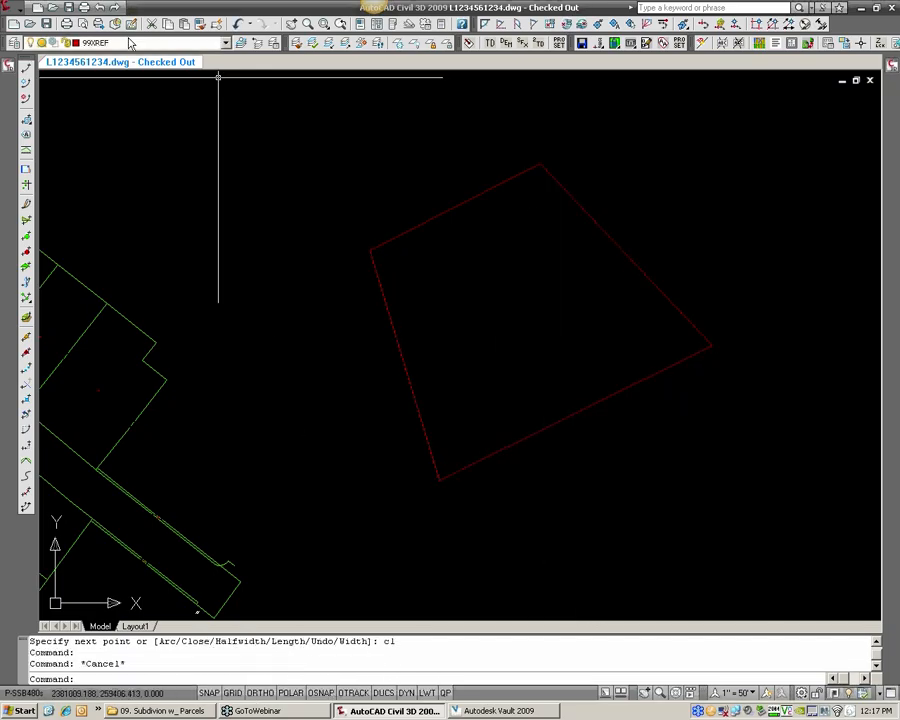
{"action": "left_click", "coordinate": [478, 458]}
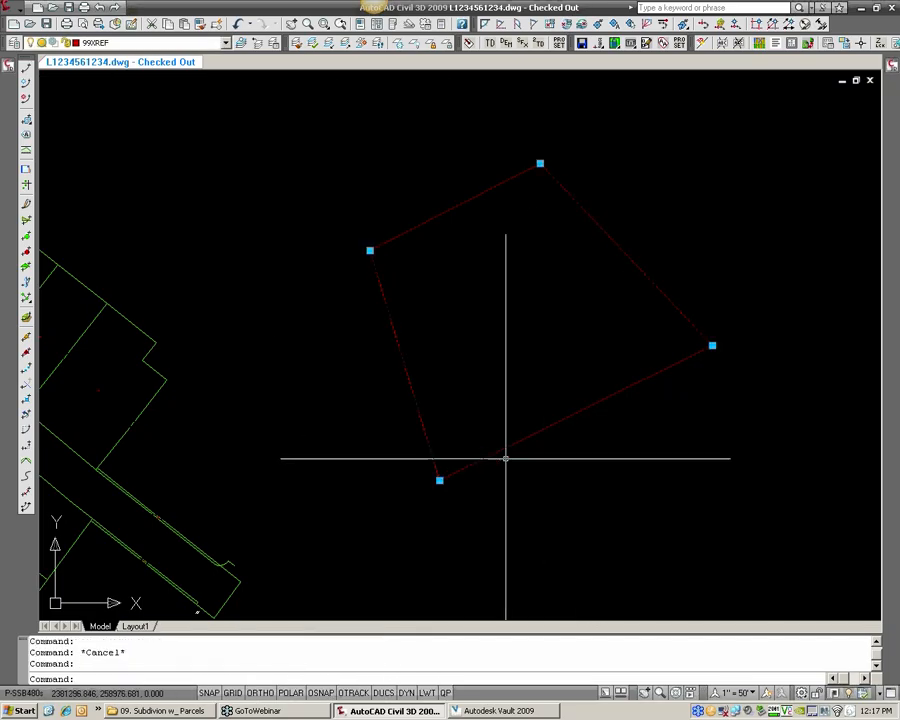
{"action": "type", "text": "e"}
{"action": "key", "text": "Return"}
- Draw a closed four-sided figure from separate lines in the empty area east of the subdivision
{"action": "type", "text": "l"}
{"action": "key", "text": "Return"}
{"action": "left_click", "coordinate": [460, 464]}
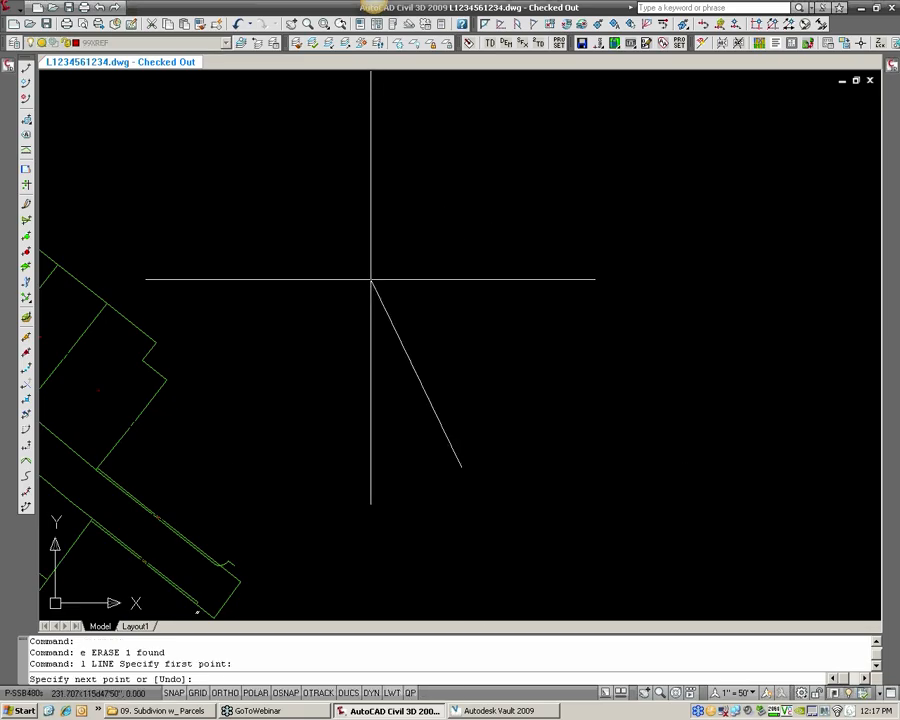
{"action": "left_click", "coordinate": [358, 268]}
{"action": "left_click", "coordinate": [547, 197]}
{"action": "left_click", "coordinate": [705, 399]}
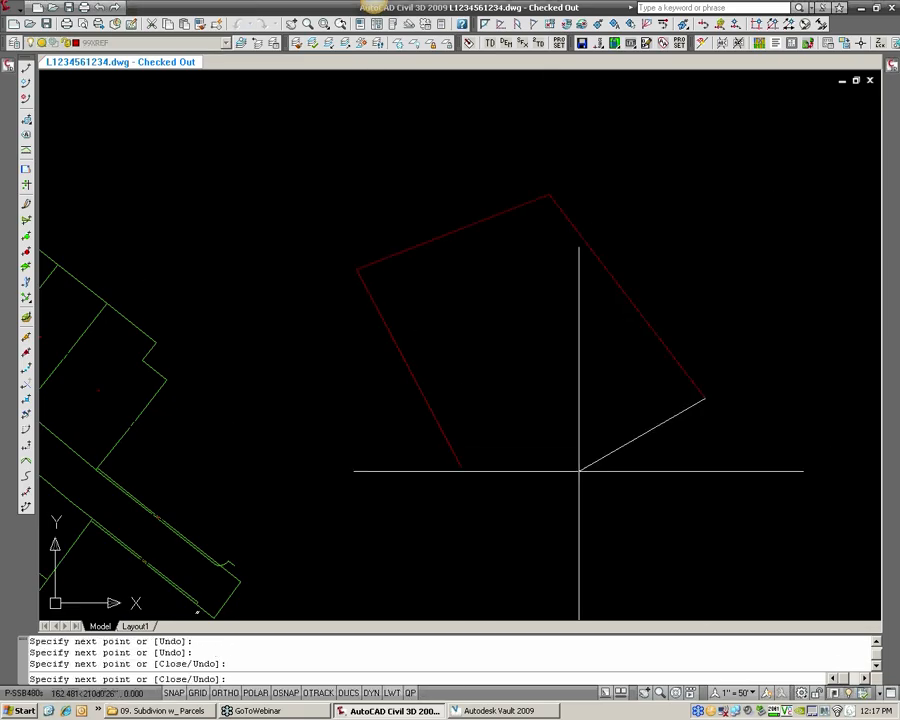
{"action": "type", "text": "cl"}
{"action": "key", "text": "Return"}
{"action": "left_click", "coordinate": [525, 444]}
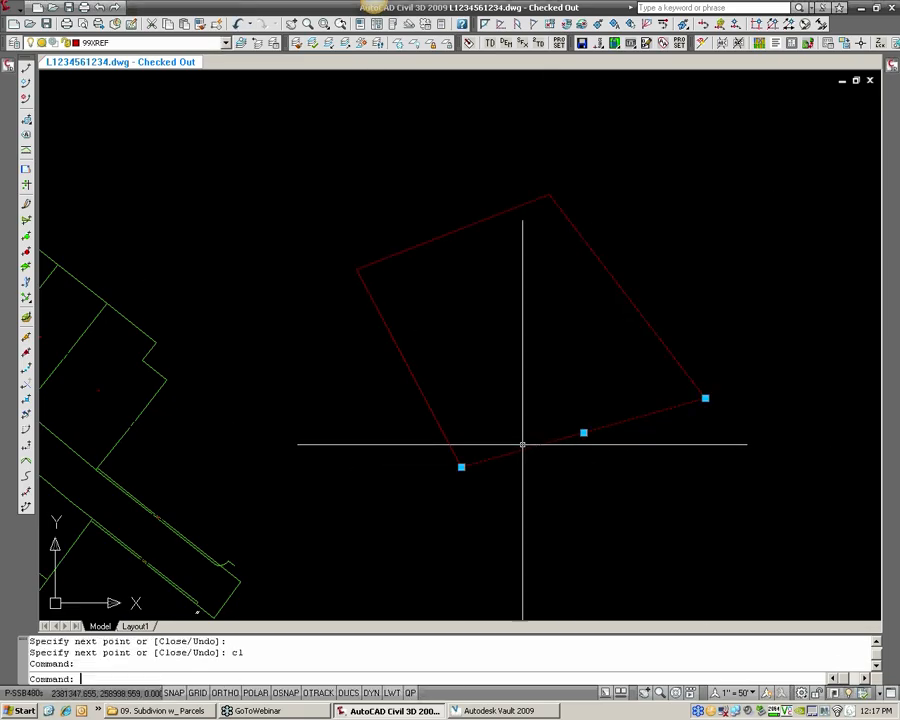
{"action": "key", "text": "Escape"}
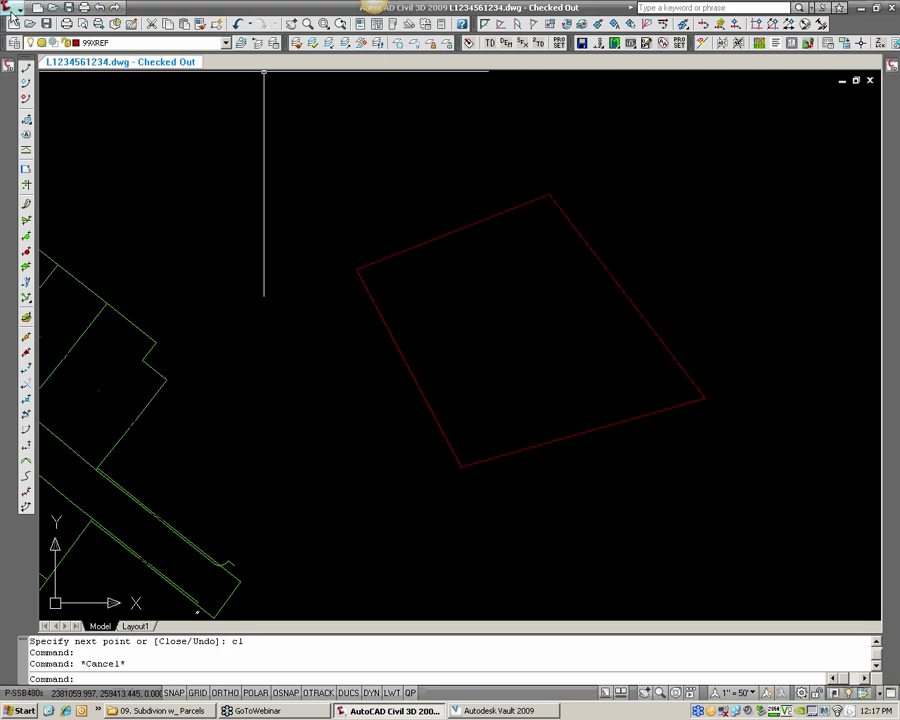
- Create a parcel from the four lines in the Parcels [PROP] site with the HRG_Property [PROP] style, erasing the existing entities
{"action": "left_click", "coordinate": [12, 10]}
{"action": "left_click", "coordinate": [160, 63]}
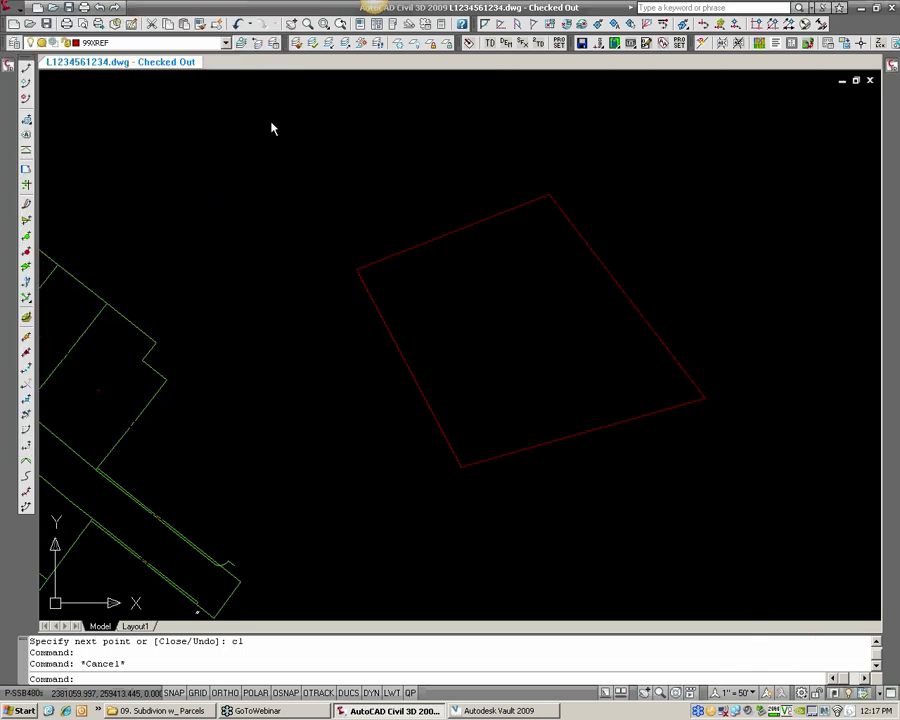
{"action": "left_click", "coordinate": [606, 270]}
{"action": "left_click", "coordinate": [490, 224]}
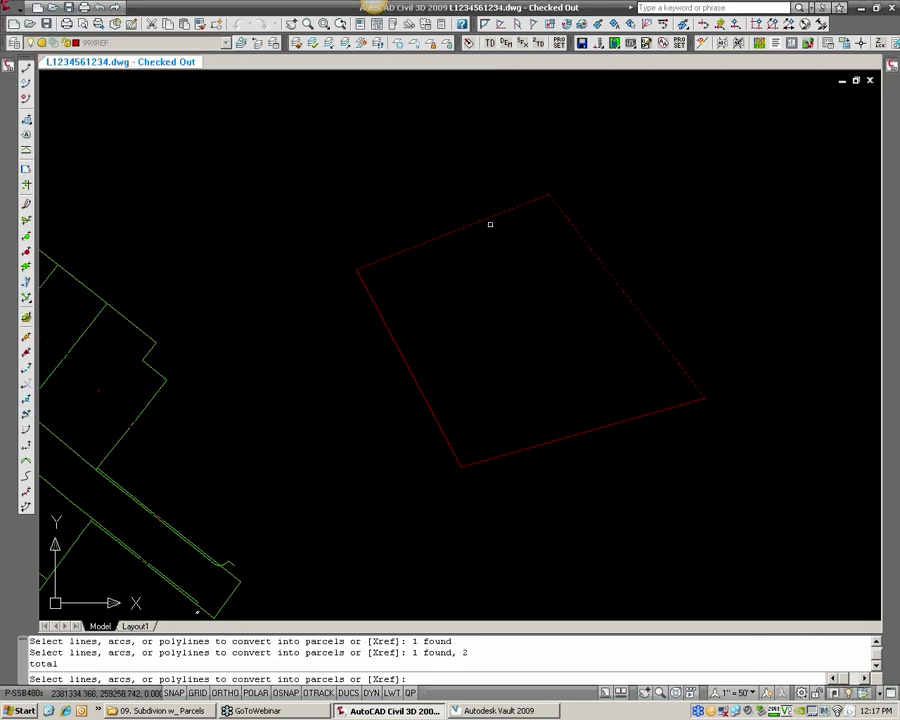
{"action": "left_click", "coordinate": [376, 304]}
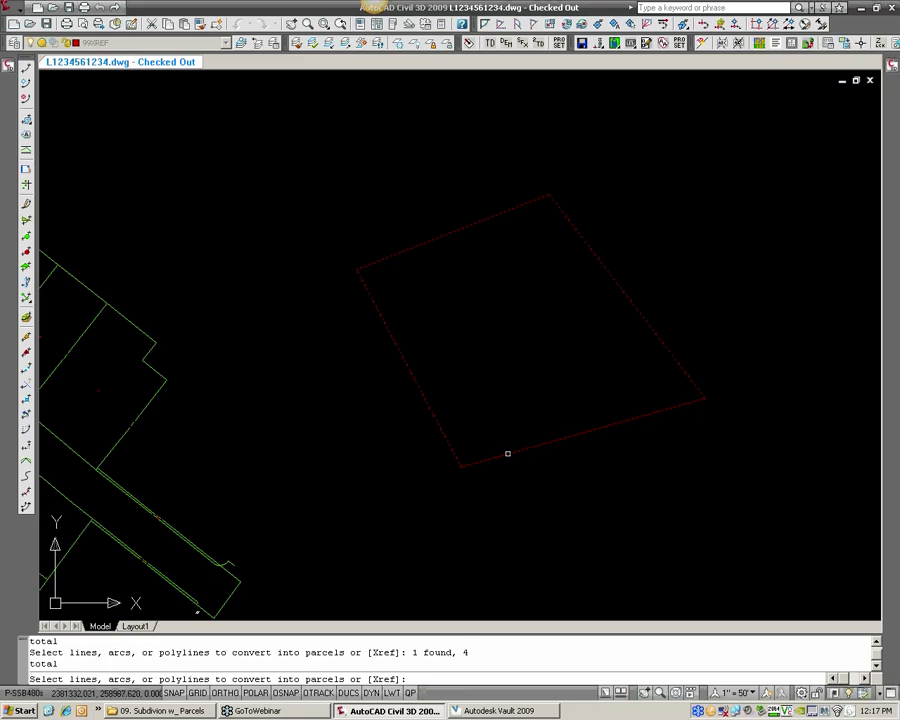
{"action": "key", "text": "Return"}
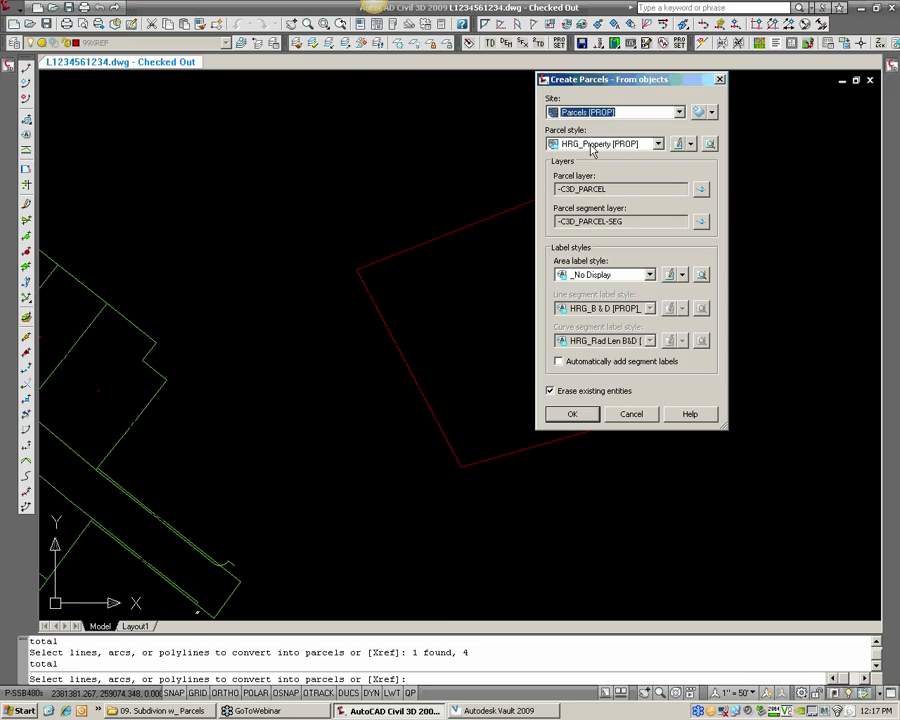
{"action": "left_click", "coordinate": [587, 418]}
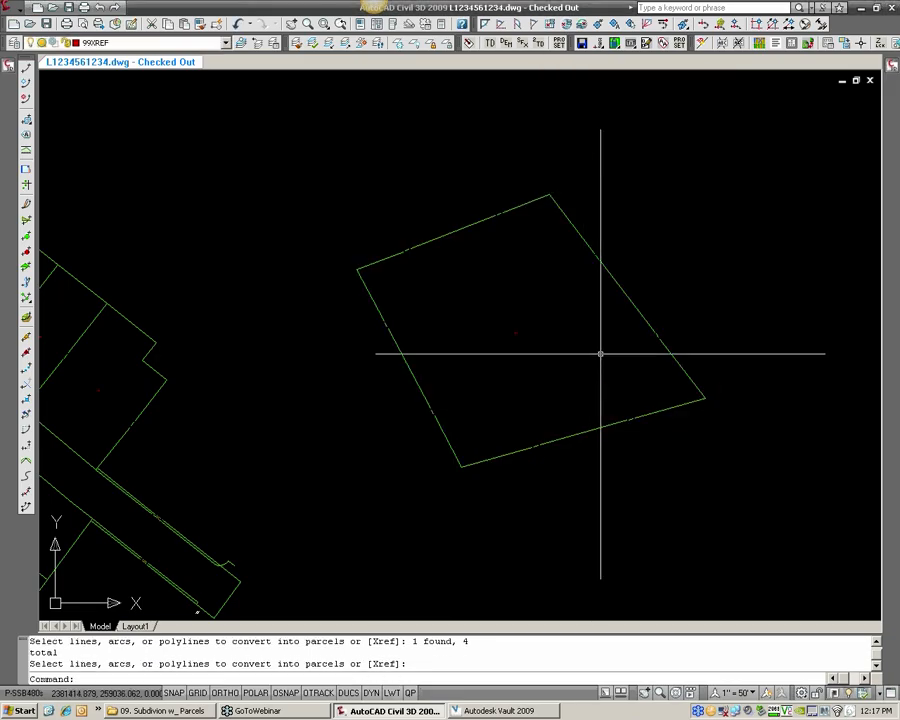
{"action": "scroll", "coordinate": [556, 310], "scroll_direction": "up", "scroll_amount": 2}
{"action": "middle_click_drag", "start_coordinate": [552, 330], "coordinate": [432, 344]}
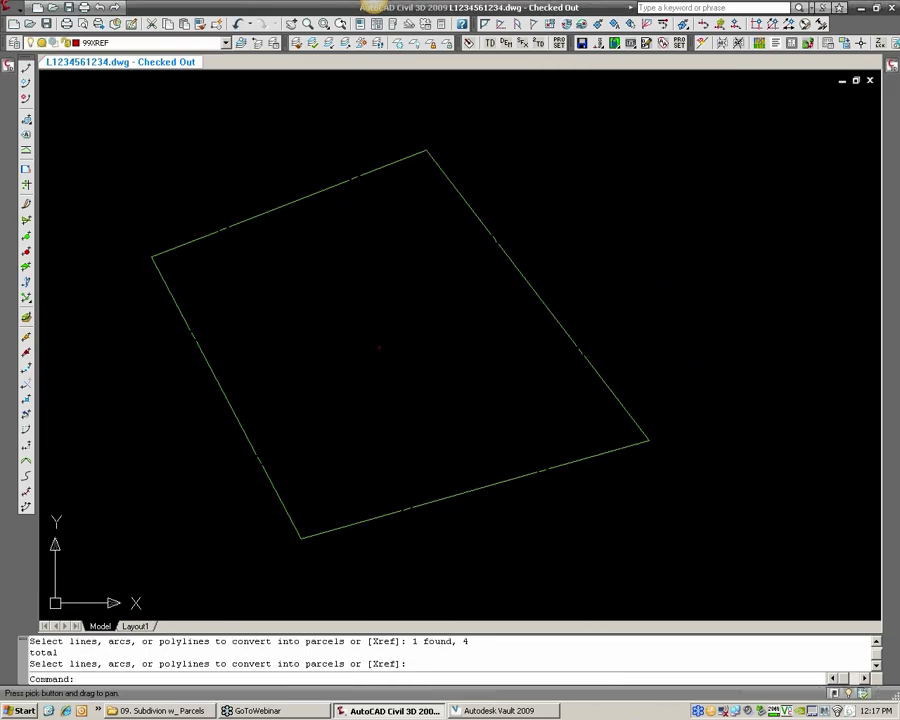
{"action": "left_click", "coordinate": [400, 358]}
{"action": "left_click", "coordinate": [364, 336]}
{"action": "key", "text": "Escape"}
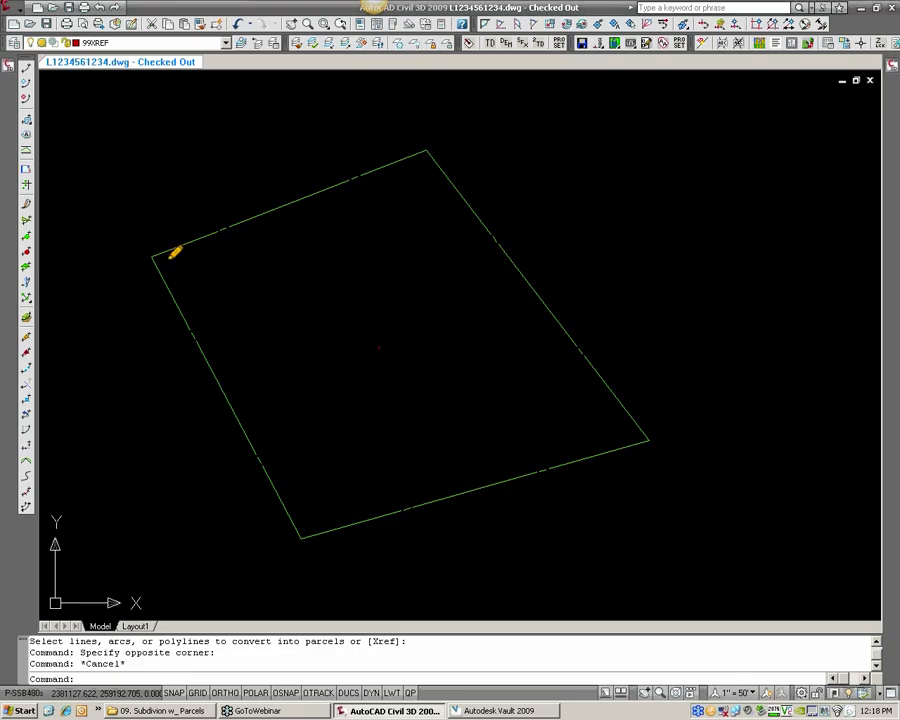
{"action": "mouse_move", "coordinate": [160, 258]}
{"action": "left_mouse_down"}
{"action": "mouse_move", "coordinate": [364, 206]}
{"action": "mouse_move", "coordinate": [287, 374]}
{"action": "mouse_move", "coordinate": [364, 438]}
{"action": "mouse_move", "coordinate": [470, 460]}
{"action": "mouse_move", "coordinate": [432, 470]}
{"action": "left_mouse_up"}
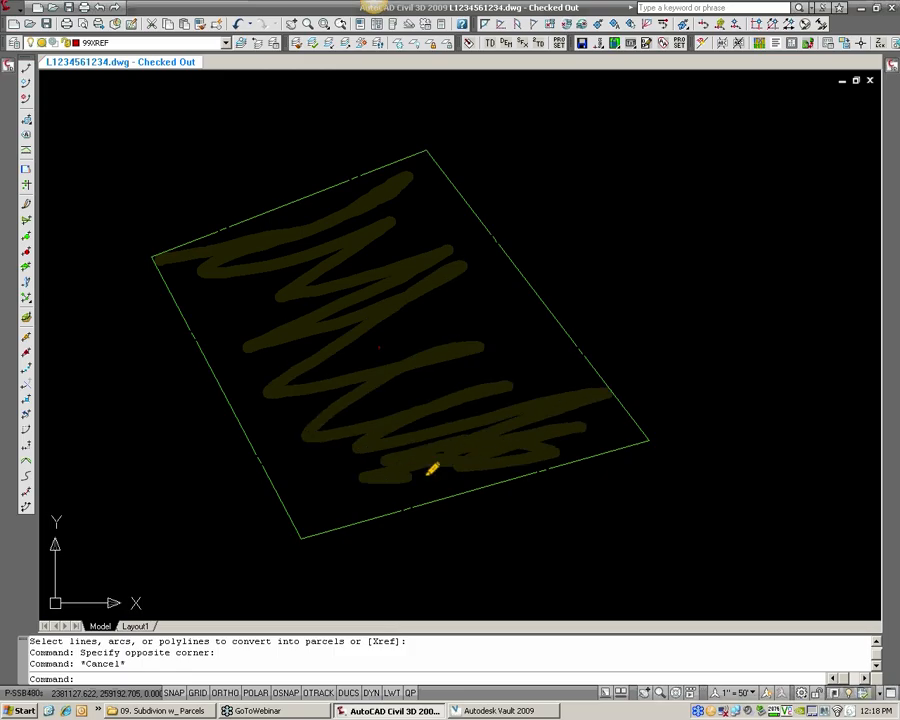
{"action": "left_click_drag", "start_coordinate": [352, 492], "coordinate": [232, 335]}
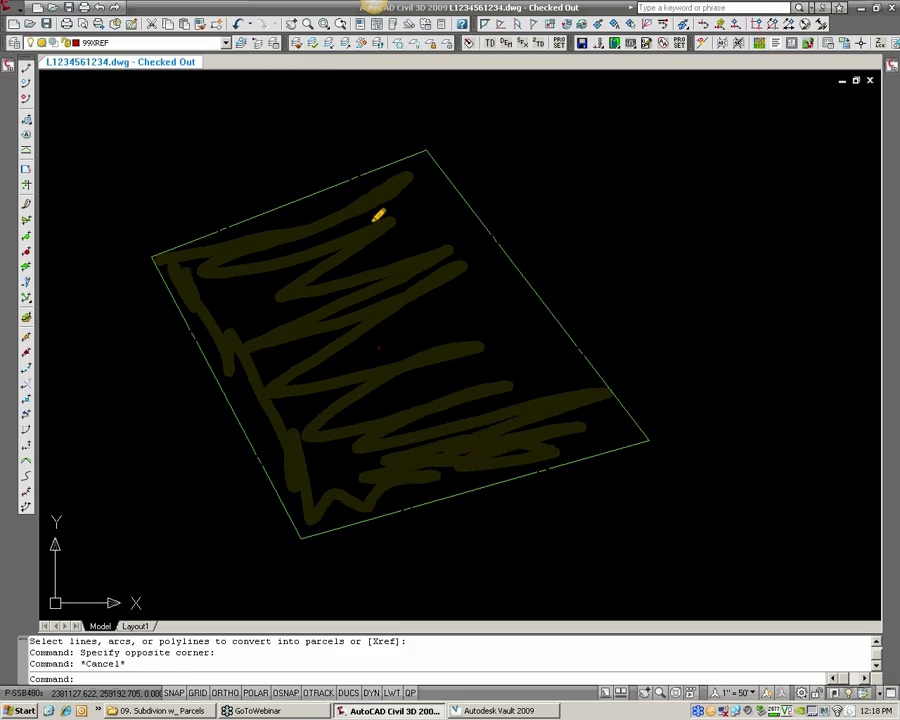
{"action": "mouse_move", "coordinate": [434, 197]}
{"action": "left_mouse_down"}
{"action": "mouse_move", "coordinate": [569, 374]}
{"action": "mouse_move", "coordinate": [434, 289]}
{"action": "left_mouse_up"}
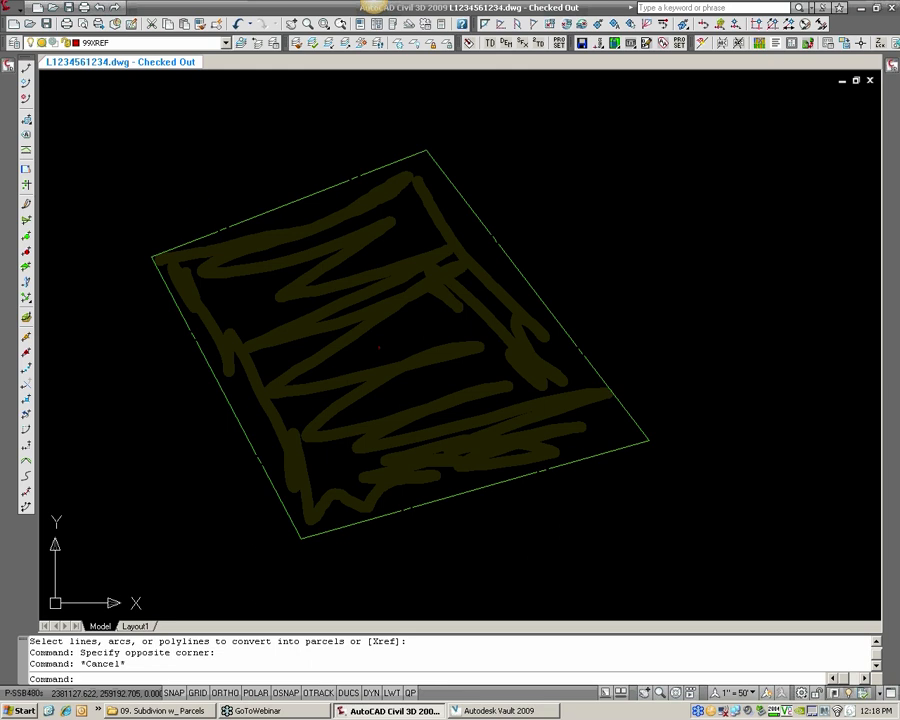
- Inspect the properties of the parcel's northern boundary segment
{"action": "left_click", "coordinate": [386, 166]}
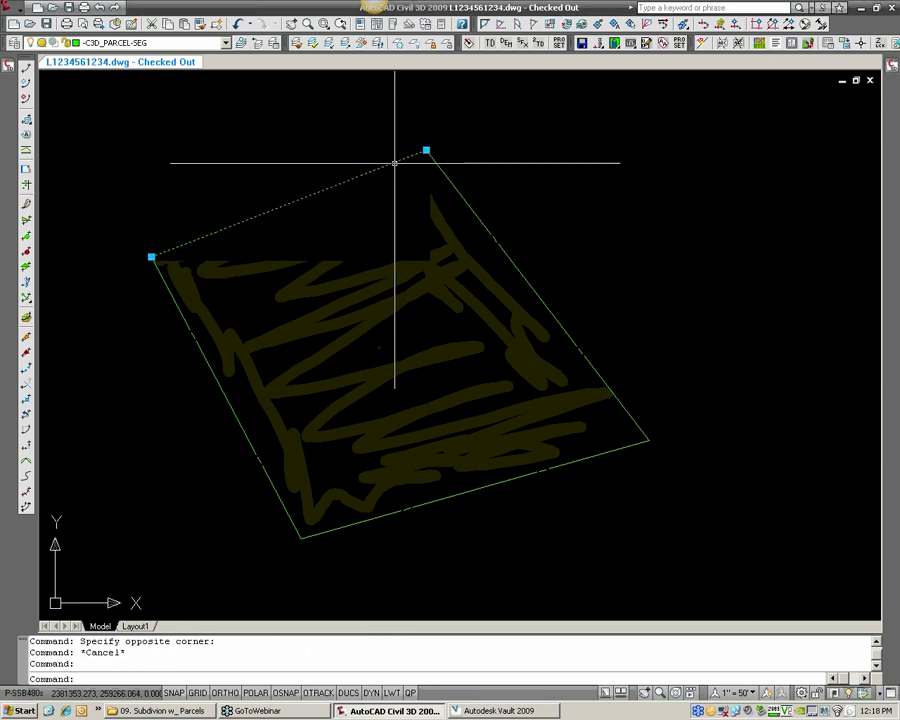
{"action": "key", "text": "ctrl+1"}
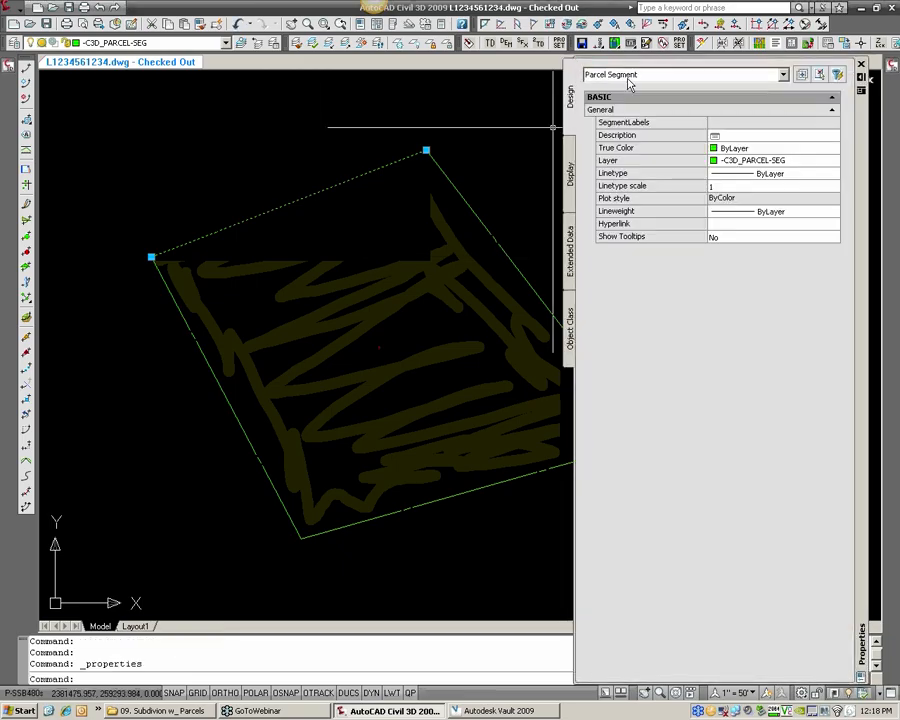
{"action": "key", "text": "Escape"}
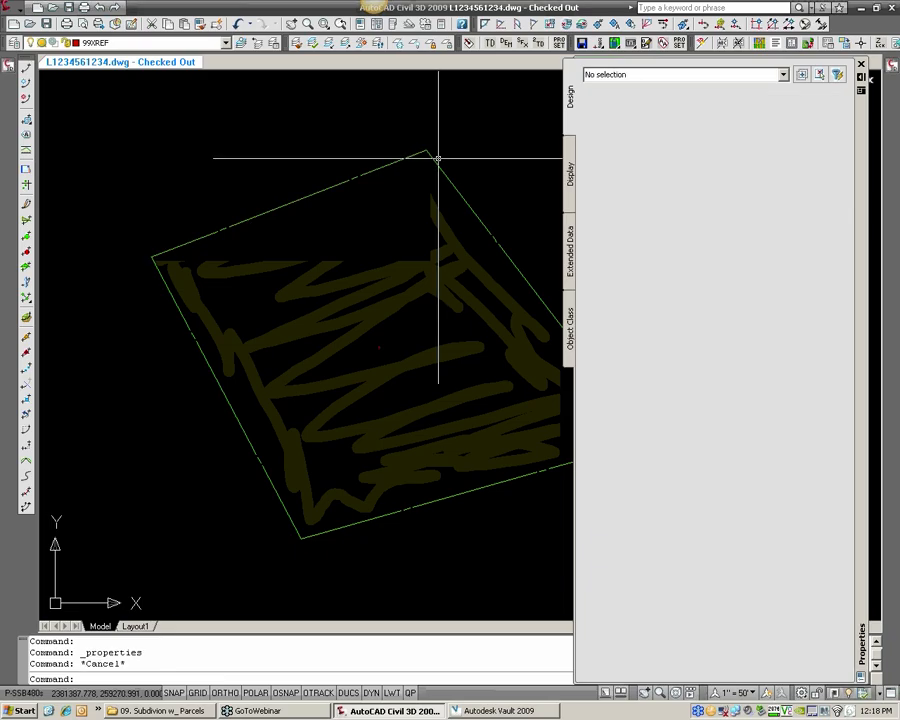
- Select the new parcel by its centroid mark and inspect the parcel's properties
{"action": "left_click", "coordinate": [377, 347]}
{"action": "scroll", "coordinate": [380, 350], "scroll_direction": "up", "scroll_amount": 2}
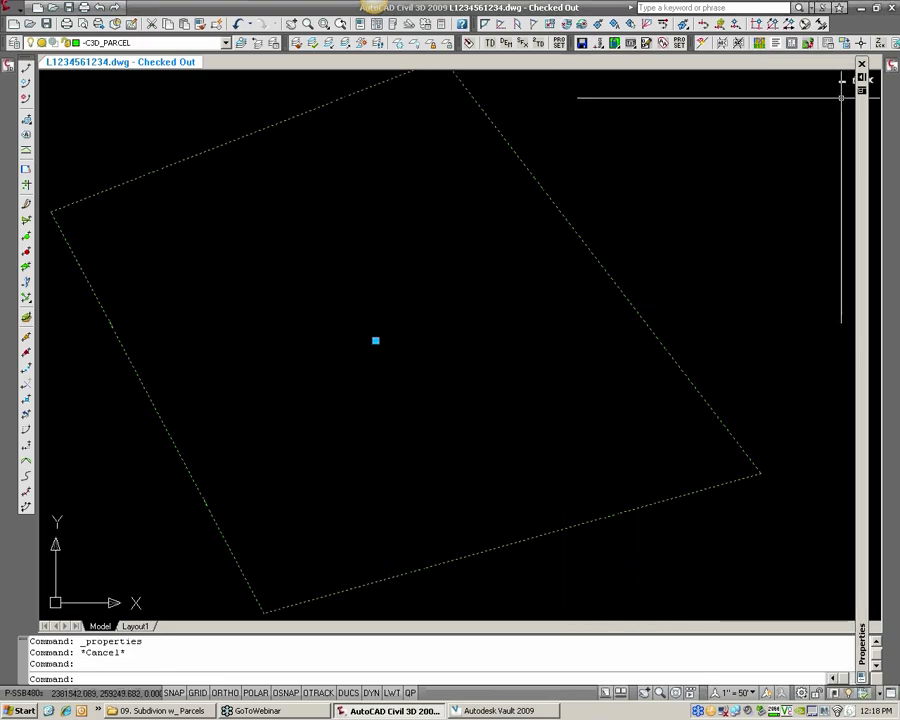
{"action": "mouse_move", "coordinate": [866, 110]}
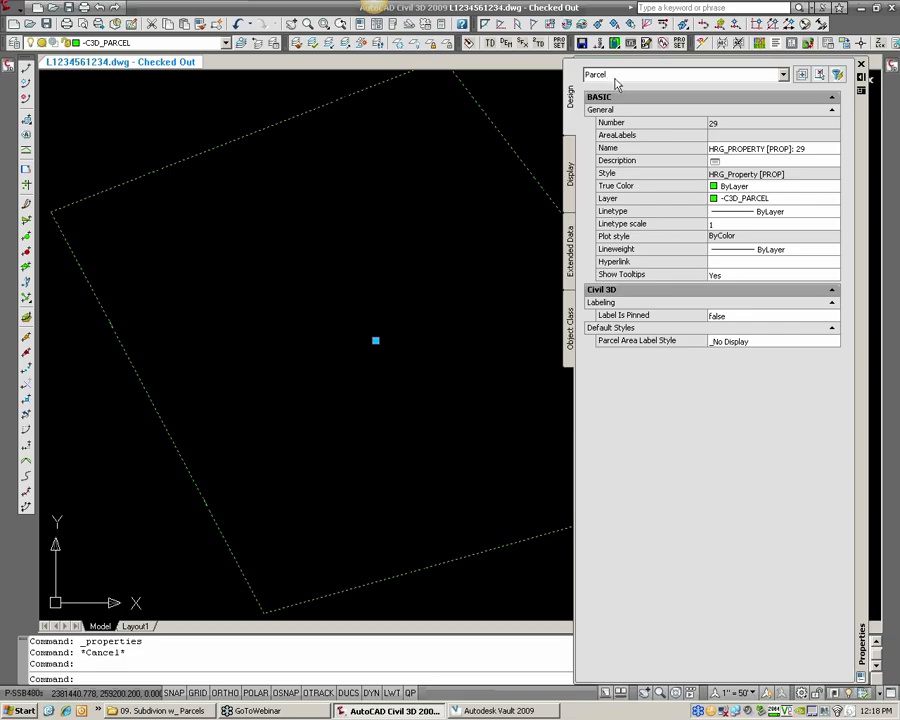
{"action": "key", "text": "Escape"}
- Stretch the upper endpoint of the parcel's eastern segment away from the northern corner to leave a gap in the boundary
{"action": "scroll", "coordinate": [398, 302], "scroll_direction": "down", "scroll_amount": 2}
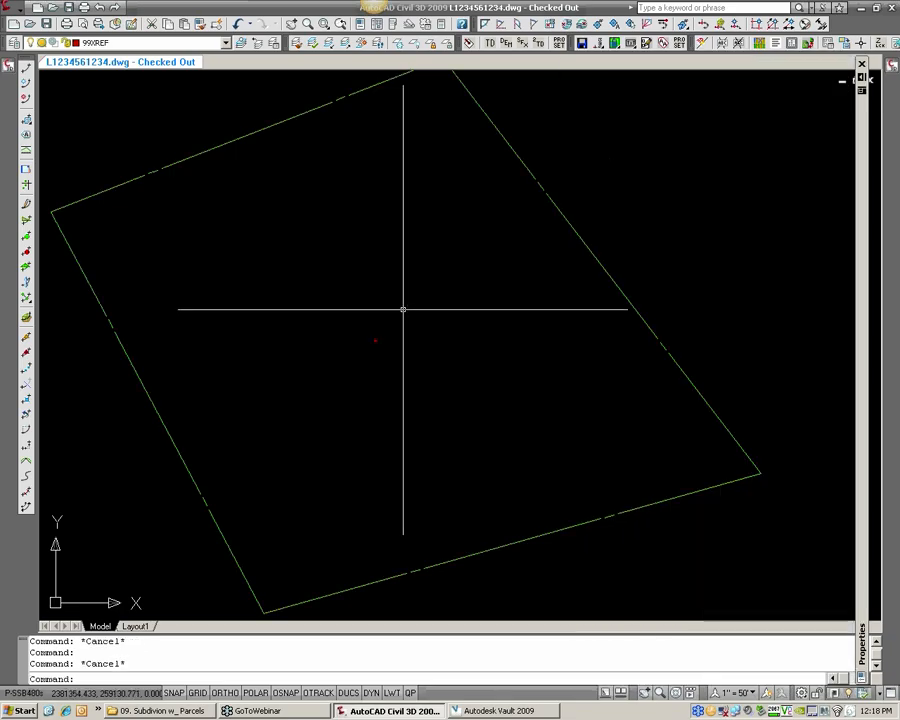
{"action": "left_click", "coordinate": [454, 217]}
{"action": "left_click", "coordinate": [424, 182]}
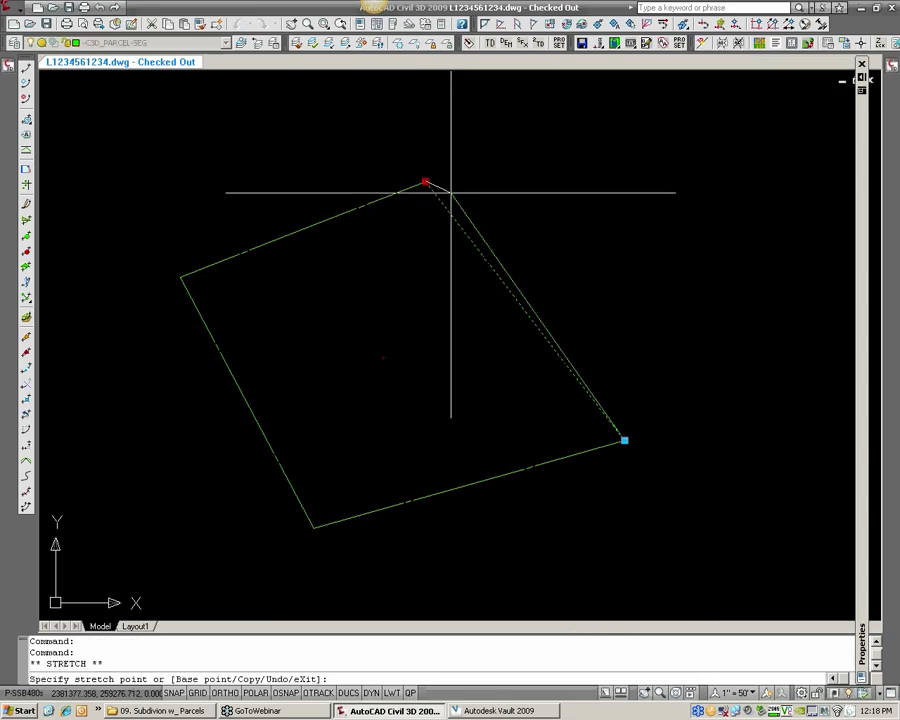
{"action": "left_click", "coordinate": [452, 190]}
{"action": "key", "text": "Escape"}
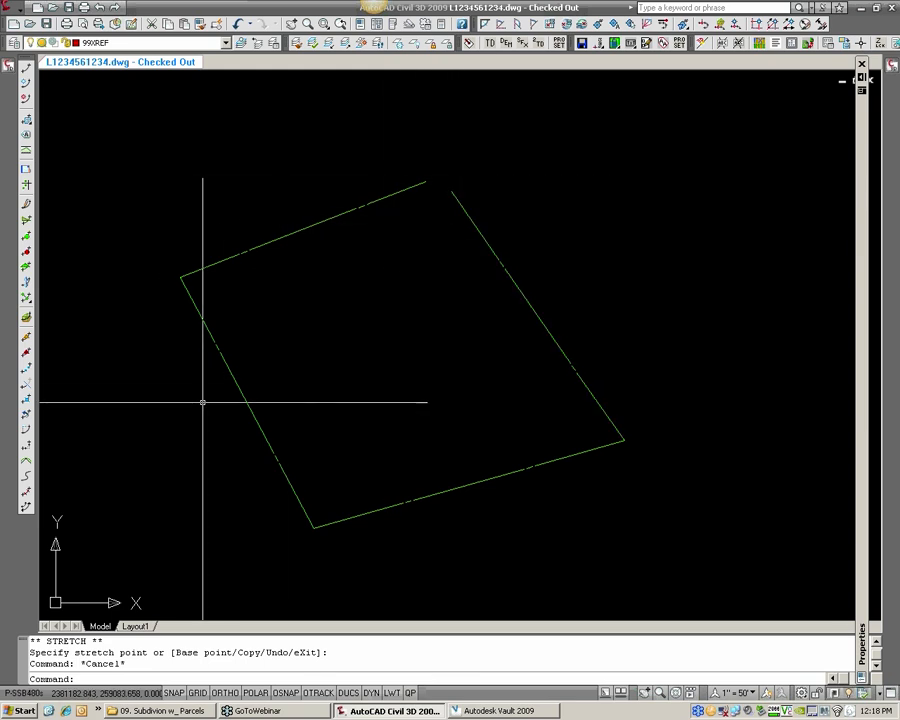
{"action": "left_click", "coordinate": [529, 300]}
{"action": "key", "text": "Escape"}
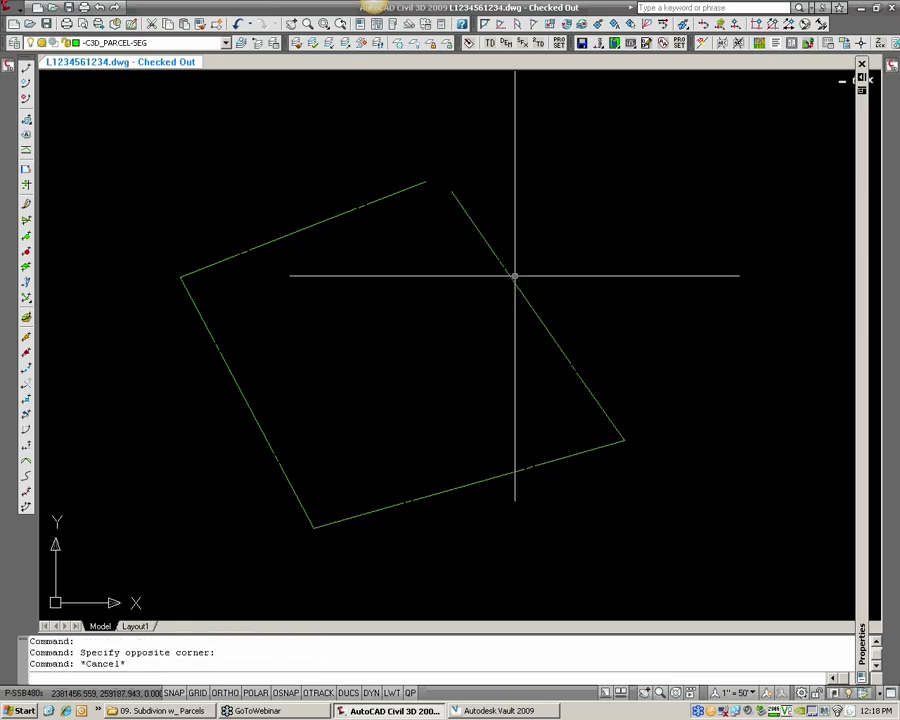
- Stretch the eastern segment's upper endpoint across and beyond the northern segment to close the parcel boundary
{"action": "left_click", "coordinate": [472, 215]}
{"action": "left_click", "coordinate": [459, 213]}
{"action": "left_click", "coordinate": [452, 191]}
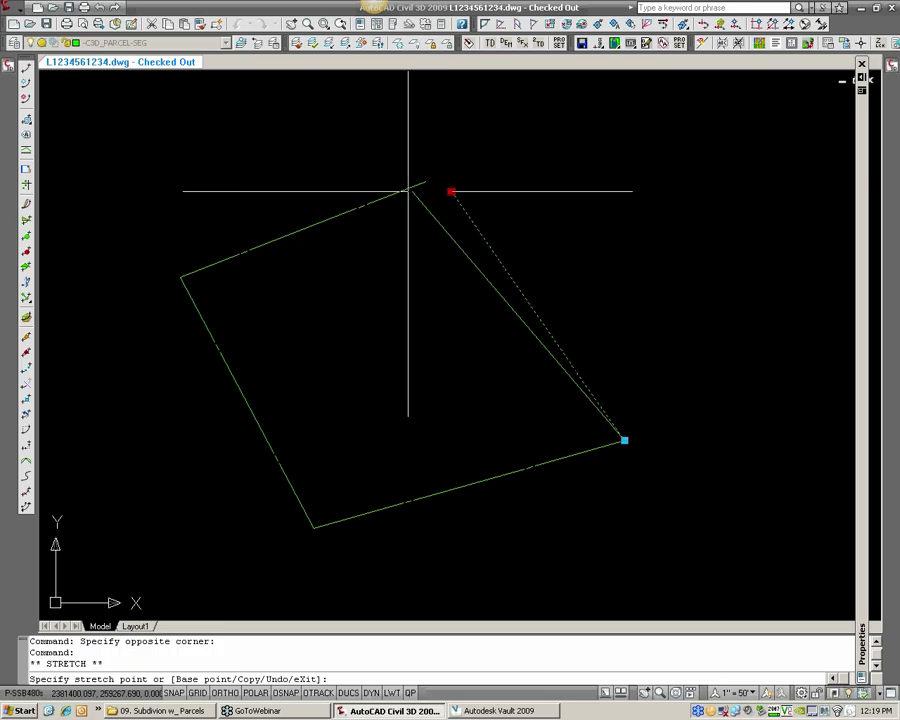
{"action": "left_click", "coordinate": [355, 171]}
{"action": "key", "text": "Escape"}
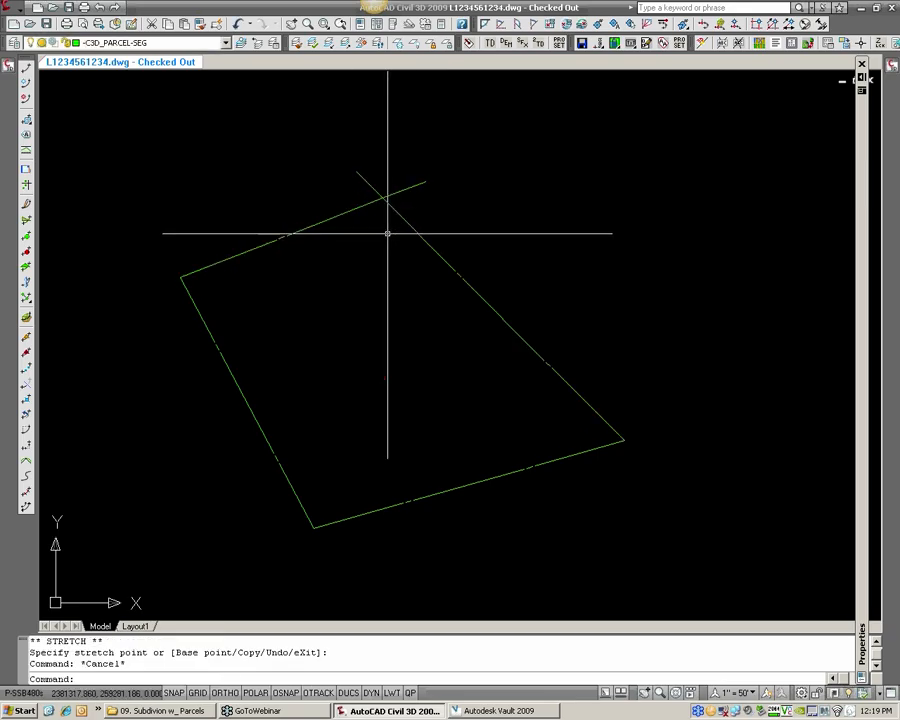
{"action": "left_click", "coordinate": [383, 197]}
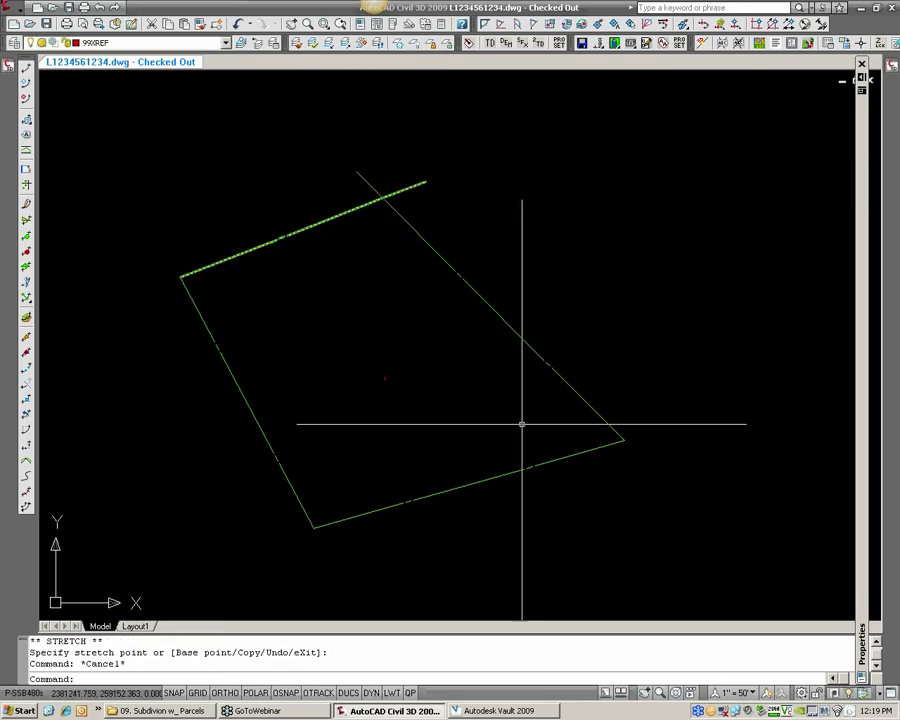
{"action": "key", "text": "Escape"}
- Select the re-closed parcel by its centroid mark and inspect its properties, including its layer
{"action": "scroll", "coordinate": [380, 384], "scroll_direction": "up", "scroll_amount": 5}
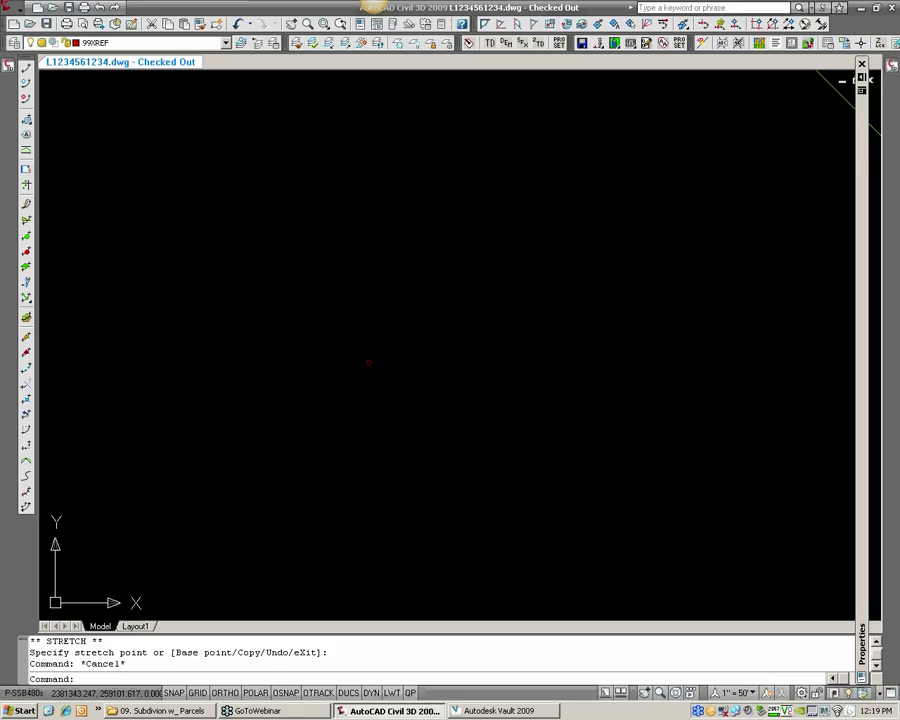
{"action": "left_click", "coordinate": [379, 371]}
{"action": "left_click", "coordinate": [342, 346]}
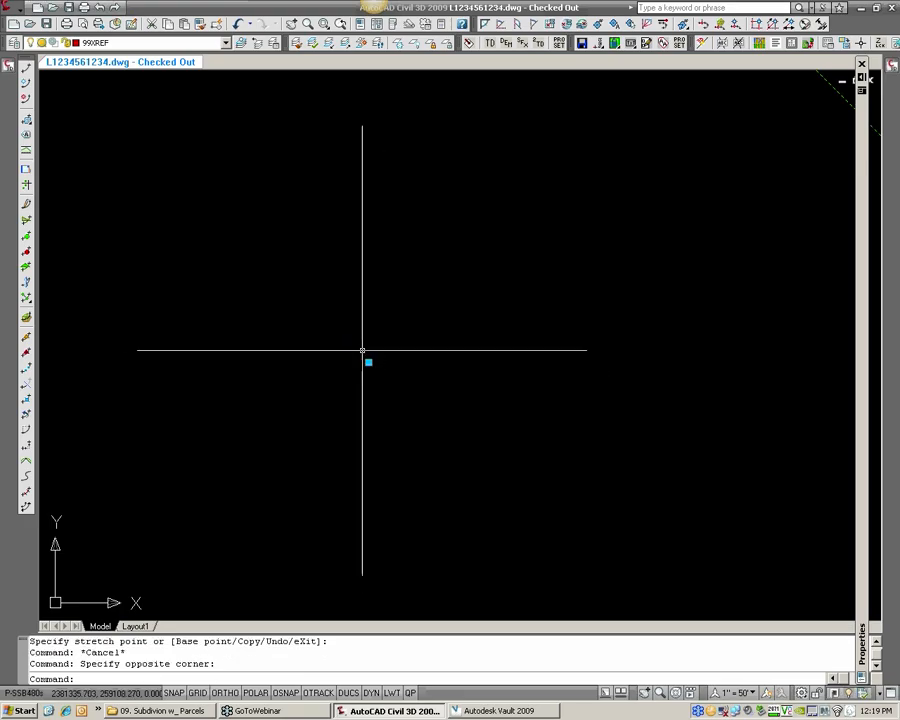
{"action": "double_click", "coordinate": [362, 350]}
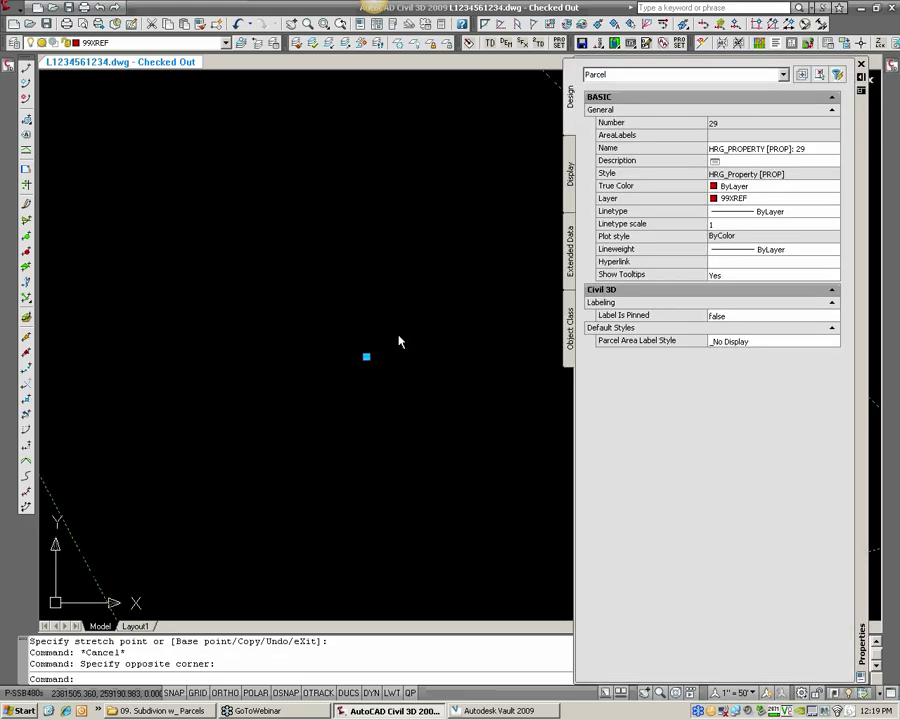
- Erase the four segments of the standalone test parcel east of the subdivision
{"action": "scroll", "coordinate": [392, 343], "scroll_direction": "down", "scroll_amount": 5}
{"action": "key", "text": "Escape"}
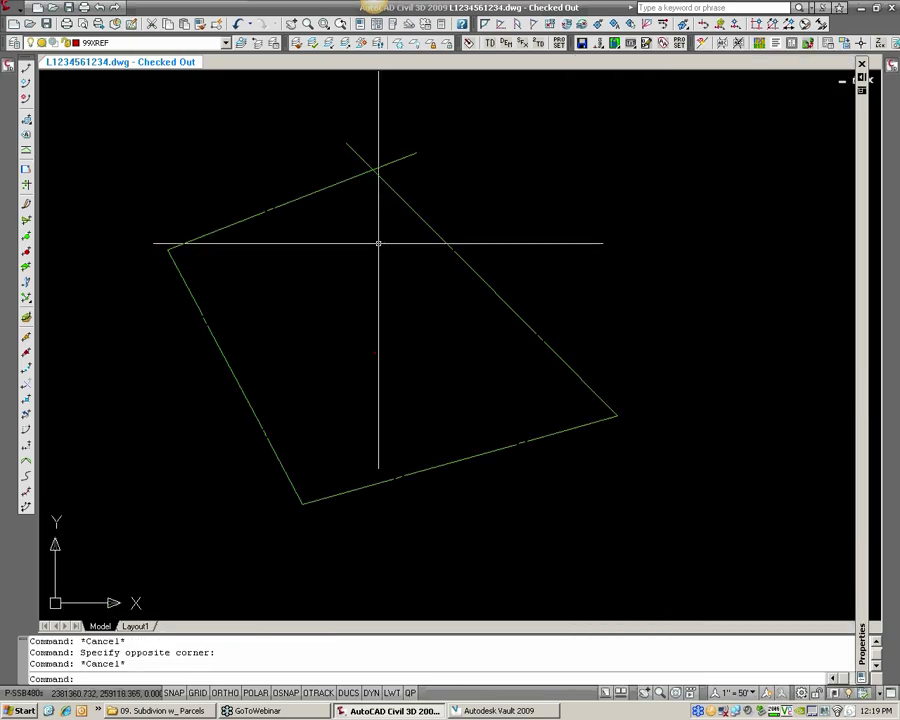
{"action": "scroll", "coordinate": [394, 243], "scroll_direction": "down", "scroll_amount": 2}
{"action": "type", "text": "e"}
{"action": "key", "text": "Return"}
{"action": "left_click", "coordinate": [410, 228]}
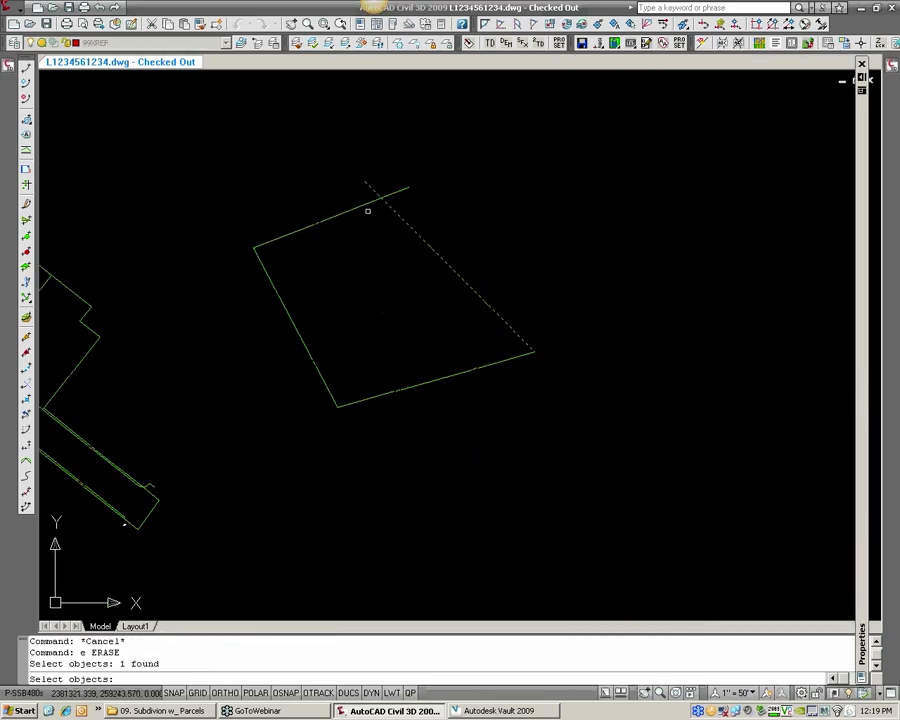
{"action": "left_click", "coordinate": [340, 213]}
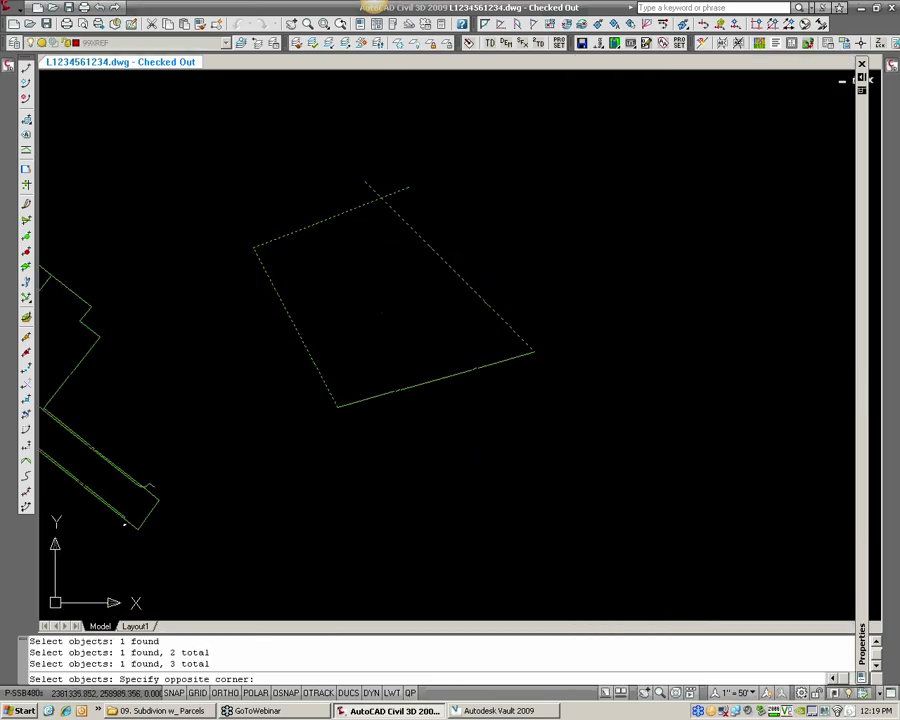
{"action": "left_click", "coordinate": [386, 393]}
{"action": "key", "text": "Return"}
- Open the parcel properties of the lot northwest of the rounded corner lot above the cul-de-sac and review the available area label styles
{"action": "middle_click_drag", "start_coordinate": [362, 372], "coordinate": [470, 344]}
{"action": "scroll", "coordinate": [470, 344], "scroll_direction": "up", "scroll_amount": 2}
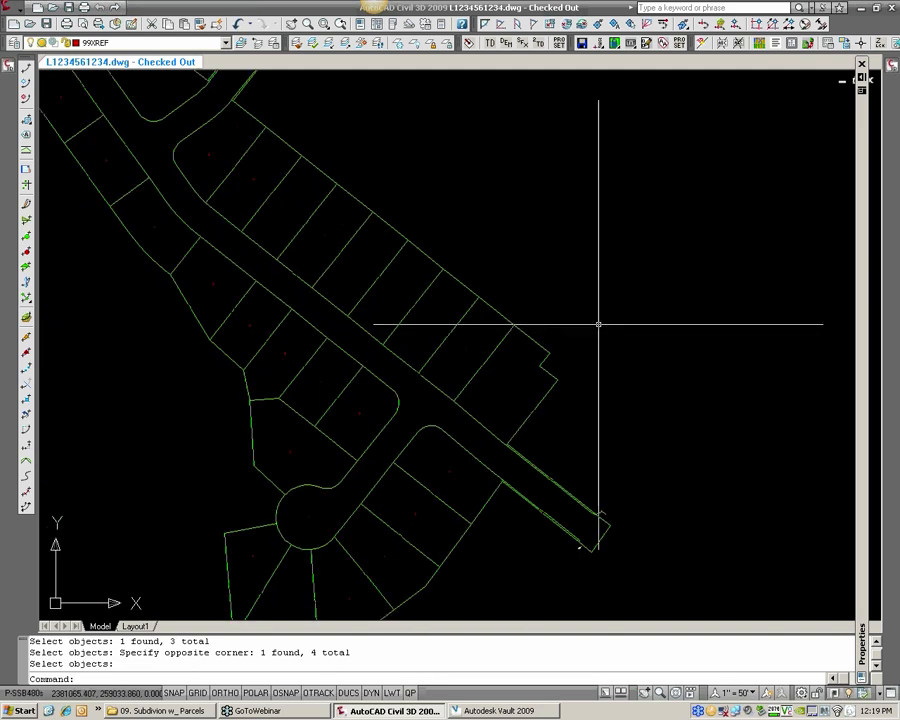
{"action": "scroll", "coordinate": [405, 312], "scroll_direction": "up", "scroll_amount": 3}
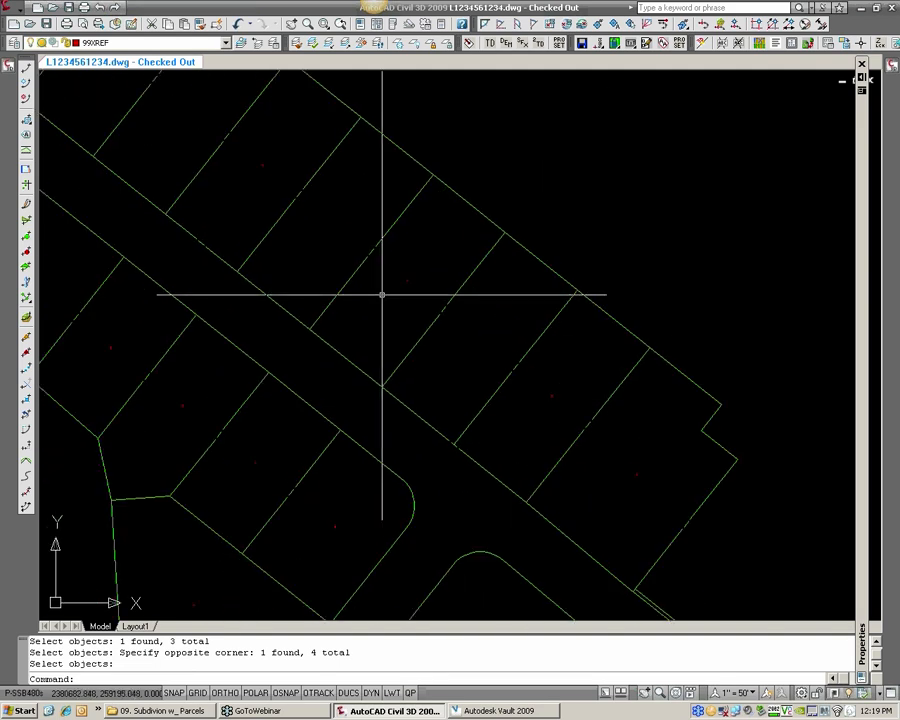
{"action": "middle_click_drag", "start_coordinate": [245, 487], "coordinate": [371, 425]}
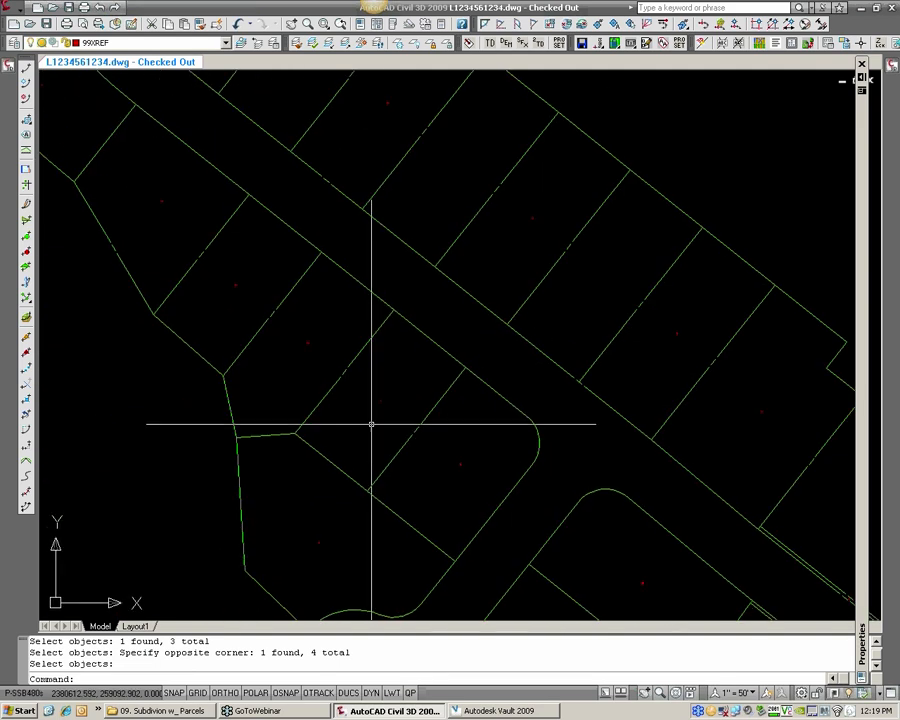
{"action": "scroll", "coordinate": [371, 424], "scroll_direction": "up", "scroll_amount": 2}
{"action": "left_click", "coordinate": [377, 386]}
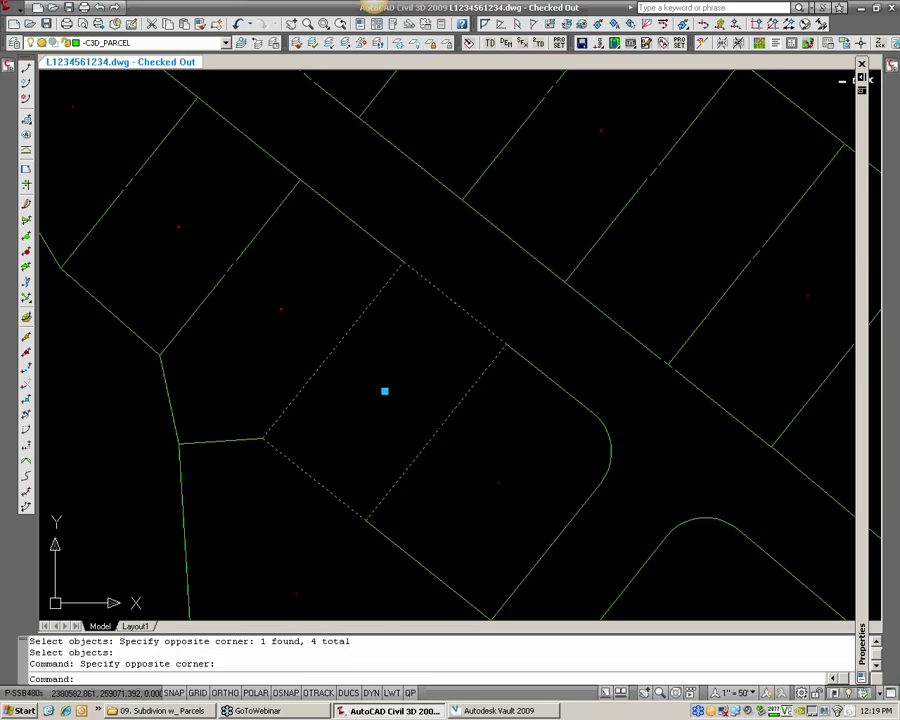
{"action": "right_click", "coordinate": [383, 391]}
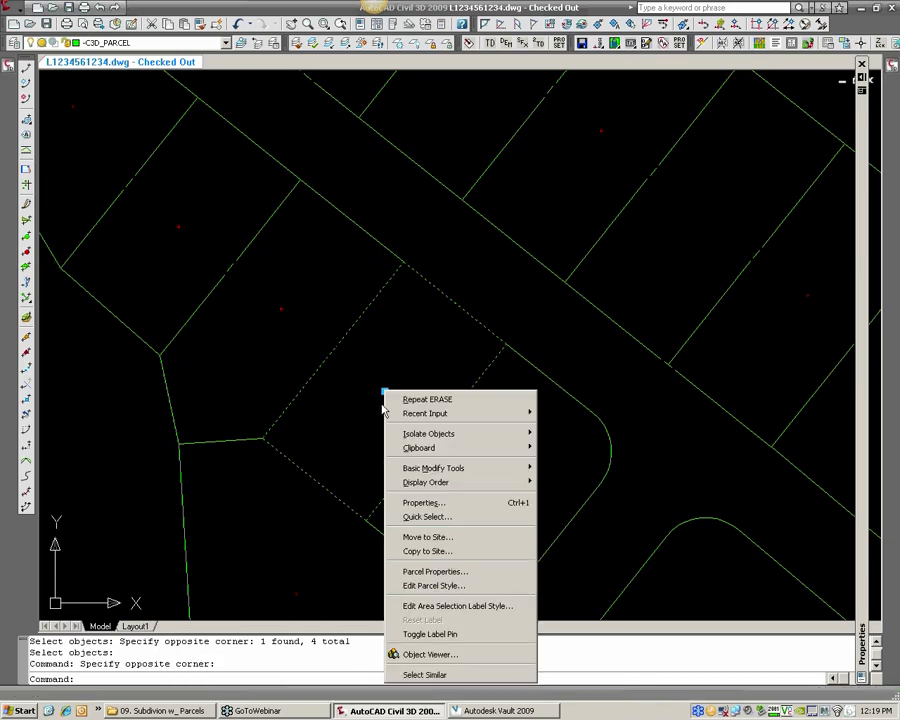
{"action": "left_click", "coordinate": [445, 572]}
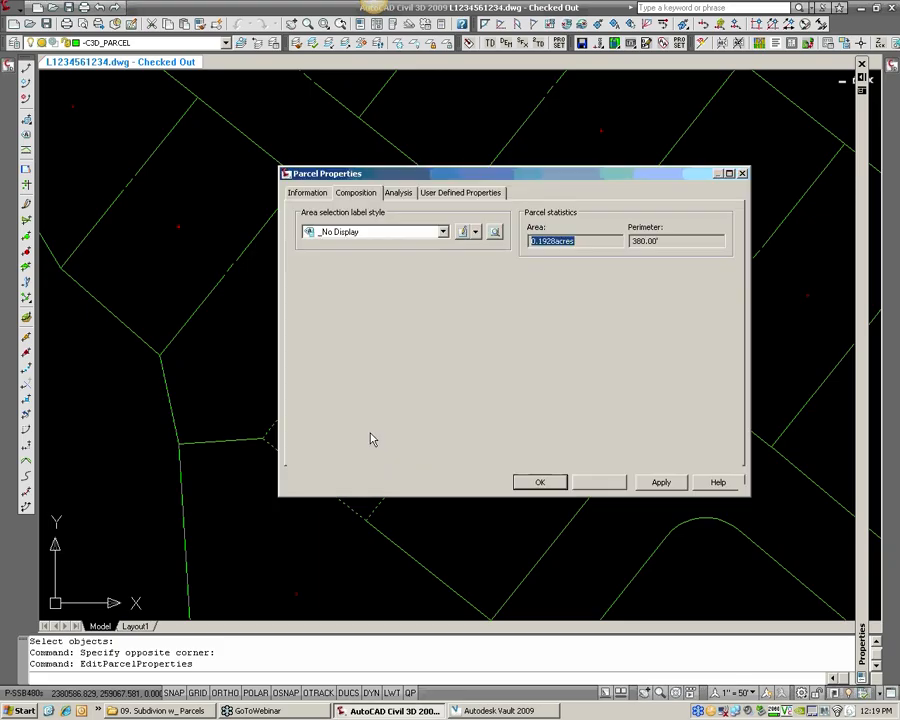
{"action": "left_click", "coordinate": [351, 233]}
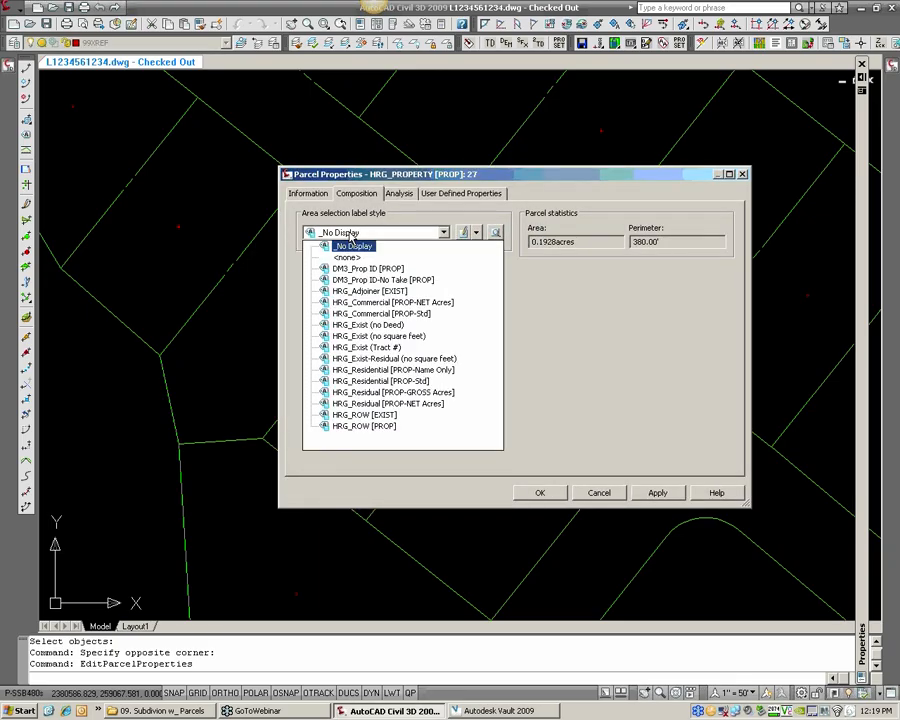
{"action": "left_click", "coordinate": [353, 232]}
{"action": "left_click_drag", "start_coordinate": [411, 176], "coordinate": [536, 92]}
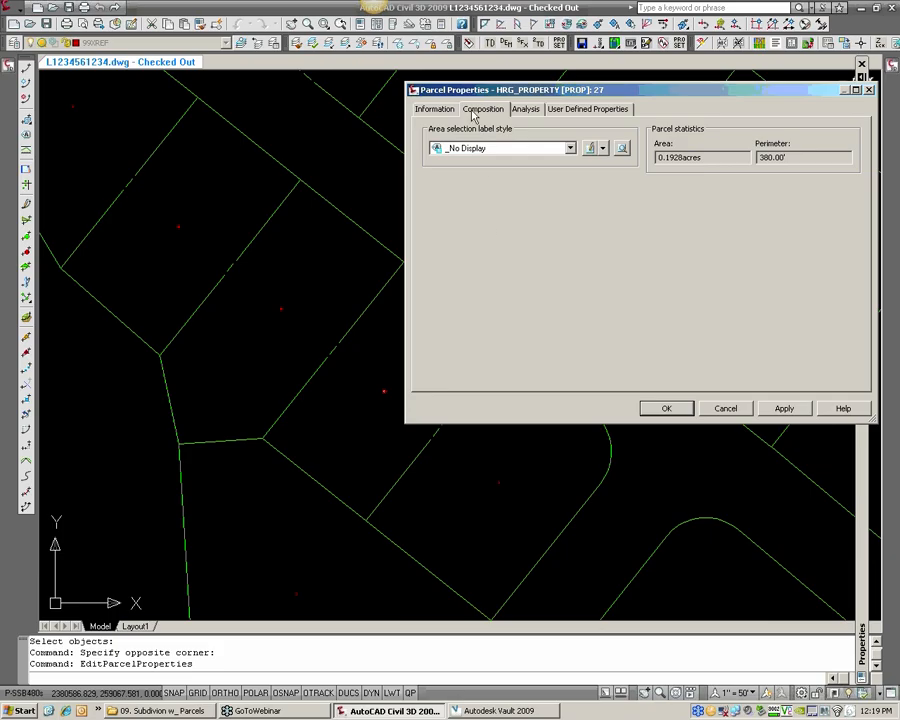
- Set the lot's area selection label style to HRG_Residential [PROP-Std]
{"action": "left_click", "coordinate": [492, 148]}
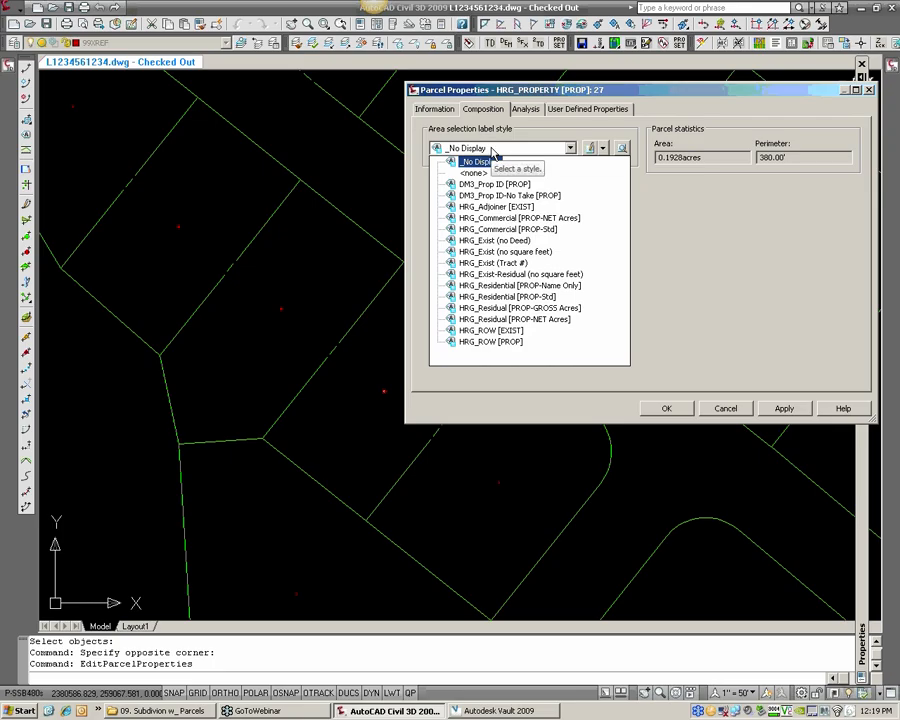
{"action": "left_click", "coordinate": [506, 297]}
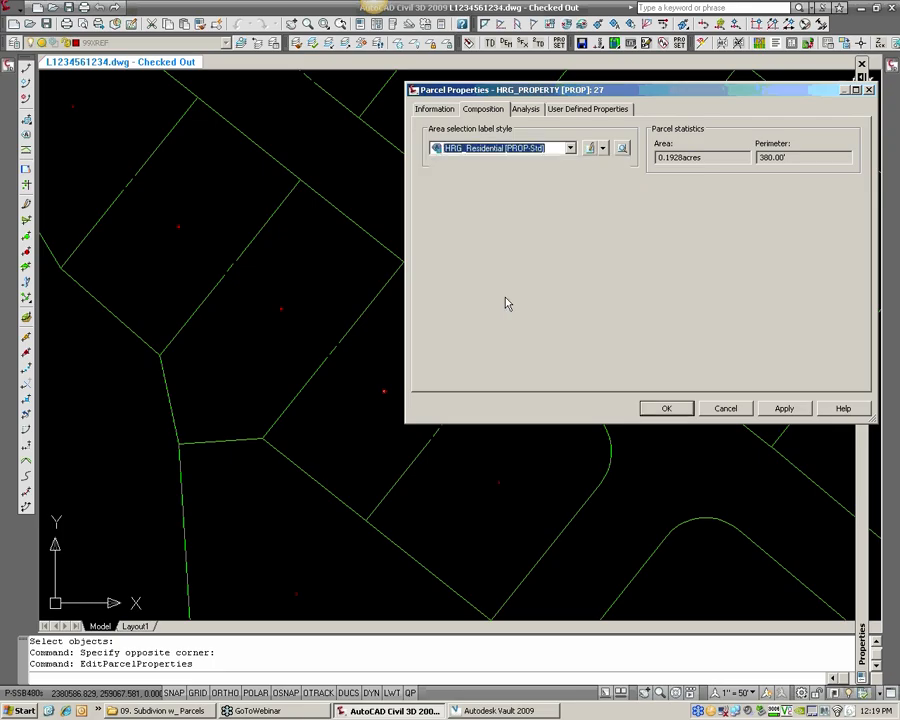
{"action": "left_click", "coordinate": [651, 404]}
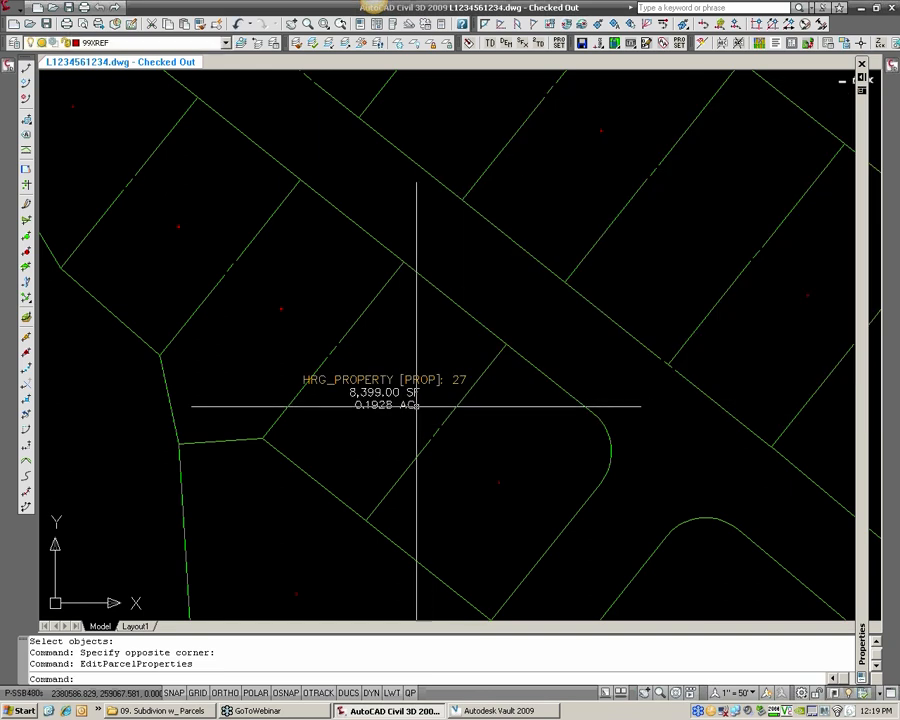
- Set the labelled lot's area selection label style back to _No Display in its parcel properties
{"action": "scroll", "coordinate": [410, 390], "scroll_direction": "up", "scroll_amount": 2}
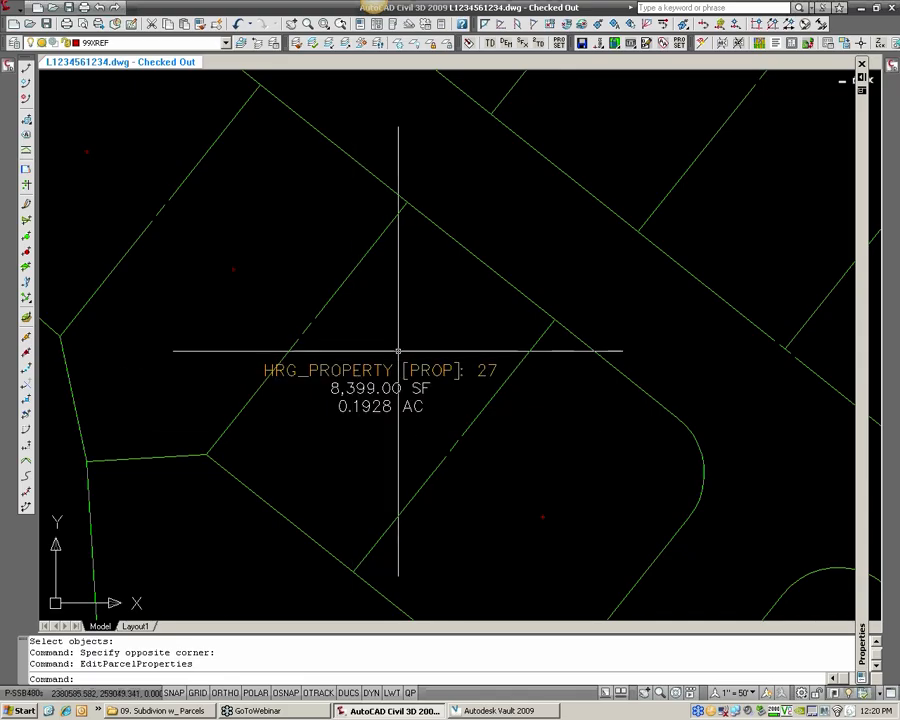
{"action": "left_click", "coordinate": [360, 402]}
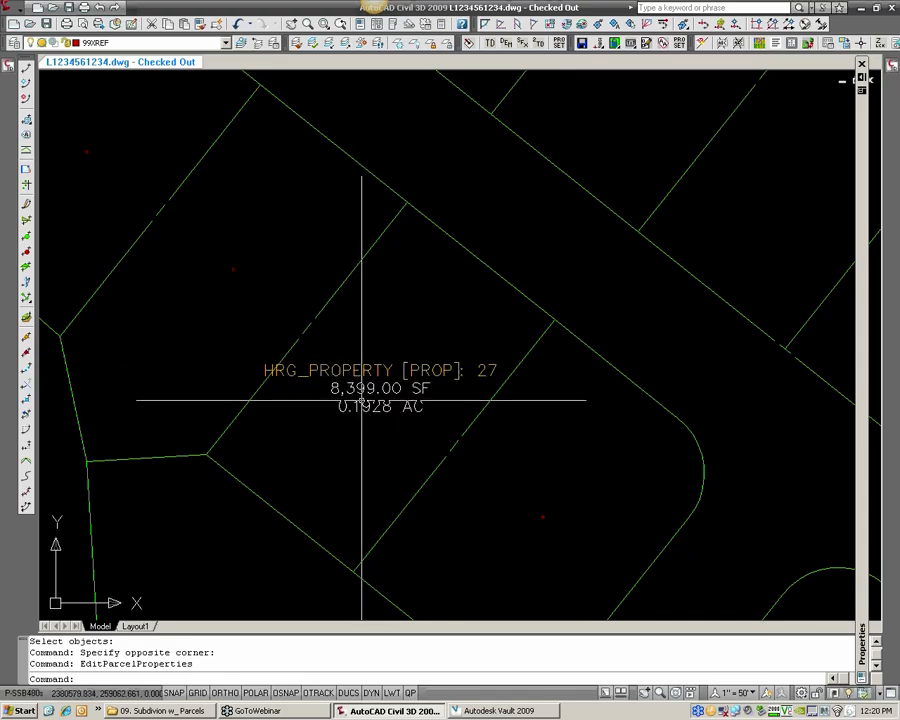
{"action": "right_click", "coordinate": [367, 401]}
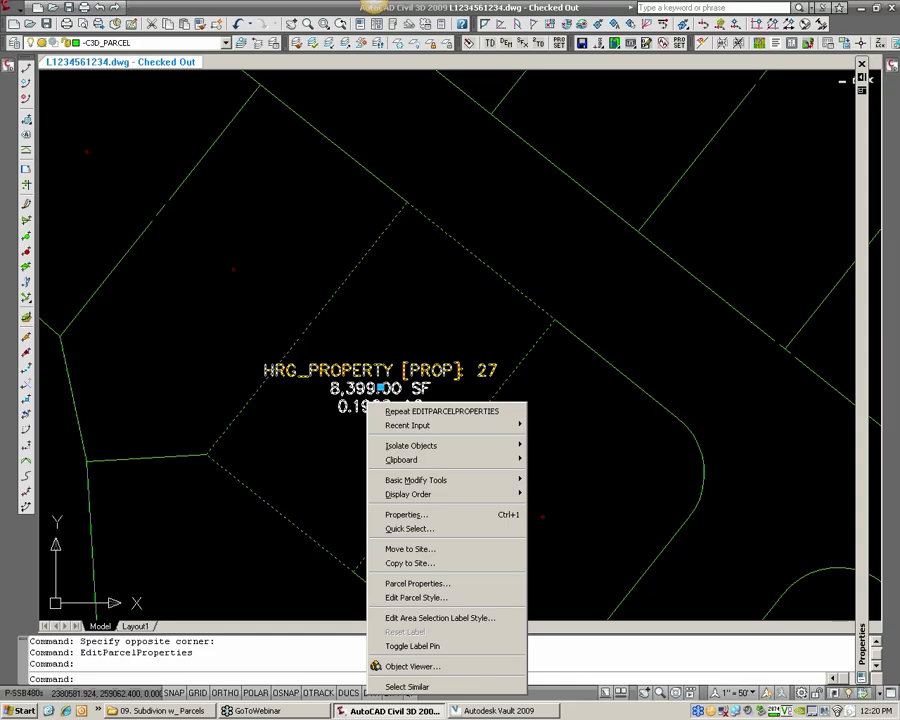
{"action": "left_click", "coordinate": [431, 584]}
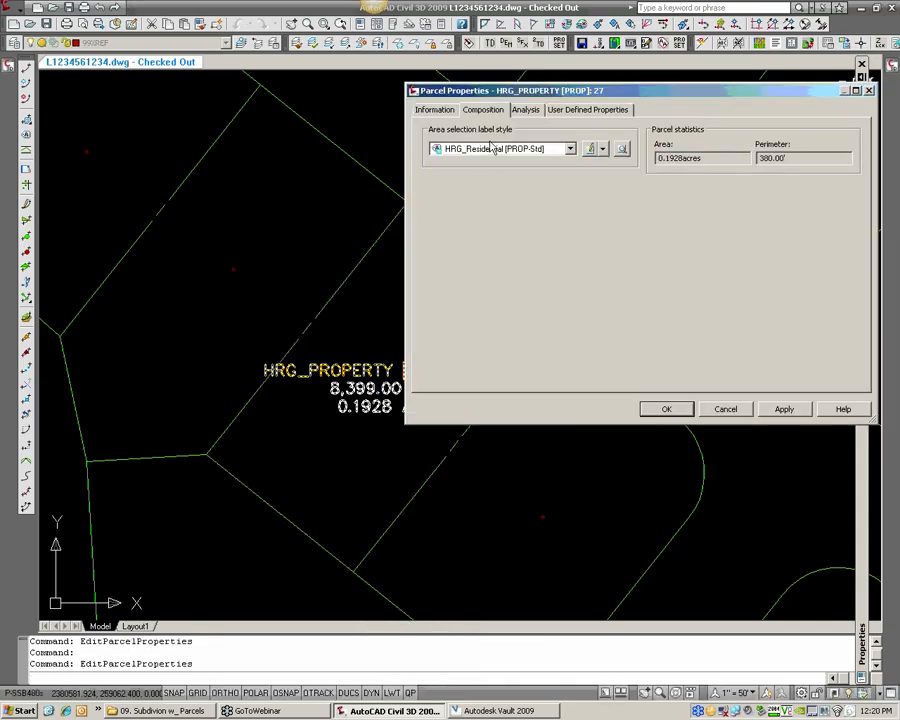
{"action": "left_click", "coordinate": [492, 148]}
{"action": "left_click", "coordinate": [493, 164]}
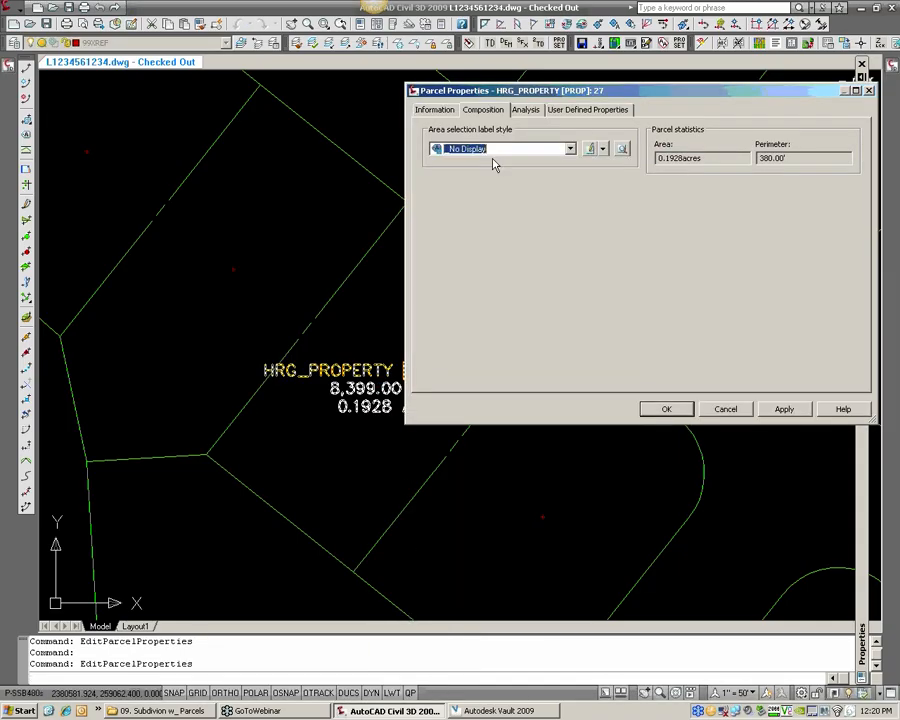
{"action": "left_click", "coordinate": [666, 410]}
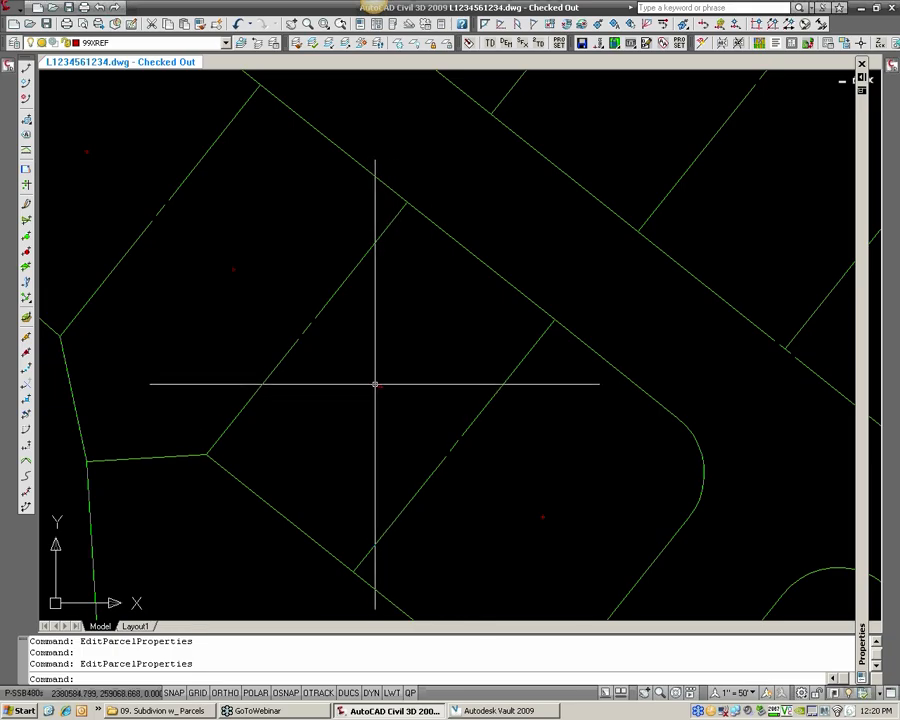
- Erase the five interior lot lines south and east of the cul-de-sac to merge those lots into one parcel
{"action": "scroll", "coordinate": [375, 384], "scroll_direction": "down", "scroll_amount": 6}
{"action": "mouse_move", "coordinate": [480, 478]}
{"action": "middle_mouse_down"}
{"action": "mouse_move", "coordinate": [275, 315]}
{"action": "mouse_move", "coordinate": [348, 267]}
{"action": "middle_mouse_up"}
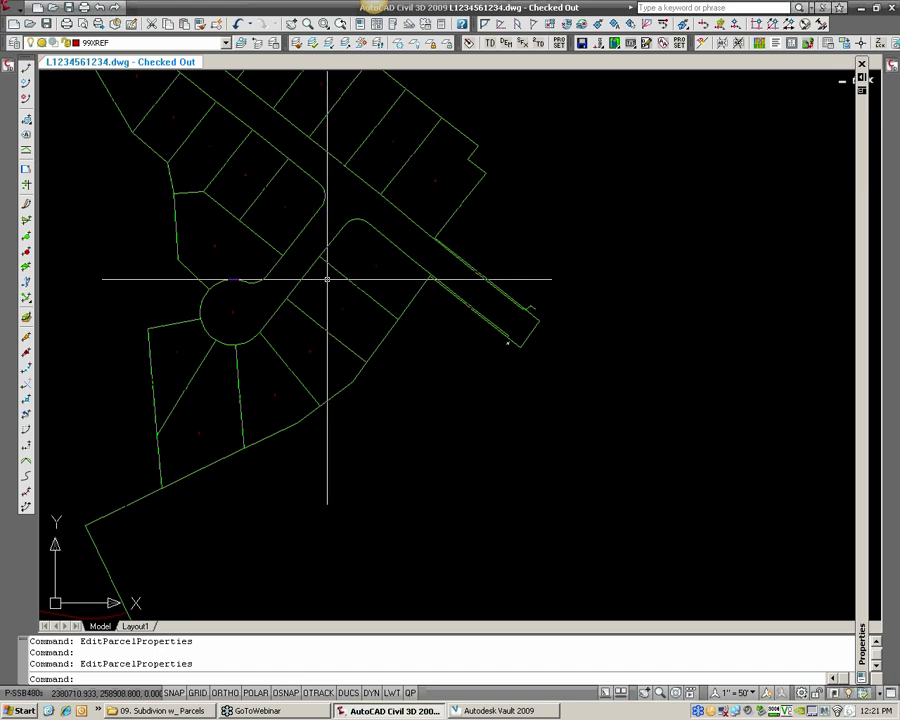
{"action": "scroll", "coordinate": [240, 308], "scroll_direction": "up", "scroll_amount": 2}
{"action": "type", "text": "e"}
{"action": "key", "text": "Return"}
{"action": "left_click", "coordinate": [410, 261]}
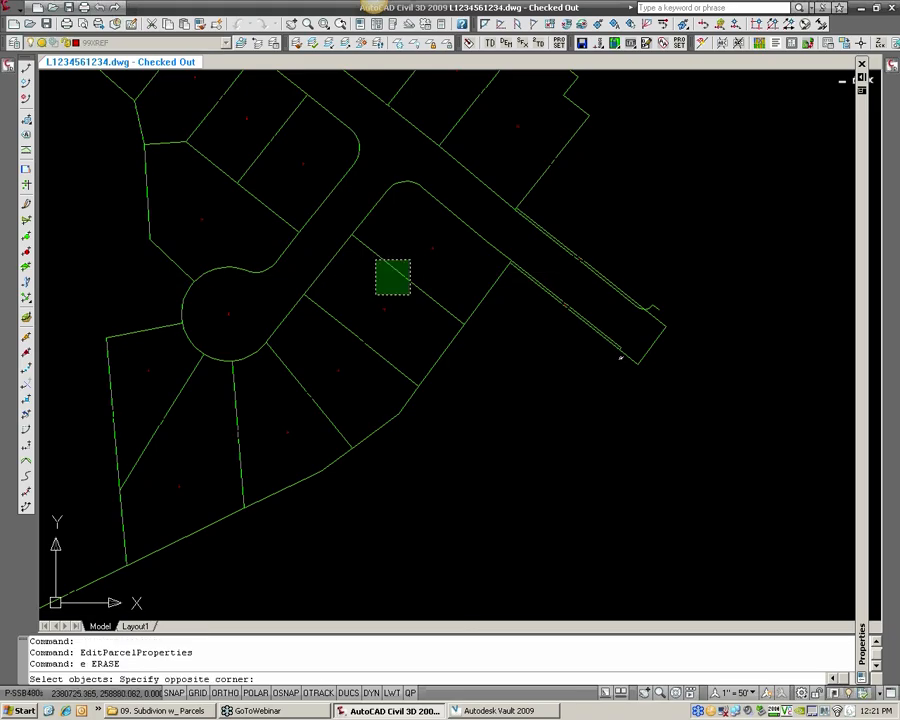
{"action": "left_click", "coordinate": [376, 295]}
{"action": "left_click", "coordinate": [372, 328]}
{"action": "left_click", "coordinate": [318, 368]}
{"action": "left_click", "coordinate": [300, 385]}
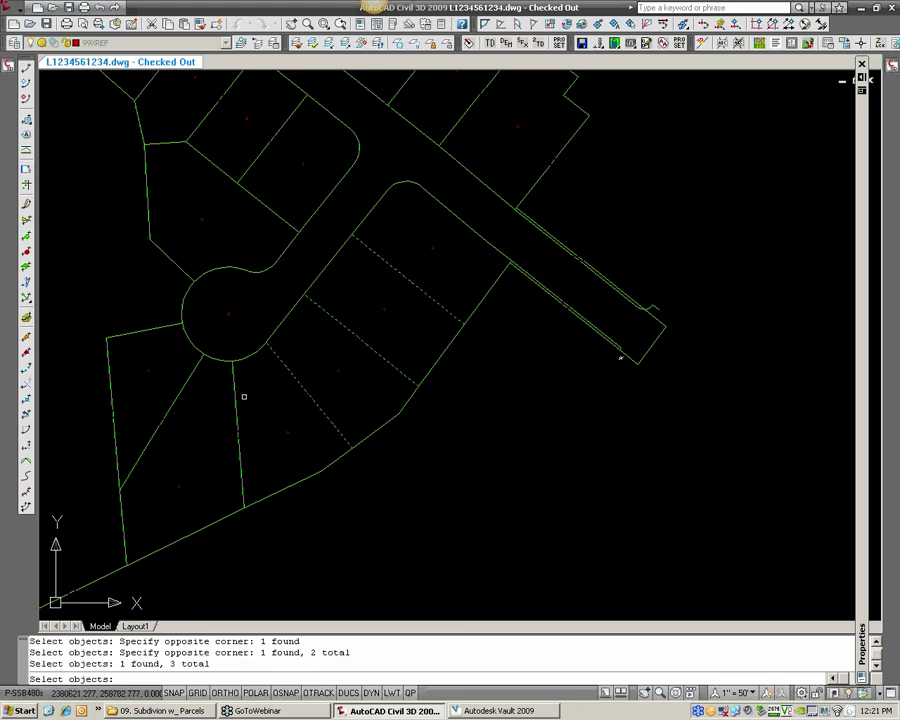
{"action": "left_click", "coordinate": [239, 398]}
{"action": "left_click", "coordinate": [188, 383]}
{"action": "key", "text": "Return"}
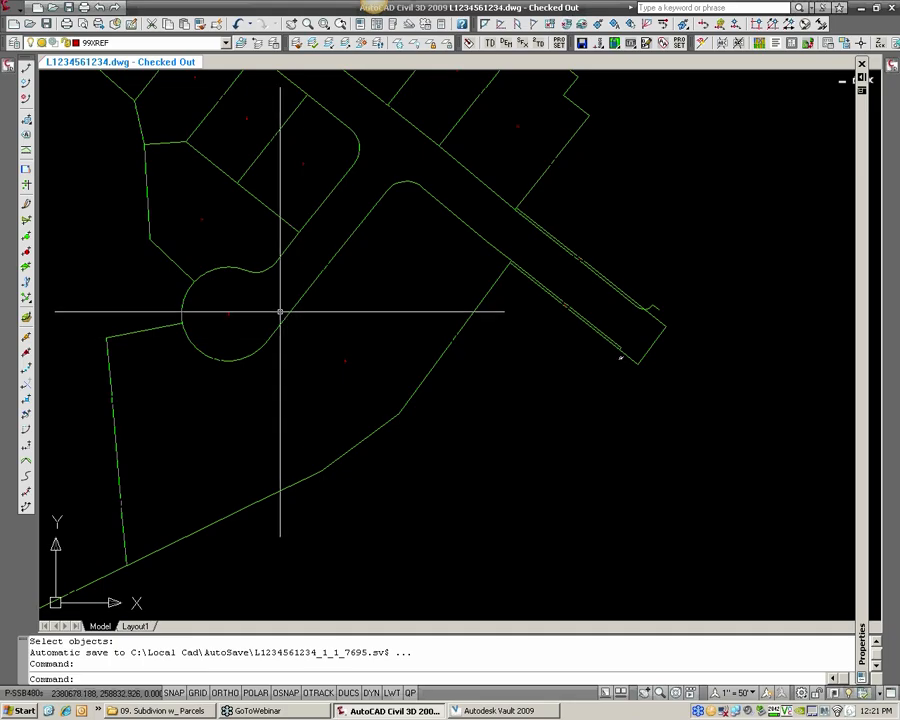
- Select the straight parcel segment on each side of the cul-de-sac road in turn to examine its extent, clearing the selection each time
{"action": "middle_click_drag", "start_coordinate": [325, 355], "coordinate": [374, 345]}
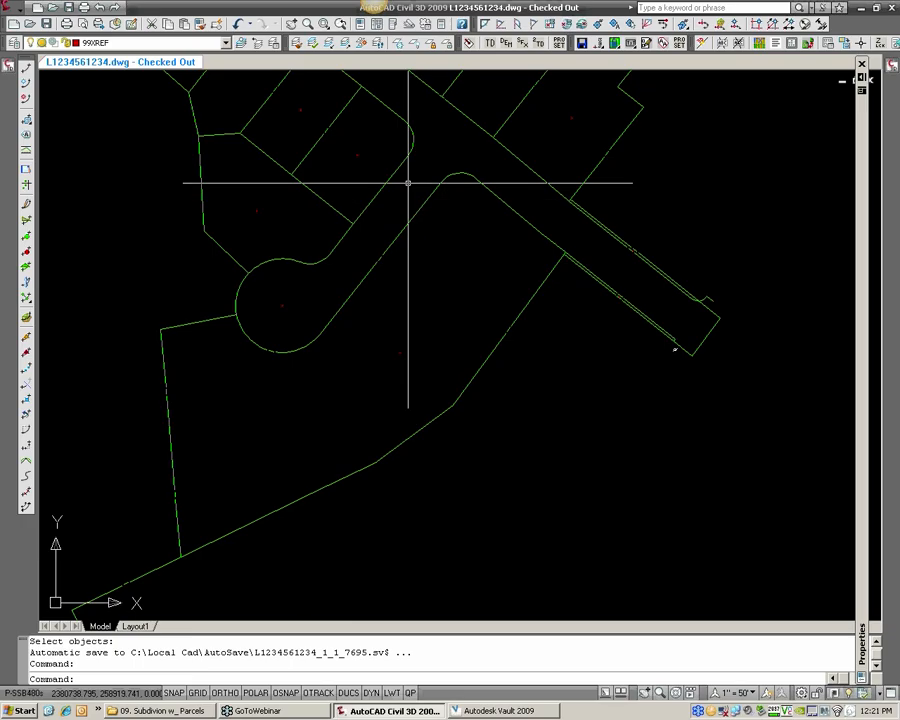
{"action": "mouse_move", "coordinate": [388, 223]}
{"action": "middle_mouse_down"}
{"action": "mouse_move", "coordinate": [410, 257]}
{"action": "mouse_move", "coordinate": [396, 239]}
{"action": "mouse_move", "coordinate": [392, 265]}
{"action": "mouse_move", "coordinate": [410, 290]}
{"action": "middle_mouse_up"}
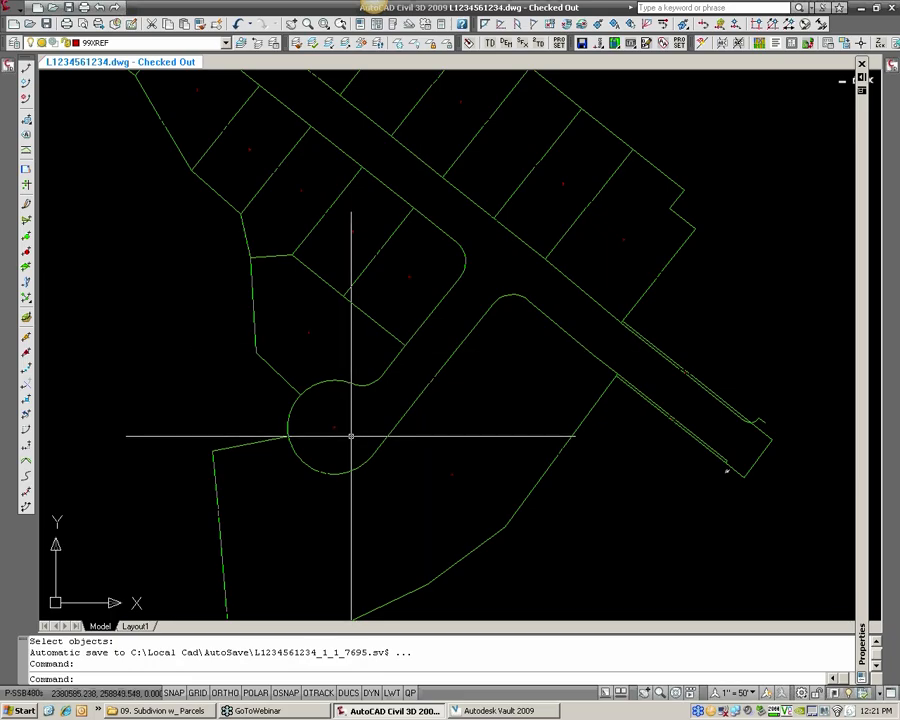
{"action": "left_click", "coordinate": [443, 299]}
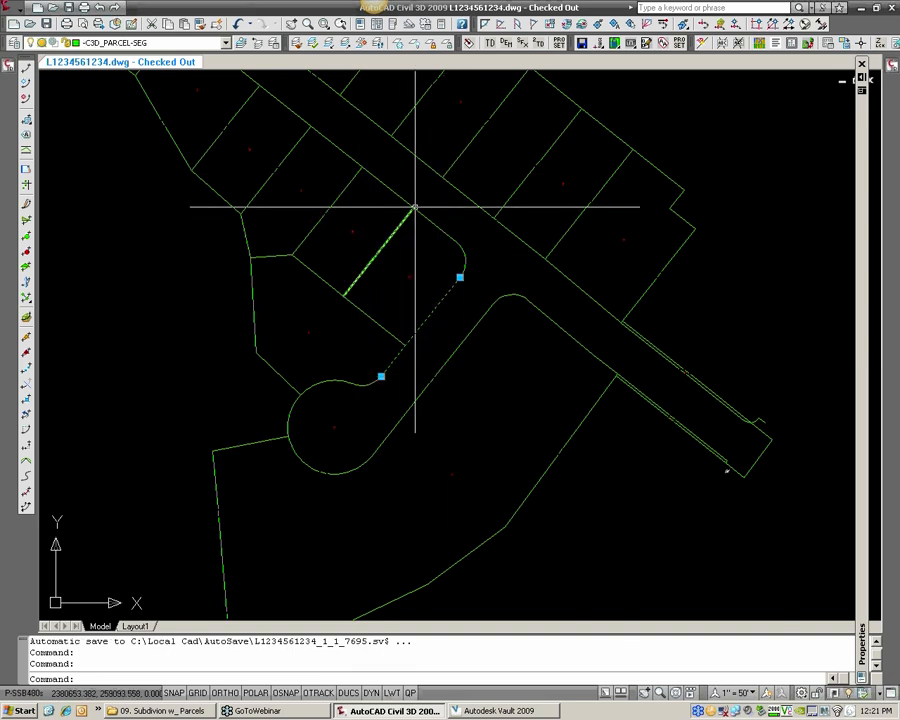
{"action": "key", "text": "Escape"}
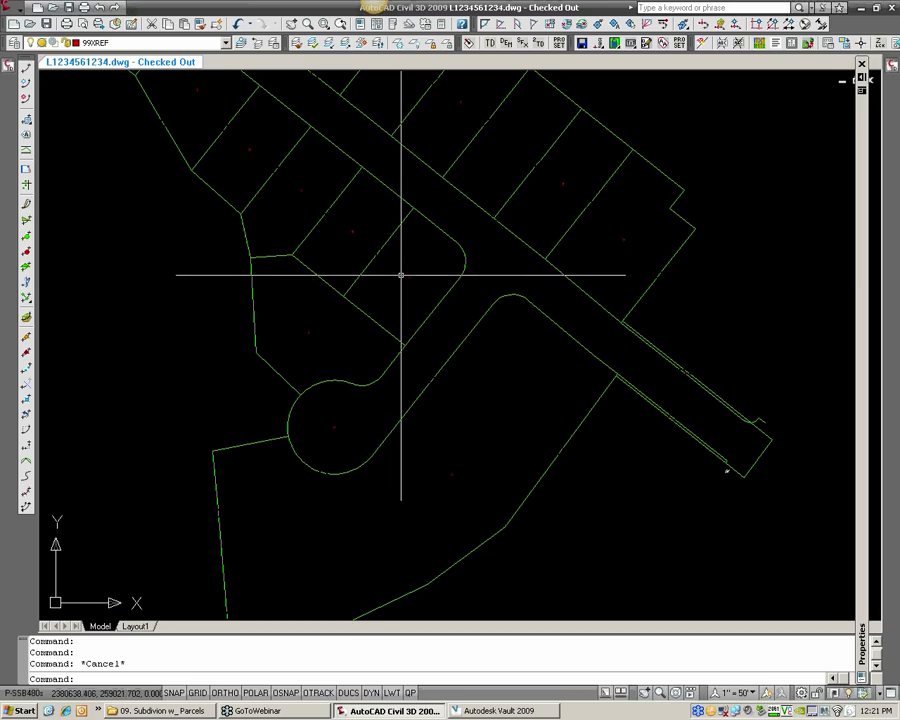
{"action": "scroll", "coordinate": [334, 425], "scroll_direction": "up", "scroll_amount": 4}
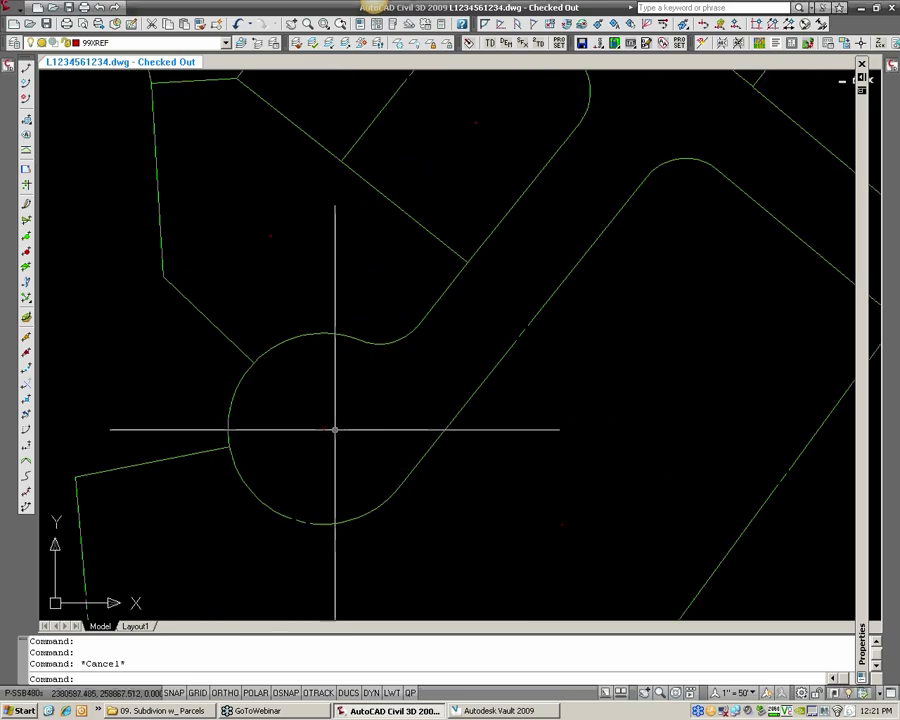
{"action": "left_click", "coordinate": [429, 446]}
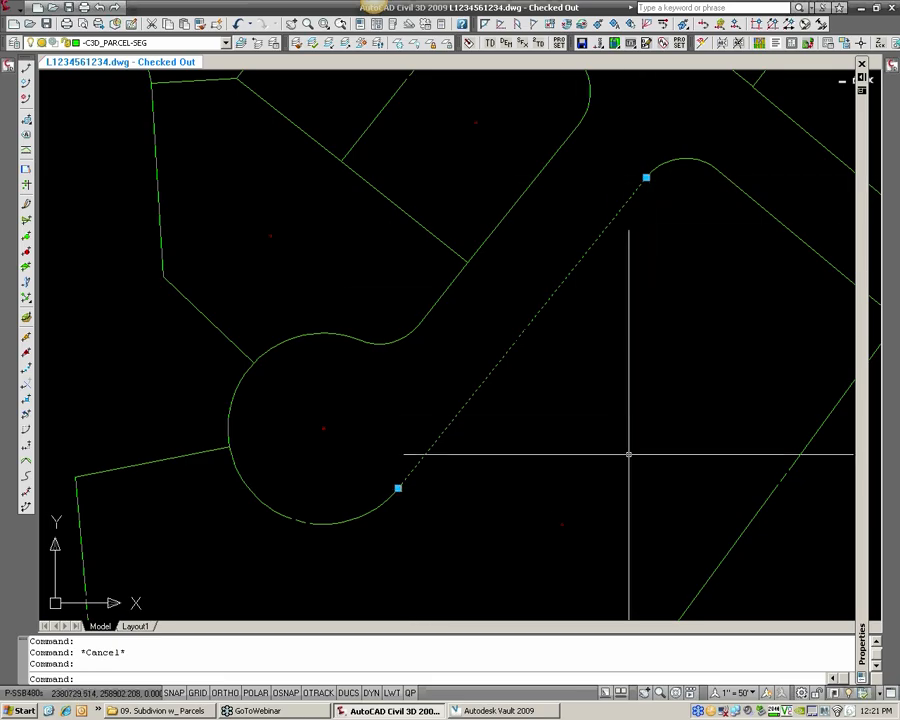
{"action": "key", "text": "Escape"}
{"action": "key", "text": "Escape"}
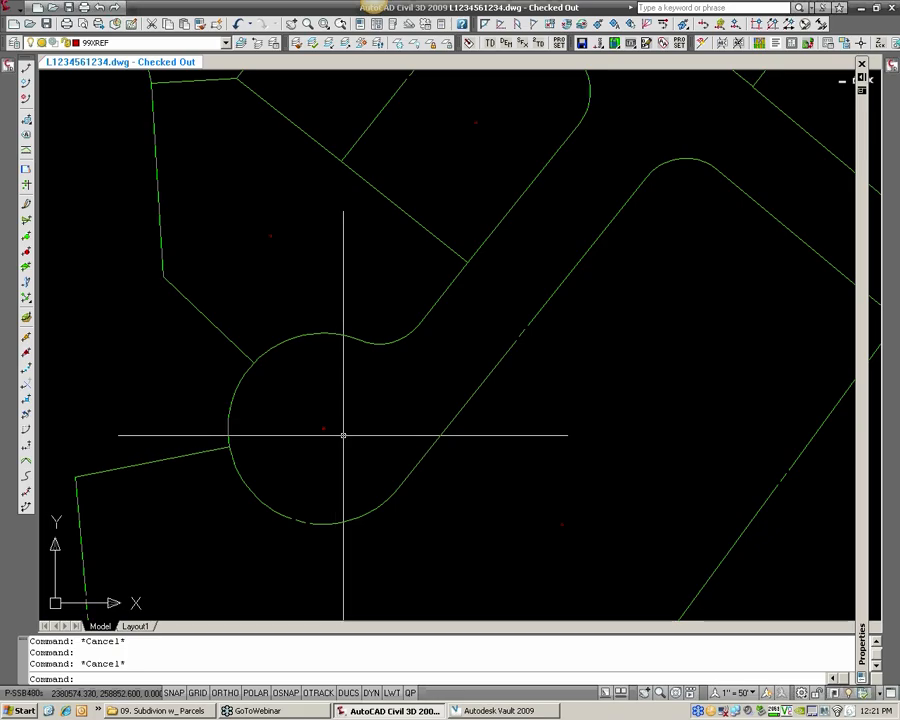
- Select the road right-of-way parcel and the merged parcel southeast of the cul-de-sac by their centroid marks to compare their boundaries
{"action": "left_click_drag", "start_coordinate": [338, 440], "coordinate": [303, 419]}
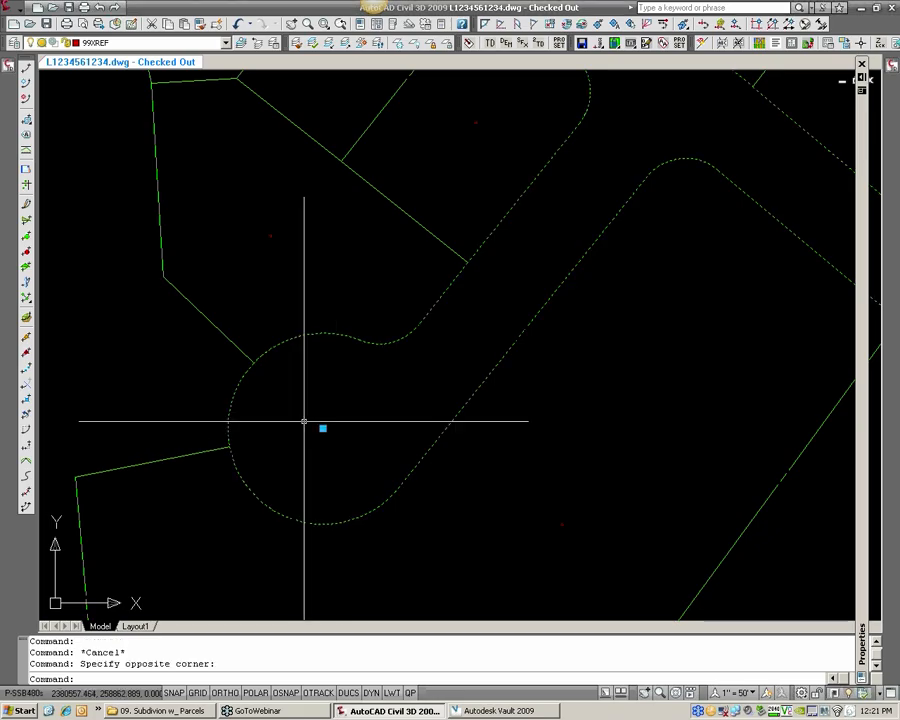
{"action": "key", "text": "Escape"}
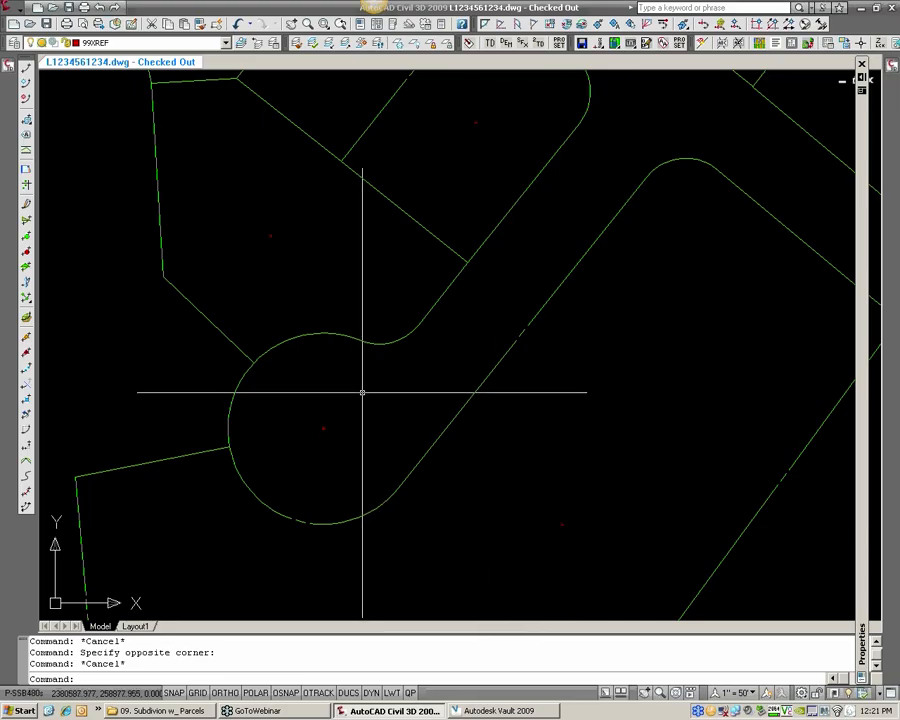
{"action": "left_click", "coordinate": [581, 545]}
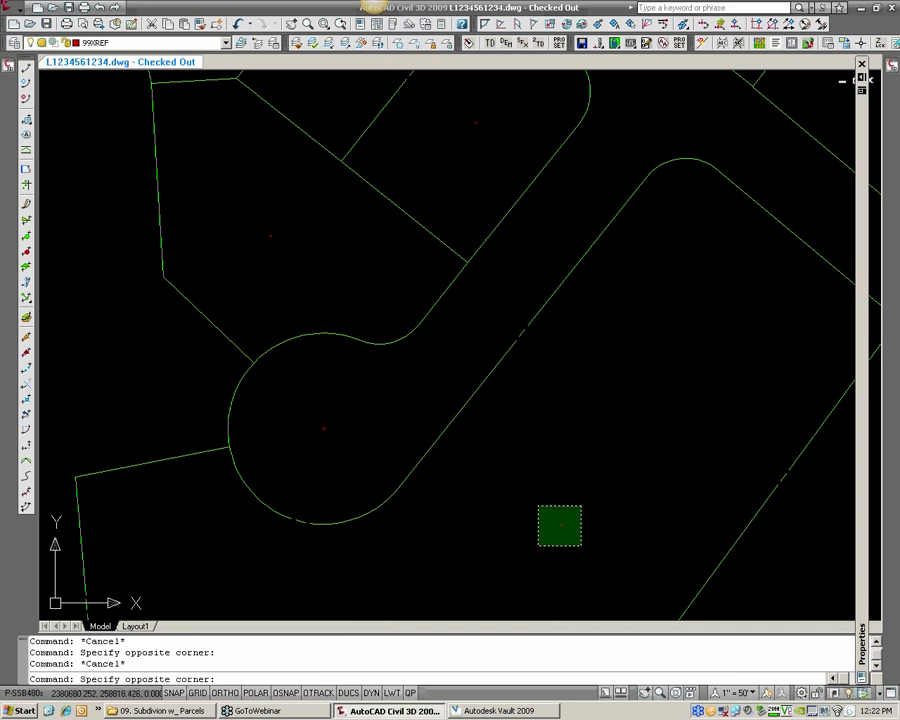
{"action": "left_click", "coordinate": [538, 506]}
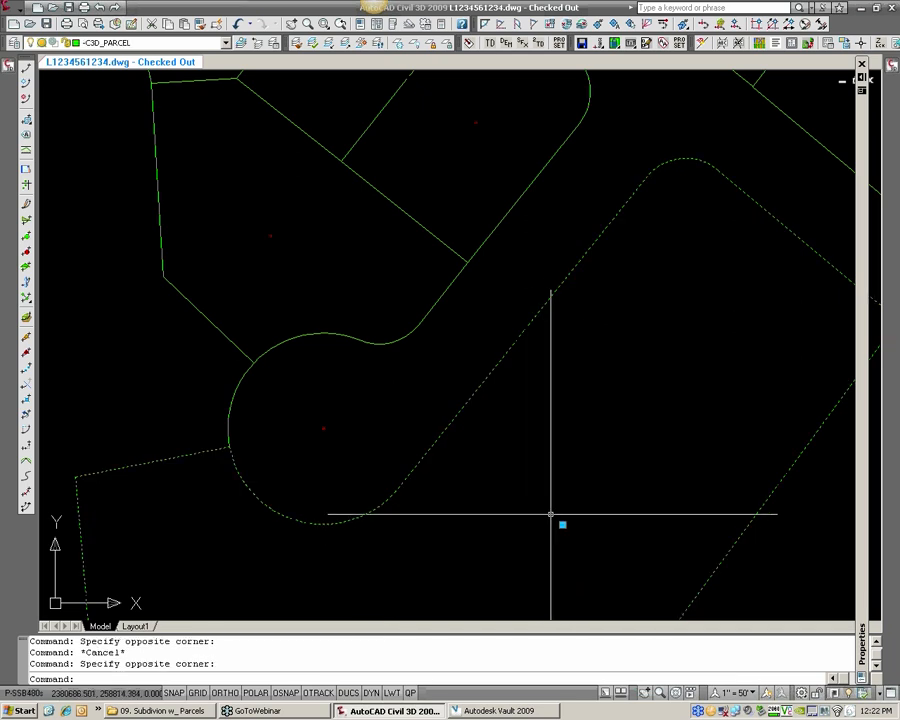
- Examine the merged parcel's object style and its display layers in the parcel properties, leaving them unmodified
{"action": "right_click", "coordinate": [561, 523]}
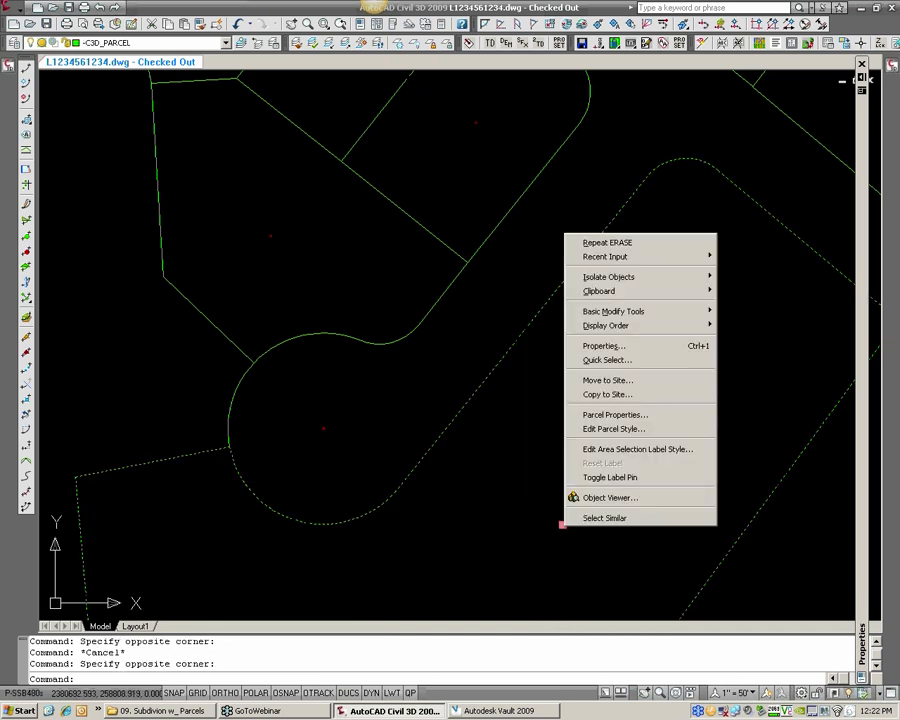
{"action": "left_click", "coordinate": [615, 415]}
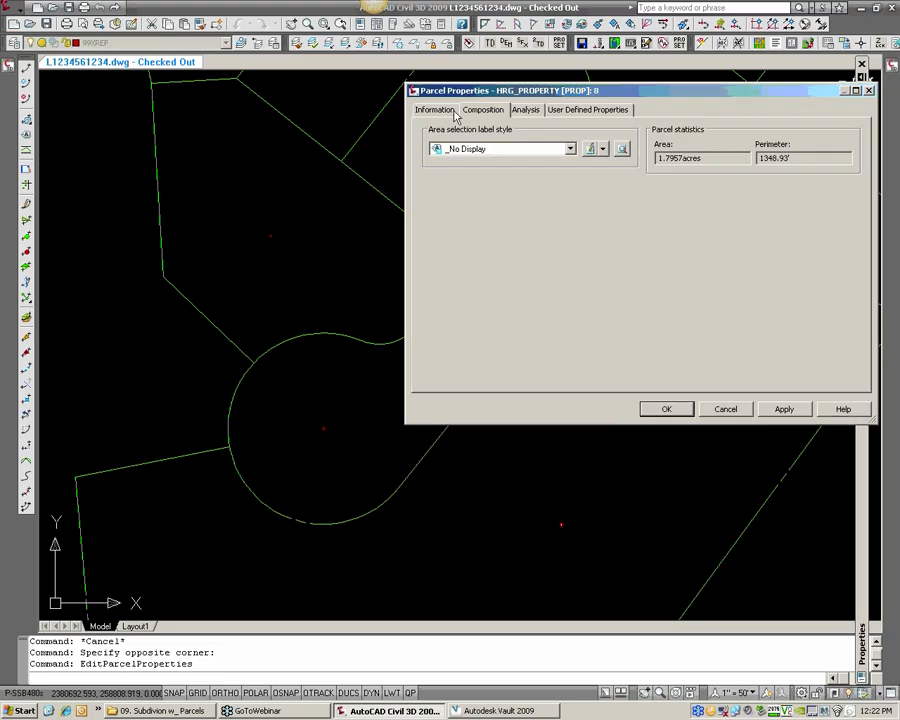
{"action": "left_click", "coordinate": [436, 110]}
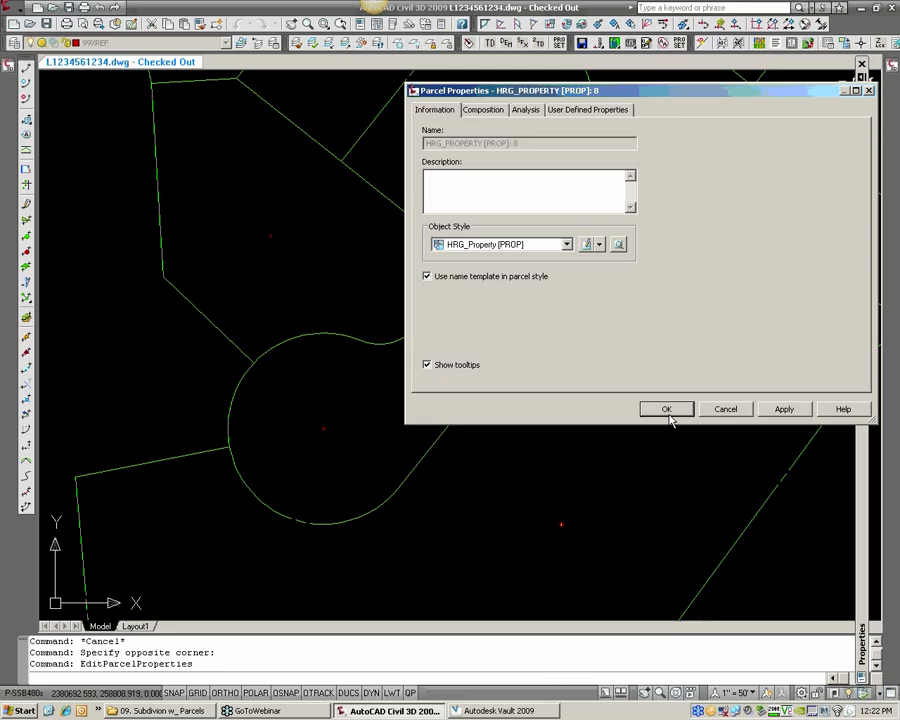
{"action": "left_click", "coordinate": [587, 246]}
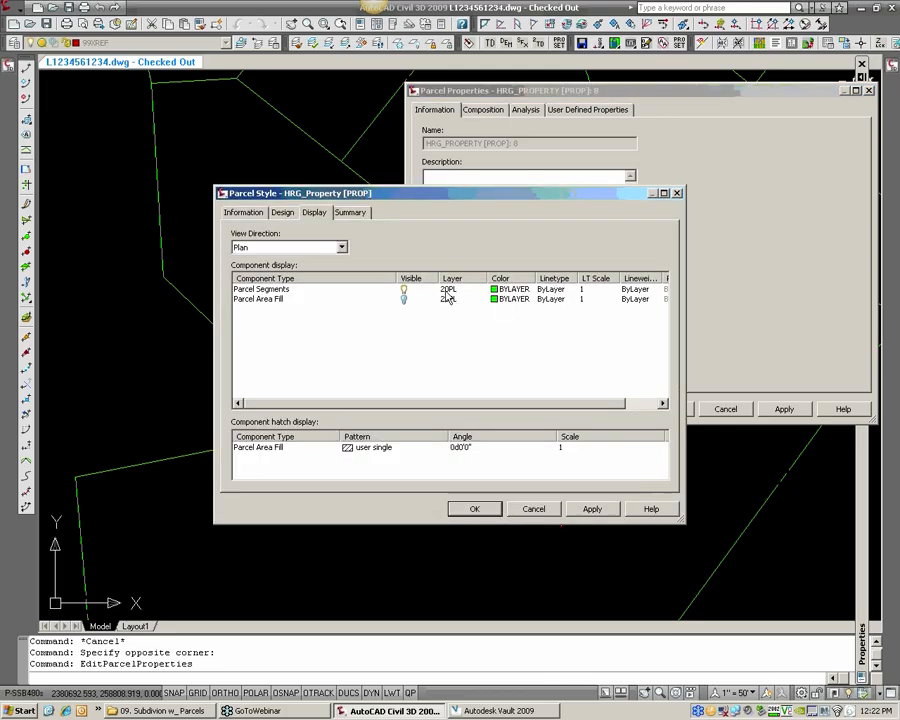
{"action": "left_click", "coordinate": [533, 509]}
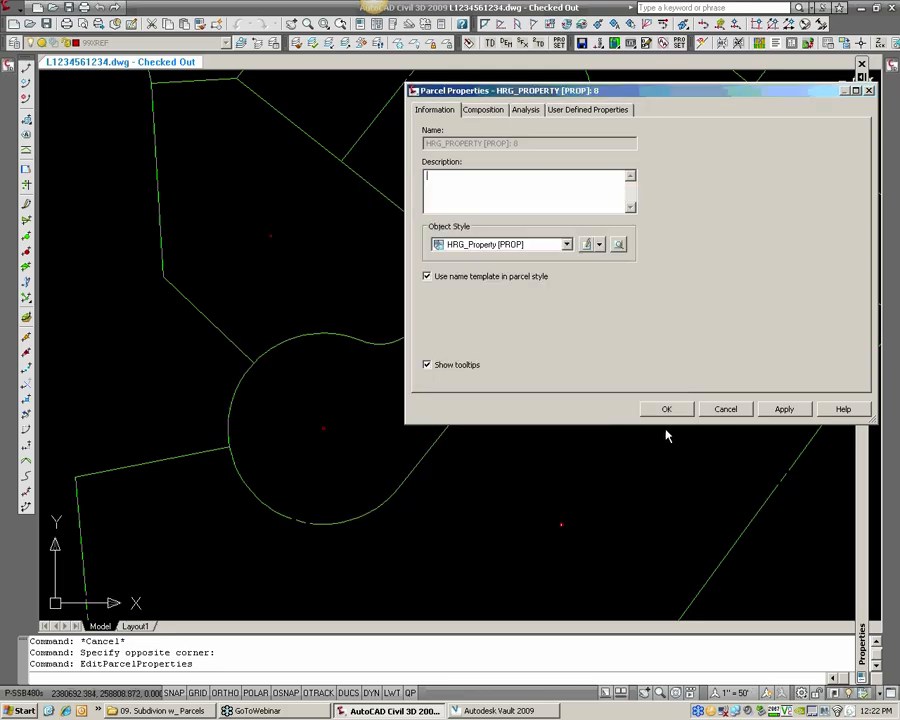
{"action": "left_click", "coordinate": [720, 415]}
- Set the cul-de-sac road parcel's object style to HRG_Right-of-Way [PROP], checking the style's display layers before applying it
{"action": "left_click", "coordinate": [354, 448]}
{"action": "left_click", "coordinate": [301, 405]}
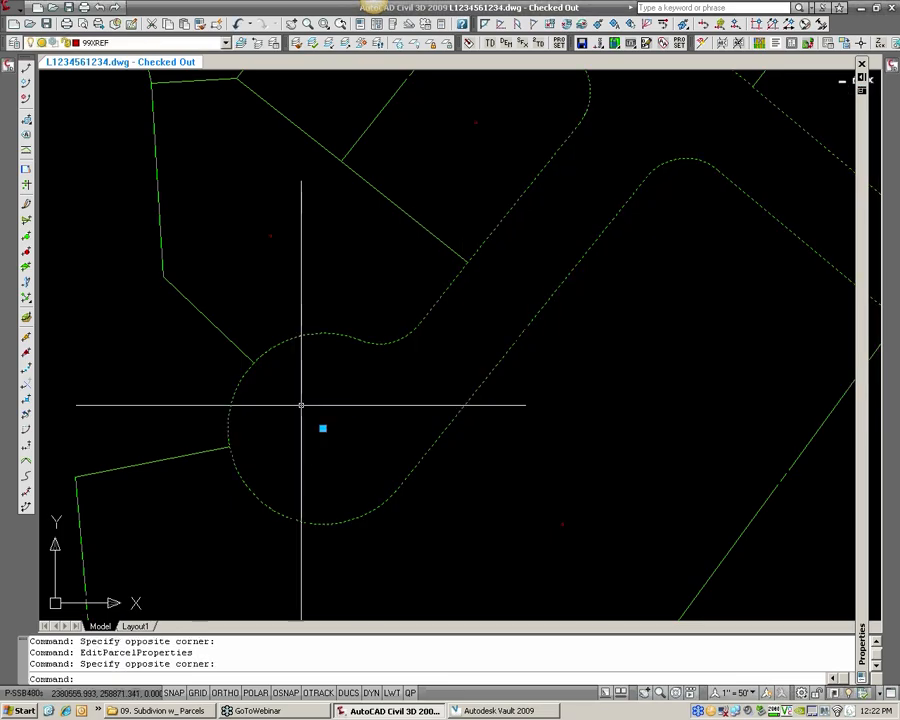
{"action": "right_click", "coordinate": [320, 425]}
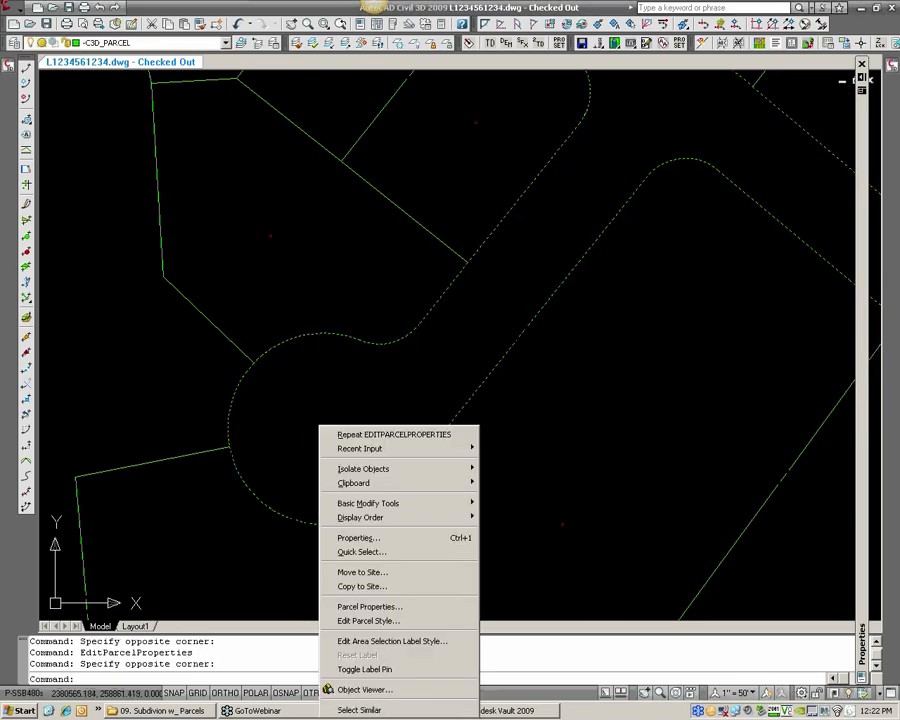
{"action": "left_click", "coordinate": [396, 611]}
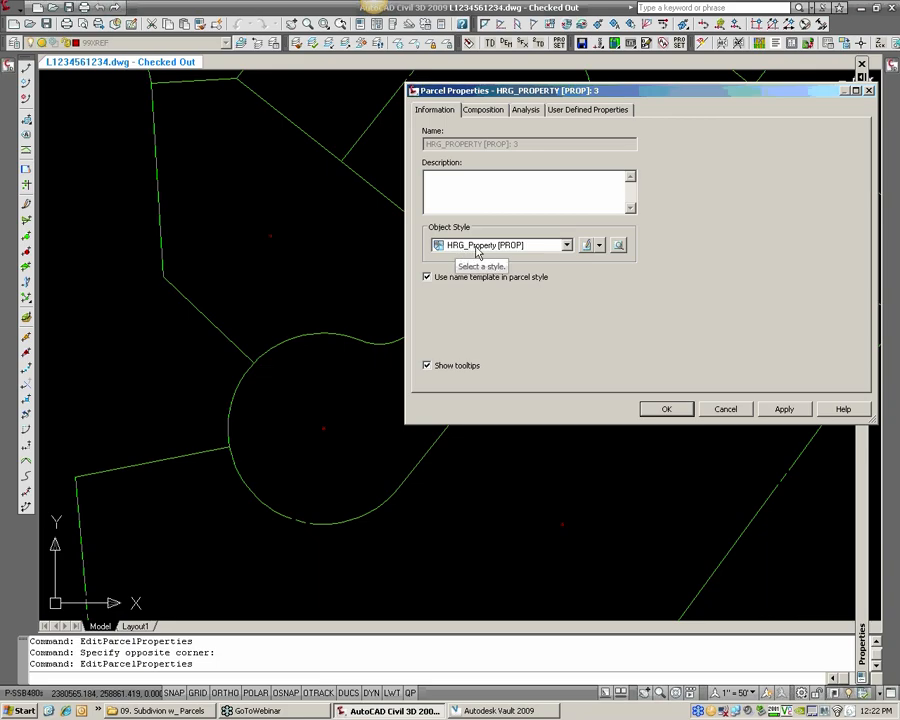
{"action": "left_click", "coordinate": [477, 250]}
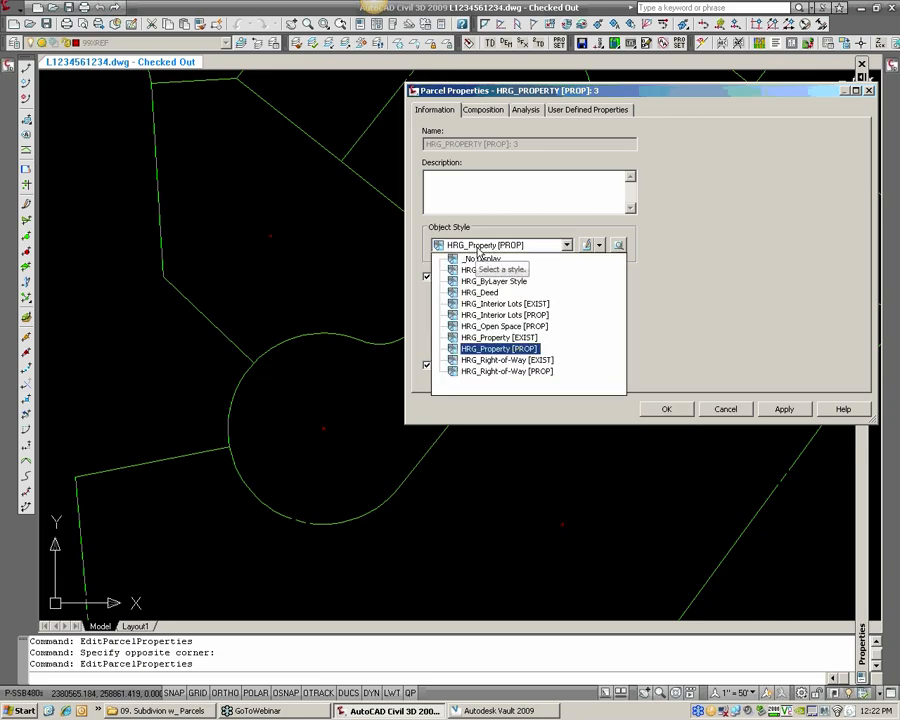
{"action": "left_click", "coordinate": [522, 372]}
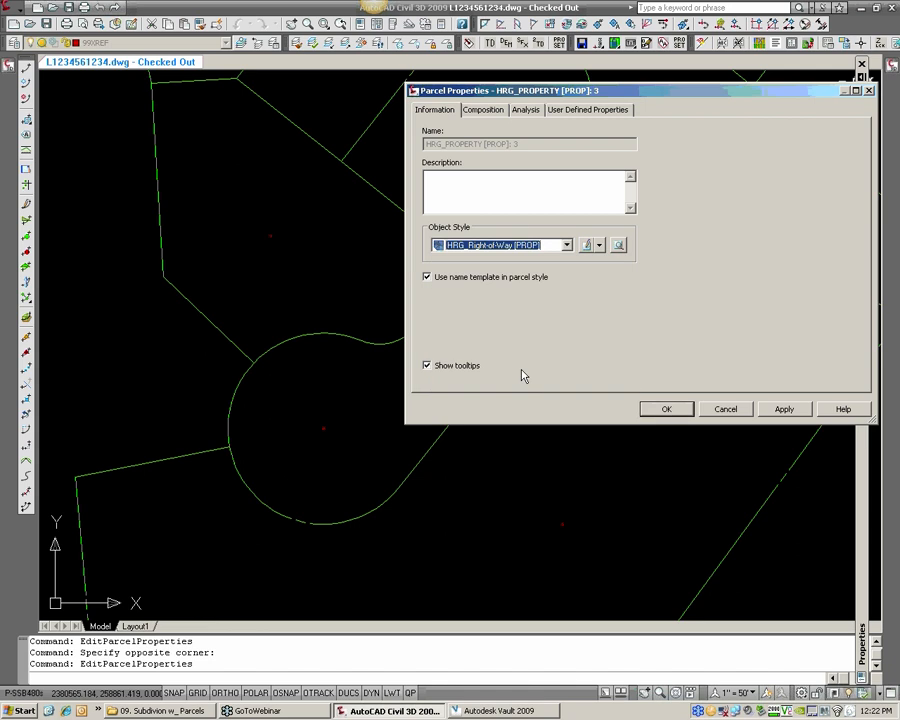
{"action": "left_click", "coordinate": [587, 246]}
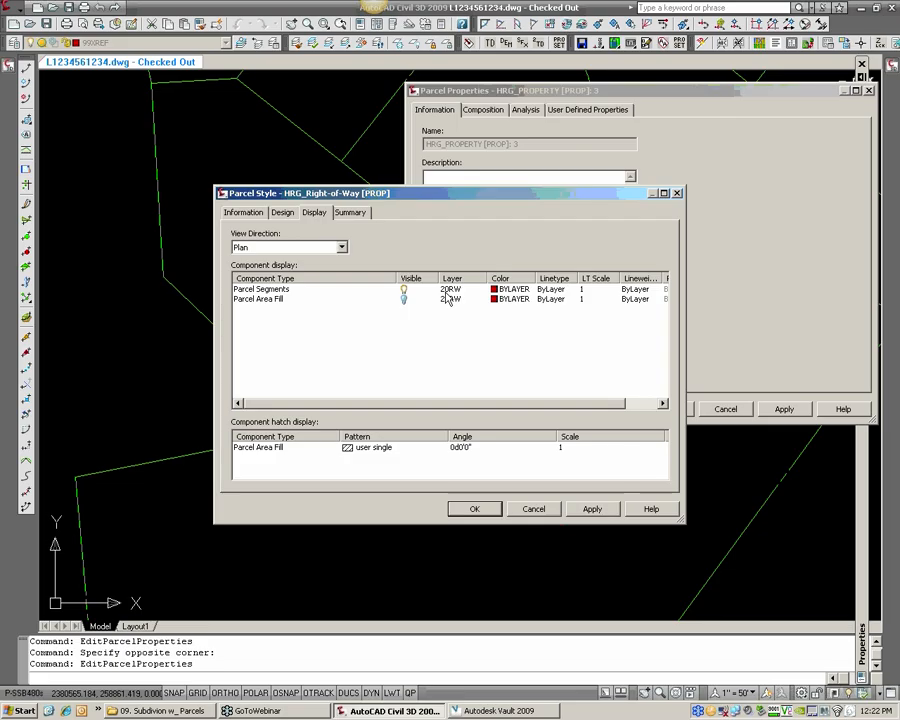
{"action": "left_click", "coordinate": [478, 511]}
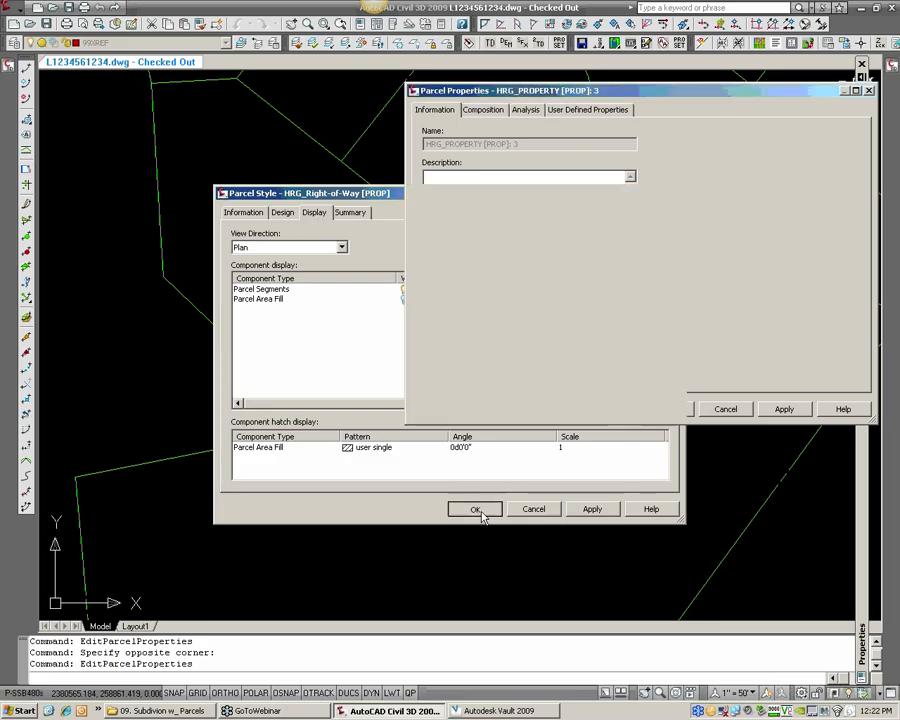
{"action": "left_click", "coordinate": [662, 408]}
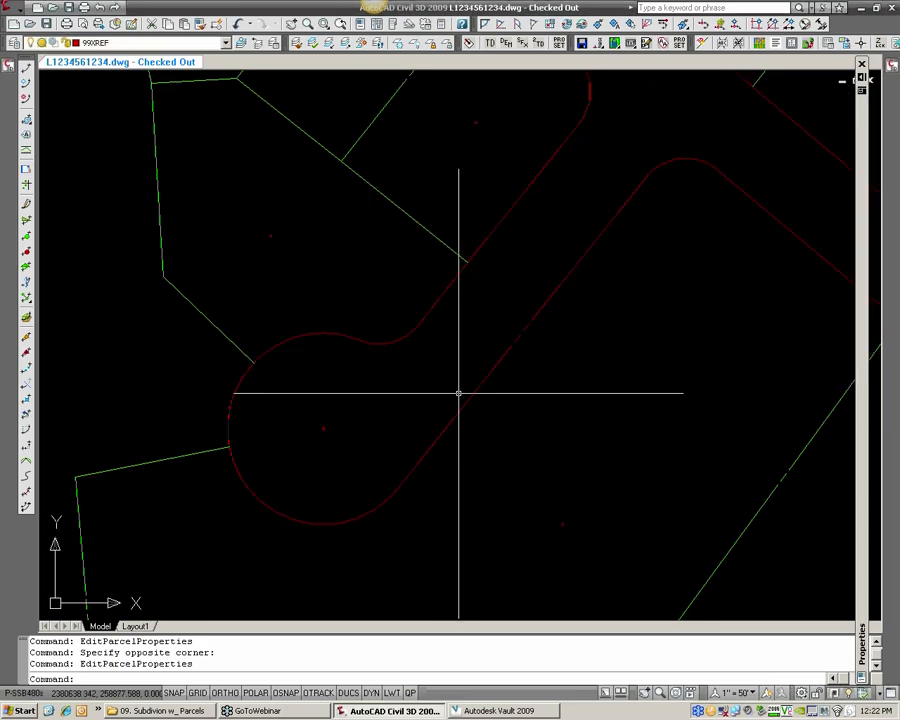
- Move HRG_Property [PROP] above HRG_Right-of-Way [PROP] in the parcel style display order of the Parcels [PROP] site
{"action": "scroll", "coordinate": [520, 364], "scroll_direction": "down", "scroll_amount": 3}
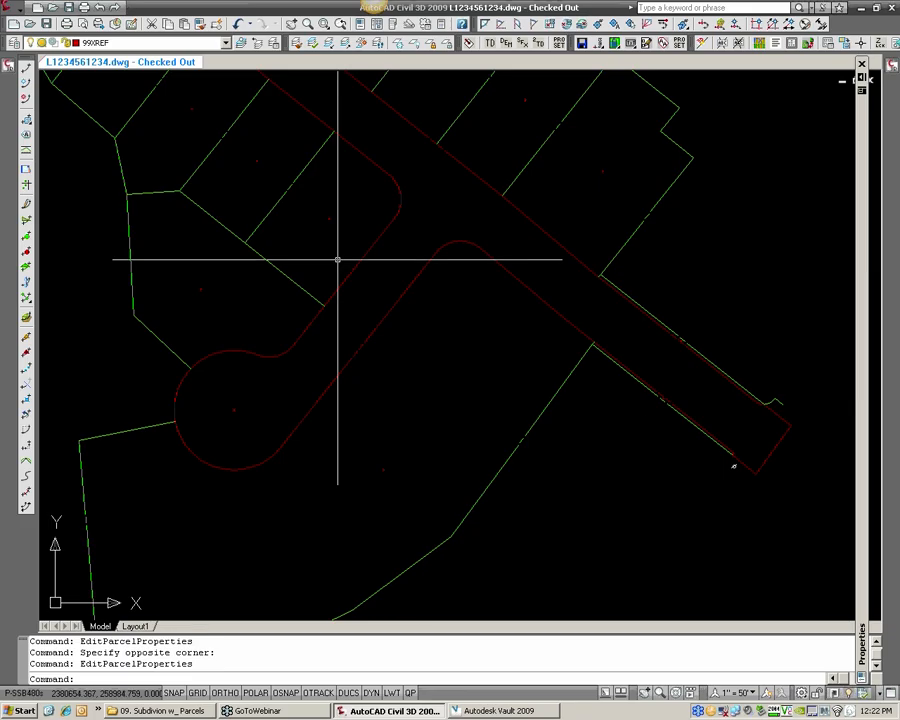
{"action": "scroll", "coordinate": [589, 411], "scroll_direction": "down", "scroll_amount": 2}
{"action": "mouse_move", "coordinate": [496, 373]}
{"action": "middle_mouse_down"}
{"action": "mouse_move", "coordinate": [543, 483]}
{"action": "mouse_move", "coordinate": [472, 368]}
{"action": "middle_mouse_up"}
{"action": "scroll", "coordinate": [450, 388], "scroll_direction": "down", "scroll_amount": 2}
{"action": "scroll", "coordinate": [500, 450], "scroll_direction": "up", "scroll_amount": 5}
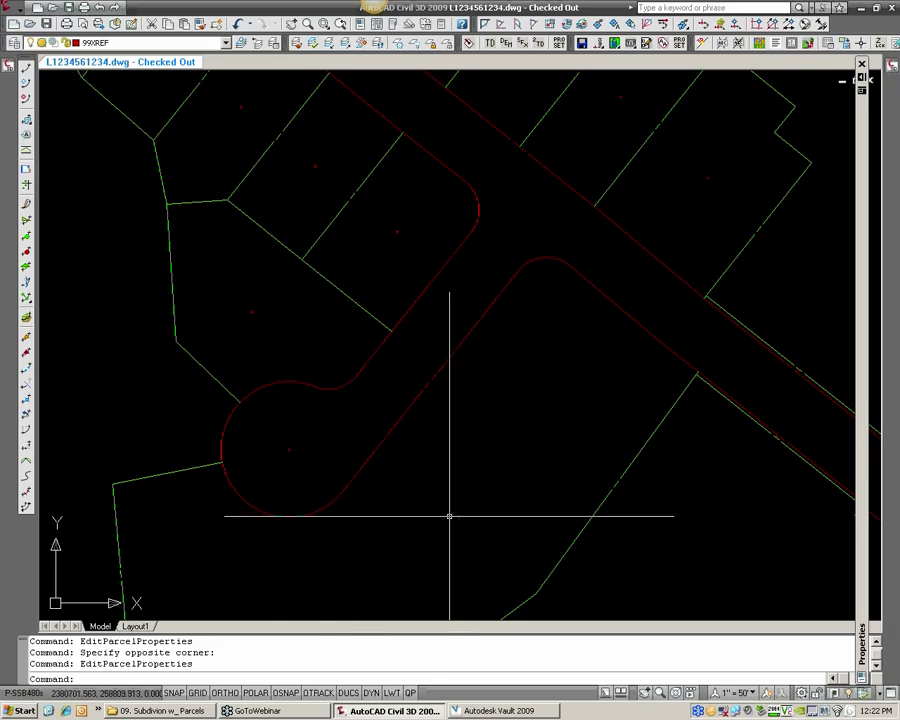
{"action": "left_click", "coordinate": [9, 64]}
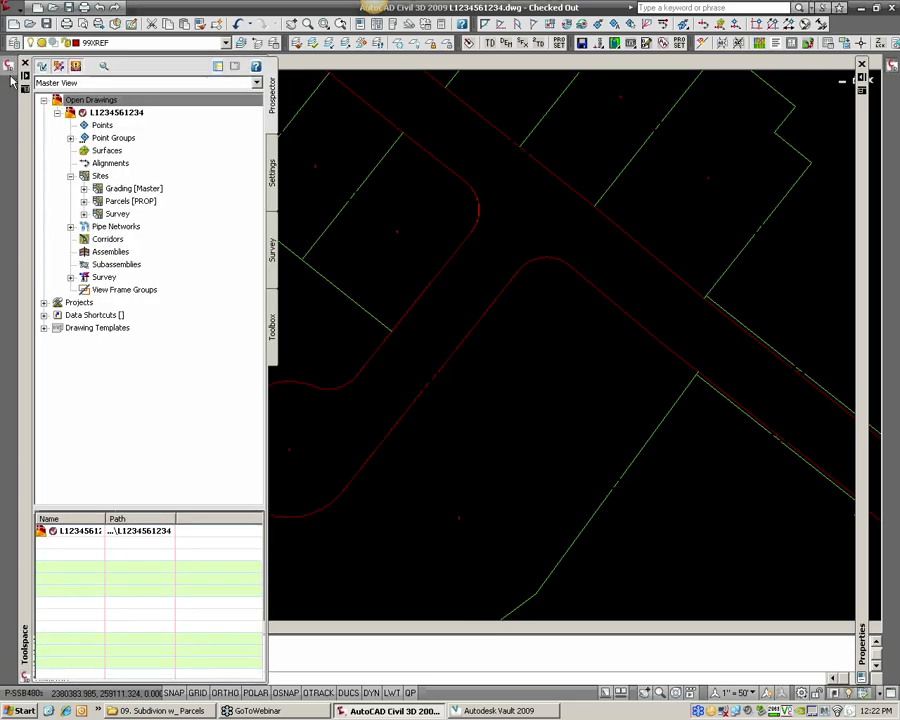
{"action": "left_click", "coordinate": [84, 201]}
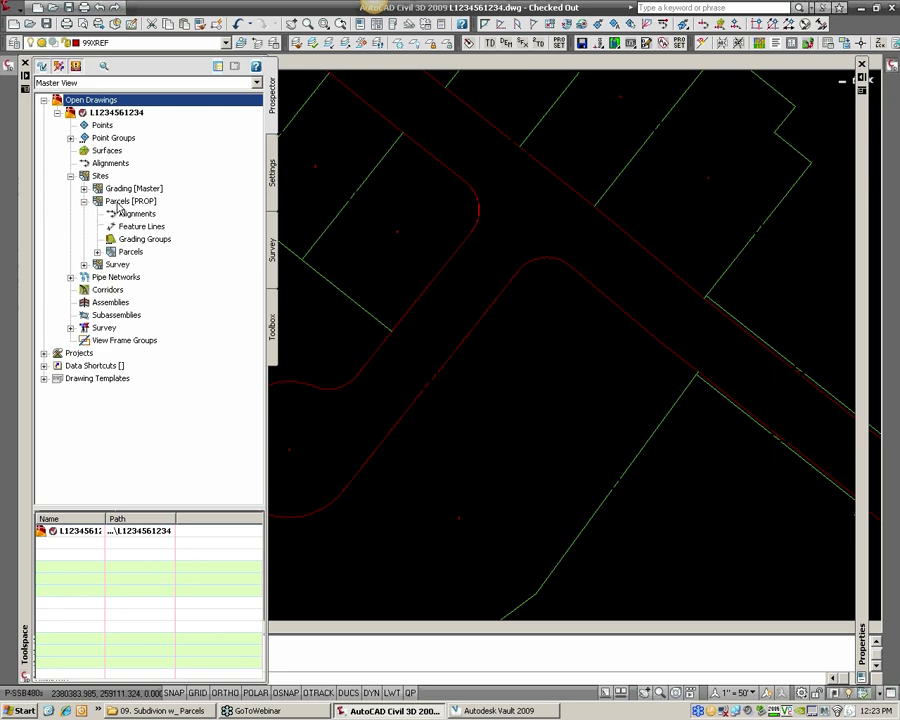
{"action": "left_click", "coordinate": [97, 252]}
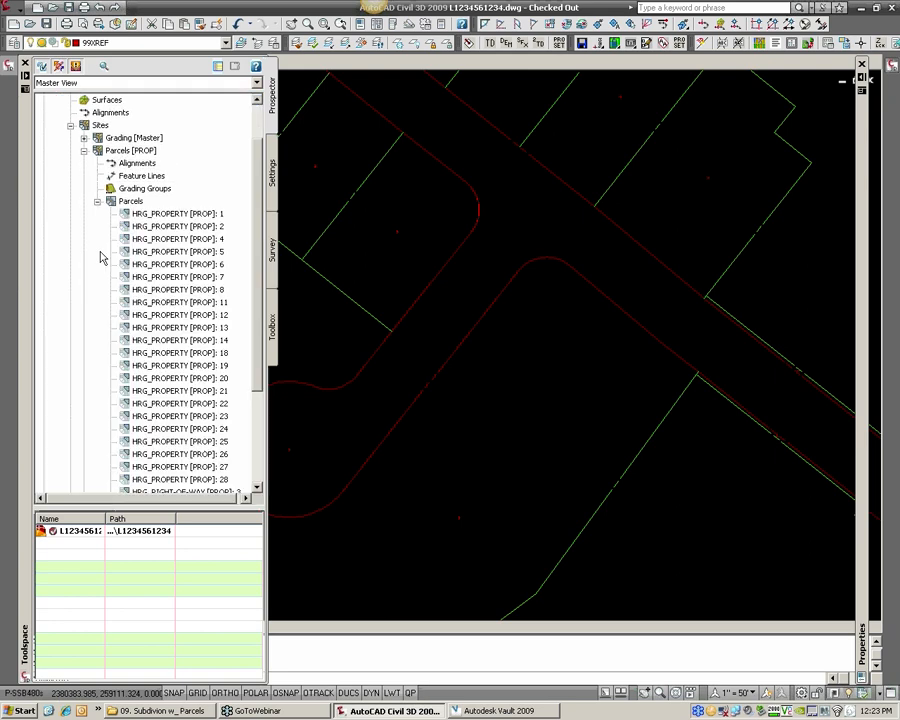
{"action": "right_click", "coordinate": [131, 203]}
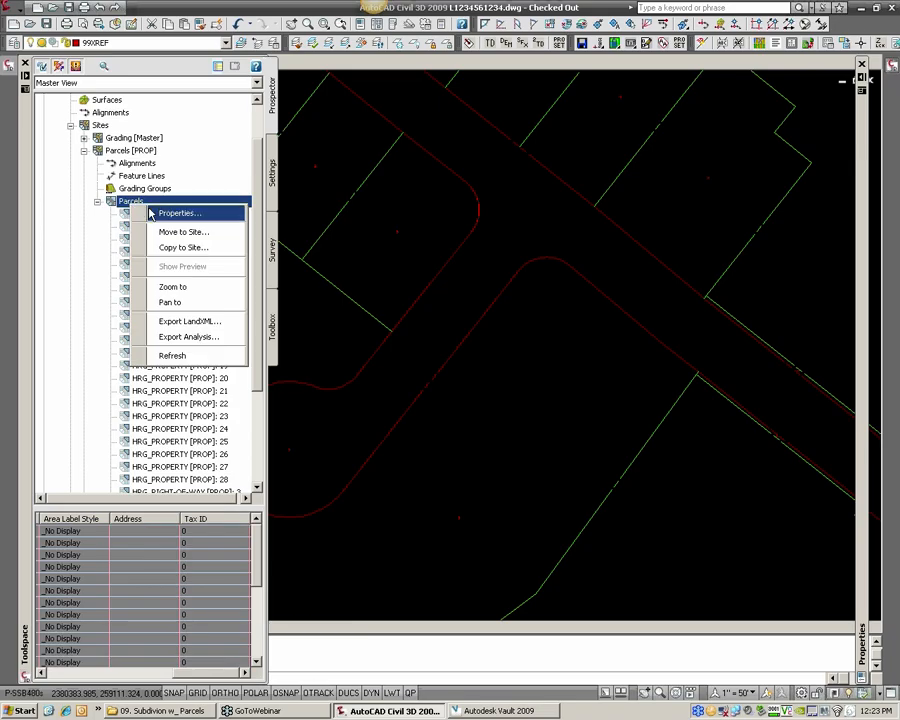
{"action": "left_click", "coordinate": [175, 213]}
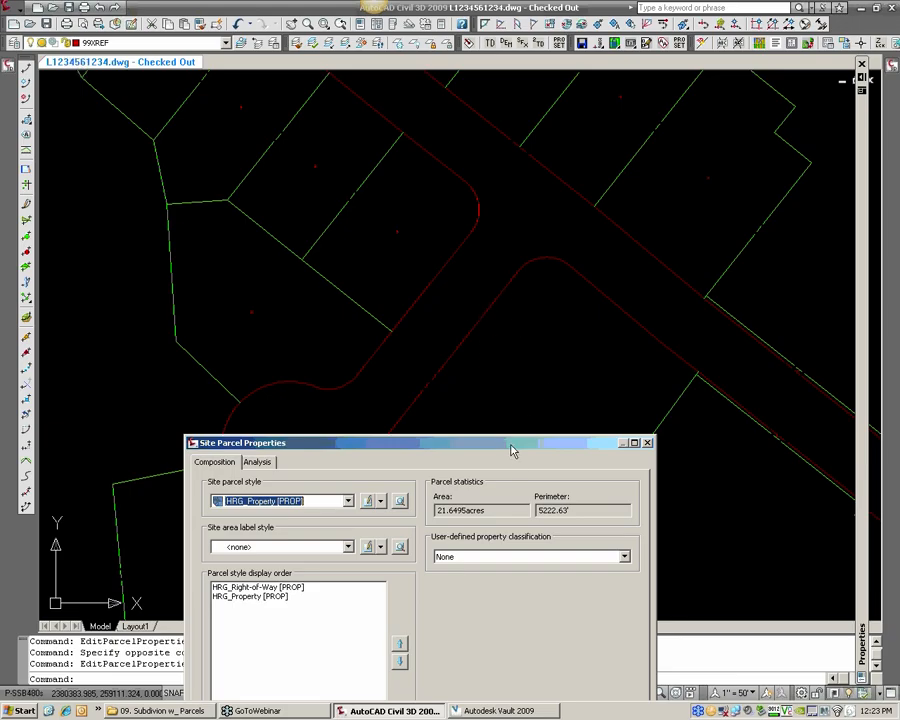
{"action": "left_click_drag", "start_coordinate": [511, 450], "coordinate": [487, 204]}
{"action": "left_click", "coordinate": [245, 350]}
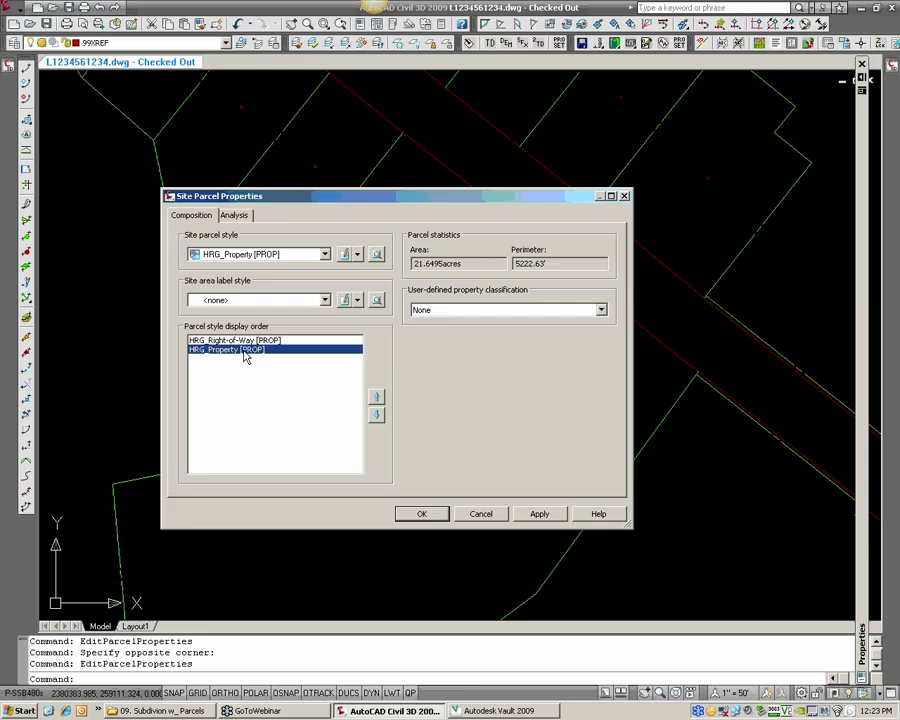
{"action": "left_click", "coordinate": [377, 399]}
{"action": "left_click", "coordinate": [432, 515]}
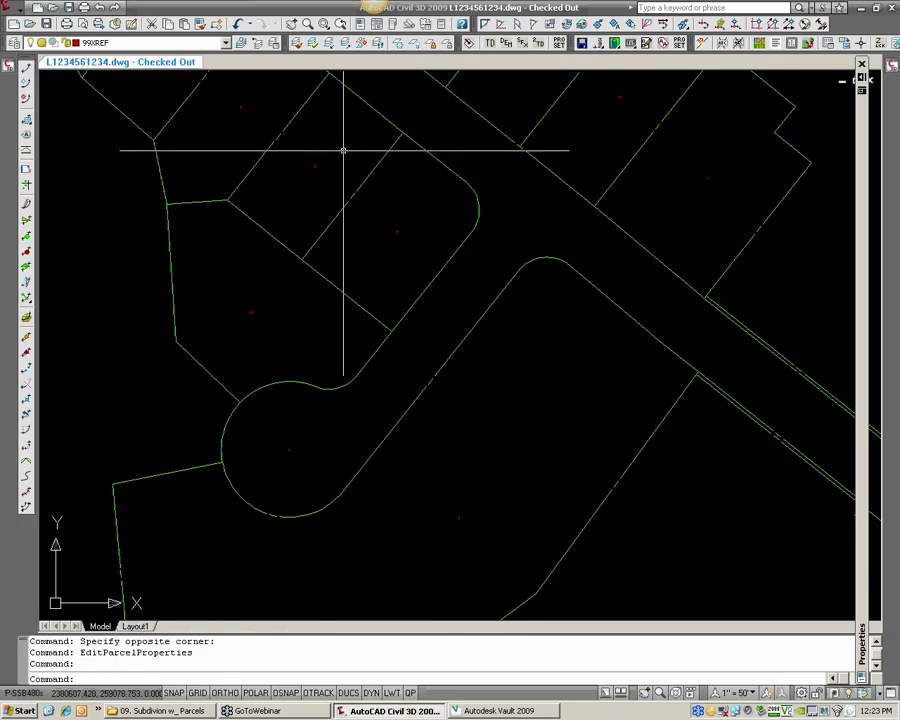
- Move HRG_Right-of-Way [PROP] back to first place in the Parcels [PROP] site's parcel style display order
{"action": "middle_click_drag", "start_coordinate": [344, 147], "coordinate": [386, 272]}
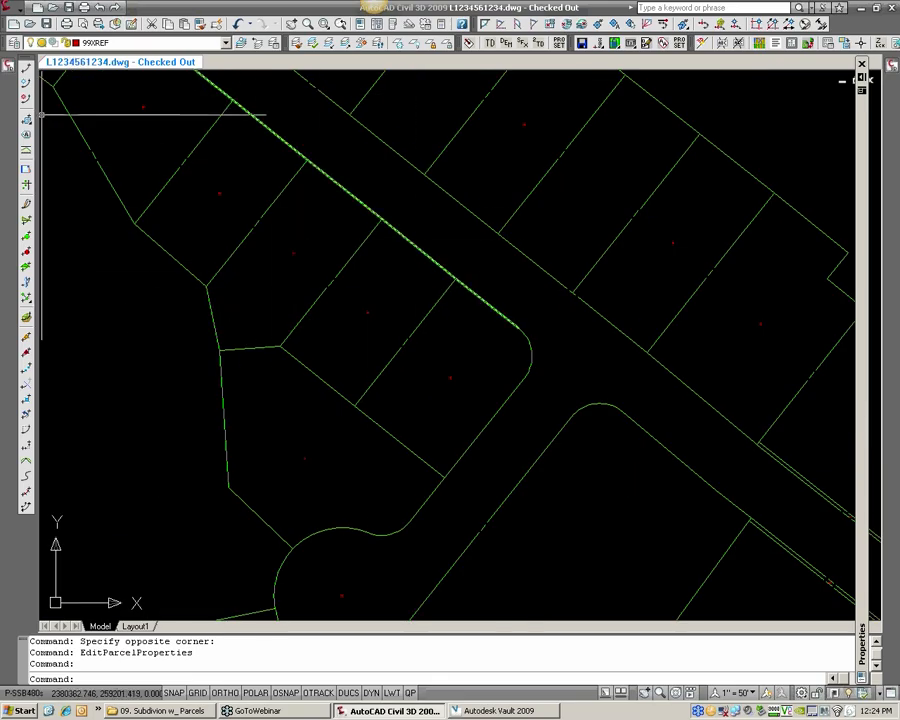
{"action": "key", "text": "Escape"}
{"action": "left_click", "coordinate": [8, 60]}
{"action": "right_click", "coordinate": [139, 205]}
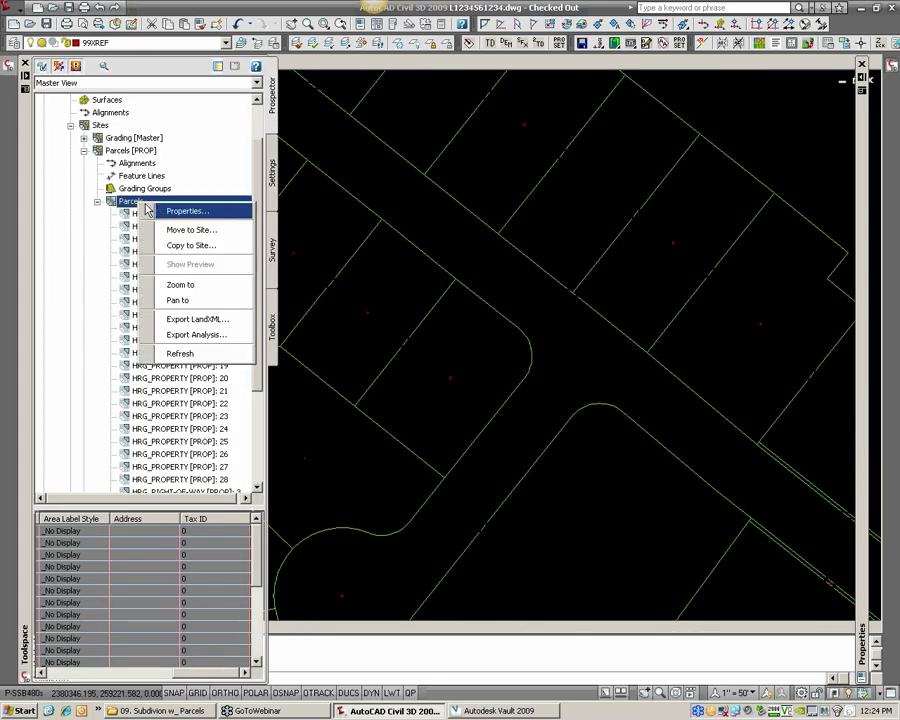
{"action": "left_click", "coordinate": [200, 208]}
{"action": "left_click", "coordinate": [265, 350]}
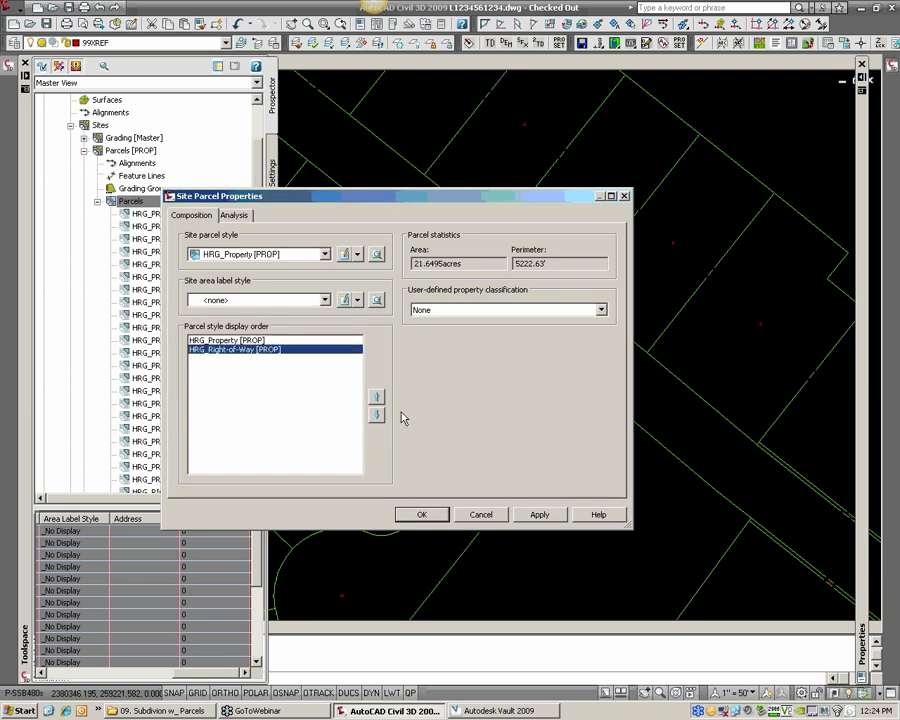
{"action": "left_click", "coordinate": [376, 397]}
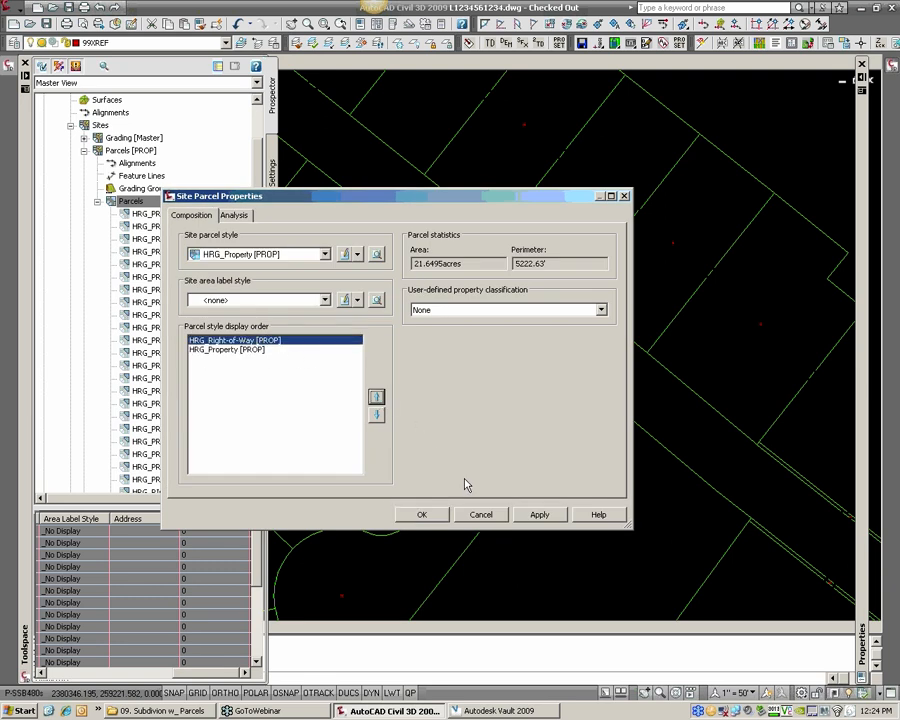
{"action": "left_click", "coordinate": [422, 514]}
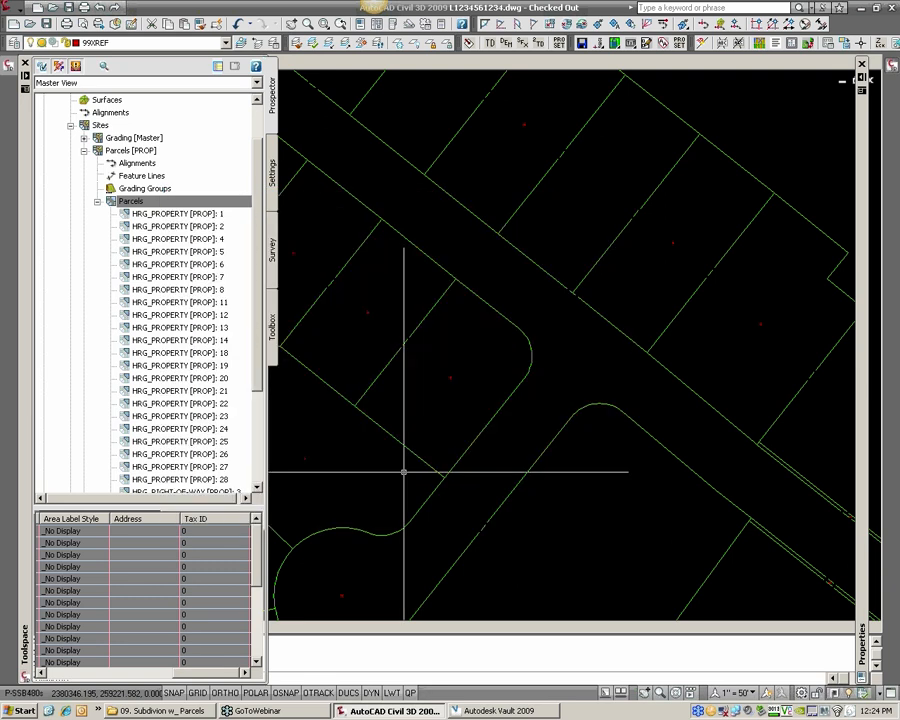
- Examine the right-of-way boundary and the merged parcel southeast of the cul-de-sac in the drawing
{"action": "scroll", "coordinate": [408, 468], "scroll_direction": "down", "scroll_amount": 3}
{"action": "mouse_move", "coordinate": [408, 468]}
{"action": "middle_mouse_down"}
{"action": "mouse_move", "coordinate": [480, 432]}
{"action": "mouse_move", "coordinate": [490, 334]}
{"action": "middle_mouse_up"}
{"action": "middle_click_drag", "start_coordinate": [743, 489], "coordinate": [747, 426]}
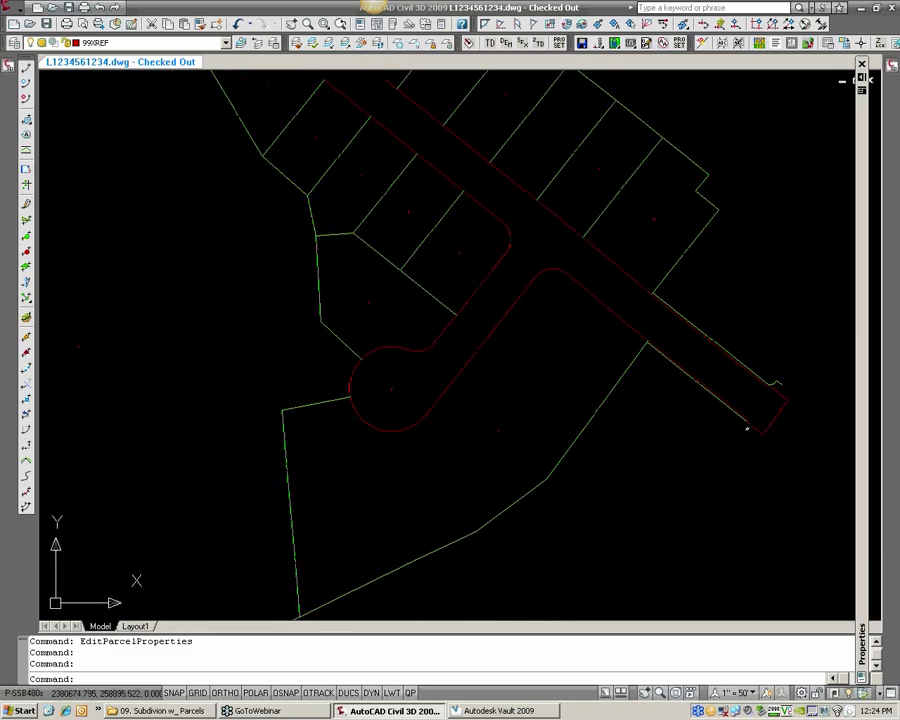
{"action": "scroll", "coordinate": [478, 410], "scroll_direction": "up", "scroll_amount": 4}
{"action": "middle_click_drag", "start_coordinate": [473, 383], "coordinate": [482, 346]}
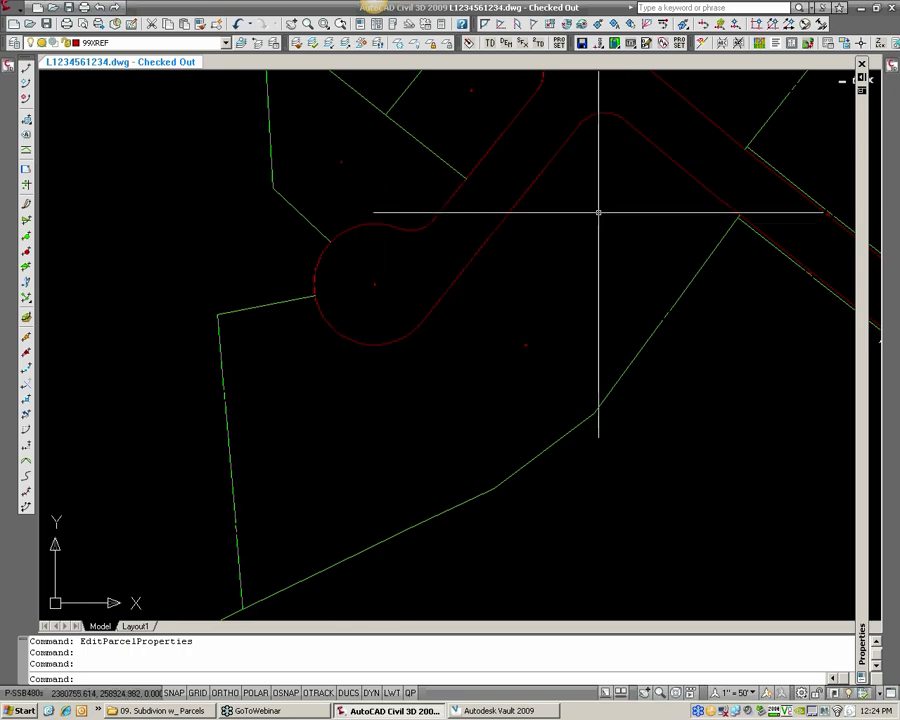
{"action": "scroll", "coordinate": [519, 259], "scroll_direction": "down", "scroll_amount": 3}
{"action": "mouse_move", "coordinate": [519, 259]}
{"action": "middle_mouse_down"}
{"action": "mouse_move", "coordinate": [529, 326]}
{"action": "mouse_move", "coordinate": [500, 265]}
{"action": "middle_mouse_up"}
{"action": "scroll", "coordinate": [519, 334], "scroll_direction": "up", "scroll_amount": 1}
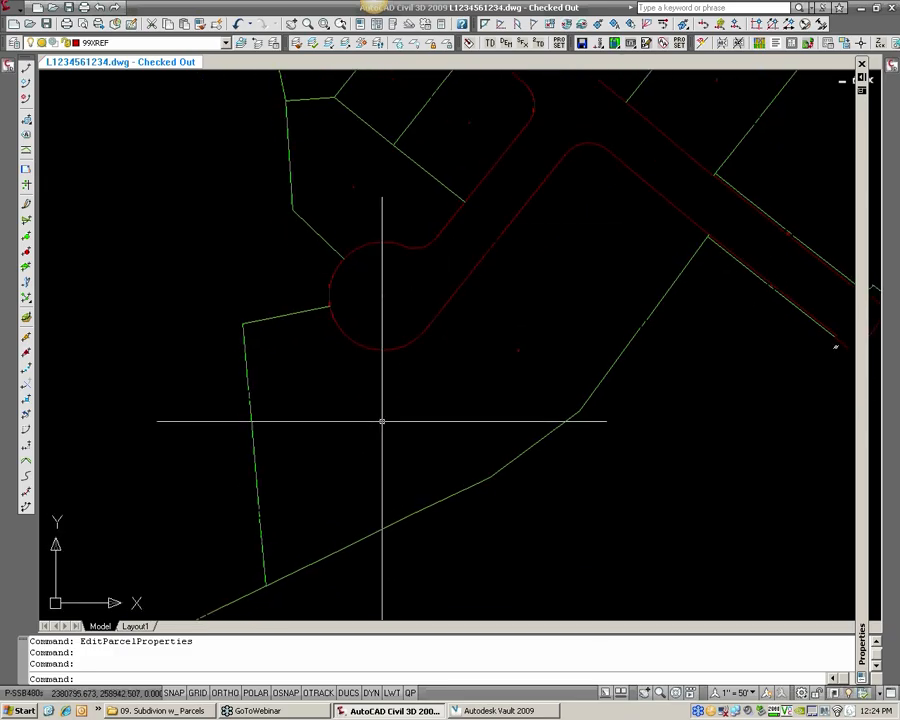
- Start Create Parcel by Layout and place the expanded Parcel Layout Tools clear of the merged parcel
{"action": "left_click", "coordinate": [13, 11]}
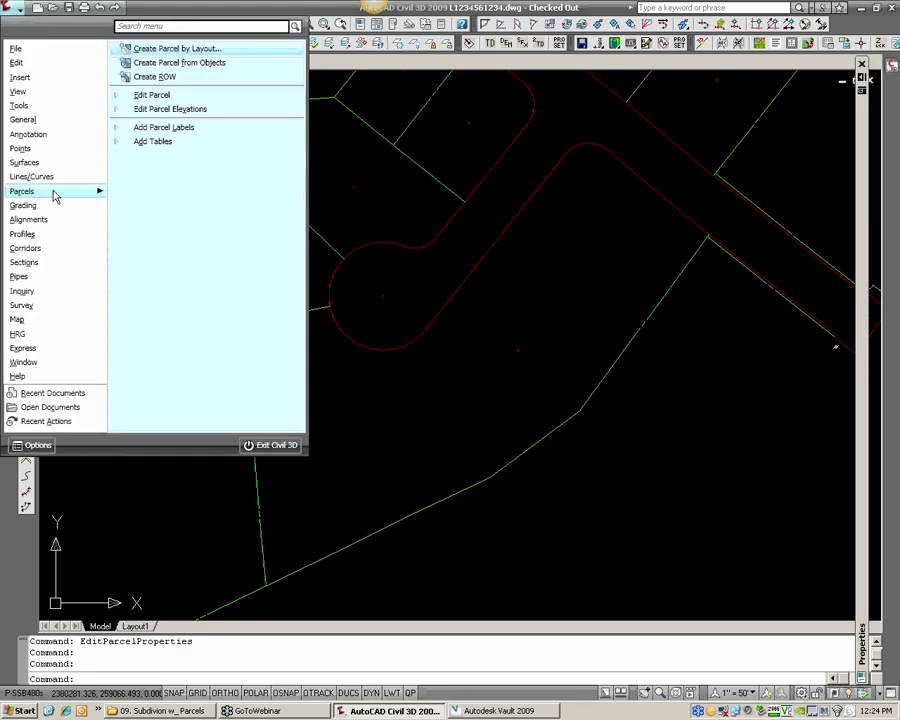
{"action": "left_click", "coordinate": [183, 49]}
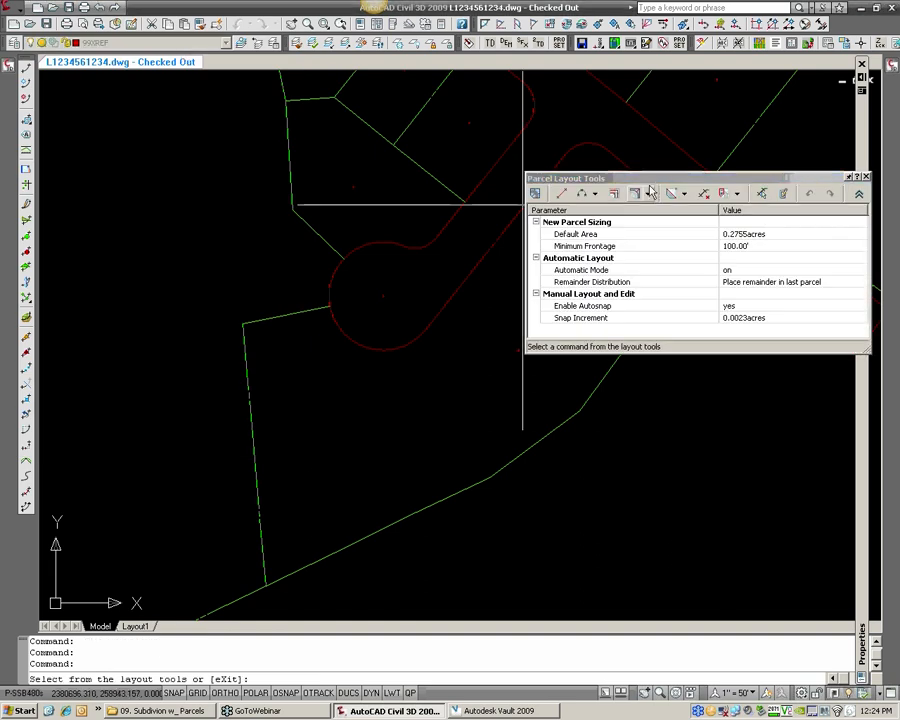
{"action": "left_click_drag", "start_coordinate": [627, 173], "coordinate": [175, 87]}
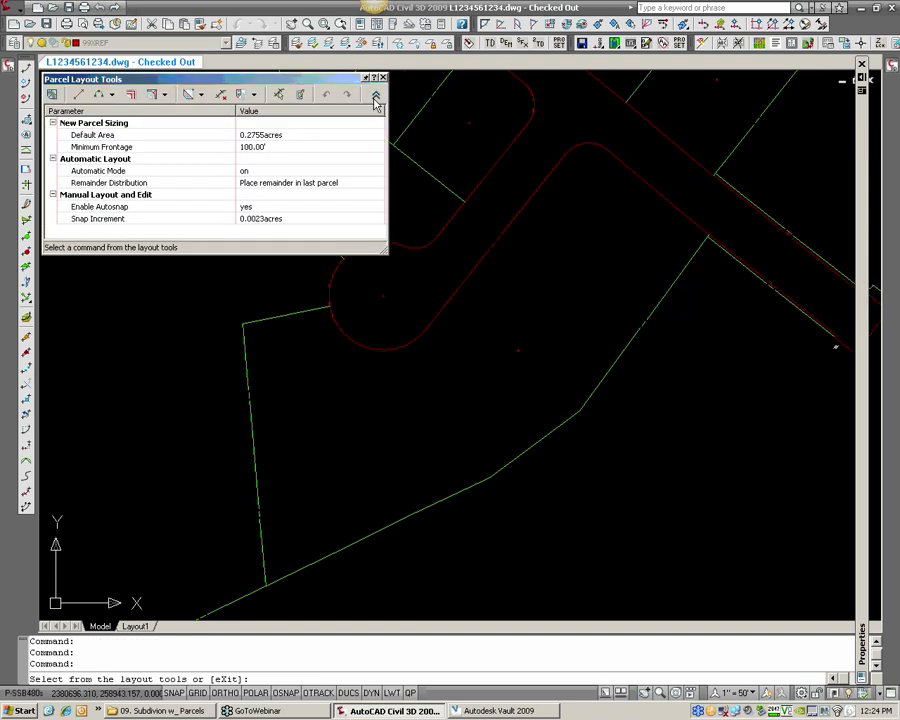
{"action": "left_click", "coordinate": [375, 94]}
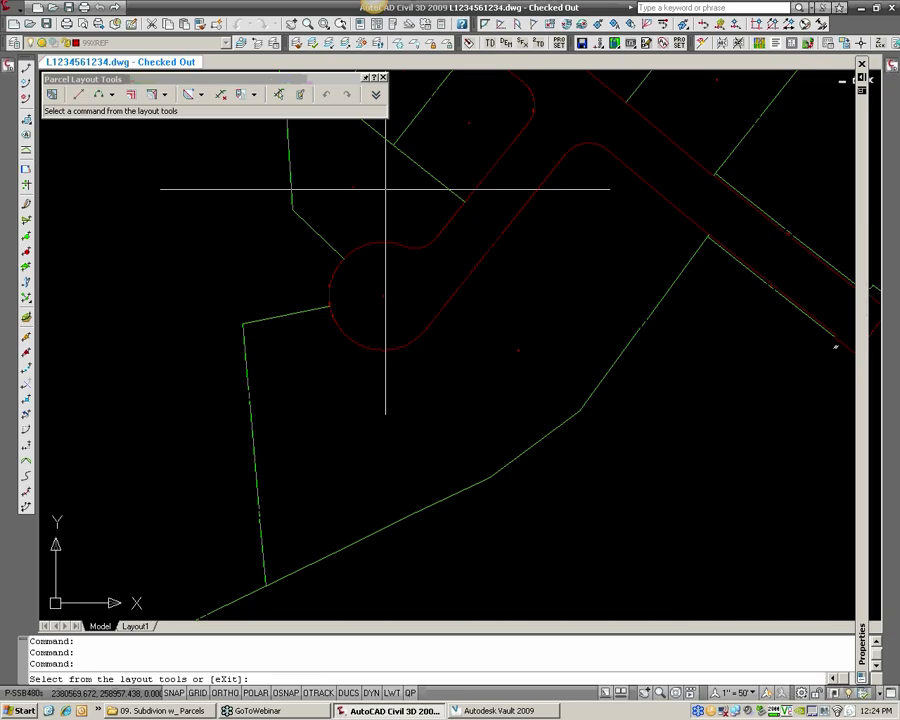
{"action": "left_click", "coordinate": [376, 94]}
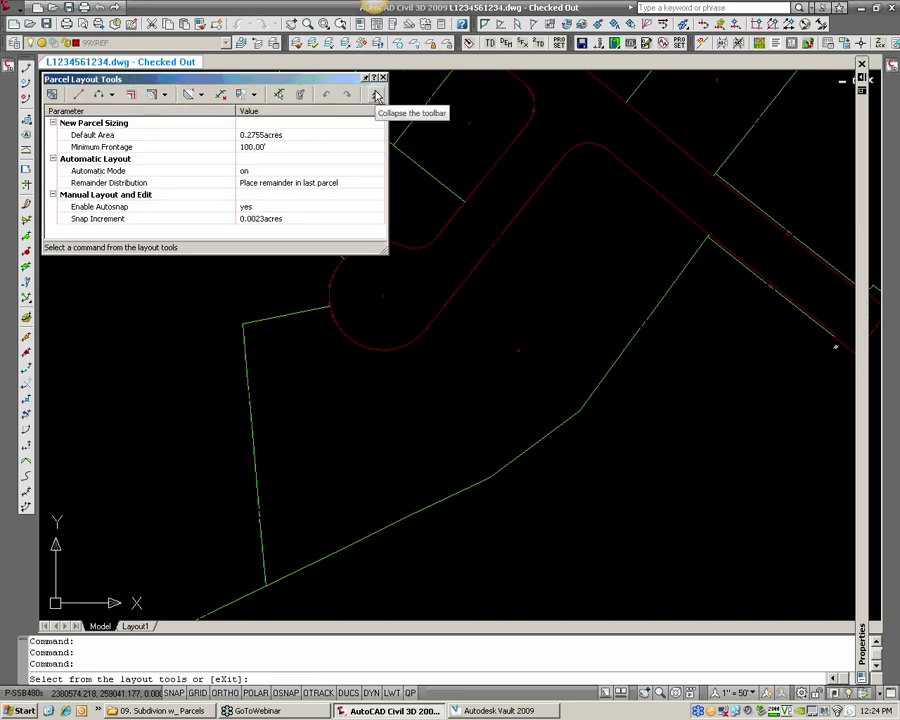
- Set the new parcel sizing to a default area of 0.25 acres and a minimum frontage of 70 feet
{"action": "left_click", "coordinate": [265, 134]}
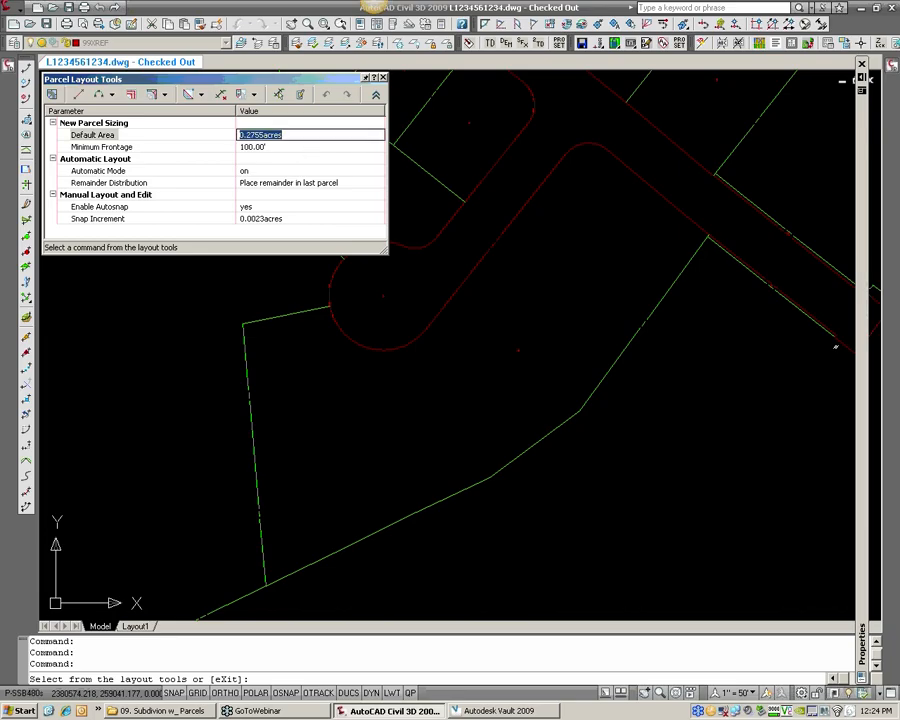
{"action": "type", "text": ".25"}
{"action": "key", "text": "Return"}
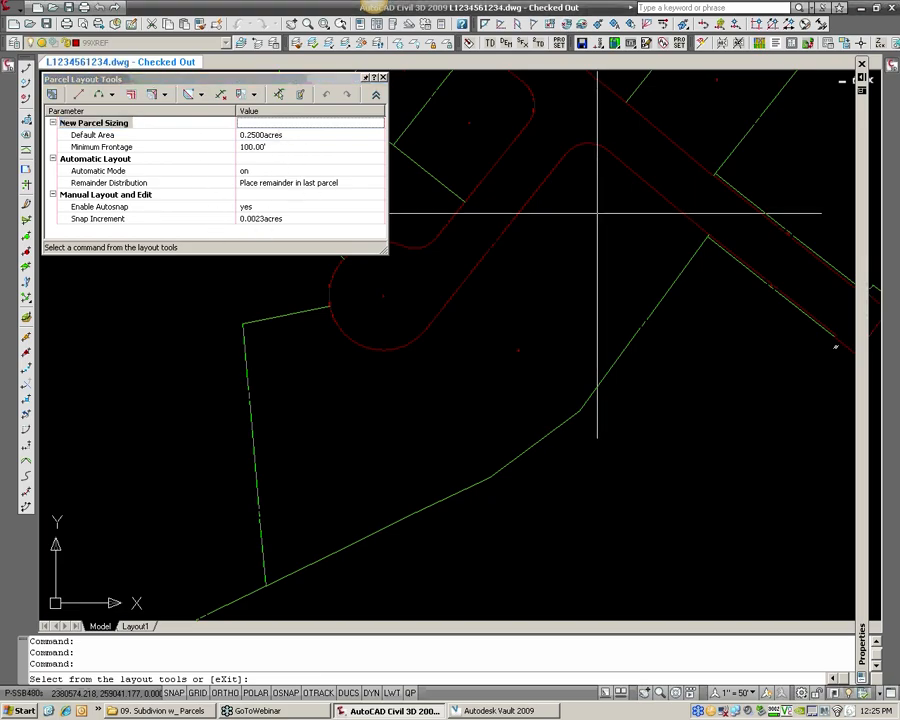
{"action": "left_click", "coordinate": [263, 148]}
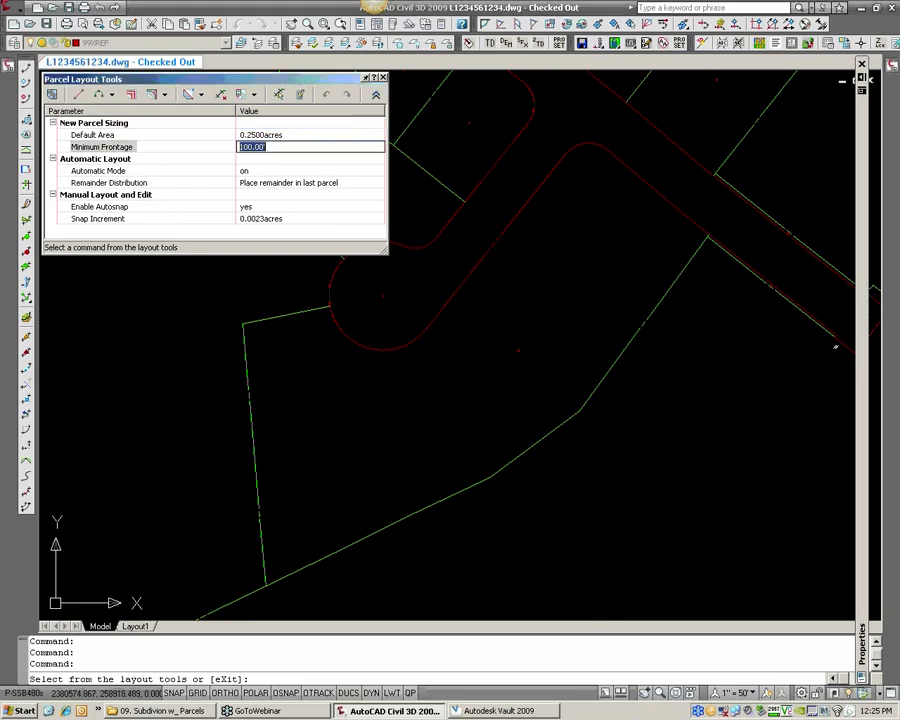
{"action": "type", "text": "70"}
{"action": "left_click", "coordinate": [253, 172]}
{"action": "left_click", "coordinate": [263, 147]}
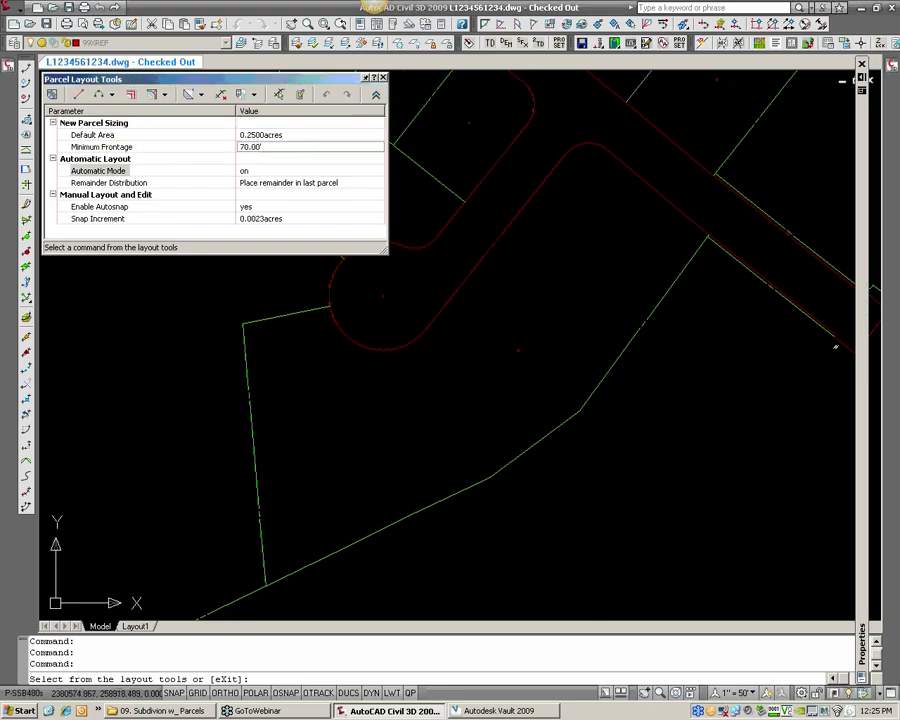
{"action": "key", "text": "Up"}
{"action": "key", "text": "Down"}
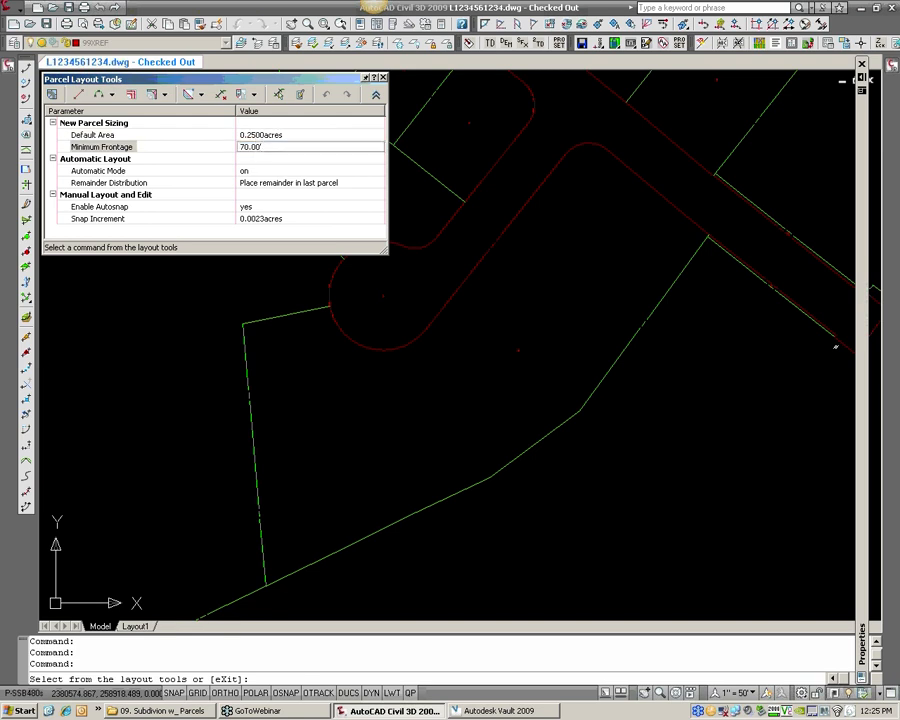
{"action": "key", "text": "Up"}
{"action": "key", "text": "Down"}
{"action": "key", "text": "Up"}
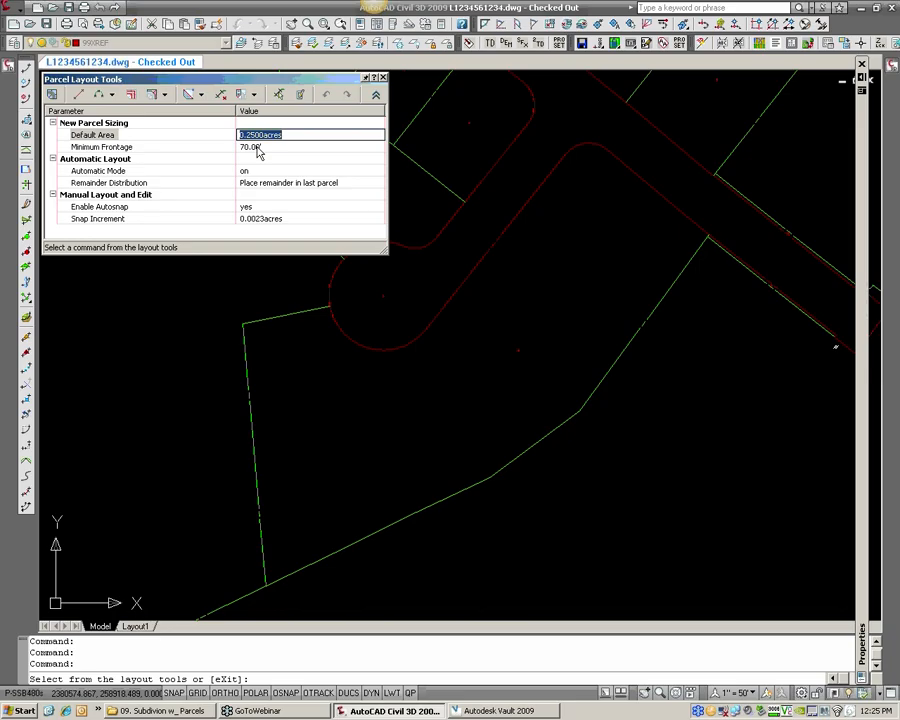
{"action": "key", "text": "Down"}
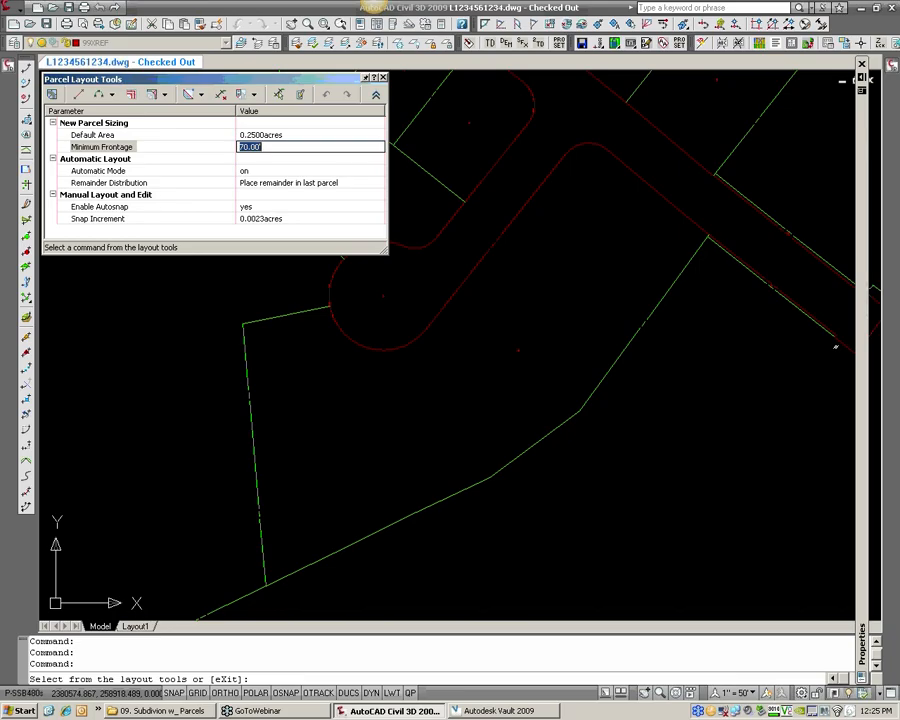
{"action": "key", "text": "Down"}
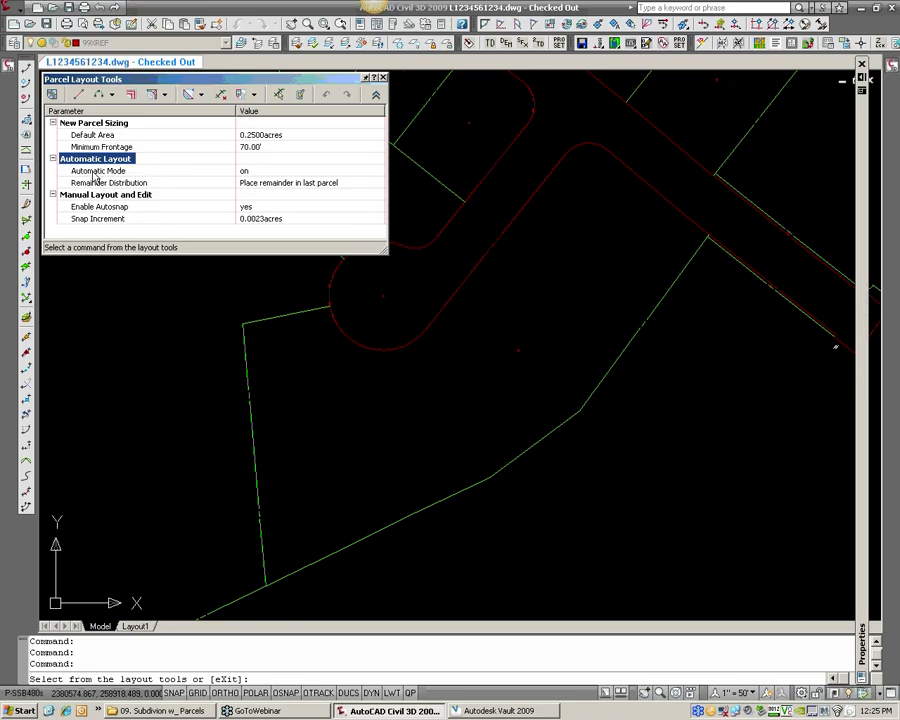
- Turn automatic layout mode off and keep the remainder distribution at Place remainder in last parcel
{"action": "left_click", "coordinate": [258, 172]}
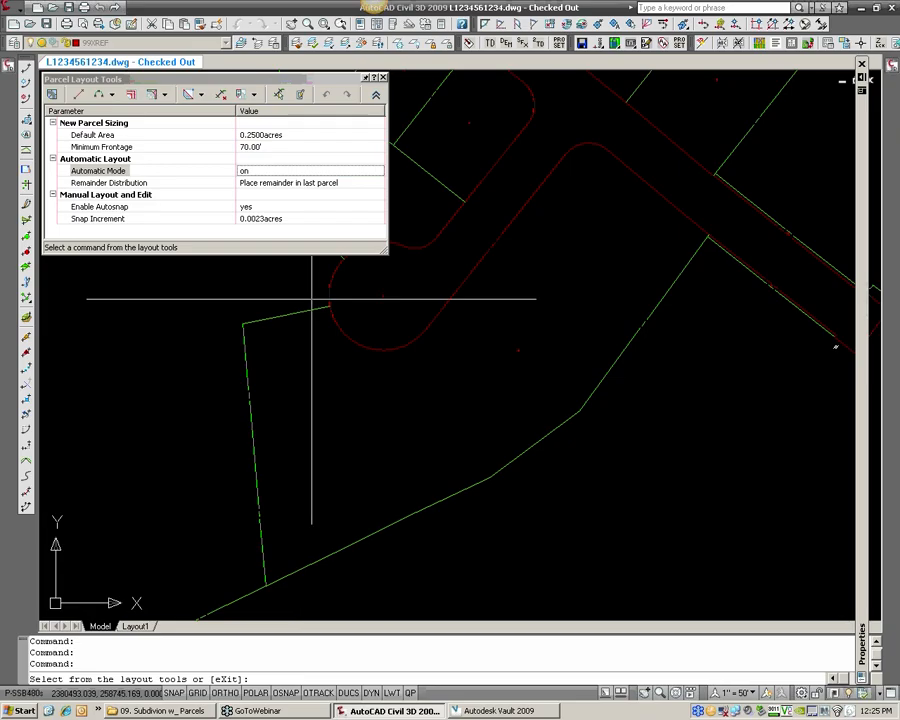
{"action": "left_click", "coordinate": [255, 171]}
{"action": "left_click", "coordinate": [255, 172]}
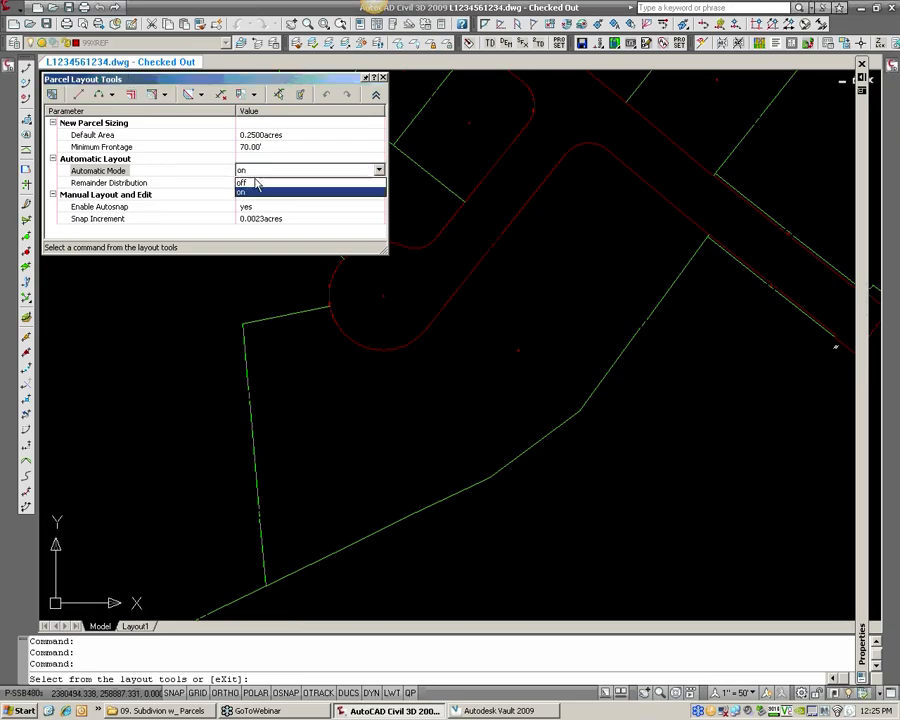
{"action": "left_click", "coordinate": [255, 190]}
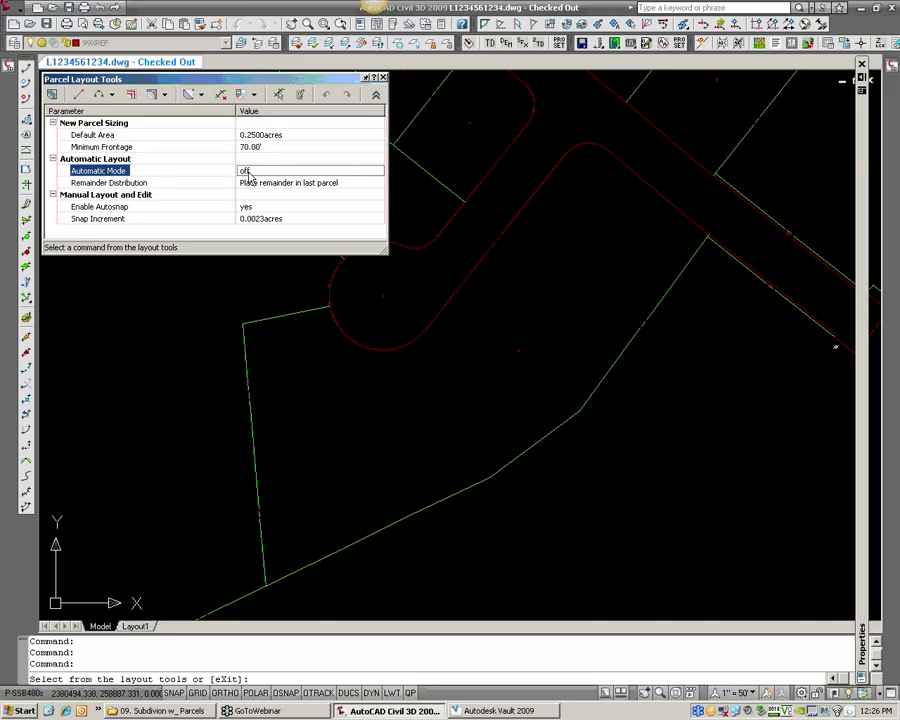
{"action": "left_click", "coordinate": [249, 172]}
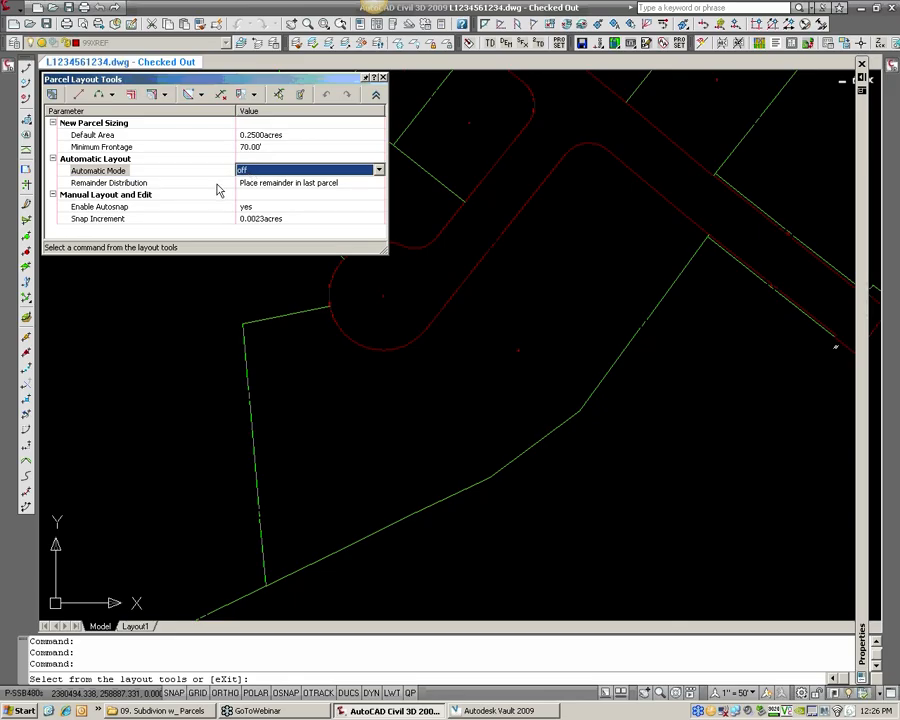
{"action": "left_click", "coordinate": [219, 185]}
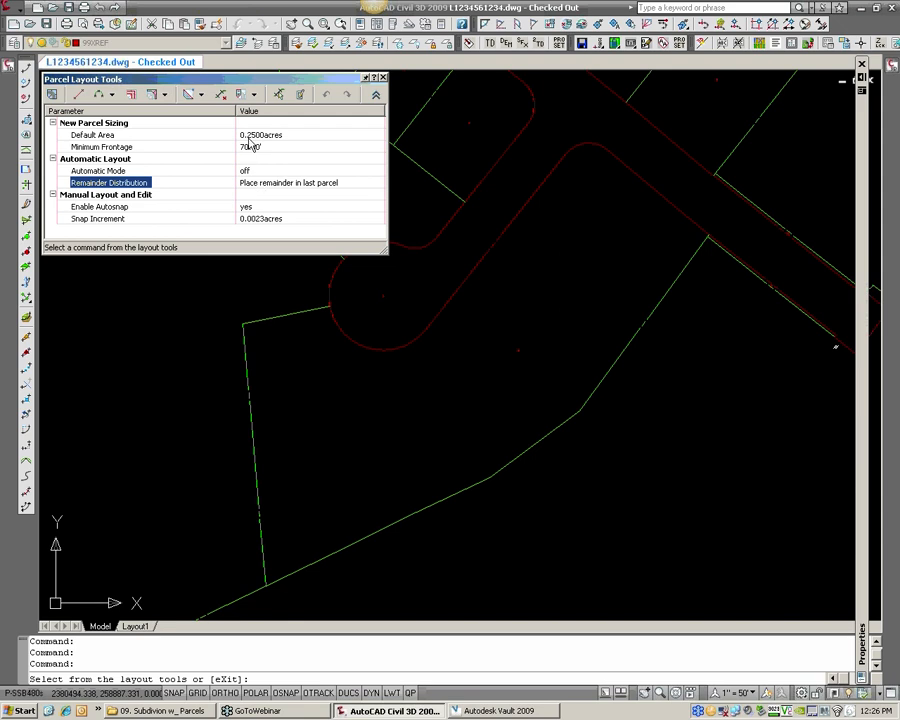
{"action": "left_click", "coordinate": [268, 188]}
{"action": "left_click", "coordinate": [268, 188]}
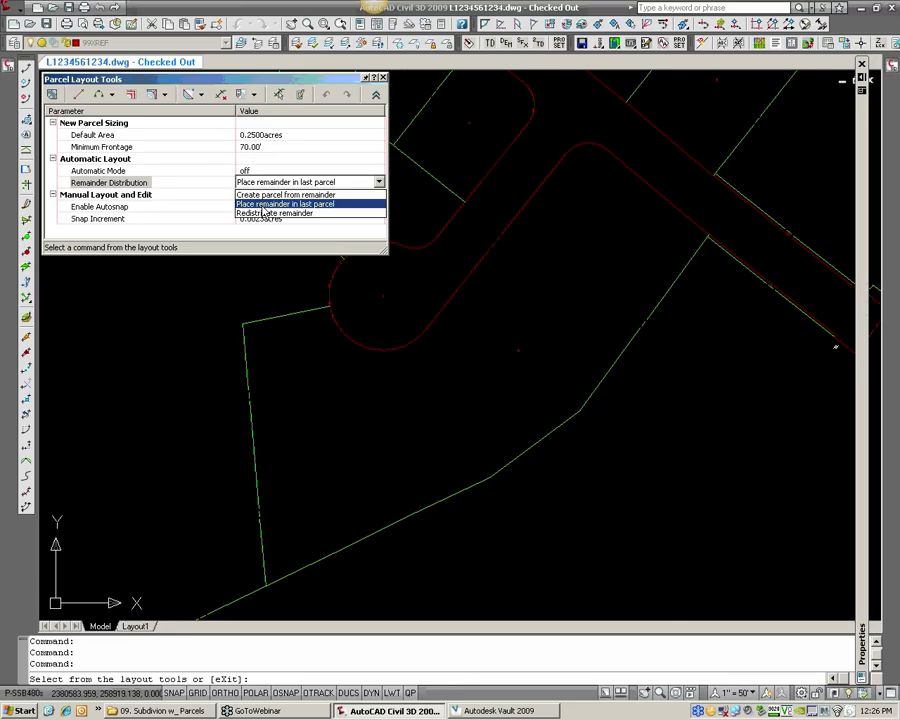
{"action": "left_click", "coordinate": [262, 205]}
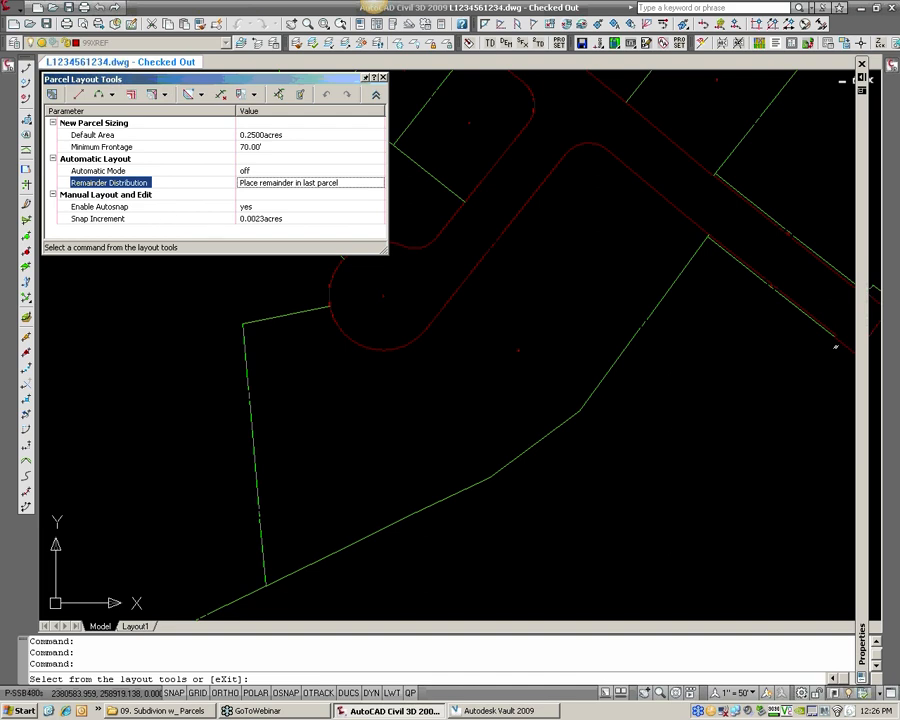
- Set the manual layout snap increment to 0.05 acres
{"action": "left_click", "coordinate": [263, 220]}
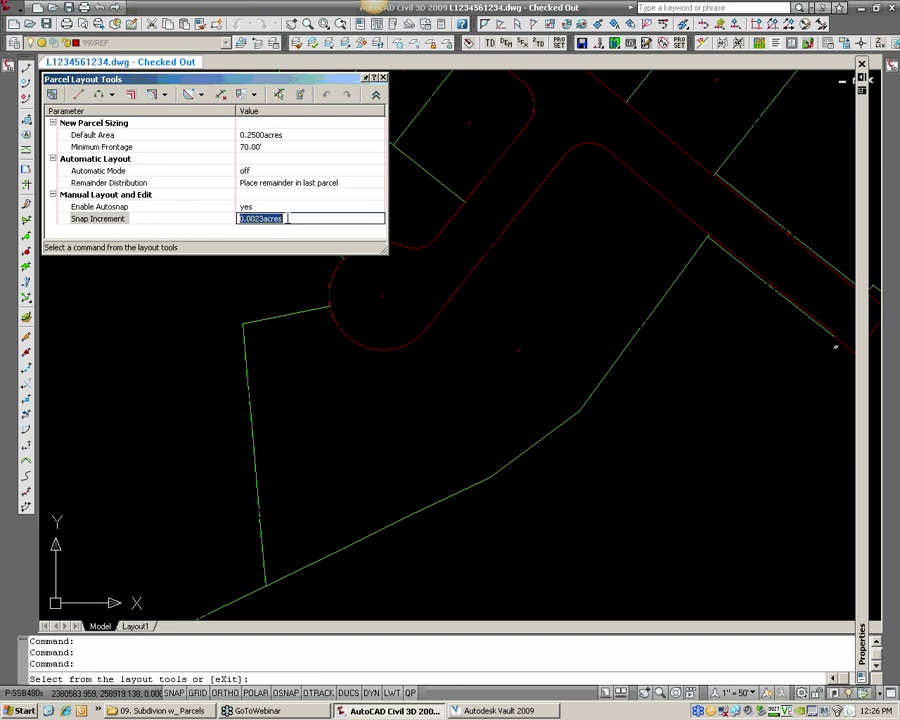
{"action": "type", "text": ".1"}
{"action": "key", "text": "Return"}
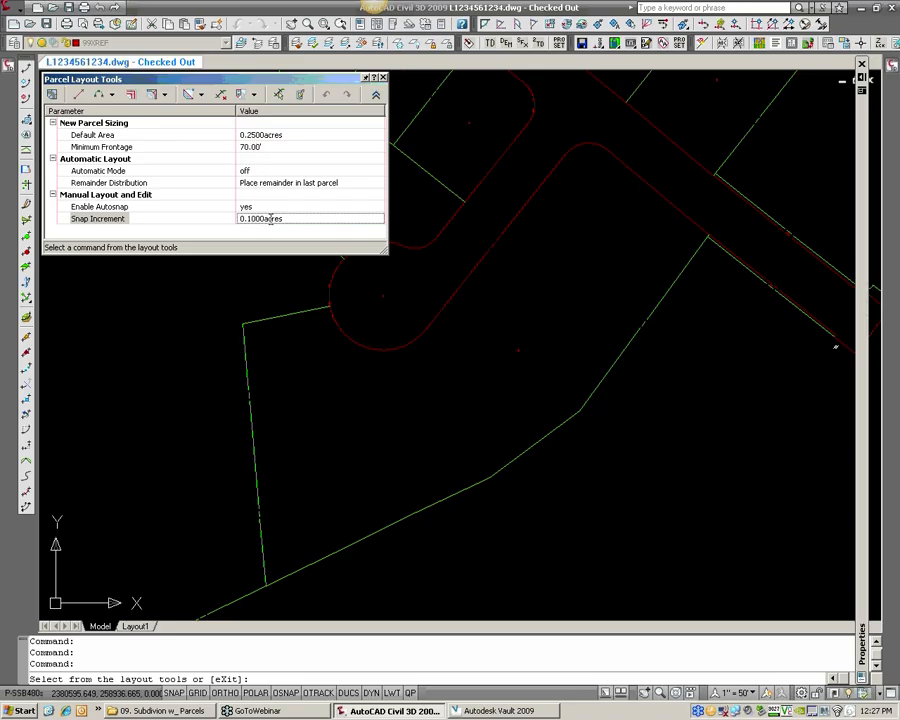
{"action": "left_click", "coordinate": [263, 218]}
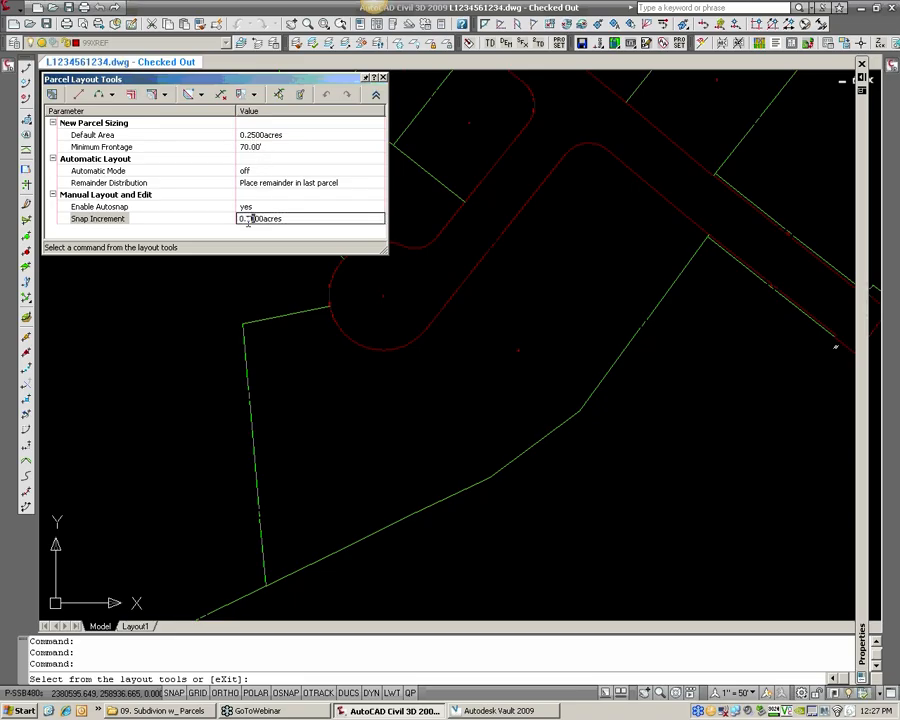
{"action": "key", "text": "Return"}
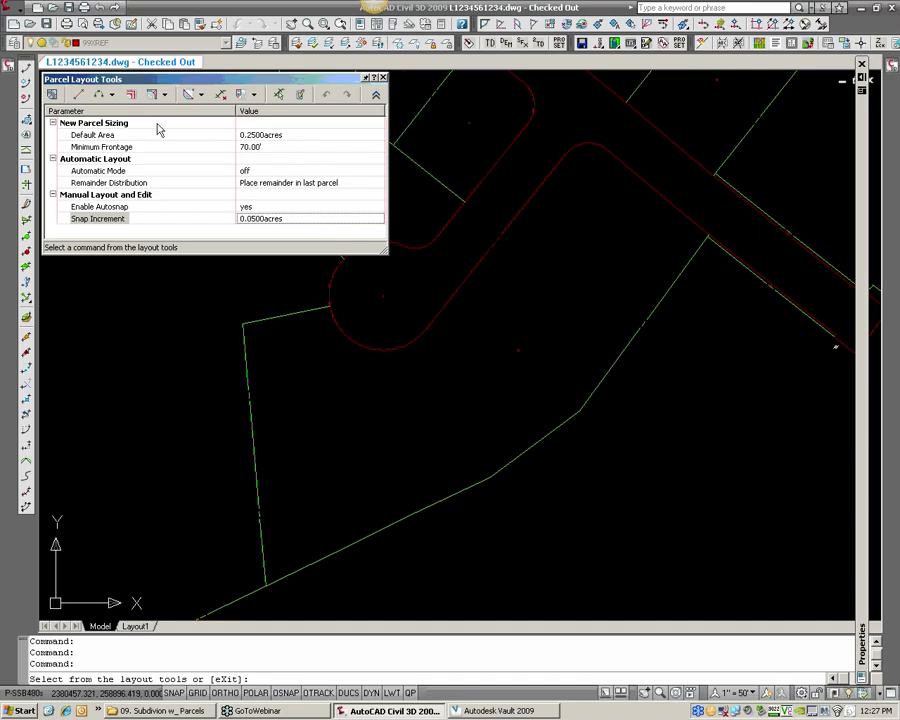
- Review and accept the parcel creation settings with site Parcels [PROP], parcel style HRG_Property [PROP] and area label style _No Display
{"action": "left_click", "coordinate": [53, 96]}
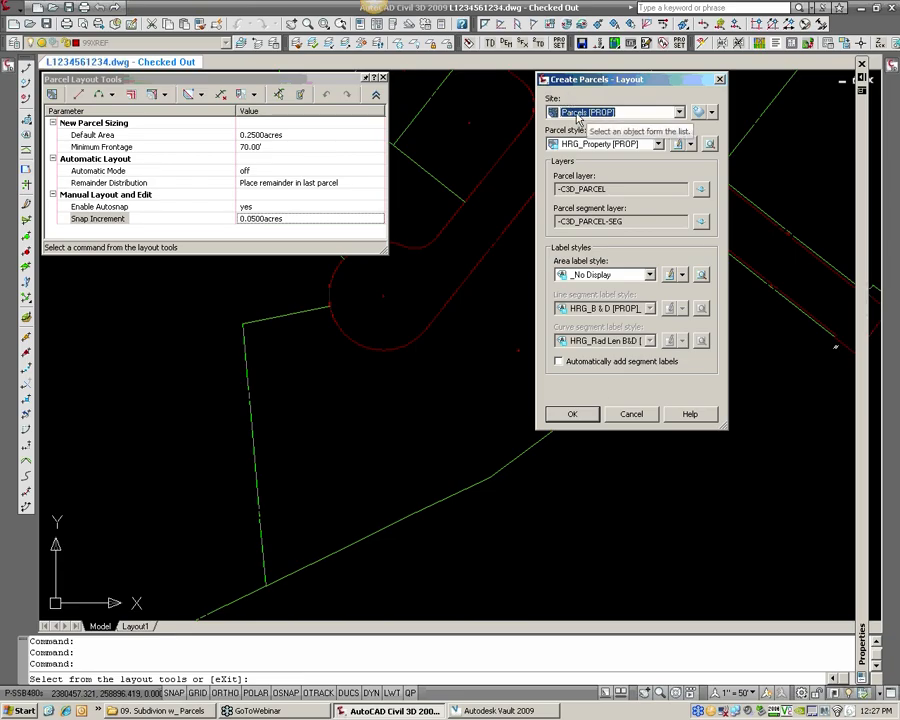
{"action": "left_click", "coordinate": [589, 114]}
{"action": "left_click", "coordinate": [582, 118]}
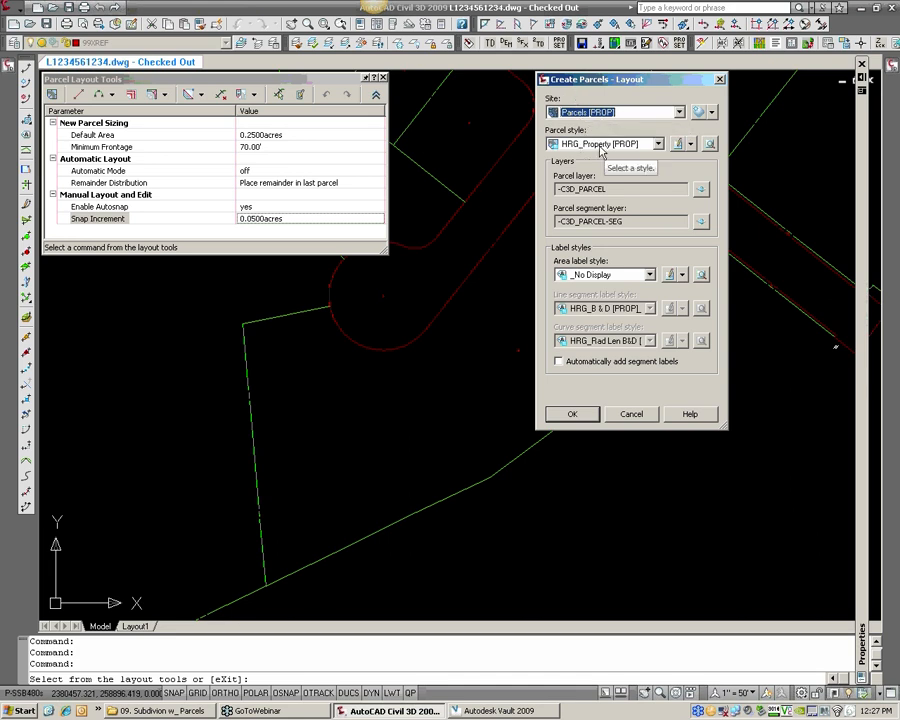
{"action": "left_click", "coordinate": [572, 414]}
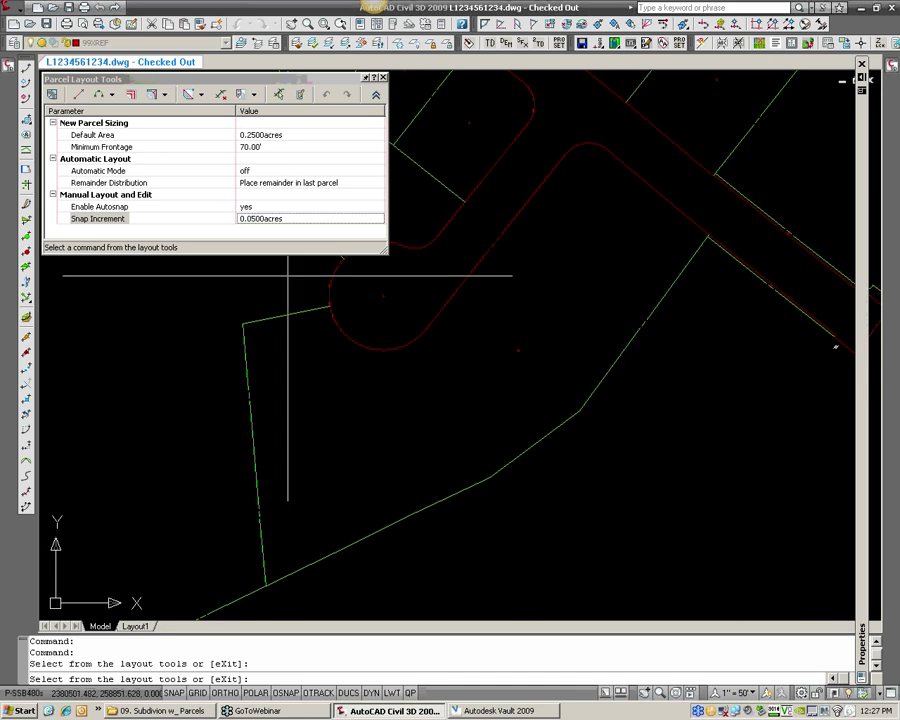
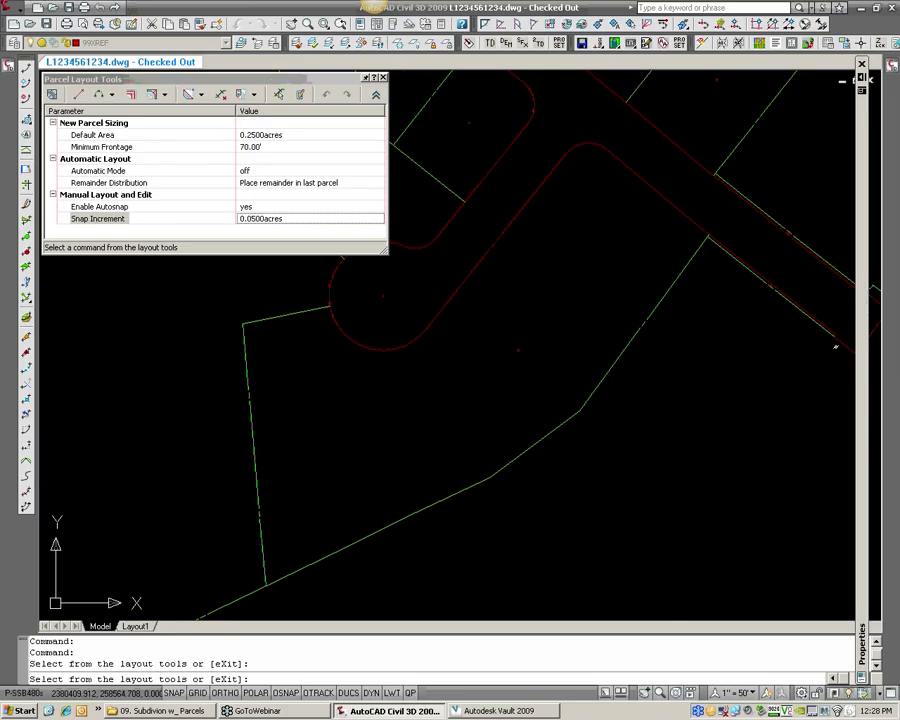
- Examine where the existing lot lines meet the right-of-way and the rear boundary along the street north of the cul-de-sac
{"action": "scroll", "coordinate": [410, 300], "scroll_direction": "down", "scroll_amount": 2}
{"action": "middle_click_drag", "start_coordinate": [413, 273], "coordinate": [440, 368]}
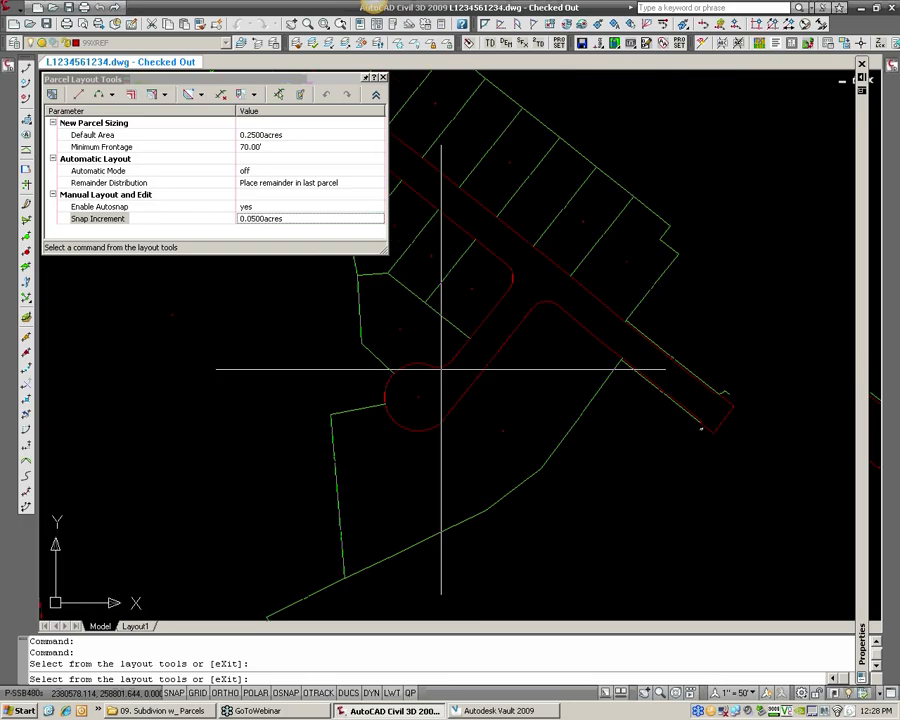
{"action": "middle_click_drag", "start_coordinate": [471, 139], "coordinate": [507, 276]}
{"action": "scroll", "coordinate": [507, 275], "scroll_direction": "up", "scroll_amount": 5}
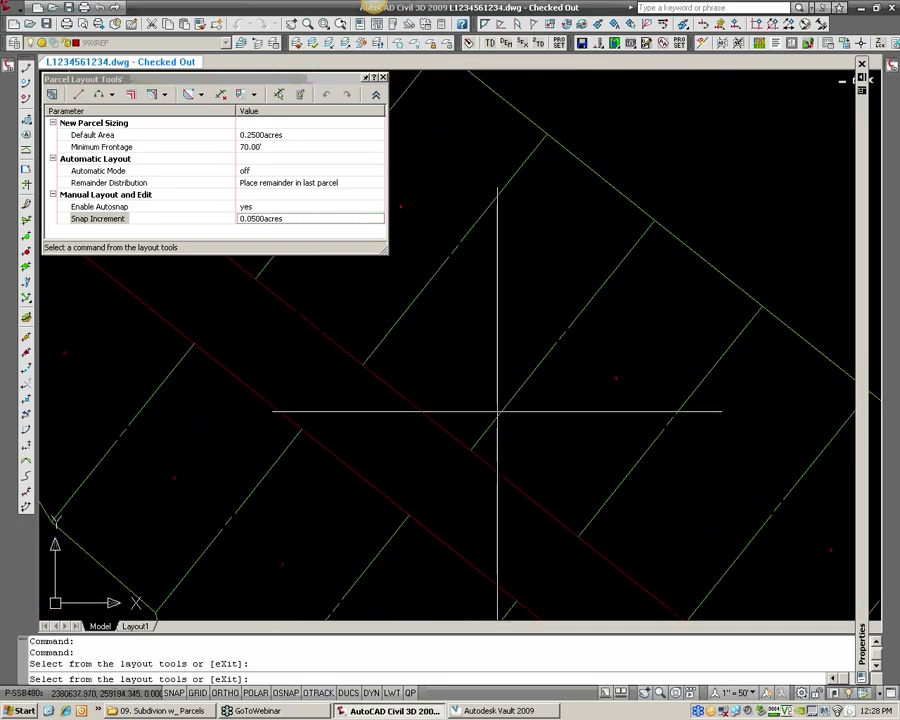
{"action": "scroll", "coordinate": [462, 436], "scroll_direction": "up", "scroll_amount": 5}
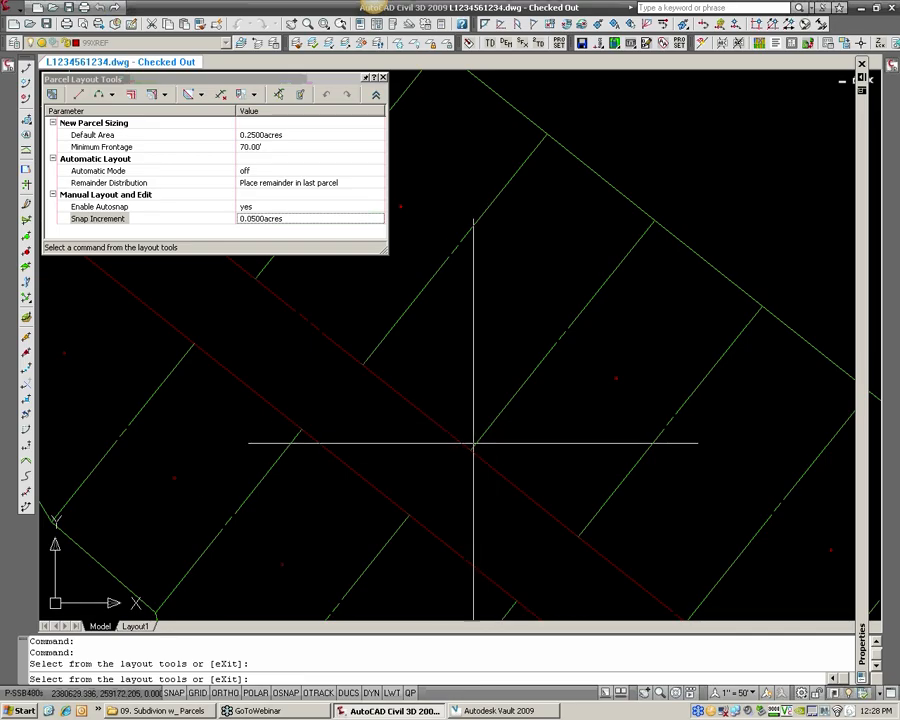
{"action": "scroll", "coordinate": [428, 456], "scroll_direction": "down", "scroll_amount": 10}
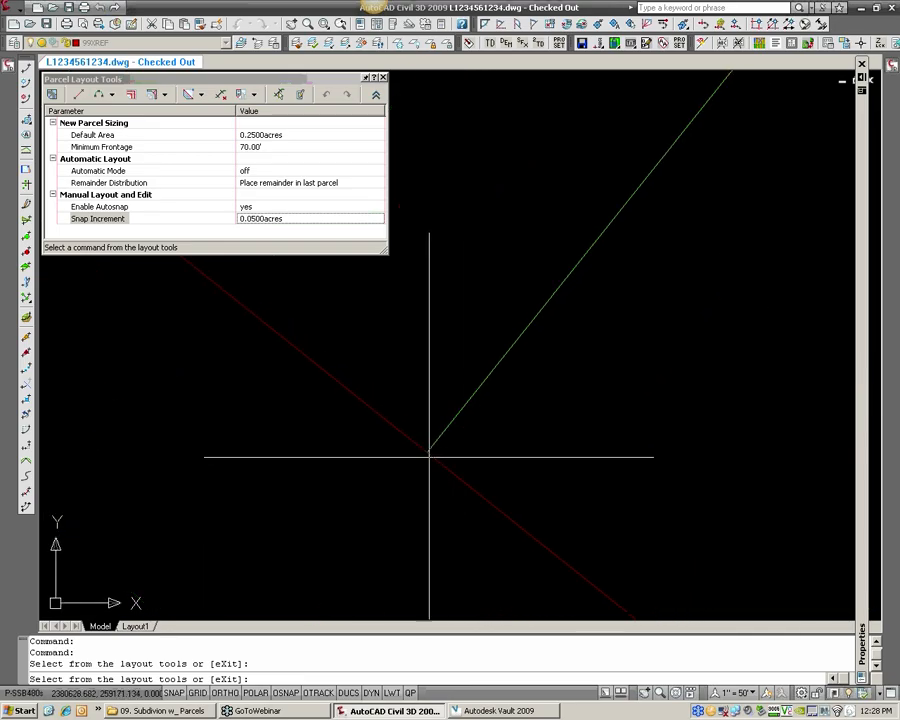
{"action": "scroll", "coordinate": [416, 392], "scroll_direction": "down", "scroll_amount": 3}
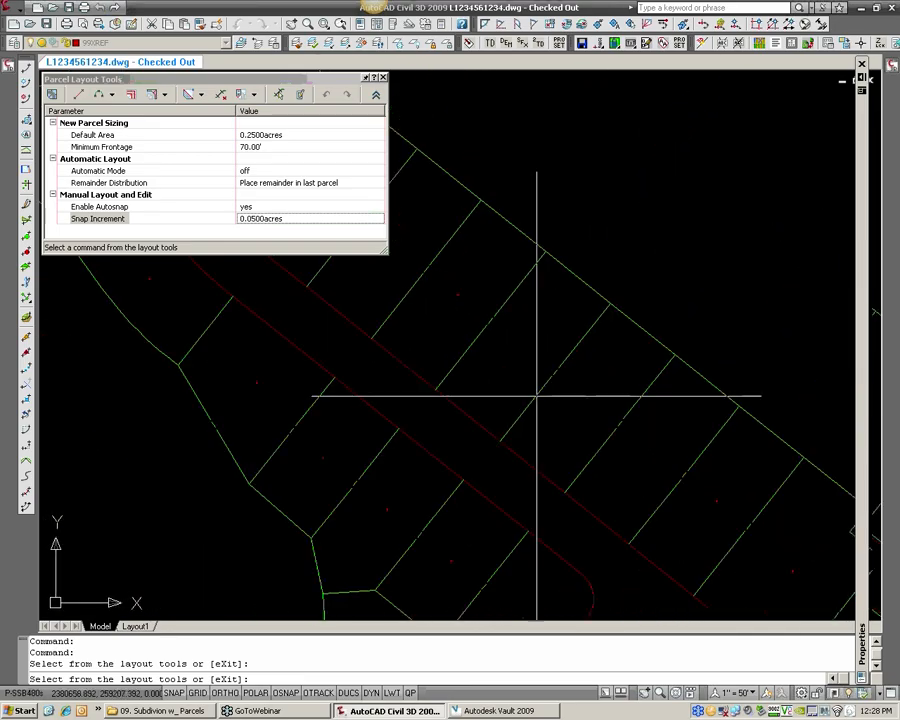
{"action": "scroll", "coordinate": [558, 331], "scroll_direction": "up", "scroll_amount": 8}
{"action": "scroll", "coordinate": [635, 330], "scroll_direction": "up", "scroll_amount": 6}
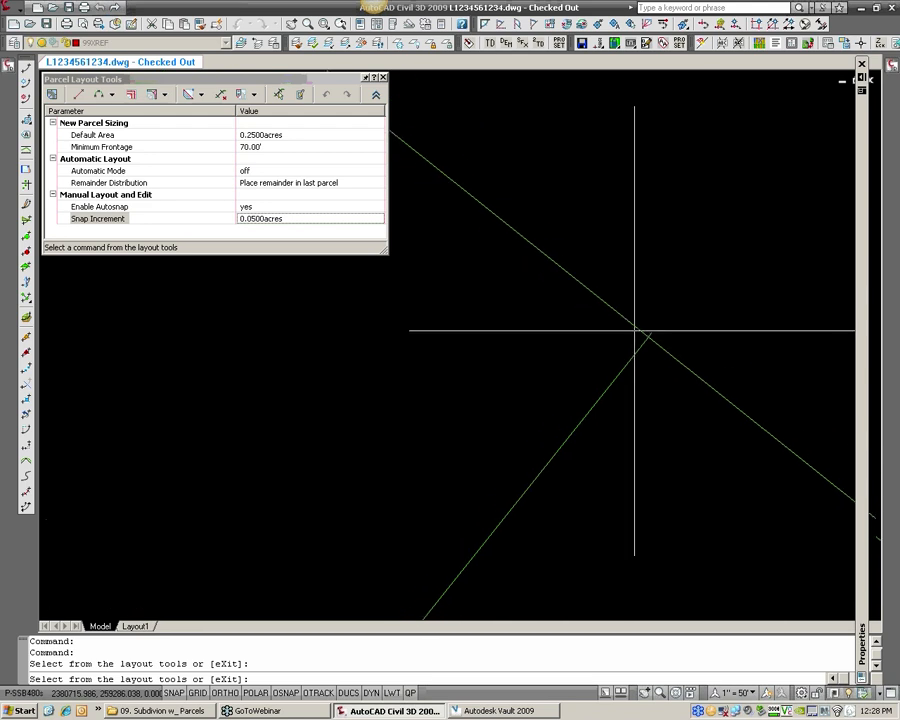
{"action": "scroll", "coordinate": [667, 342], "scroll_direction": "down", "scroll_amount": 6}
{"action": "scroll", "coordinate": [474, 492], "scroll_direction": "down", "scroll_amount": 5}
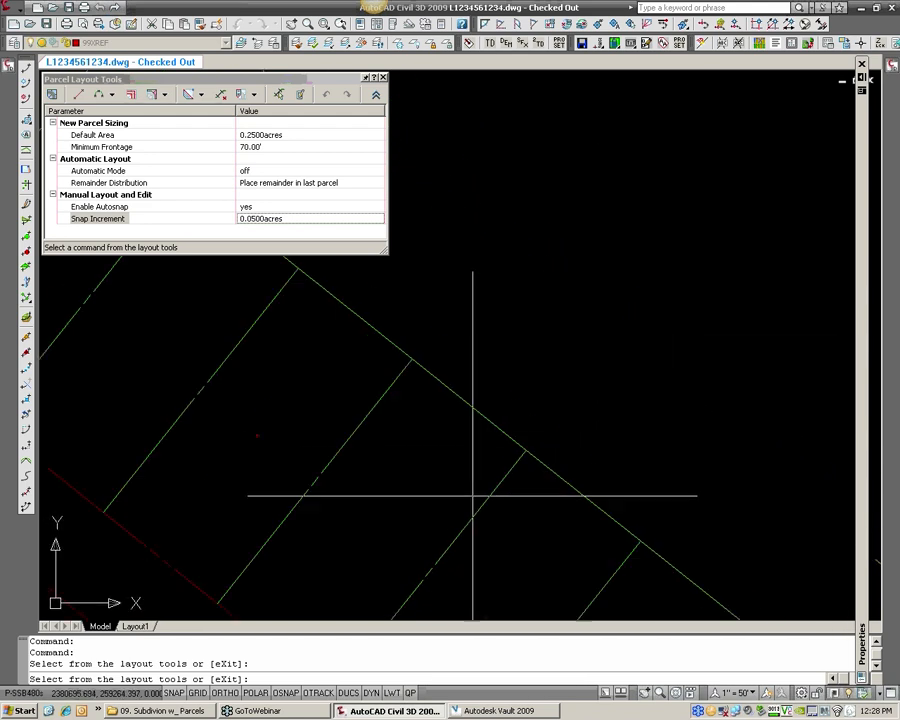
{"action": "scroll", "coordinate": [436, 455], "scroll_direction": "up", "scroll_amount": 8}
{"action": "scroll", "coordinate": [438, 378], "scroll_direction": "up", "scroll_amount": 10}
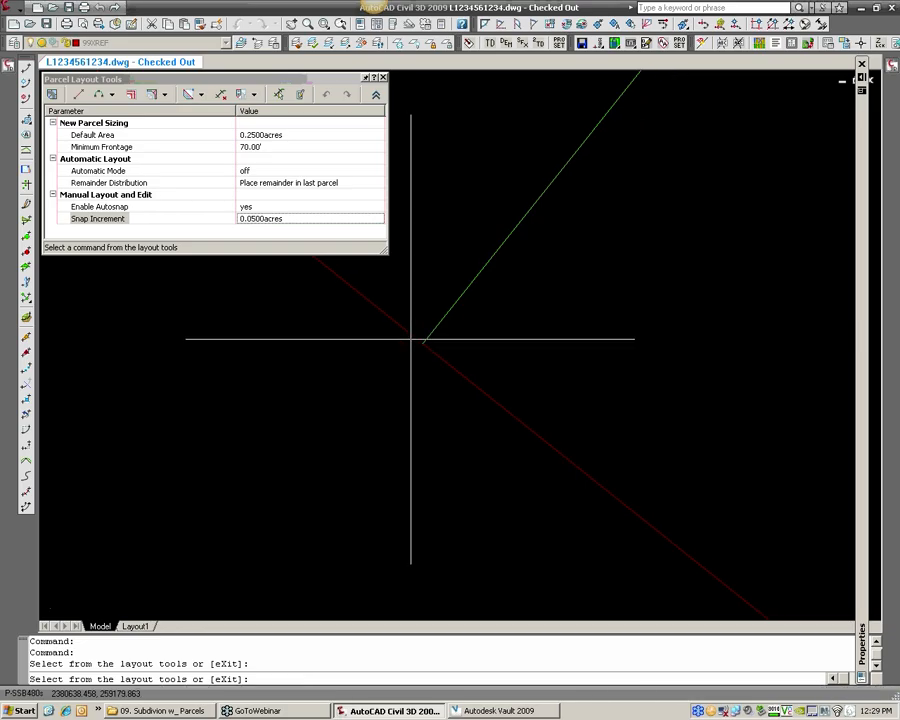
{"action": "scroll", "coordinate": [430, 322], "scroll_direction": "down", "scroll_amount": 10}
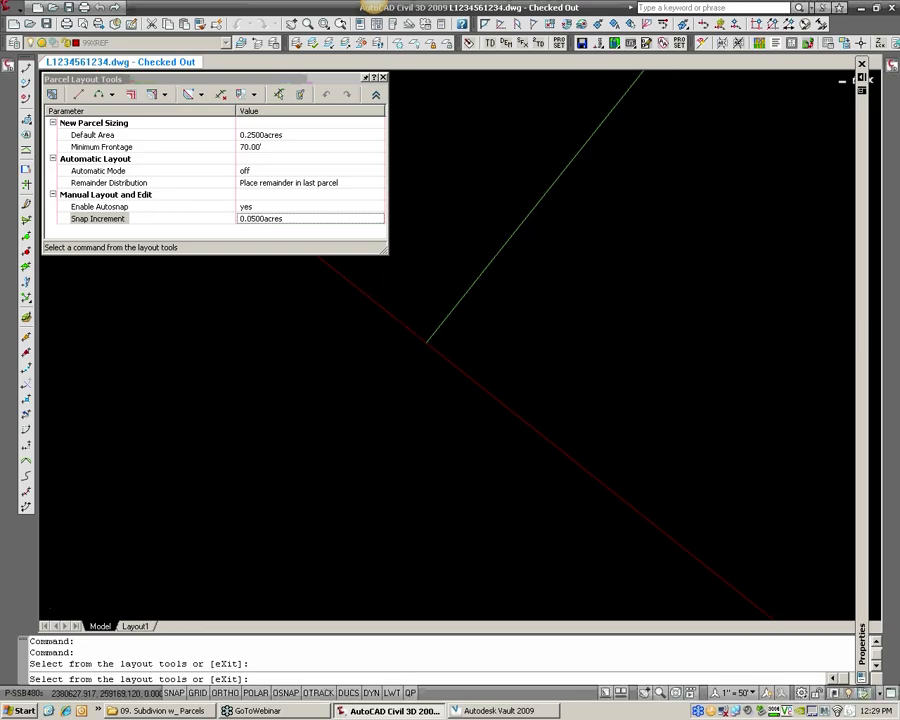
{"action": "scroll", "coordinate": [474, 297], "scroll_direction": "up", "scroll_amount": 6}
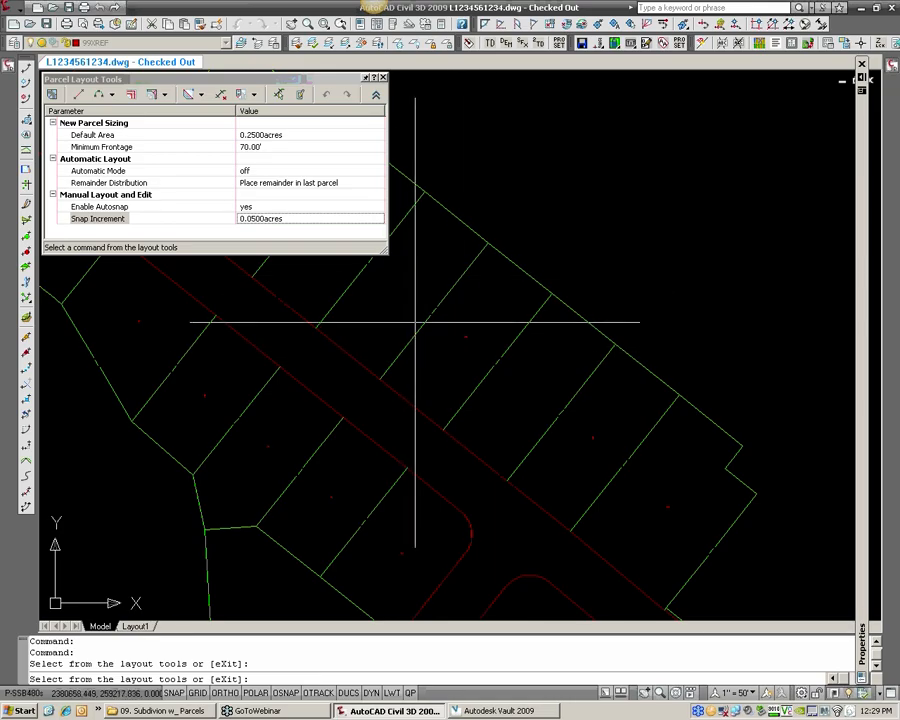
{"action": "middle_click_drag", "start_coordinate": [393, 303], "coordinate": [459, 329]}
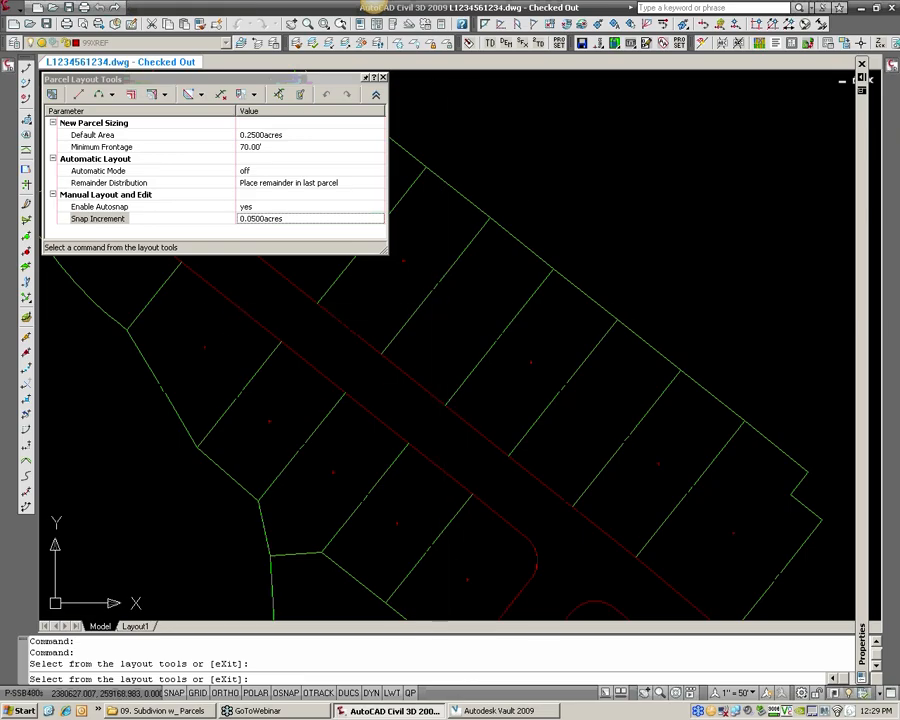
{"action": "mouse_move", "coordinate": [442, 330]}
{"action": "middle_mouse_down"}
{"action": "mouse_move", "coordinate": [437, 447]}
{"action": "mouse_move", "coordinate": [464, 362]}
{"action": "middle_mouse_up"}
{"action": "mouse_move", "coordinate": [464, 436]}
{"action": "middle_mouse_down"}
{"action": "mouse_move", "coordinate": [464, 354]}
{"action": "mouse_move", "coordinate": [433, 331]}
{"action": "middle_mouse_up"}
{"action": "scroll", "coordinate": [434, 319], "scroll_direction": "down", "scroll_amount": 3}
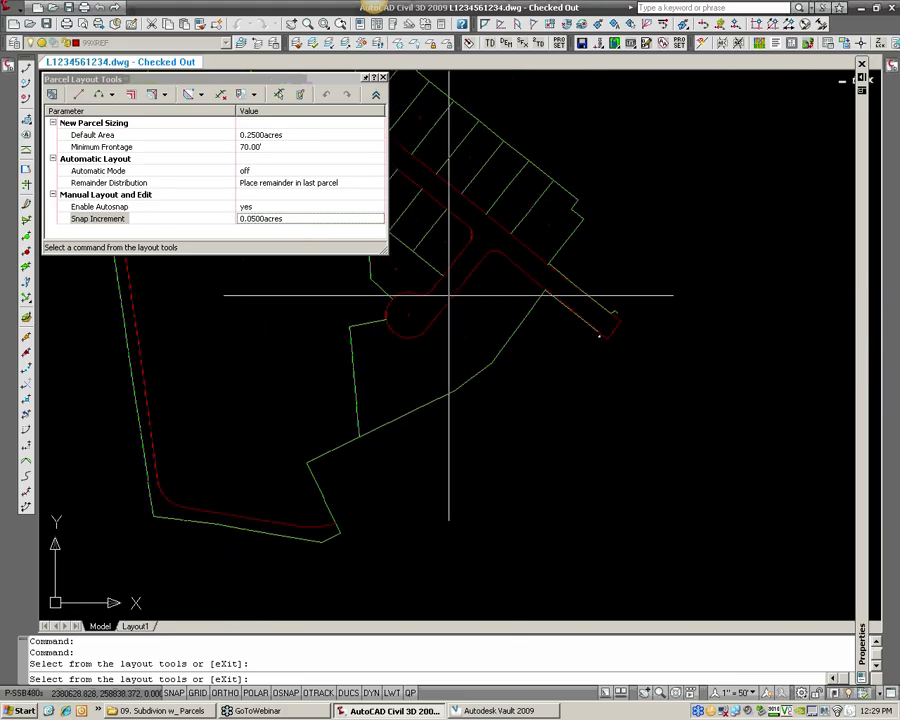
- Add a two-point fixed lot line from the rear lot corner west of the cul-de-sac to the site's southwest boundary corner
{"action": "scroll", "coordinate": [442, 299], "scroll_direction": "up", "scroll_amount": 3}
{"action": "scroll", "coordinate": [434, 310], "scroll_direction": "up", "scroll_amount": 2}
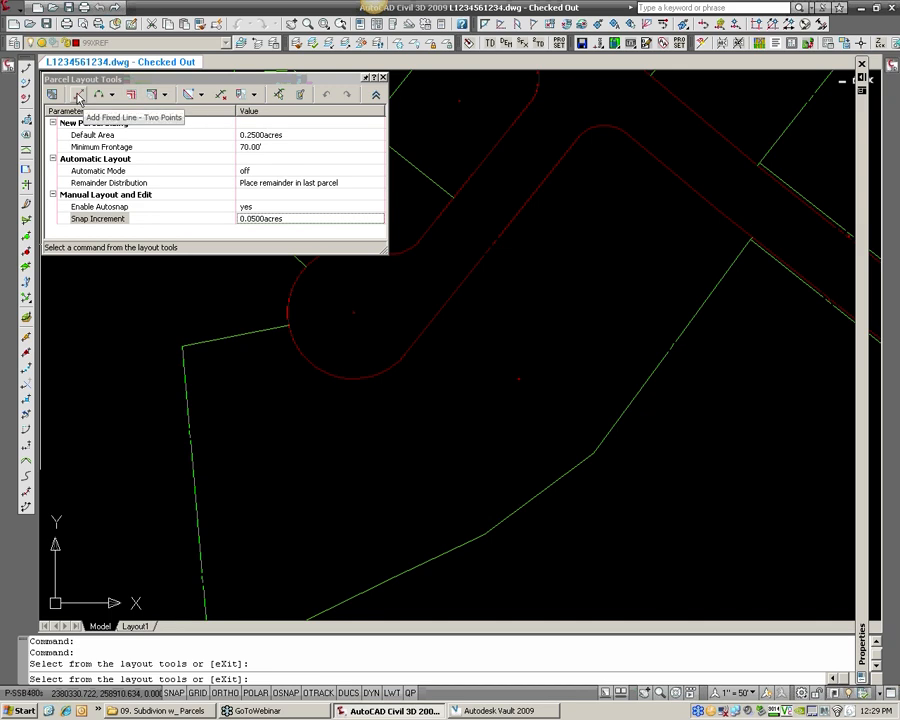
{"action": "left_click", "coordinate": [111, 95]}
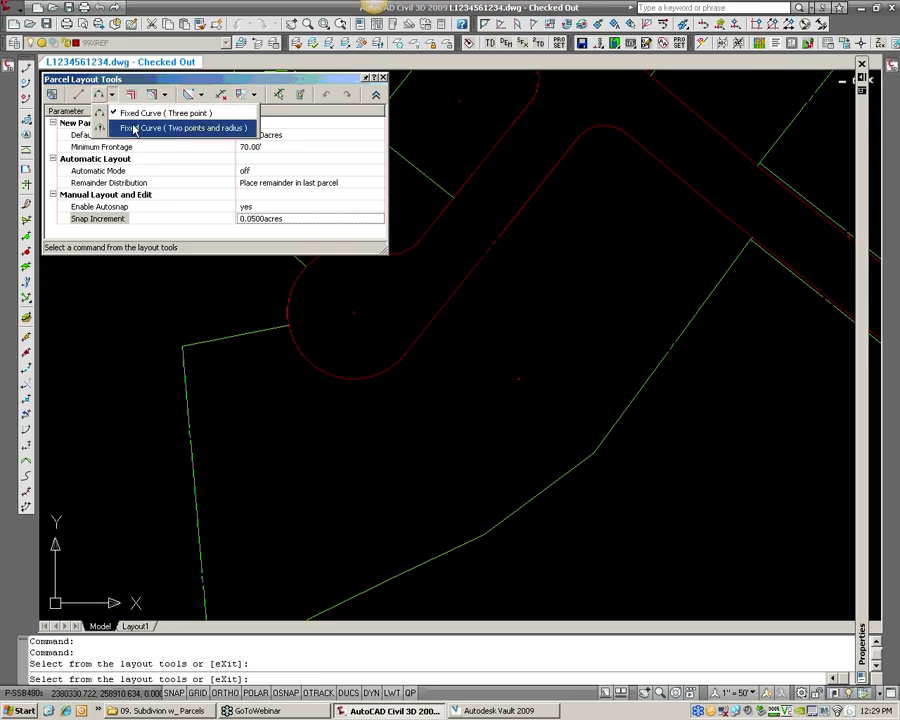
{"action": "left_click", "coordinate": [129, 82]}
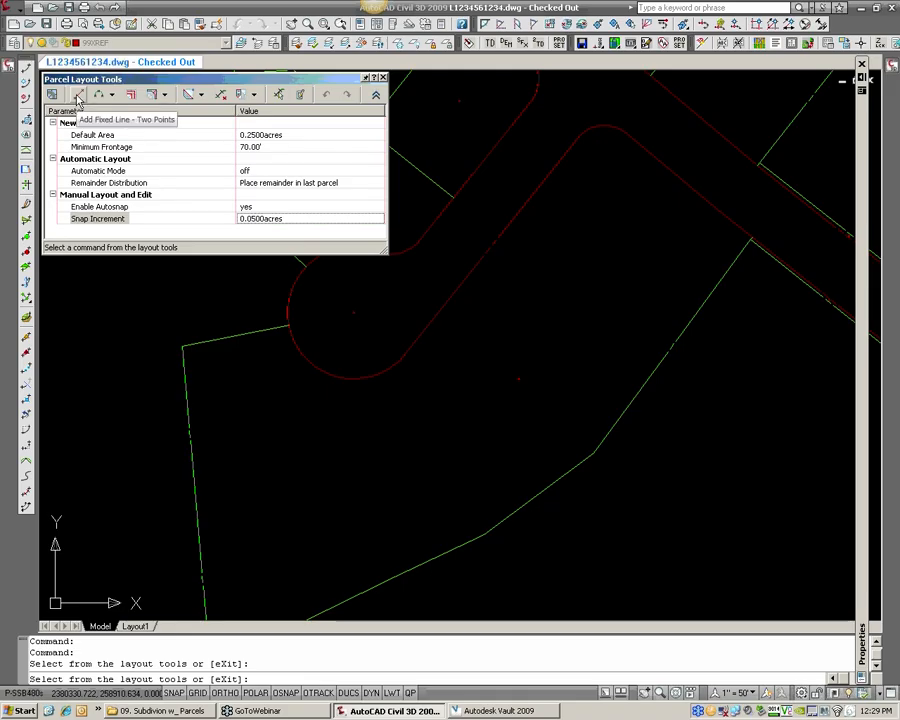
{"action": "left_click", "coordinate": [79, 95]}
{"action": "scroll", "coordinate": [386, 340], "scroll_direction": "down", "scroll_amount": 4}
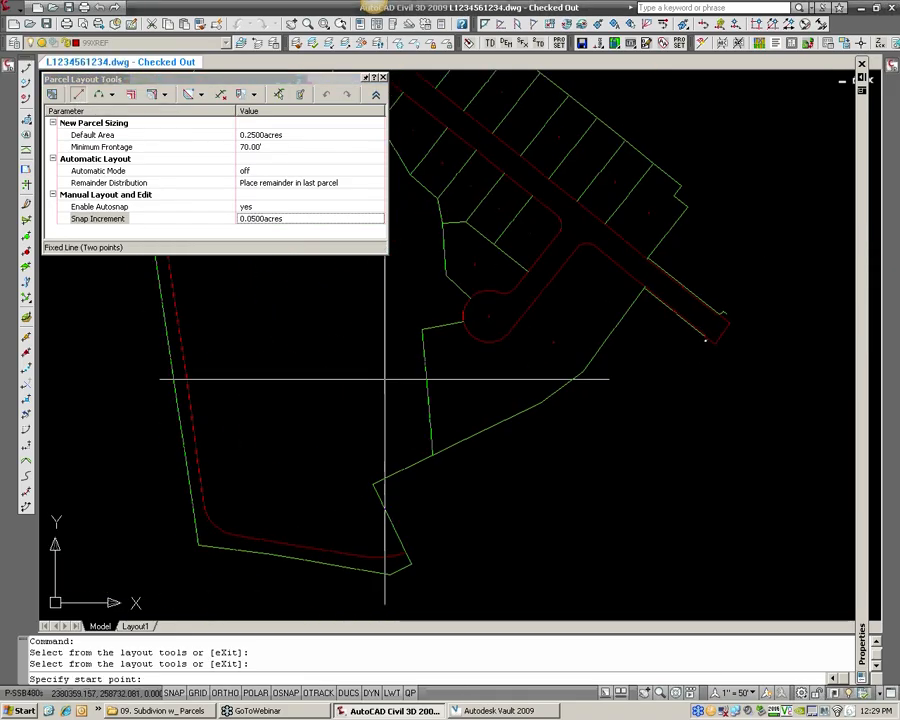
{"action": "type", "text": "end"}
{"action": "key", "text": "Return"}
{"action": "left_click", "coordinate": [202, 541]}
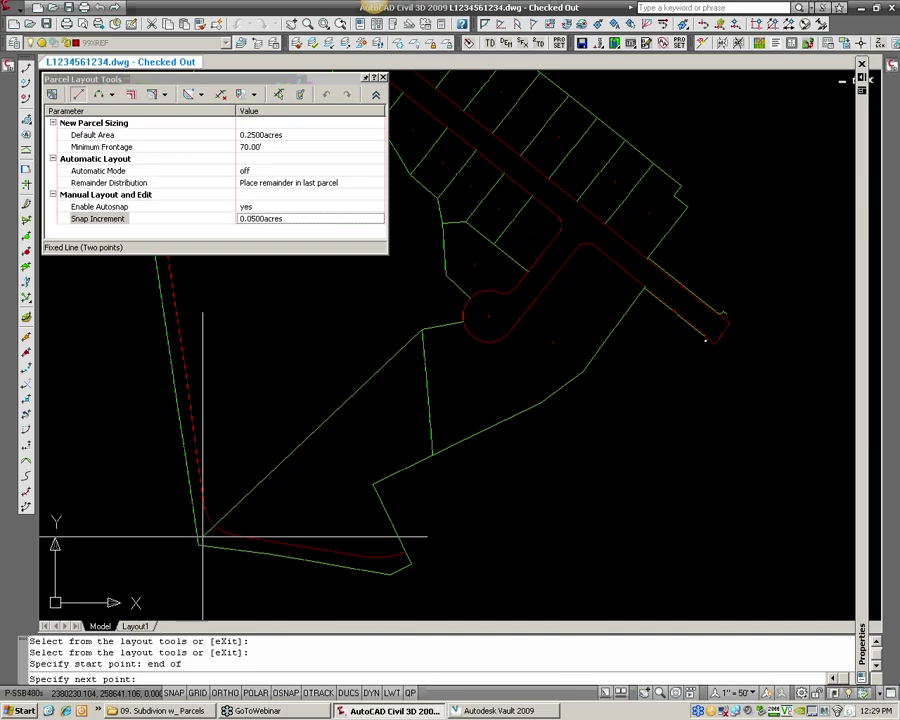
{"action": "type", "text": "end"}
{"action": "key", "text": "Return"}
{"action": "left_click", "coordinate": [410, 440]}
{"action": "scroll", "coordinate": [364, 422], "scroll_direction": "down", "scroll_amount": 3}
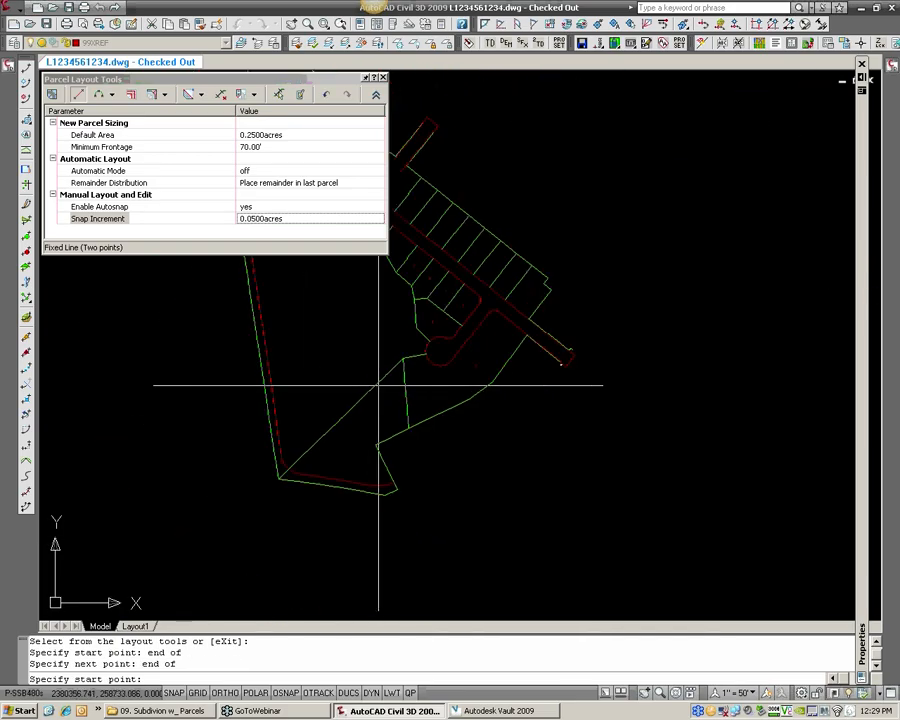
- Add a tangent-tangent lot line without curves from the southwest corner through a freehand interior point to the boundary bend farther north
{"action": "scroll", "coordinate": [344, 350], "scroll_direction": "up", "scroll_amount": 8}
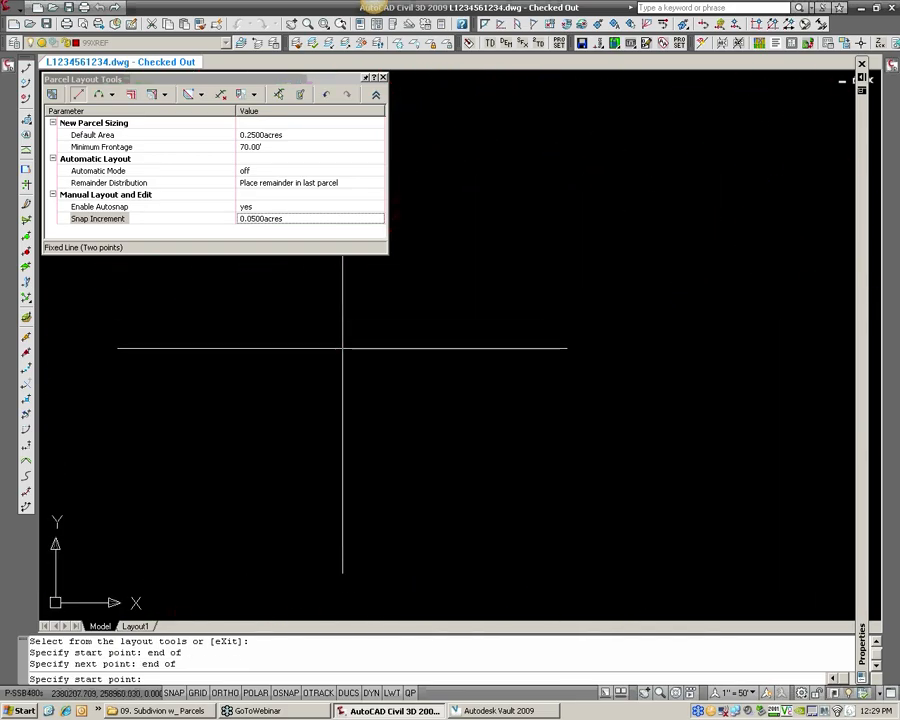
{"action": "scroll", "coordinate": [343, 348], "scroll_direction": "down", "scroll_amount": 4}
{"action": "scroll", "coordinate": [325, 300], "scroll_direction": "up", "scroll_amount": 2}
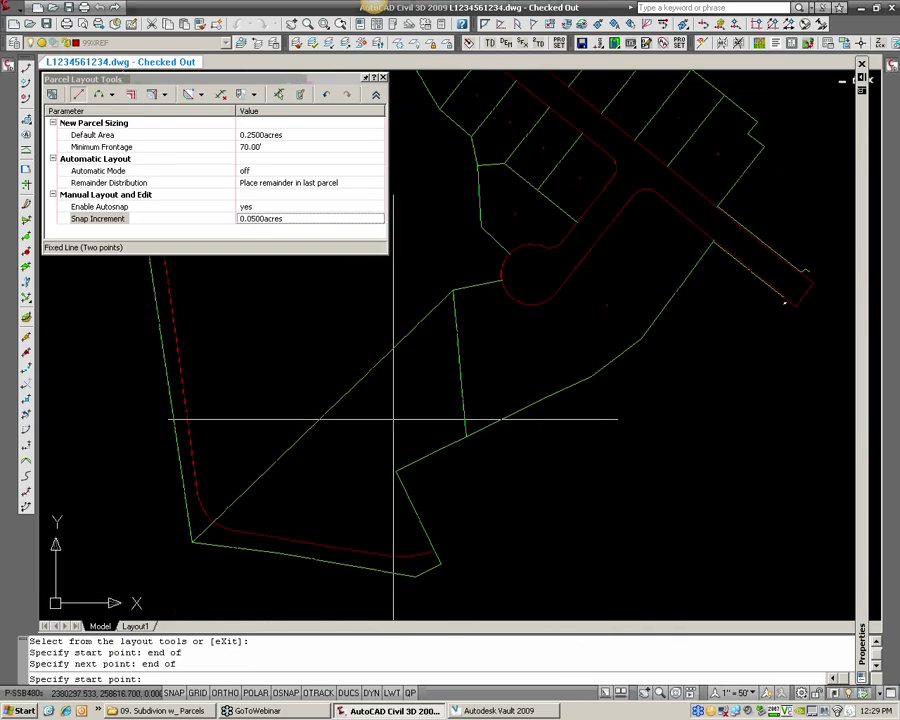
{"action": "left_click", "coordinate": [133, 95]}
{"action": "scroll", "coordinate": [370, 340], "scroll_direction": "up", "scroll_amount": 4}
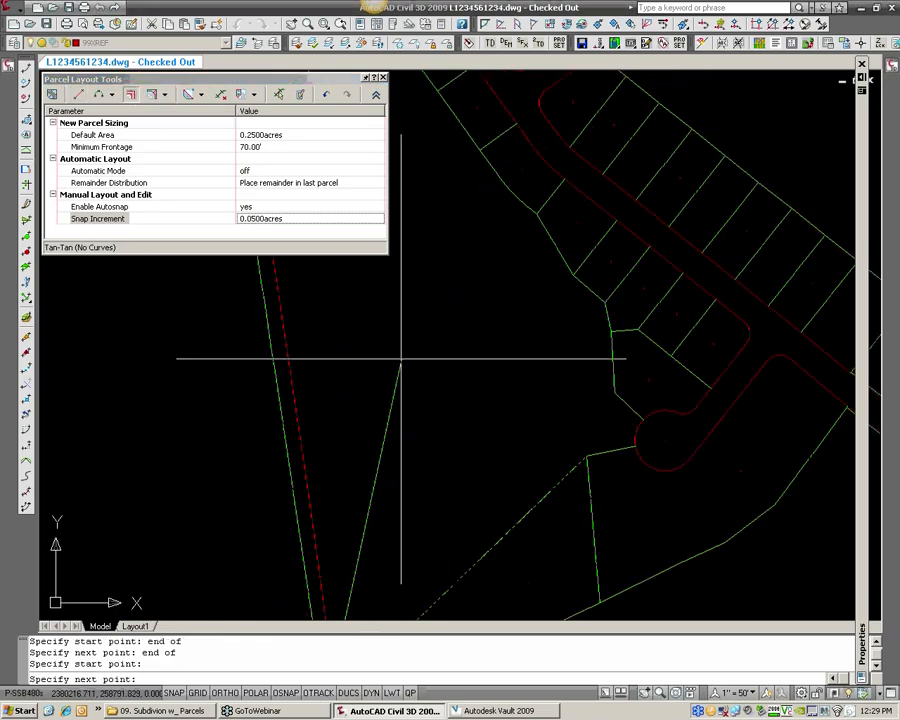
{"action": "left_click", "coordinate": [406, 364]}
{"action": "middle_click_drag", "start_coordinate": [372, 310], "coordinate": [502, 485]}
{"action": "type", "text": "end"}
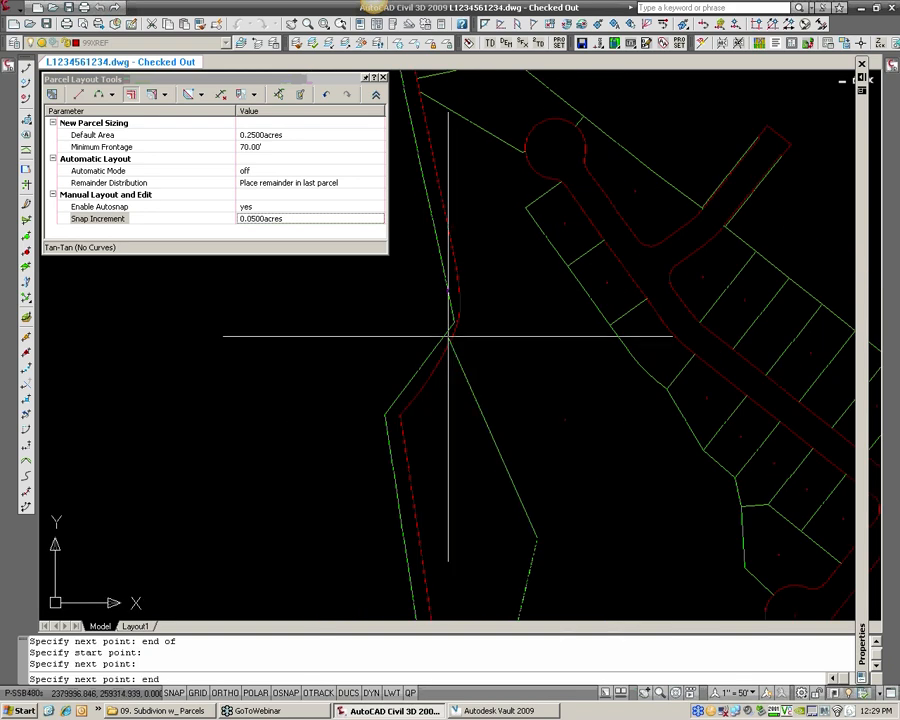
{"action": "key", "text": "Return"}
{"action": "left_click", "coordinate": [454, 326]}
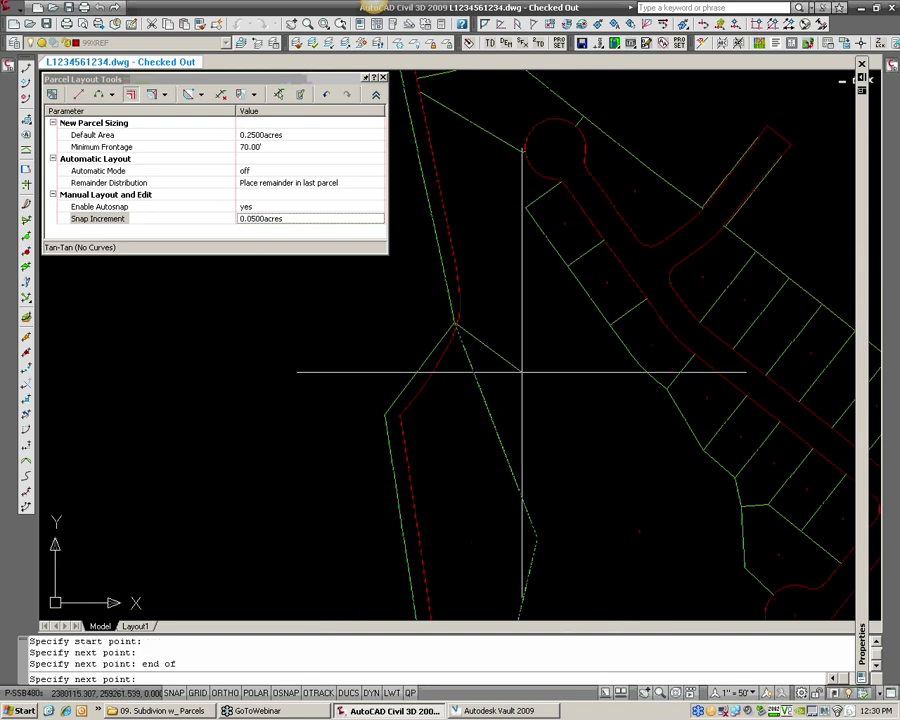
{"action": "key", "text": "Return"}
- Start Slide Angle - Create and choose the large undivided parcel southeast of the cul-de-sac street for subdivision
{"action": "scroll", "coordinate": [519, 372], "scroll_direction": "down", "scroll_amount": 4}
{"action": "middle_click_drag", "start_coordinate": [511, 442], "coordinate": [438, 350]}
{"action": "scroll", "coordinate": [466, 374], "scroll_direction": "up", "scroll_amount": 3}
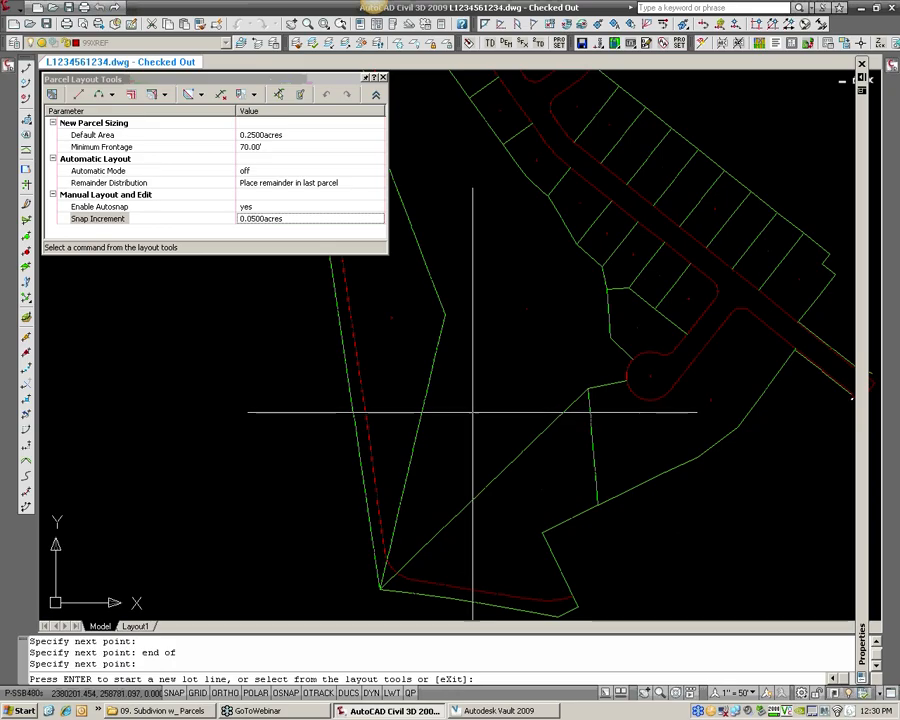
{"action": "left_click", "coordinate": [165, 95]}
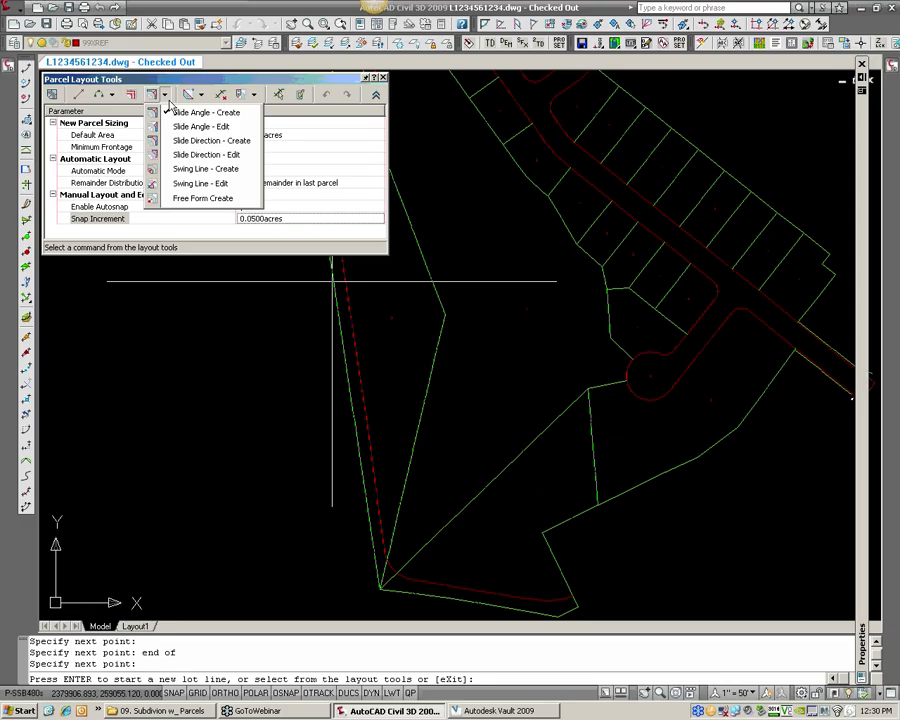
{"action": "left_click", "coordinate": [206, 113]}
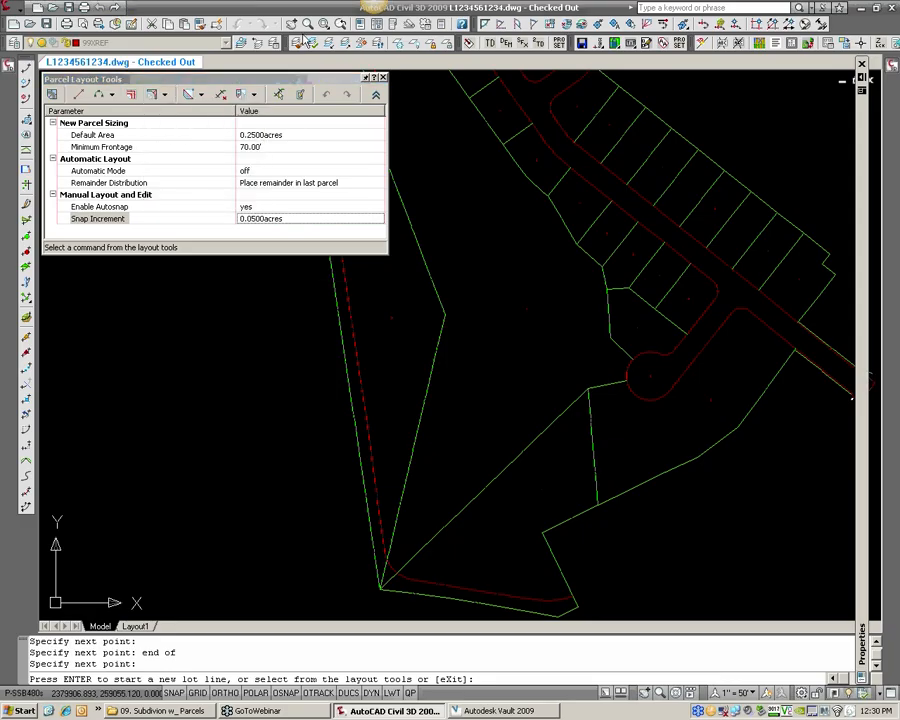
{"action": "left_click", "coordinate": [165, 95]}
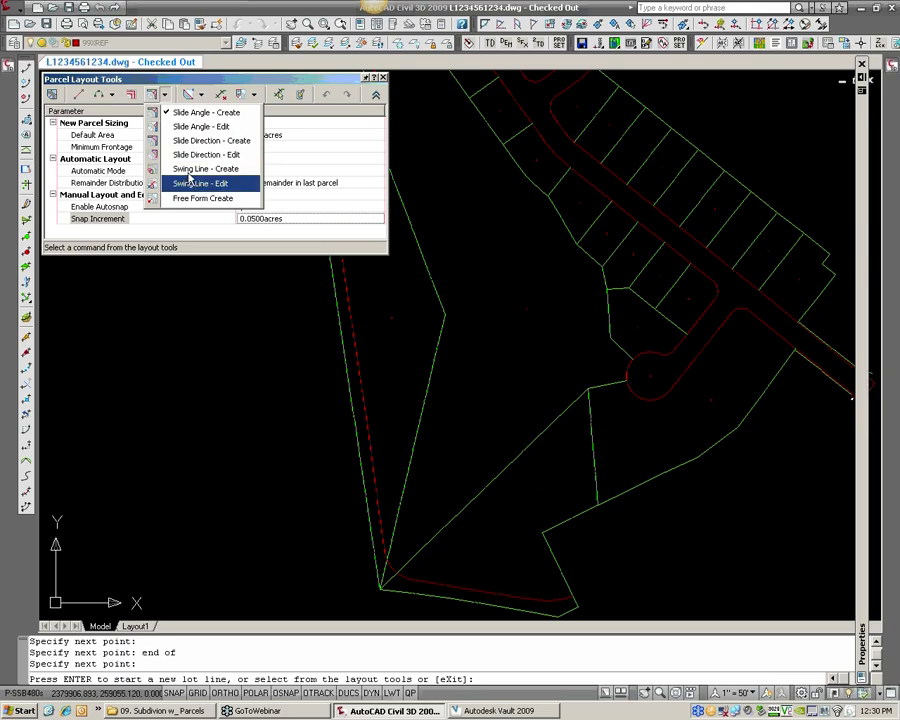
{"action": "left_click", "coordinate": [199, 113]}
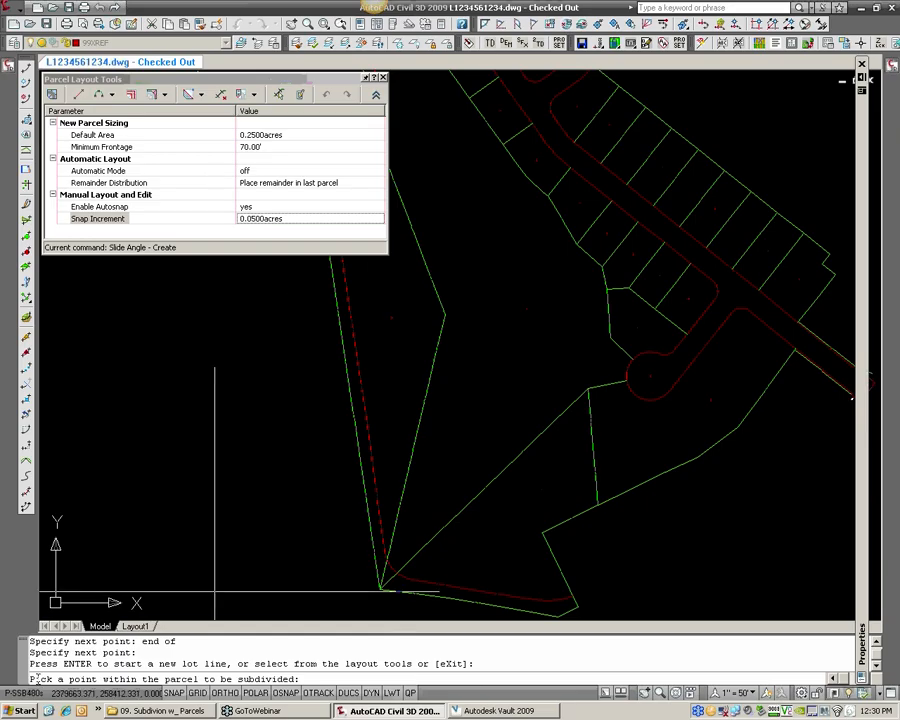
{"action": "middle_click_drag", "start_coordinate": [633, 441], "coordinate": [434, 331]}
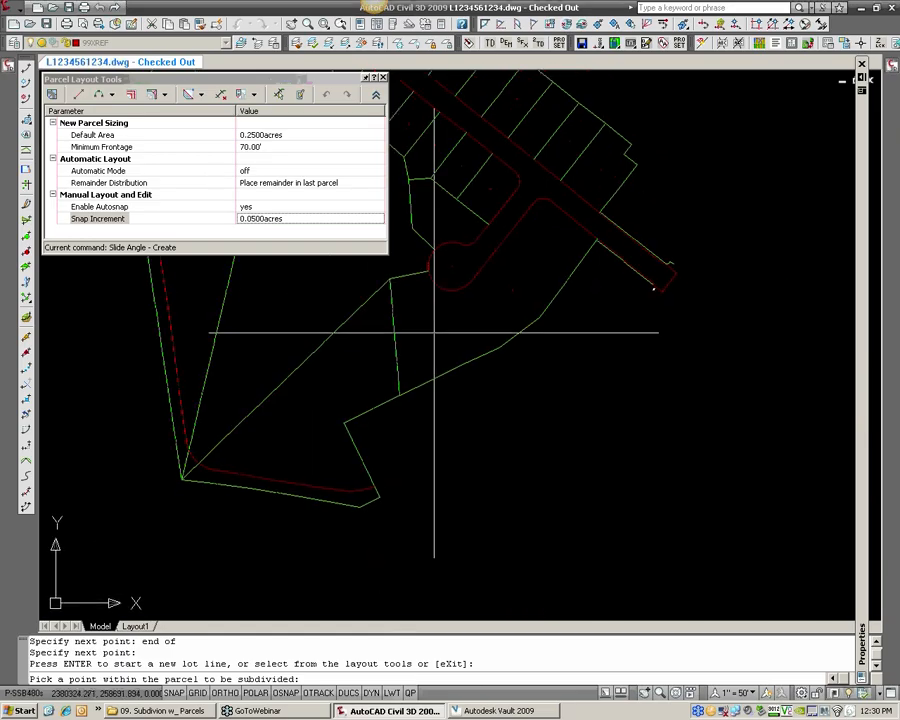
{"action": "scroll", "coordinate": [462, 313], "scroll_direction": "up", "scroll_amount": 2}
{"action": "middle_click_drag", "start_coordinate": [522, 272], "coordinate": [416, 405]}
{"action": "scroll", "coordinate": [416, 405], "scroll_direction": "up", "scroll_amount": 2}
{"action": "middle_click_drag", "start_coordinate": [454, 325], "coordinate": [452, 321]}
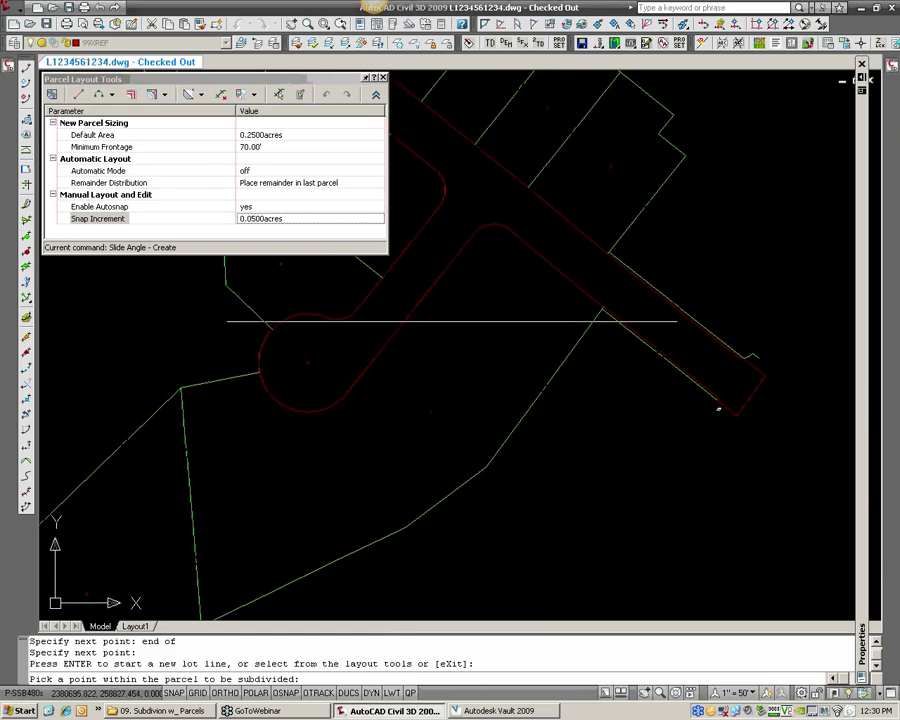
{"action": "left_click", "coordinate": [410, 424]}
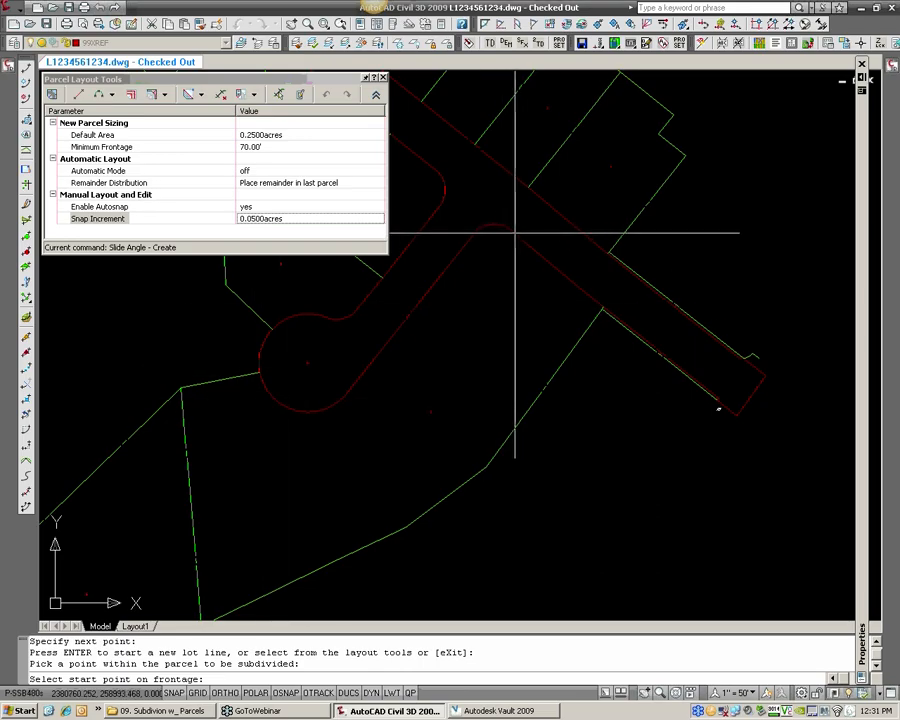
- Define the frontage from the east end of the street-corner curve to the endpoint of the lot line meeting the cul-de-sac's west side
{"action": "scroll", "coordinate": [515, 233], "scroll_direction": "up", "scroll_amount": 3}
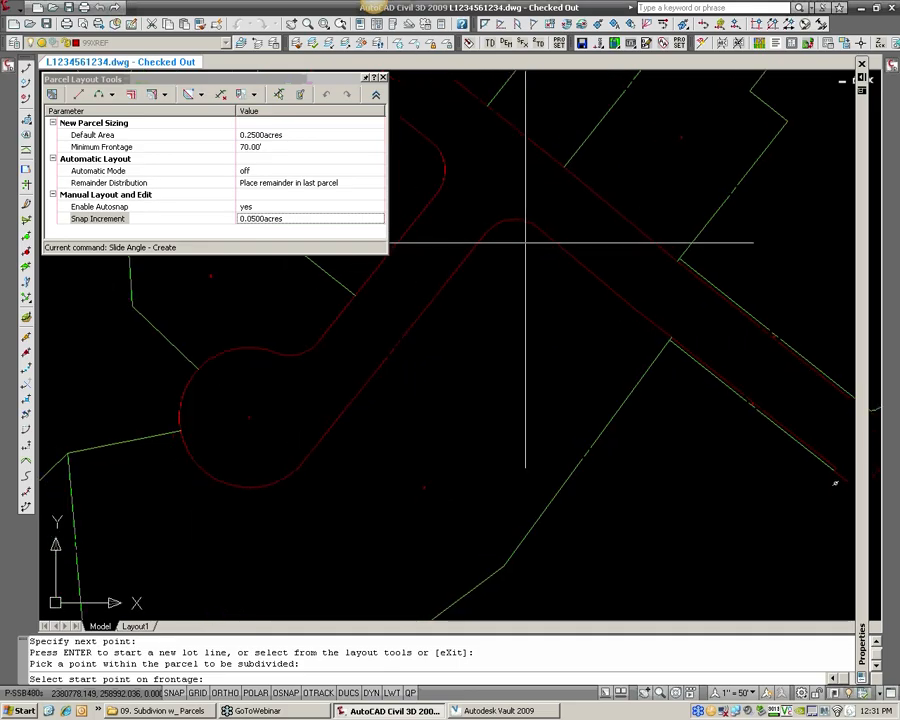
{"action": "type", "text": "end"}
{"action": "key", "text": "Return"}
{"action": "left_click", "coordinate": [541, 240]}
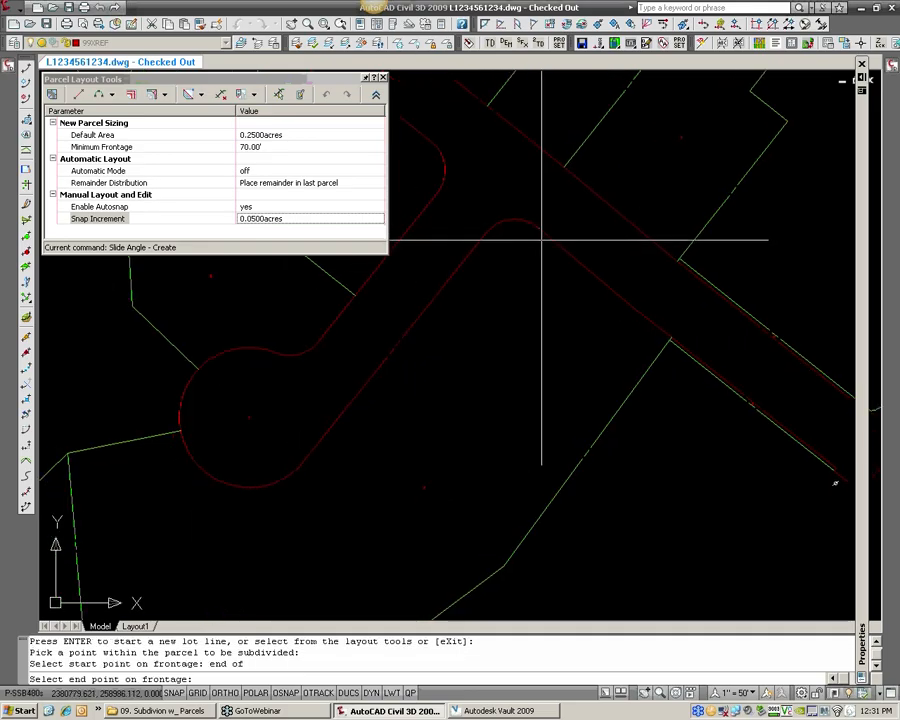
{"action": "scroll", "coordinate": [475, 240], "scroll_direction": "down", "scroll_amount": 2}
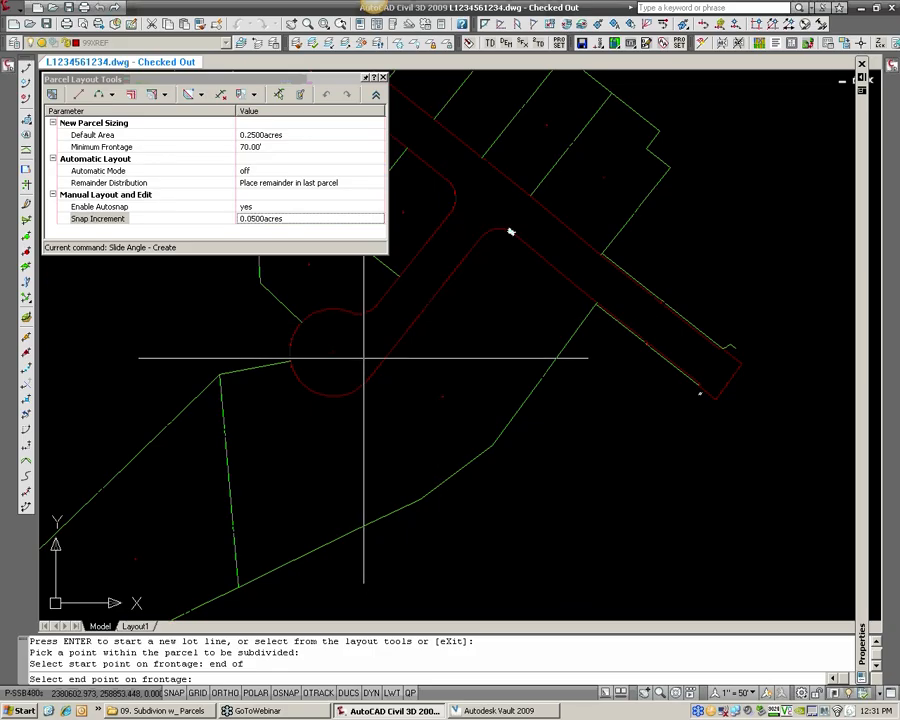
{"action": "scroll", "coordinate": [320, 383], "scroll_direction": "up", "scroll_amount": 1}
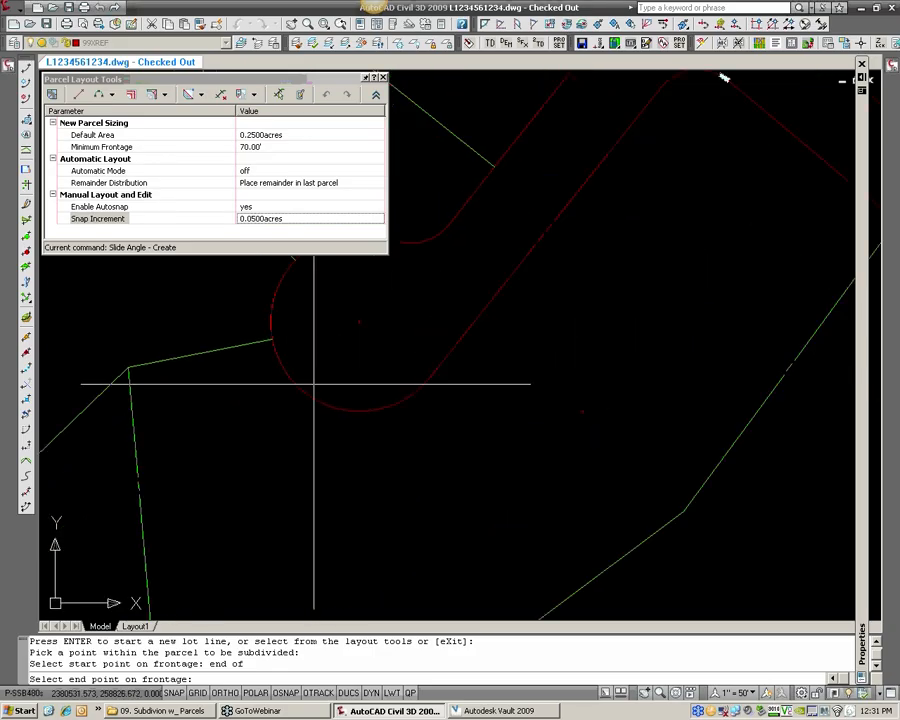
{"action": "scroll", "coordinate": [370, 378], "scroll_direction": "down", "scroll_amount": 1}
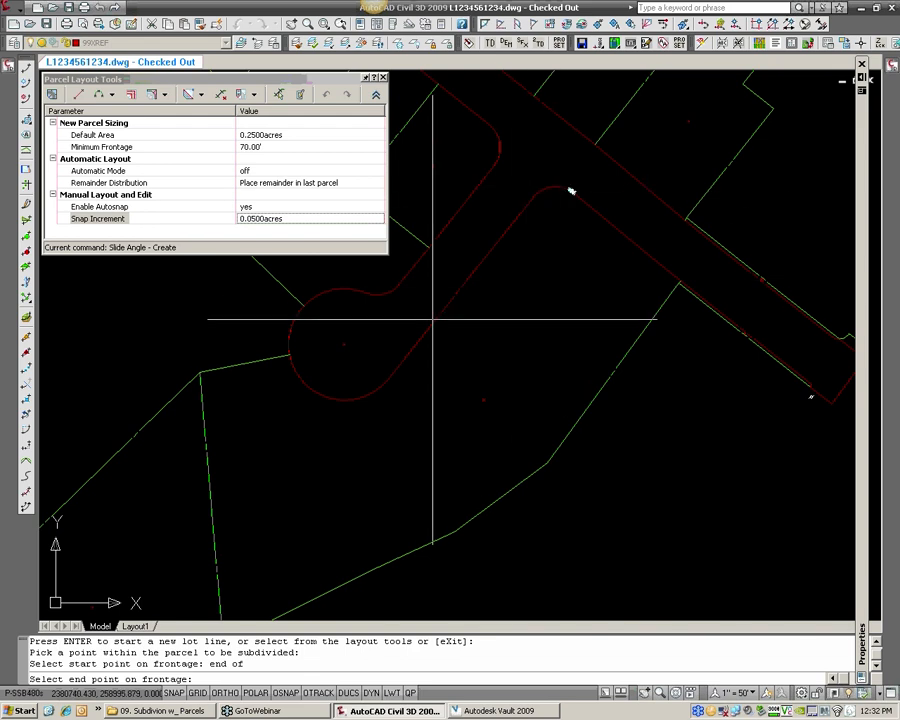
{"action": "scroll", "coordinate": [291, 366], "scroll_direction": "up", "scroll_amount": 2}
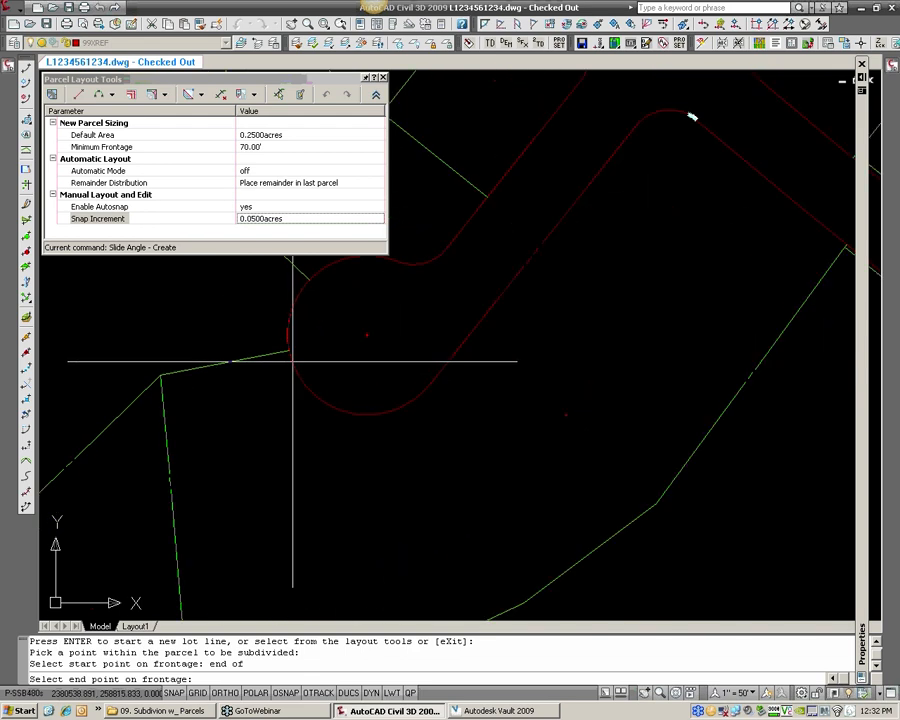
{"action": "type", "text": "end"}
{"action": "key", "text": "Return"}
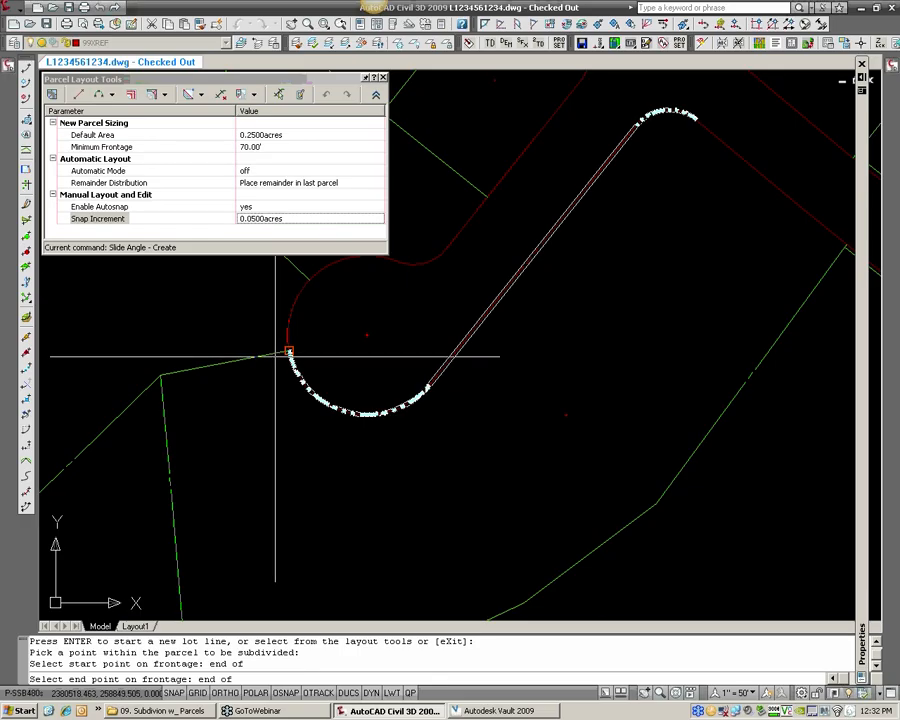
{"action": "left_click", "coordinate": [288, 352]}
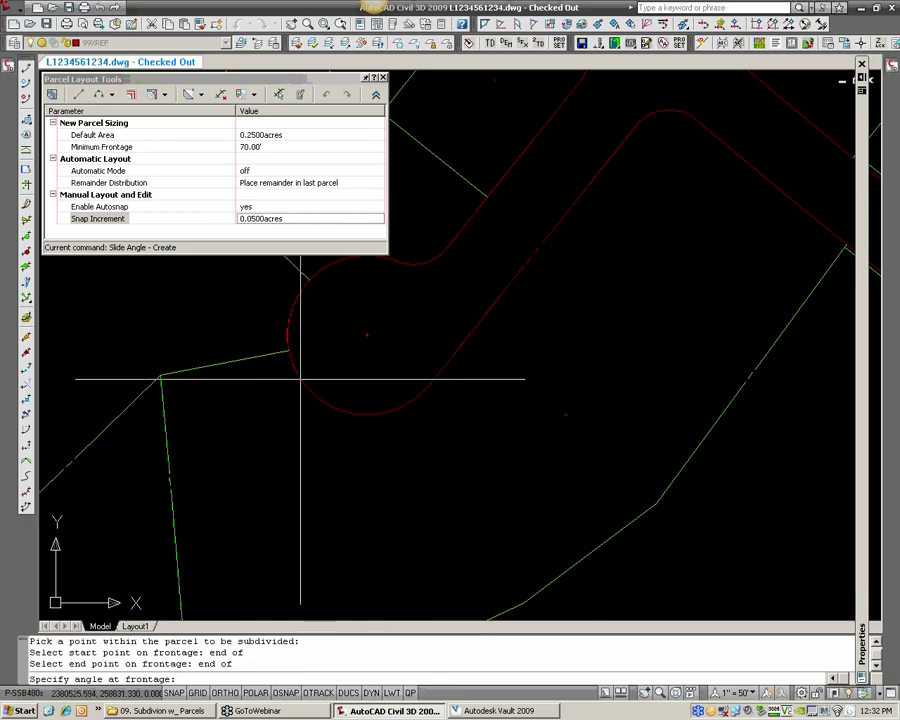
- Create the first lot at the street corner with a frontage angle of 90 and the default area of 0.25 acres
{"action": "scroll", "coordinate": [300, 378], "scroll_direction": "down", "scroll_amount": 2}
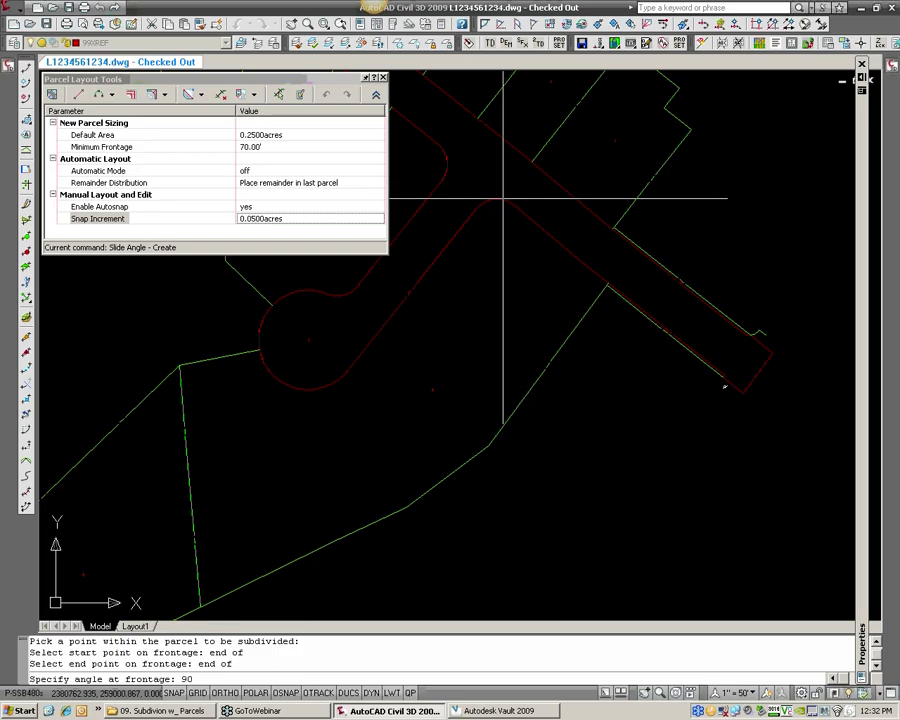
{"action": "key", "text": "Return"}
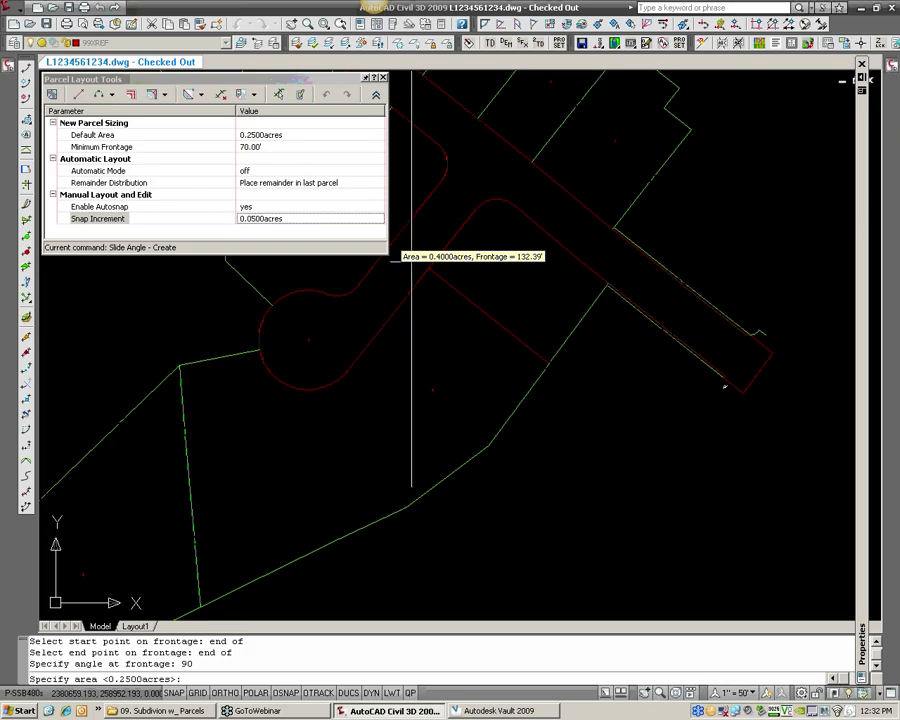
{"action": "scroll", "coordinate": [478, 273], "scroll_direction": "up", "scroll_amount": 3}
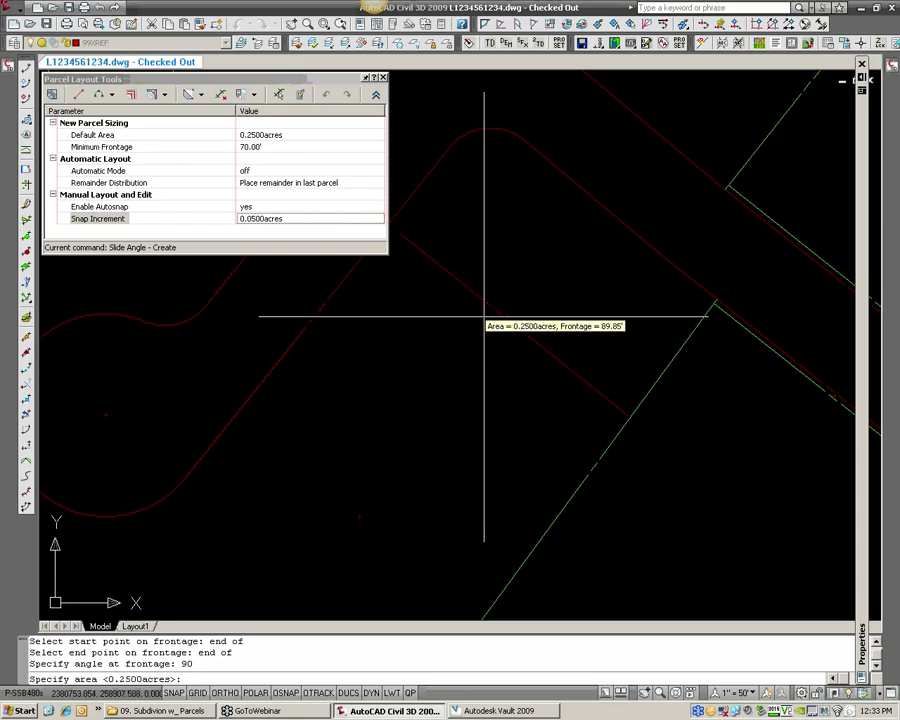
{"action": "scroll", "coordinate": [494, 304], "scroll_direction": "down", "scroll_amount": 3}
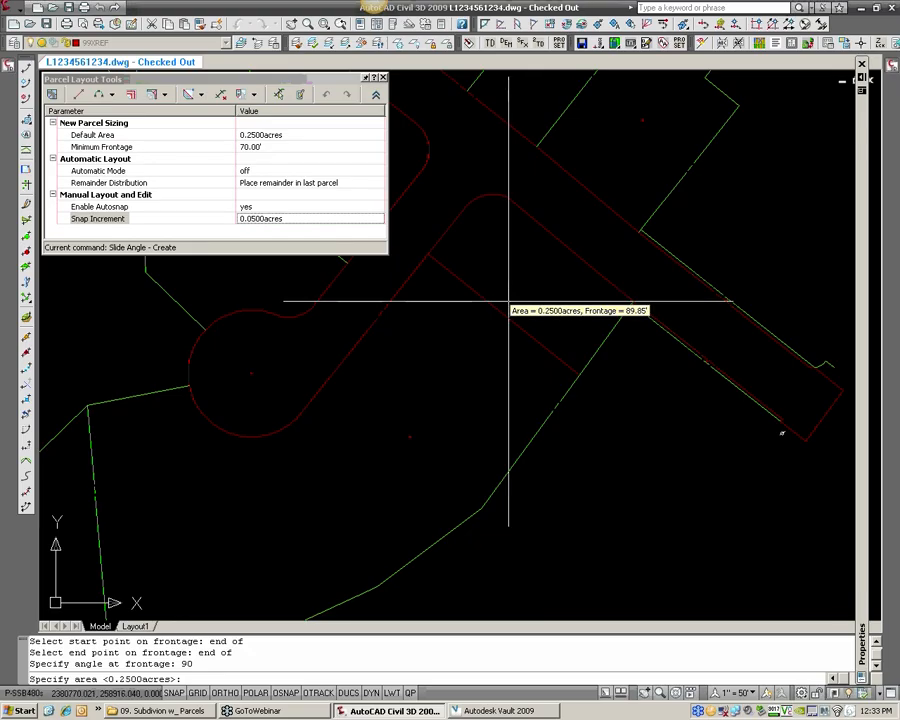
{"action": "scroll", "coordinate": [510, 300], "scroll_direction": "up", "scroll_amount": 2}
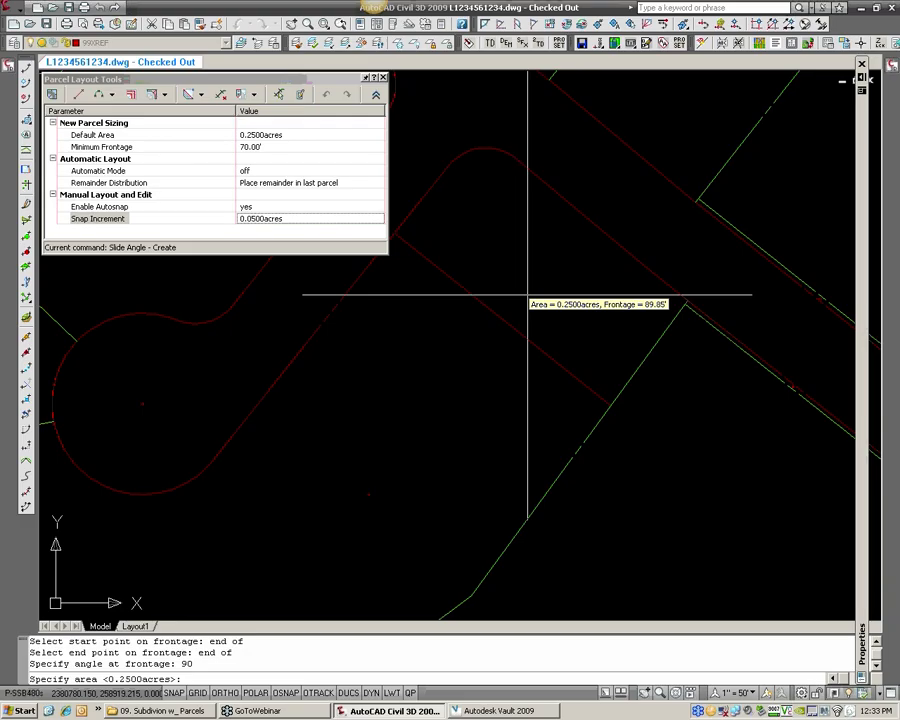
{"action": "left_click", "coordinate": [527, 294]}
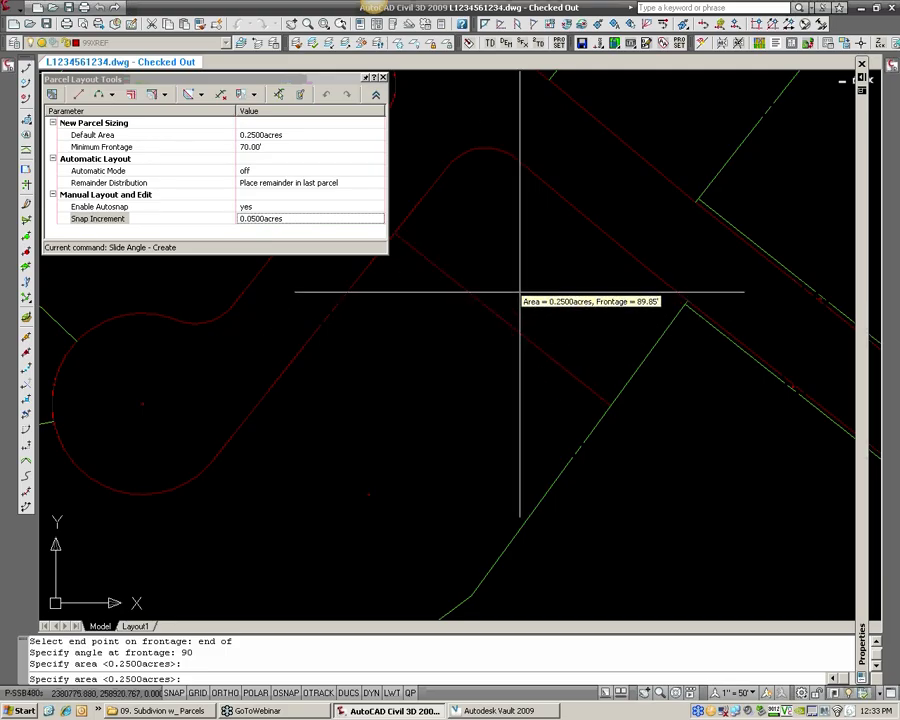
{"action": "key", "text": "Return"}
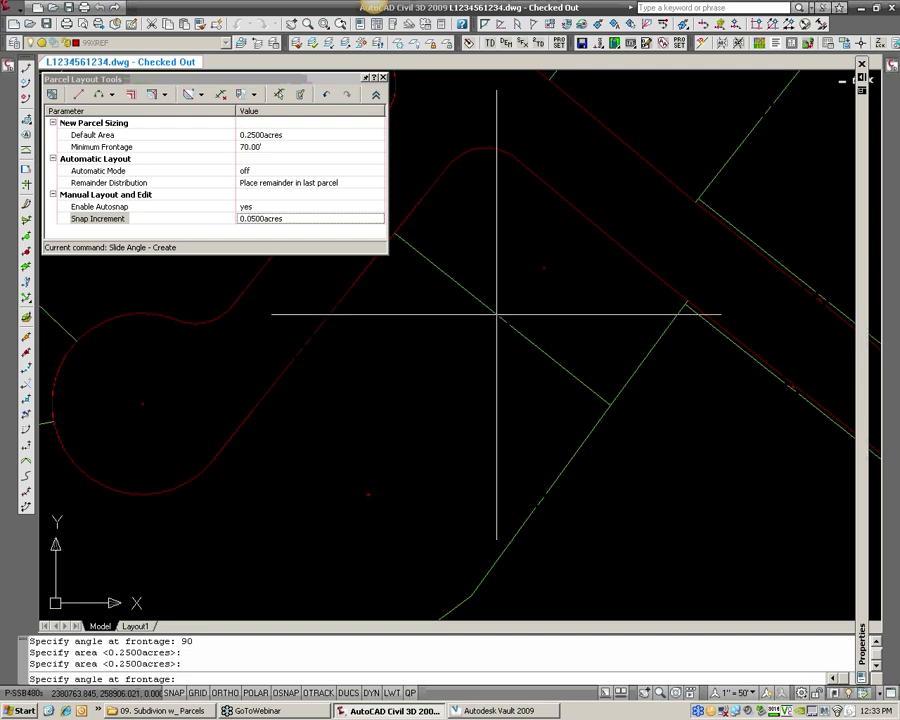
{"action": "scroll", "coordinate": [490, 314], "scroll_direction": "down", "scroll_amount": 2}
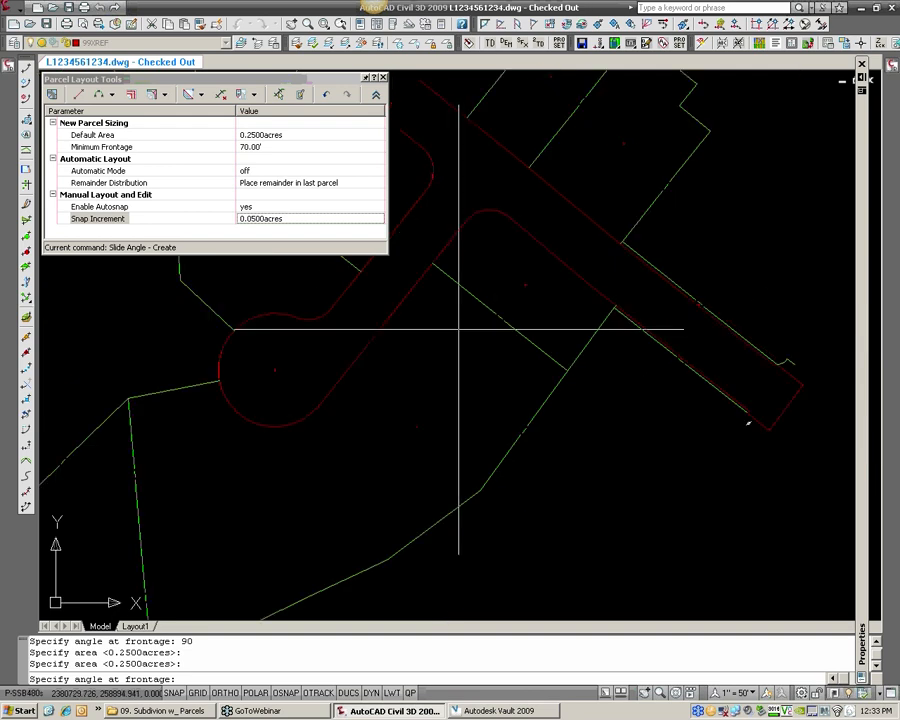
- Create the second lot along the cul-de-sac street with a frontage angle of 90 and an area of 0.4 acres
{"action": "middle_click_drag", "start_coordinate": [432, 334], "coordinate": [507, 290]}
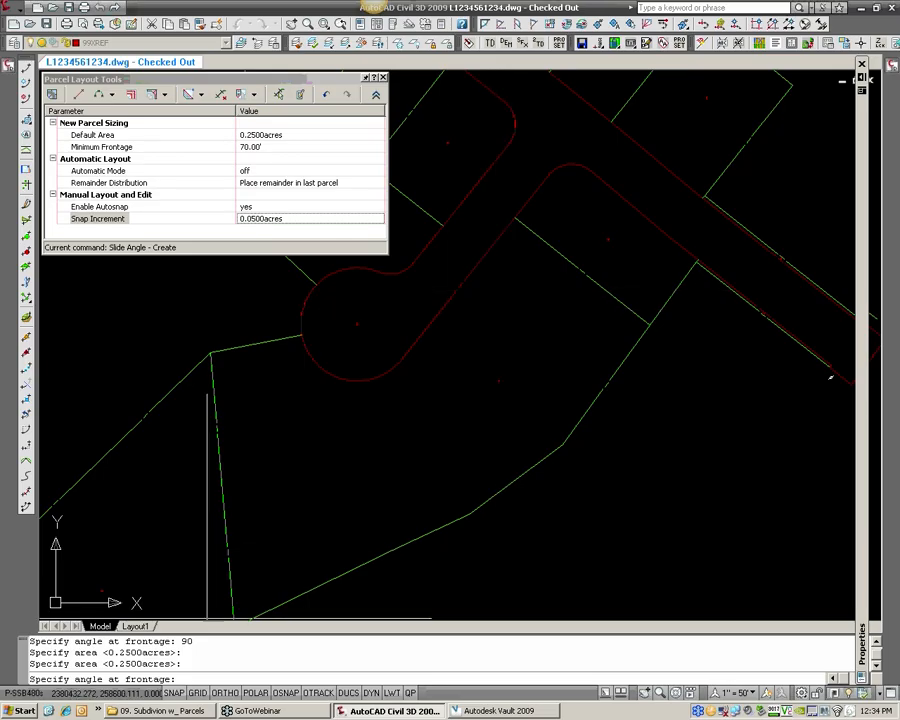
{"action": "key", "text": "Return"}
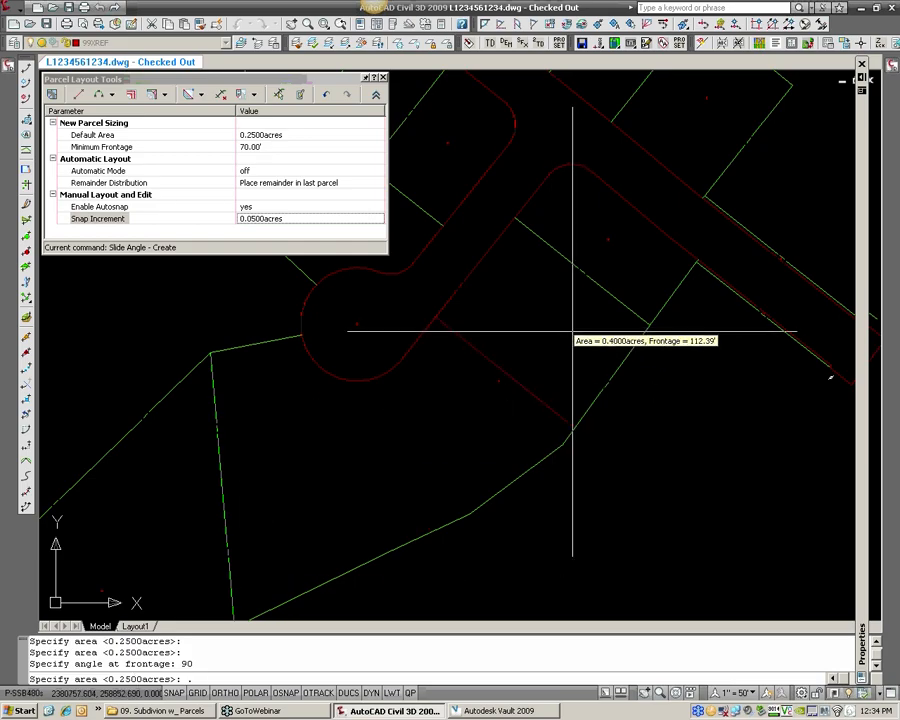
{"action": "key", "text": "Return"}
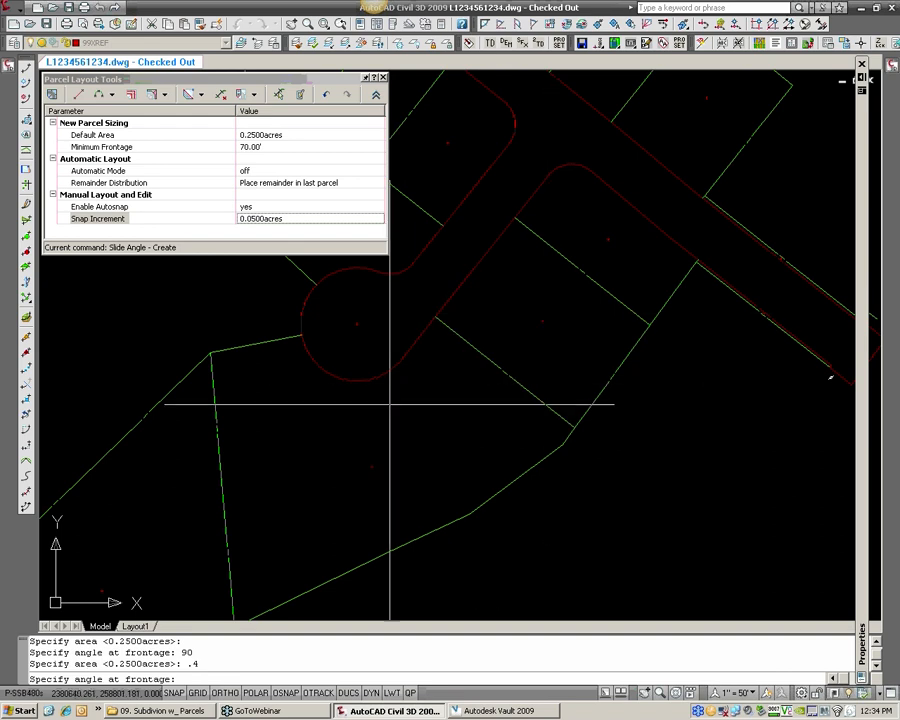
- Create the third lot, fronting the cul-de-sac bulb, with a frontage angle of 90 and 0.4 acres, and exit the layout tools
{"action": "middle_click_drag", "start_coordinate": [382, 426], "coordinate": [487, 381]}
{"action": "type", "text": "90"}
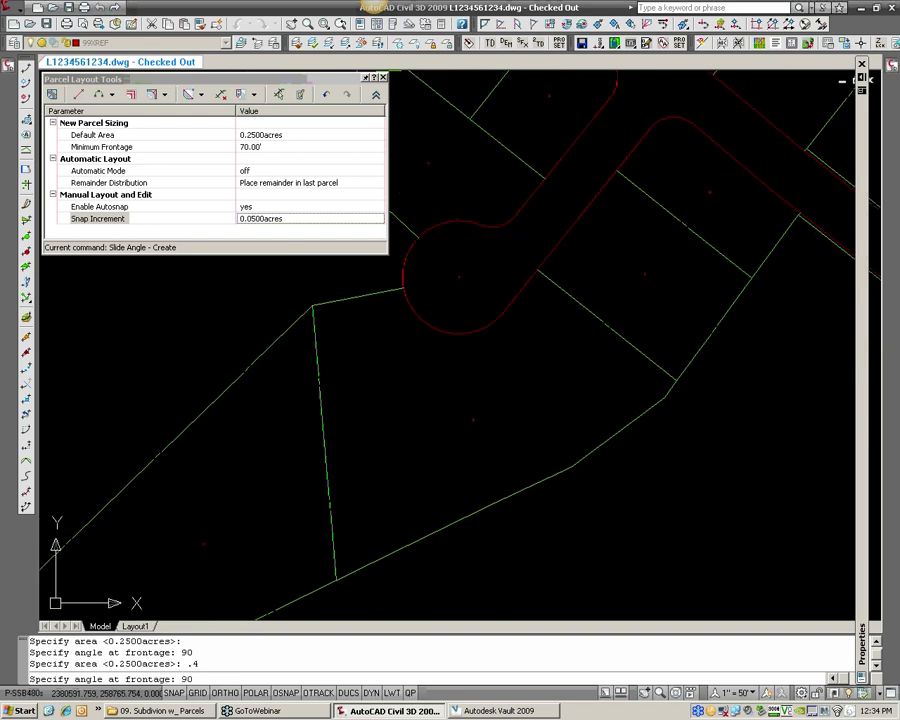
{"action": "key", "text": "Return"}
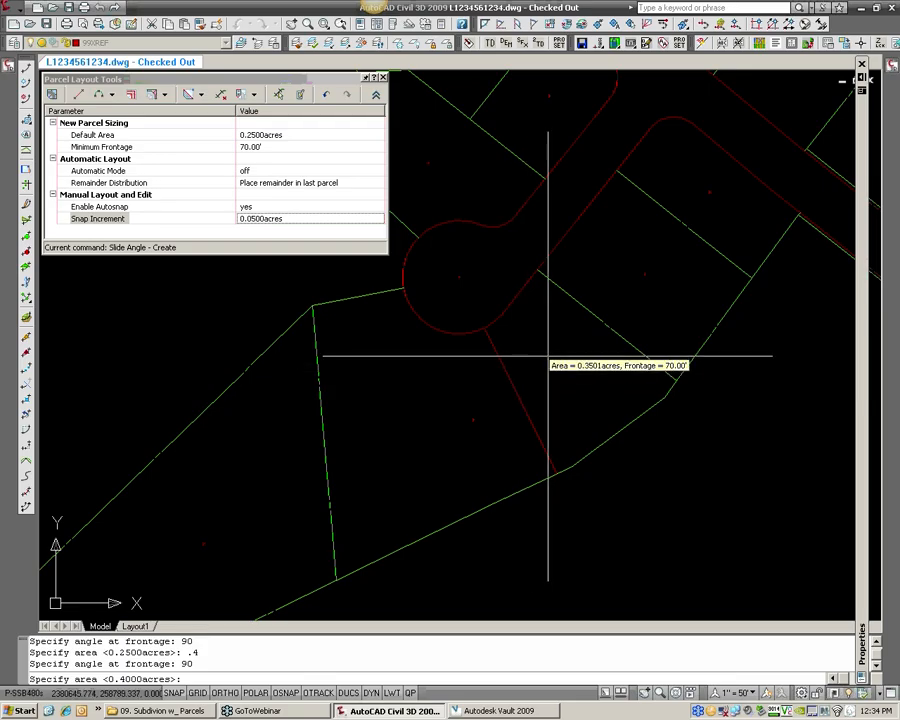
{"action": "scroll", "coordinate": [547, 355], "scroll_direction": "up", "scroll_amount": 2}
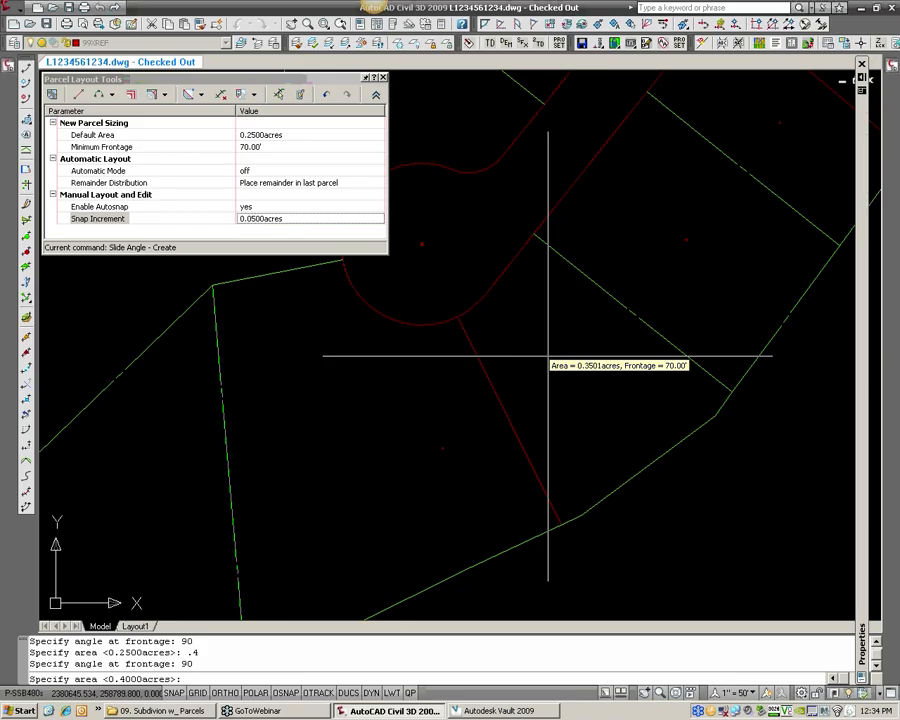
{"action": "key", "text": "Return"}
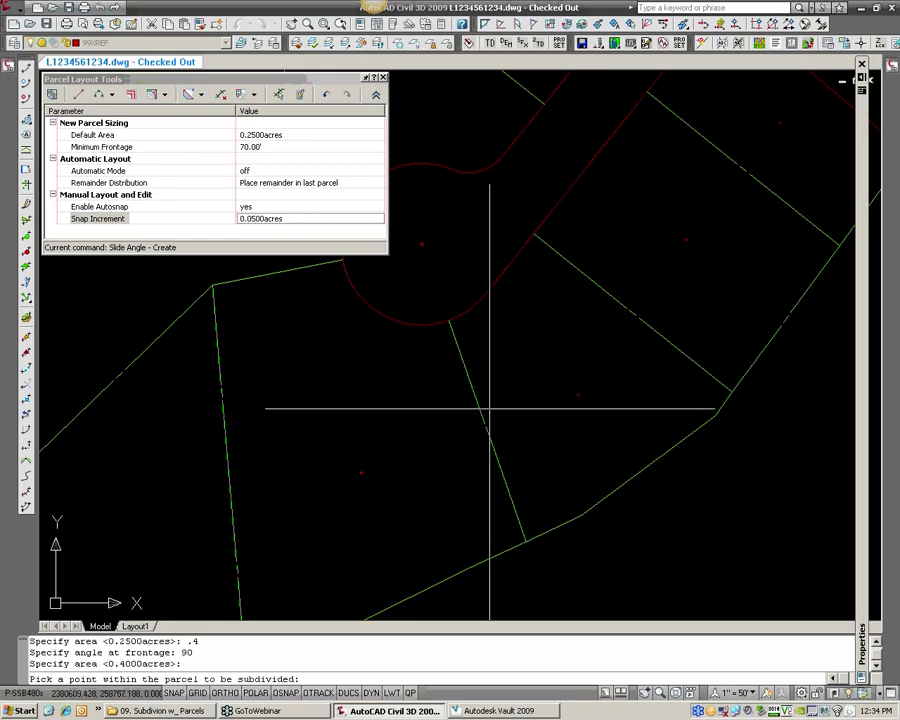
{"action": "middle_click_drag", "start_coordinate": [400, 406], "coordinate": [455, 393]}
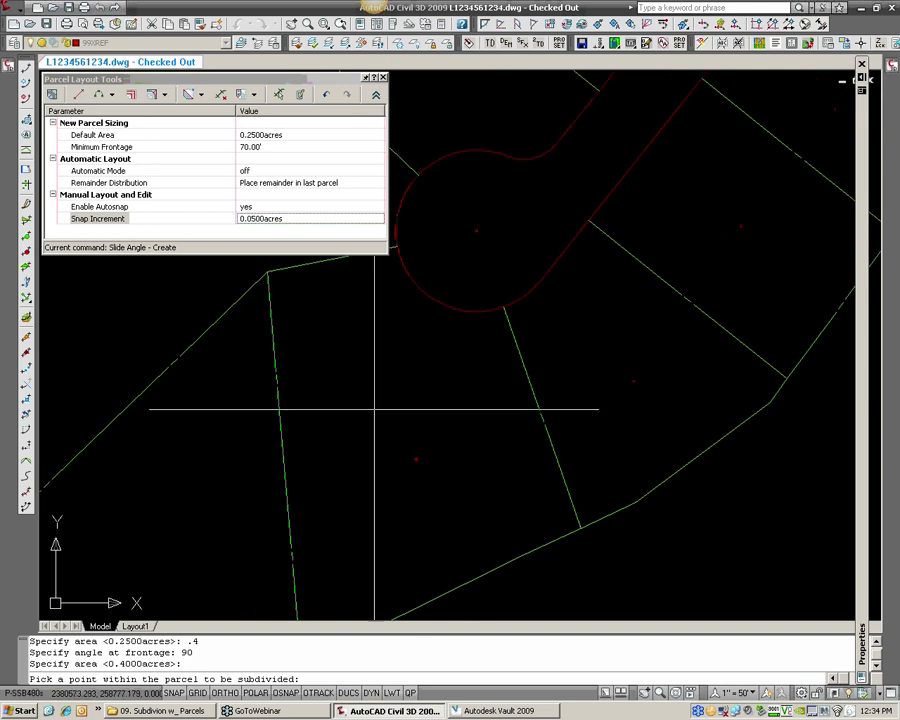
{"action": "scroll", "coordinate": [387, 416], "scroll_direction": "down", "scroll_amount": 2}
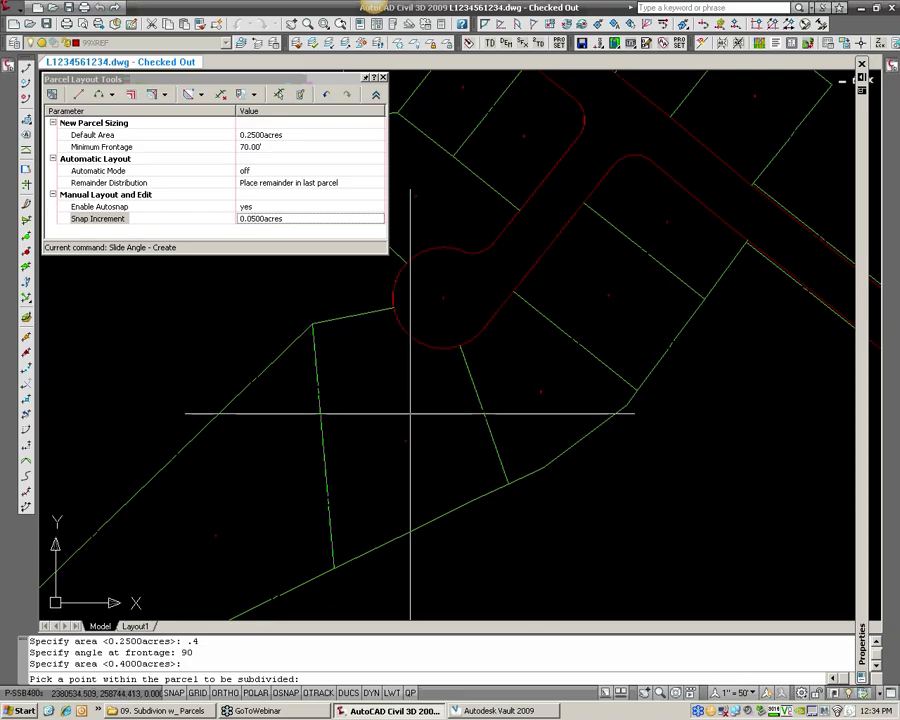
{"action": "key", "text": "Escape"}
{"action": "scroll", "coordinate": [409, 410], "scroll_direction": "up", "scroll_amount": 1}
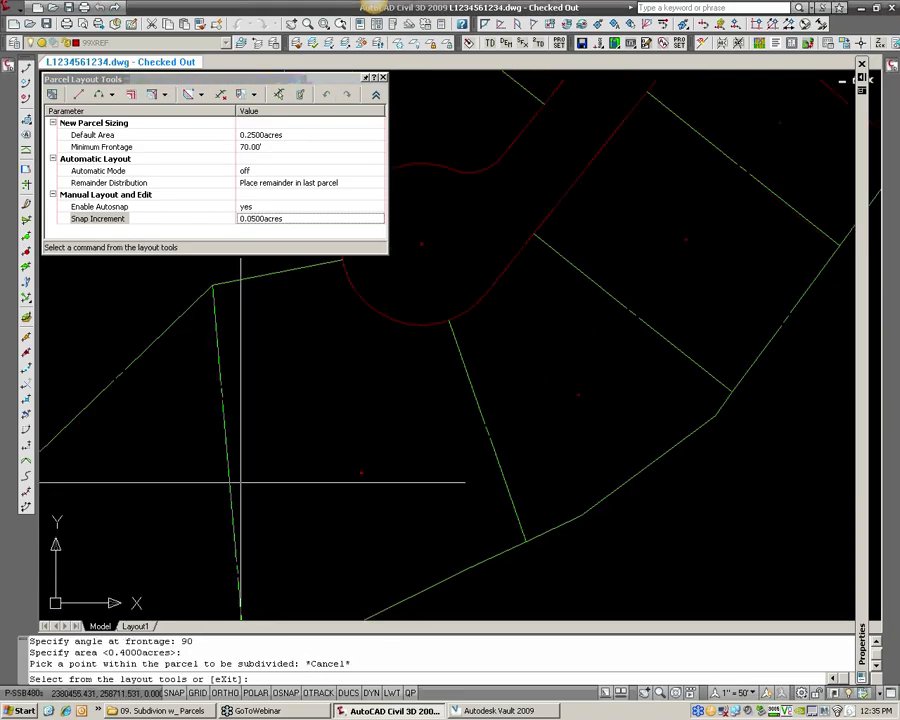
{"action": "middle_click_drag", "start_coordinate": [398, 399], "coordinate": [266, 474]}
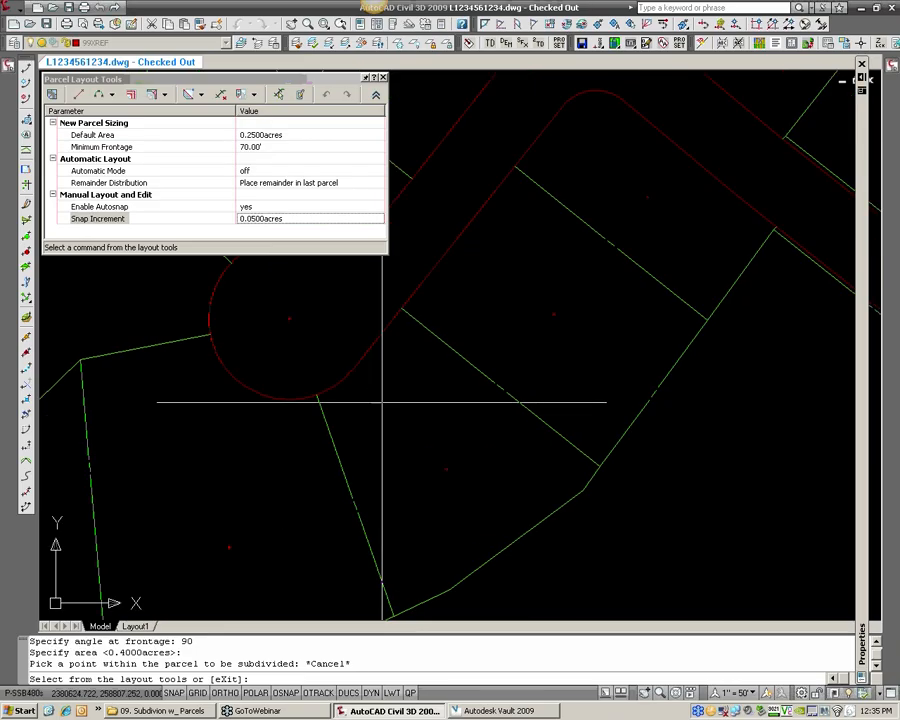
{"action": "scroll", "coordinate": [382, 402], "scroll_direction": "down", "scroll_amount": 1}
{"action": "type", "text": "x"}
{"action": "key", "text": "Return"}
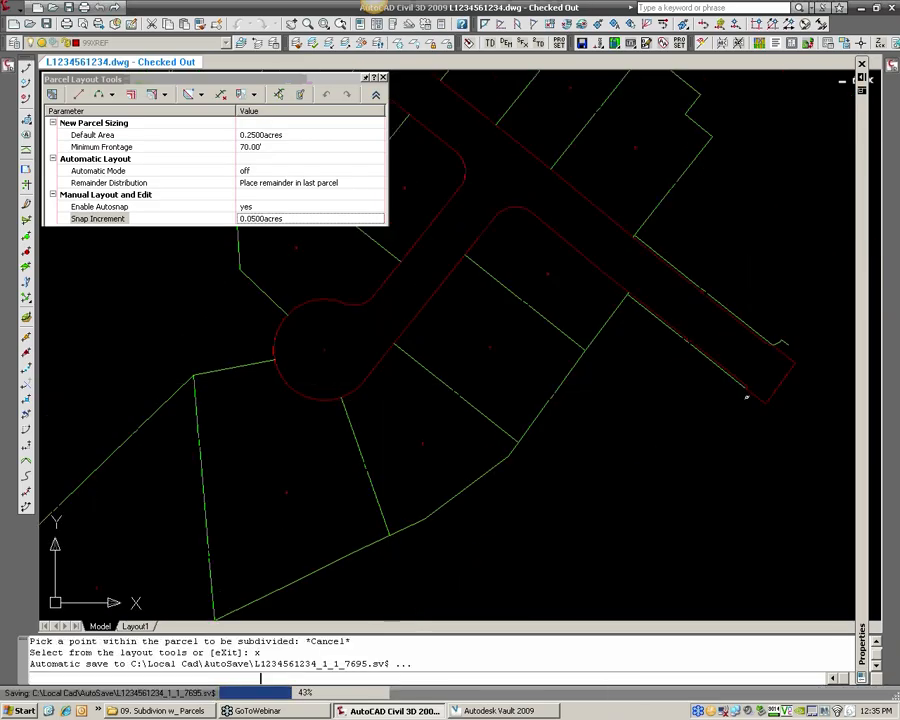
- Select the slide-angle lot line meeting the cul-de-sac bulb and examine its frontage grip up close
{"action": "left_click", "coordinate": [349, 419]}
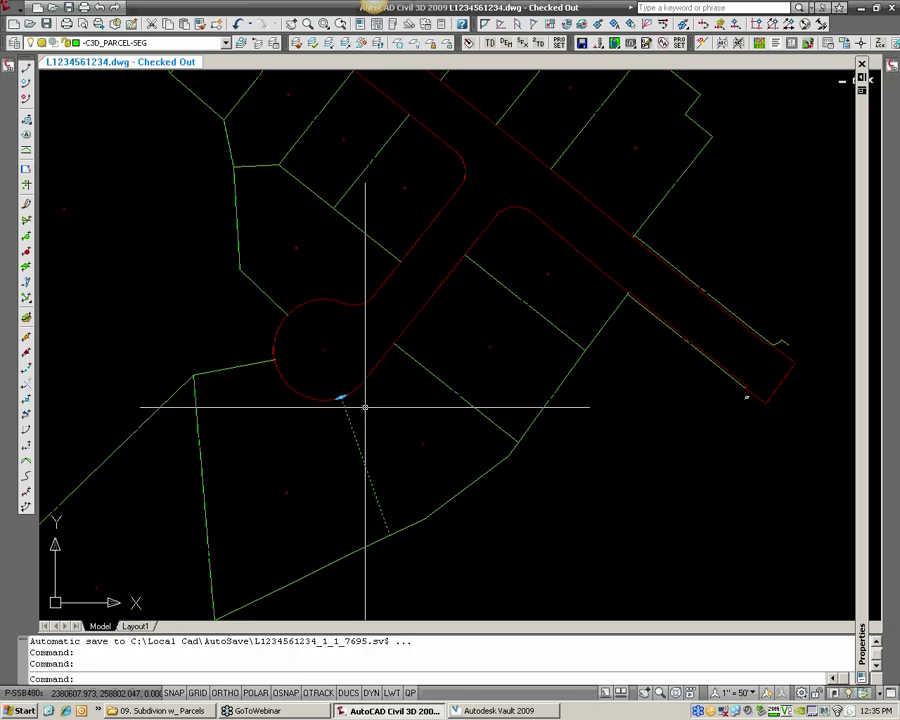
{"action": "scroll", "coordinate": [365, 407], "scroll_direction": "up", "scroll_amount": 2}
{"action": "middle_click_drag", "start_coordinate": [340, 432], "coordinate": [433, 362]}
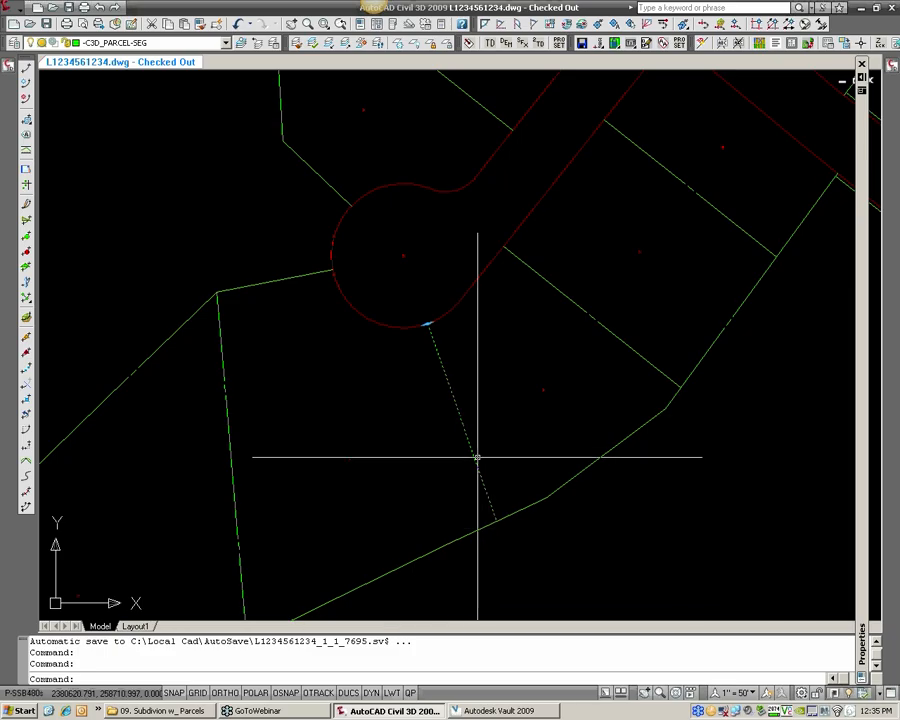
{"action": "scroll", "coordinate": [428, 324], "scroll_direction": "up", "scroll_amount": 4}
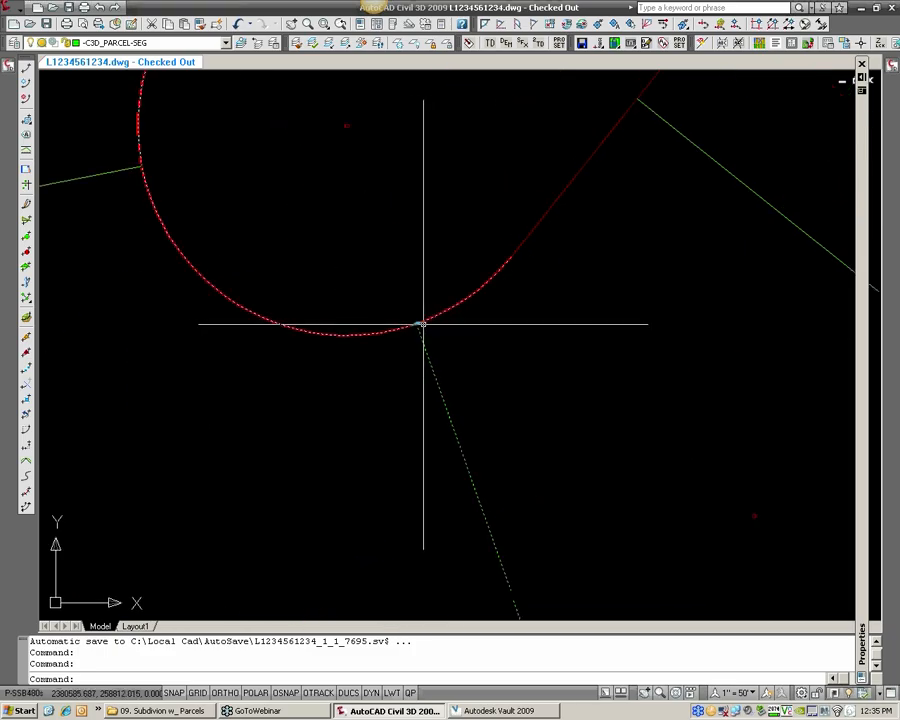
{"action": "scroll", "coordinate": [416, 322], "scroll_direction": "up", "scroll_amount": 2}
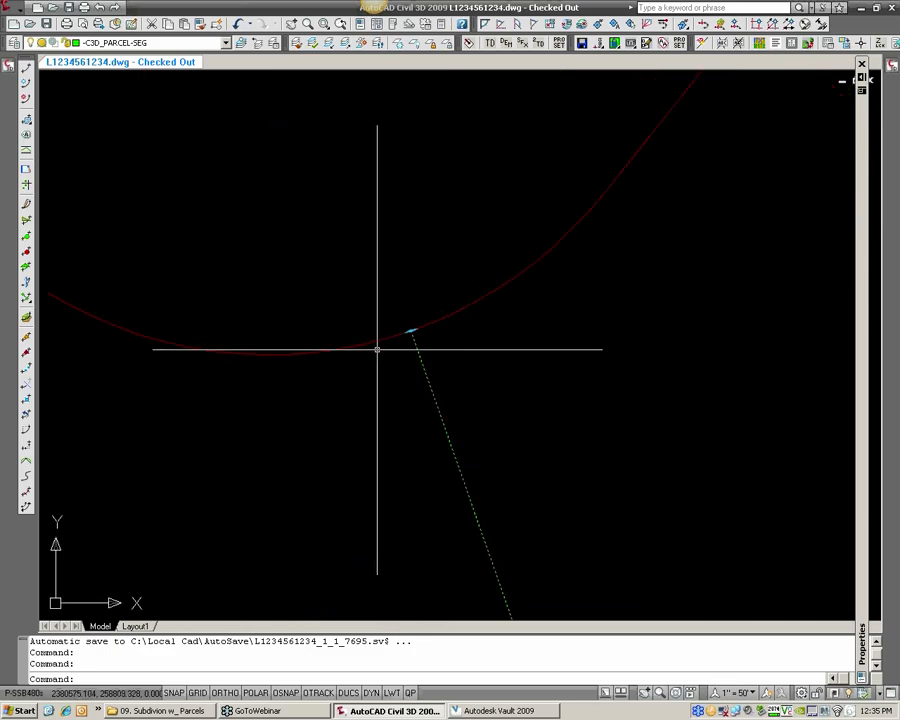
{"action": "scroll", "coordinate": [390, 346], "scroll_direction": "down", "scroll_amount": 5}
{"action": "key", "text": "Escape"}
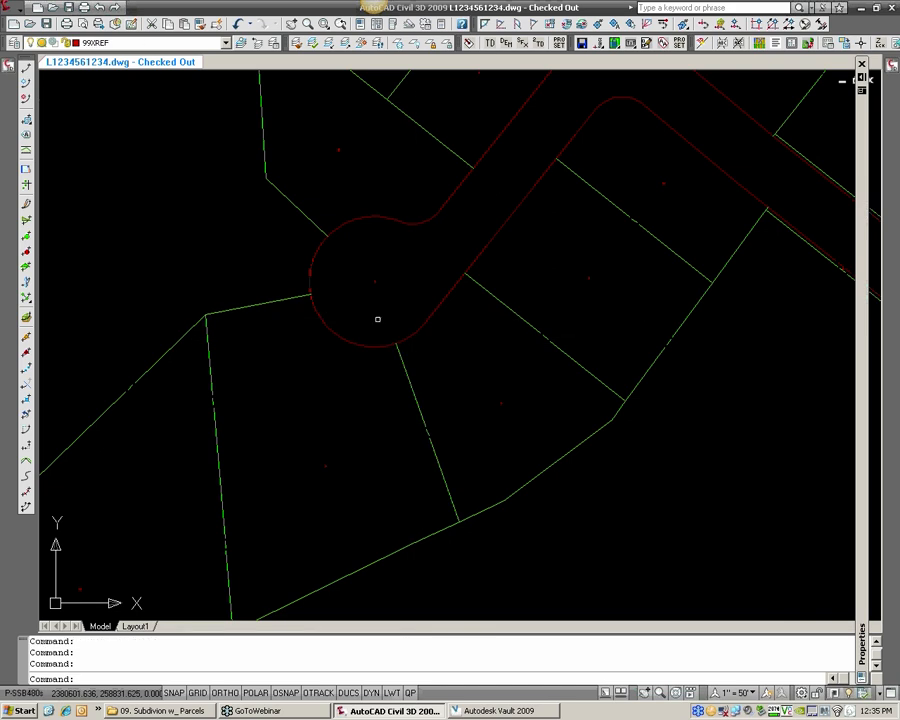
- Select the freehand tangent lot line west of the cul-de-sac and examine its vertex grips for comparison
{"action": "scroll", "coordinate": [376, 316], "scroll_direction": "down", "scroll_amount": 4}
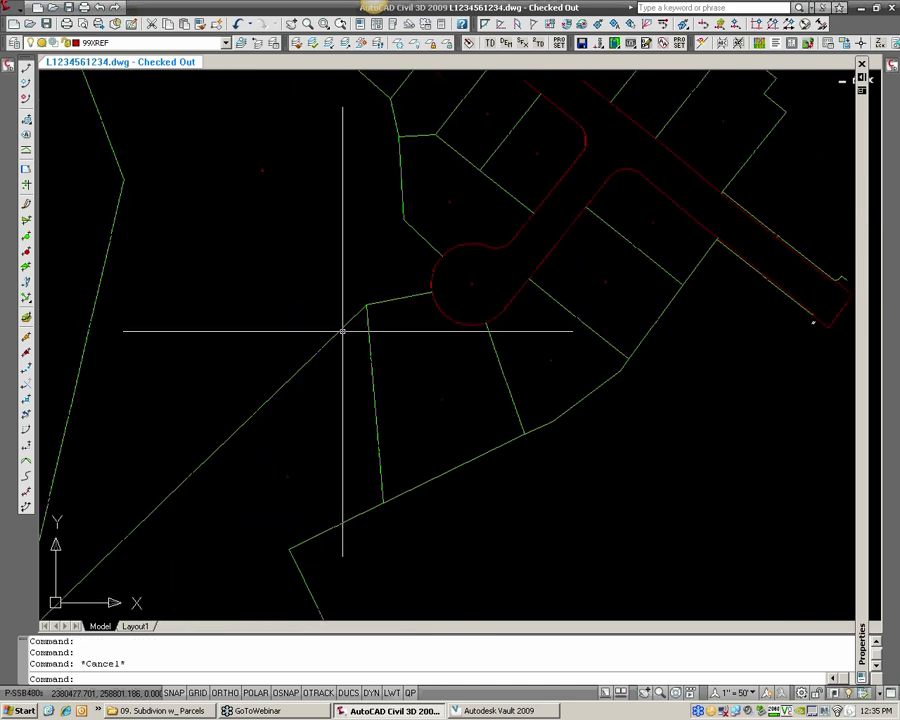
{"action": "left_click", "coordinate": [339, 331]}
{"action": "scroll", "coordinate": [335, 328], "scroll_direction": "down", "scroll_amount": 2}
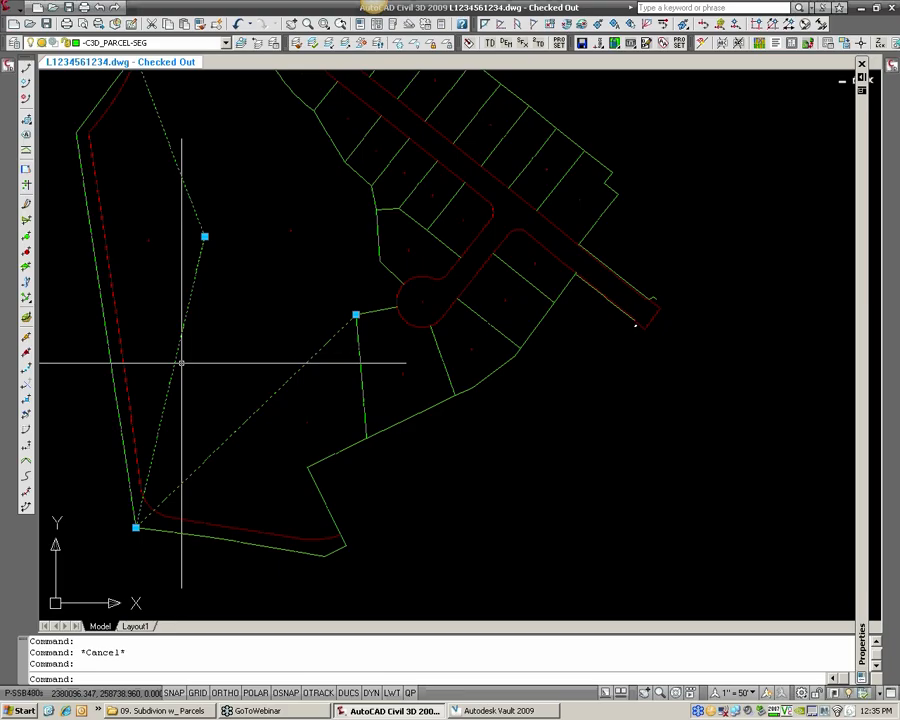
{"action": "key", "text": "Escape"}
{"action": "scroll", "coordinate": [452, 330], "scroll_direction": "up", "scroll_amount": 4}
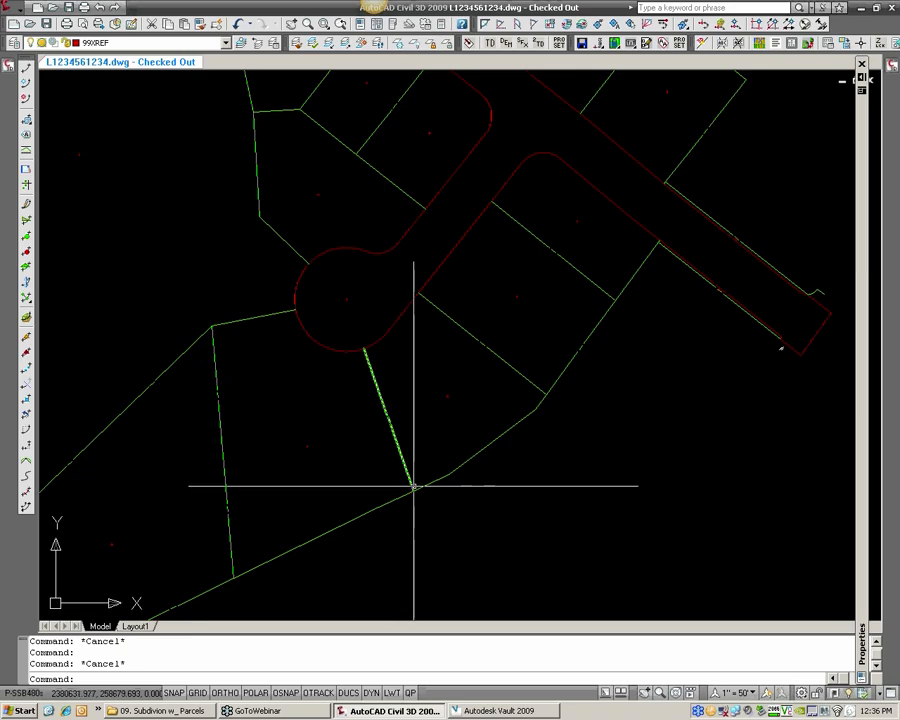
{"action": "scroll", "coordinate": [372, 375], "scroll_direction": "up", "scroll_amount": 2}
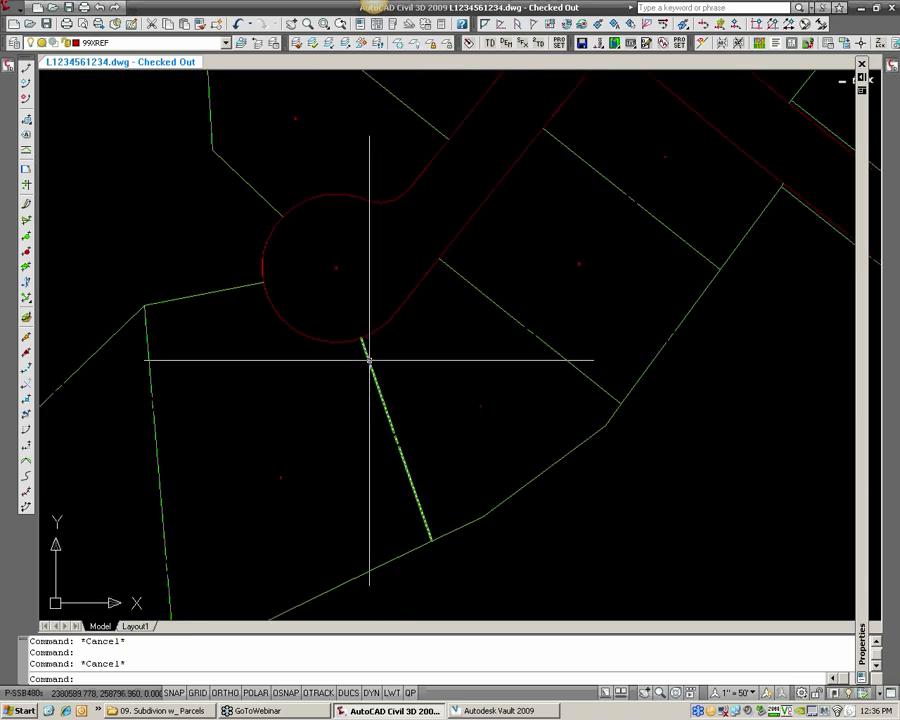
{"action": "left_click", "coordinate": [369, 360]}
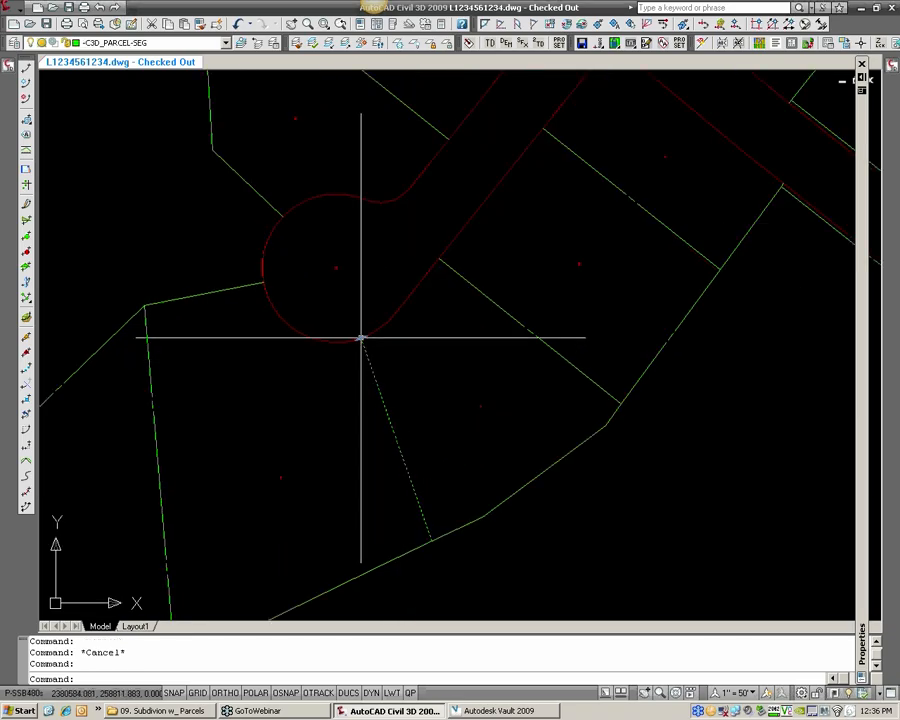
{"action": "left_click", "coordinate": [361, 338]}
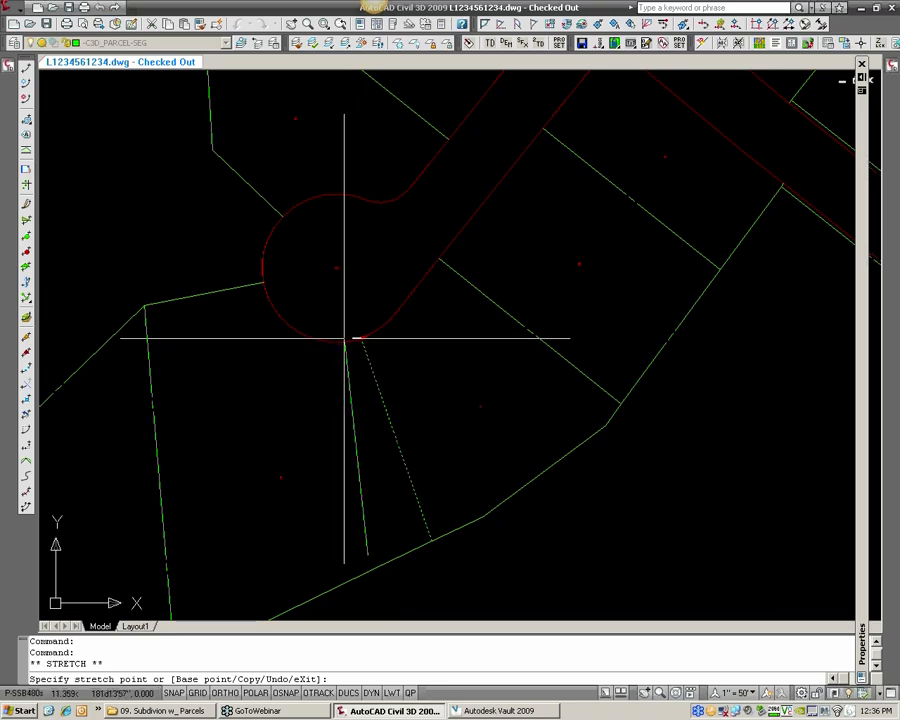
{"action": "key", "text": "Escape"}
{"action": "key", "text": "Escape"}
- Slide the frontage end of the lot line south of the cul-de-sac slightly west along the bulb's curve
{"action": "scroll", "coordinate": [370, 325], "scroll_direction": "up", "scroll_amount": 5}
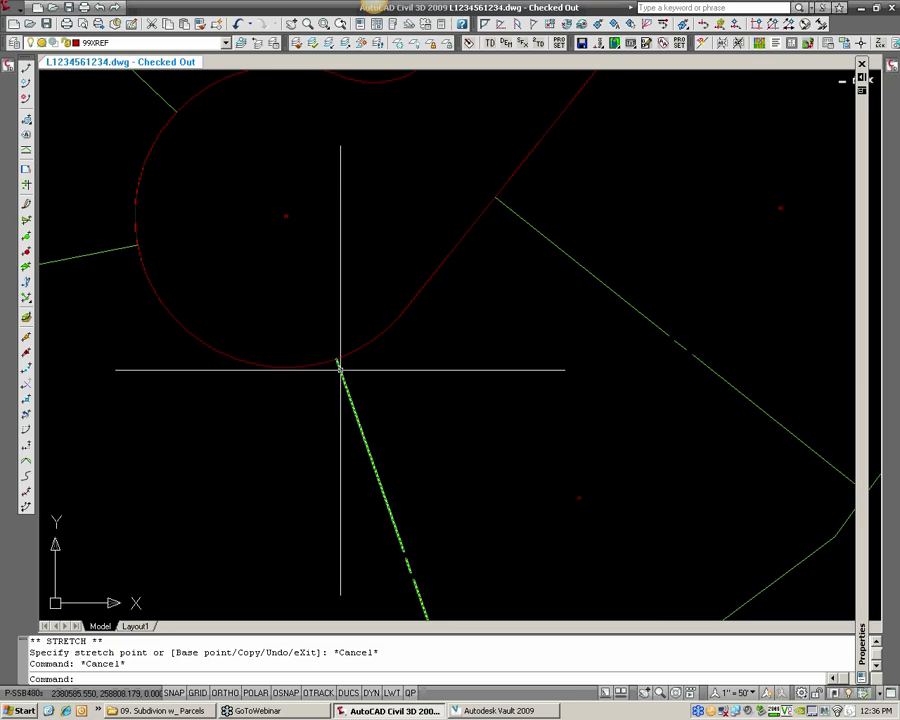
{"action": "left_click", "coordinate": [338, 363]}
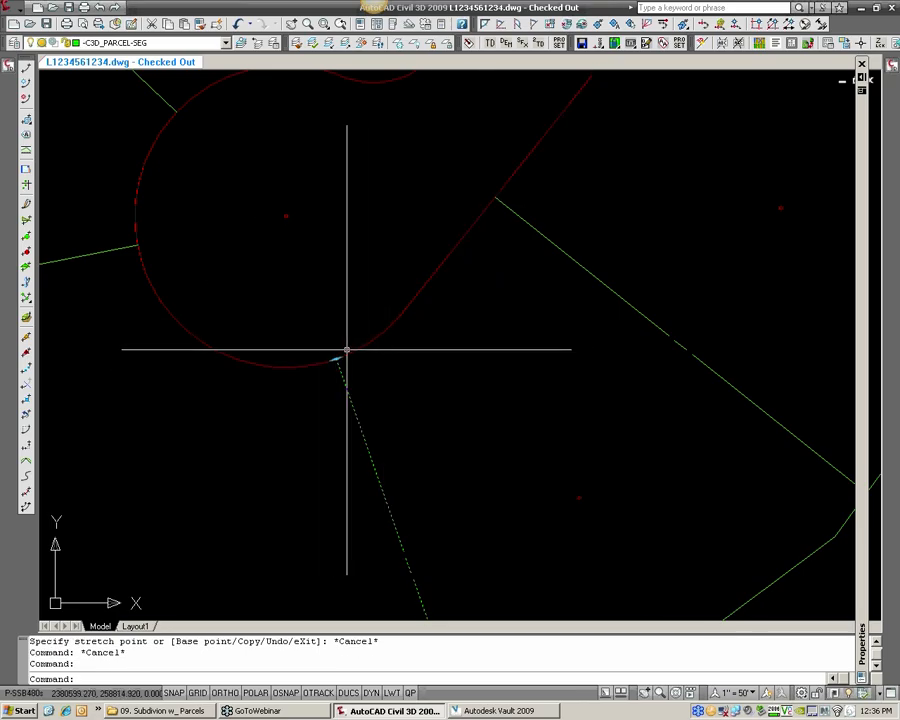
{"action": "left_click", "coordinate": [362, 342]}
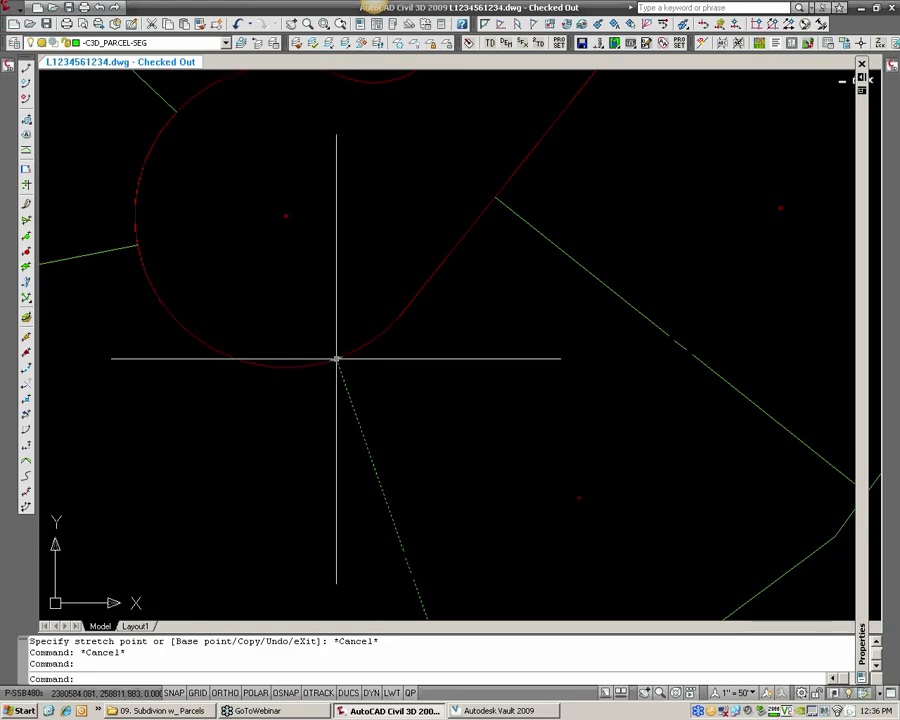
{"action": "left_click", "coordinate": [336, 358]}
{"action": "scroll", "coordinate": [320, 358], "scroll_direction": "down", "scroll_amount": 2}
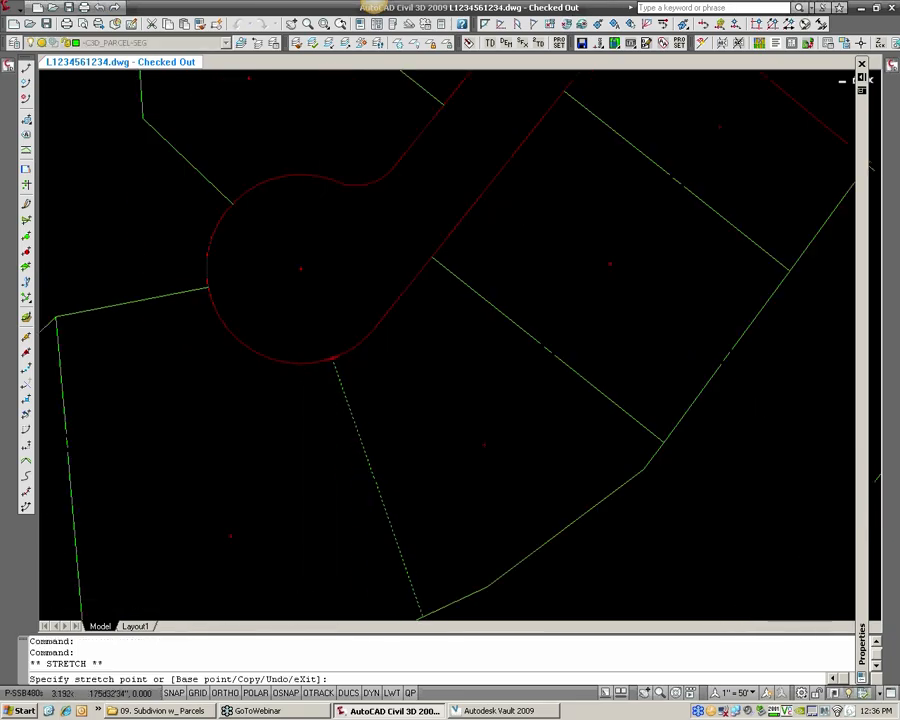
{"action": "left_click", "coordinate": [318, 358]}
{"action": "scroll", "coordinate": [324, 352], "scroll_direction": "down", "scroll_amount": 2}
{"action": "middle_click_drag", "start_coordinate": [323, 352], "coordinate": [339, 295]}
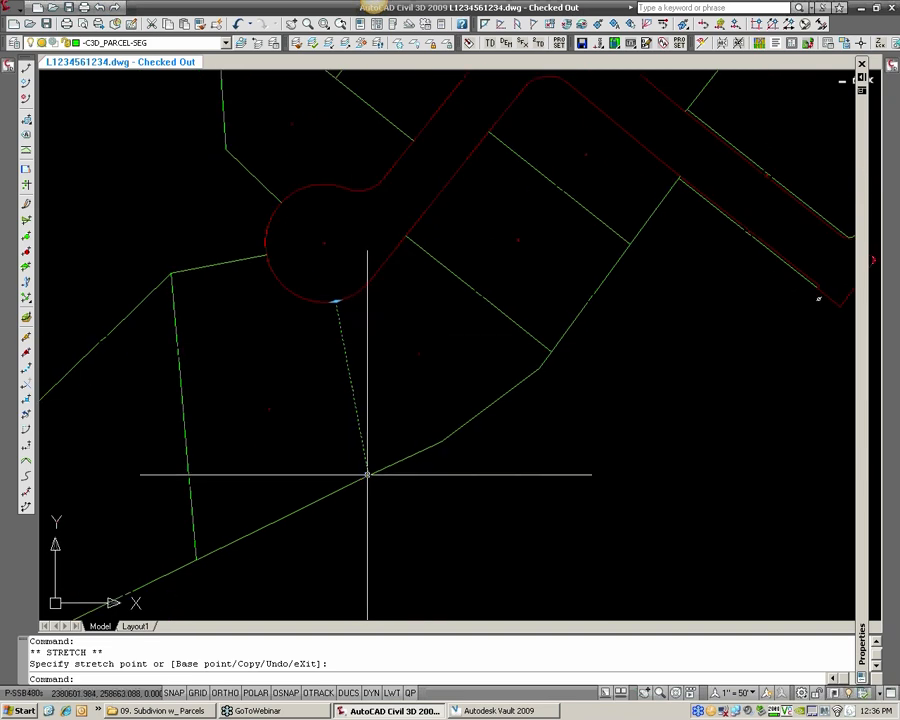
{"action": "key", "text": "Escape"}
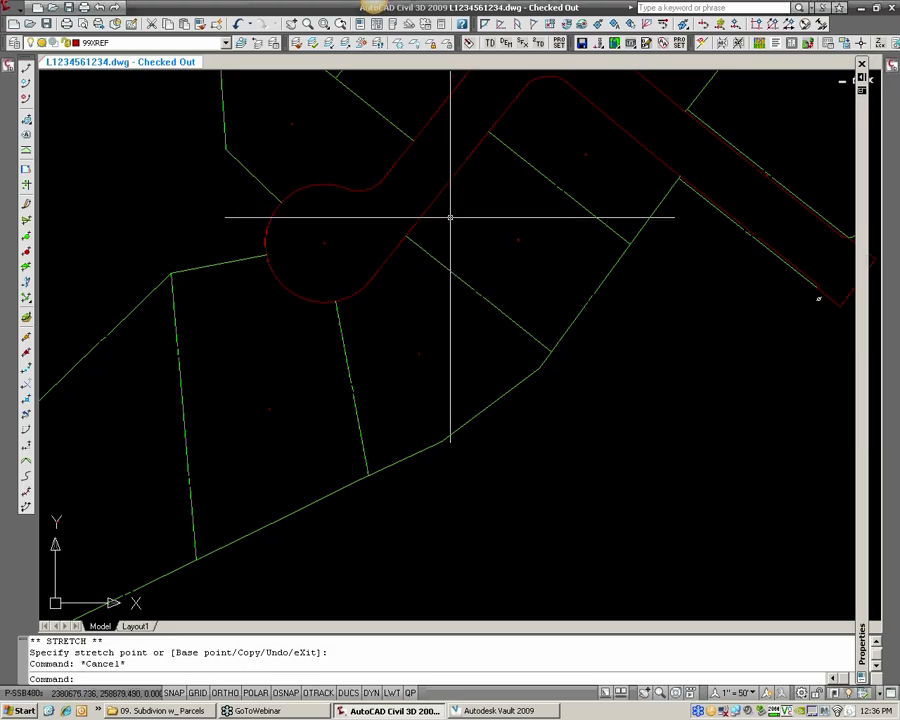
{"action": "middle_click_drag", "start_coordinate": [428, 240], "coordinate": [420, 266]}
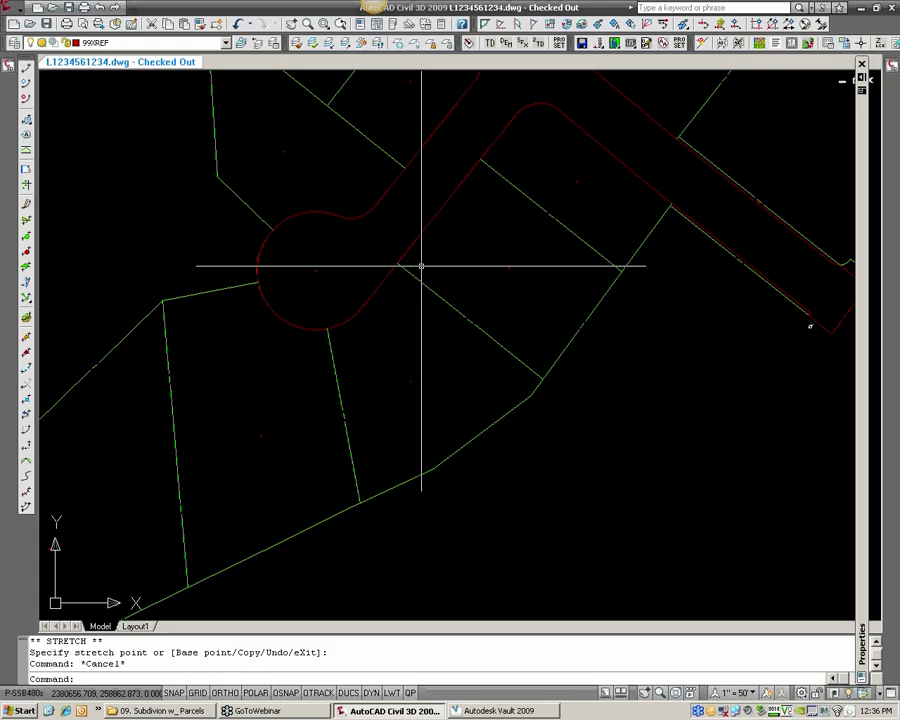
{"action": "middle_click_drag", "start_coordinate": [542, 194], "coordinate": [510, 284]}
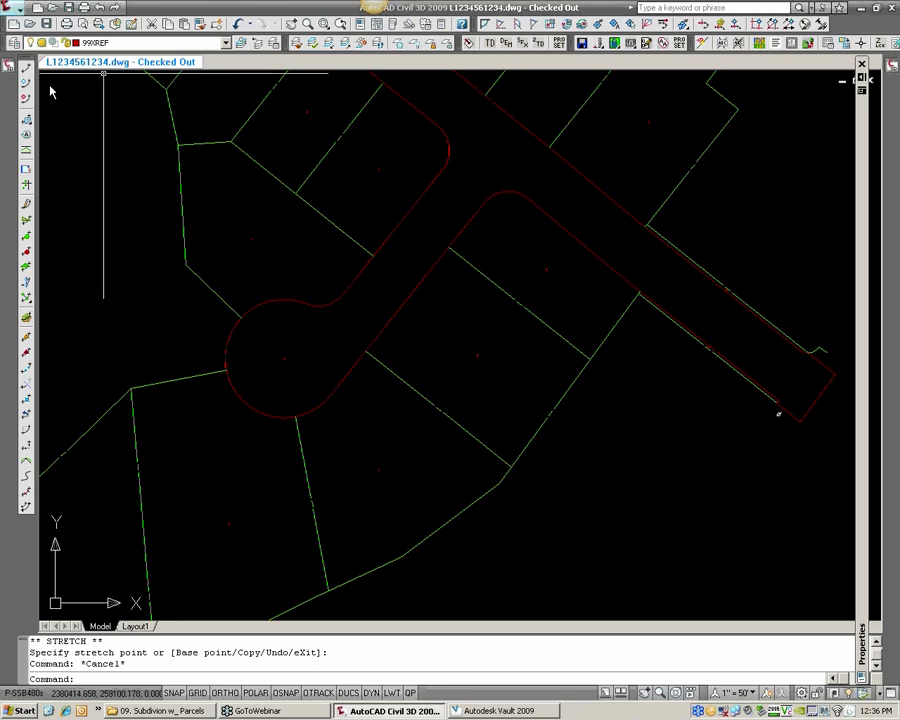
{"action": "left_click", "coordinate": [12, 10]}
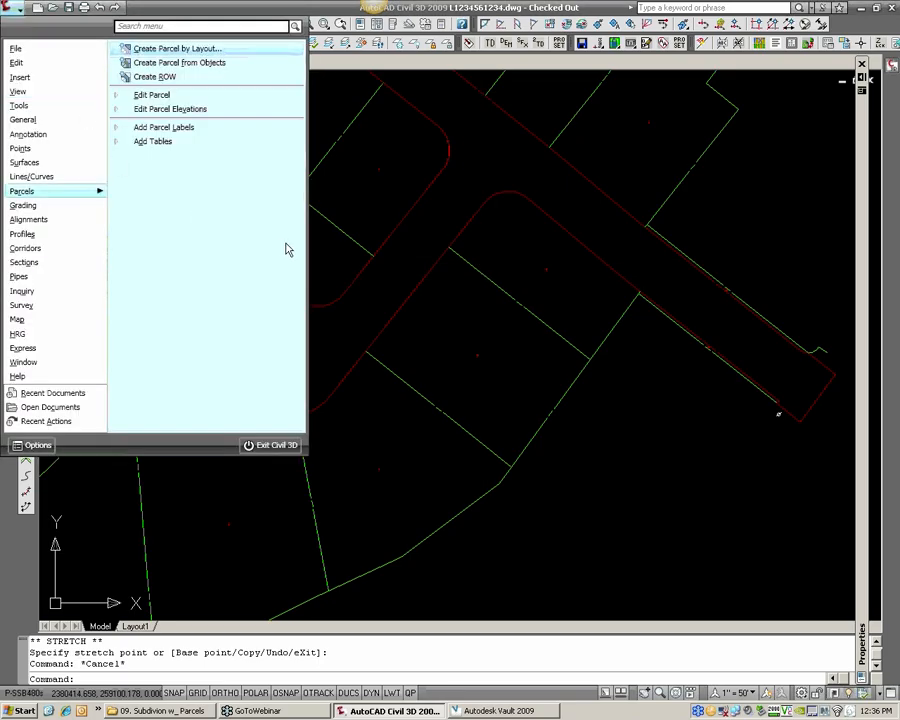
{"action": "key", "text": "Escape"}
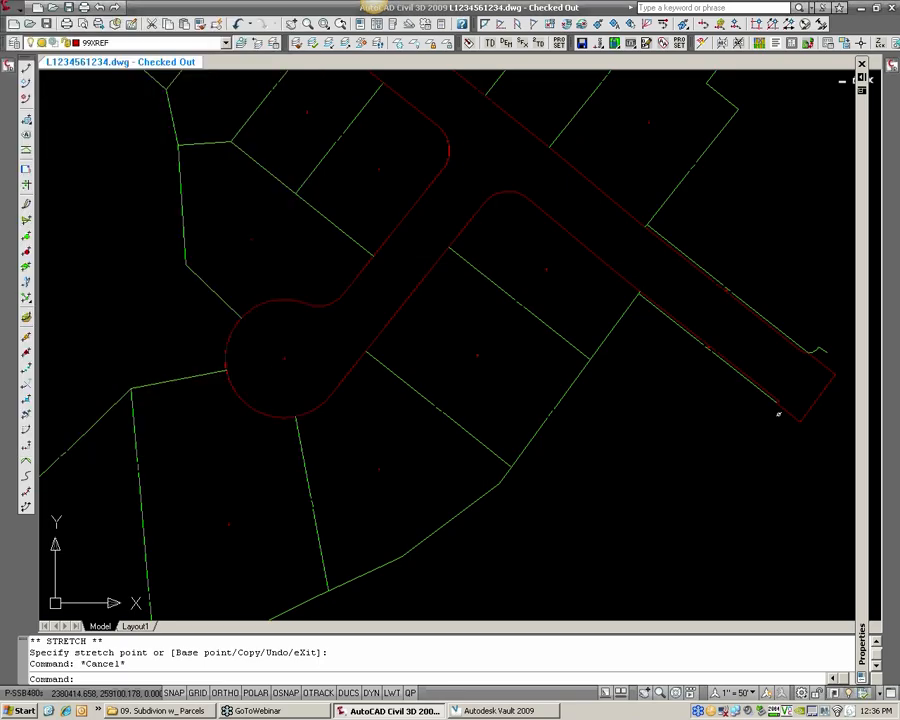
- Erase the three slide-angle lot lines south and southeast of the cul-de-sac
{"action": "type", "text": "e"}
{"action": "key", "text": "Return"}
{"action": "left_click", "coordinate": [494, 286]}
{"action": "left_click", "coordinate": [407, 378]}
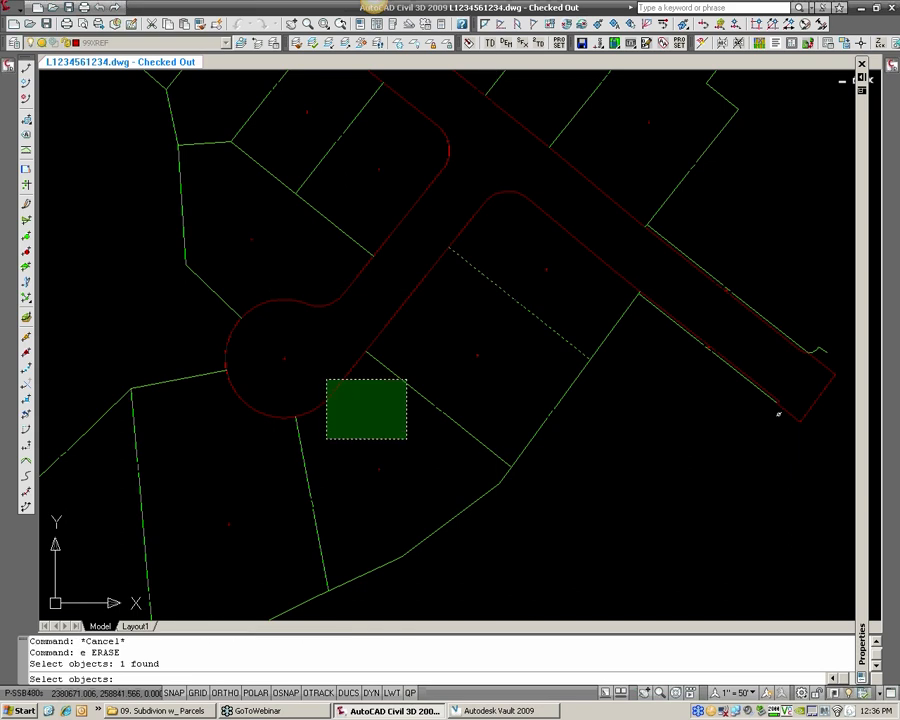
{"action": "left_click", "coordinate": [340, 440]}
{"action": "left_click", "coordinate": [305, 472]}
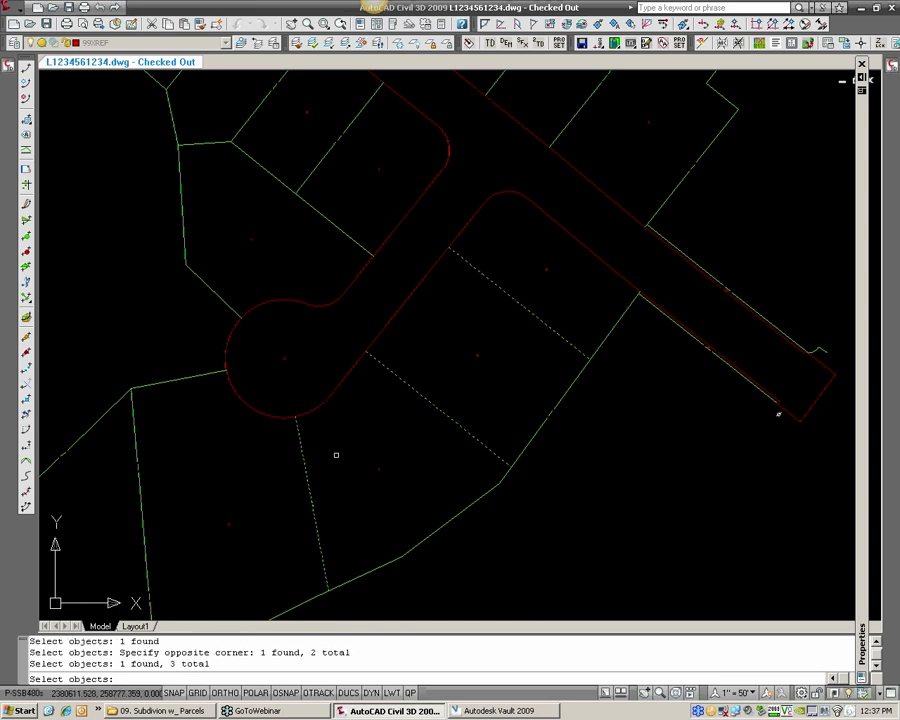
{"action": "key", "text": "Return"}
{"action": "middle_click_drag", "start_coordinate": [374, 458], "coordinate": [404, 398]}
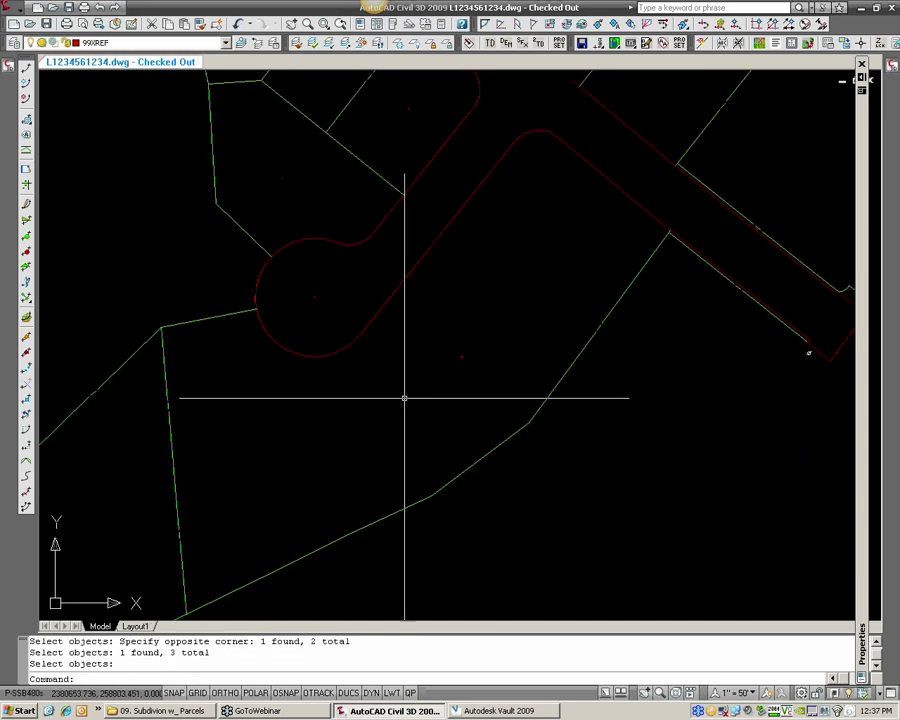
- Start Slide Direction - Create in the parcel layout tools, using site Parcels [PROP] and parcel style HRG_Property [PROP]
{"action": "left_click", "coordinate": [20, 16]}
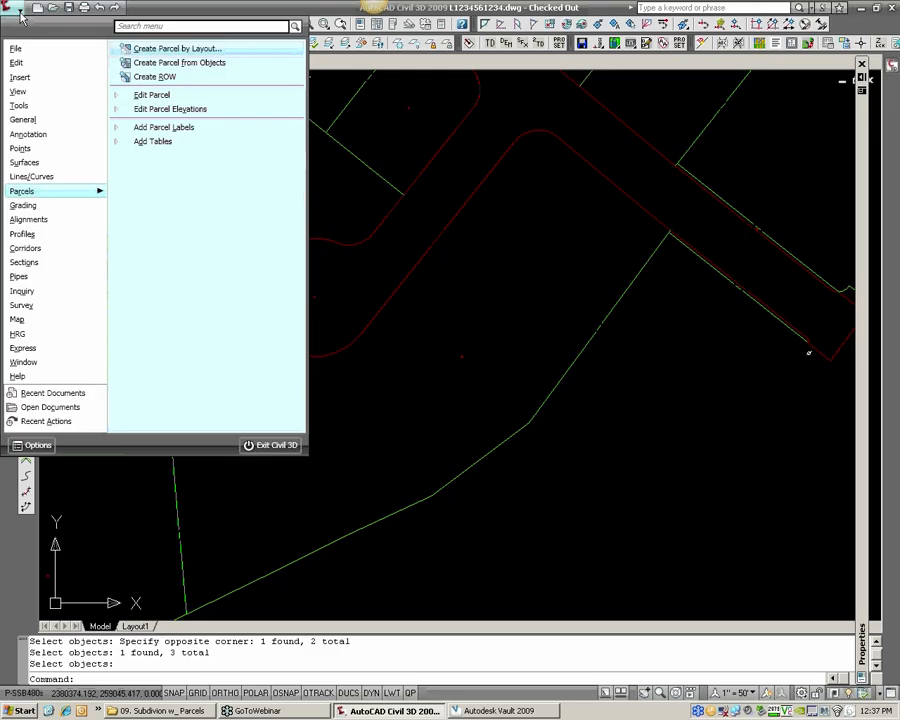
{"action": "left_click", "coordinate": [164, 48]}
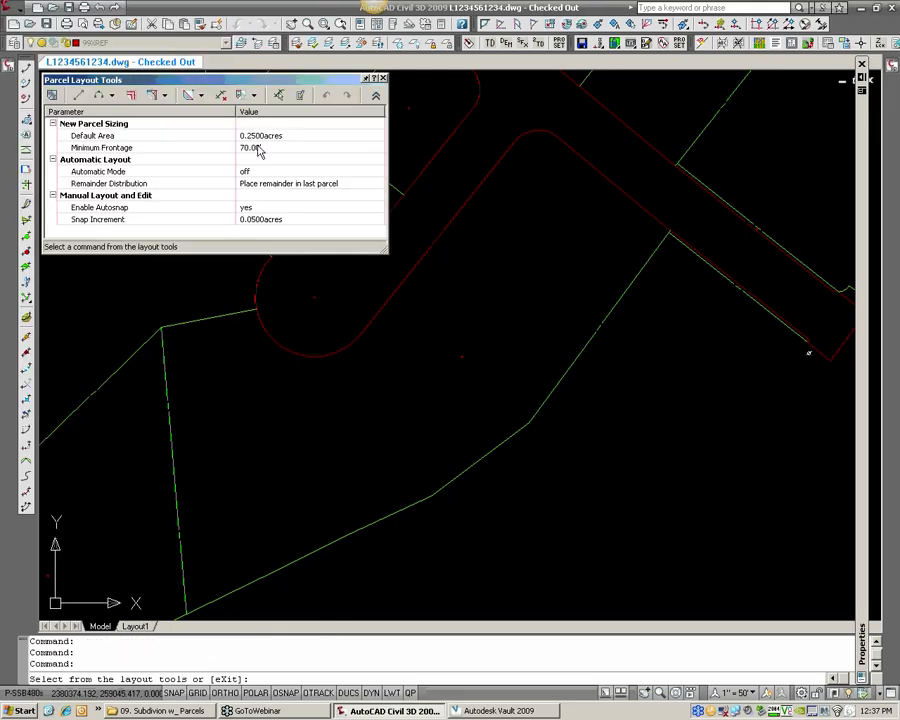
{"action": "left_click", "coordinate": [165, 95]}
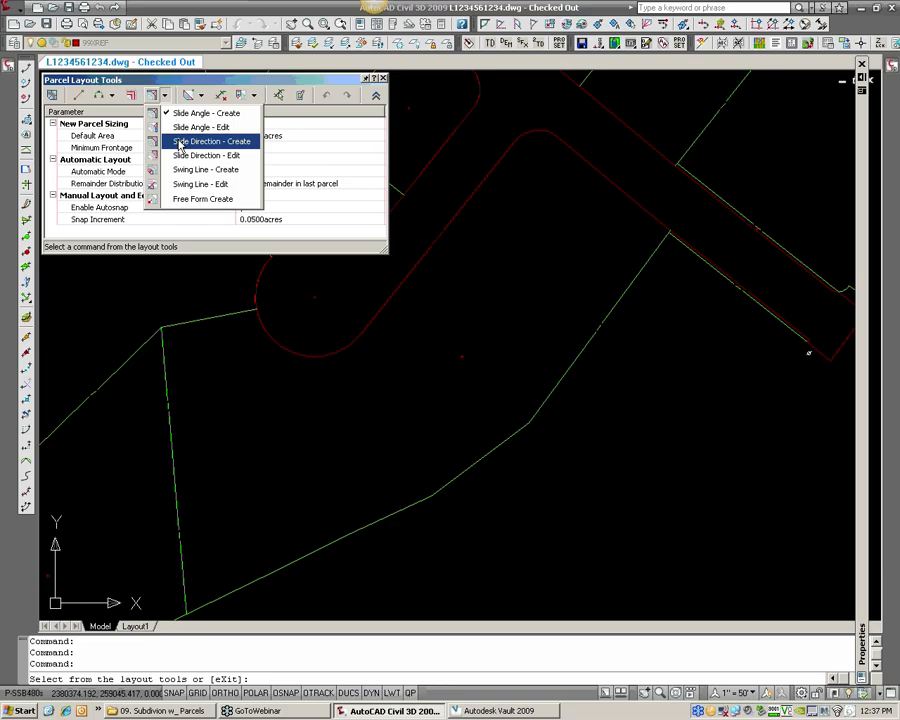
{"action": "left_click", "coordinate": [181, 143]}
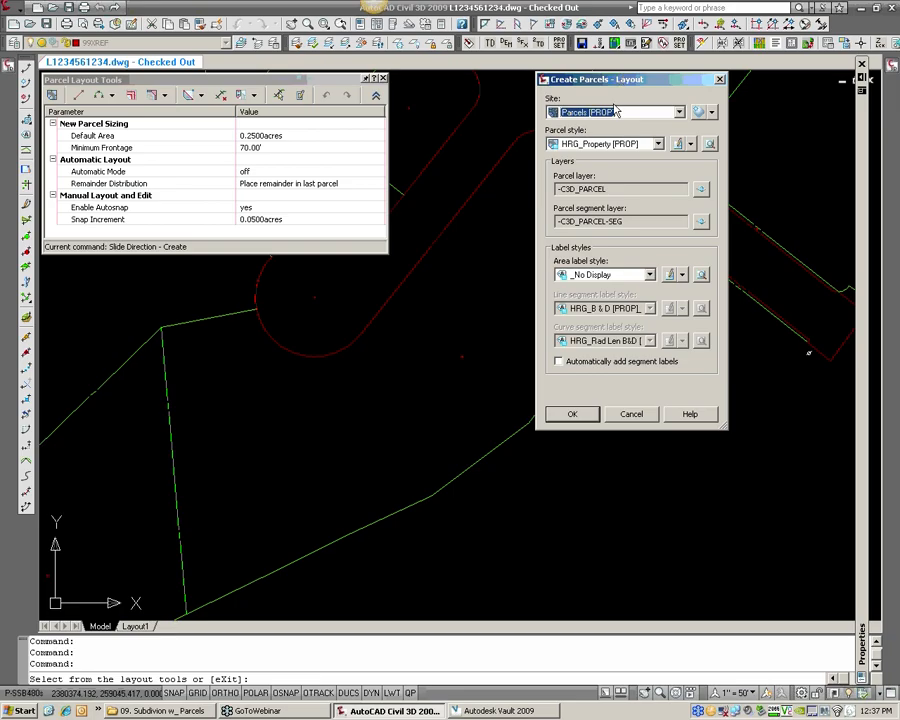
{"action": "left_click", "coordinate": [572, 414]}
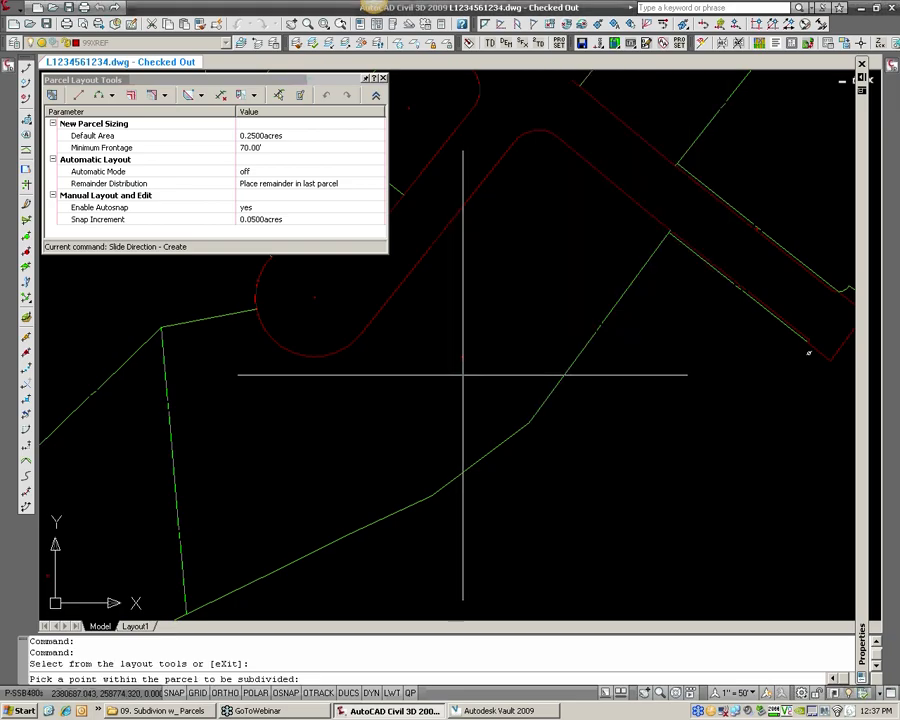
- Create a 0.25-acre slide-direction lot southeast of the cul-de-sac, with frontage from the road-corner curve's end to the bulb's lot line and a picked direction
{"action": "left_click", "coordinate": [463, 357]}
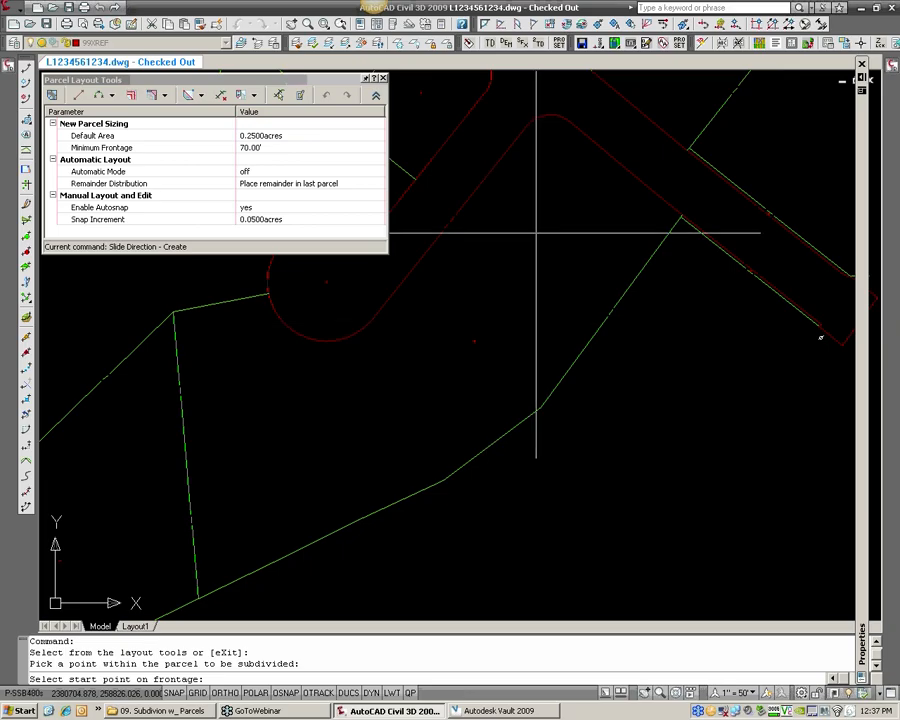
{"action": "type", "text": "end"}
{"action": "key", "text": "Return"}
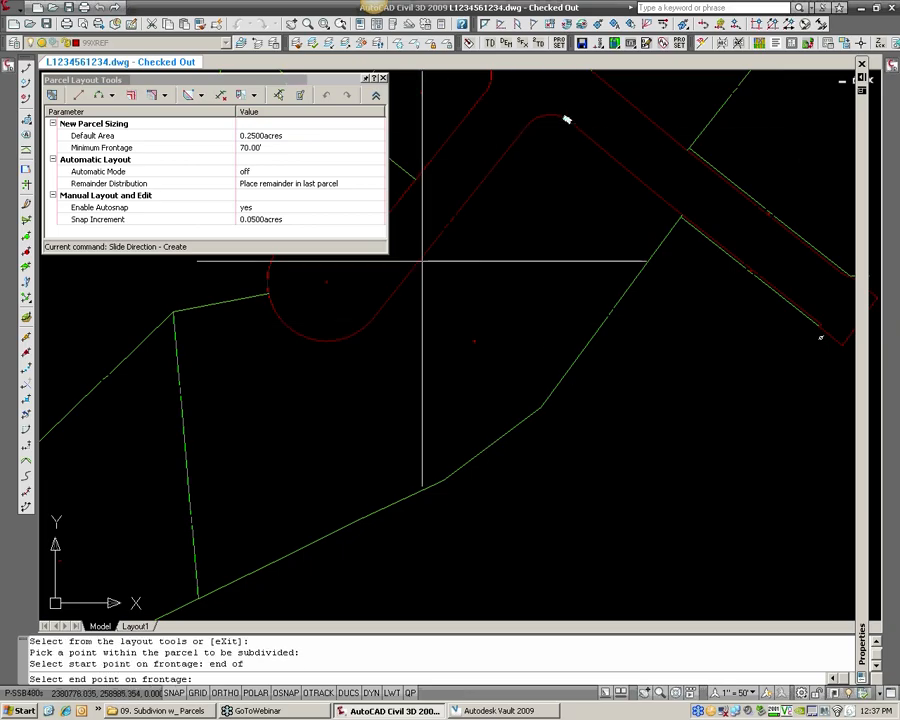
{"action": "left_click", "coordinate": [267, 297]}
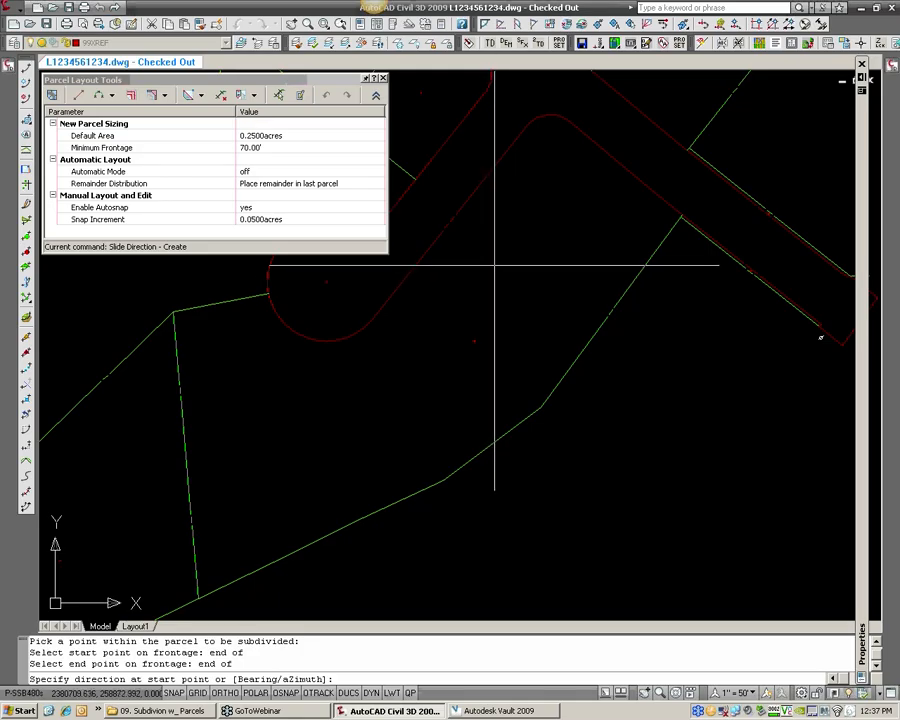
{"action": "left_click", "coordinate": [493, 264]}
{"action": "left_click", "coordinate": [466, 210]}
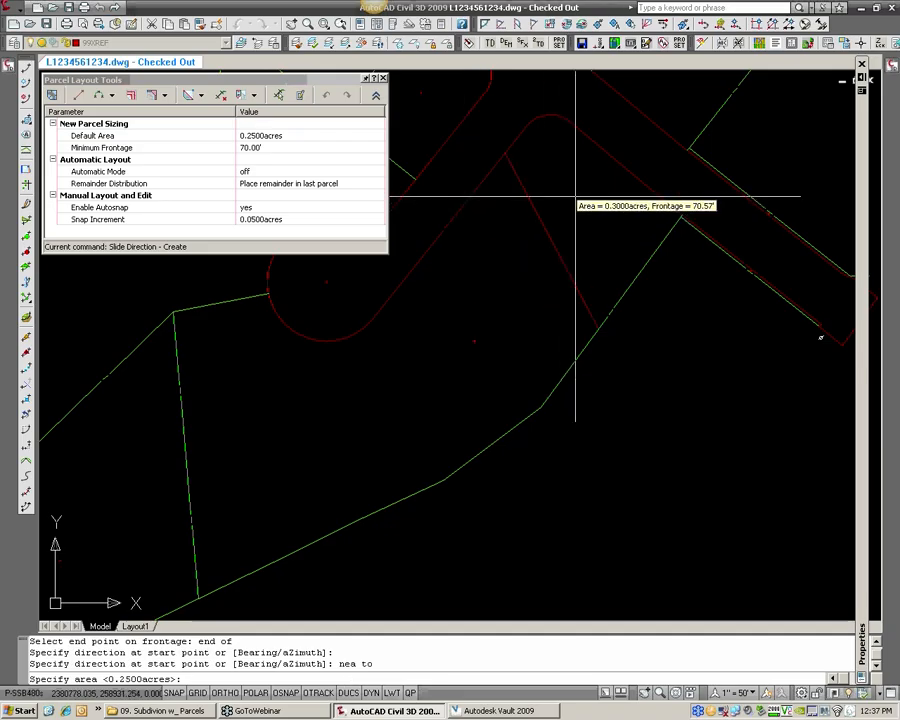
{"action": "key", "text": "Return"}
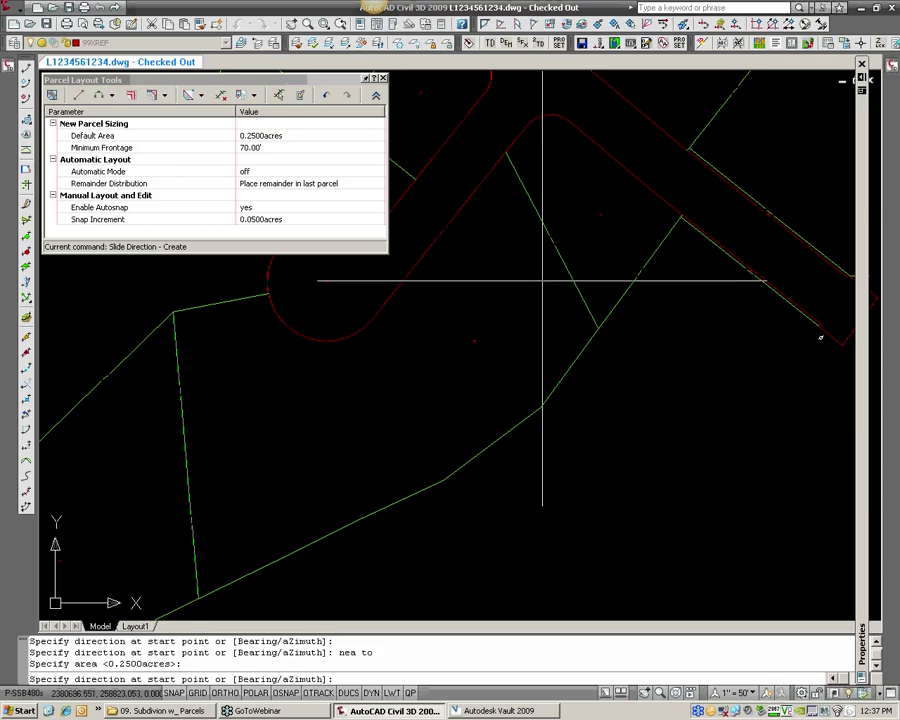
- Create a second 0.25-acre lot with its line parallel to the first slide-direction line, and exit the layout tools
{"action": "type", "text": "nea"}
{"action": "key", "text": "Return"}
{"action": "left_click", "coordinate": [538, 201]}
{"action": "type", "text": "nea"}
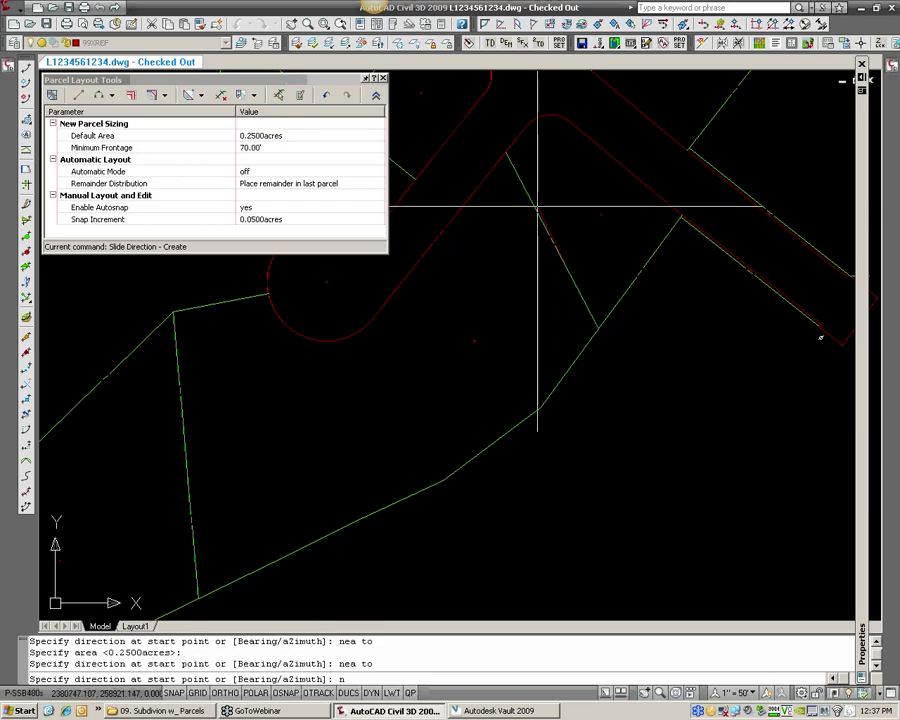
{"action": "key", "text": "Return"}
{"action": "left_click", "coordinate": [525, 208]}
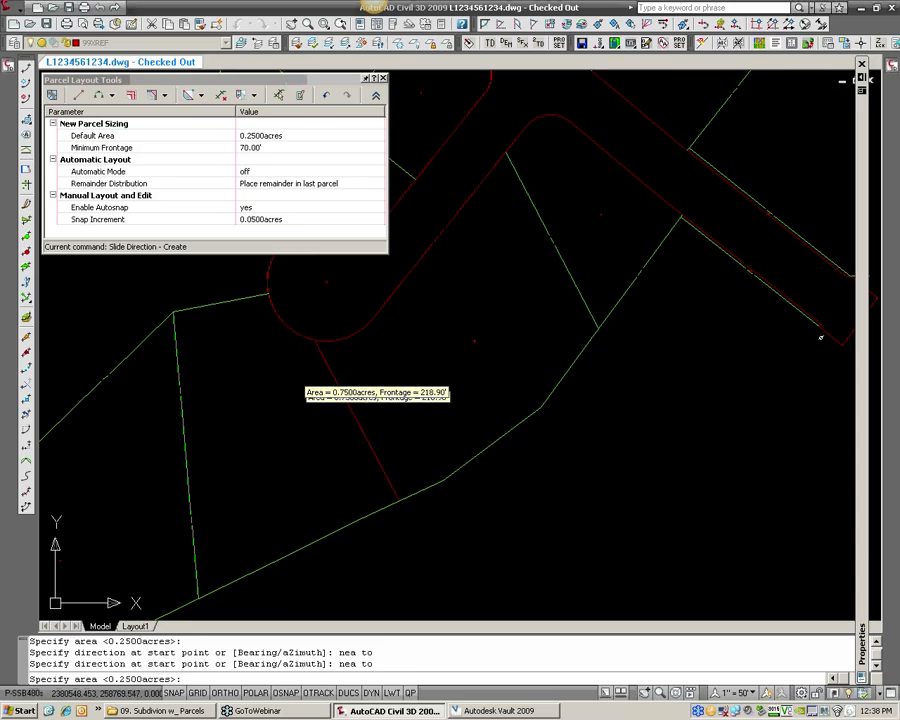
{"action": "key", "text": "Return"}
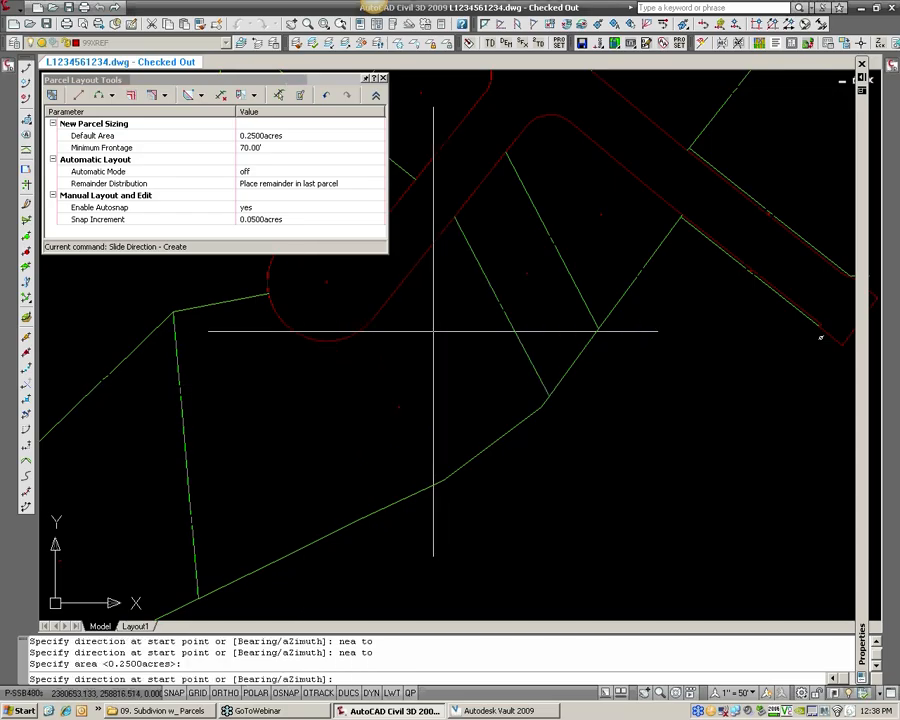
{"action": "key", "text": "Escape"}
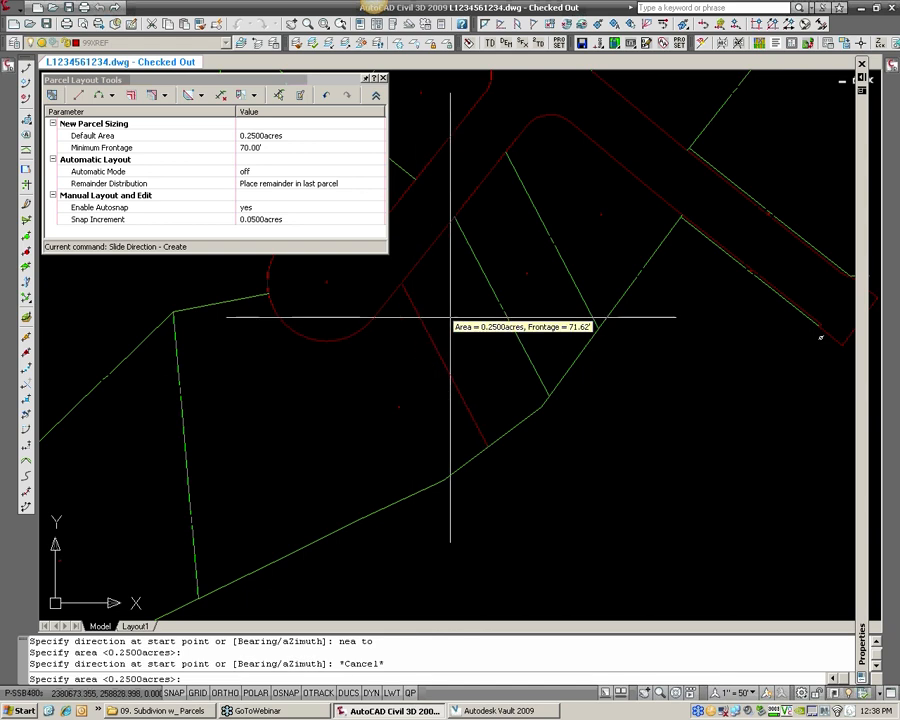
{"action": "key", "text": "Escape"}
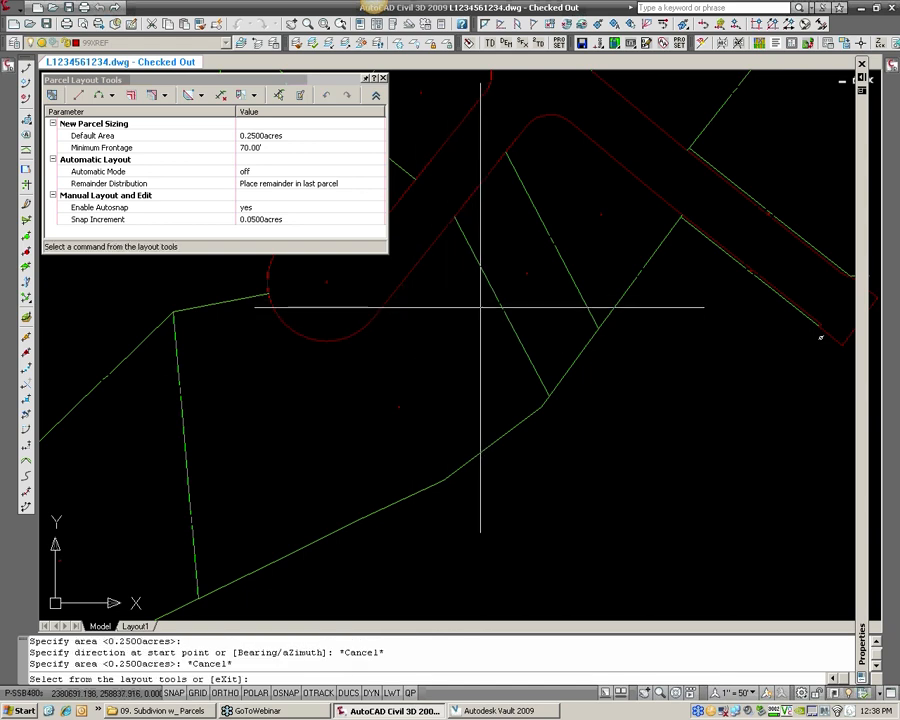
{"action": "type", "text": "x"}
{"action": "key", "text": "Return"}
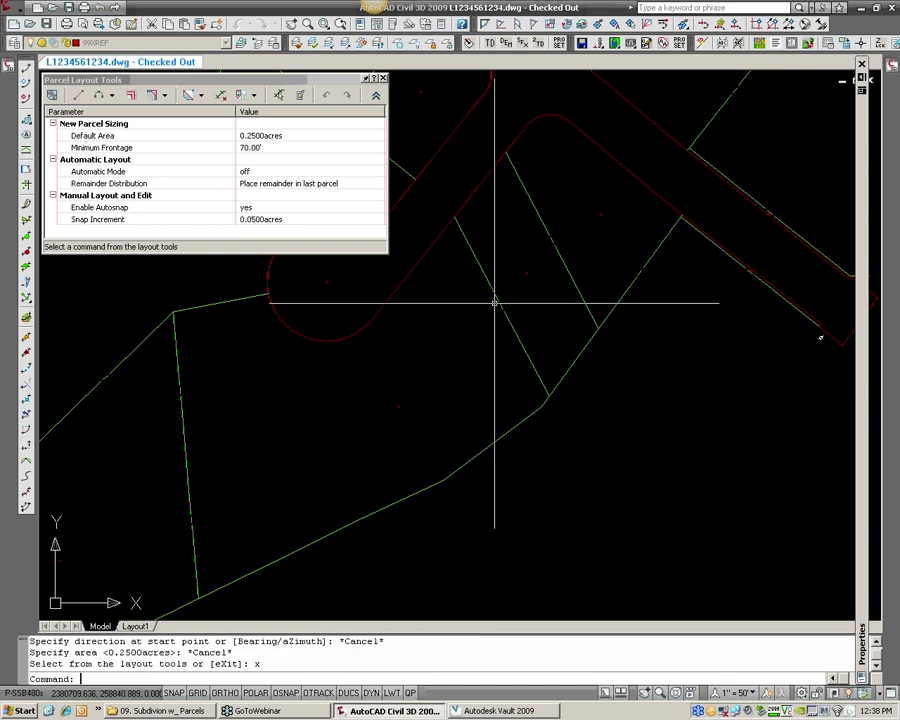
- Erase the two parallel slide-direction lot lines
{"action": "left_click", "coordinate": [496, 300]}
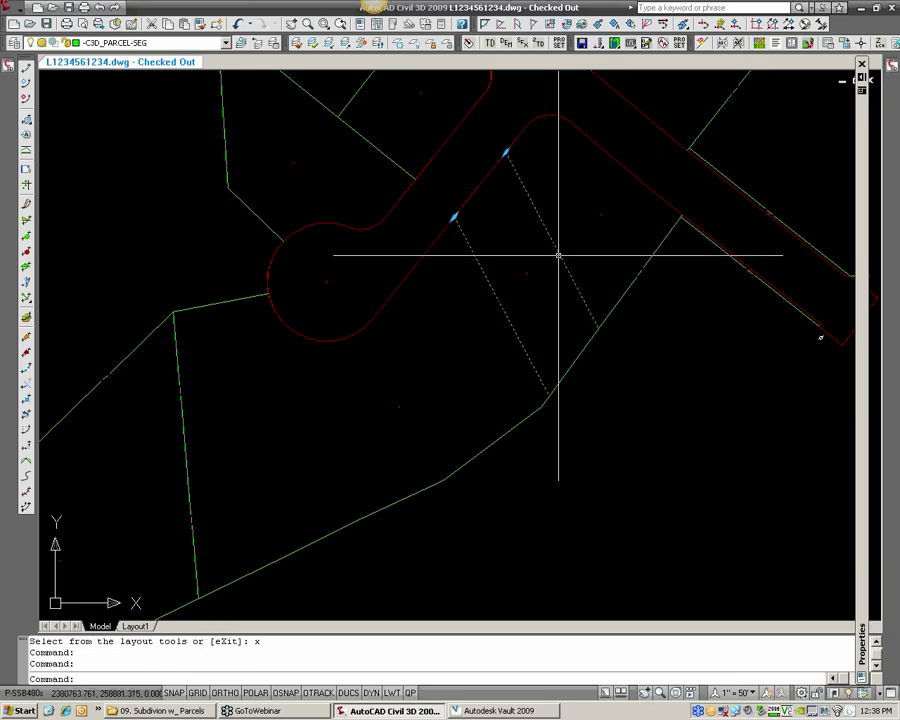
{"action": "type", "text": "e"}
{"action": "key", "text": "Return"}
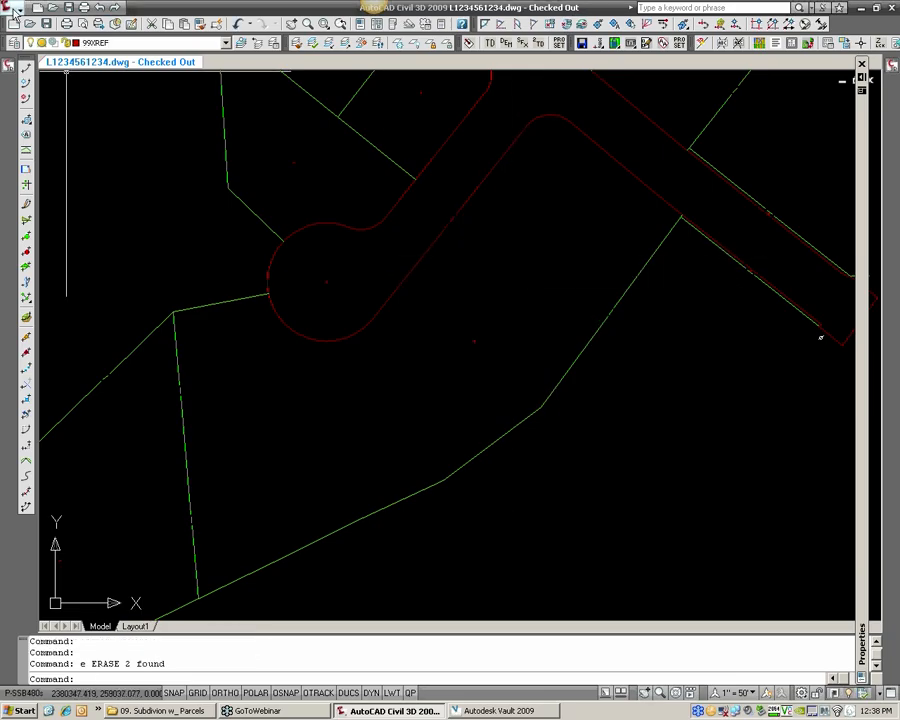
- Start Swing Line - Create in the parcel layout tools, using site Parcels [PROP] and parcel style HRG_Property [PROP]
{"action": "left_click", "coordinate": [14, 9]}
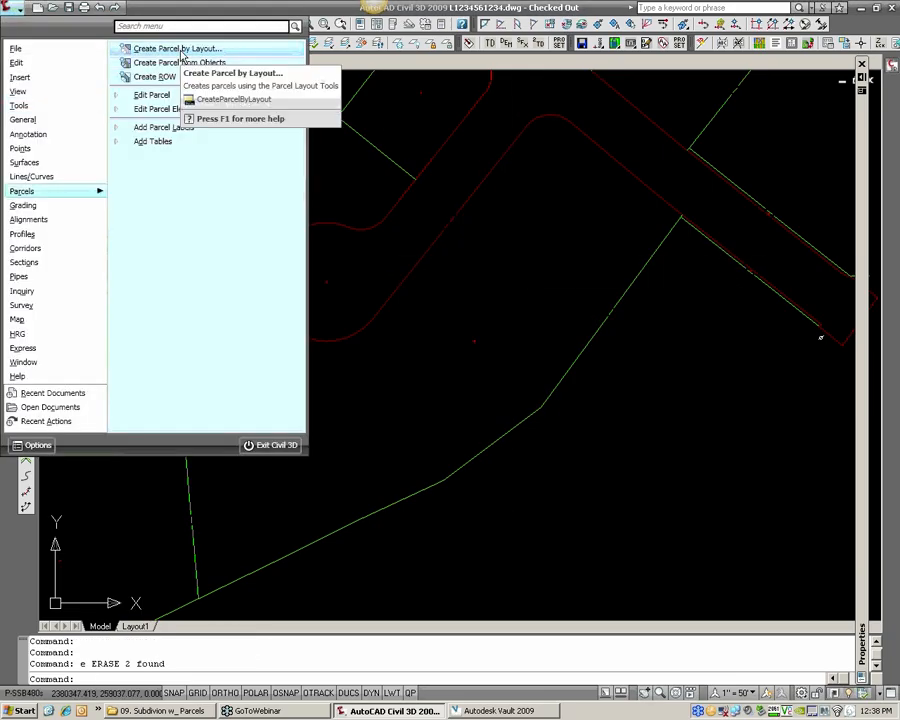
{"action": "left_click", "coordinate": [178, 48]}
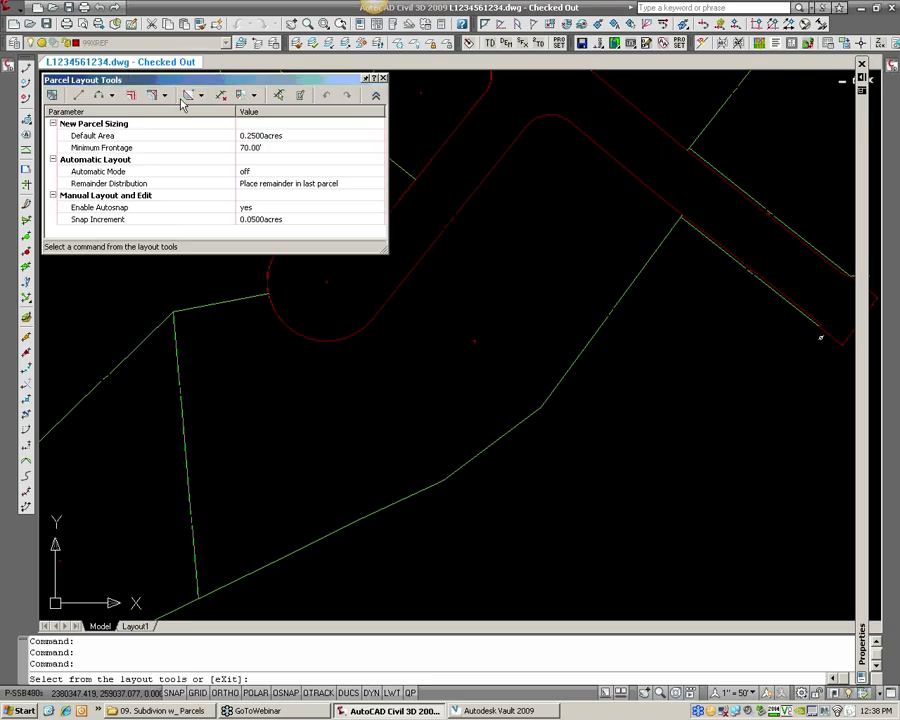
{"action": "left_click", "coordinate": [165, 95]}
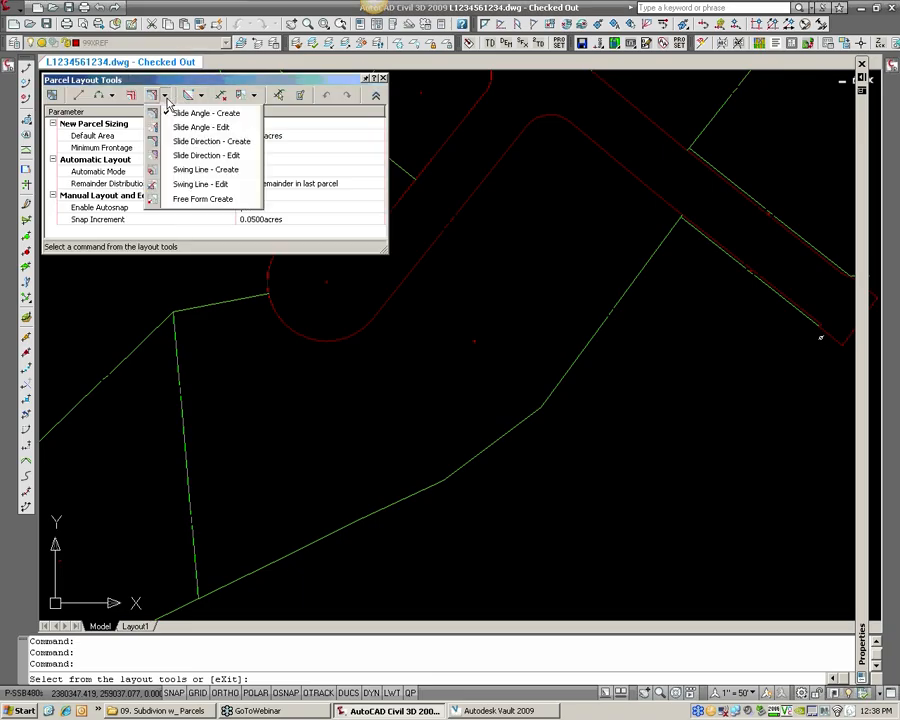
{"action": "left_click", "coordinate": [203, 172]}
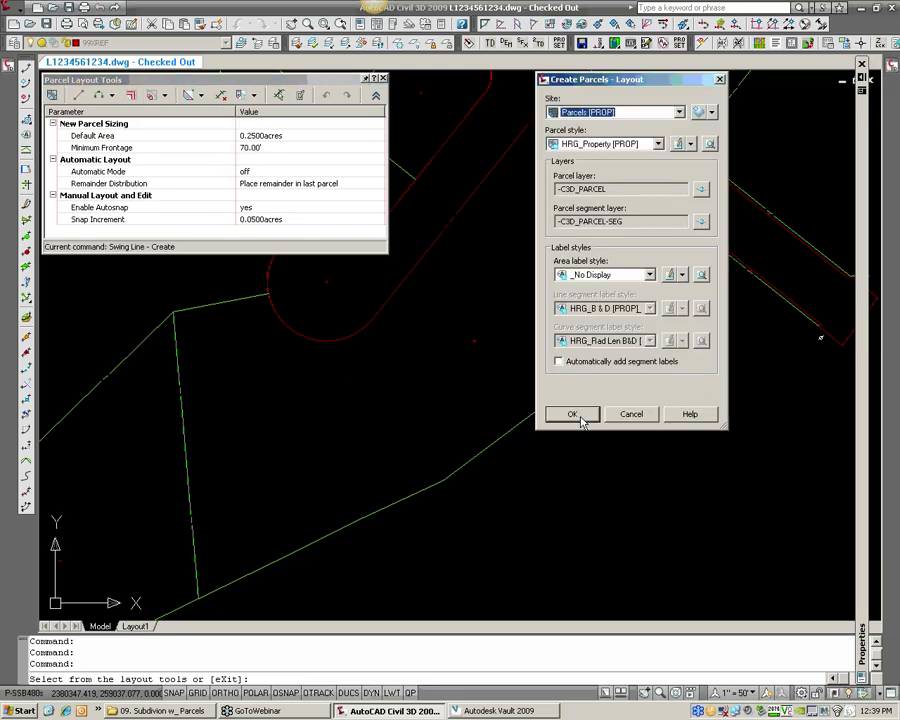
{"action": "left_click", "coordinate": [577, 415]}
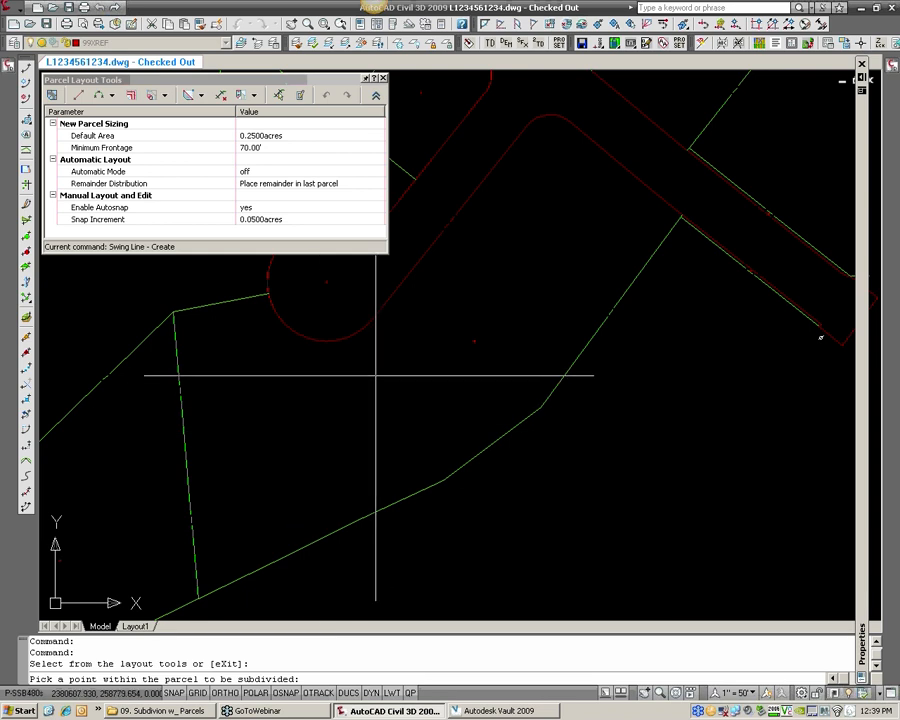
- Choose the parcel southeast of the cul-de-sac and define its frontage from the road-corner curve's end to the lot line at the bulb
{"action": "left_click", "coordinate": [384, 375]}
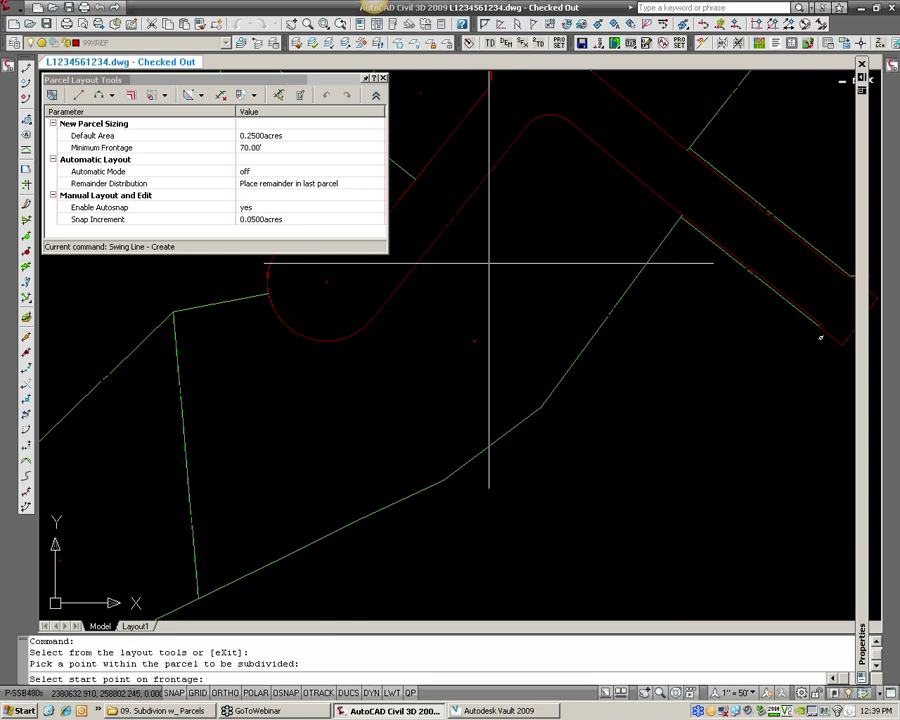
{"action": "type", "text": "end"}
{"action": "key", "text": "Return"}
{"action": "left_click", "coordinate": [580, 135]}
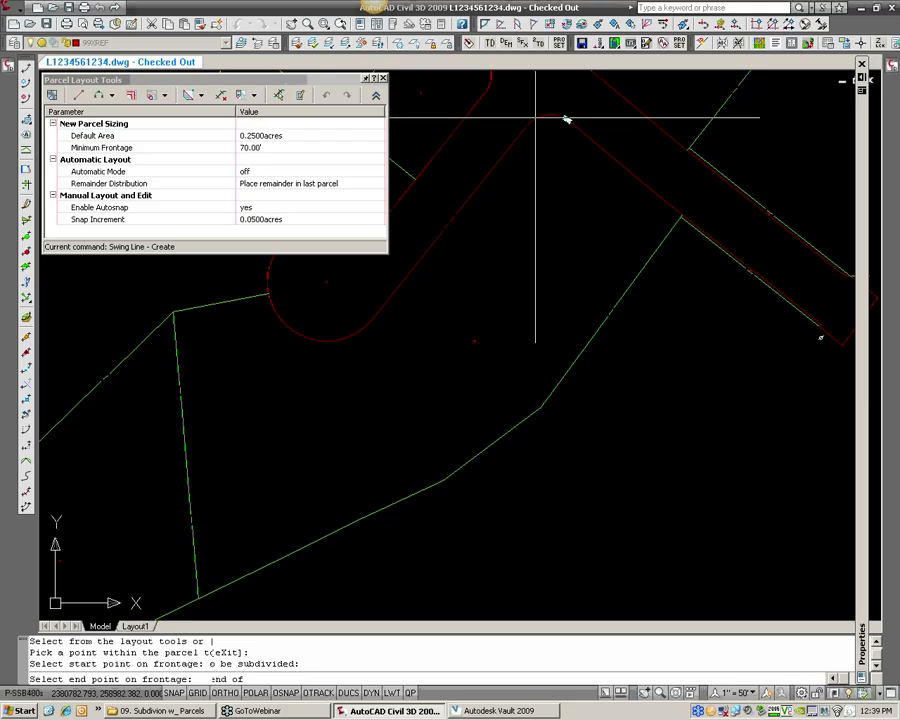
{"action": "type", "text": "end"}
{"action": "key", "text": "Return"}
{"action": "left_click", "coordinate": [268, 294]}
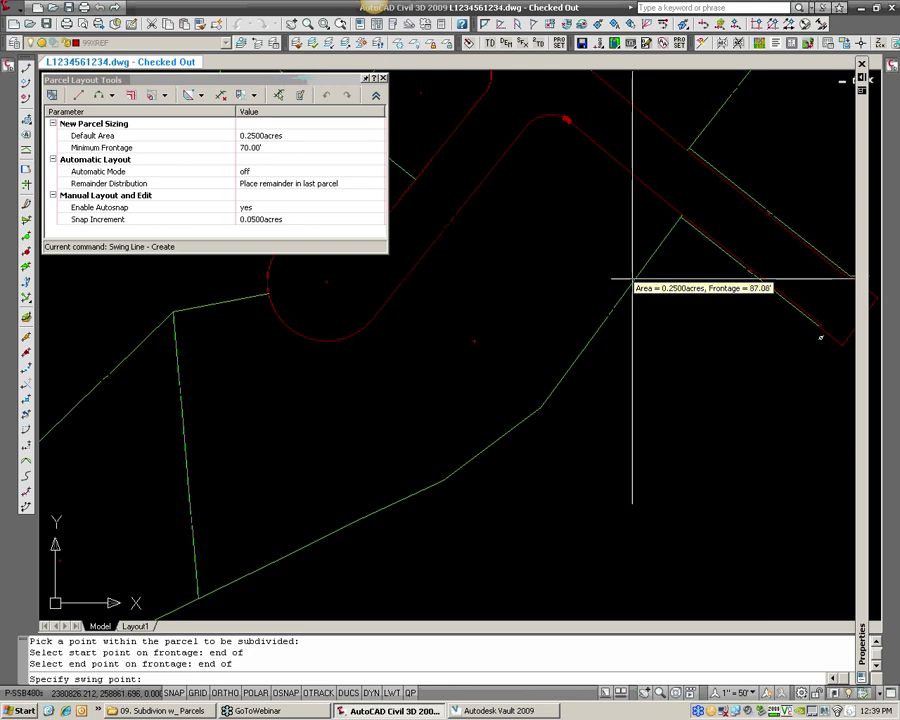
- Create the first swing-line lot of 0.25 acres, pivoting from a nearest point on the parcel's rear boundary line
{"action": "type", "text": "ea"}
{"action": "key", "text": "Return"}
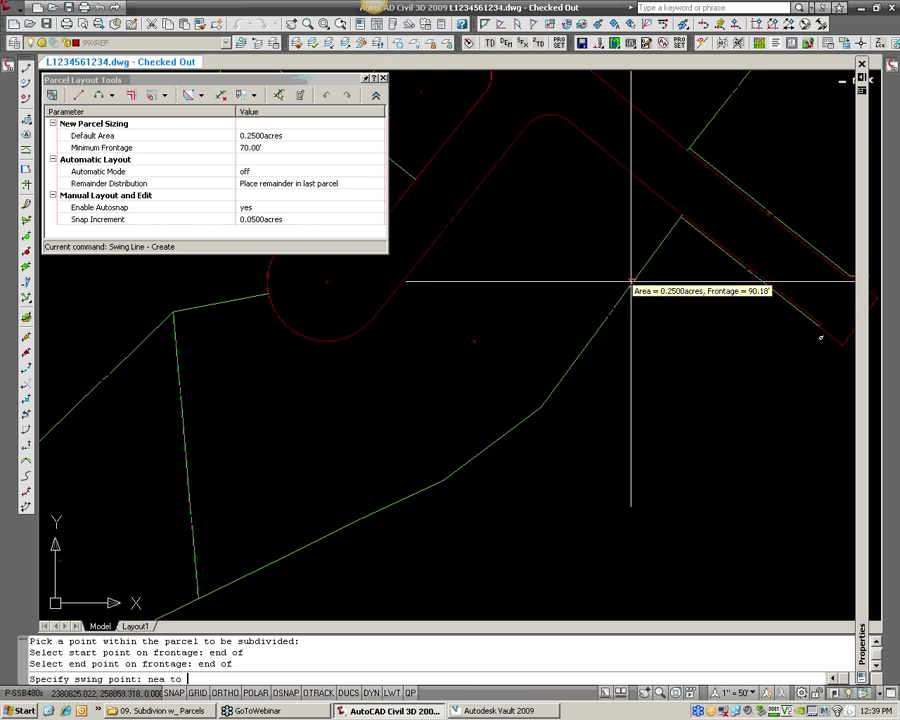
{"action": "left_click", "coordinate": [632, 284]}
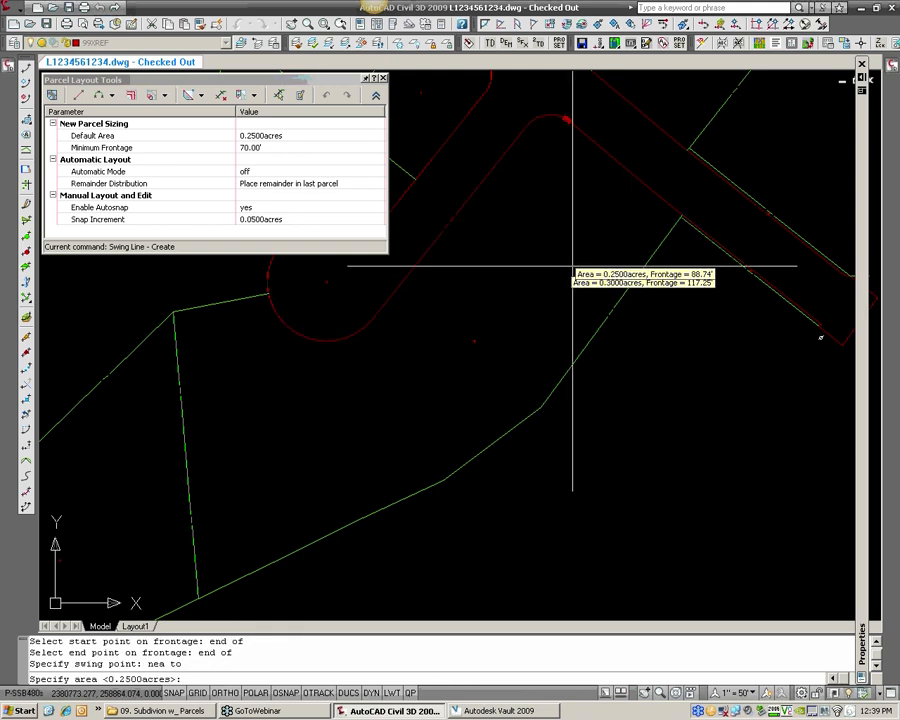
{"action": "key", "text": "Return"}
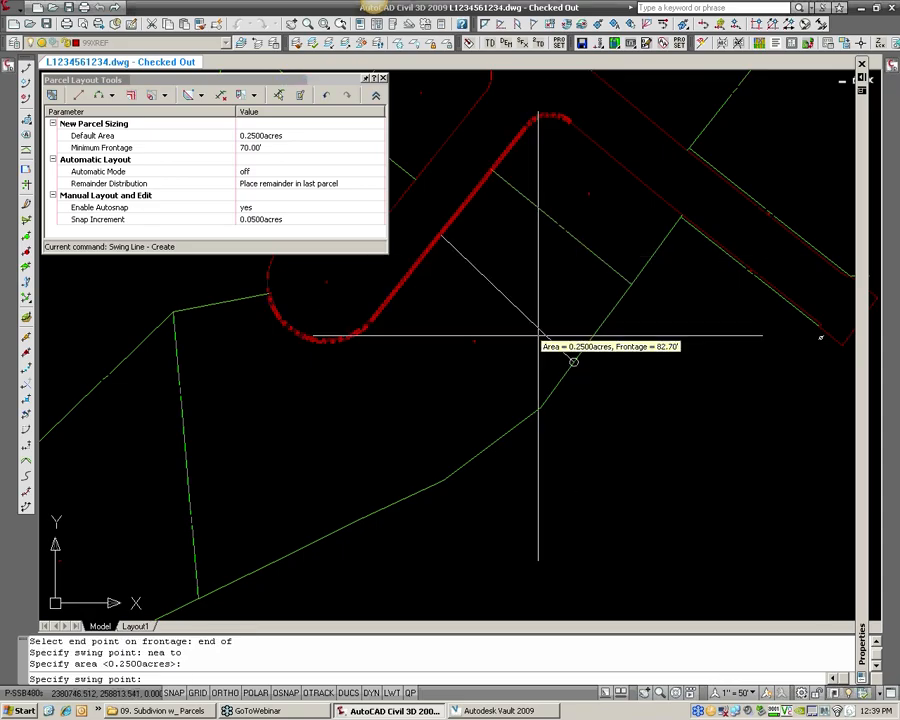
- Create the second swing-line lot of 0.25 acres, pivoting from the first vertex of the rear boundary with an endpoint snap
{"action": "type", "text": "en"}
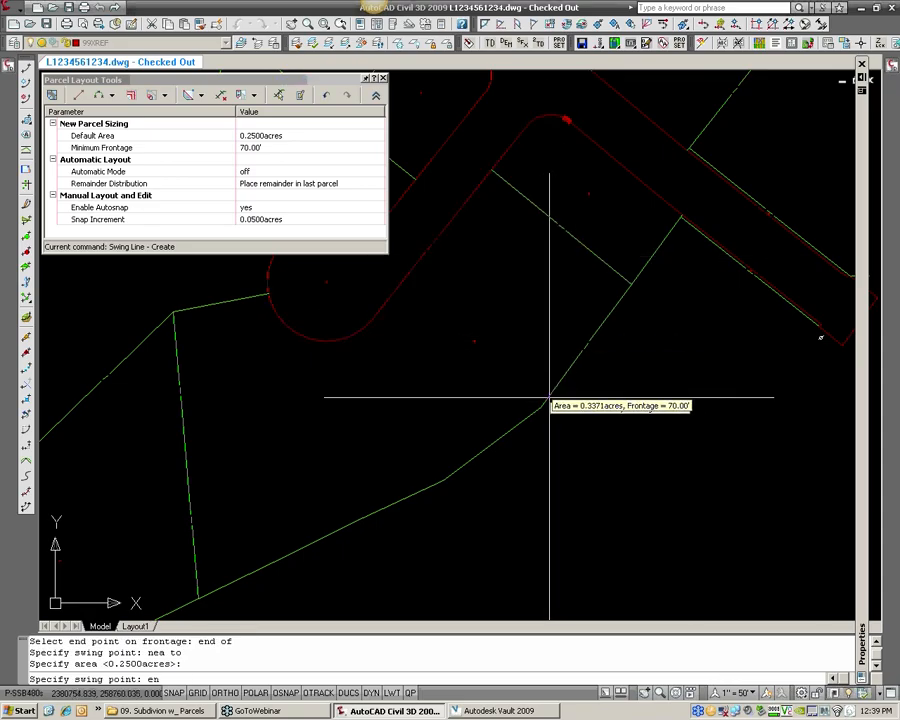
{"action": "type", "text": "d of"}
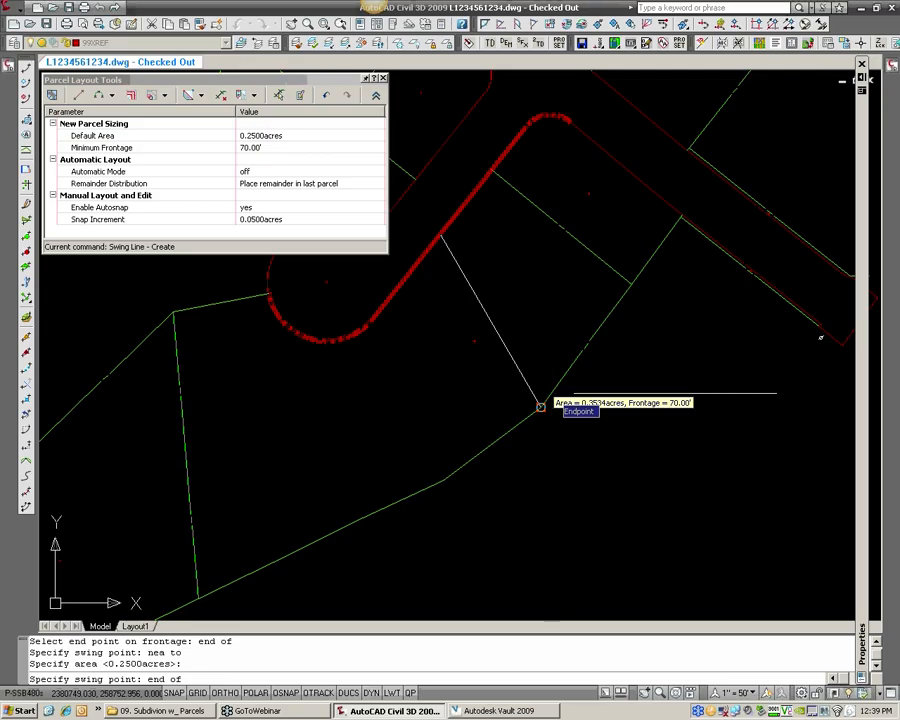
{"action": "left_click", "coordinate": [552, 393]}
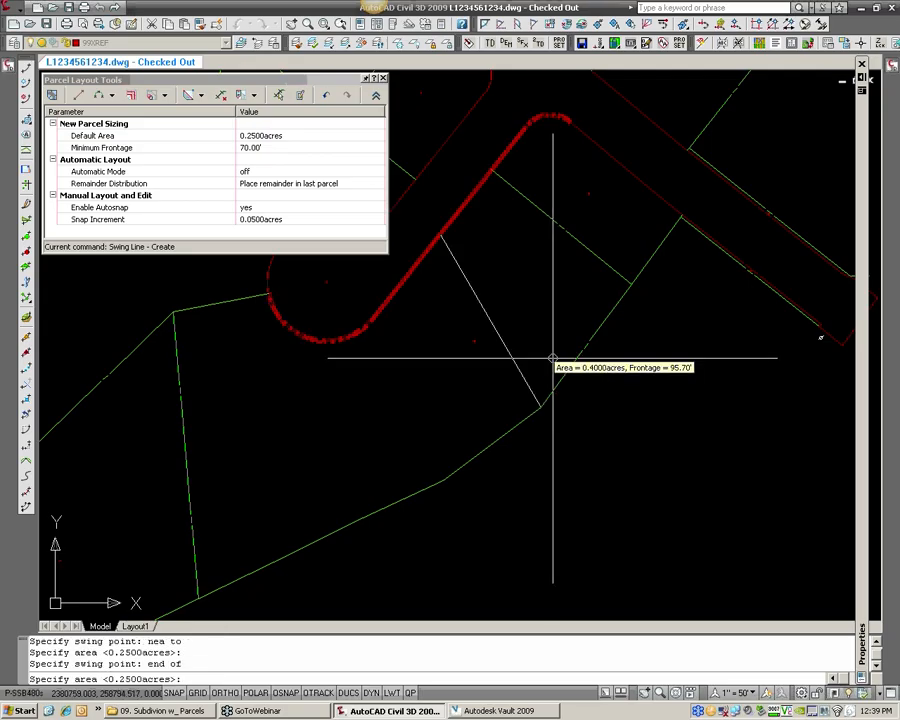
{"action": "key", "text": "Return"}
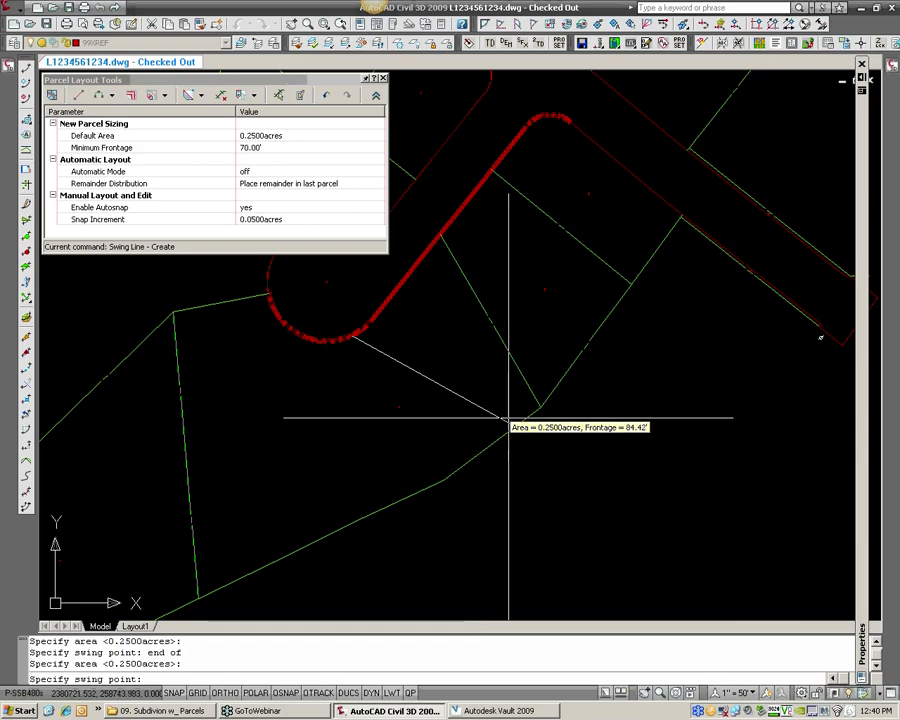
- Create the third swing-line lot of 0.25 acres from the next rear-boundary vertex to the southwest, and exit the parcel layout tools
{"action": "type", "text": "end"}
{"action": "key", "text": "Return"}
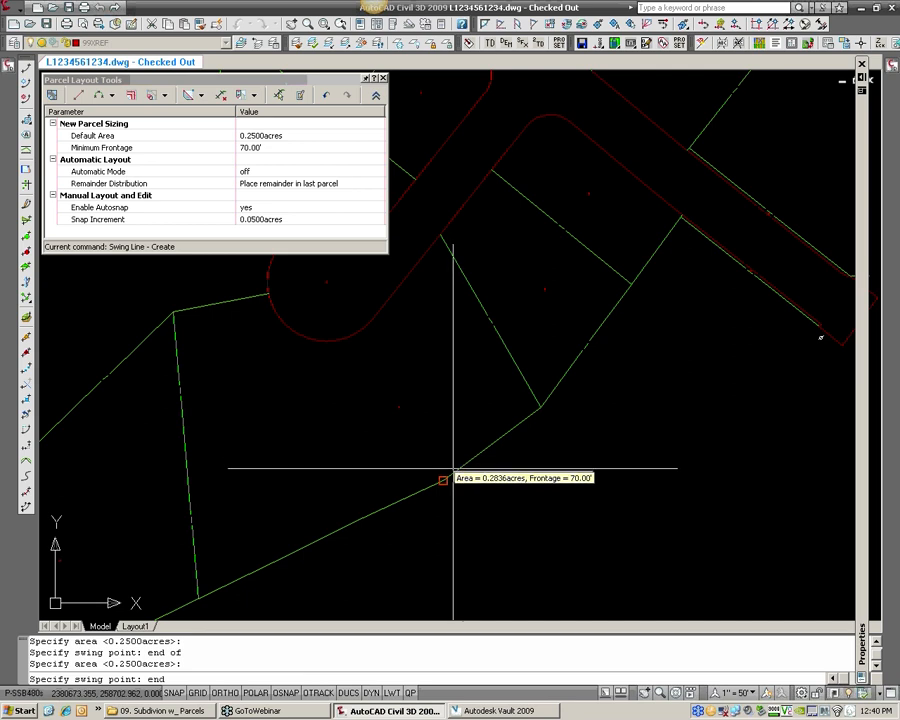
{"action": "left_click", "coordinate": [443, 480]}
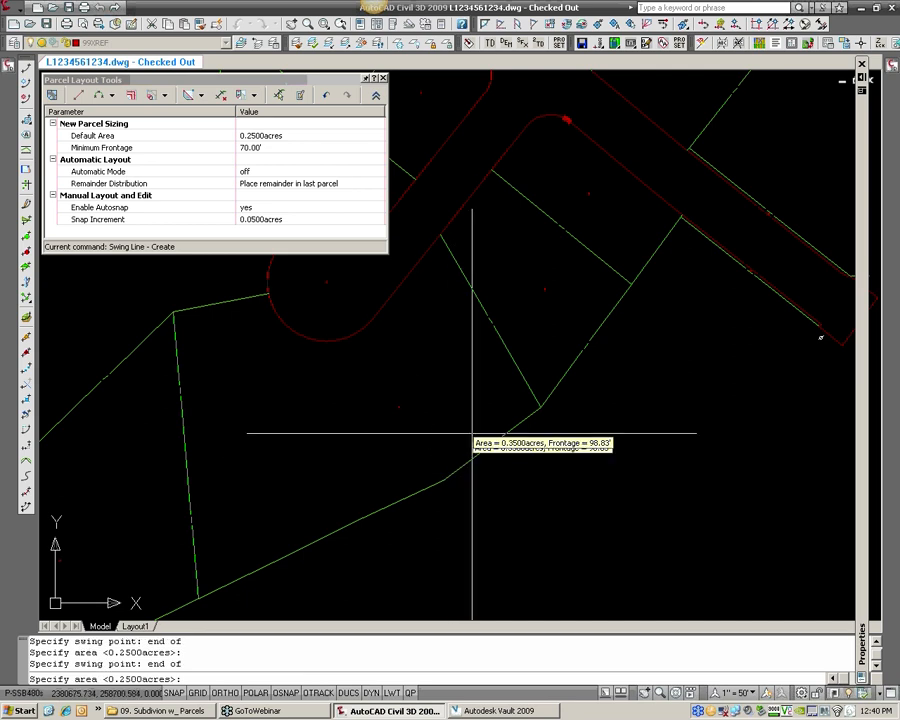
{"action": "left_click", "coordinate": [472, 435]}
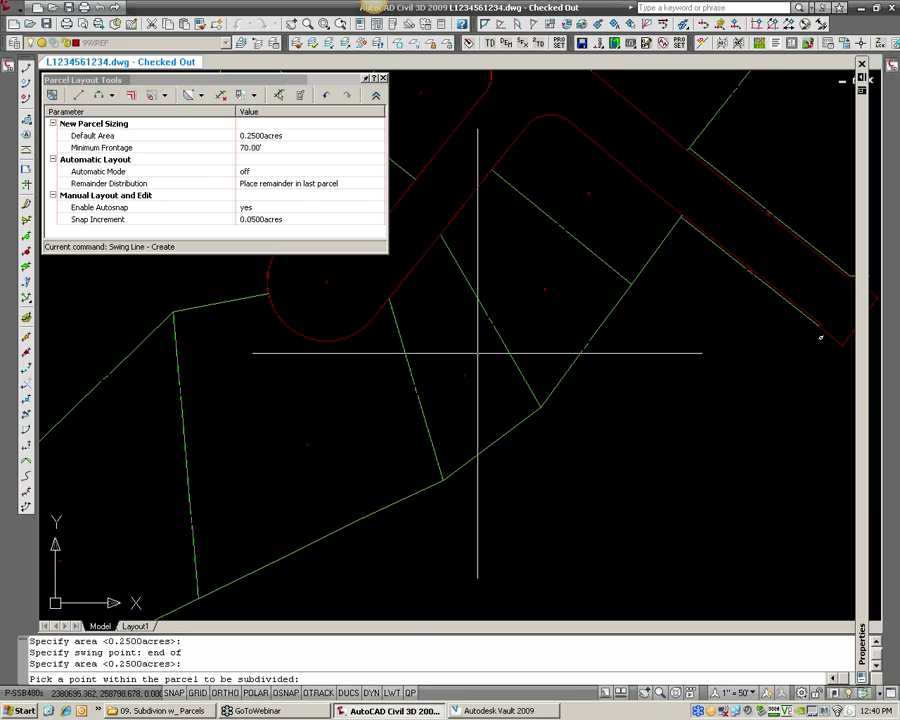
{"action": "key", "text": "Escape"}
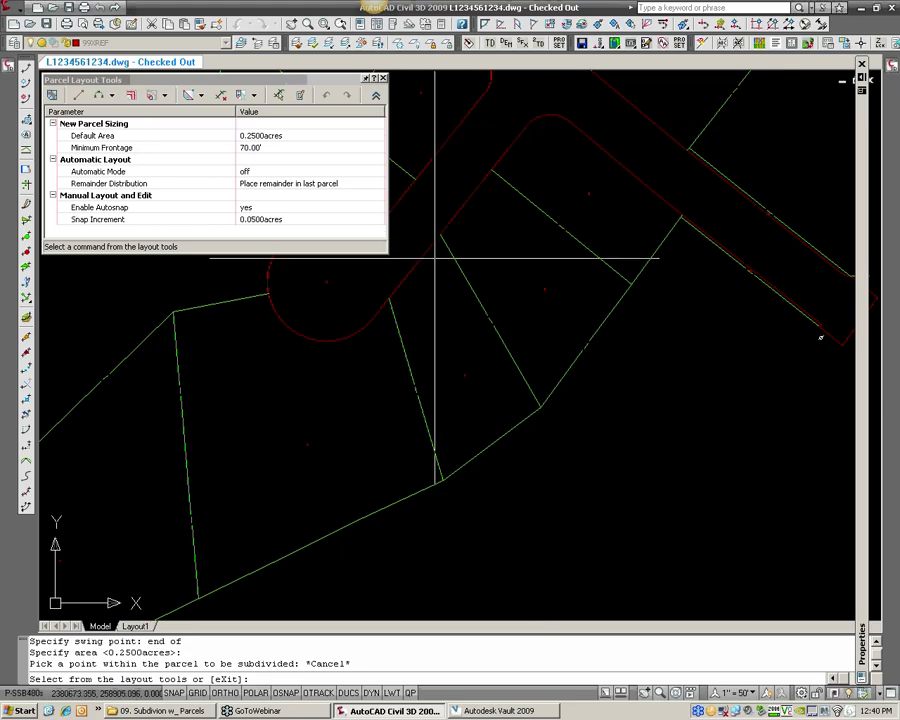
{"action": "type", "text": "x"}
{"action": "key", "text": "Return"}
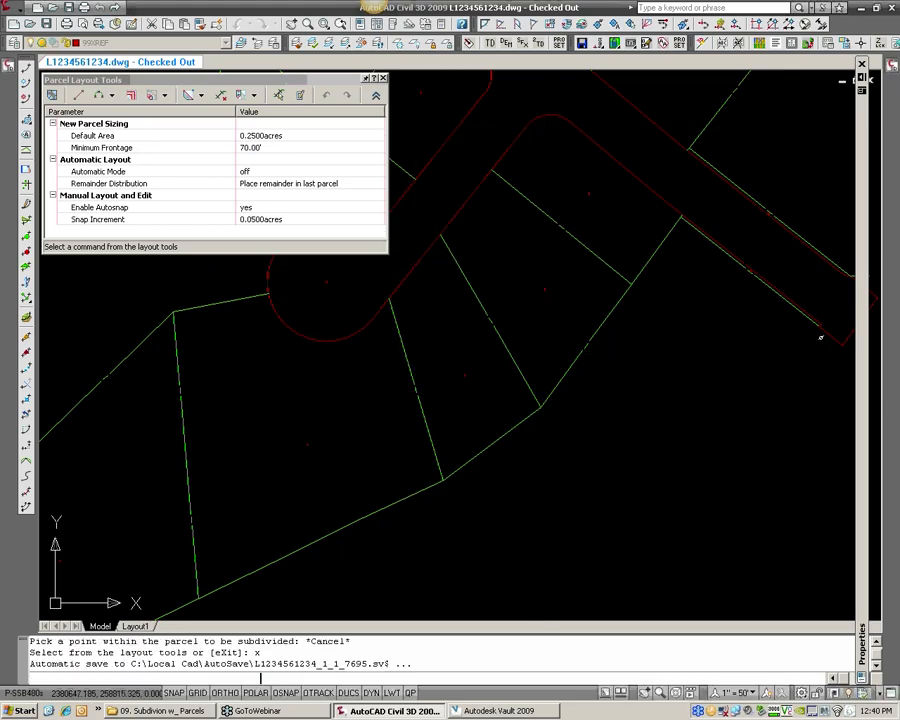
- Stretch the rear end of the southwestern swing line northeast along the rear boundary in two moves
{"action": "left_click", "coordinate": [406, 360]}
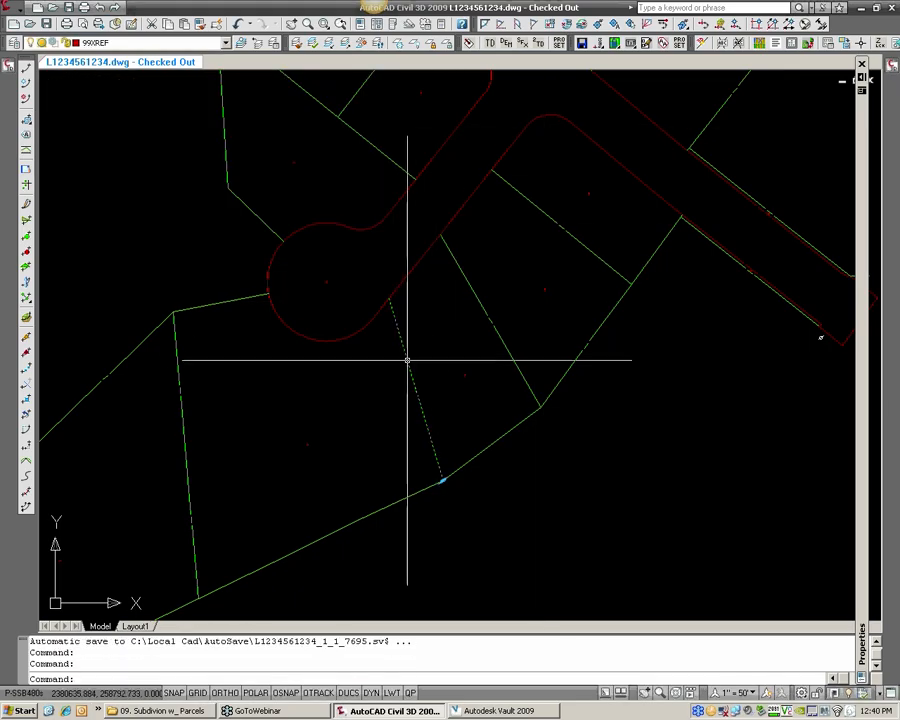
{"action": "left_click", "coordinate": [442, 480]}
{"action": "left_click", "coordinate": [472, 457]}
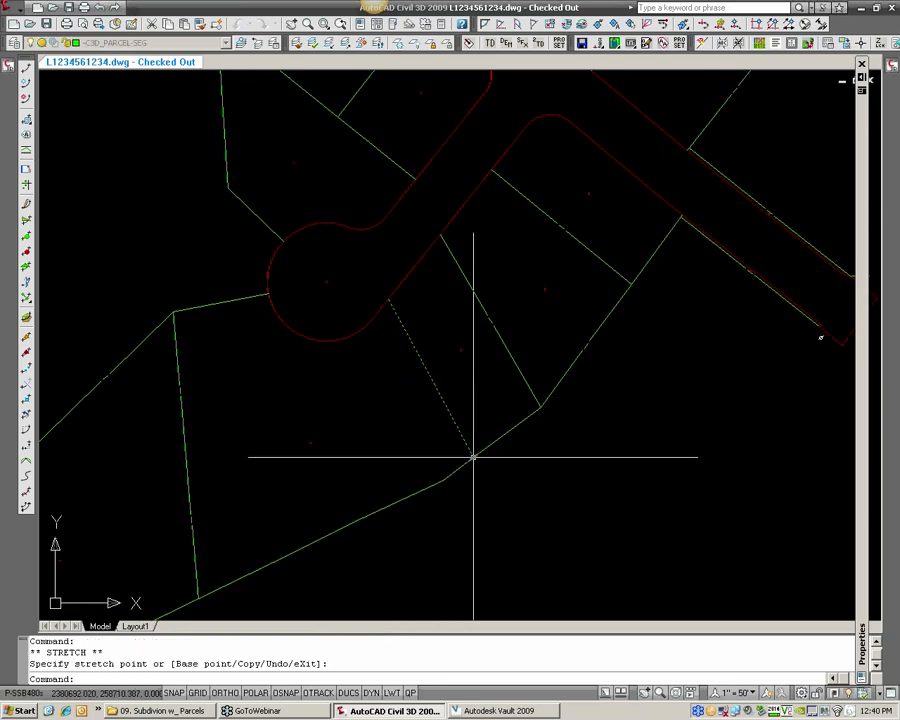
{"action": "left_click", "coordinate": [476, 456]}
{"action": "left_click", "coordinate": [473, 457]}
{"action": "left_click", "coordinate": [498, 438]}
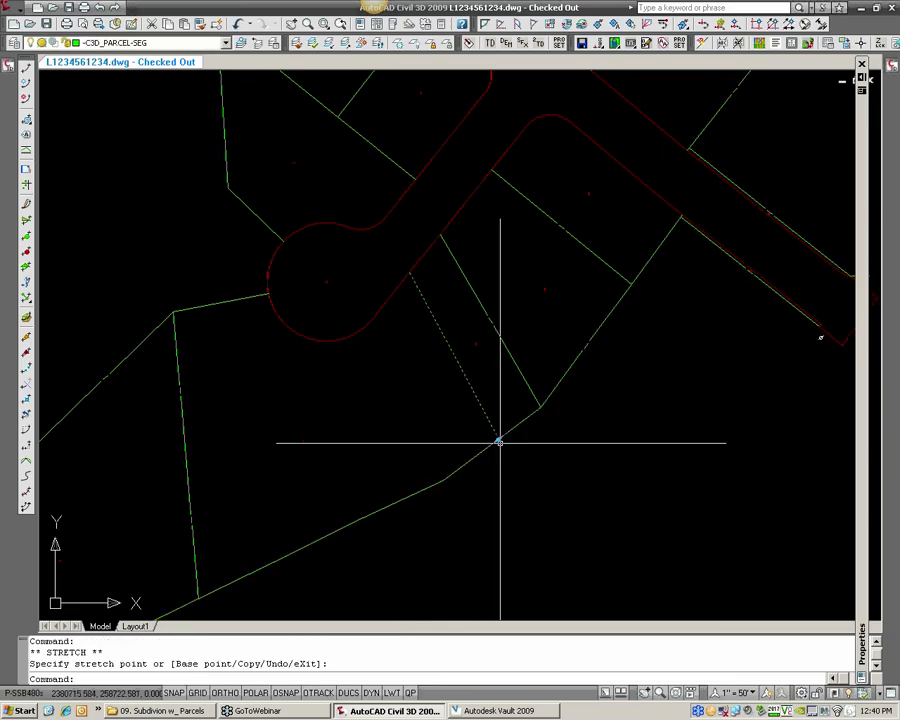
- Snap the southwestern swing line's rear end back to the endpoint at the rear-boundary vertex
{"action": "left_click", "coordinate": [498, 438]}
{"action": "type", "text": "end"}
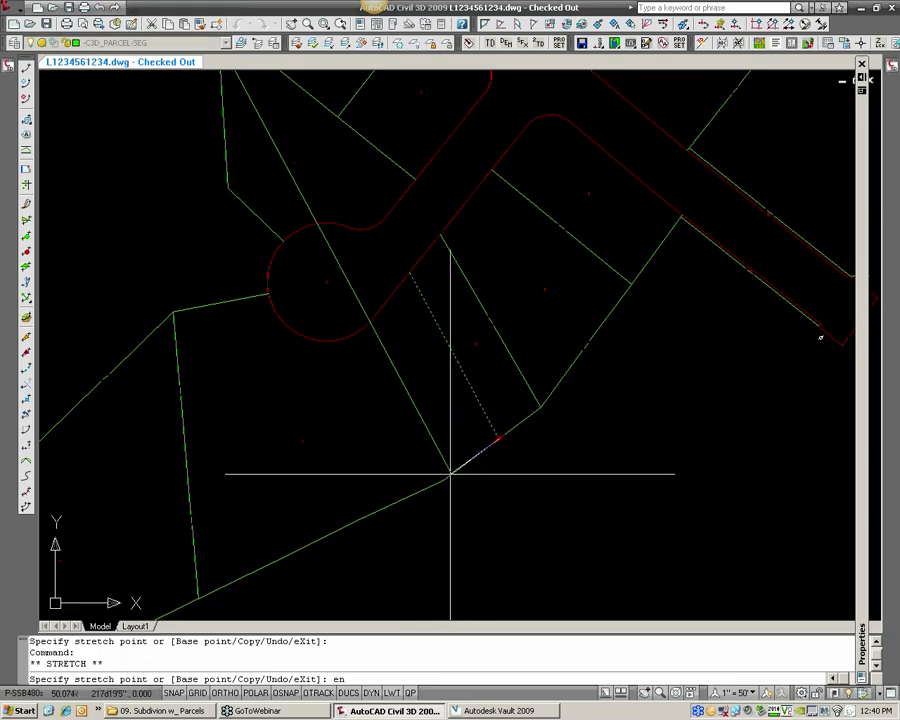
{"action": "key", "text": "Return"}
{"action": "left_click", "coordinate": [454, 474]}
- Stretch the southwestern swing line's rear end to a nearest point on the rear boundary, a short way southwest of the vertex
{"action": "left_click", "coordinate": [442, 480]}
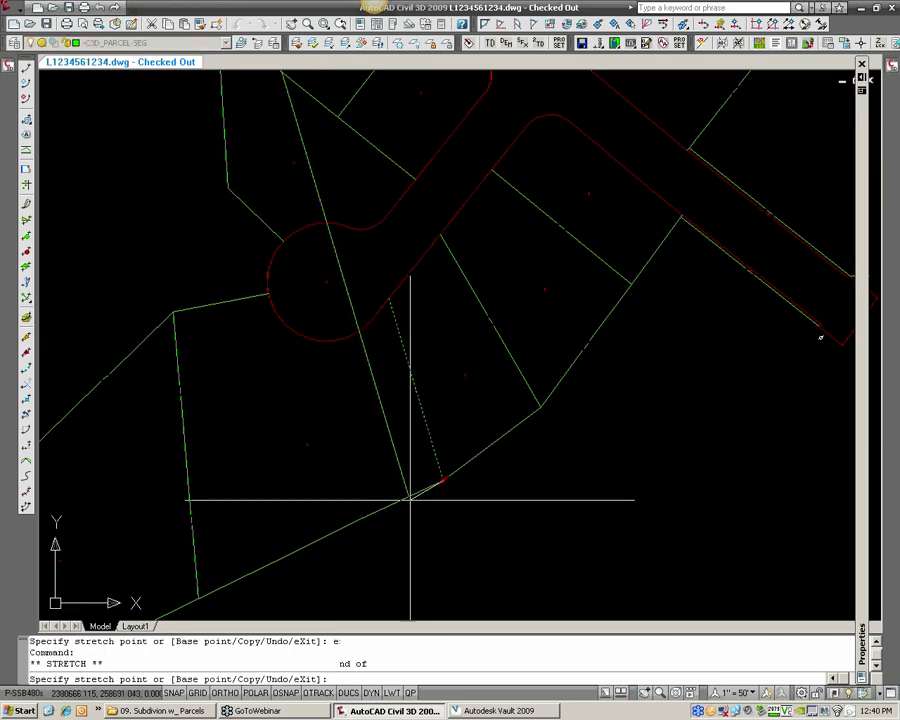
{"action": "type", "text": "nea"}
{"action": "key", "text": "Return"}
{"action": "left_click", "coordinate": [399, 500]}
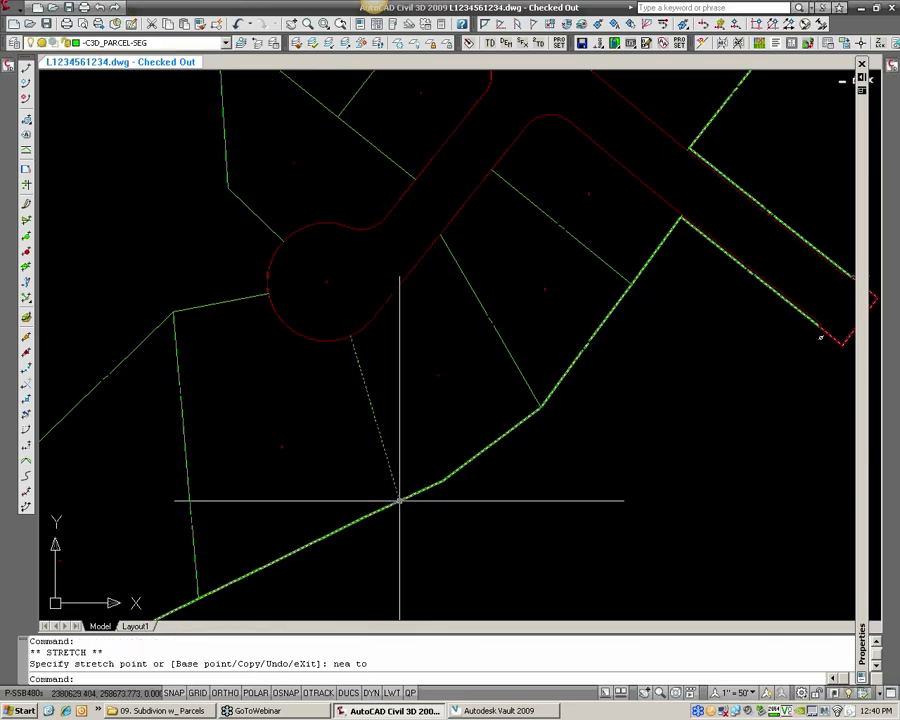
- Return the southwestern swing line's rear end to the boundary vertex with an endpoint snap and clear the selection
{"action": "left_click", "coordinate": [399, 500]}
{"action": "type", "text": "end"}
{"action": "key", "text": "Return"}
{"action": "left_click", "coordinate": [444, 477]}
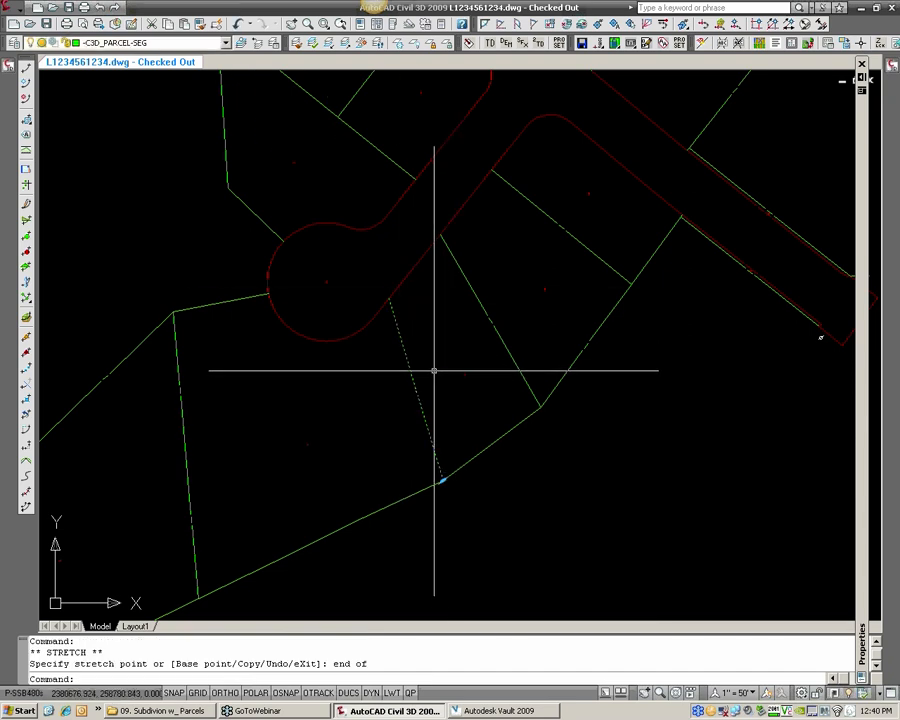
{"action": "key", "text": "Escape"}
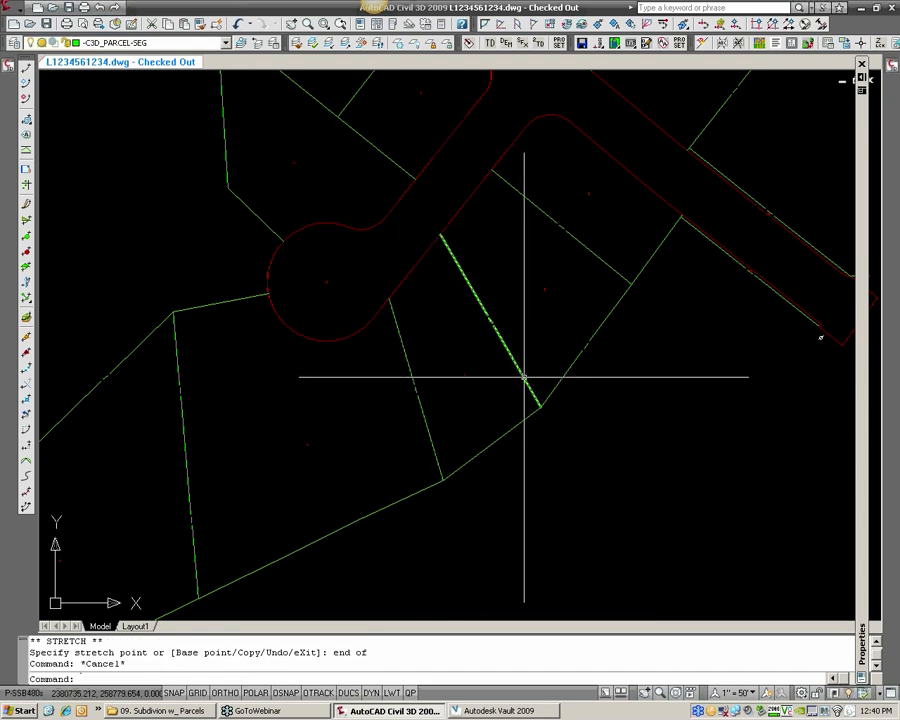
{"action": "key", "text": "Escape"}
- Stretch the rear end of the northeastern swing line up along the rear boundary toward the neighbouring lot line
{"action": "left_click", "coordinate": [541, 404]}
{"action": "left_click", "coordinate": [541, 406]}
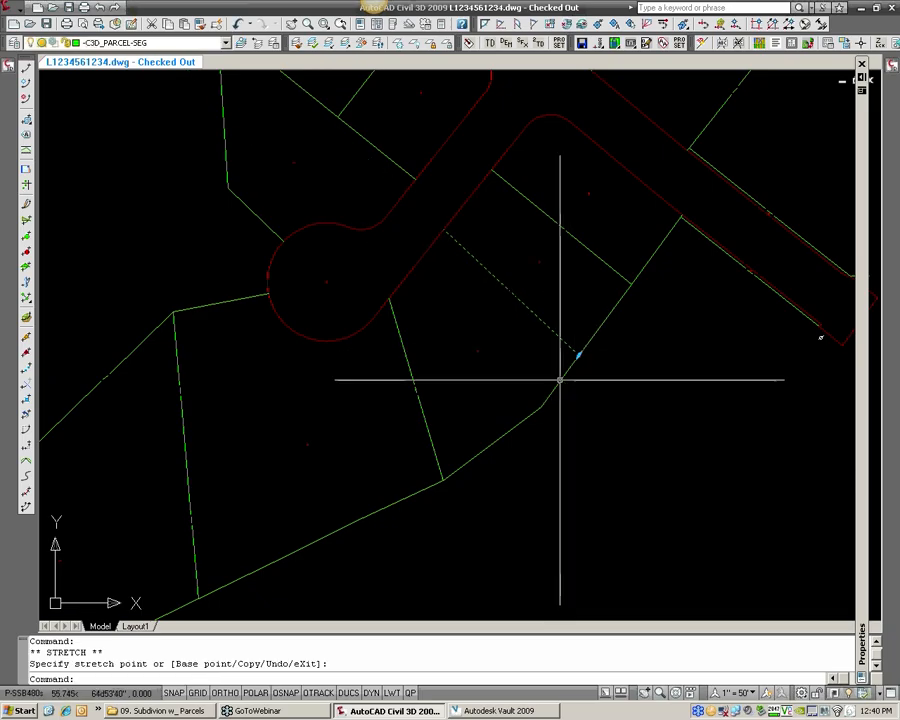
{"action": "left_click", "coordinate": [576, 356]}
{"action": "left_click", "coordinate": [597, 318]}
{"action": "left_click", "coordinate": [555, 393]}
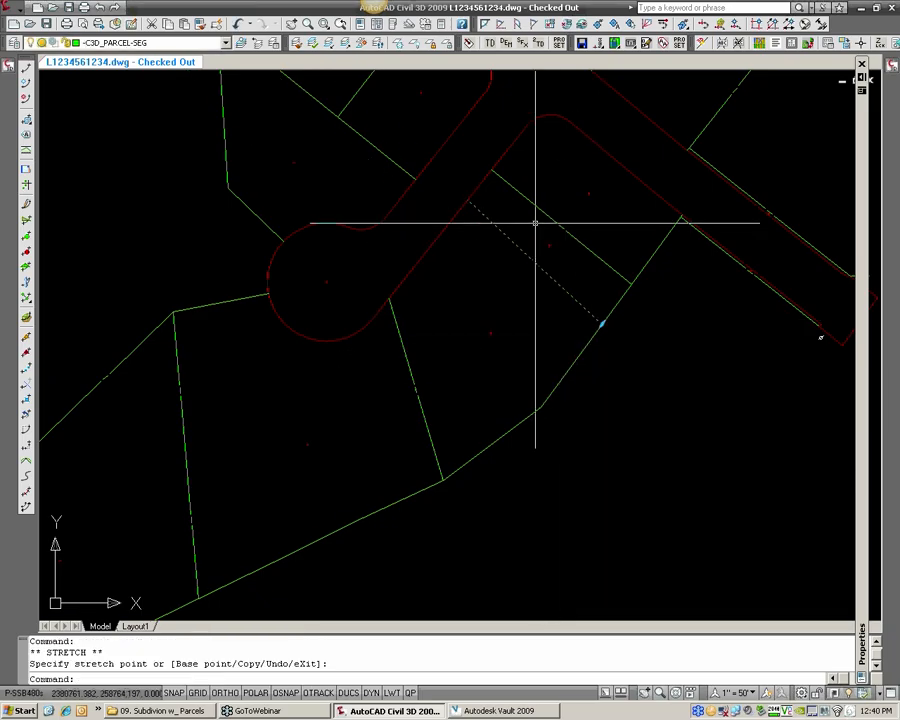
{"action": "left_click", "coordinate": [587, 337]}
{"action": "key", "text": "Escape"}
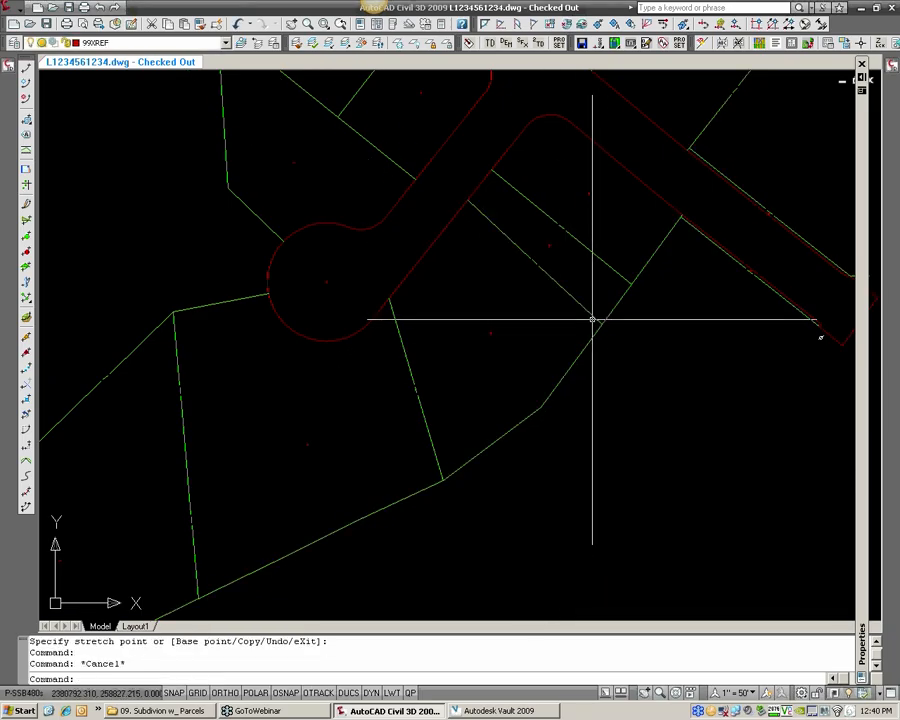
{"action": "key", "text": "Escape"}
- Snap the northeastern swing line's rear end back to the endpoint at its rear-boundary vertex and deselect the line
{"action": "left_click", "coordinate": [599, 321]}
{"action": "left_click", "coordinate": [601, 322]}
{"action": "type", "text": "end"}
{"action": "key", "text": "Return"}
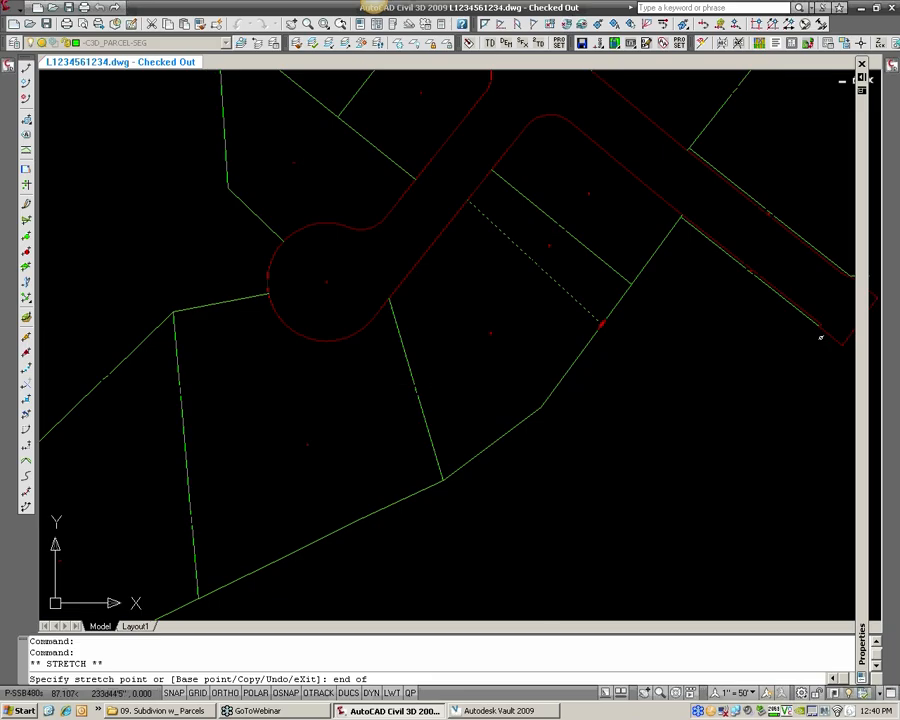
{"action": "left_click", "coordinate": [538, 387]}
{"action": "key", "text": "Escape"}
{"action": "key", "text": "Escape"}
- Stretch the southwestern swing line's rear end with a nearest snap along the rear boundary until its front meets the cul-de-sac bulb's south edge
{"action": "left_click", "coordinate": [428, 430]}
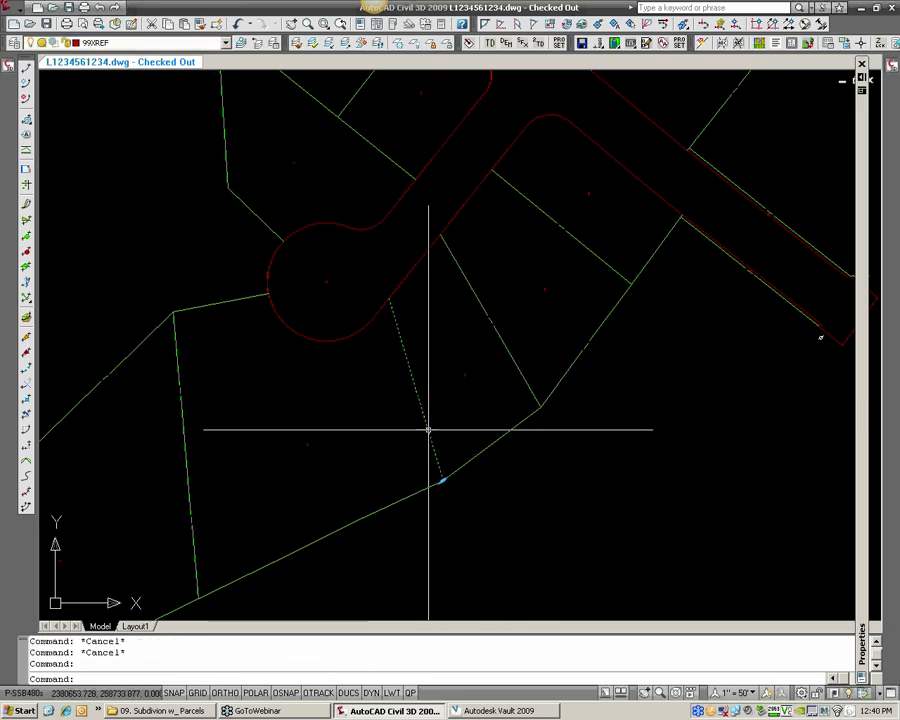
{"action": "left_click", "coordinate": [441, 482]}
{"action": "type", "text": "nea"}
{"action": "key", "text": "Return"}
{"action": "left_click", "coordinate": [376, 510]}
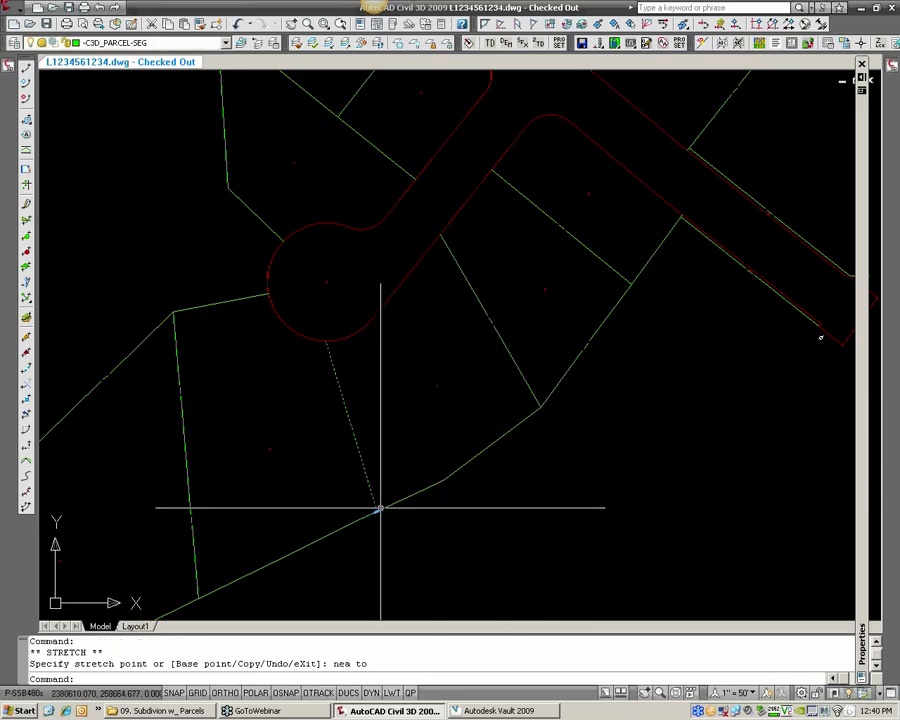
{"action": "key", "text": "Escape"}
{"action": "key", "text": "Escape"}
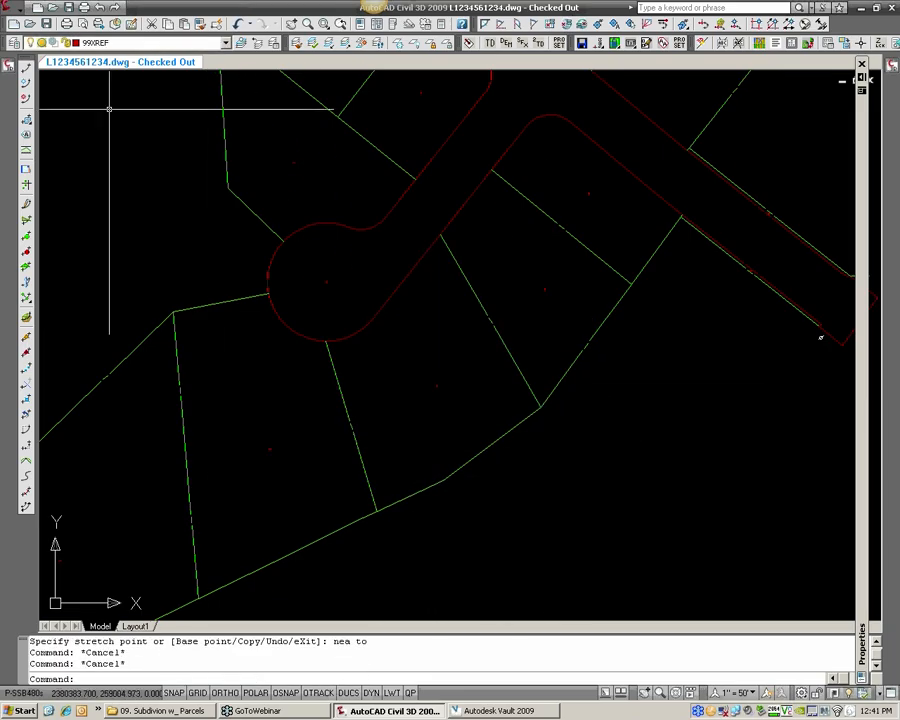
- Start Free Form Create in the parcel layout tools, using site Parcels [PROP], parcel style HRG_Property [PROP] and area label style _No Display
{"action": "left_click", "coordinate": [16, 11]}
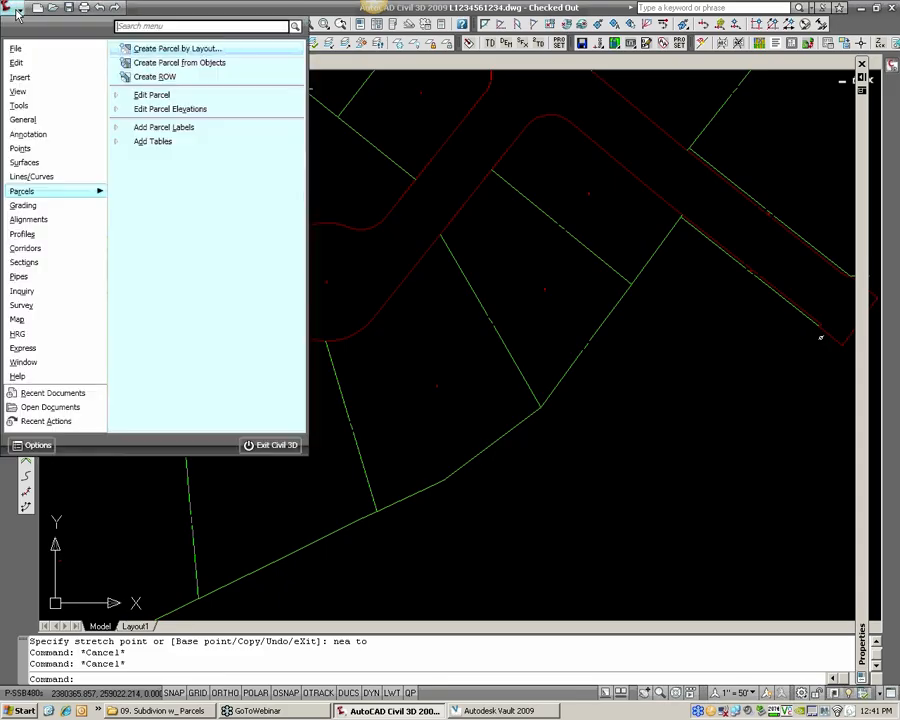
{"action": "left_click", "coordinate": [154, 50]}
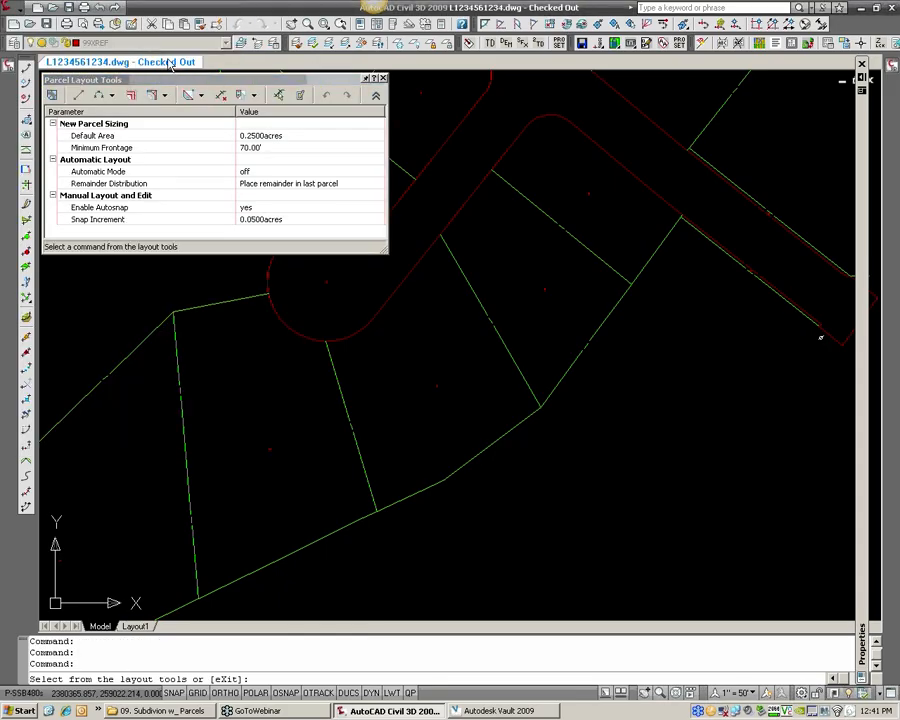
{"action": "left_click", "coordinate": [166, 96]}
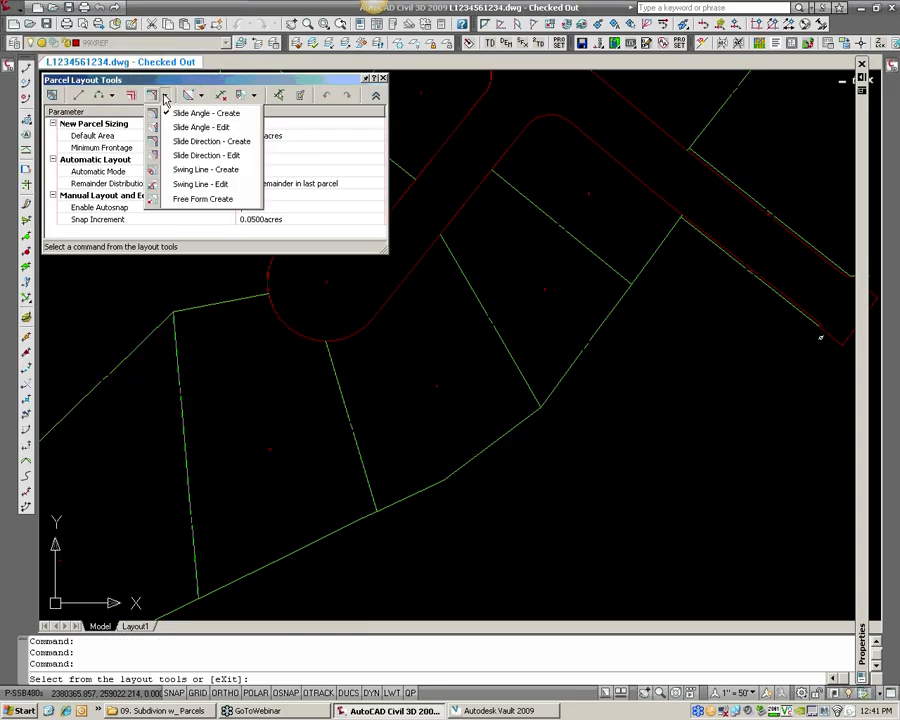
{"action": "left_click", "coordinate": [200, 199]}
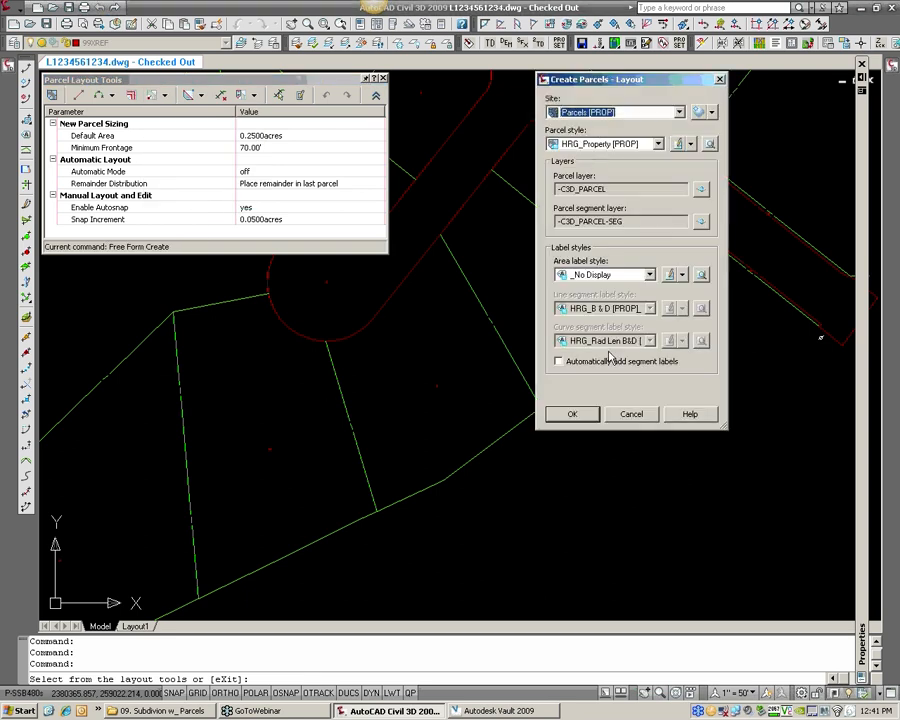
{"action": "left_click", "coordinate": [572, 414]}
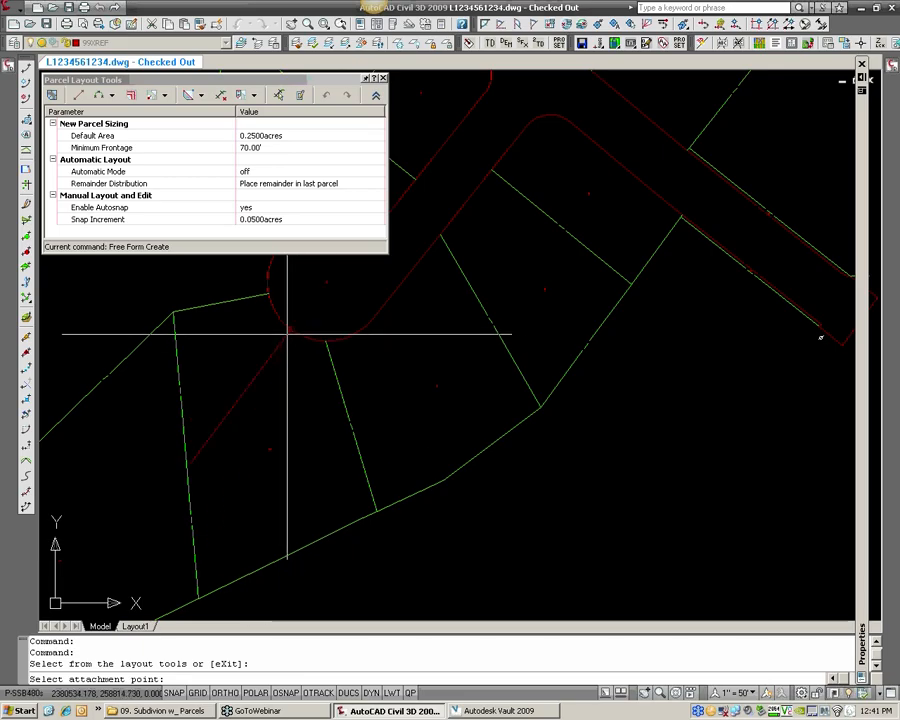
- Create a free-form lot line from the shared lot corner north of the cul-de-sac to the boundary corner west of it, using endpoint snaps
{"action": "scroll", "coordinate": [296, 331], "scroll_direction": "down", "scroll_amount": 4}
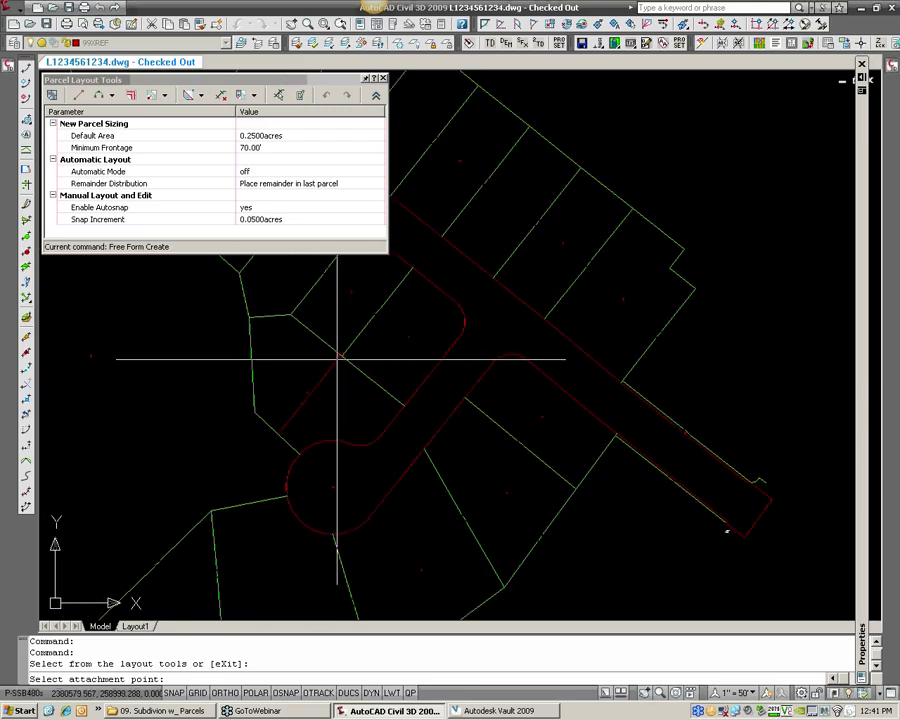
{"action": "type", "text": "end"}
{"action": "key", "text": "Return"}
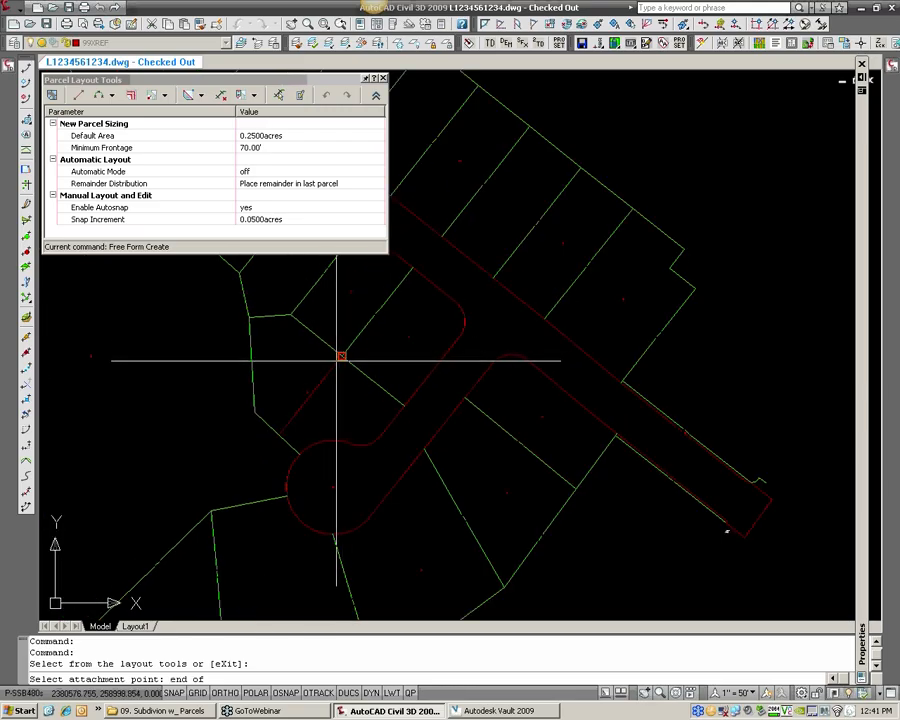
{"action": "left_click", "coordinate": [341, 357]}
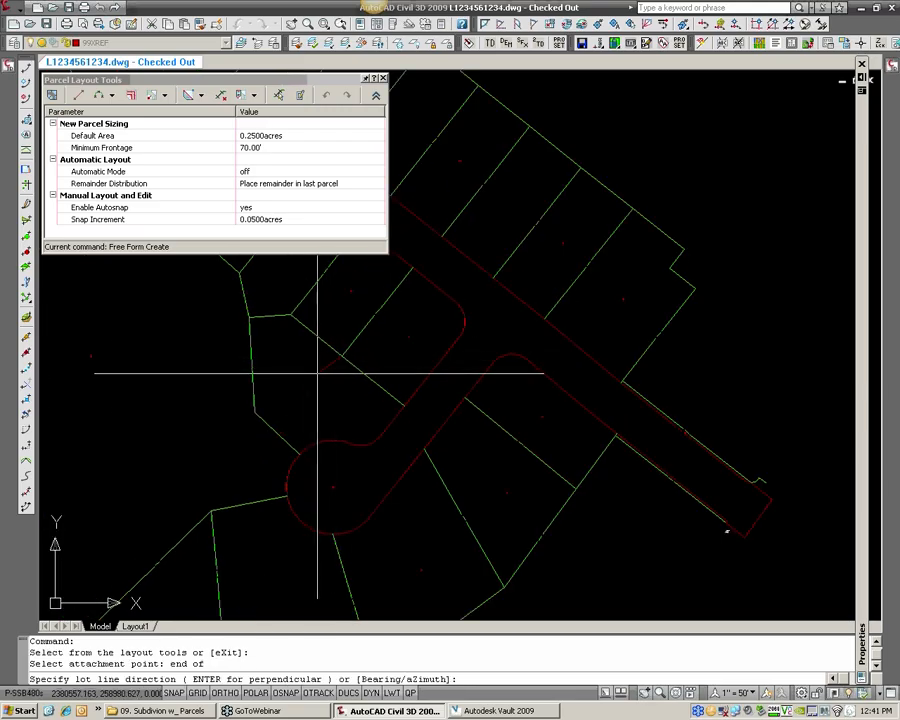
{"action": "left_click", "coordinate": [251, 406]}
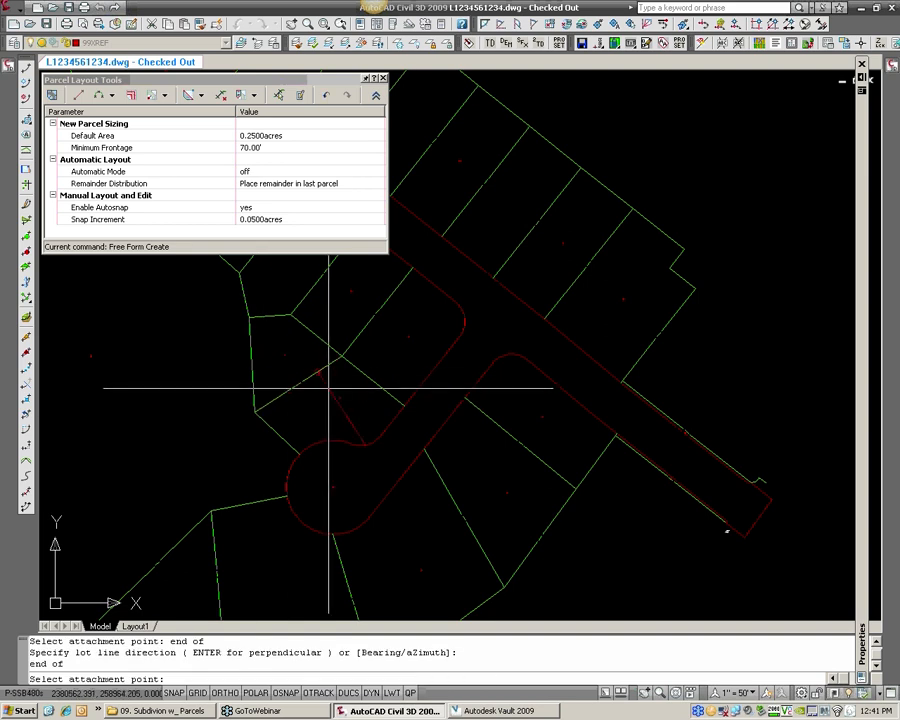
- Create a free-form lot line from the cul-de-sac bulb's southwest edge with direction 90, and exit the parcel layout tools
{"action": "scroll", "coordinate": [329, 388], "scroll_direction": "down", "scroll_amount": 2}
{"action": "scroll", "coordinate": [367, 474], "scroll_direction": "up", "scroll_amount": 2}
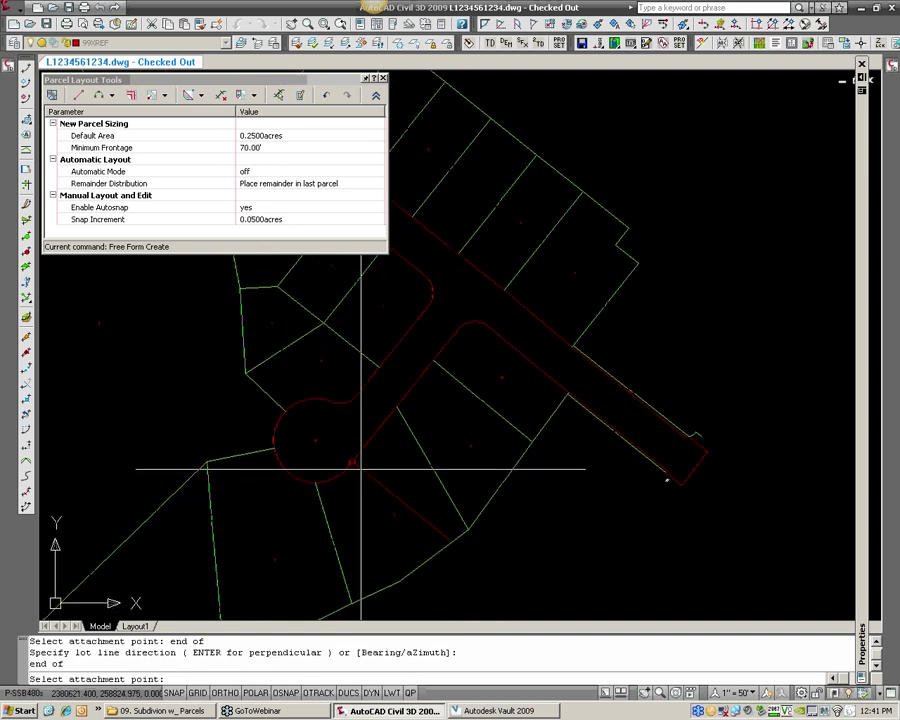
{"action": "scroll", "coordinate": [289, 480], "scroll_direction": "up", "scroll_amount": 2}
{"action": "left_click", "coordinate": [298, 476]}
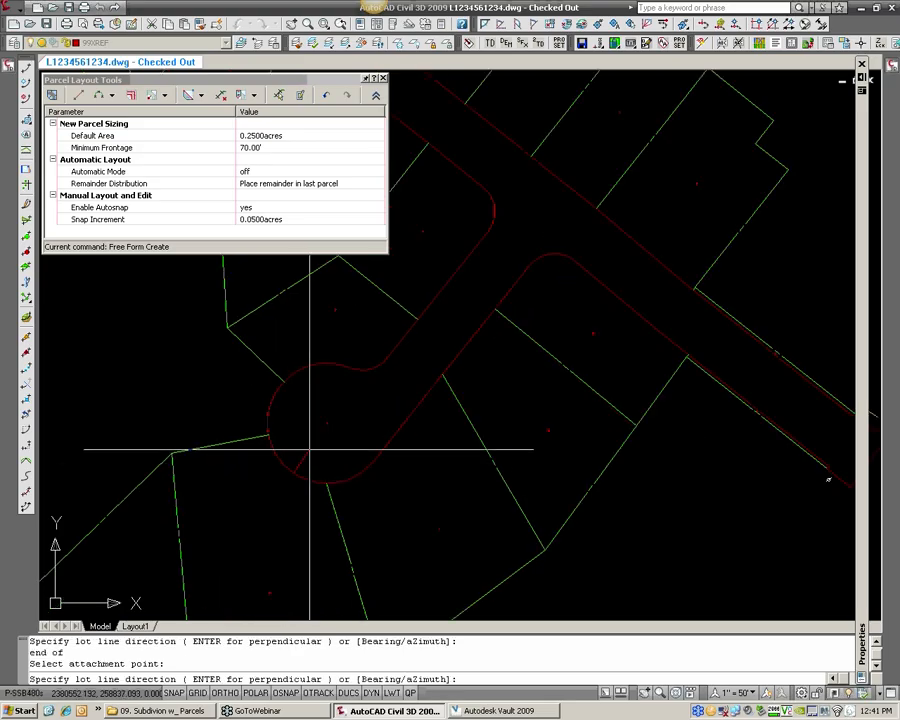
{"action": "middle_click_drag", "start_coordinate": [310, 449], "coordinate": [337, 379]}
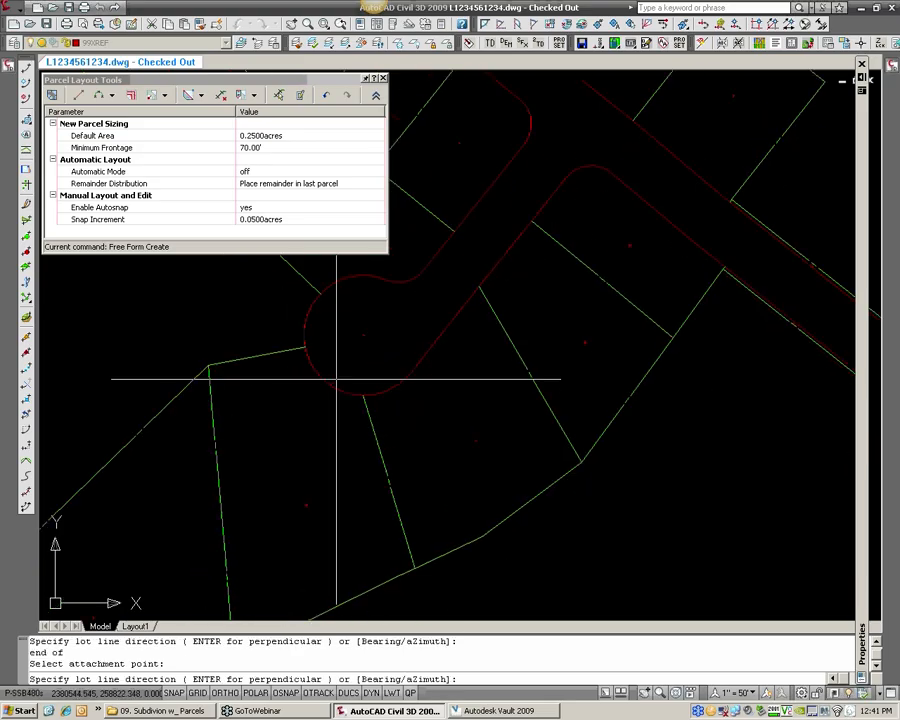
{"action": "type", "text": "90"}
{"action": "key", "text": "Return"}
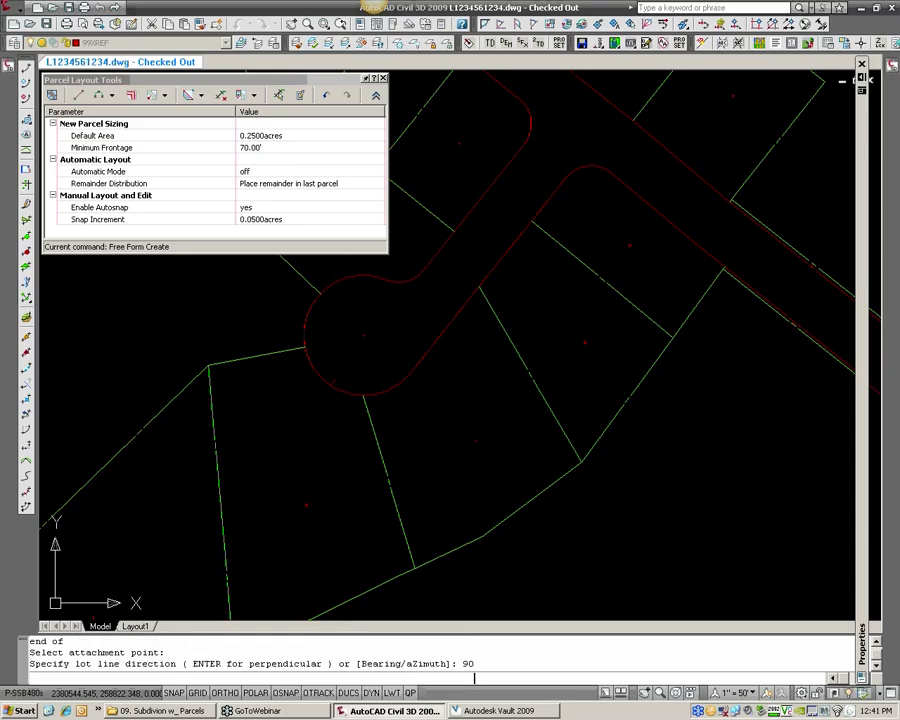
{"action": "key", "text": "Return"}
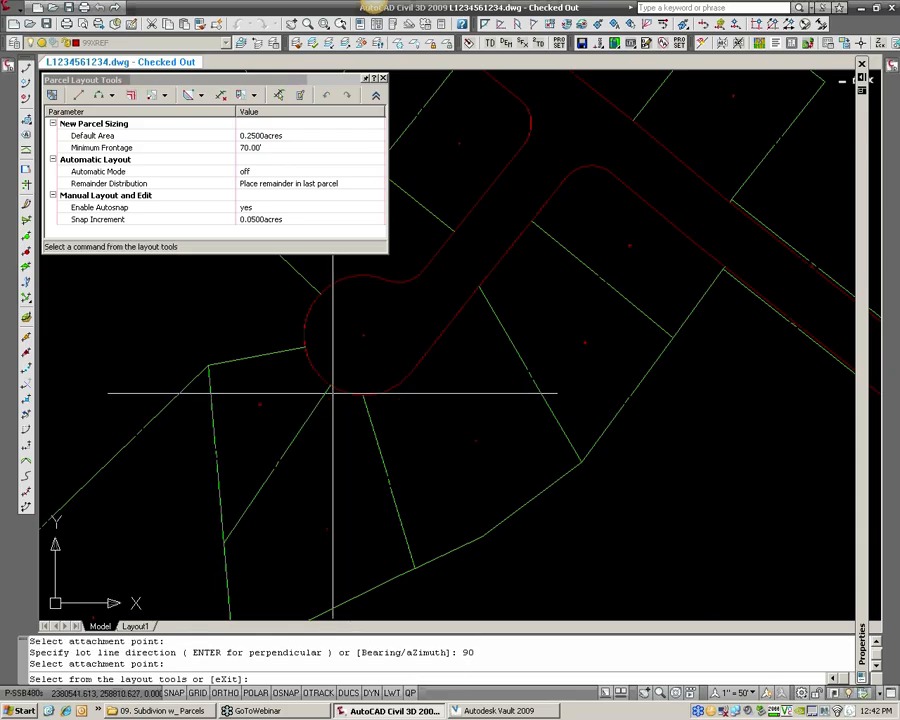
{"action": "type", "text": "x"}
{"action": "key", "text": "Return"}
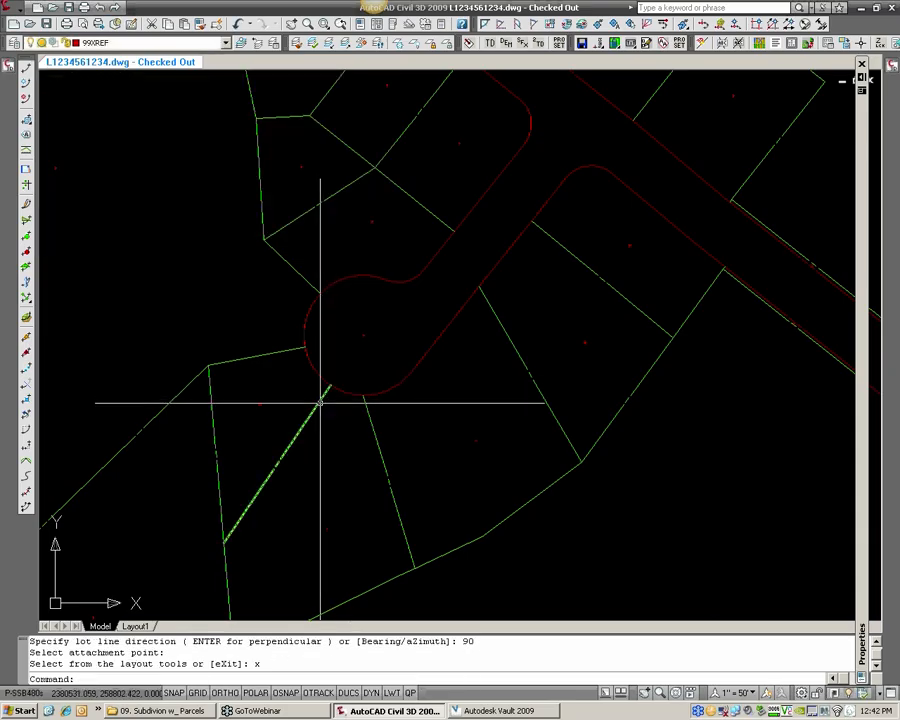
{"action": "left_click", "coordinate": [323, 394]}
{"action": "key", "text": "Escape"}
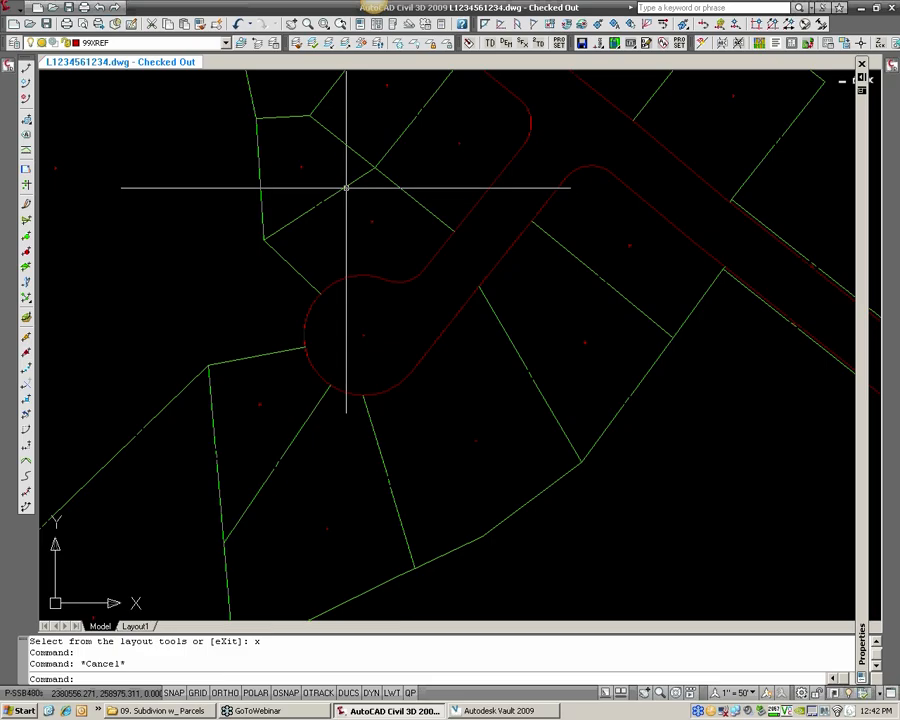
- Slide the free-form lot line north of the cul-de-sac southeast along its attached lot line, and snap it back to the shared lot corner
{"action": "left_click", "coordinate": [345, 185]}
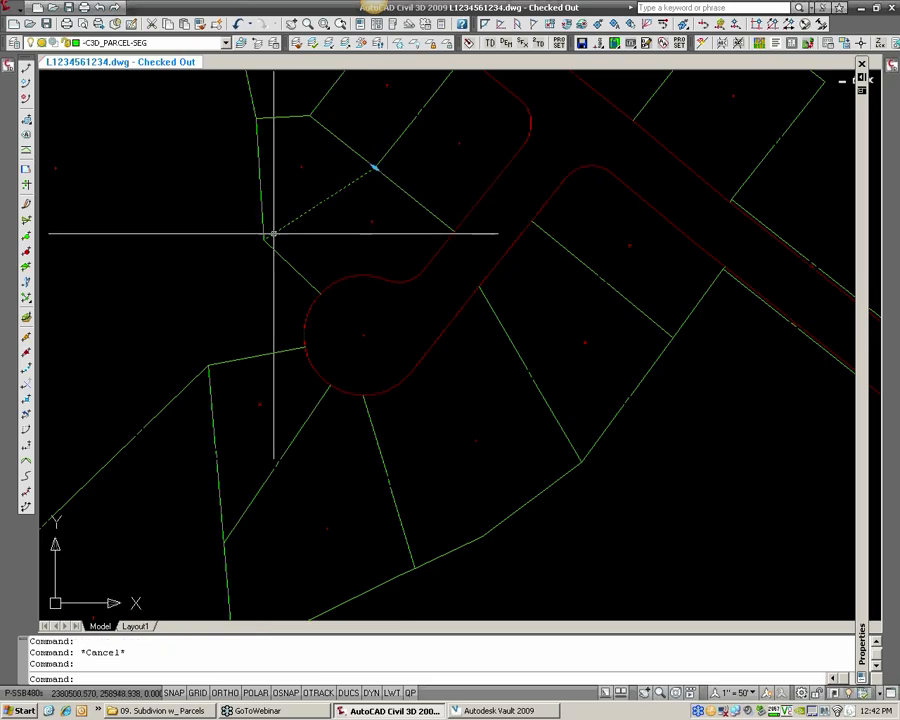
{"action": "left_click", "coordinate": [373, 171]}
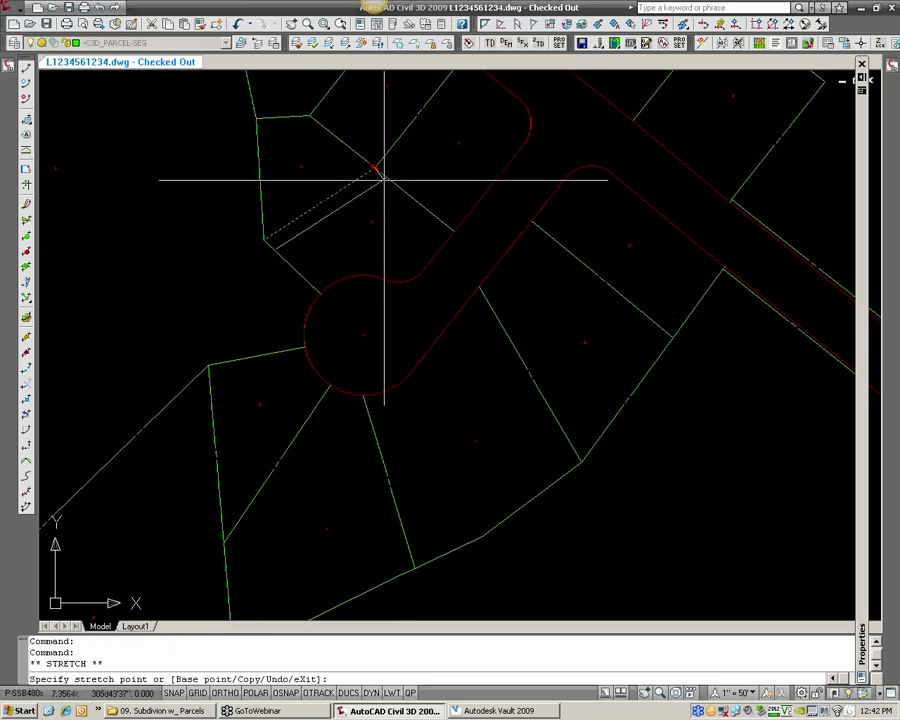
{"action": "left_click", "coordinate": [394, 184]}
{"action": "left_click", "coordinate": [403, 194]}
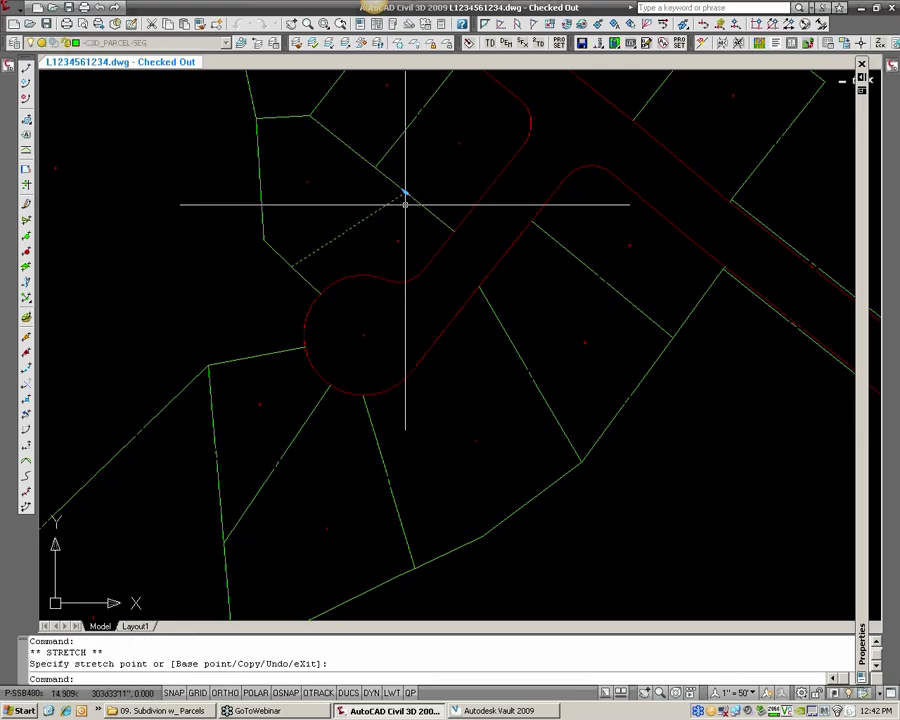
{"action": "left_click", "coordinate": [402, 191]}
{"action": "type", "text": "end"}
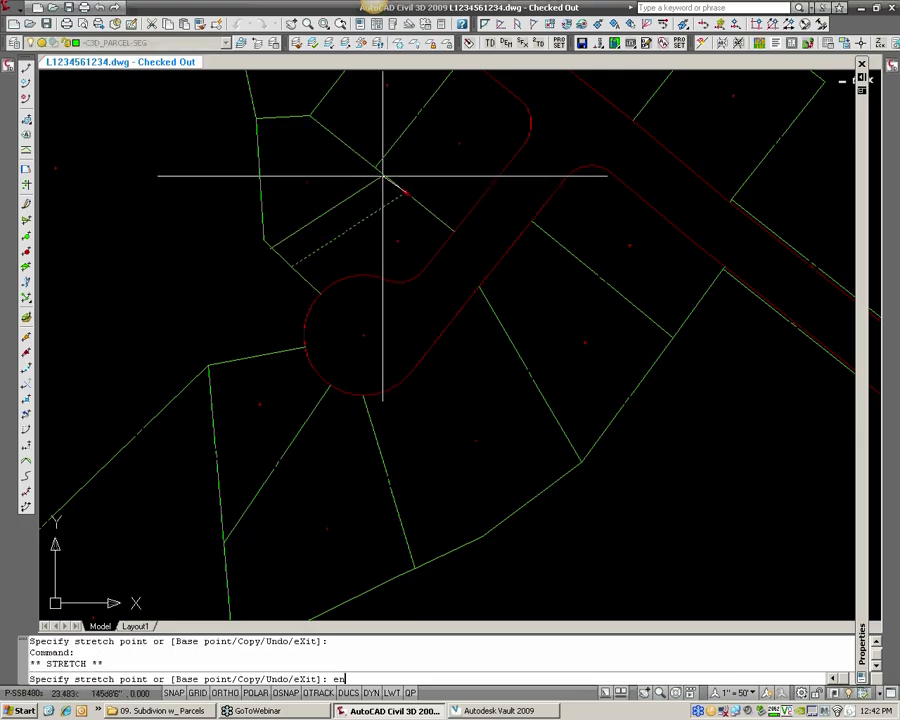
{"action": "key", "text": "Return"}
{"action": "left_click", "coordinate": [376, 168]}
{"action": "key", "text": "Escape"}
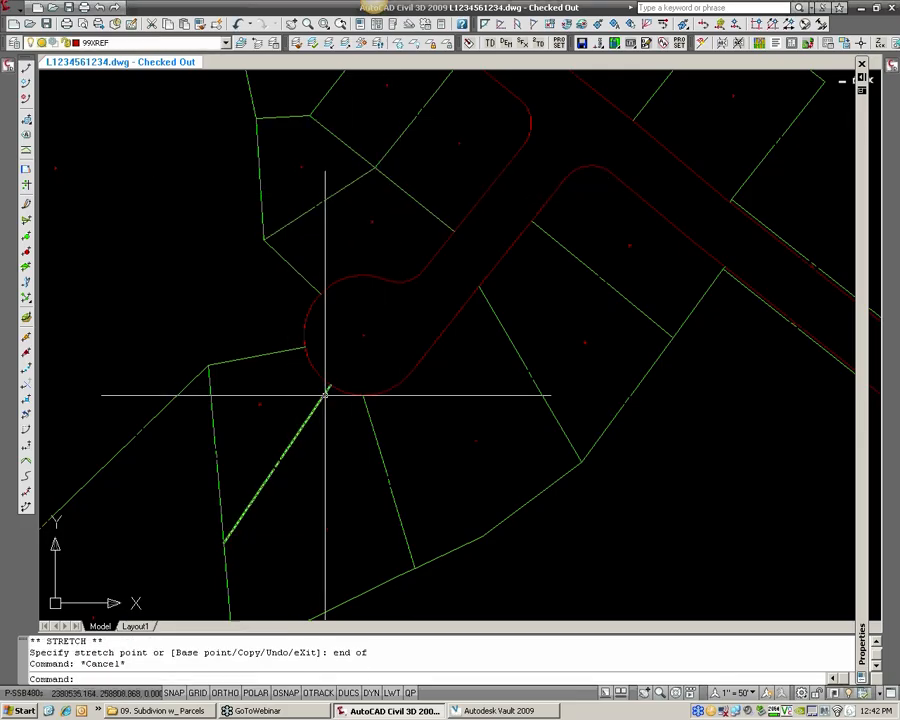
- Slide the front end of the free-form lot line southwest of the cul-de-sac slightly eastward along the bulb
{"action": "left_click", "coordinate": [327, 382]}
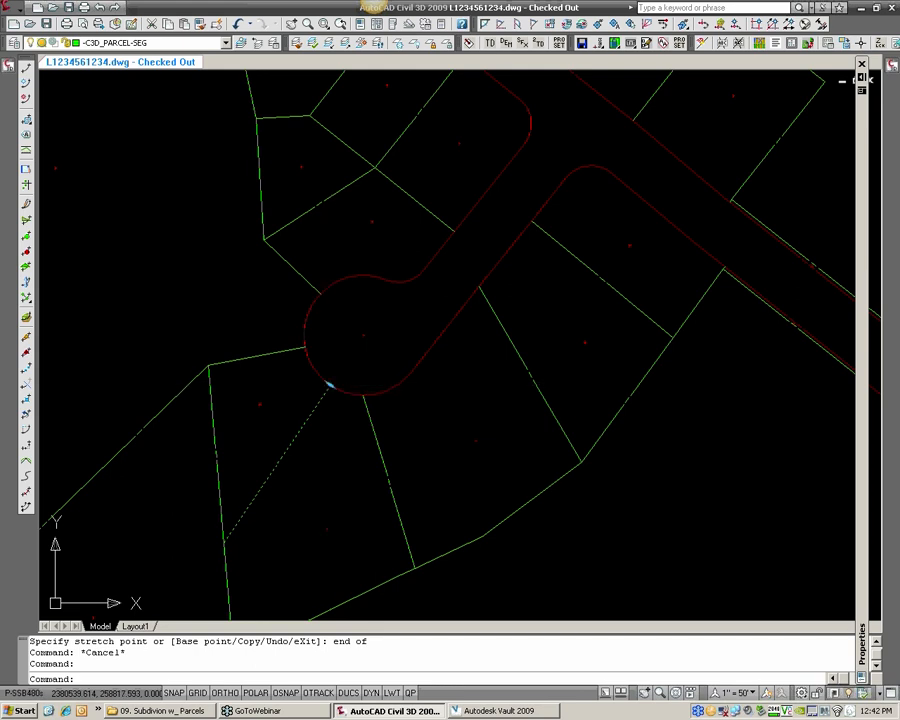
{"action": "left_click", "coordinate": [330, 384]}
{"action": "left_click", "coordinate": [321, 378]}
{"action": "left_click", "coordinate": [321, 378]}
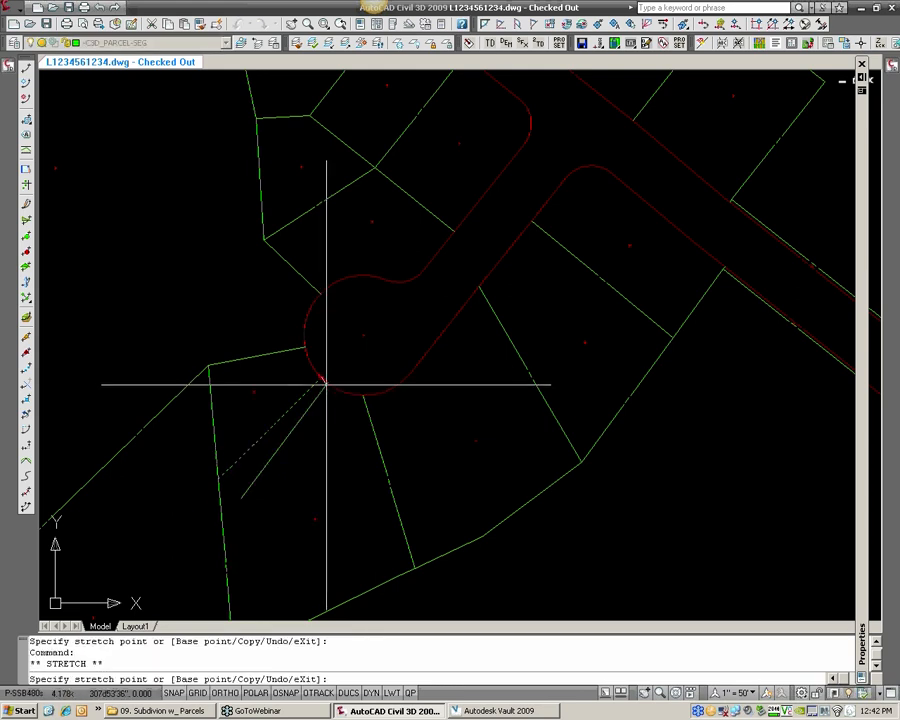
{"action": "key", "text": "Escape"}
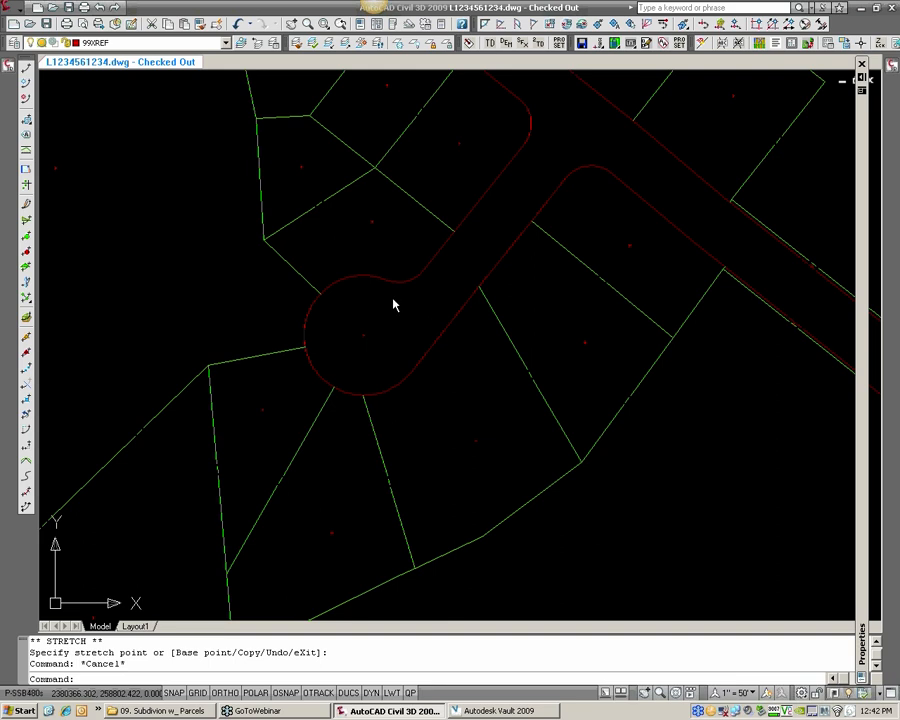
{"action": "scroll", "coordinate": [455, 348], "scroll_direction": "down", "scroll_amount": 2}
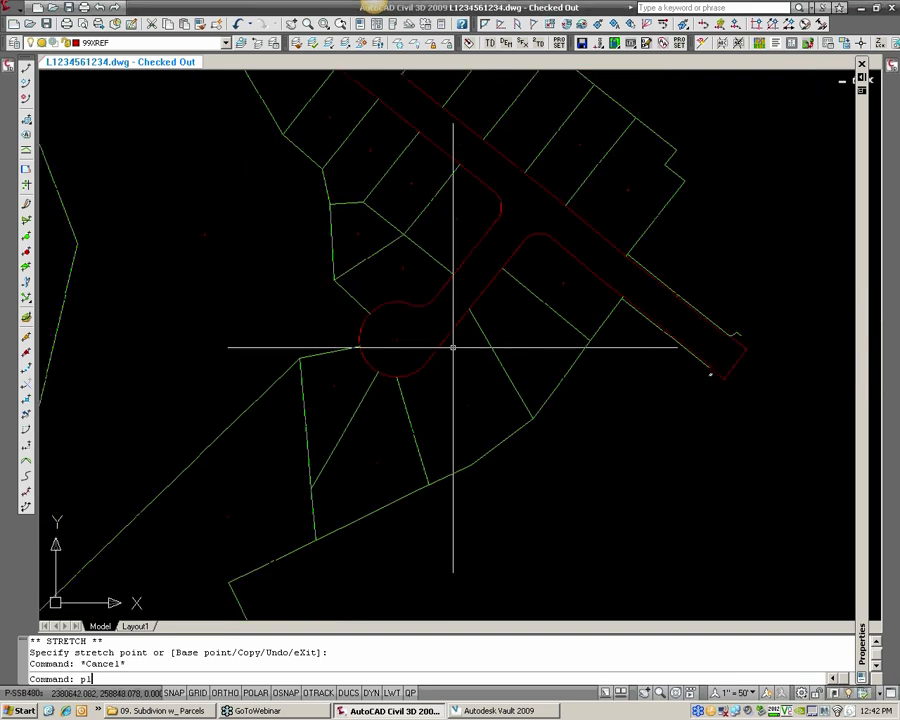
{"action": "key", "text": "Return"}
{"action": "scroll", "coordinate": [445, 352], "scroll_direction": "up", "scroll_amount": 2}
{"action": "type", "text": "nea"}
{"action": "key", "text": "Return"}
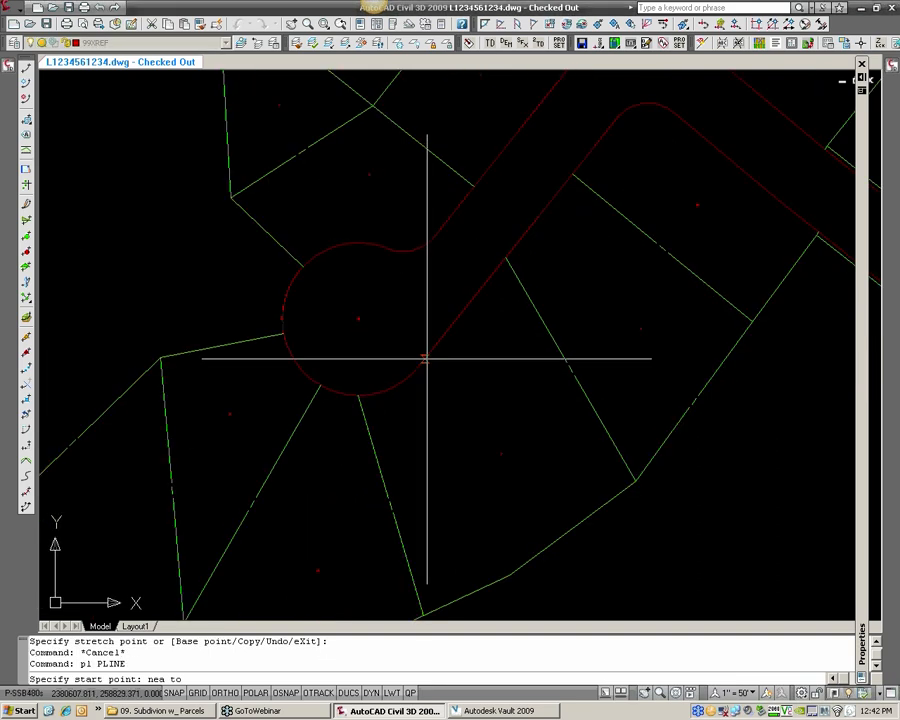
{"action": "left_click", "coordinate": [394, 384]}
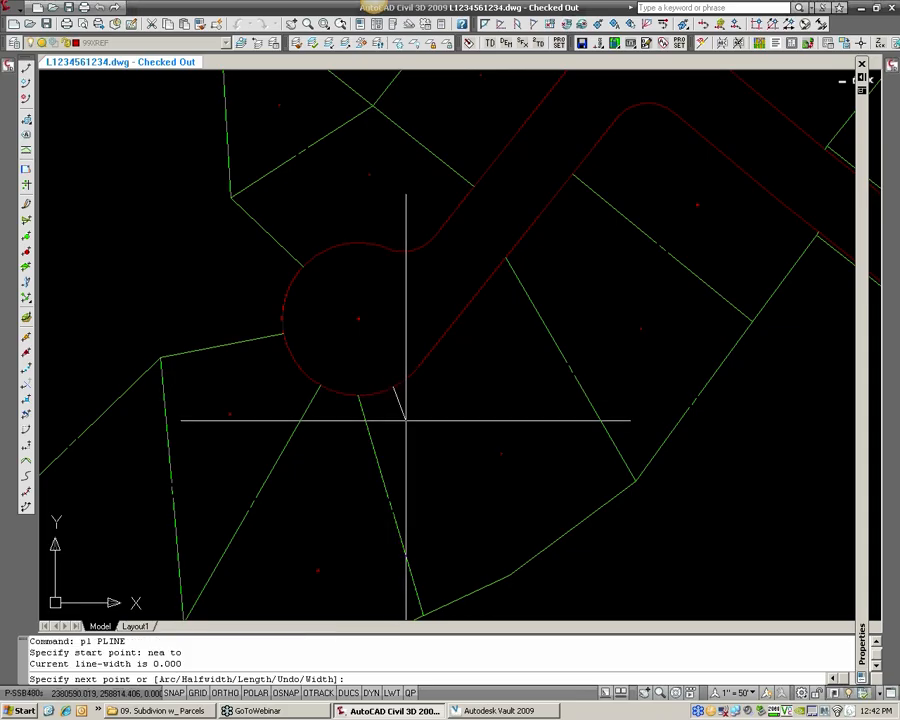
{"action": "key", "text": "Escape"}
{"action": "key", "text": "Escape"}
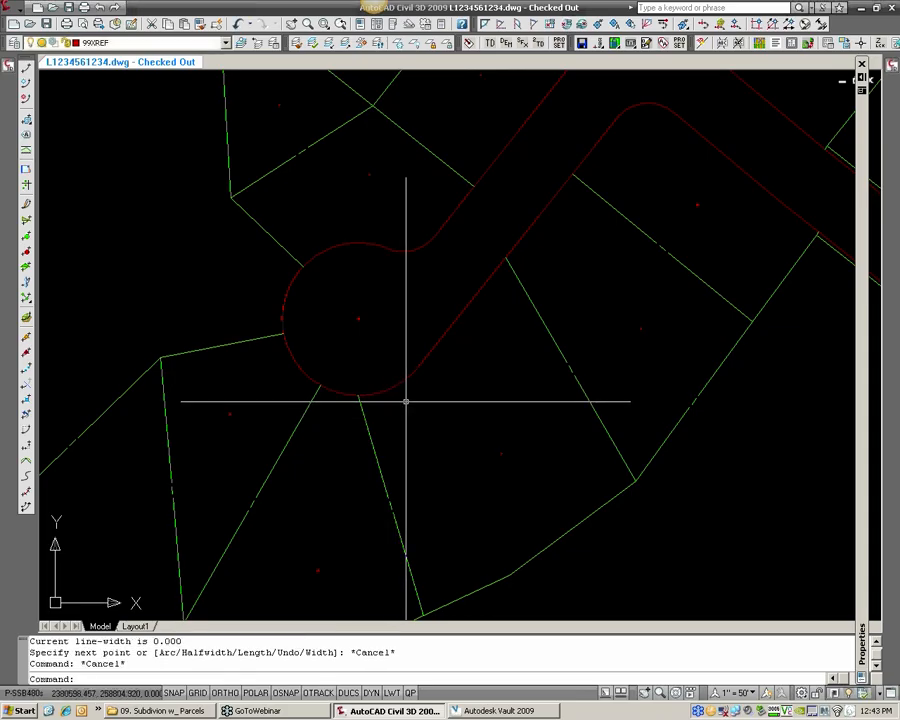
{"action": "type", "text": "c"}
{"action": "key", "text": "Return"}
{"action": "type", "text": "cen"}
{"action": "key", "text": "Return"}
{"action": "left_click", "coordinate": [399, 390]}
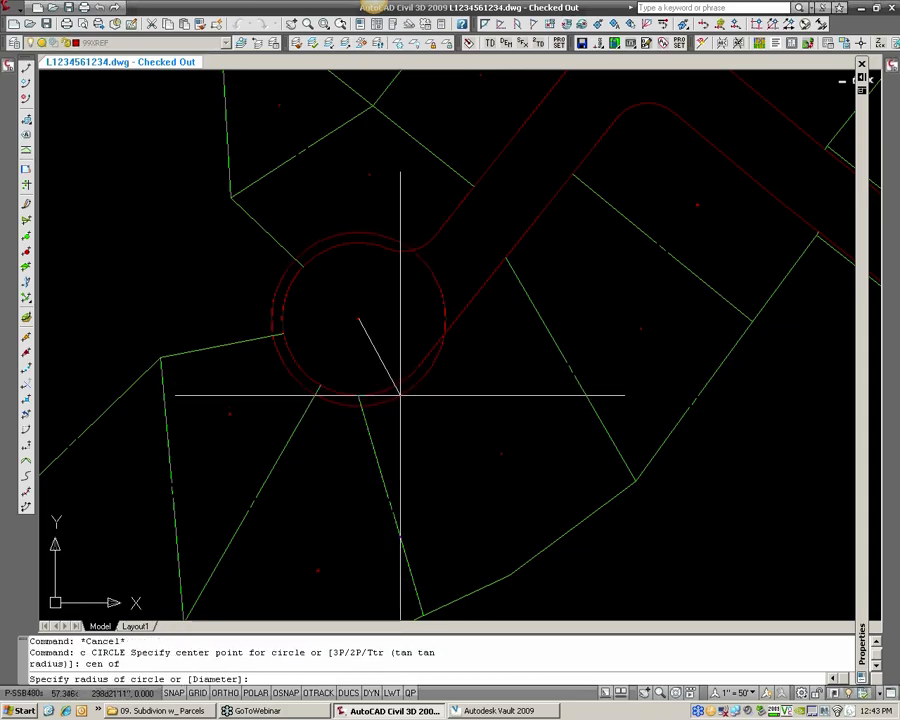
{"action": "key", "text": "Escape"}
{"action": "key", "text": "Escape"}
- Draw a polyline from the cul-de-sac bulb's center through a point just outside its southeast edge to the rear boundary vertex, using center and endpoint snaps
{"action": "type", "text": "pl"}
{"action": "key", "text": "Return"}
{"action": "type", "text": "cen"}
{"action": "key", "text": "Return"}
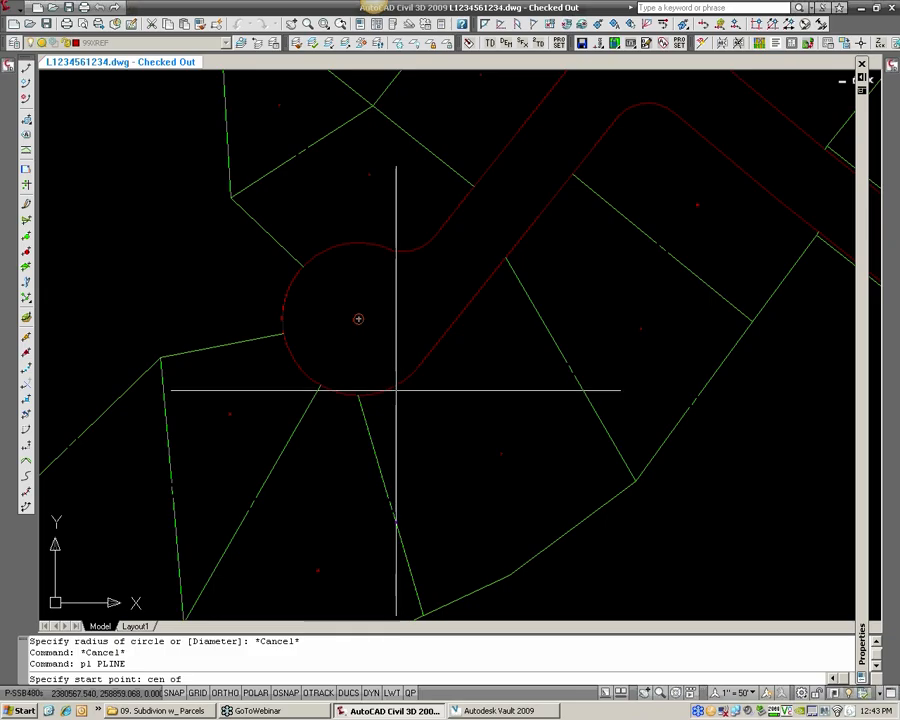
{"action": "left_click", "coordinate": [401, 393]}
{"action": "left_click", "coordinate": [402, 414]}
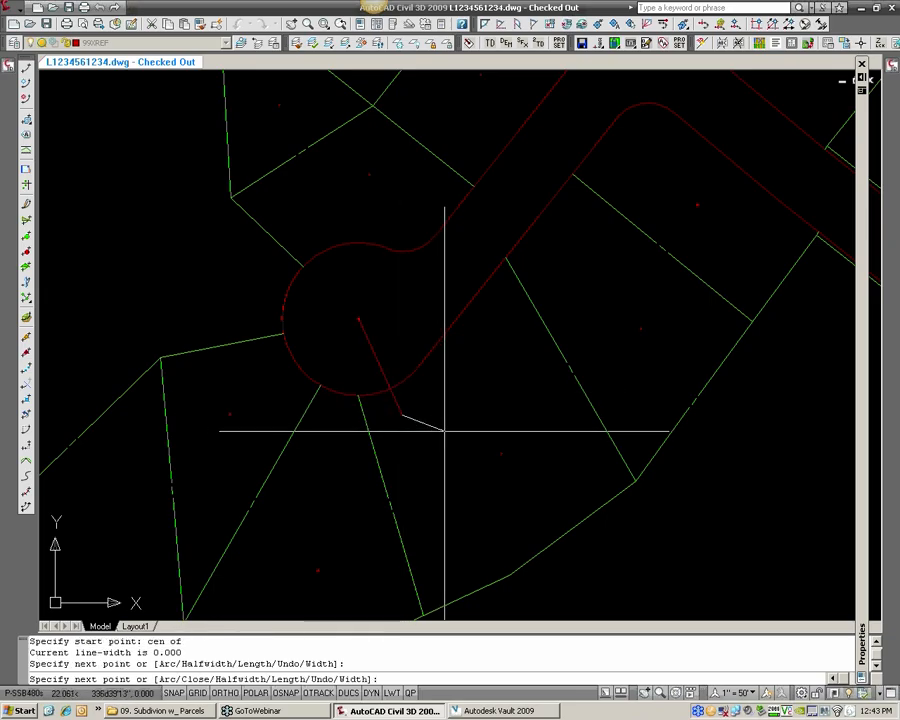
{"action": "type", "text": "end"}
{"action": "key", "text": "Return"}
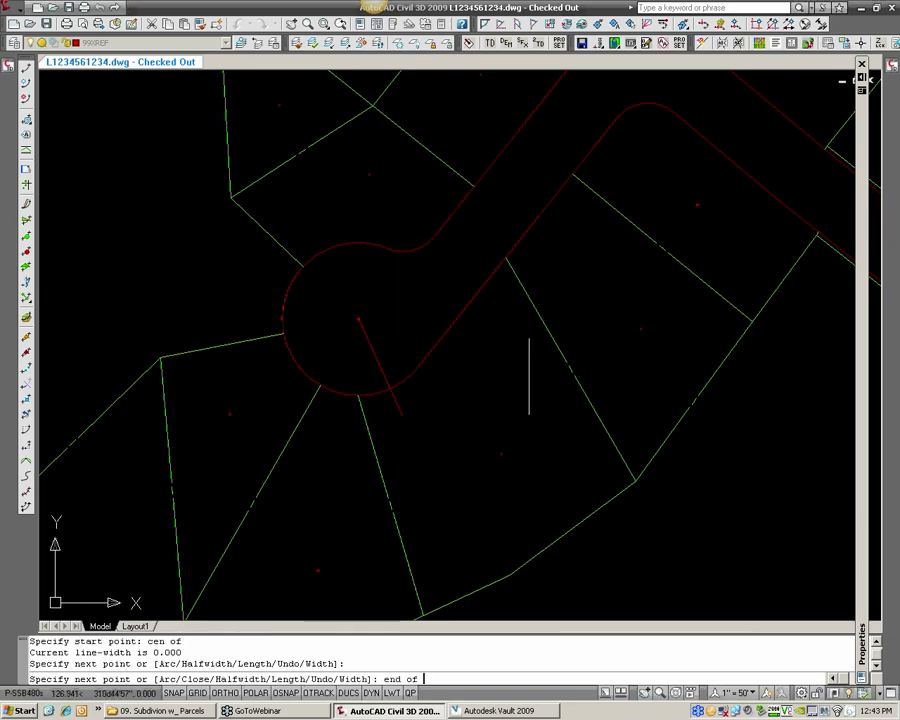
{"action": "left_click", "coordinate": [512, 570]}
{"action": "key", "text": "Return"}
{"action": "left_click", "coordinate": [399, 400]}
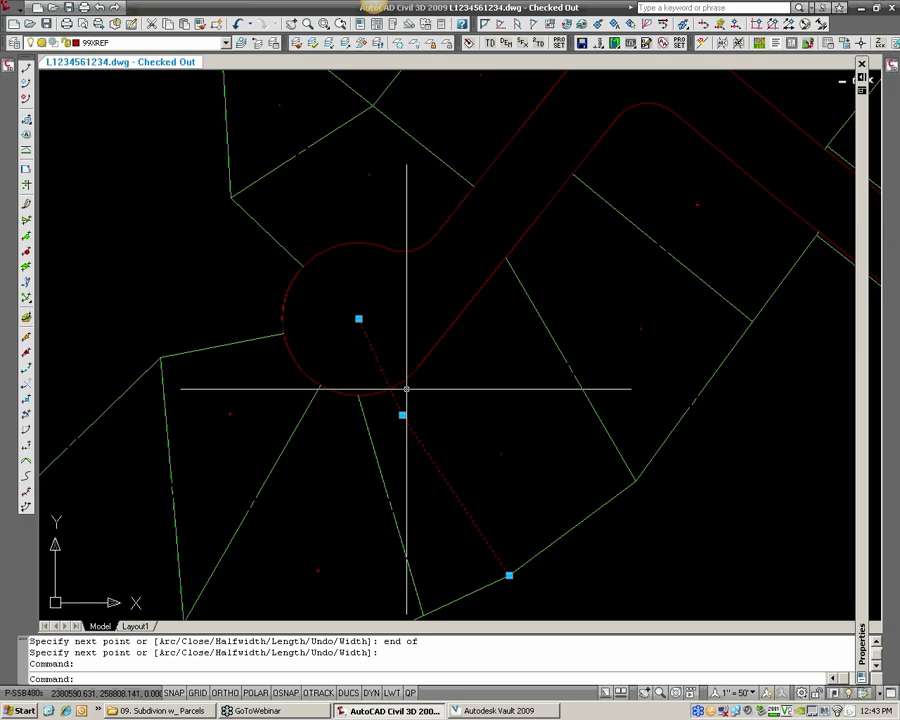
{"action": "key", "text": "Escape"}
{"action": "key", "text": "Escape"}
{"action": "type", "text": "c"}
{"action": "key", "text": "Return"}
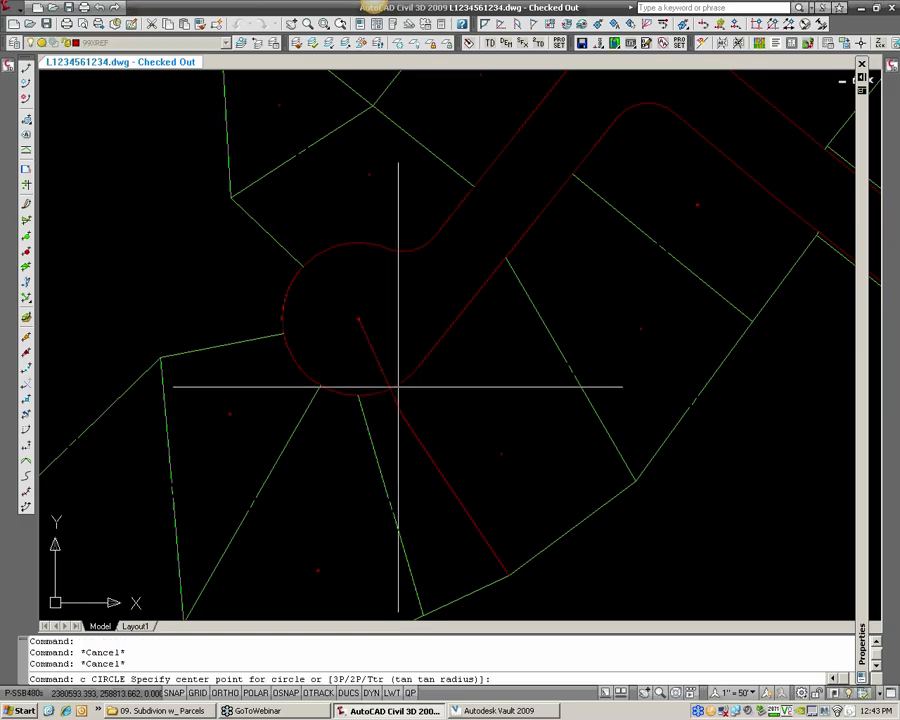
{"action": "scroll", "coordinate": [399, 386], "scroll_direction": "up", "scroll_amount": 5}
{"action": "key", "text": "Escape"}
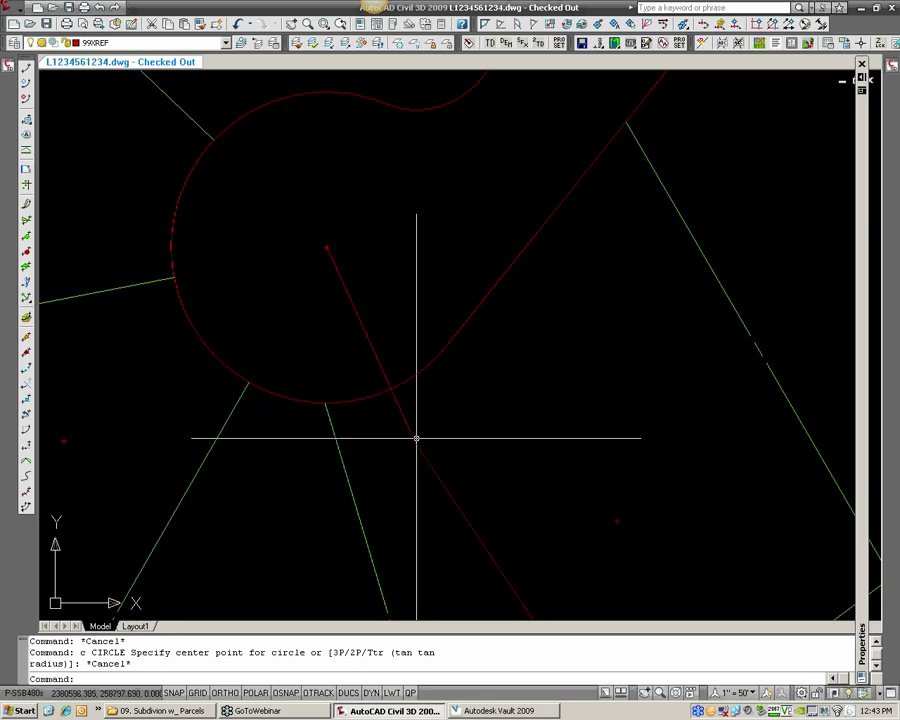
{"action": "key", "text": "Escape"}
{"action": "key", "text": "Escape"}
- Draw a circle of radius 10 centered on the apparent intersection of the polyline and the cul-de-sac bulb
{"action": "type", "text": "c"}
{"action": "key", "text": "Return"}
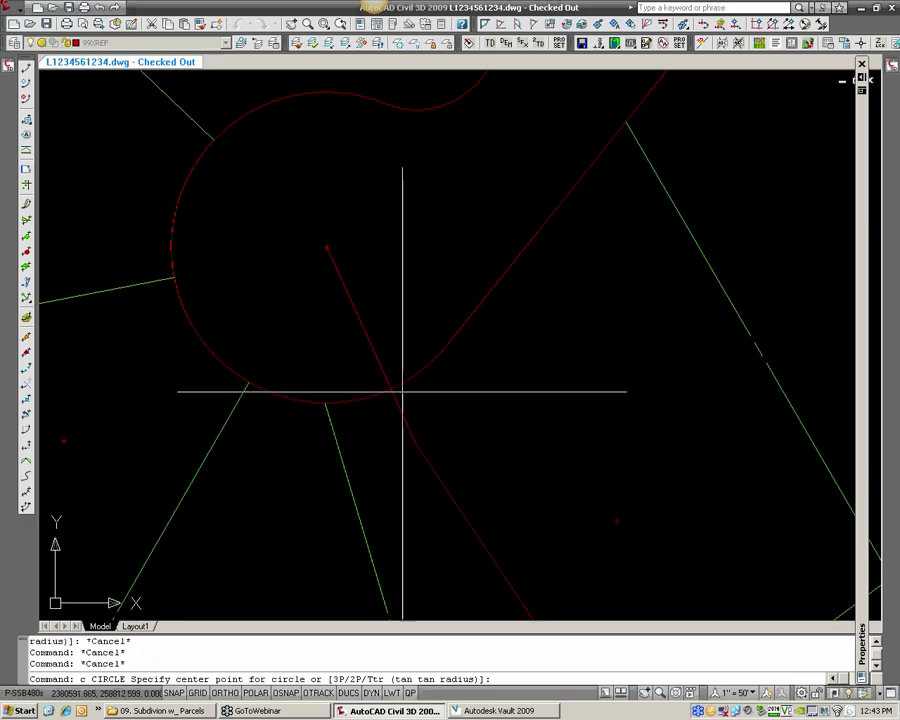
{"action": "right_click", "coordinate": [404, 392], "text": "shift"}
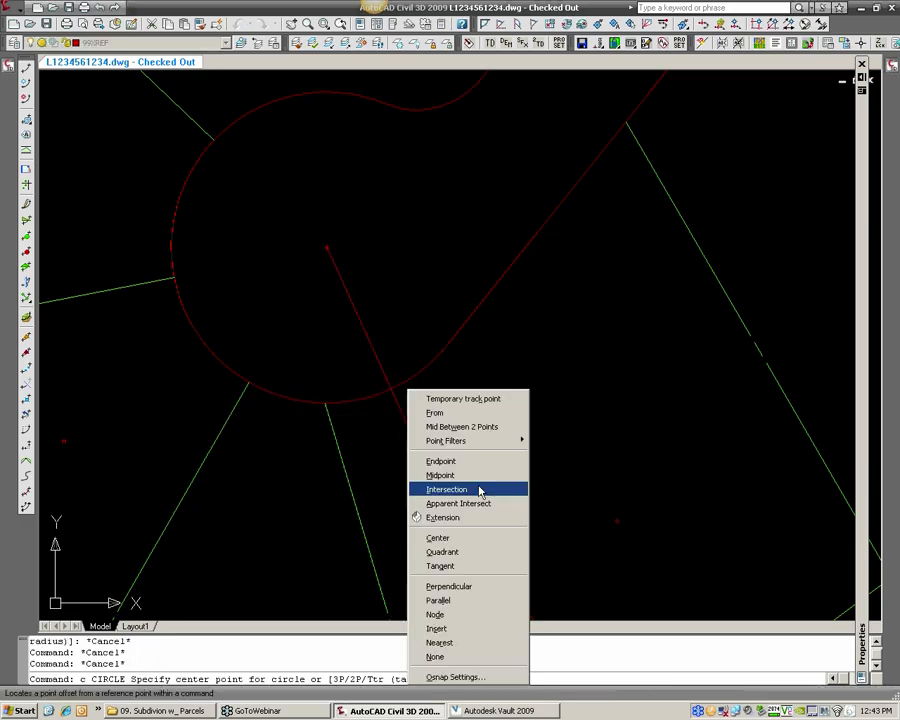
{"action": "left_click", "coordinate": [476, 508]}
{"action": "left_click", "coordinate": [391, 388]}
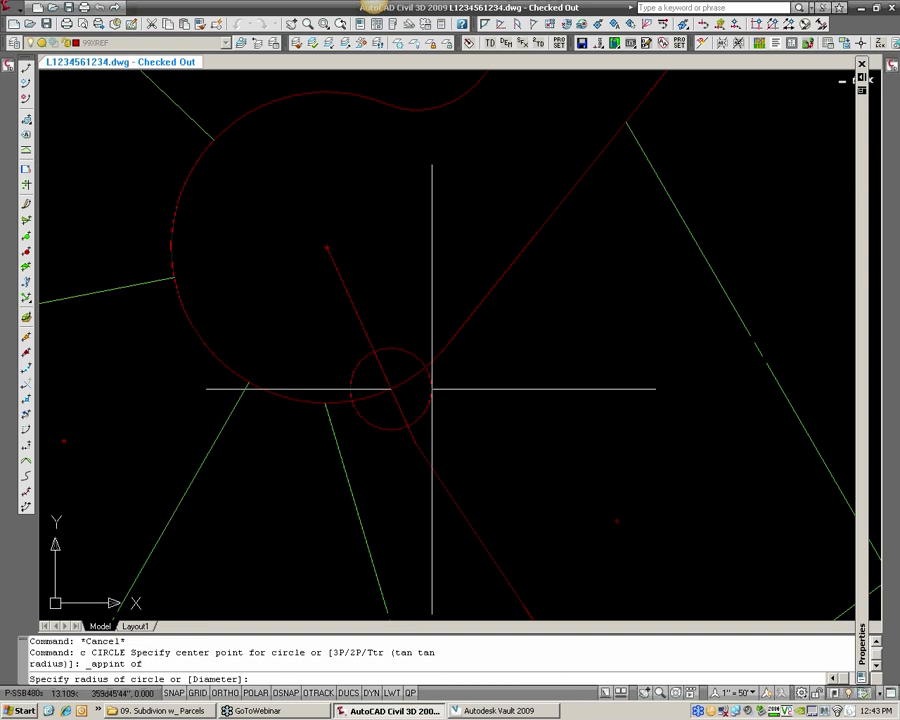
{"action": "type", "text": "10"}
{"action": "key", "text": "Return"}
- Stretch the polyline's middle vertex to the apparent intersection of its radial segment and the small circle outside the bulb
{"action": "left_click", "coordinate": [410, 428]}
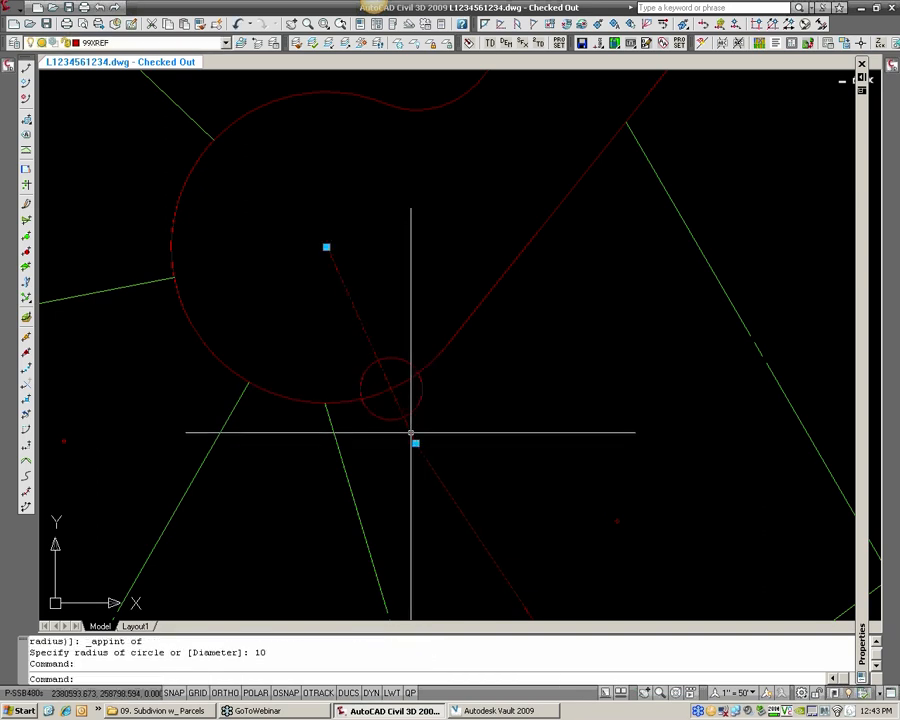
{"action": "left_click", "coordinate": [415, 443]}
{"action": "right_click", "coordinate": [413, 427], "text": "shift"}
{"action": "left_click", "coordinate": [488, 242]}
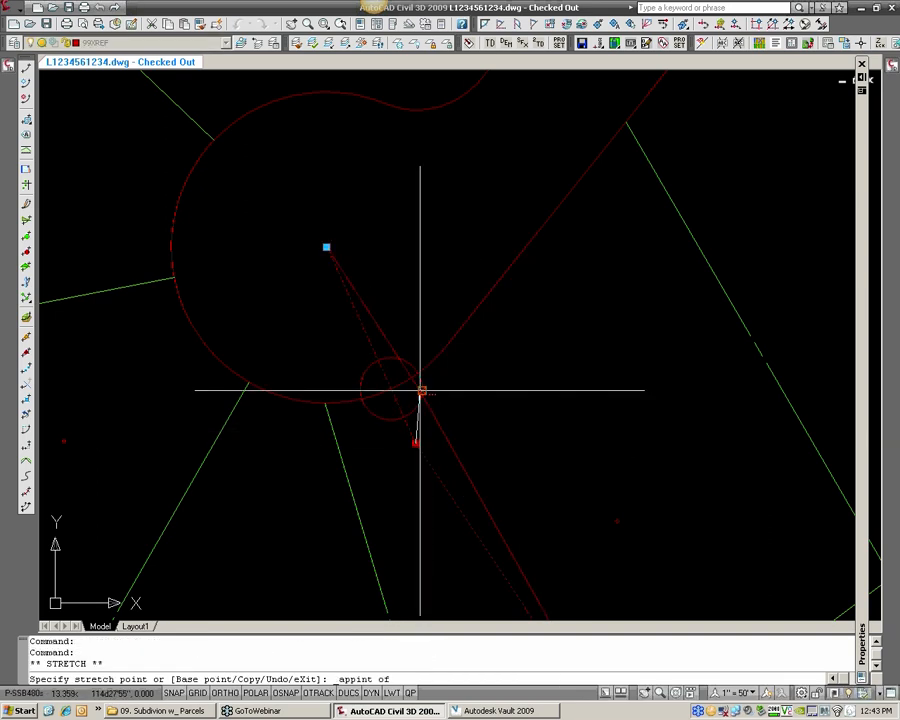
{"action": "key", "text": "Escape"}
{"action": "key", "text": "Escape"}
- Trim away the polyline portion inside the cul-de-sac, using the bulb curve as the cutting edge
{"action": "type", "text": "tr"}
{"action": "key", "text": "Return"}
{"action": "left_click", "coordinate": [395, 380]}
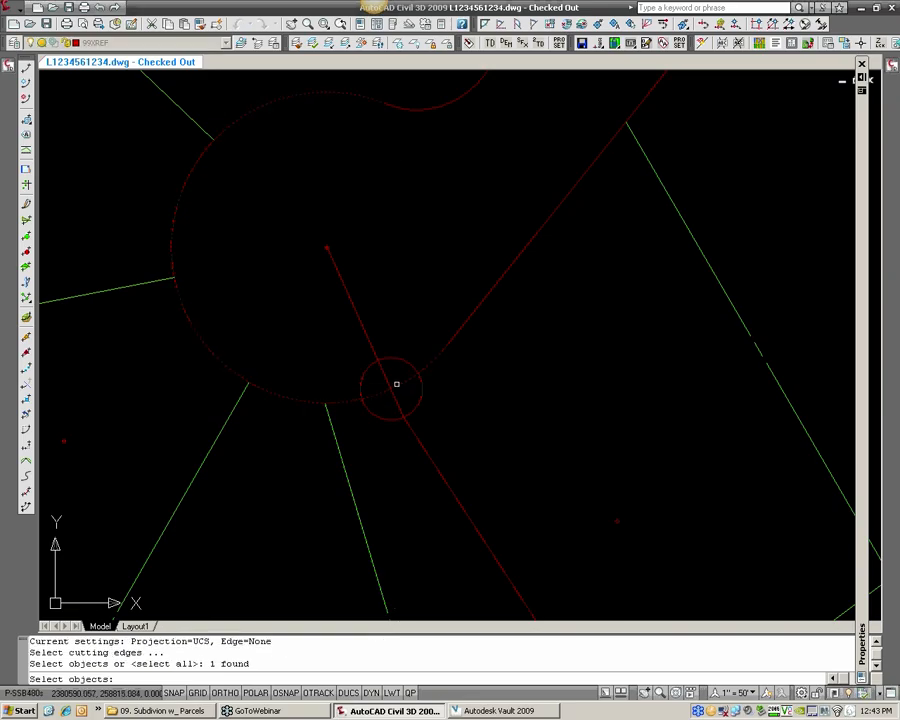
{"action": "key", "text": "Return"}
{"action": "left_click", "coordinate": [388, 381]}
{"action": "key", "text": "Return"}
- Erase the small construction circle at the cul-de-sac's southeast edge
{"action": "left_click", "coordinate": [396, 359]}
{"action": "type", "text": "e"}
{"action": "key", "text": "Return"}
{"action": "scroll", "coordinate": [370, 352], "scroll_direction": "down", "scroll_amount": 2}
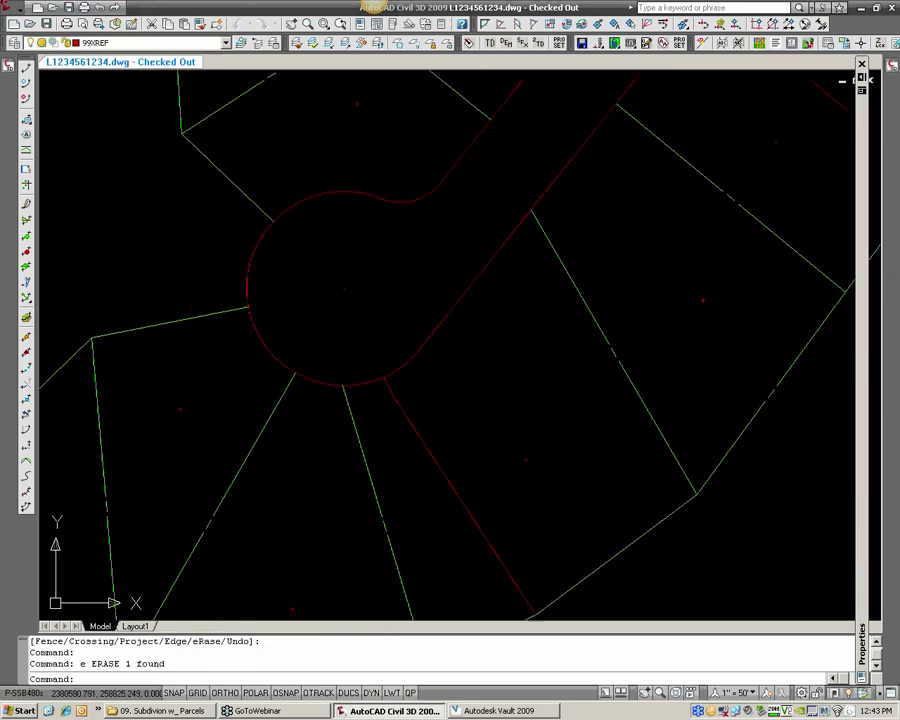
- Create a parcel lot line from the trimmed polyline in the Parcels site, using the HRG_Property style and erasing the original entity
{"action": "mouse_move", "coordinate": [370, 352]}
{"action": "middle_mouse_down"}
{"action": "mouse_move", "coordinate": [322, 298]}
{"action": "mouse_move", "coordinate": [329, 326]}
{"action": "middle_mouse_up"}
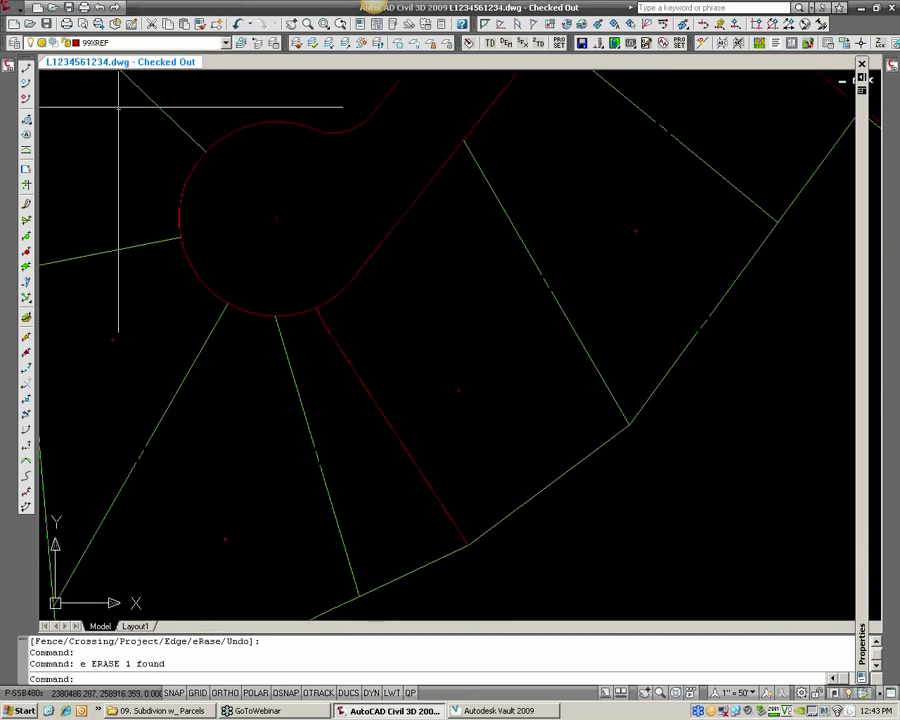
{"action": "left_click", "coordinate": [11, 10]}
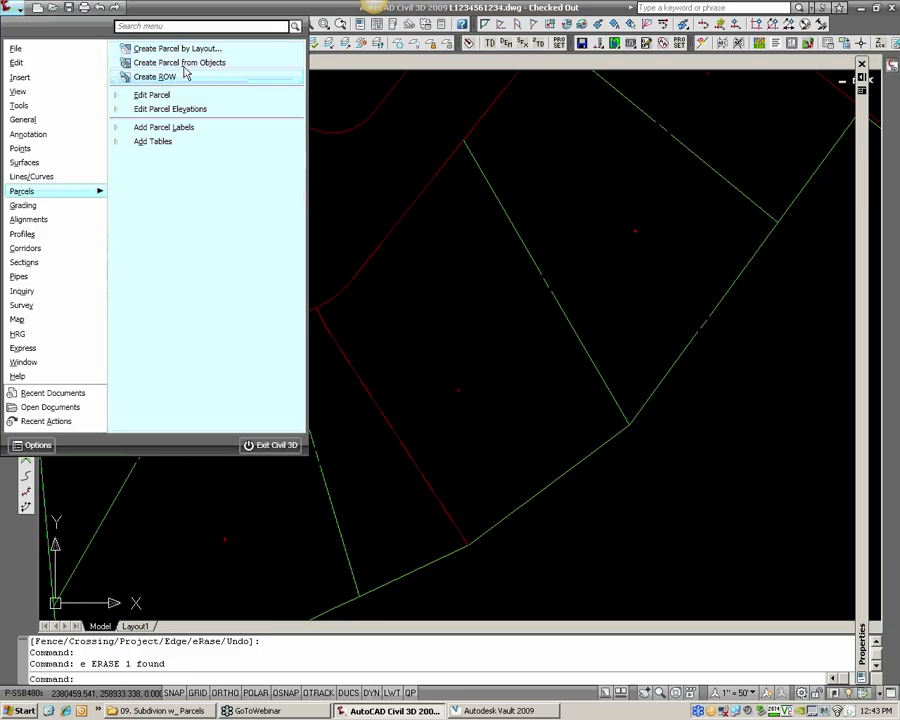
{"action": "left_click", "coordinate": [187, 66]}
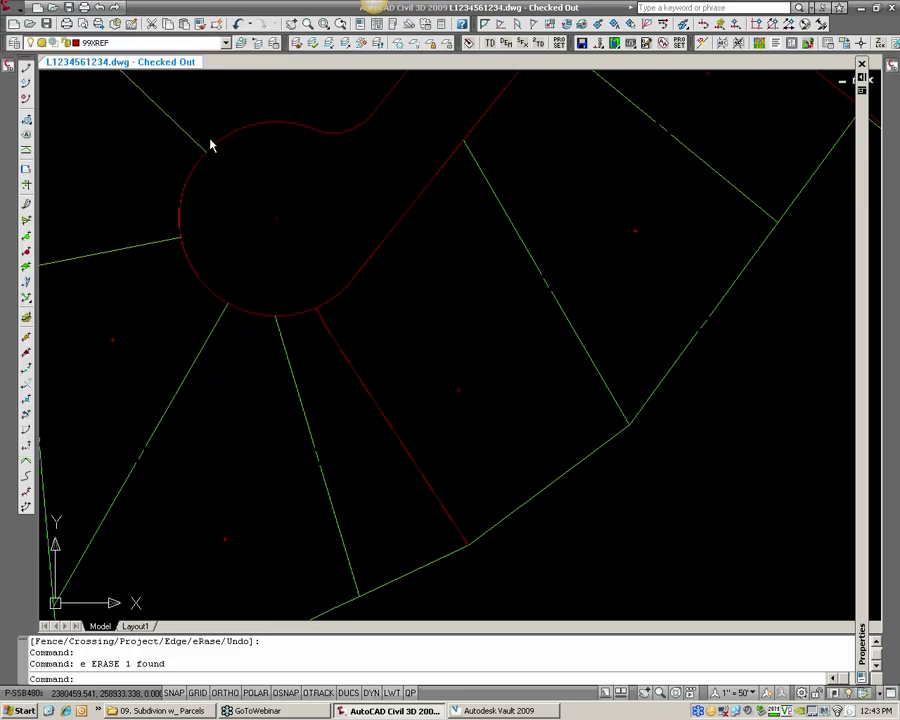
{"action": "key", "text": "Return"}
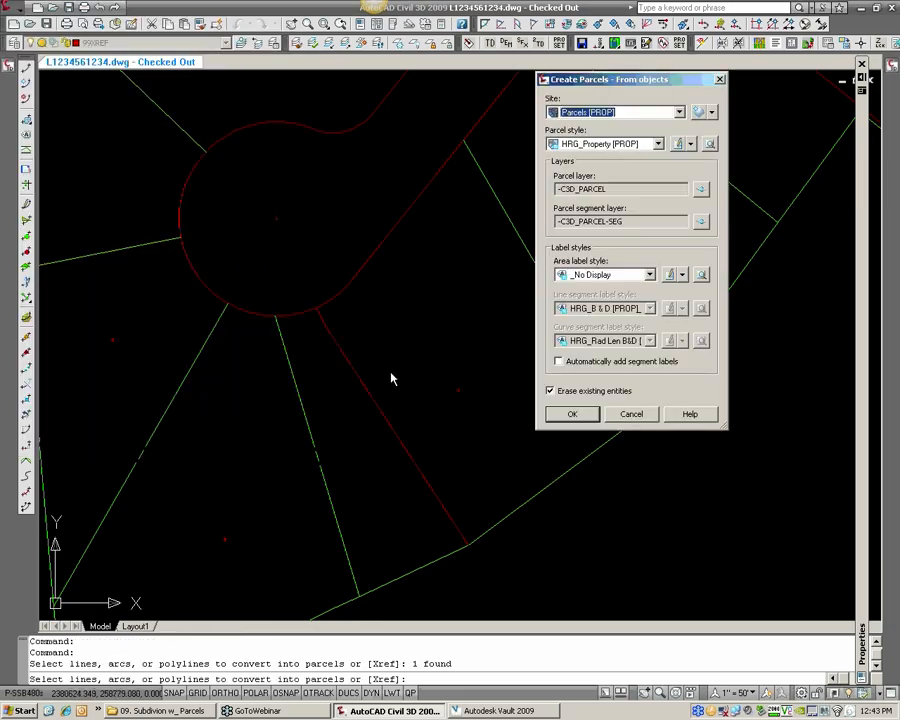
{"action": "key", "text": "Return"}
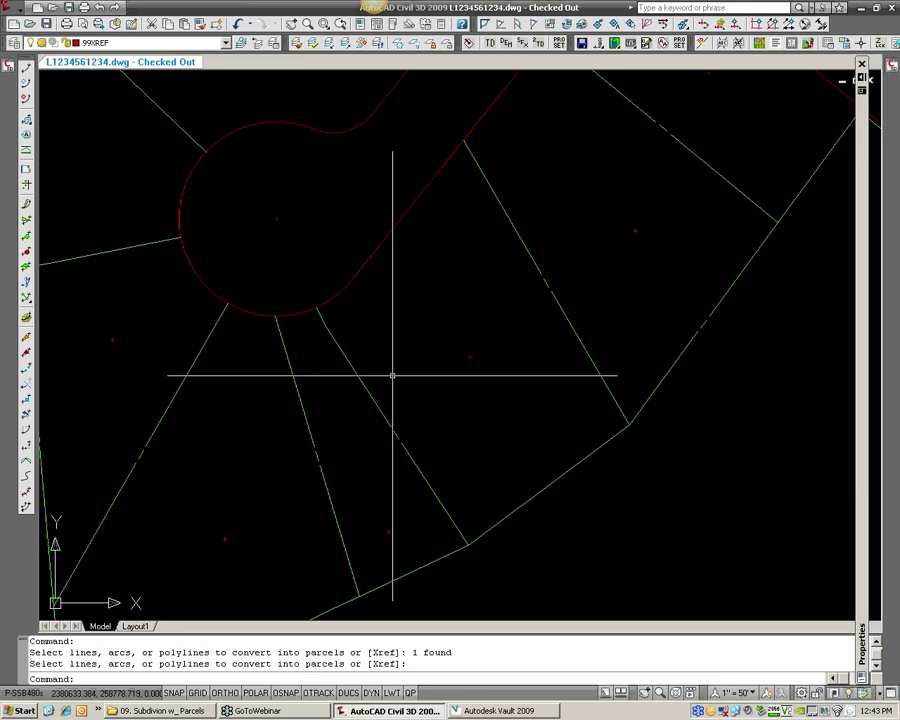
- Select the new lot line southeast of the cul-de-sac and examine its grips at the bulb and at the bend
{"action": "left_click", "coordinate": [362, 382]}
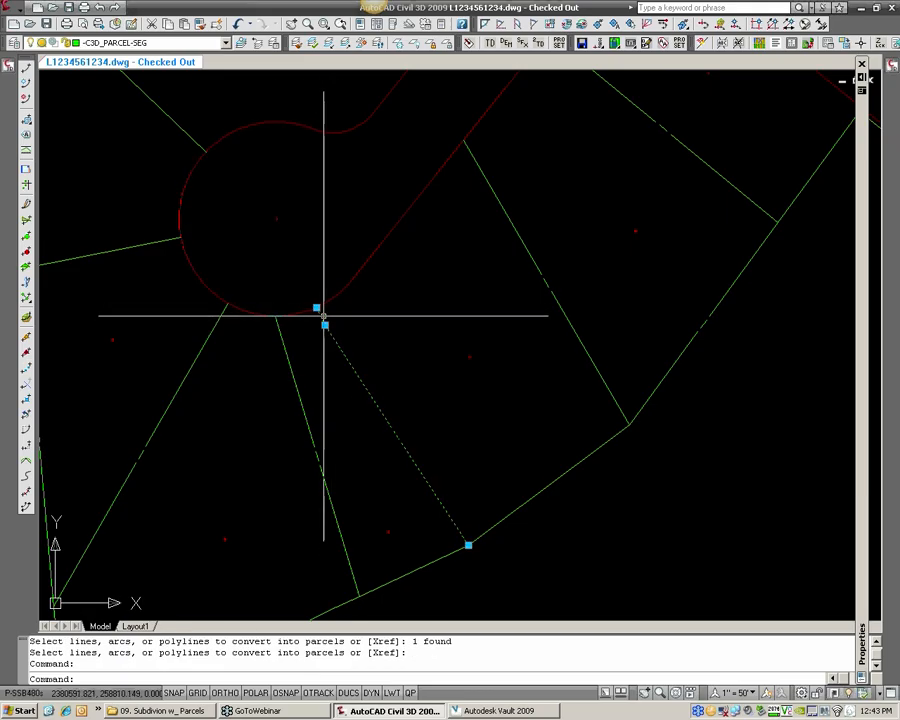
{"action": "scroll", "coordinate": [318, 325], "scroll_direction": "up", "scroll_amount": 4}
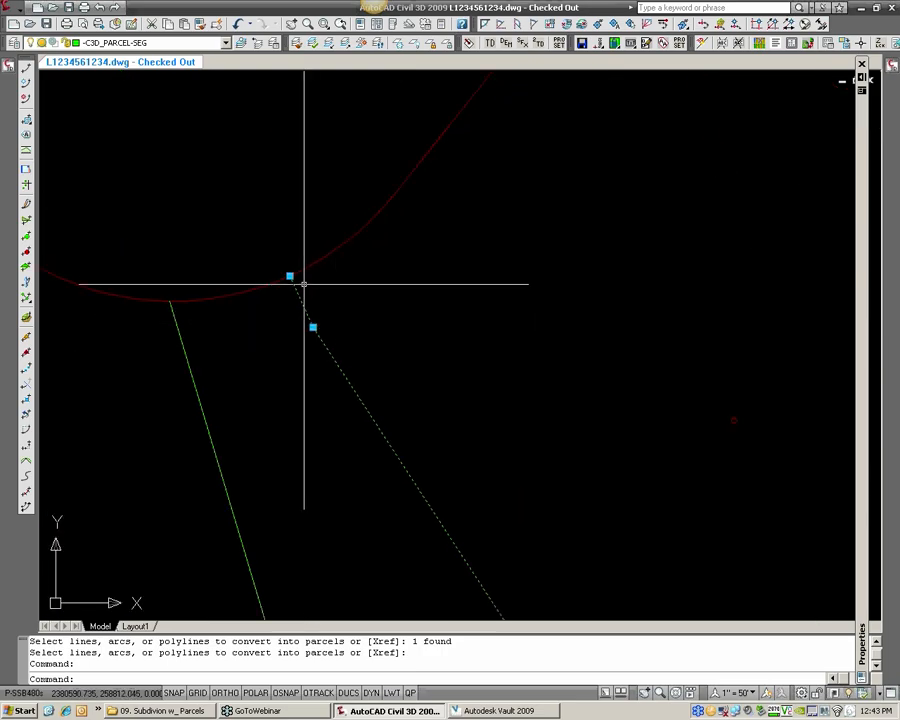
{"action": "key", "text": "Escape"}
{"action": "scroll", "coordinate": [303, 291], "scroll_direction": "down", "scroll_amount": 3}
{"action": "key", "text": "Escape"}
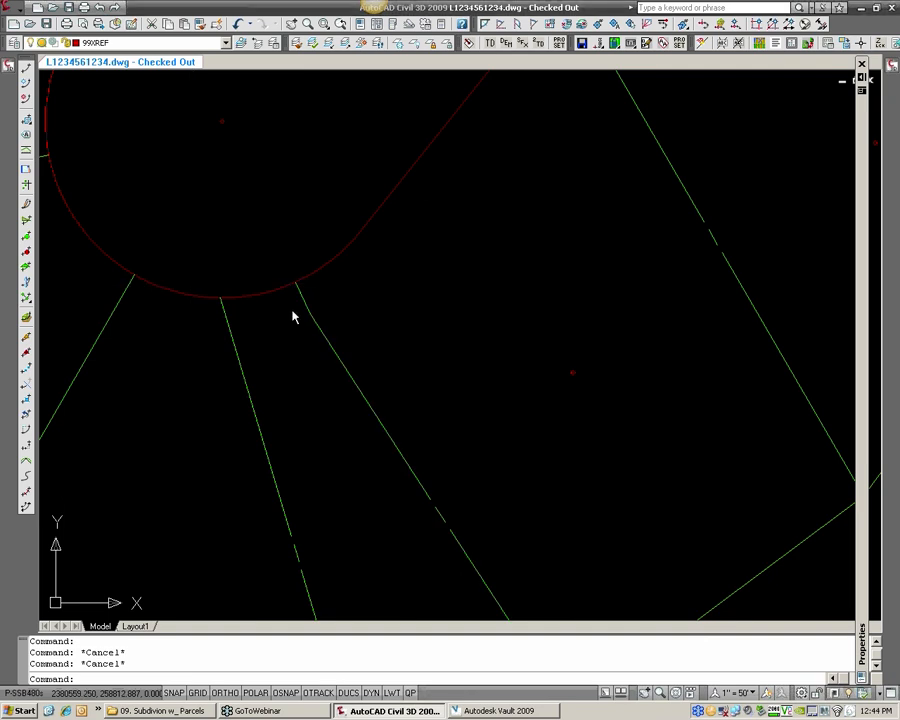
{"action": "left_click", "coordinate": [316, 325]}
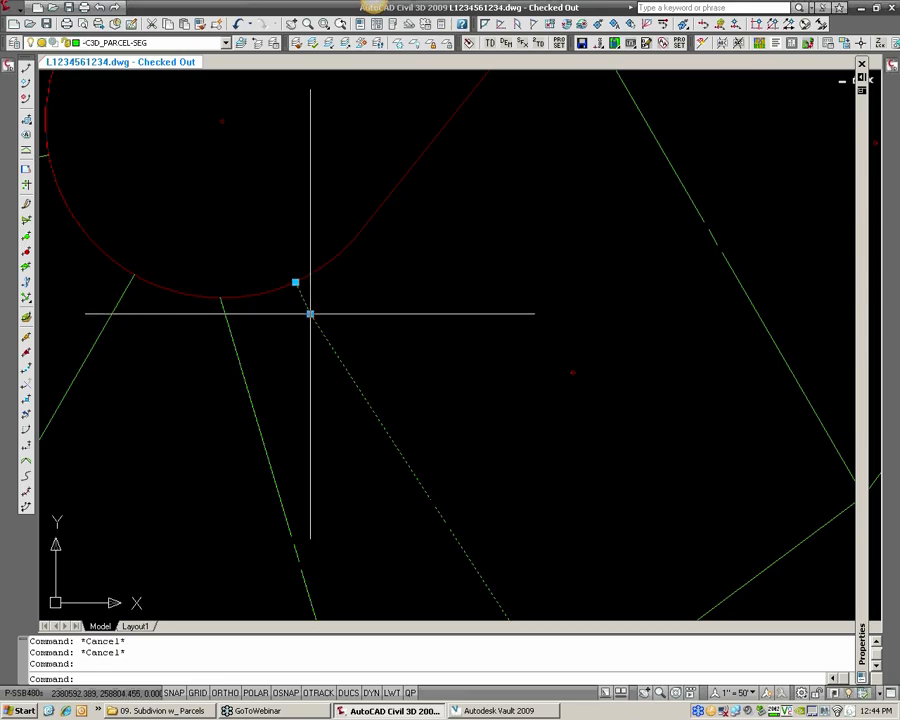
- Start parcel creation by layout with the default settings and draw a fixed two-point line from the cul-de-sac's centre to just outside its arc
{"action": "scroll", "coordinate": [310, 314], "scroll_direction": "down", "scroll_amount": 5}
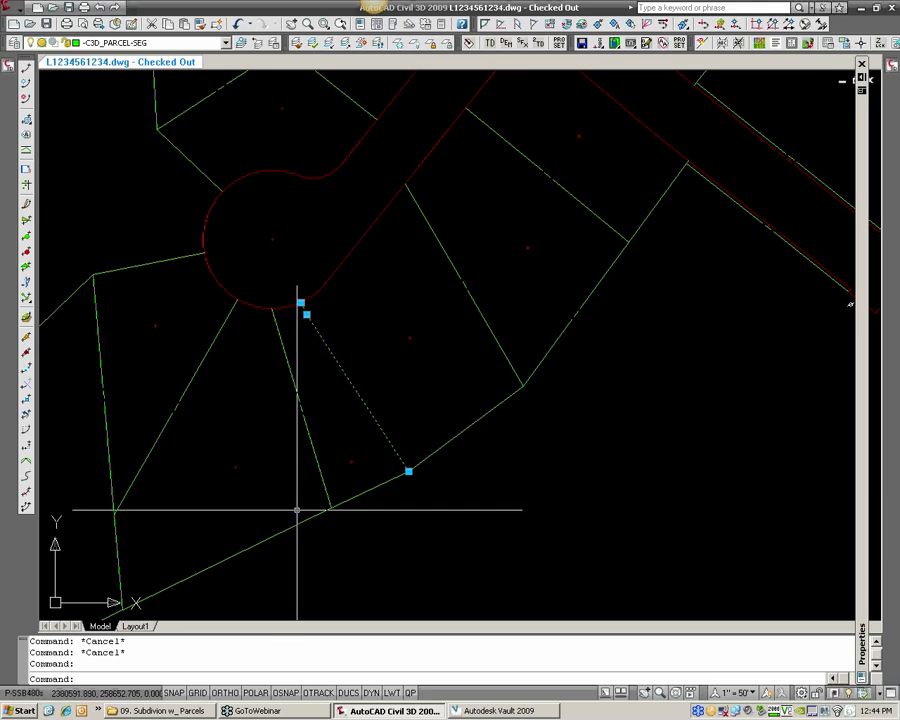
{"action": "middle_click_drag", "start_coordinate": [297, 510], "coordinate": [396, 448]}
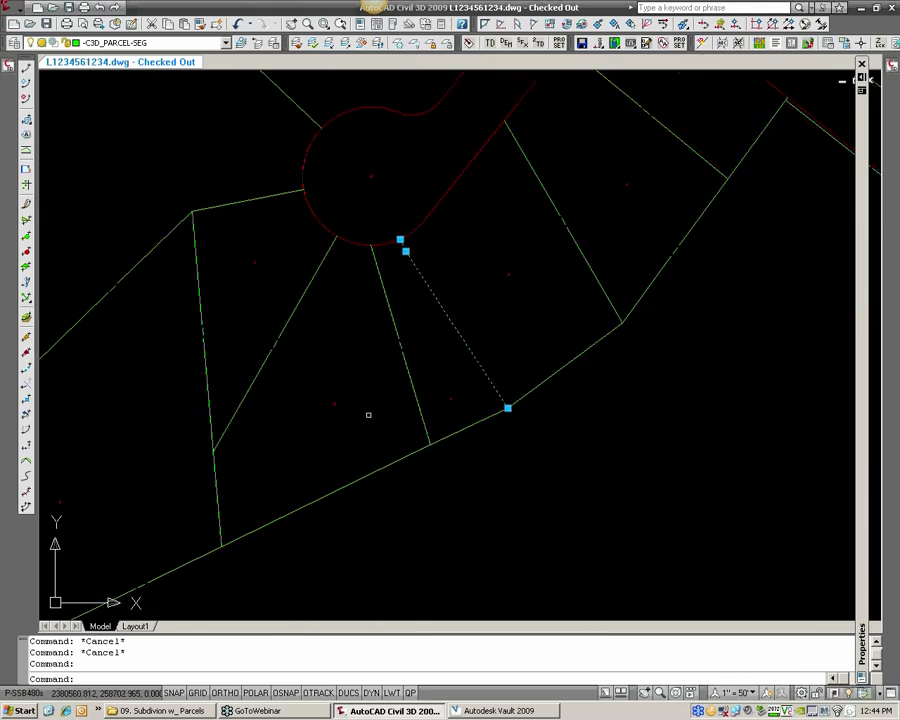
{"action": "key", "text": "Escape"}
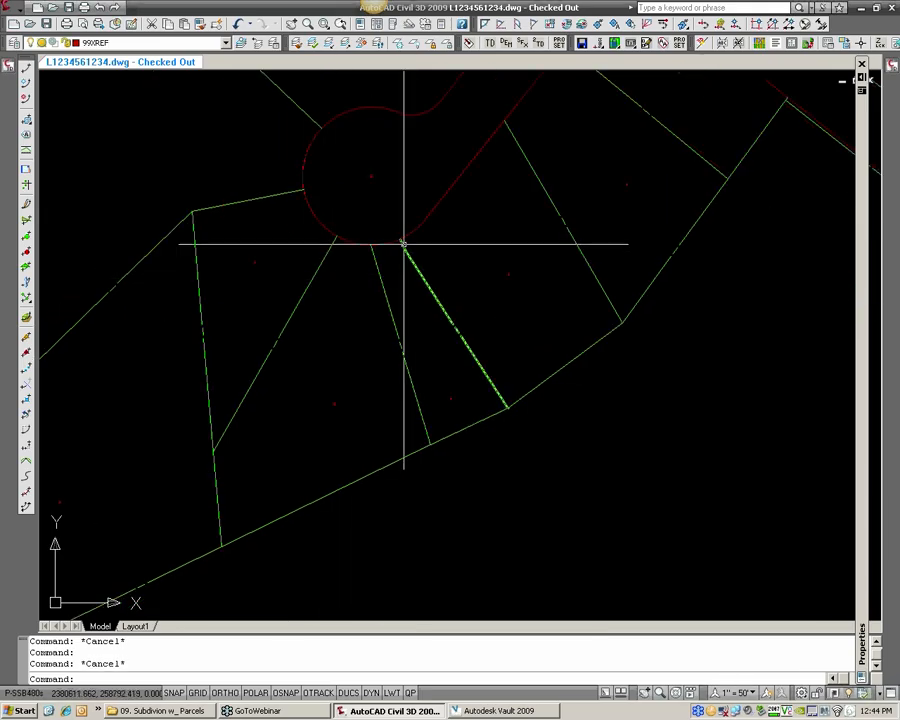
{"action": "scroll", "coordinate": [404, 243], "scroll_direction": "up", "scroll_amount": 3}
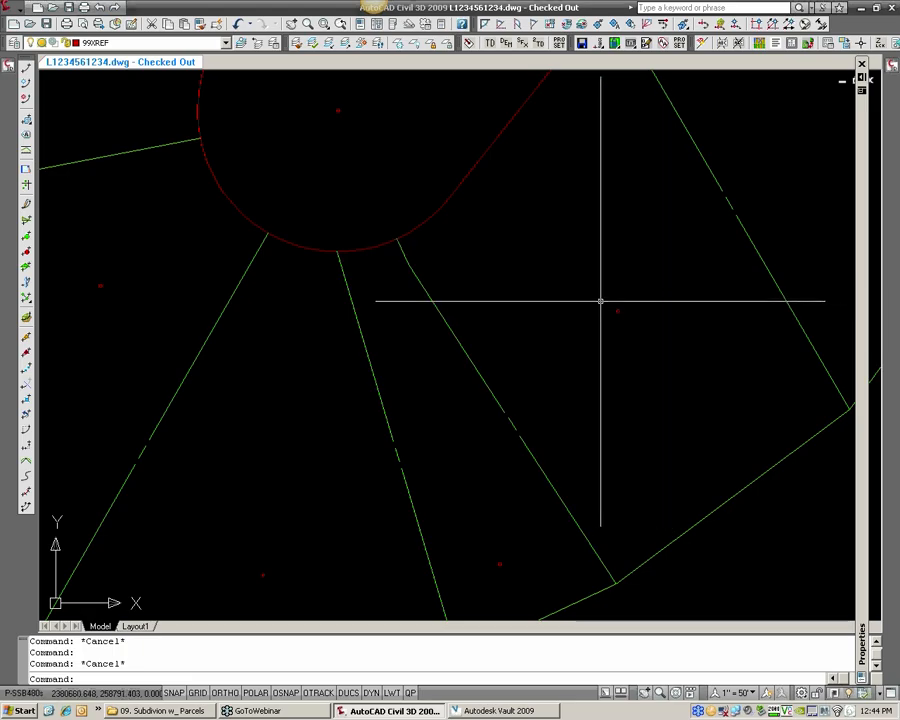
{"action": "scroll", "coordinate": [600, 300], "scroll_direction": "down", "scroll_amount": 2}
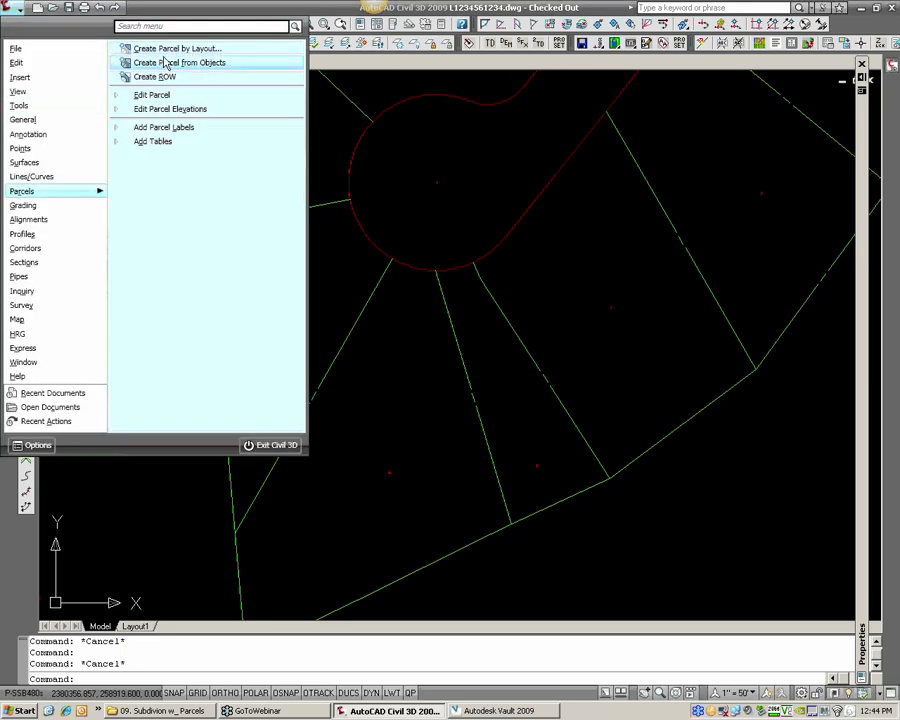
{"action": "left_click", "coordinate": [170, 52]}
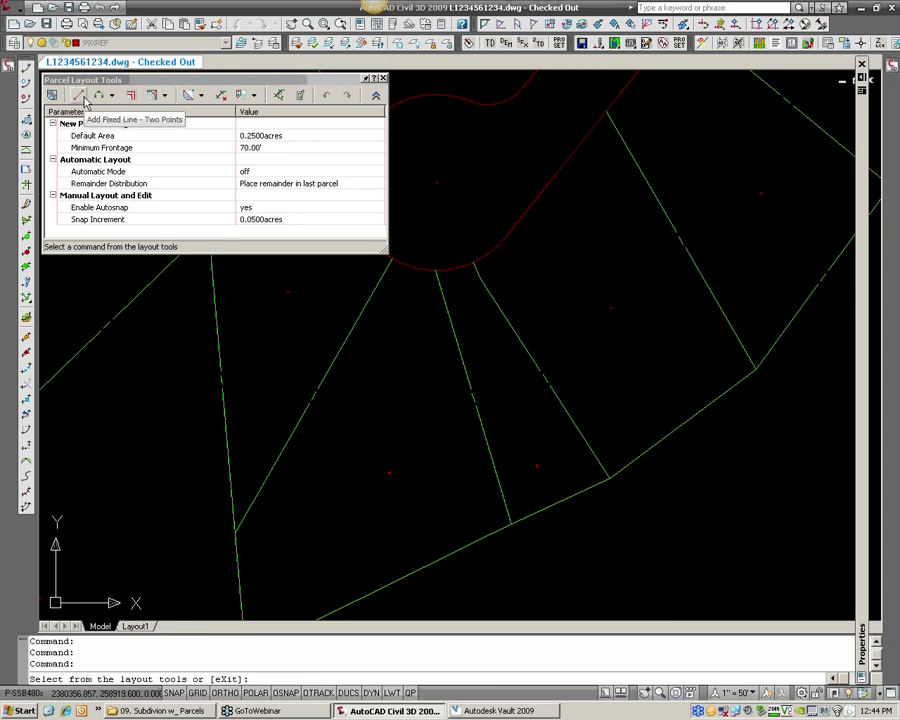
{"action": "left_click", "coordinate": [84, 98]}
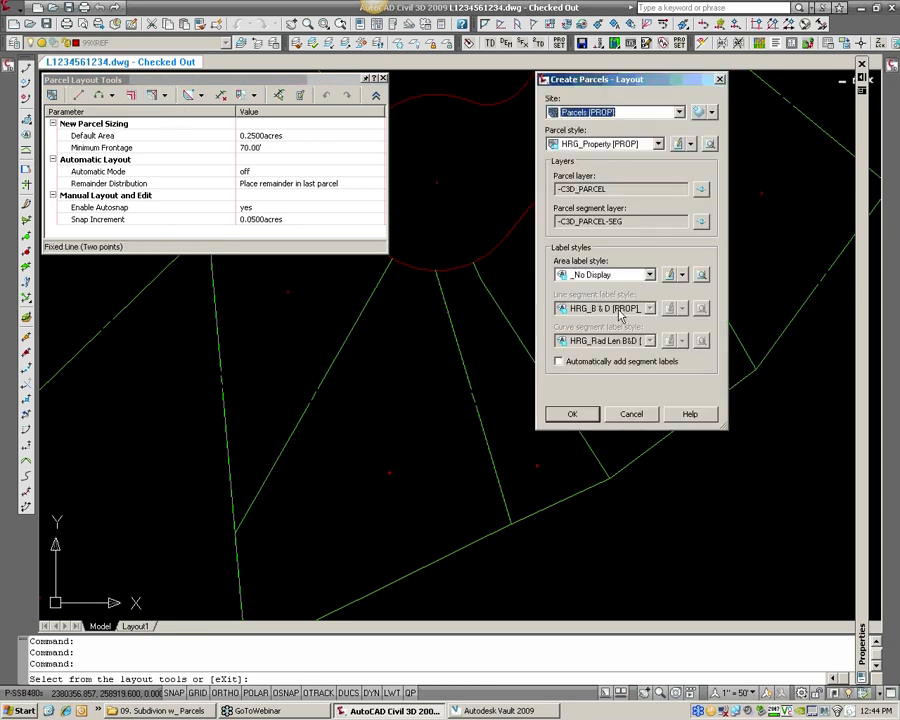
{"action": "left_click", "coordinate": [573, 414]}
{"action": "type", "text": "cen"}
{"action": "key", "text": "Return"}
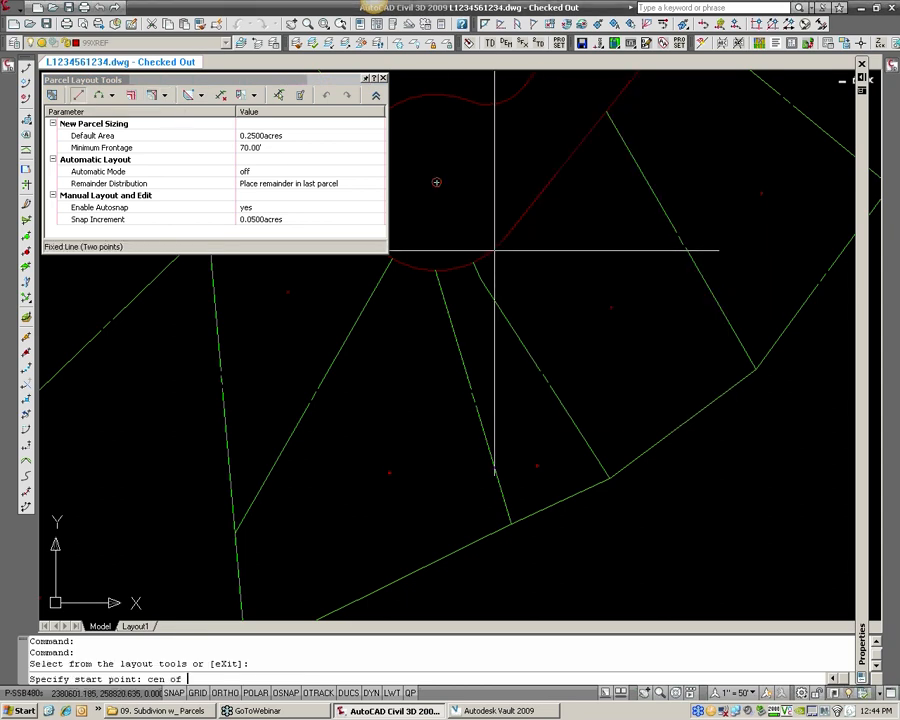
{"action": "left_click", "coordinate": [438, 255]}
{"action": "left_click", "coordinate": [508, 265]}
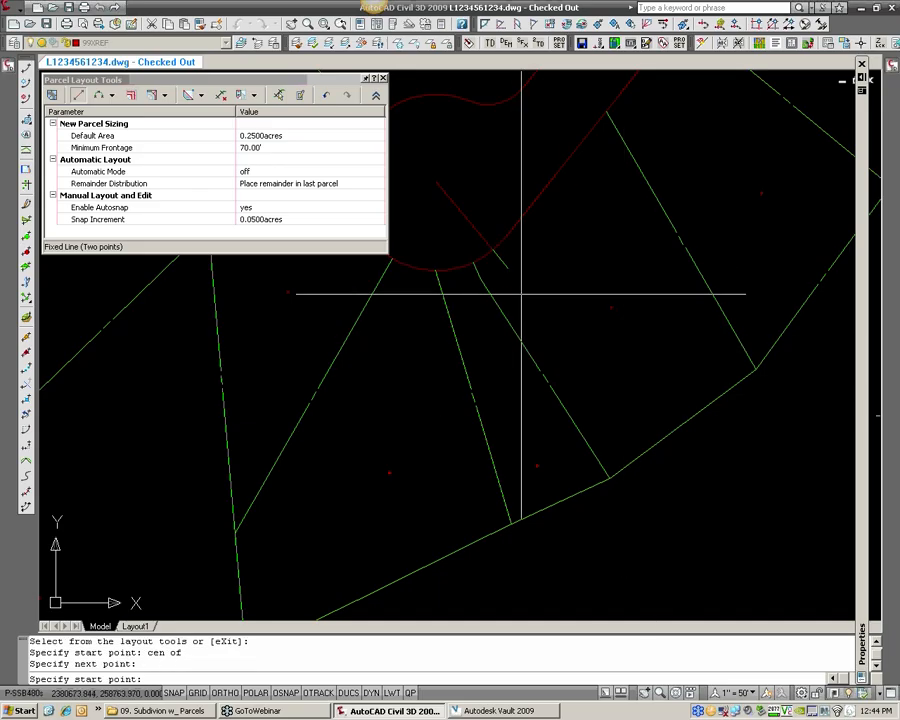
- Draw a second fixed parcel line from the first line's outer end to the nearest point on the rear boundary, and close the layout tools
{"action": "type", "text": "end"}
{"action": "key", "text": "Return"}
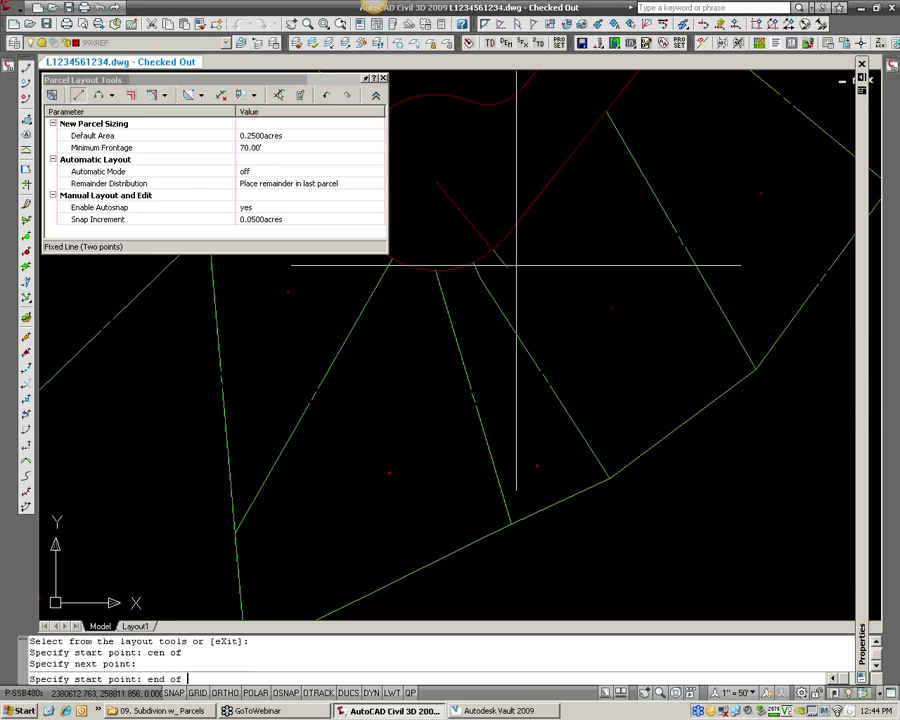
{"action": "left_click", "coordinate": [74, 93]}
{"action": "type", "text": "end of "}
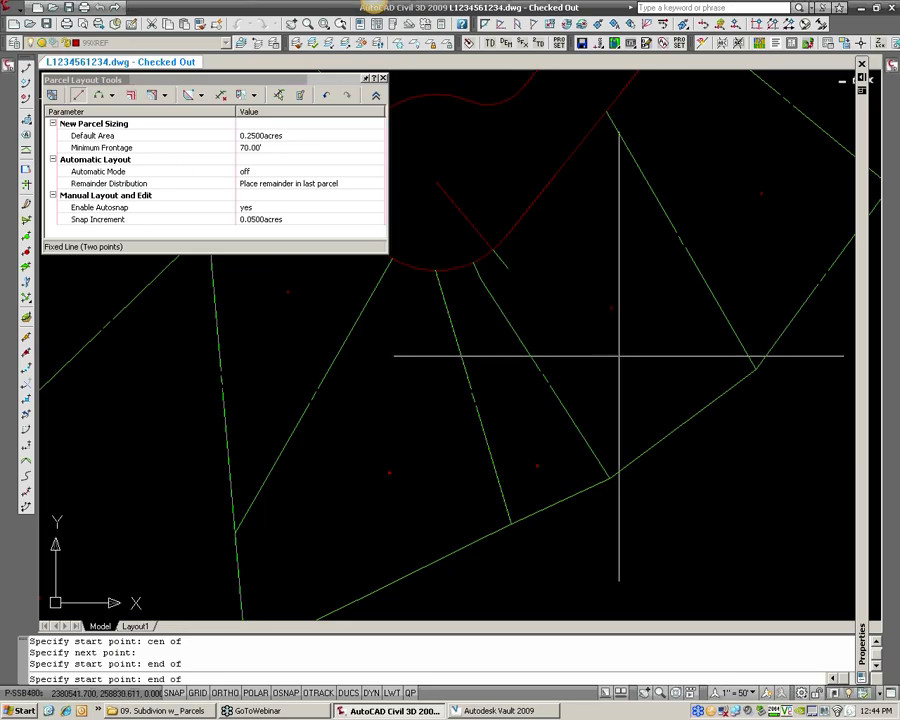
{"action": "type", "text": "e"}
{"action": "left_click", "coordinate": [437, 183]}
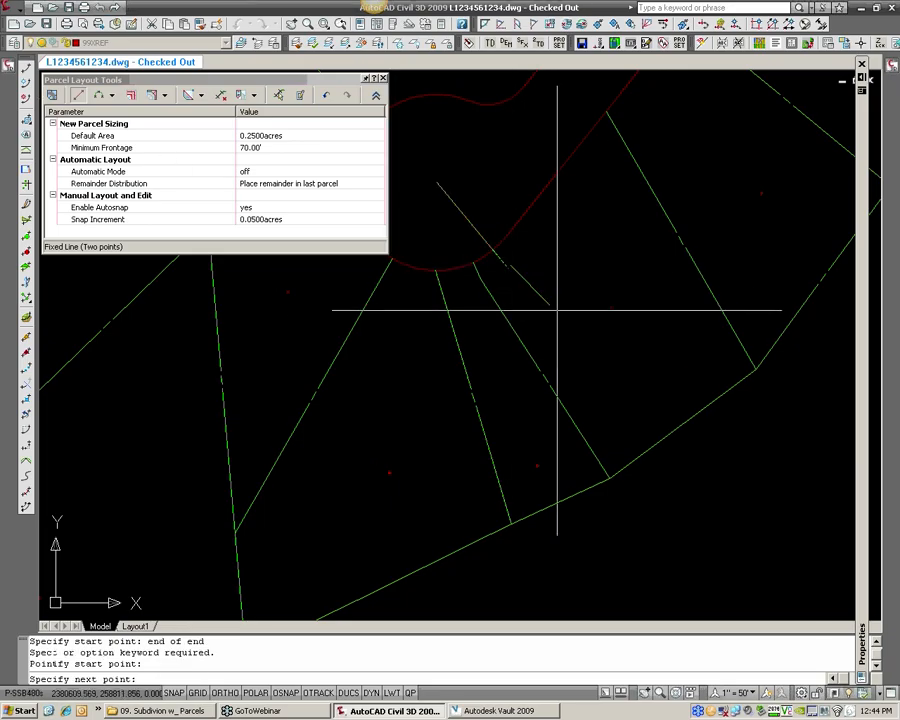
{"action": "type", "text": "nea"}
{"action": "key", "text": "Return"}
{"action": "left_click", "coordinate": [685, 422]}
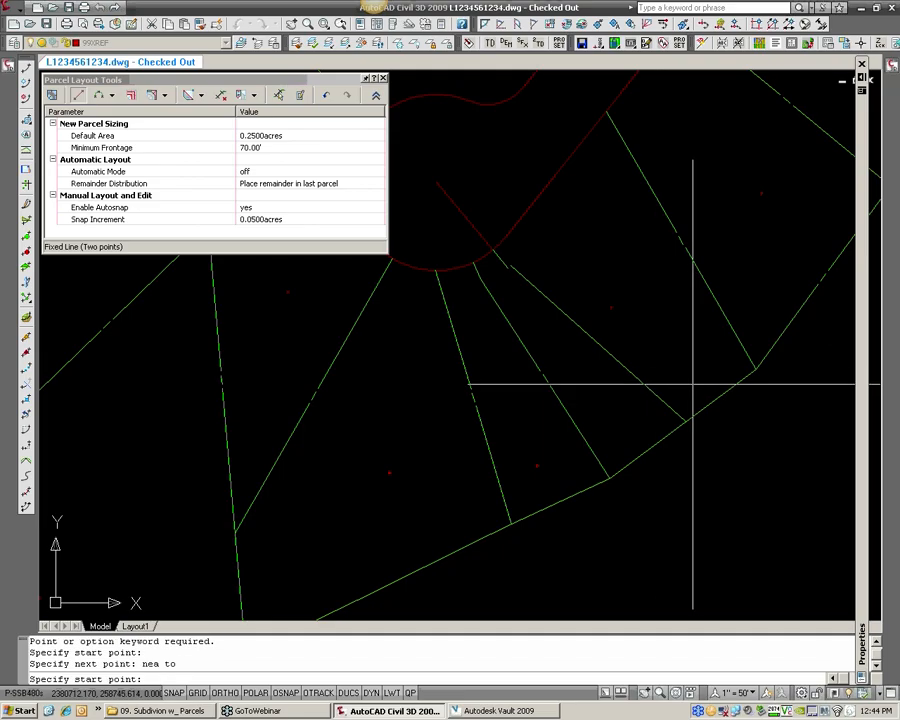
{"action": "key", "text": "Escape"}
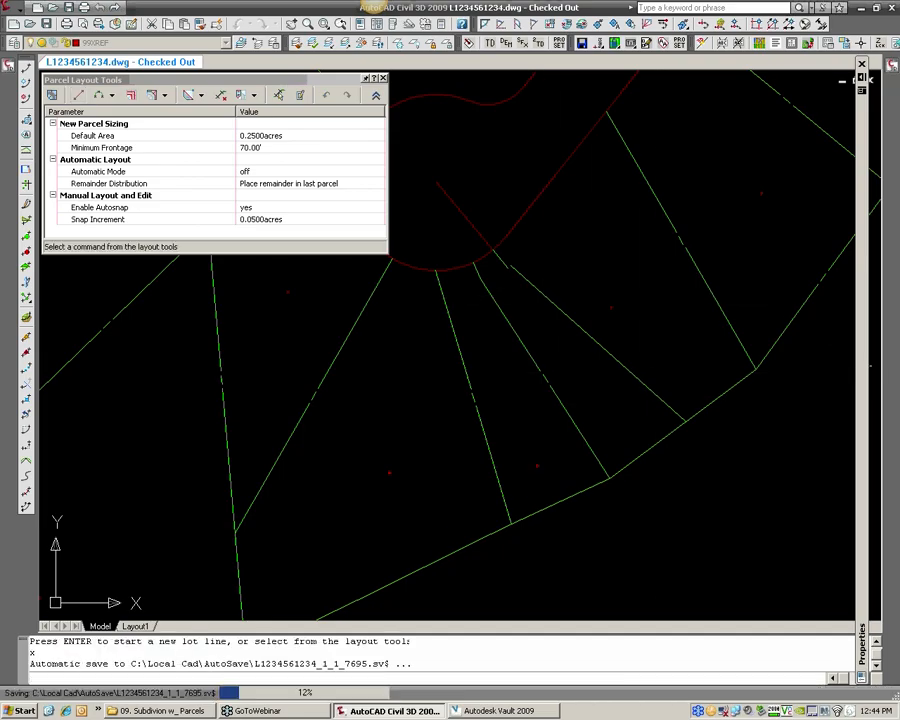
{"action": "key", "text": "Escape"}
- Move the start of the second lot line exactly onto the outer end of the short radial line
{"action": "left_click", "coordinate": [532, 284]}
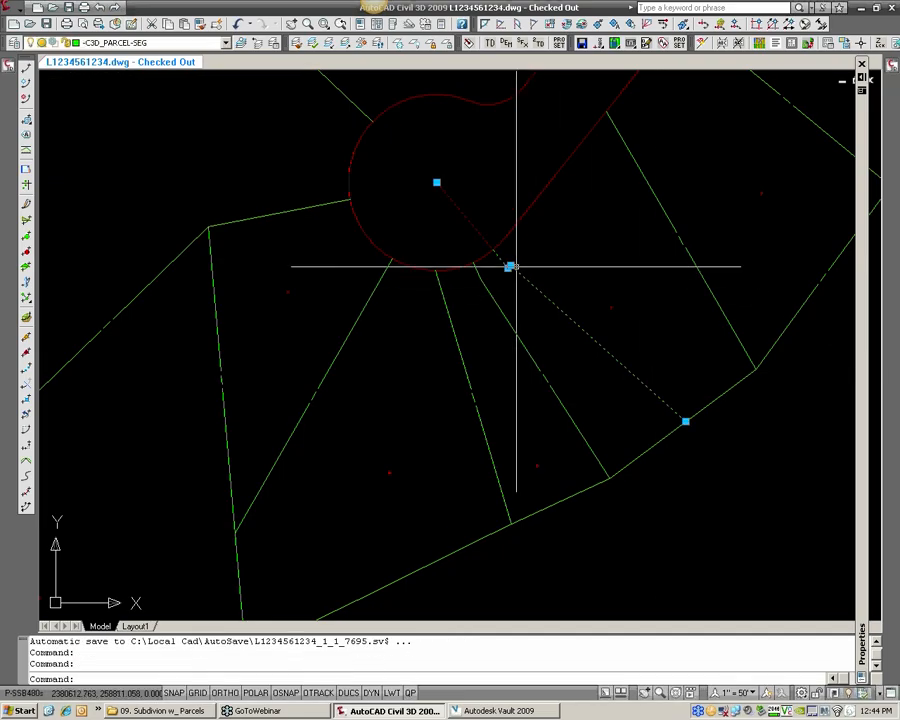
{"action": "left_click", "coordinate": [509, 267]}
{"action": "key", "text": "Escape"}
{"action": "key", "text": "Escape"}
{"action": "key", "text": "Escape"}
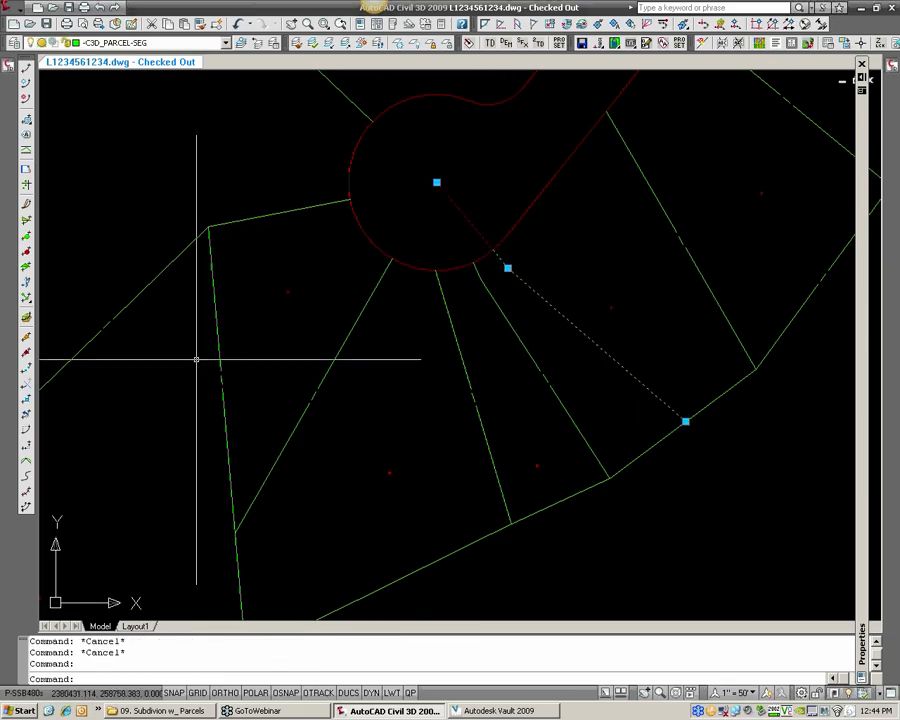
- Trim the radial line inside the cul-de-sac using its arc as the cutting edge, and regenerate the drawing
{"action": "key", "text": "Escape"}
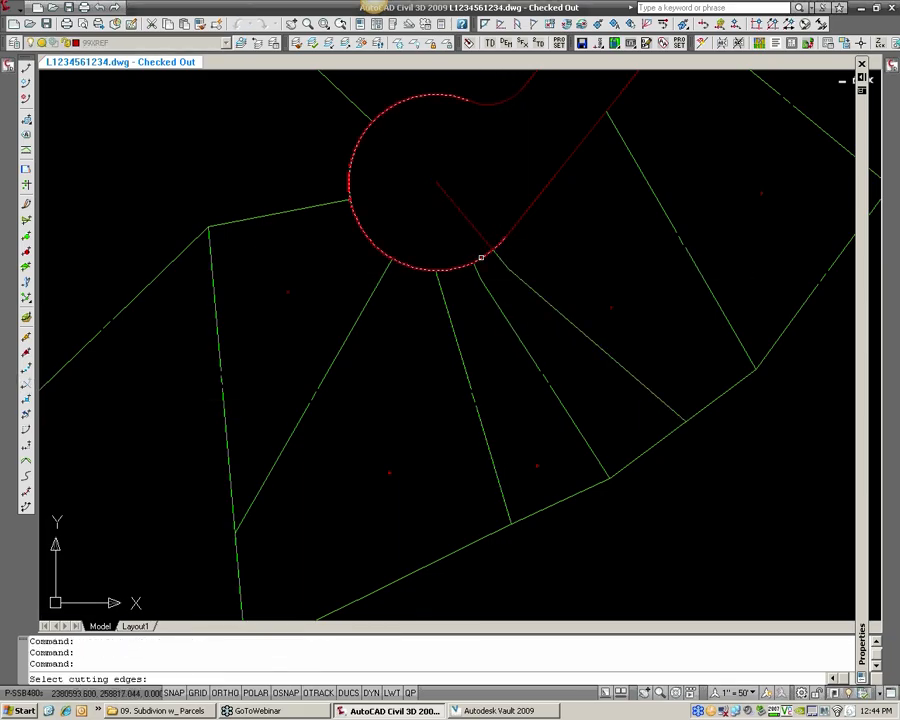
{"action": "key", "text": "Return"}
{"action": "type", "text": "re"}
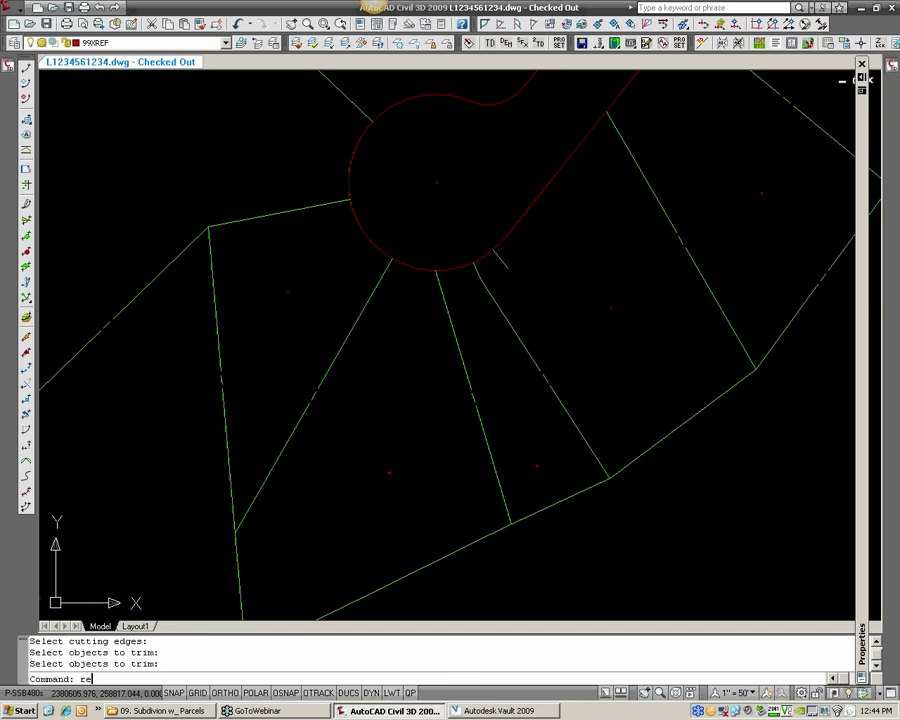
- Erase the short radial line segment remaining outside the cul-de-sac arc
{"action": "left_click", "coordinate": [505, 263]}
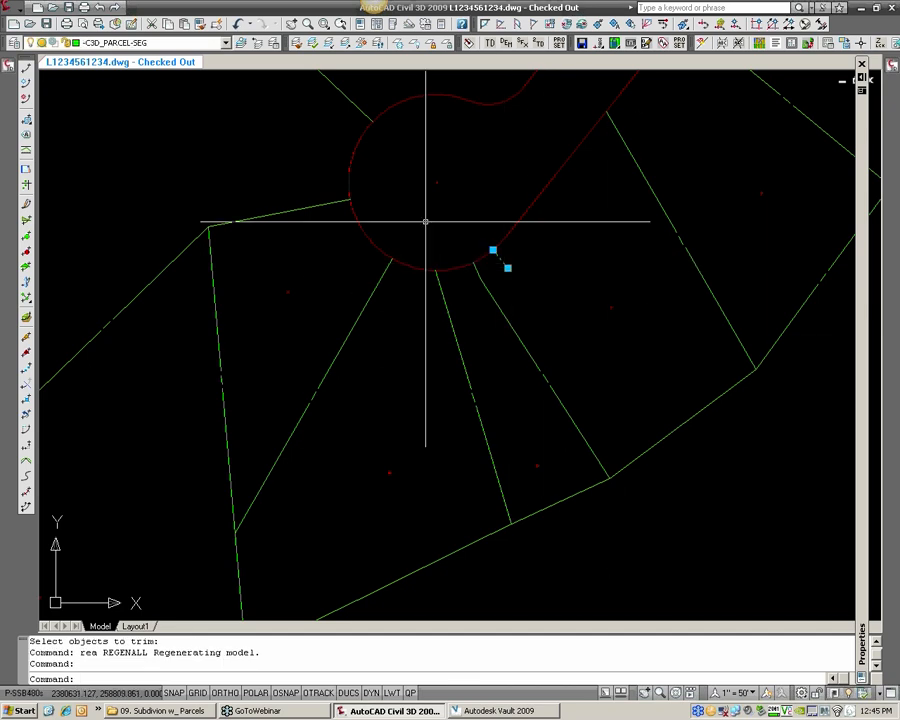
{"action": "scroll", "coordinate": [490, 245], "scroll_direction": "up", "scroll_amount": 2}
{"action": "middle_click_drag", "start_coordinate": [536, 258], "coordinate": [440, 230]}
{"action": "type", "text": "e"}
{"action": "key", "text": "Return"}
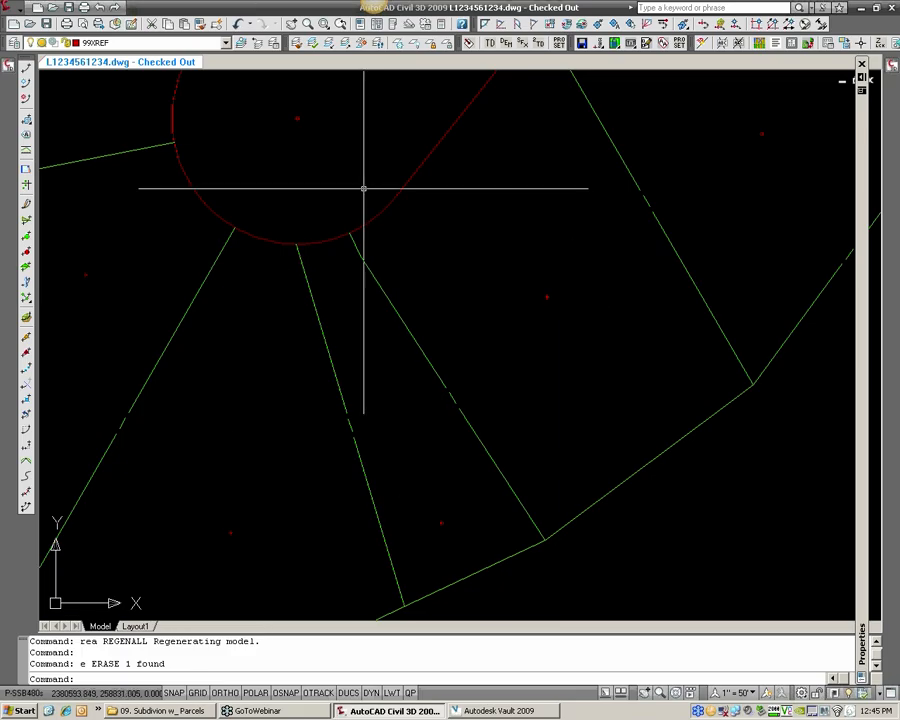
- Erase the bent lot line running from the cul-de-sac's southeast side to the bend in the rear boundary
{"action": "scroll", "coordinate": [363, 190], "scroll_direction": "down", "scroll_amount": 2}
{"action": "middle_click_drag", "start_coordinate": [365, 192], "coordinate": [379, 322]}
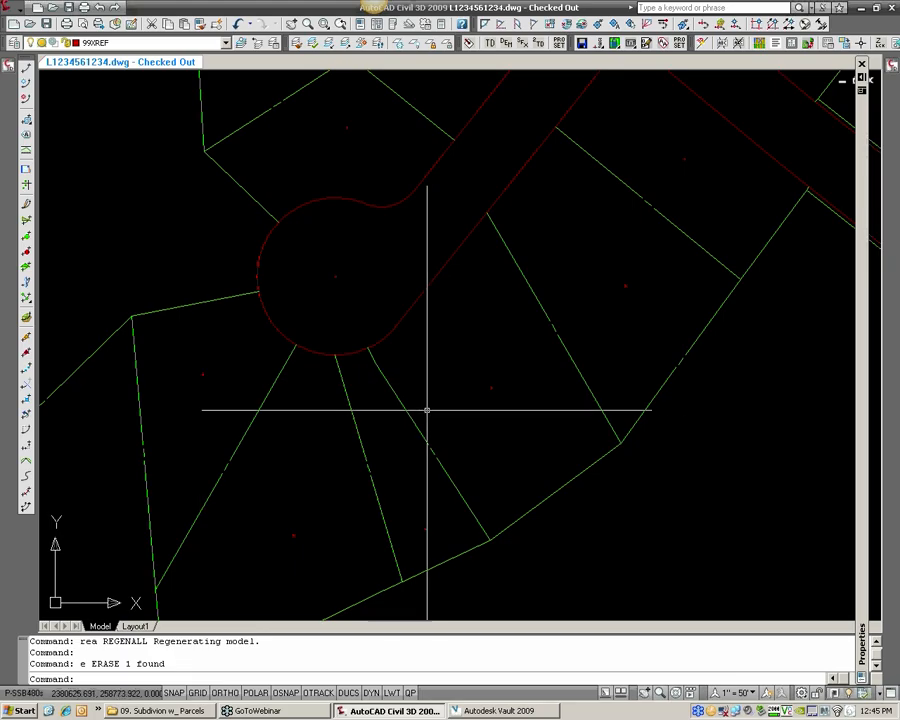
{"action": "type", "text": "e"}
{"action": "key", "text": "Return"}
{"action": "key", "text": "Return"}
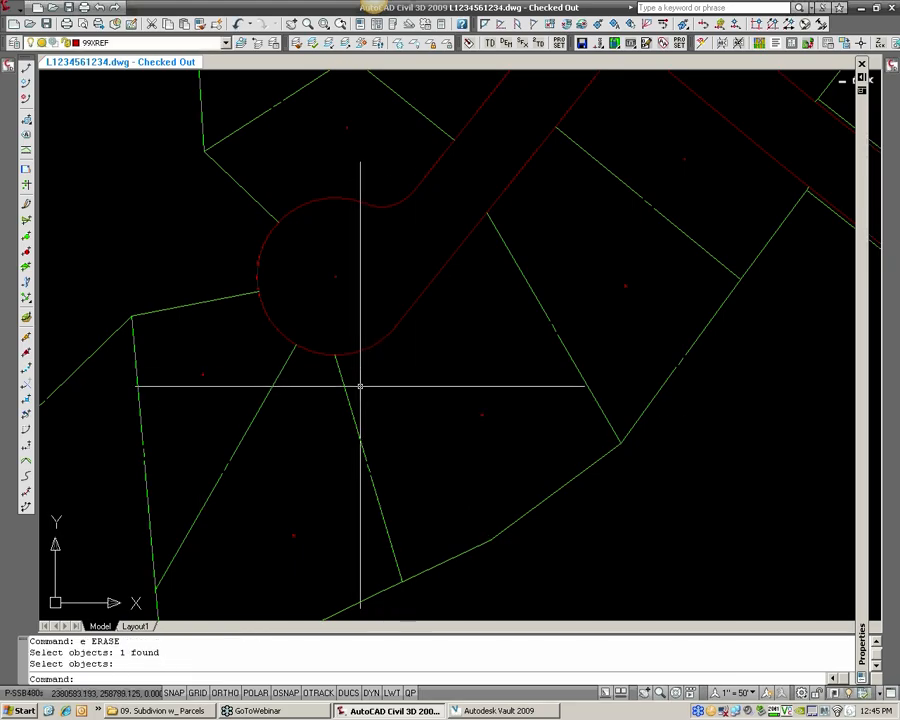
- Slide the lot line south of the cul-de-sac along the rear boundary to the bend, and back to a nearest point just short of it
{"action": "scroll", "coordinate": [276, 376], "scroll_direction": "down", "scroll_amount": 2}
{"action": "middle_click_drag", "start_coordinate": [276, 376], "coordinate": [347, 352]}
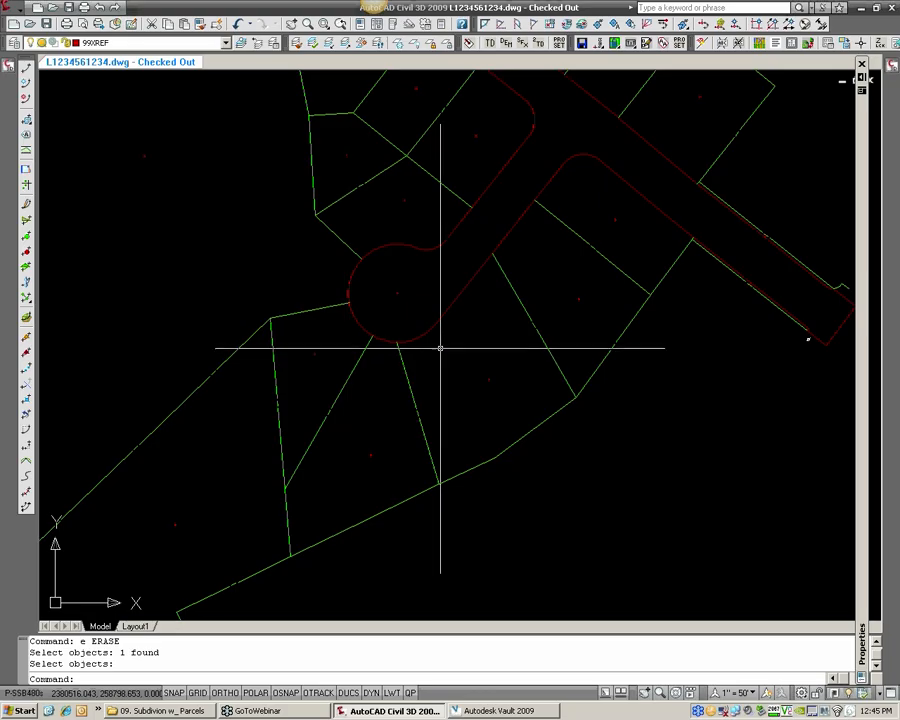
{"action": "left_click", "coordinate": [405, 378]}
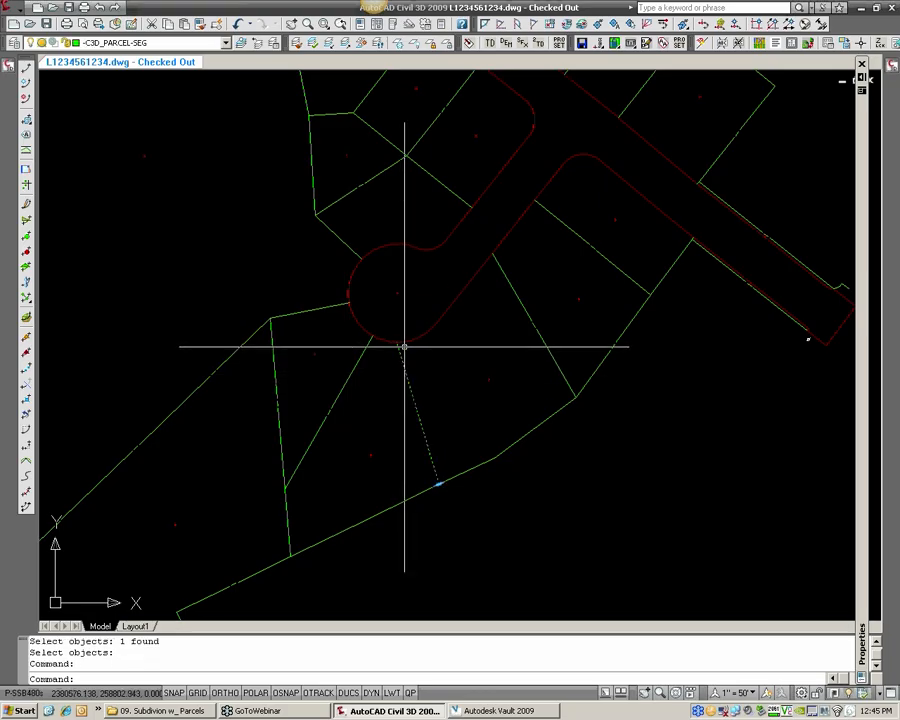
{"action": "left_click", "coordinate": [438, 484]}
{"action": "left_click", "coordinate": [490, 458]}
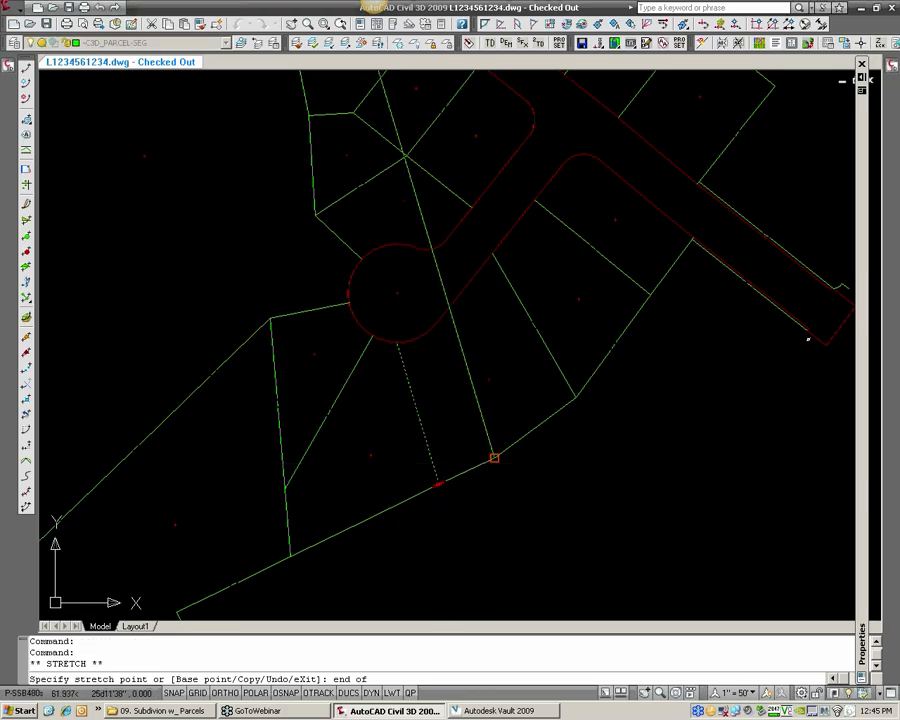
{"action": "left_click", "coordinate": [492, 458]}
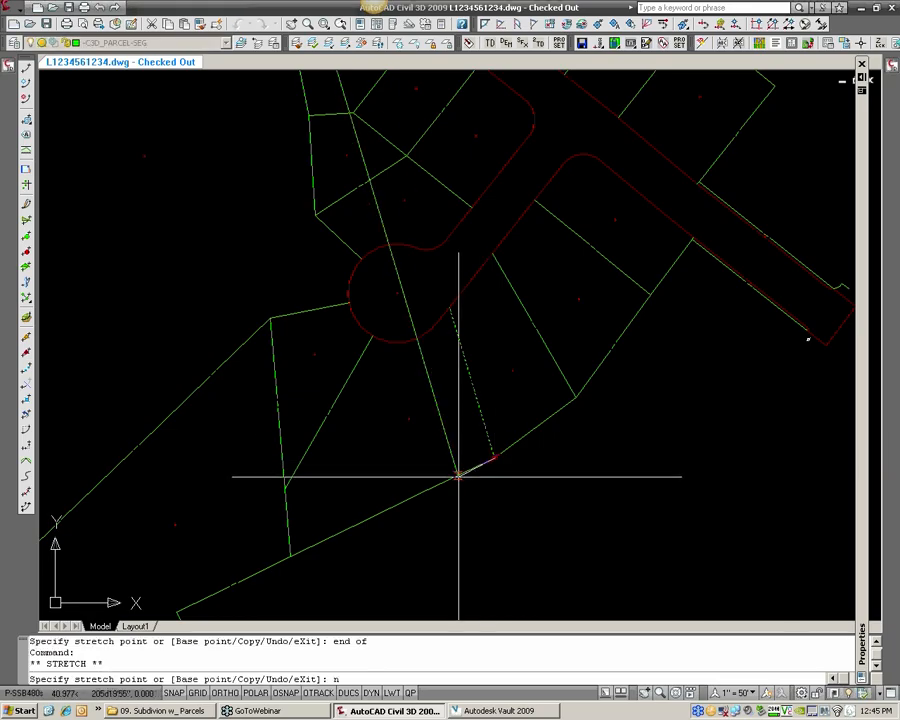
{"action": "left_click", "coordinate": [466, 452]}
{"action": "key", "text": "Escape"}
{"action": "key", "text": "Escape"}
- Stretch the street end of a lot line northeast of the road to its apparent intersection with the right-of-way line
{"action": "middle_click_drag", "start_coordinate": [450, 355], "coordinate": [440, 380]}
{"action": "scroll", "coordinate": [440, 360], "scroll_direction": "down", "scroll_amount": 3}
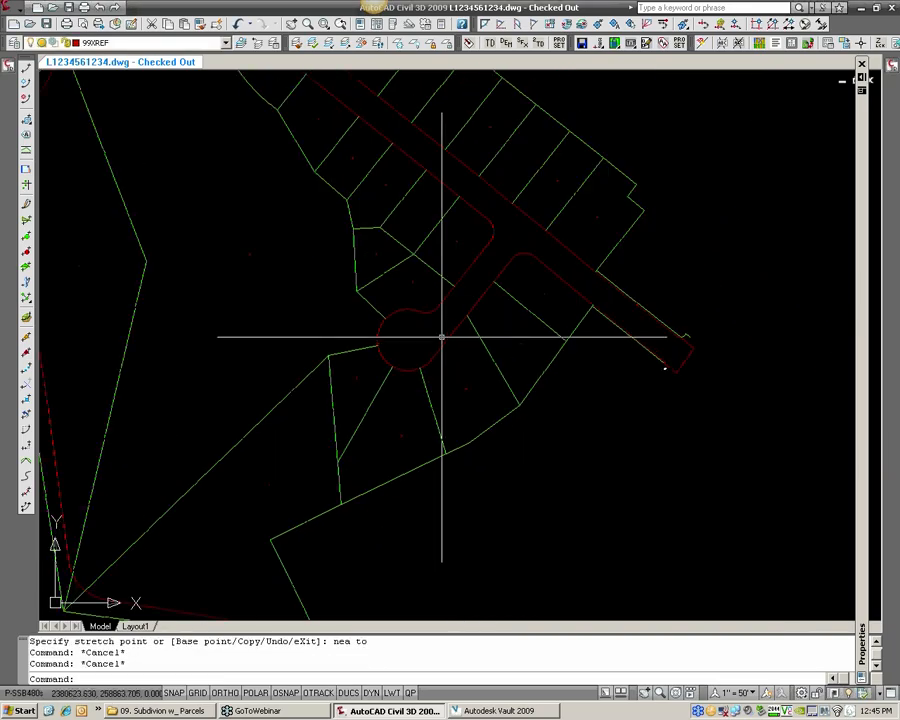
{"action": "middle_click_drag", "start_coordinate": [440, 333], "coordinate": [412, 354]}
{"action": "scroll", "coordinate": [412, 354], "scroll_direction": "up", "scroll_amount": 3}
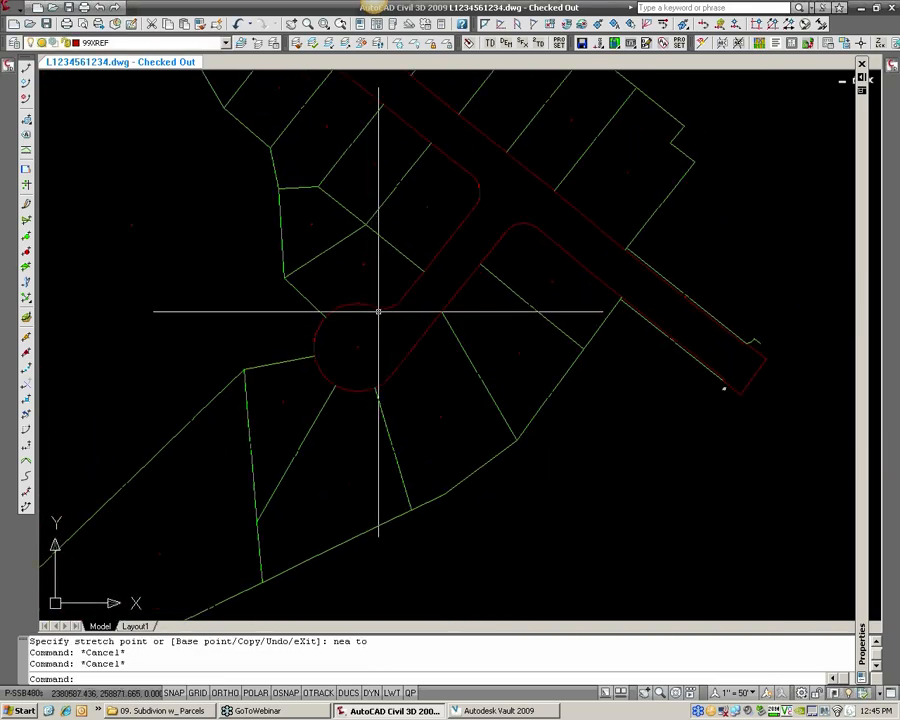
{"action": "middle_click_drag", "start_coordinate": [418, 184], "coordinate": [342, 408]}
{"action": "scroll", "coordinate": [428, 300], "scroll_direction": "up", "scroll_amount": 3}
{"action": "left_click", "coordinate": [380, 340]}
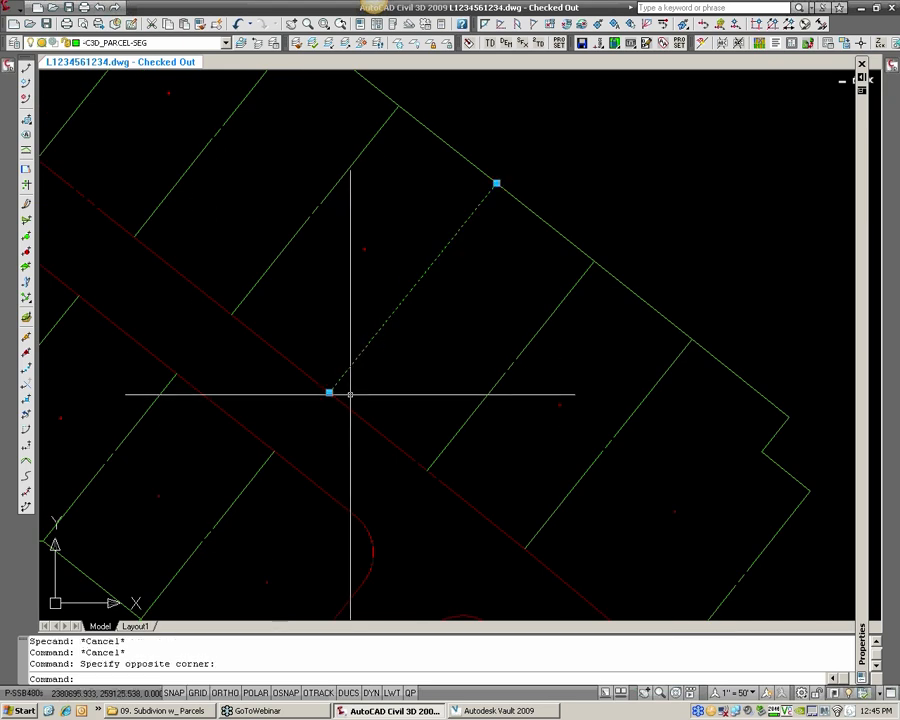
{"action": "scroll", "coordinate": [470, 322], "scroll_direction": "up", "scroll_amount": 2}
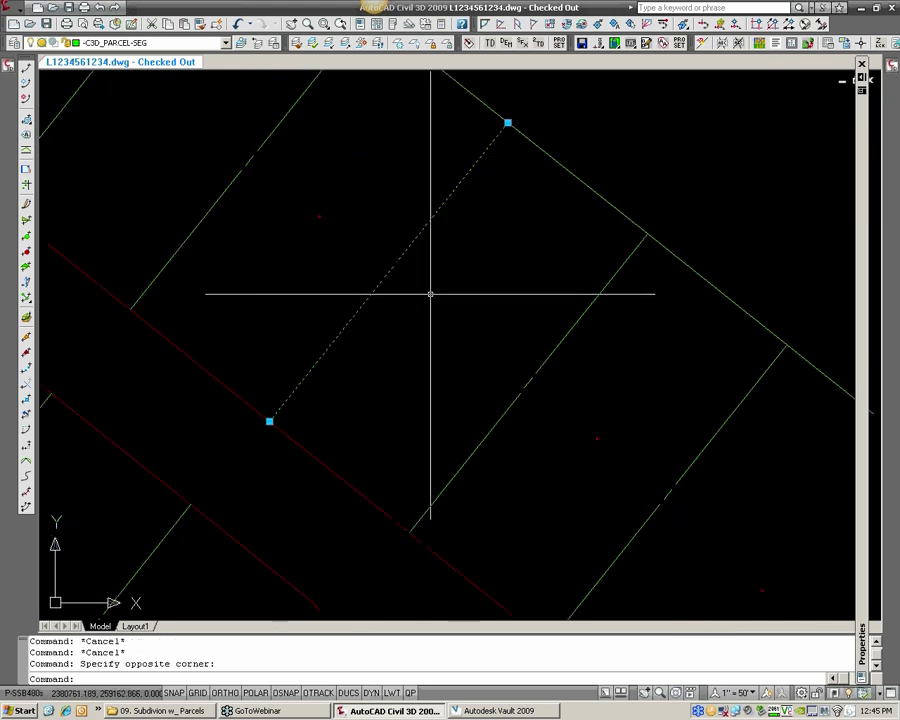
{"action": "left_click", "coordinate": [269, 421]}
{"action": "right_click", "coordinate": [358, 366], "text": "shift"}
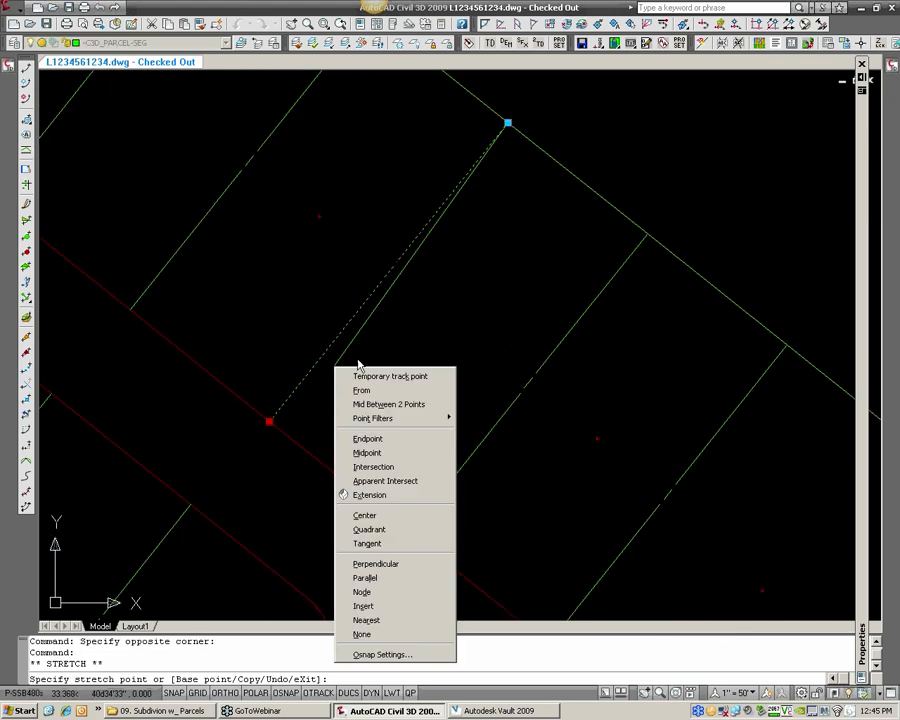
{"action": "left_click", "coordinate": [385, 481]}
{"action": "left_click", "coordinate": [323, 467]}
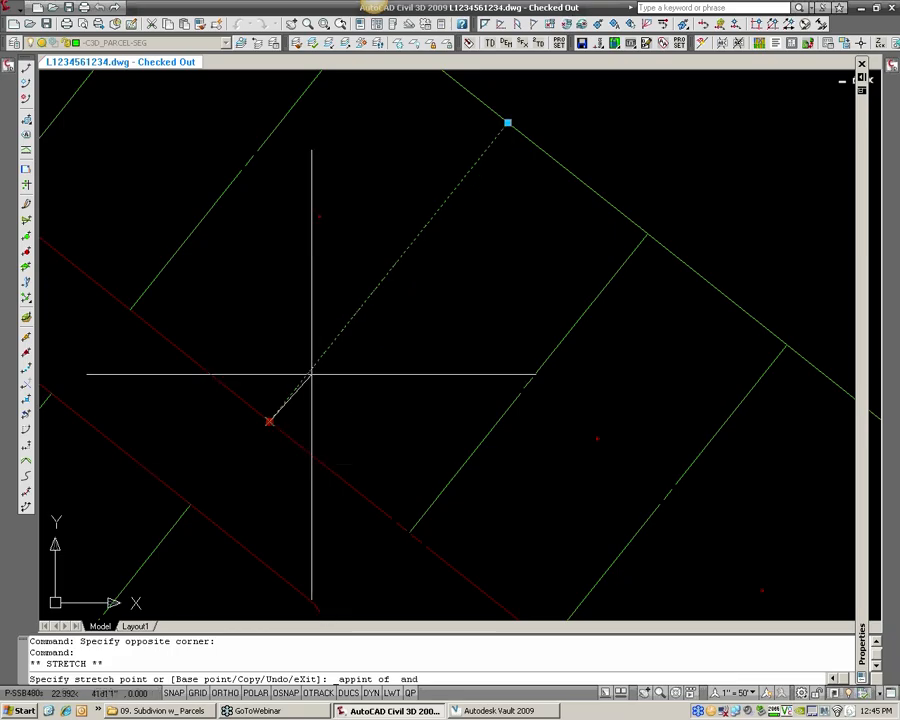
{"action": "key", "text": "Escape"}
{"action": "key", "text": "Escape"}
- Stretch the street end of the adjacent lot line to the southeast onto its apparent intersection with the right-of-way line
{"action": "left_click", "coordinate": [420, 525]}
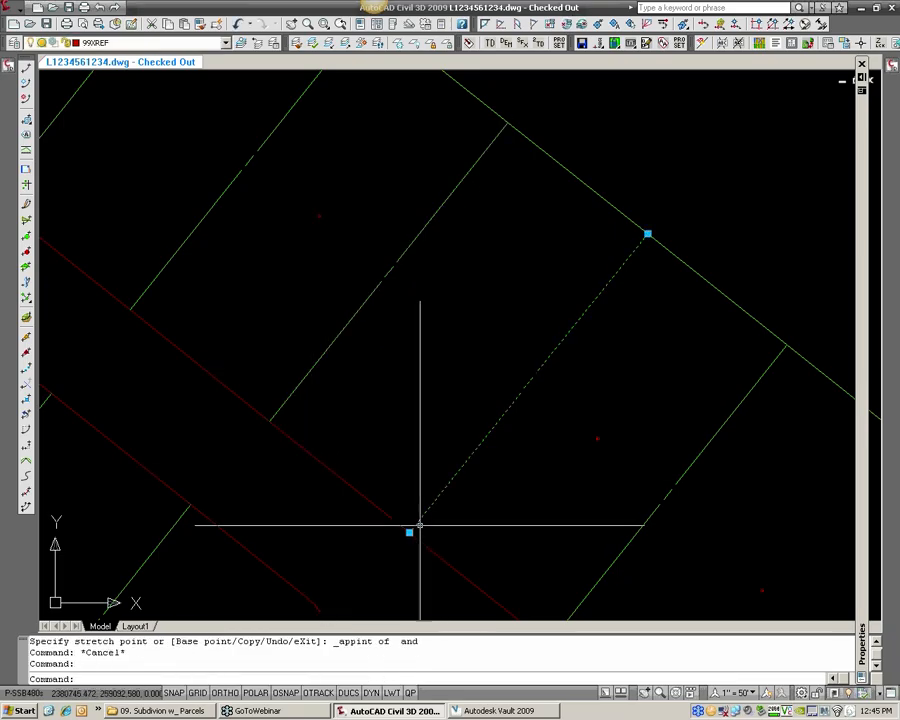
{"action": "left_click", "coordinate": [409, 532]}
{"action": "right_click", "coordinate": [460, 476], "text": "shift"}
{"action": "left_click", "coordinate": [516, 306]}
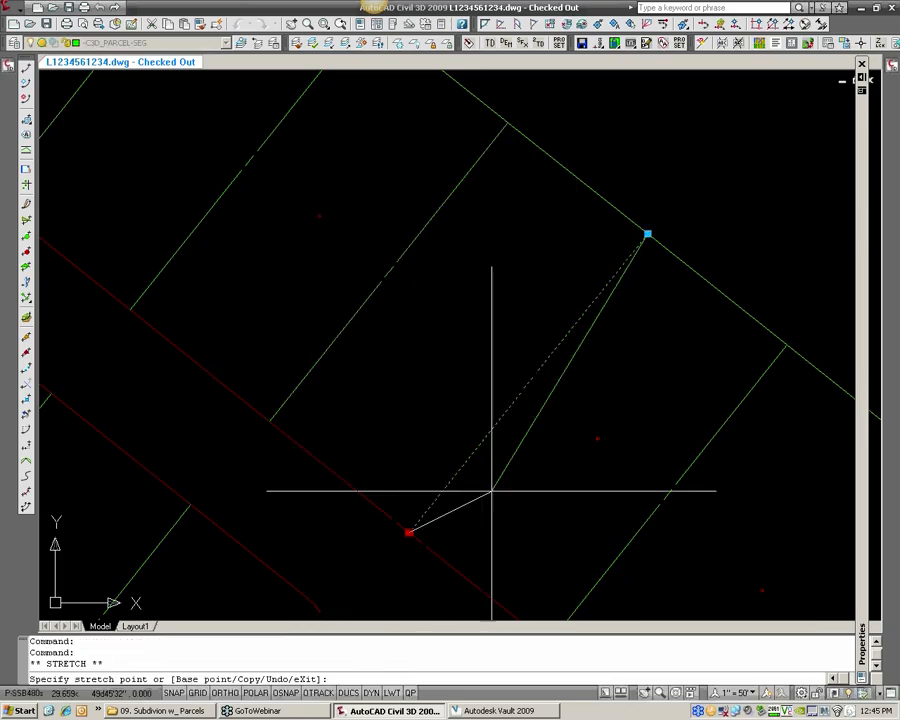
{"action": "left_click", "coordinate": [458, 573]}
{"action": "left_click", "coordinate": [444, 498]}
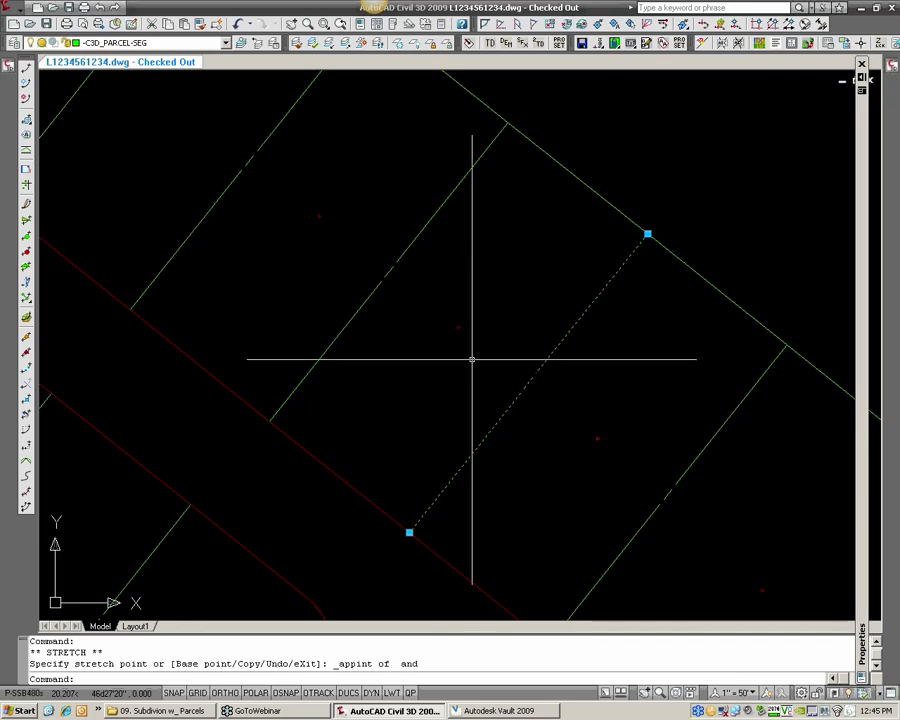
- Stretch the street end of the next lot line to the northwest onto its apparent intersection with the right-of-way line
{"action": "key", "text": "Escape"}
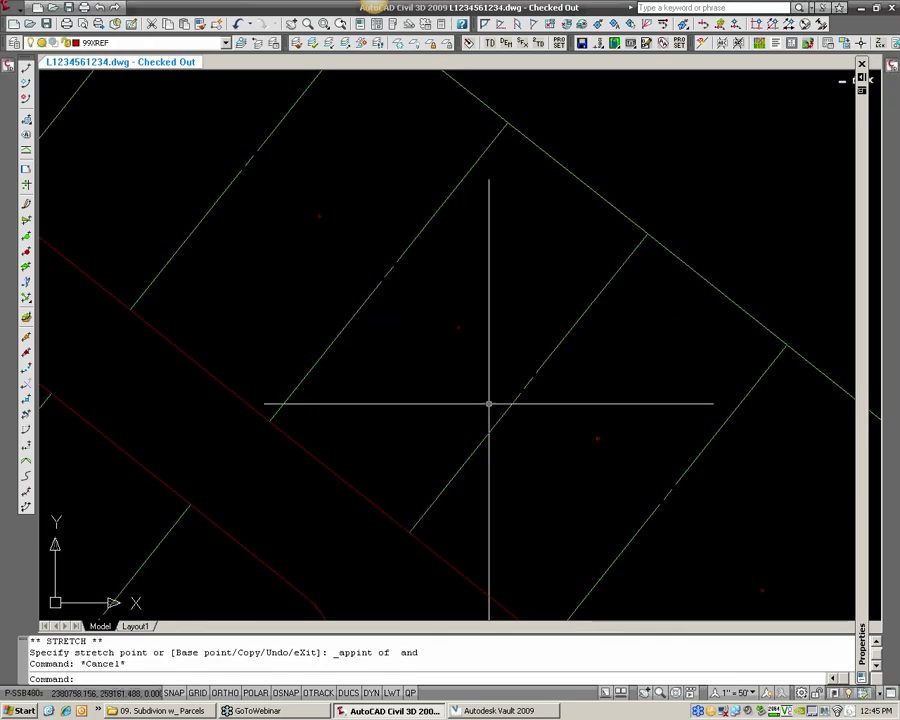
{"action": "middle_click_drag", "start_coordinate": [311, 265], "coordinate": [408, 398]}
{"action": "left_click", "coordinate": [442, 444]}
{"action": "left_click", "coordinate": [392, 531]}
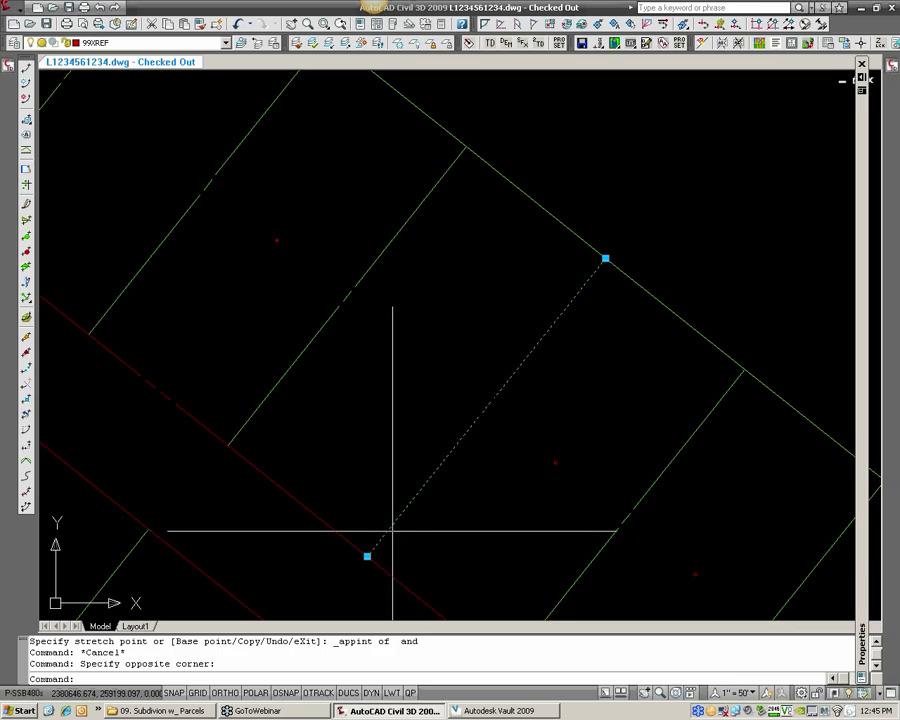
{"action": "middle_click_drag", "start_coordinate": [392, 531], "coordinate": [386, 470]}
{"action": "left_click", "coordinate": [361, 494]}
{"action": "right_click", "coordinate": [410, 464], "text": "shift"}
{"action": "left_click", "coordinate": [470, 278]}
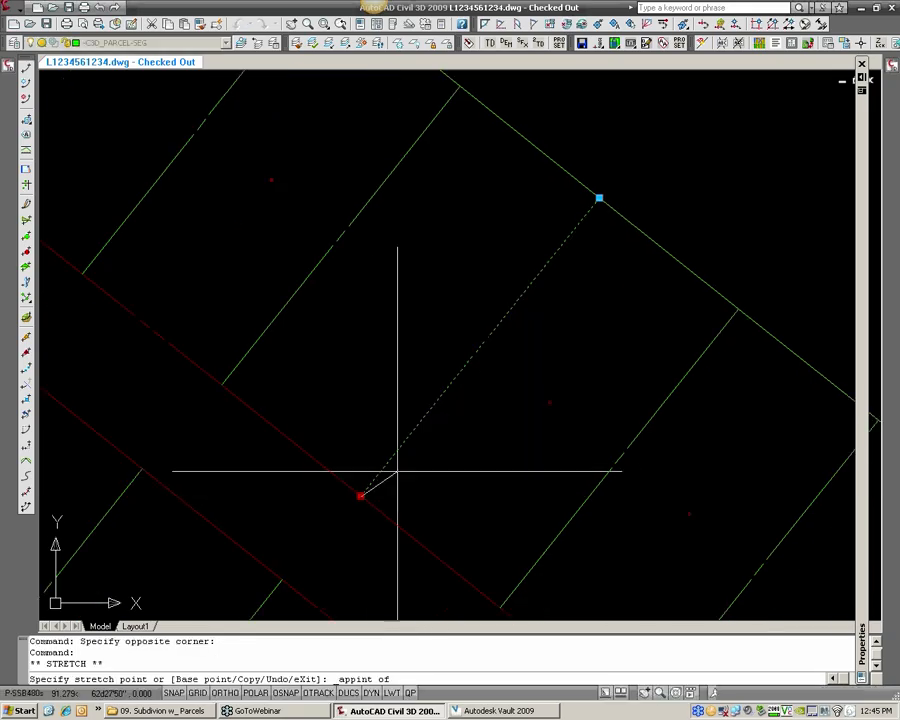
{"action": "left_click", "coordinate": [392, 521]}
{"action": "key", "text": "Escape"}
{"action": "key", "text": "Escape"}
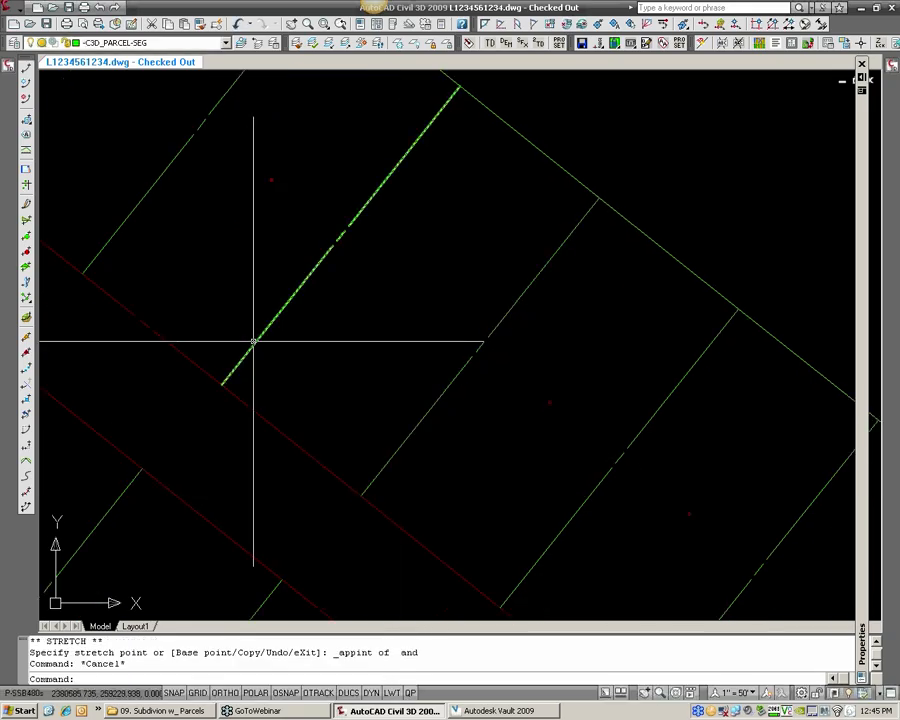
- Snap the street end of the following lot line northwest to its apparent intersection with the right-of-way line
{"action": "left_click", "coordinate": [253, 341]}
{"action": "left_click", "coordinate": [221, 383]}
{"action": "right_click", "coordinate": [278, 357], "text": "shift"}
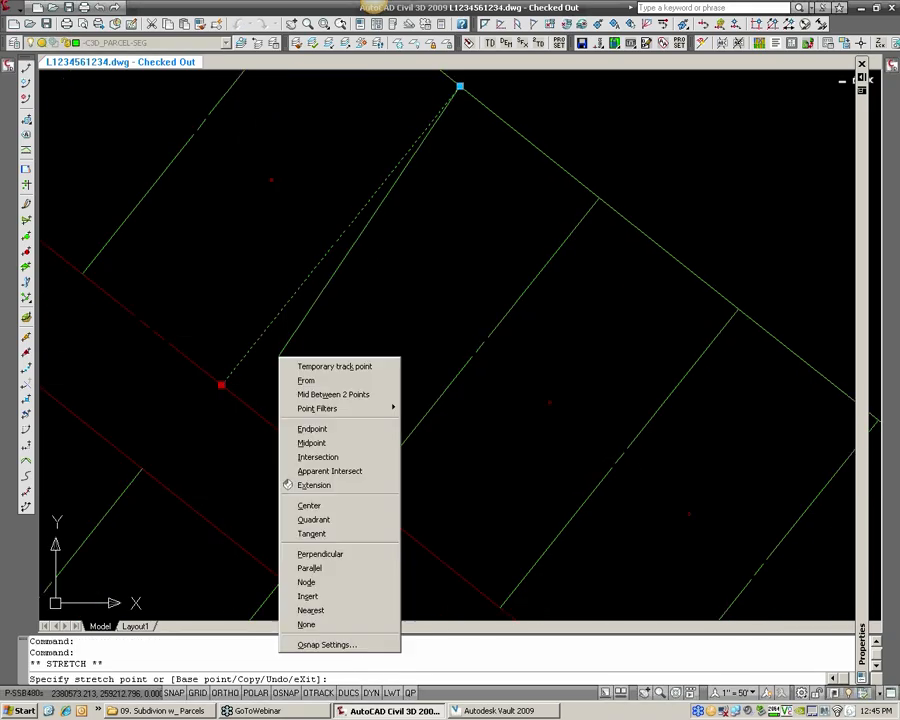
{"action": "left_click", "coordinate": [330, 472]}
{"action": "left_click", "coordinate": [305, 451]}
{"action": "left_click", "coordinate": [266, 330]}
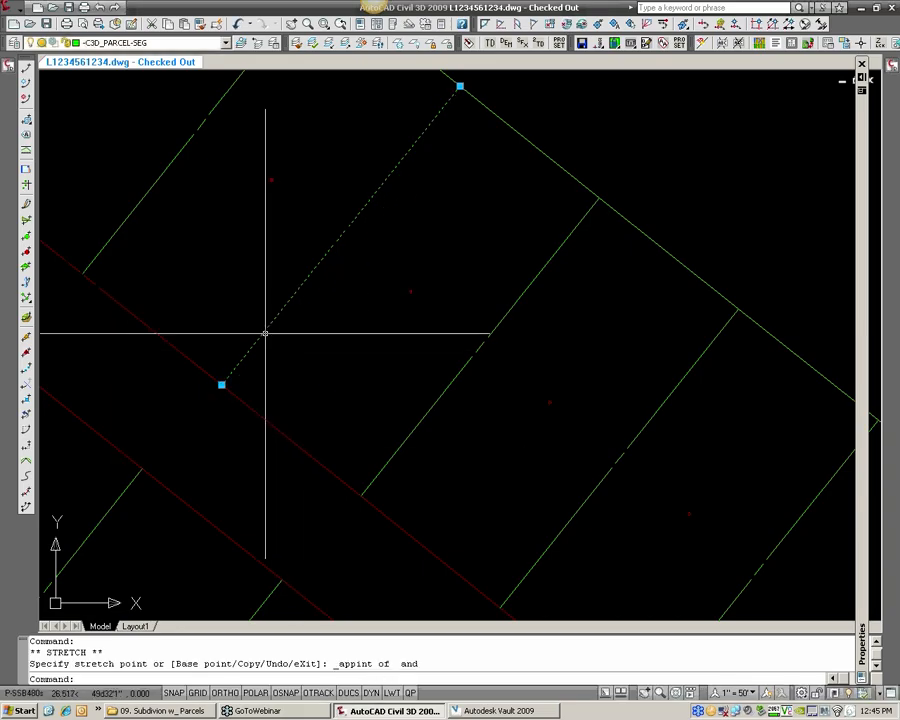
{"action": "key", "text": "Escape"}
{"action": "key", "text": "Escape"}
- Extend the slanted lot line west of the northern cul-de-sac across the right-of-way line to the outer west boundary
{"action": "middle_click_drag", "start_coordinate": [440, 233], "coordinate": [361, 378]}
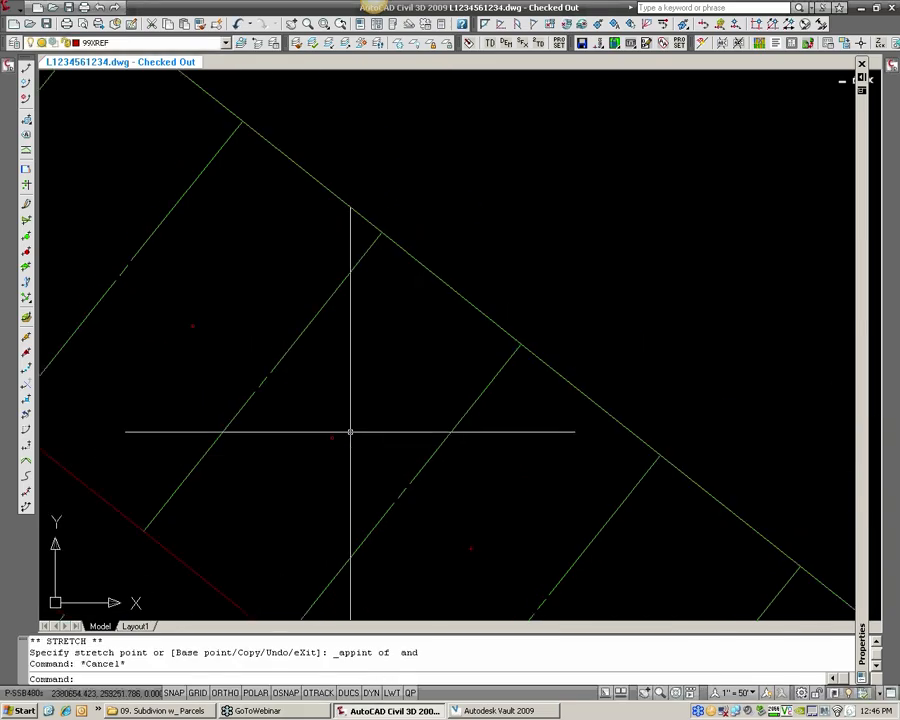
{"action": "middle_click_drag", "start_coordinate": [140, 525], "coordinate": [261, 434]}
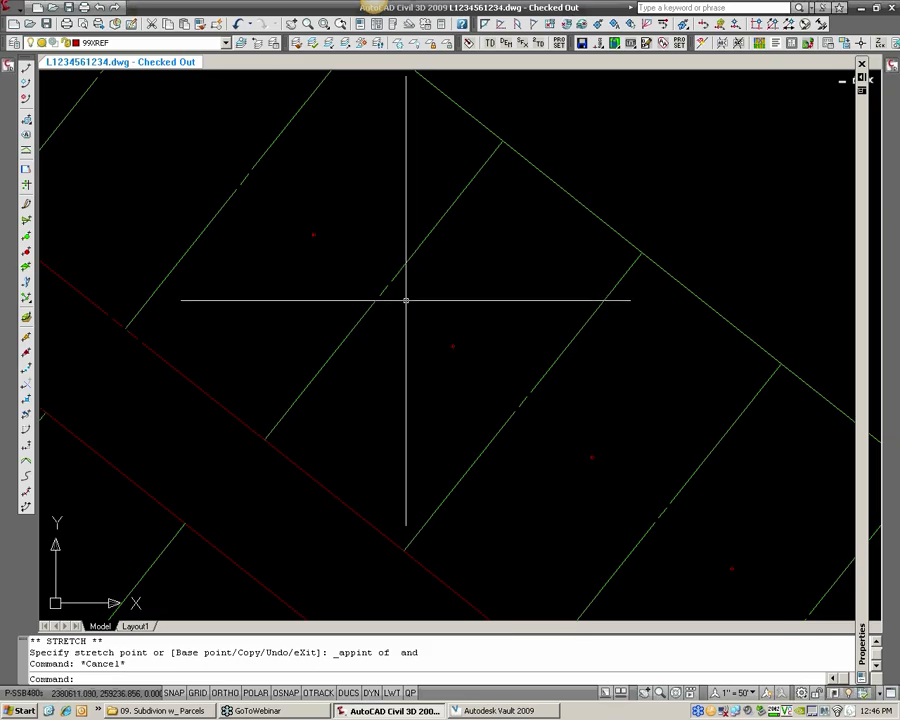
{"action": "scroll", "coordinate": [265, 301], "scroll_direction": "down", "scroll_amount": 3}
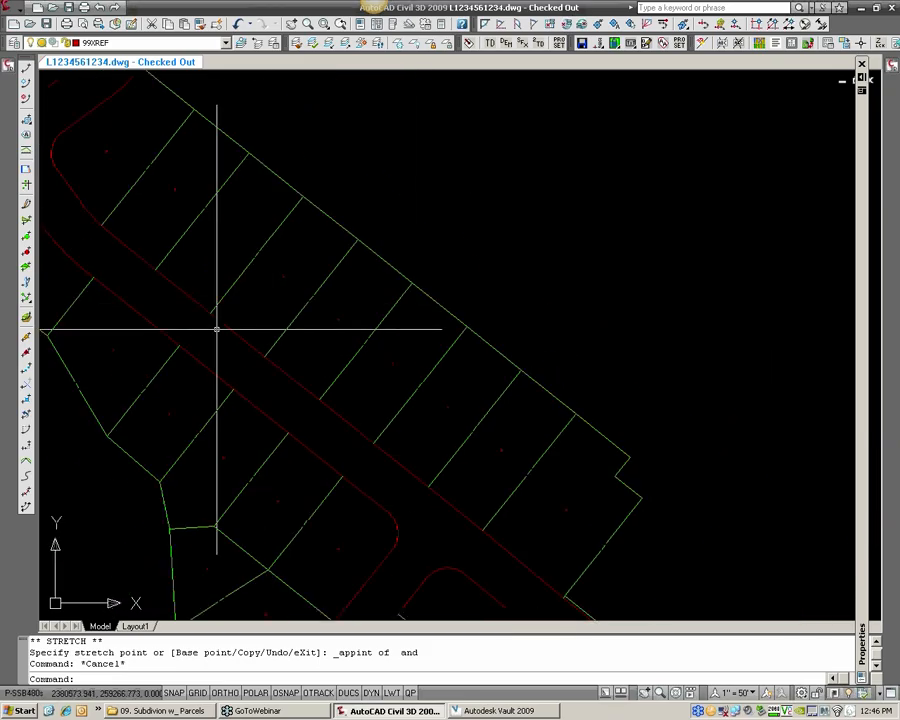
{"action": "scroll", "coordinate": [242, 222], "scroll_direction": "down", "scroll_amount": 2}
{"action": "mouse_move", "coordinate": [245, 223]}
{"action": "middle_mouse_down"}
{"action": "mouse_move", "coordinate": [338, 346]}
{"action": "mouse_move", "coordinate": [416, 400]}
{"action": "mouse_move", "coordinate": [472, 508]}
{"action": "middle_mouse_up"}
{"action": "scroll", "coordinate": [195, 291], "scroll_direction": "up", "scroll_amount": 4}
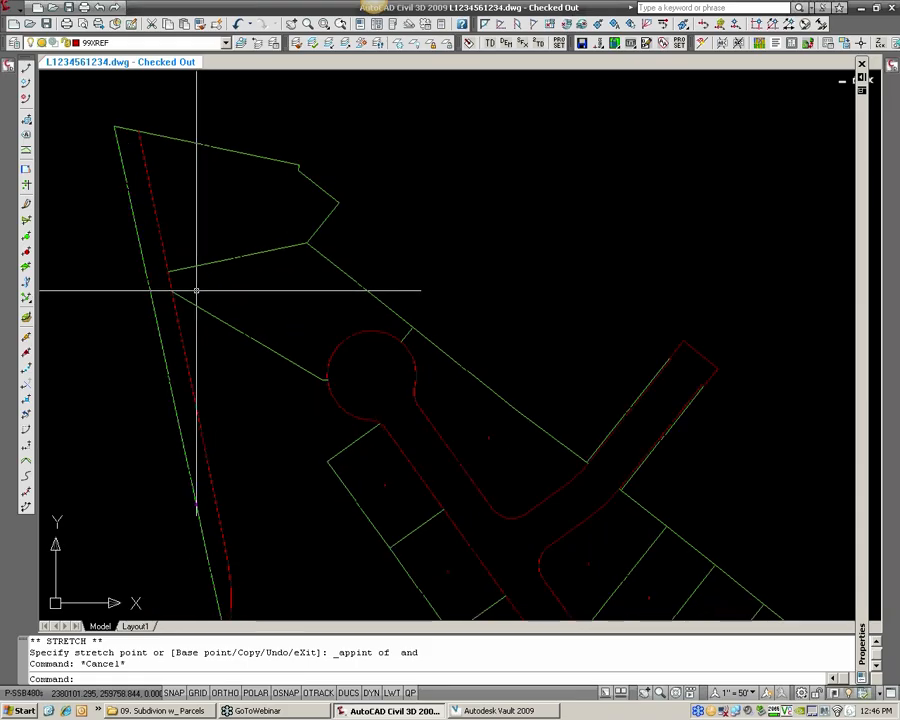
{"action": "type", "text": "ex"}
{"action": "key", "text": "Return"}
{"action": "left_click", "coordinate": [104, 300]}
{"action": "key", "text": "Return"}
{"action": "left_click", "coordinate": [172, 311]}
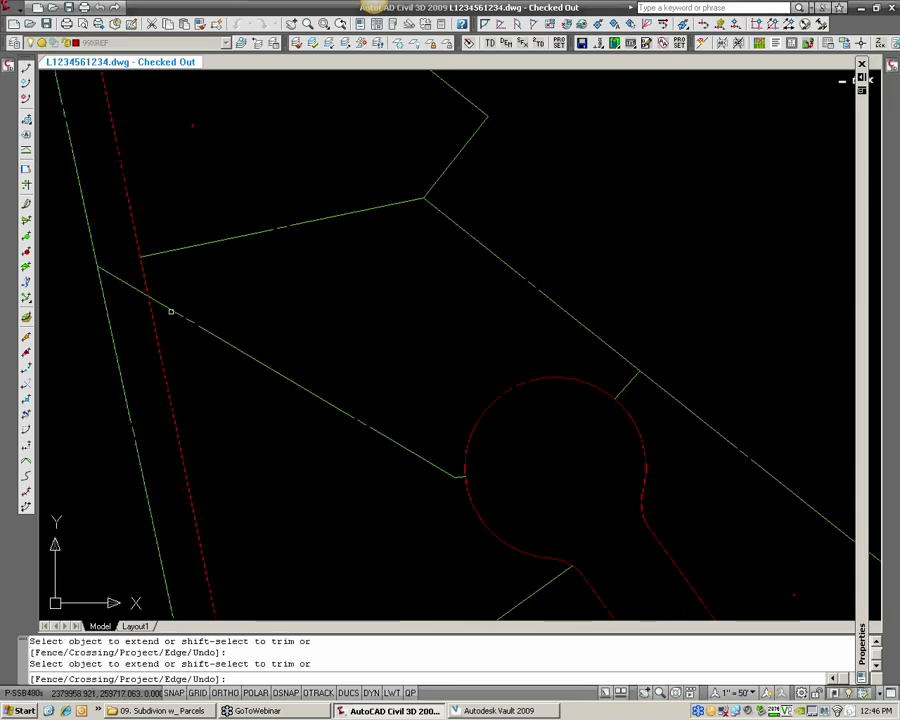
- Extend the upper lot line northwest of the cul-de-sac to the same outer west boundary
{"action": "key", "text": "Return"}
{"action": "left_click", "coordinate": [100, 297]}
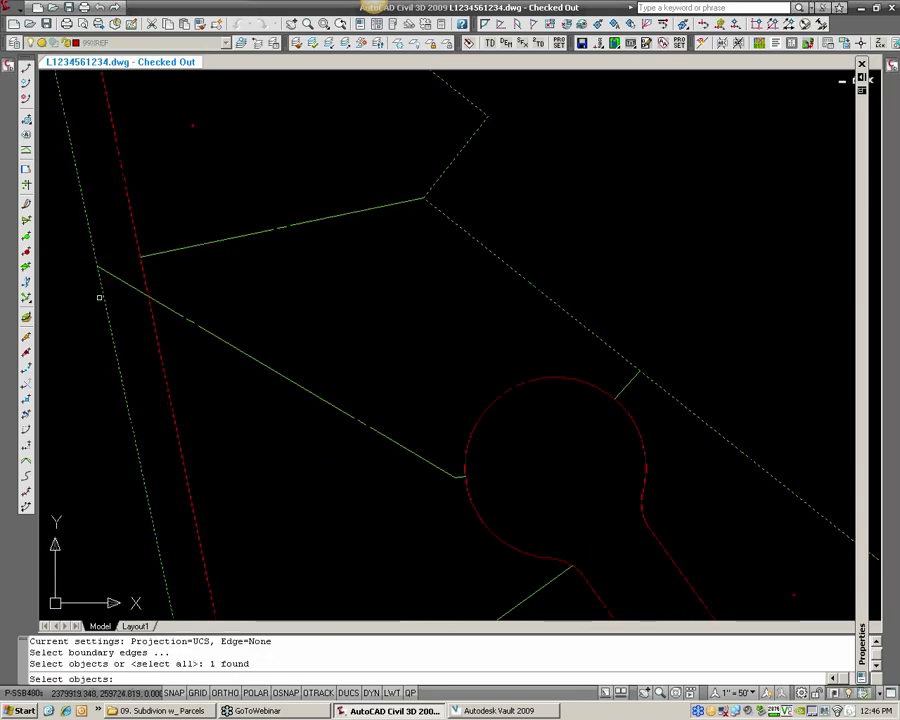
{"action": "key", "text": "Return"}
- Examine the extended lot lines at the west boundary and the parcel layout across the rest of the subdivision
{"action": "scroll", "coordinate": [177, 295], "scroll_direction": "down", "scroll_amount": 3}
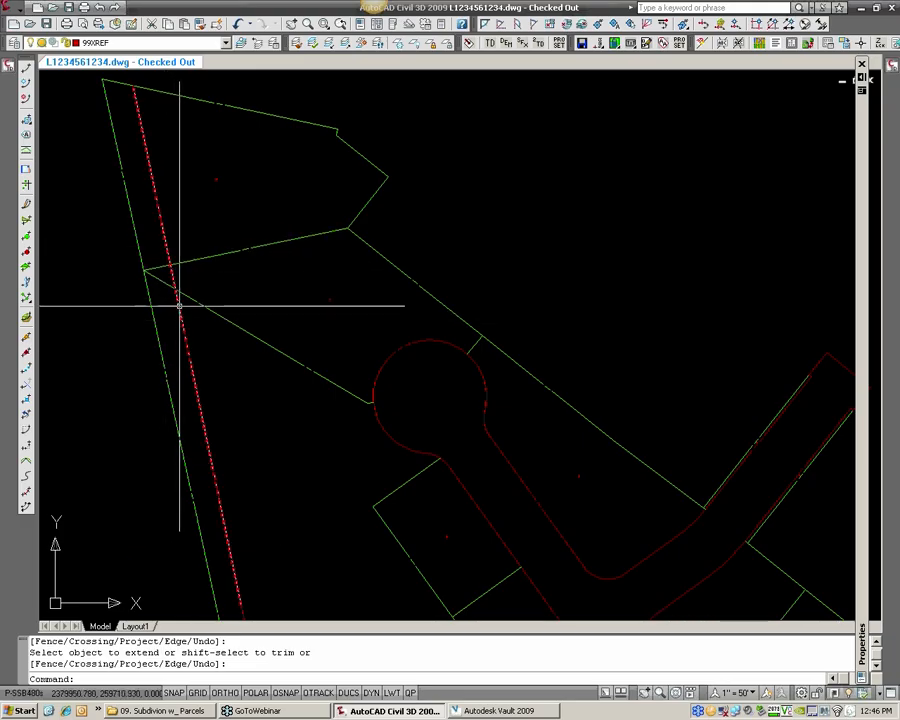
{"action": "scroll", "coordinate": [177, 286], "scroll_direction": "up", "scroll_amount": 3}
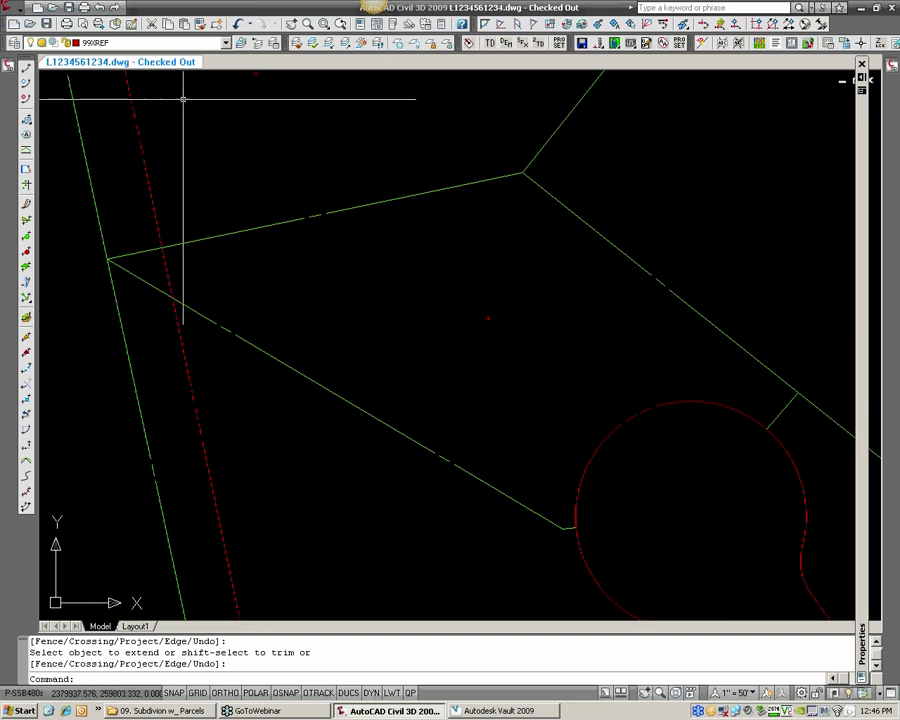
{"action": "mouse_move", "coordinate": [184, 90]}
{"action": "middle_mouse_down"}
{"action": "mouse_move", "coordinate": [200, 150]}
{"action": "mouse_move", "coordinate": [290, 328]}
{"action": "middle_mouse_up"}
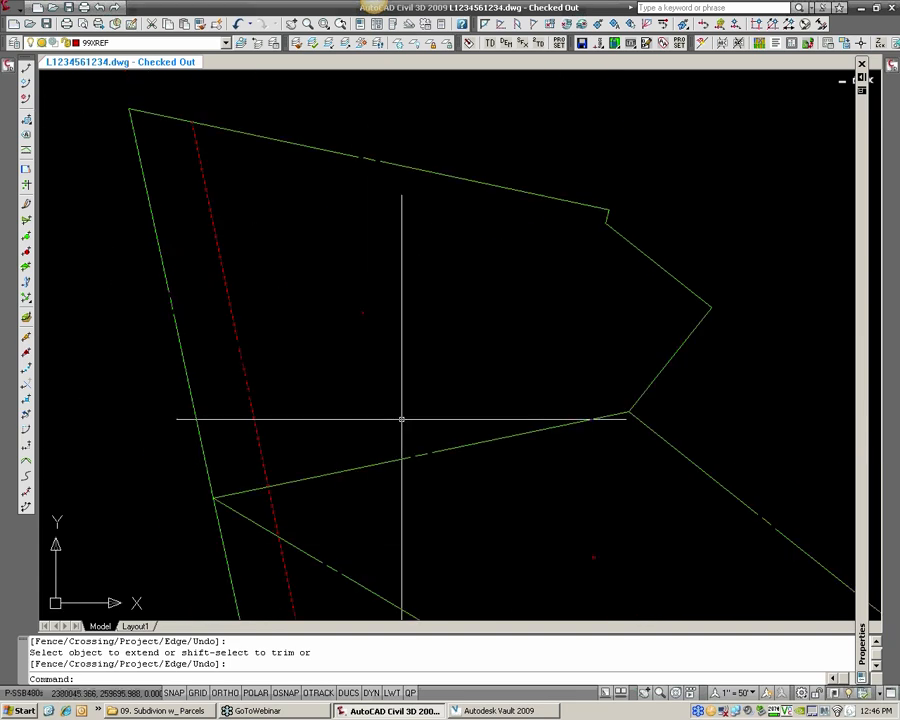
{"action": "scroll", "coordinate": [386, 420], "scroll_direction": "down", "scroll_amount": 2}
{"action": "mouse_move", "coordinate": [384, 431]}
{"action": "middle_mouse_down"}
{"action": "mouse_move", "coordinate": [396, 336]}
{"action": "mouse_move", "coordinate": [323, 284]}
{"action": "mouse_move", "coordinate": [319, 268]}
{"action": "middle_mouse_up"}
{"action": "scroll", "coordinate": [398, 374], "scroll_direction": "down", "scroll_amount": 2}
{"action": "mouse_move", "coordinate": [365, 400]}
{"action": "middle_mouse_down"}
{"action": "mouse_move", "coordinate": [321, 337]}
{"action": "mouse_move", "coordinate": [281, 237]}
{"action": "middle_mouse_up"}
{"action": "mouse_move", "coordinate": [345, 420]}
{"action": "middle_mouse_down"}
{"action": "mouse_move", "coordinate": [307, 281]}
{"action": "mouse_move", "coordinate": [333, 313]}
{"action": "mouse_move", "coordinate": [293, 384]}
{"action": "middle_mouse_up"}
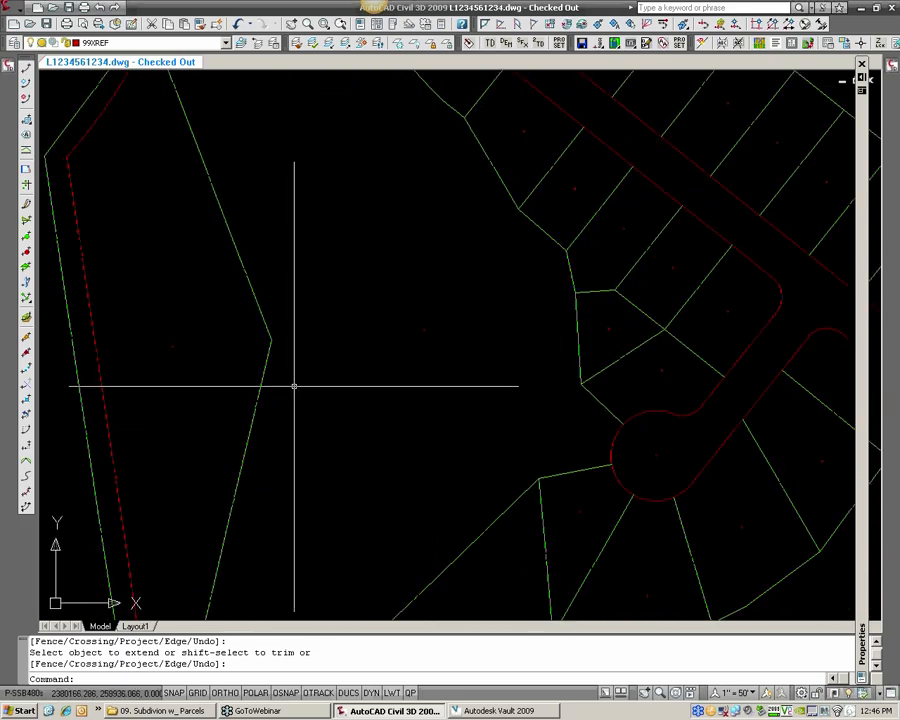
{"action": "scroll", "coordinate": [285, 390], "scroll_direction": "down", "scroll_amount": 2}
{"action": "middle_click_drag", "start_coordinate": [366, 290], "coordinate": [320, 288]}
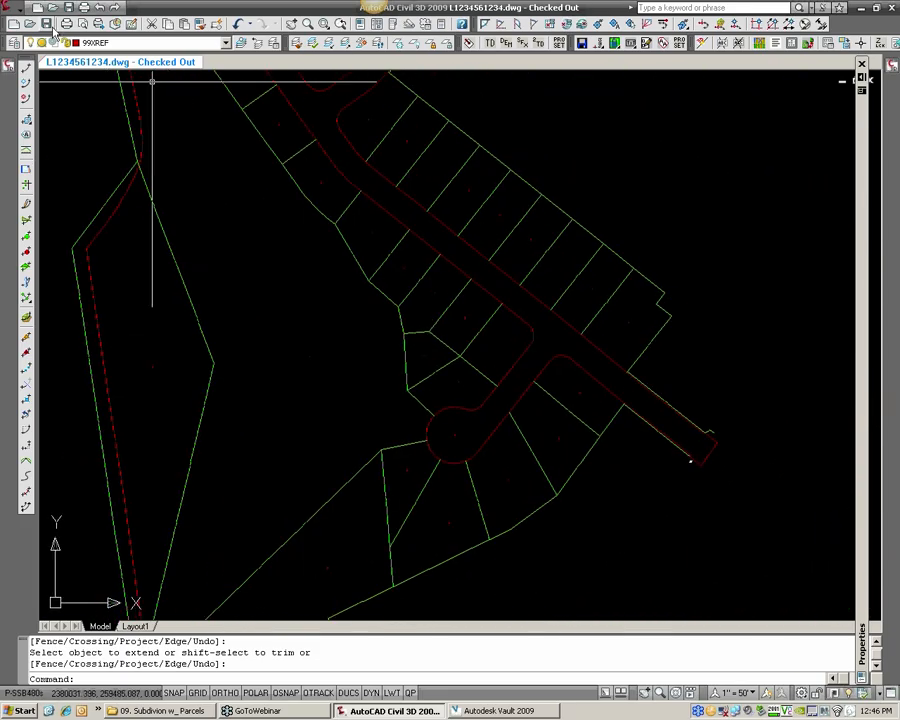
- Save the parcel drawing and start a new drawing from the HRG-C3D 2009.dwt template
{"action": "key", "text": "Escape"}
{"action": "key", "text": "ctrl+s"}
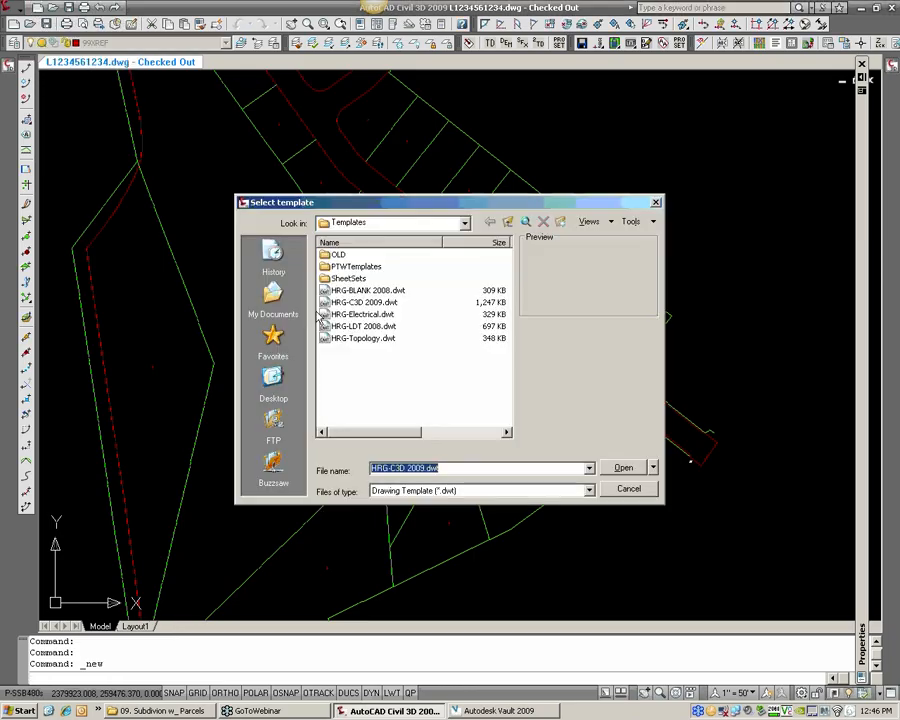
{"action": "left_click", "coordinate": [623, 468]}
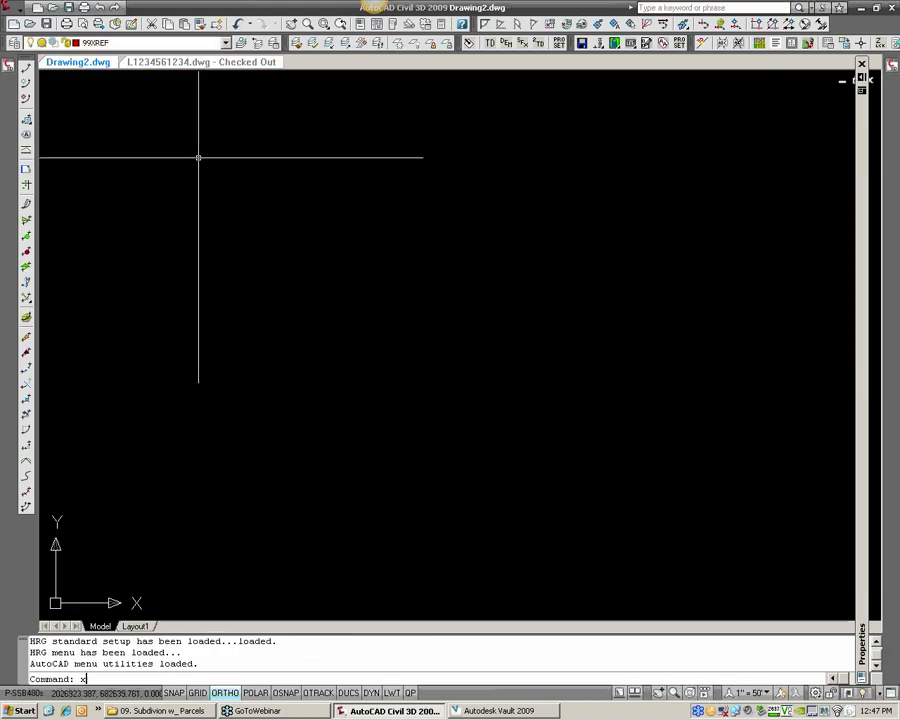
{"action": "key", "text": "Return"}
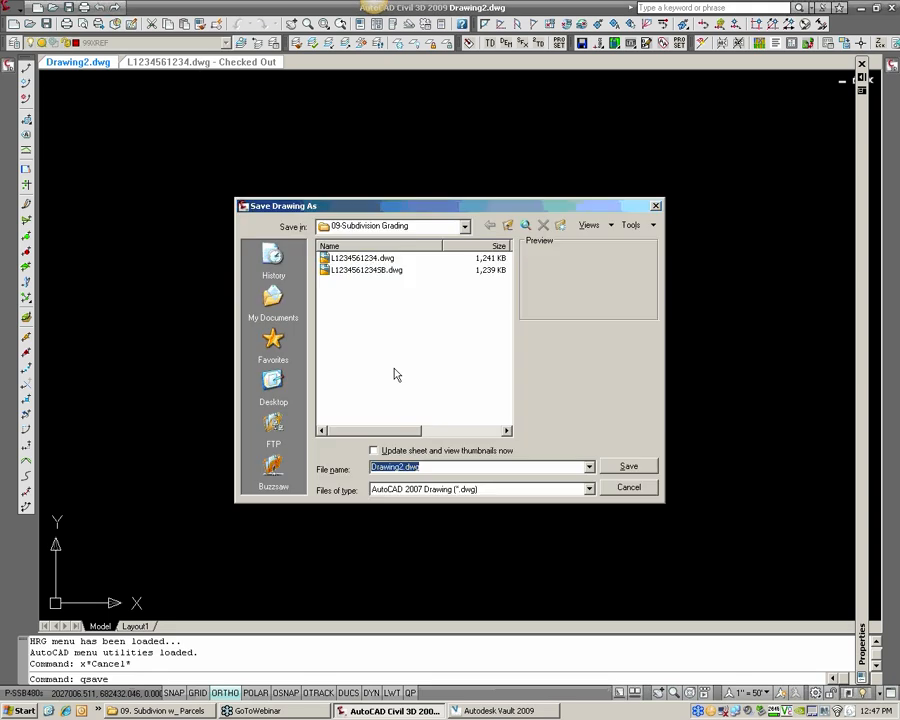
{"action": "left_click", "coordinate": [381, 271]}
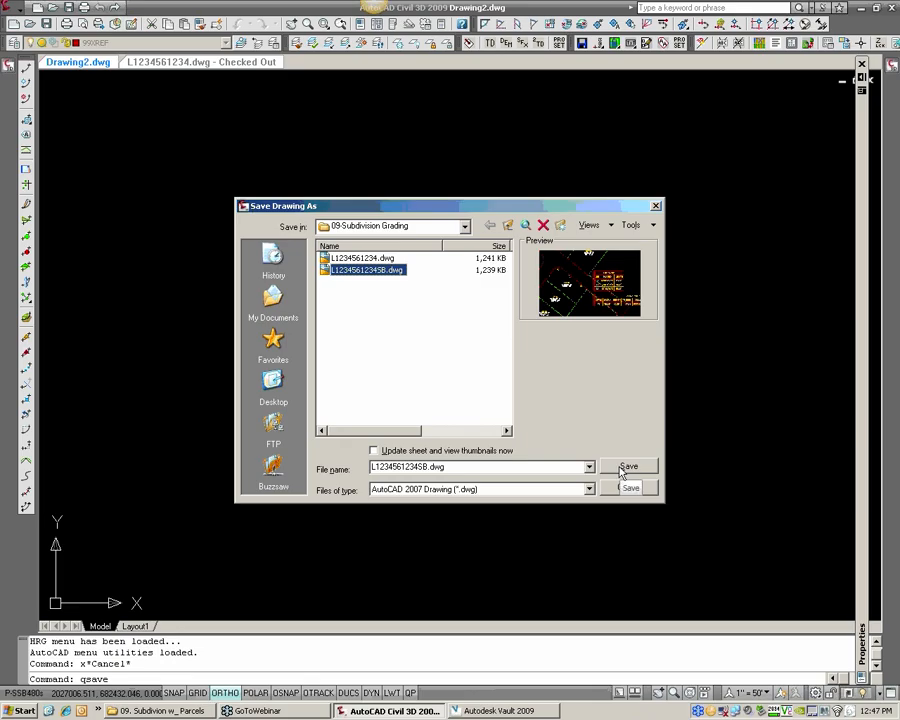
{"action": "key", "text": "Return"}
{"action": "left_click", "coordinate": [411, 380]}
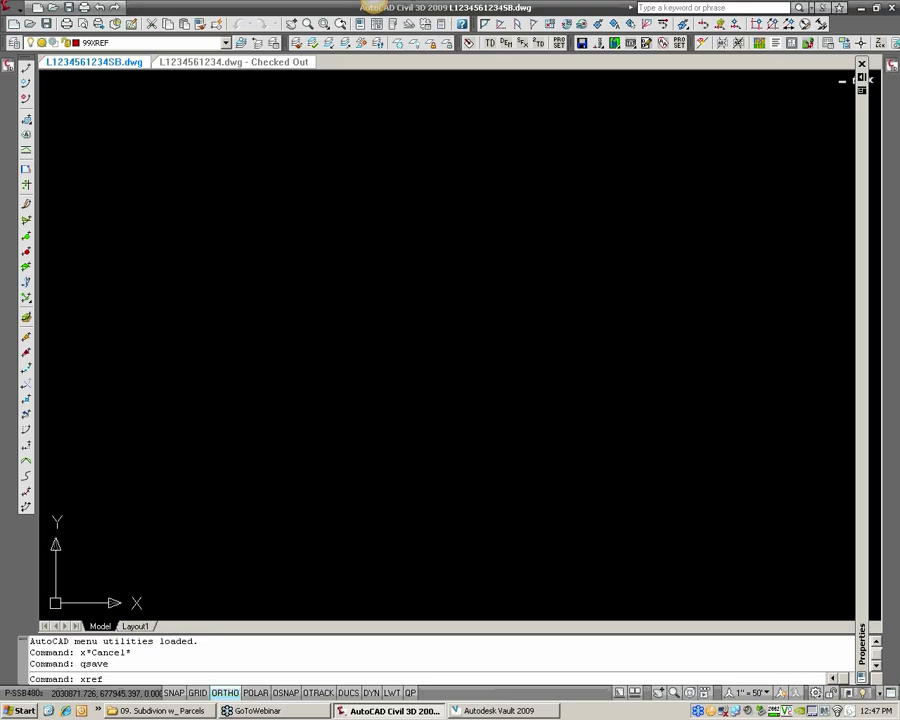
- Attach L1234561234.dwg from the vault's _C3D University/09-Subdivision Grading folder as an overlay external reference at 0,0,0 with scale 1
{"action": "key", "text": "Return"}
{"action": "left_click", "coordinate": [448, 77]}
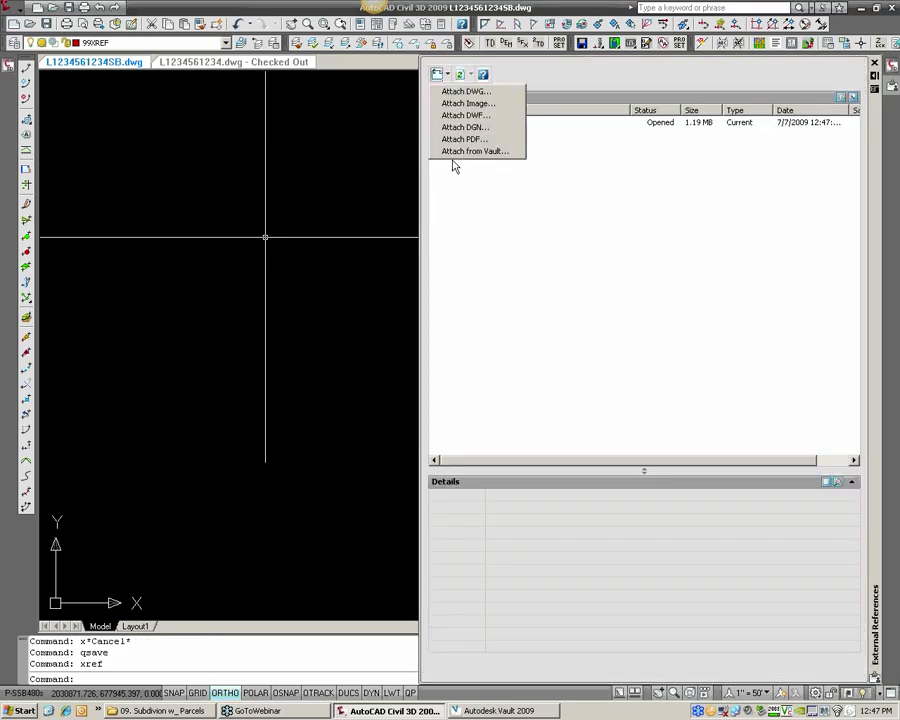
{"action": "left_click", "coordinate": [460, 152]}
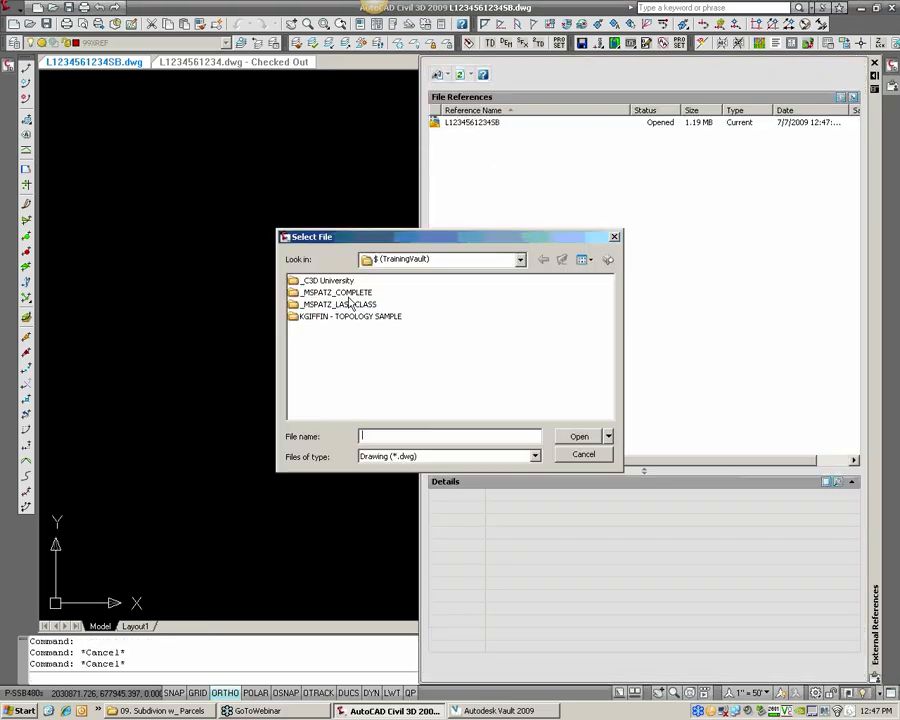
{"action": "double_click", "coordinate": [322, 280]}
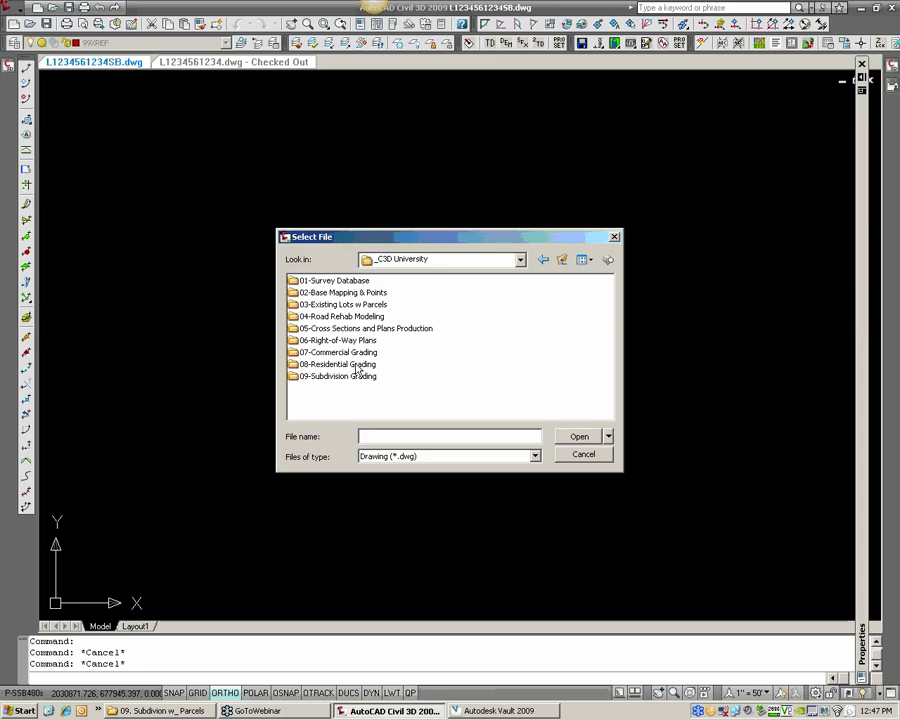
{"action": "double_click", "coordinate": [333, 376]}
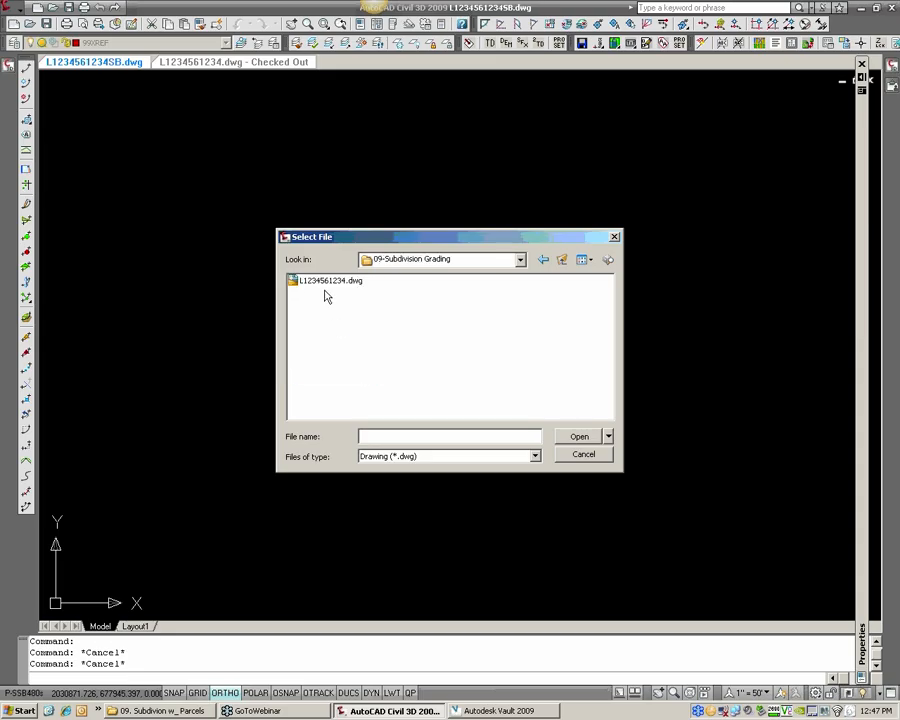
{"action": "left_click", "coordinate": [579, 436]}
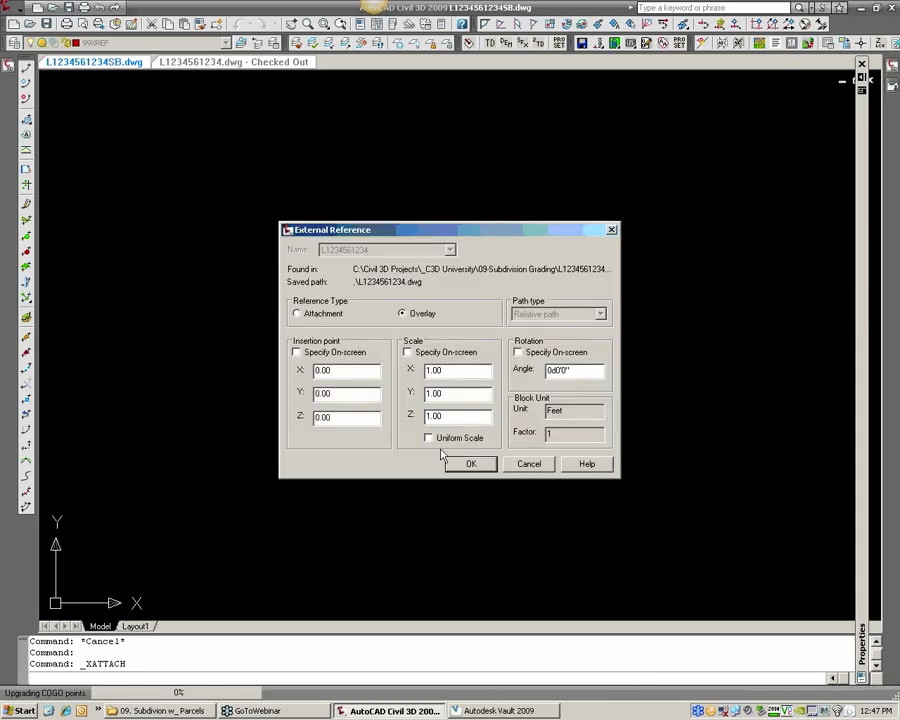
{"action": "left_click", "coordinate": [470, 464]}
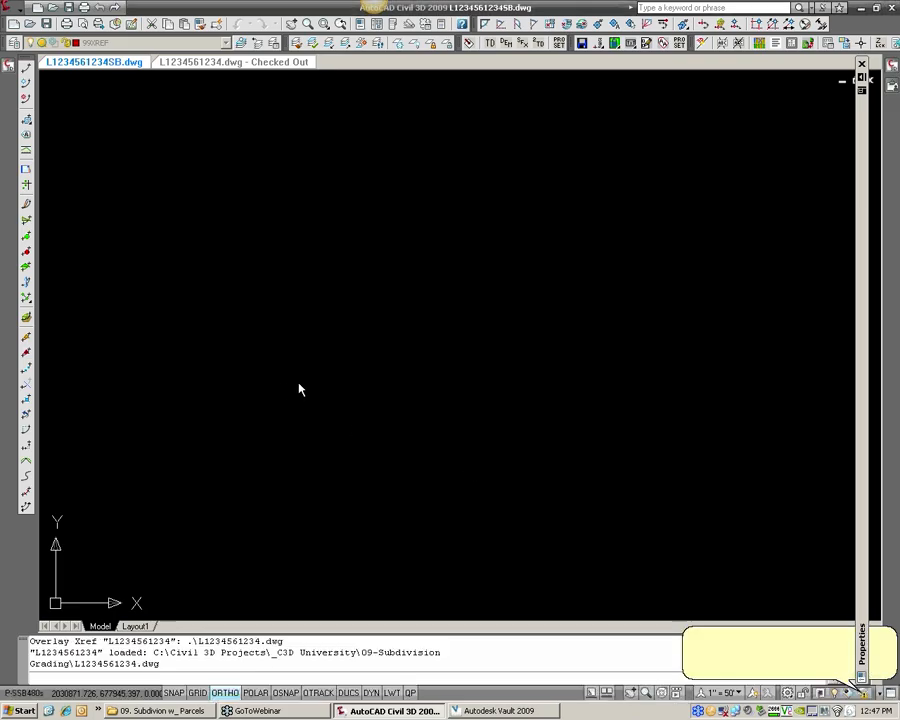
- Examine the full extents of the referenced parcels and the lots south of the southern cul-de-sac
{"action": "type", "text": "z"}
{"action": "key", "text": "Return"}
{"action": "type", "text": "e"}
{"action": "key", "text": "Return"}
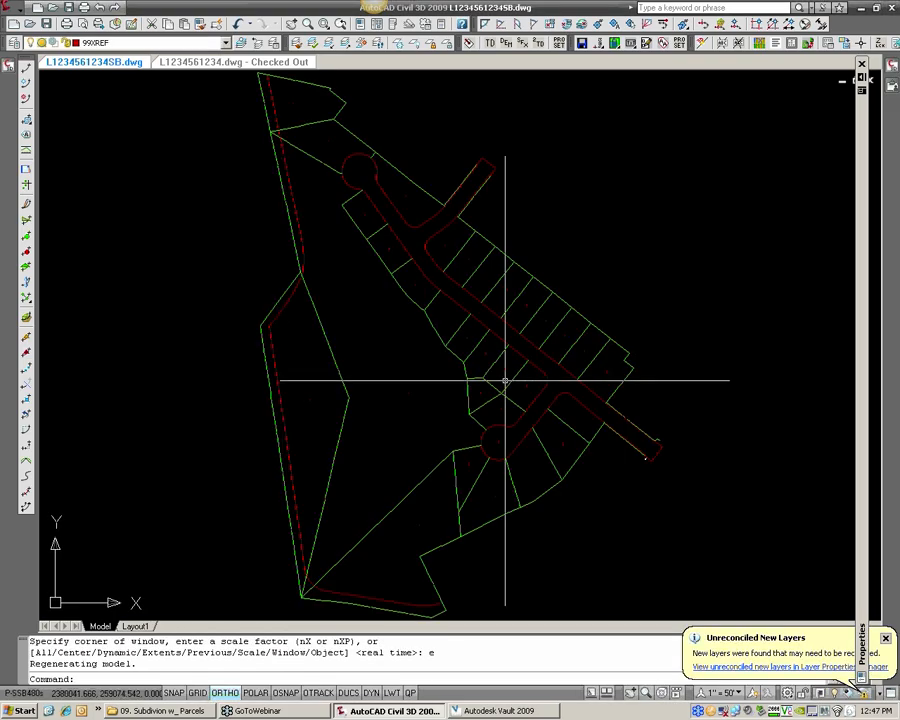
{"action": "scroll", "coordinate": [500, 376], "scroll_direction": "up", "scroll_amount": 5}
{"action": "scroll", "coordinate": [330, 340], "scroll_direction": "up", "scroll_amount": 2}
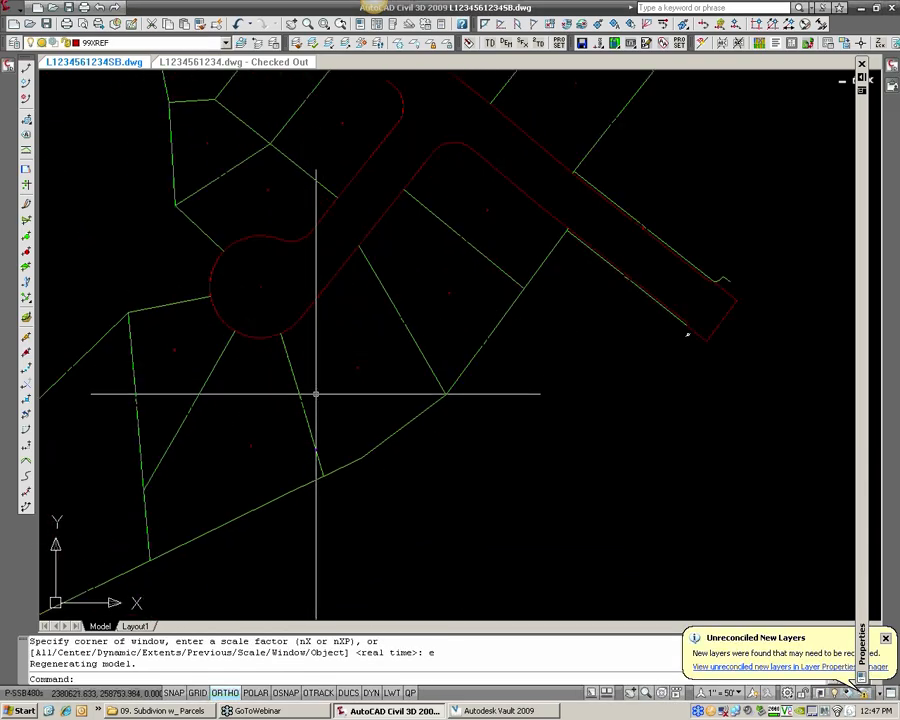
{"action": "middle_click_drag", "start_coordinate": [303, 396], "coordinate": [316, 381]}
{"action": "scroll", "coordinate": [275, 376], "scroll_direction": "up", "scroll_amount": 2}
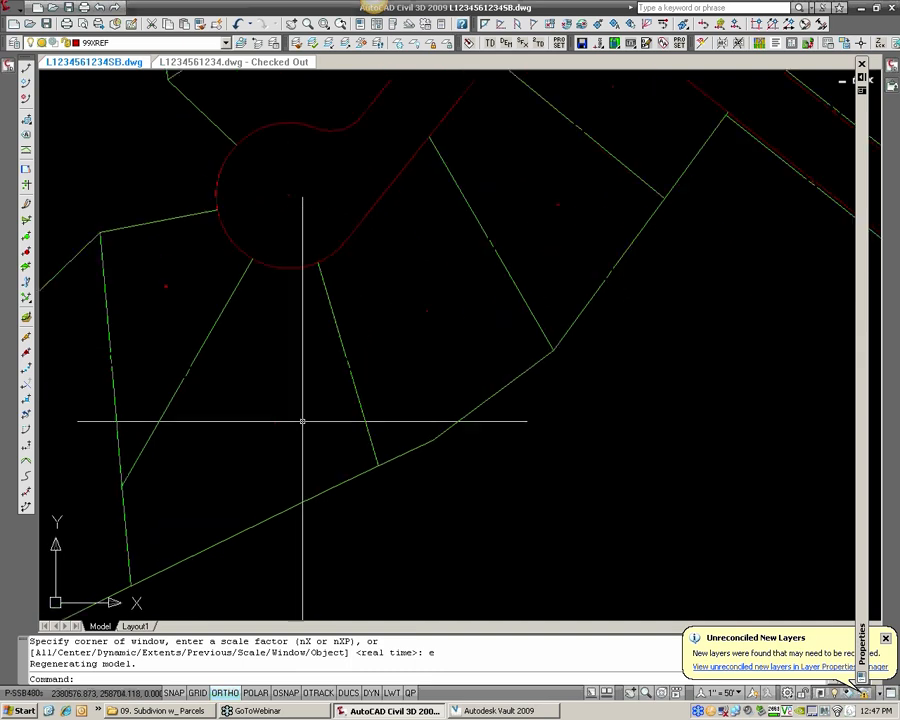
{"action": "scroll", "coordinate": [290, 422], "scroll_direction": "up", "scroll_amount": 3}
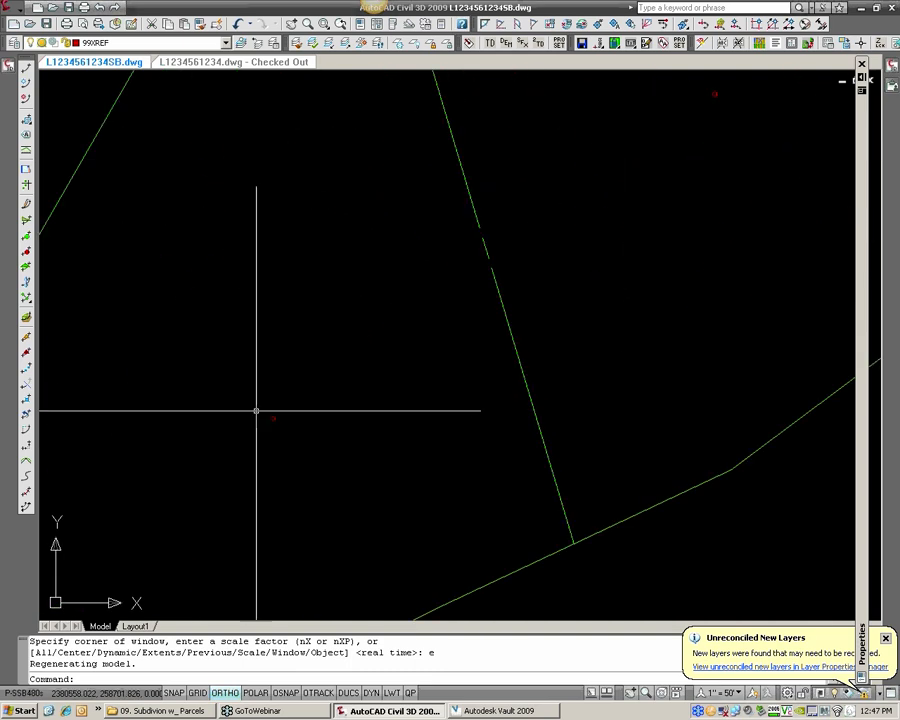
{"action": "scroll", "coordinate": [245, 412], "scroll_direction": "down", "scroll_amount": 2}
{"action": "middle_click_drag", "start_coordinate": [240, 400], "coordinate": [345, 385]}
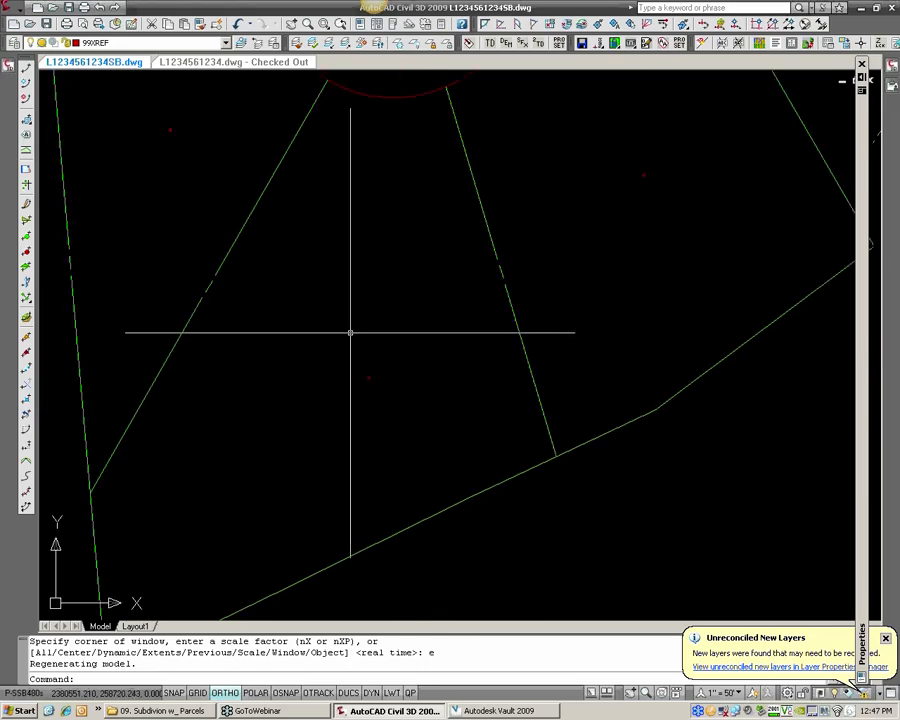
- Set up new parcel labels of type Area with the HRG_Residential [PROP-Std] area label style
{"action": "left_click", "coordinate": [10, 7]}
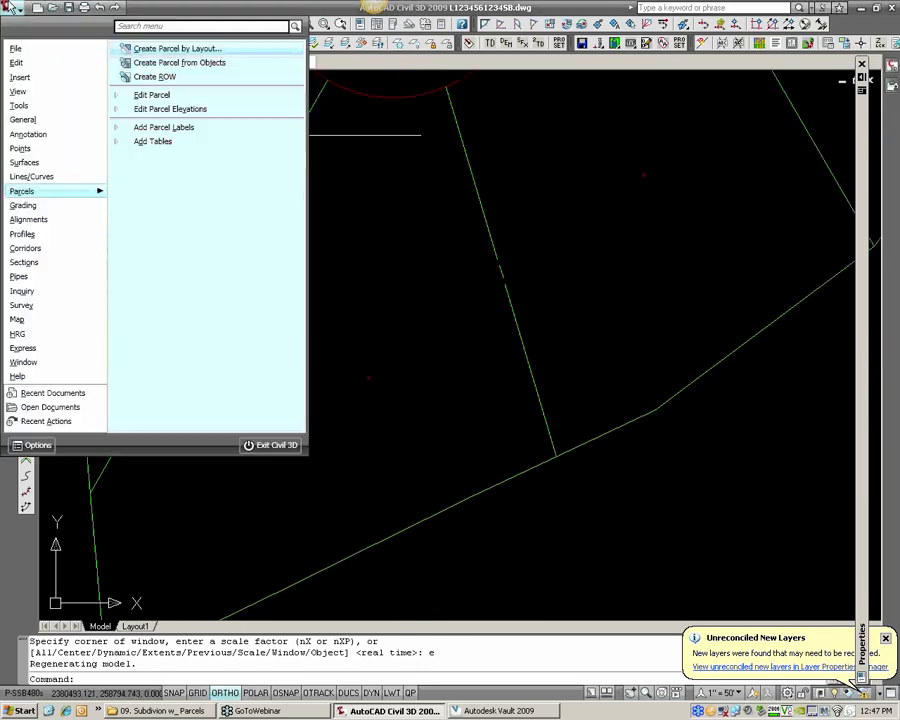
{"action": "mouse_move", "coordinate": [33, 138]}
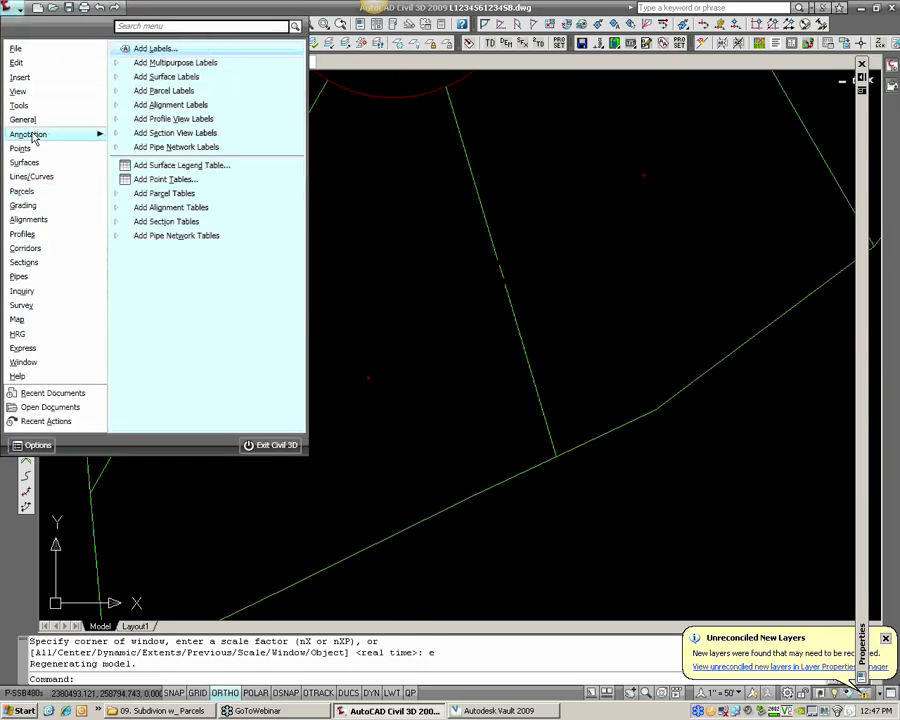
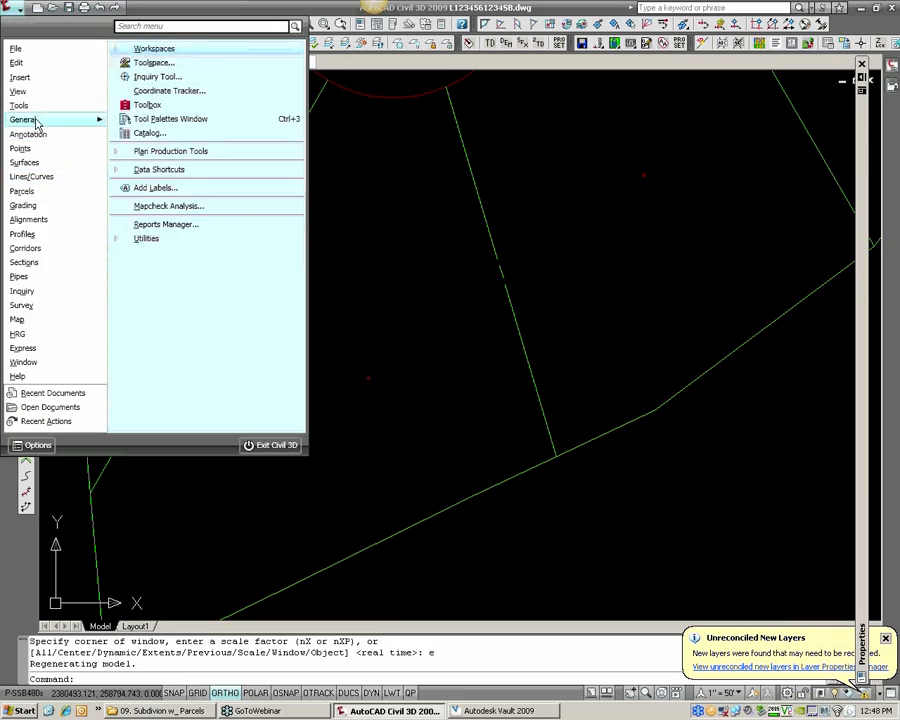
{"action": "left_click", "coordinate": [162, 189]}
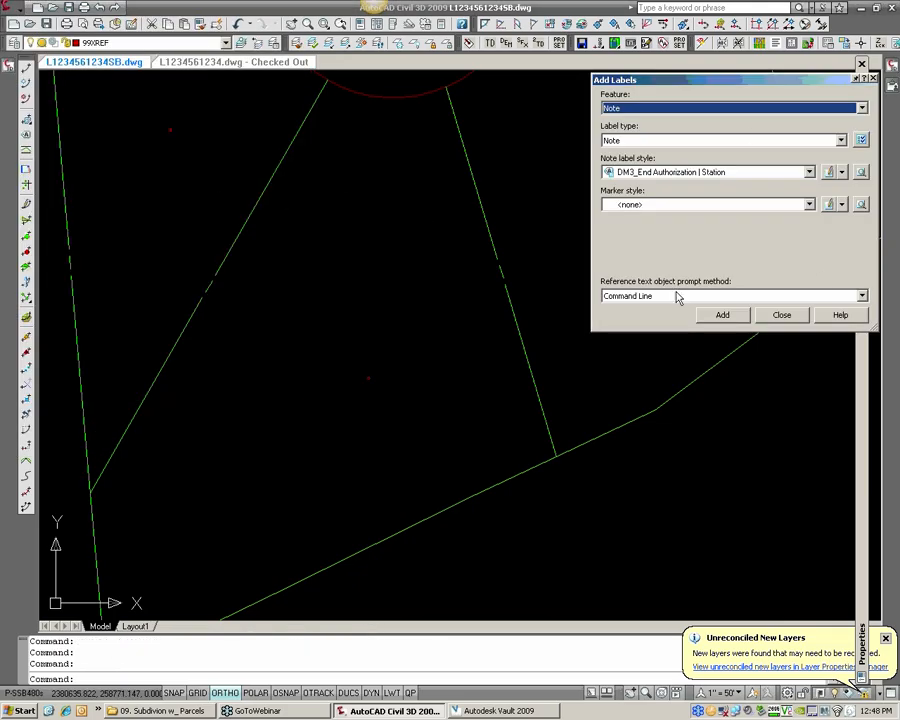
{"action": "left_click", "coordinate": [665, 108]}
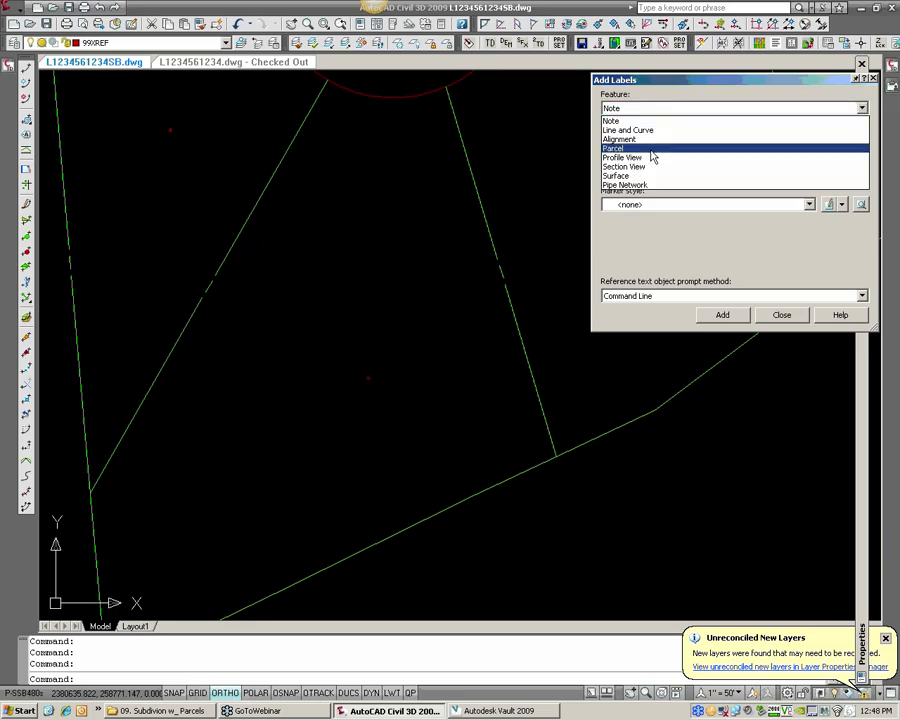
{"action": "left_click", "coordinate": [652, 148]}
{"action": "left_click", "coordinate": [645, 140]}
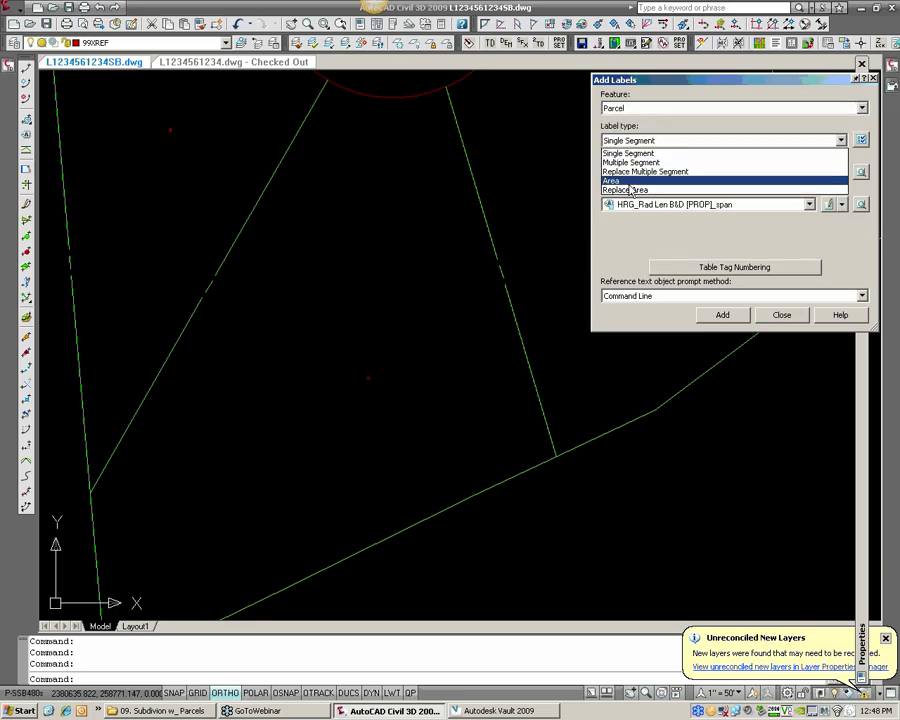
{"action": "left_click", "coordinate": [632, 180]}
{"action": "left_click", "coordinate": [640, 174]}
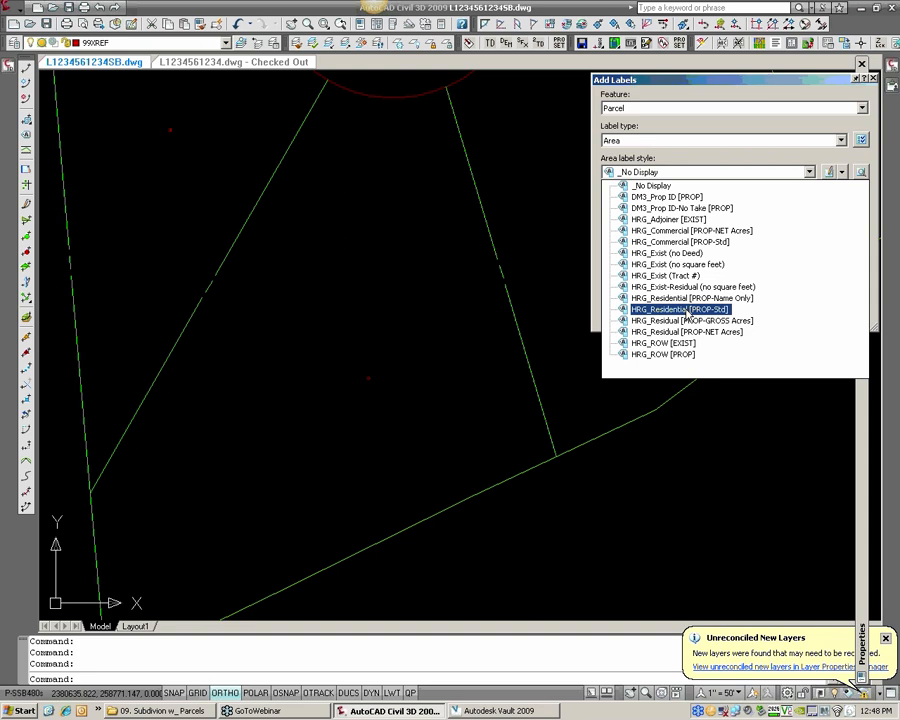
{"action": "left_click", "coordinate": [686, 309]}
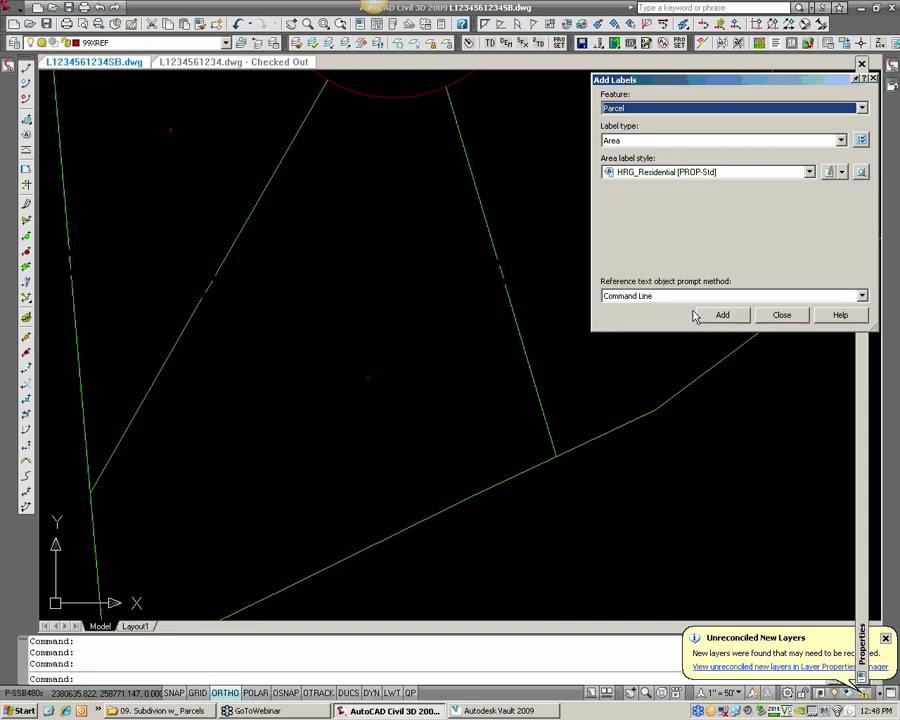
- Label the areas of the five lots south and east of the southern cul-de-sac, selecting them with one window polygon (wp)
{"action": "left_click", "coordinate": [722, 315]}
{"action": "scroll", "coordinate": [522, 256], "scroll_direction": "down", "scroll_amount": 3}
{"action": "middle_click_drag", "start_coordinate": [522, 256], "coordinate": [343, 326]}
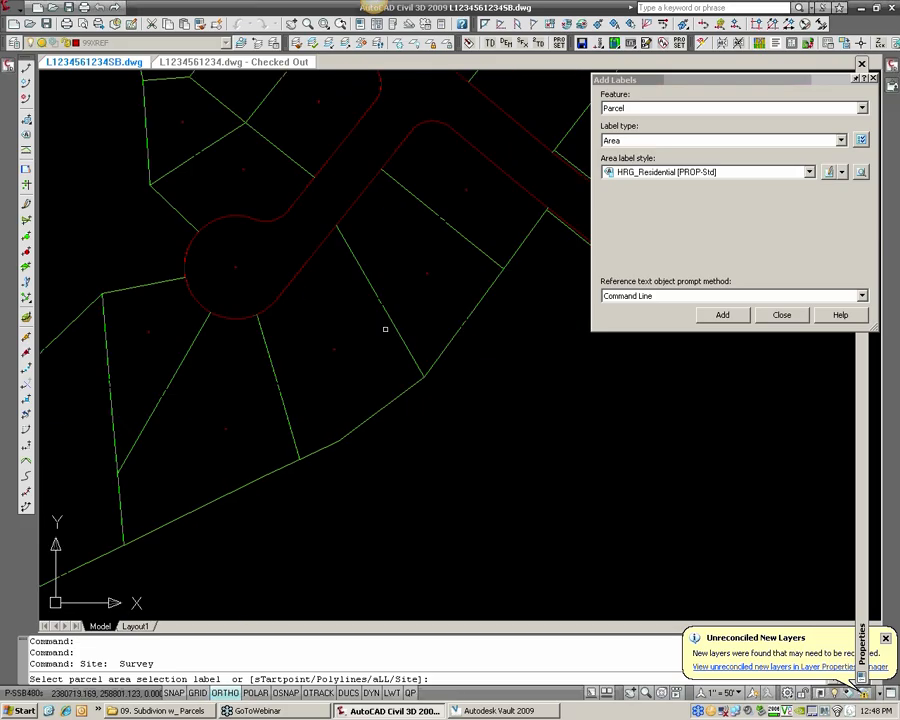
{"action": "type", "text": "wp"}
{"action": "key", "text": "Return"}
{"action": "left_click", "coordinate": [163, 314]}
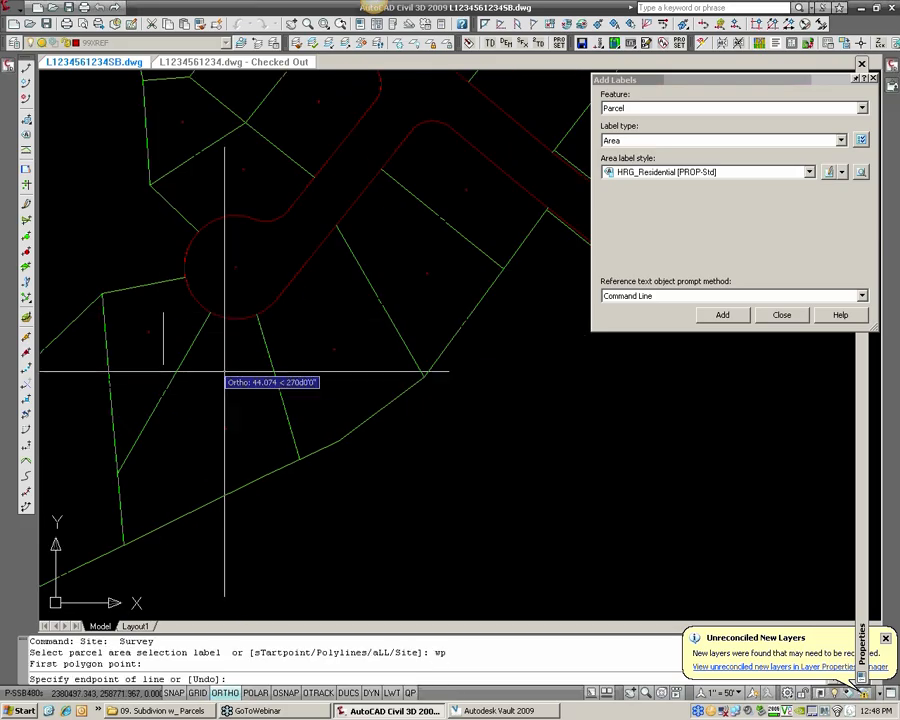
{"action": "left_click", "coordinate": [226, 314]}
{"action": "key", "text": "F8"}
{"action": "left_click", "coordinate": [383, 238]}
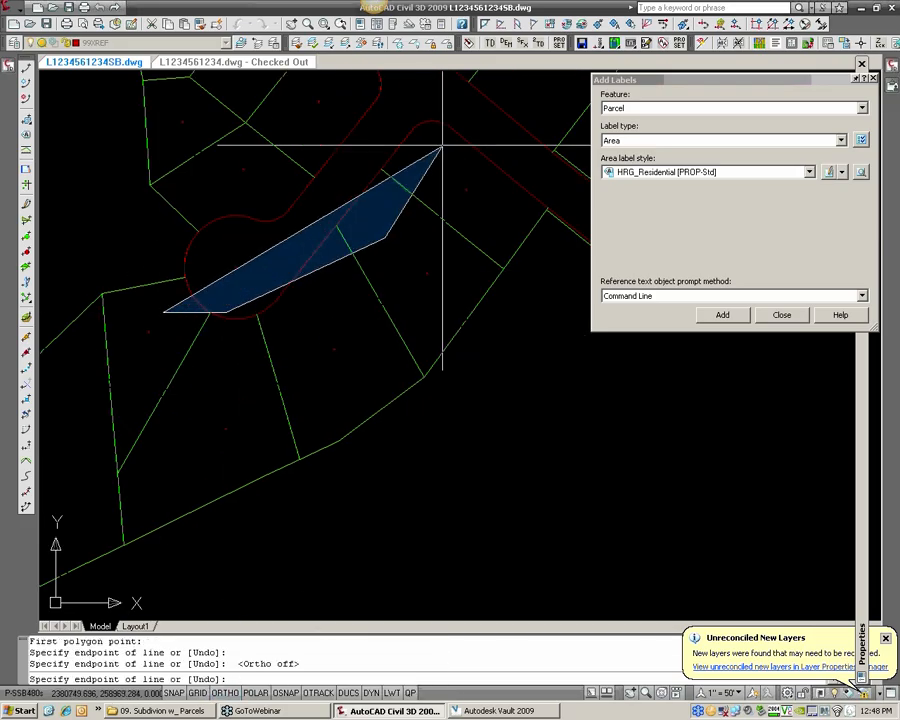
{"action": "left_click", "coordinate": [445, 145]}
{"action": "left_click", "coordinate": [467, 299]}
{"action": "left_click", "coordinate": [268, 444]}
{"action": "left_click", "coordinate": [205, 446]}
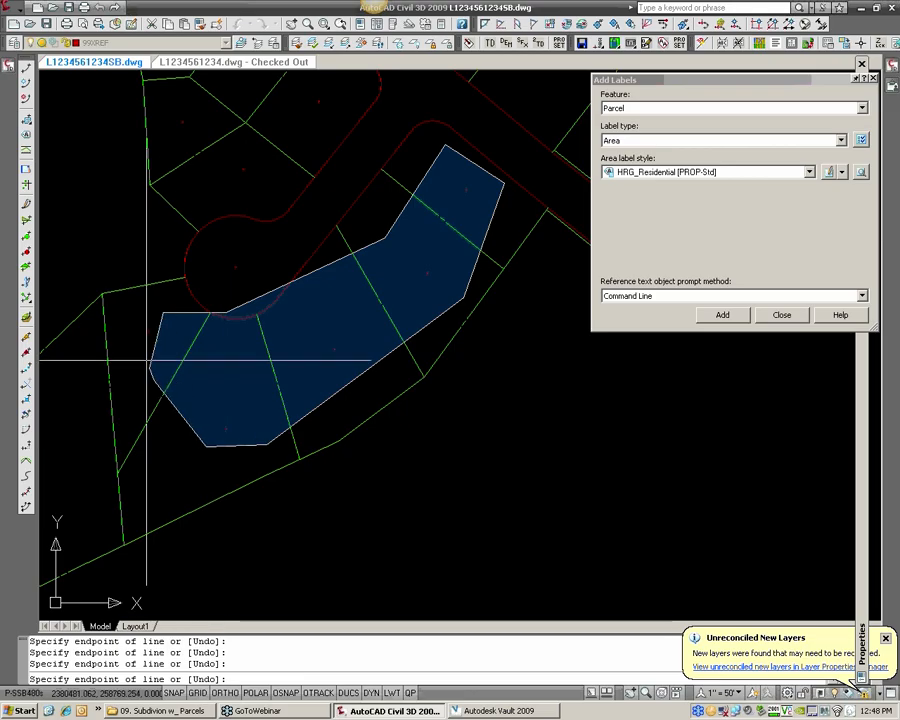
{"action": "key", "text": "Return"}
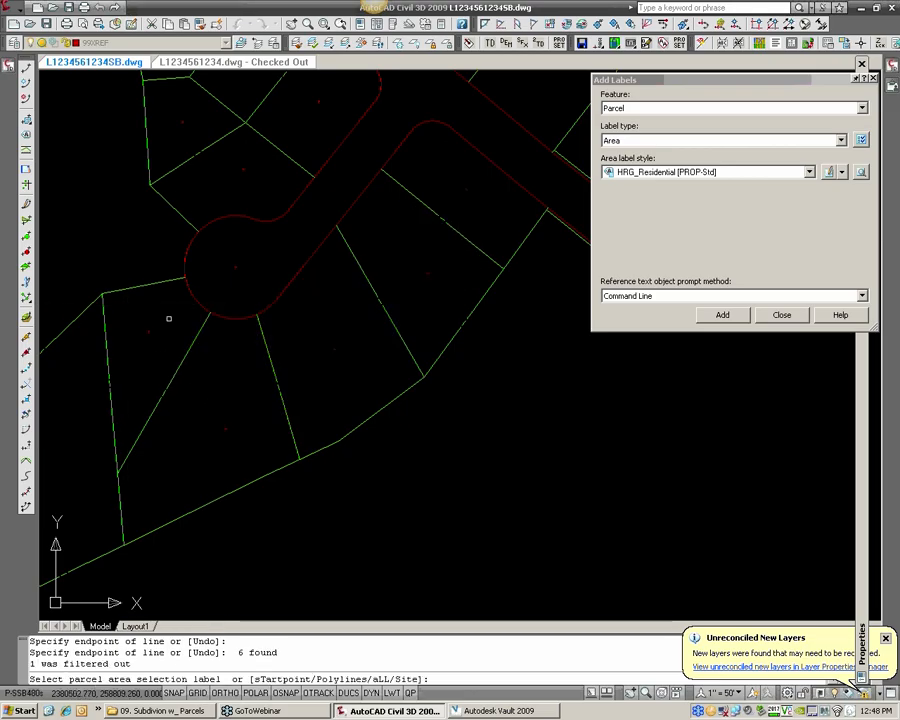
{"action": "key", "text": "Return"}
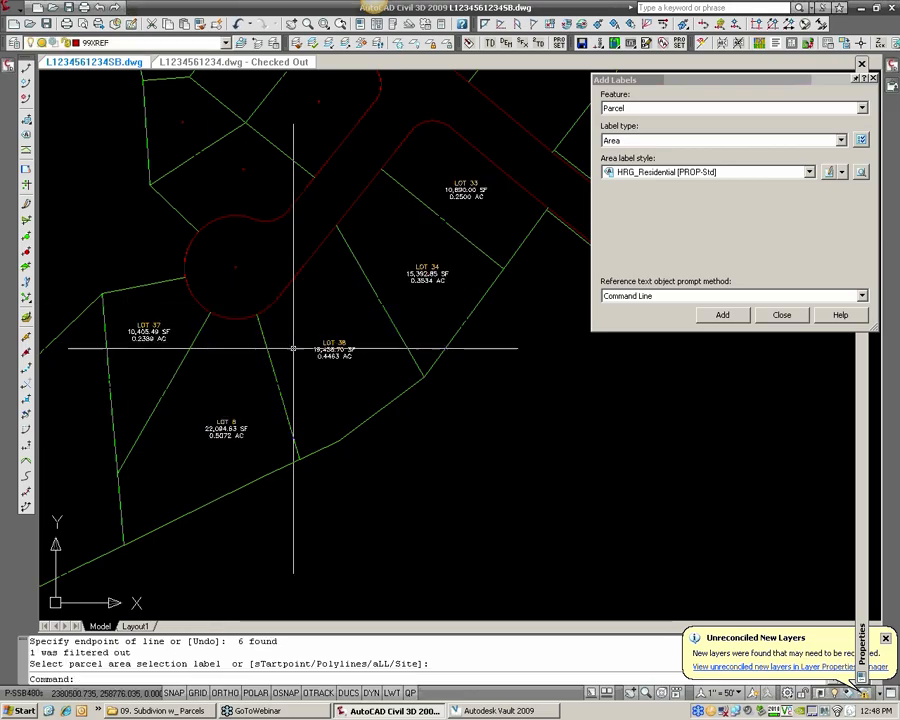
- Move the LOT 38 area label to a spot inside its lot, slightly southwest of its original position
{"action": "scroll", "coordinate": [360, 350], "scroll_direction": "up", "scroll_amount": 3}
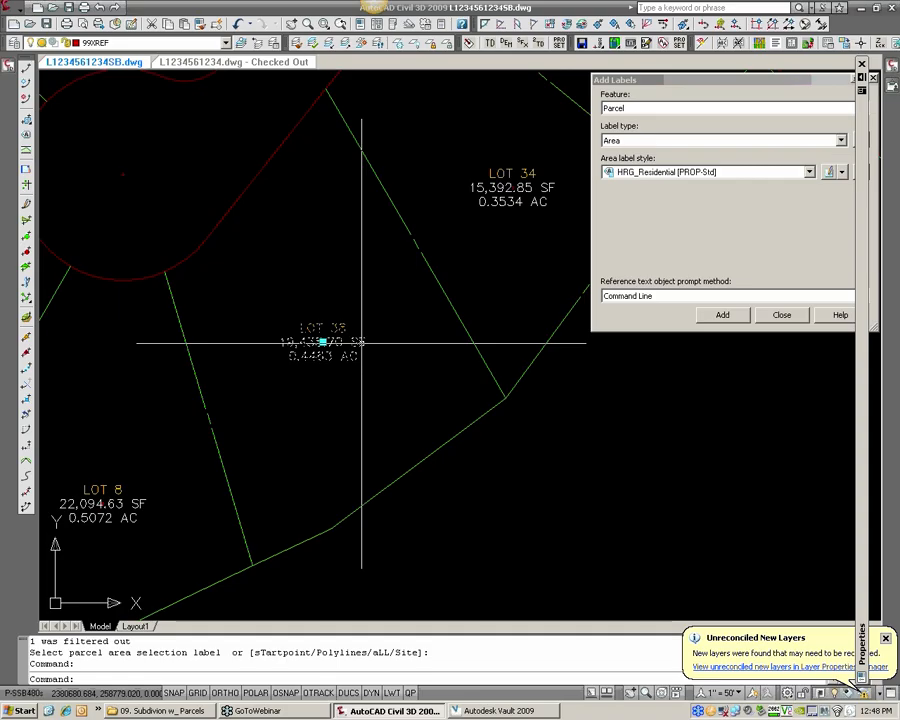
{"action": "left_click", "coordinate": [322, 342]}
{"action": "left_click", "coordinate": [322, 342]}
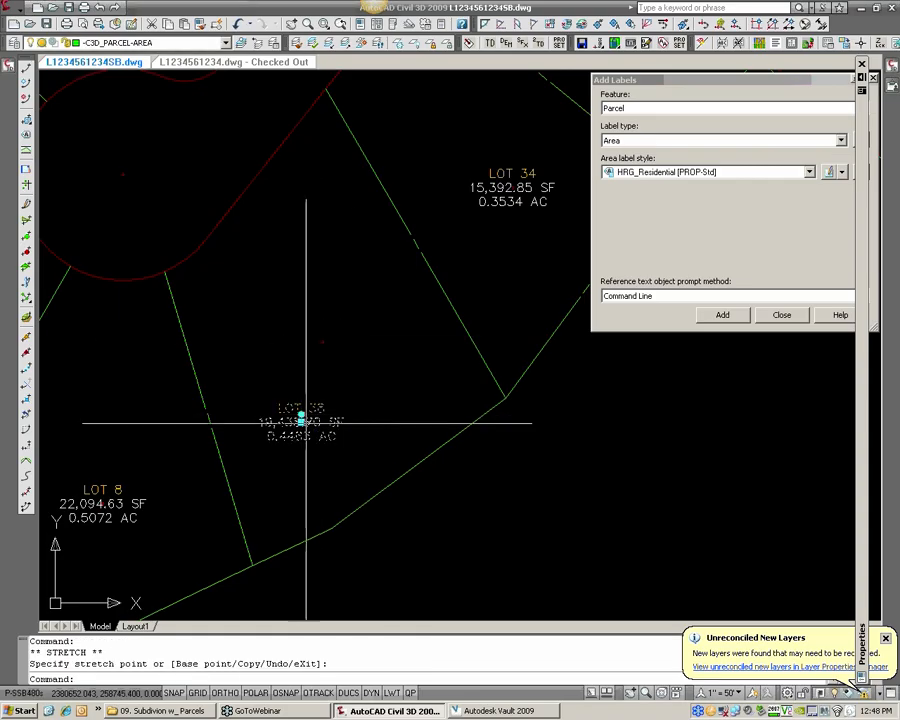
{"action": "left_click", "coordinate": [301, 421]}
{"action": "left_click", "coordinate": [362, 376]}
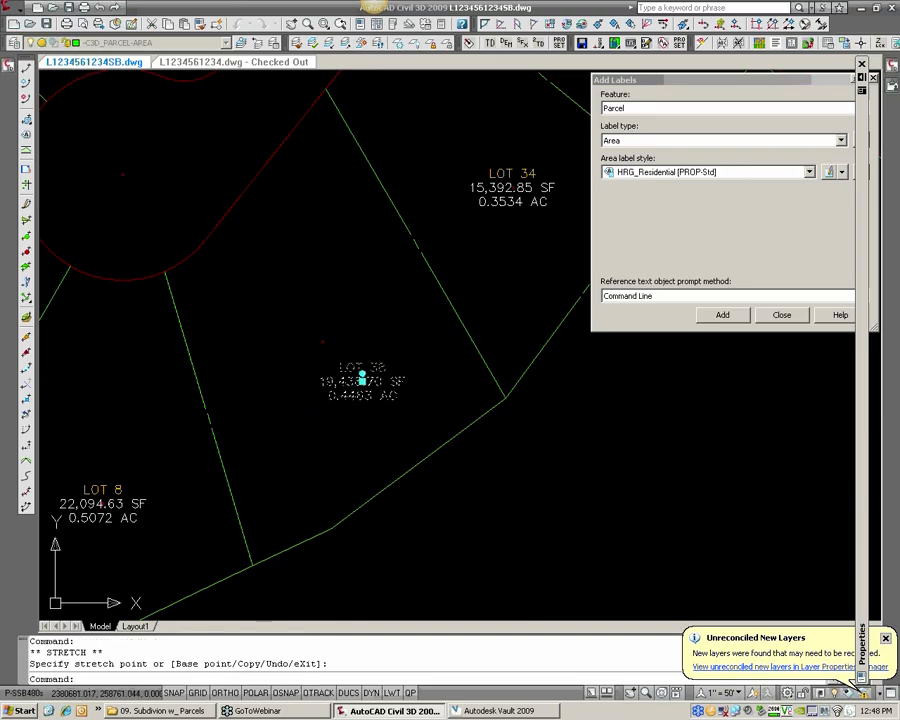
{"action": "left_click", "coordinate": [362, 378]}
{"action": "left_click", "coordinate": [519, 485]}
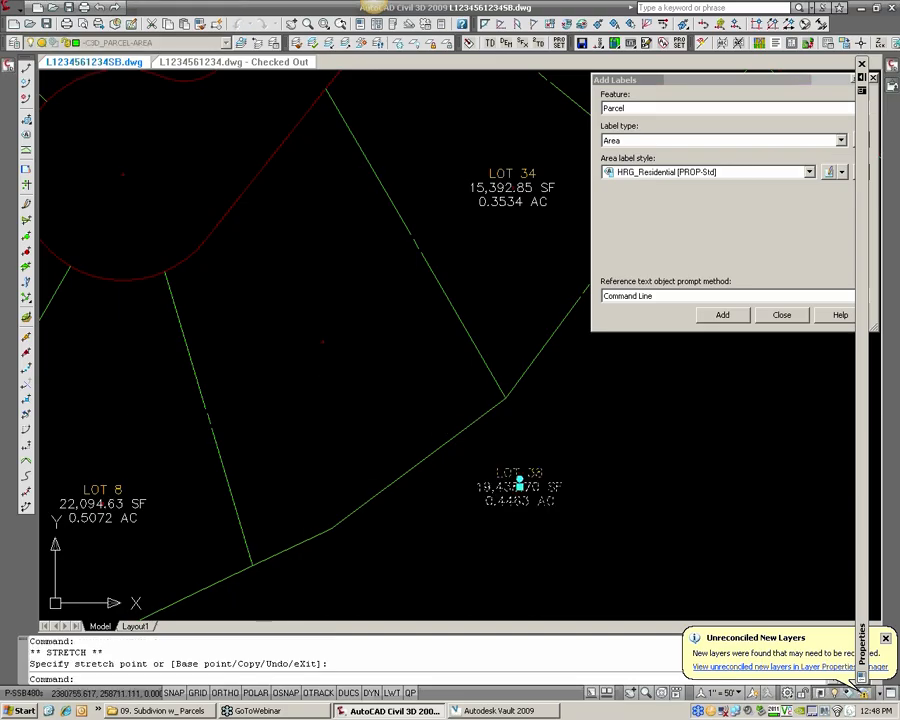
{"action": "left_click", "coordinate": [493, 473]}
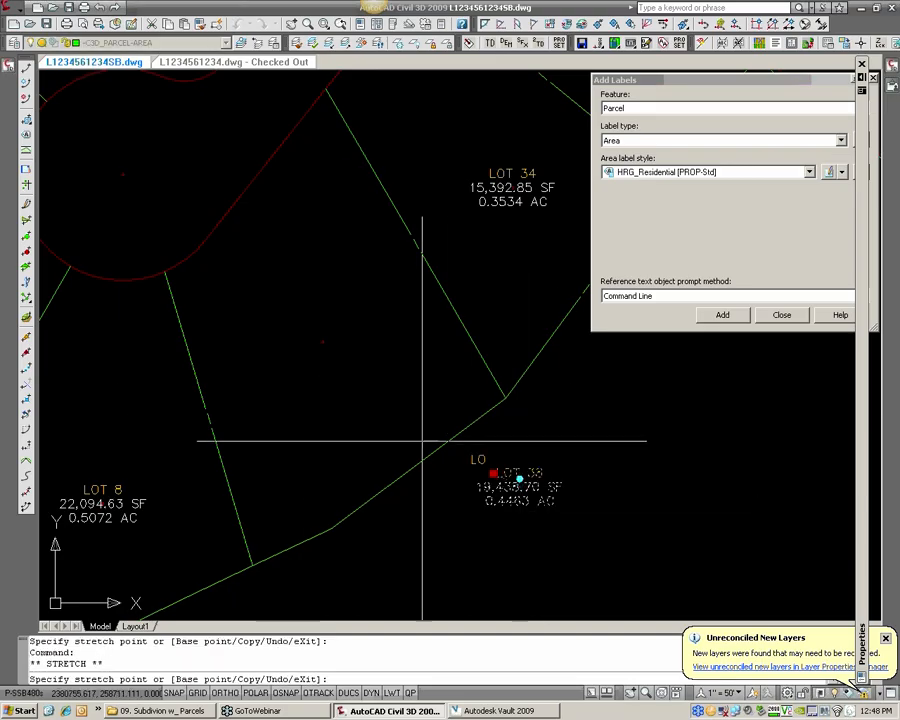
{"action": "left_click", "coordinate": [303, 377]}
{"action": "key", "text": "Escape"}
{"action": "scroll", "coordinate": [330, 372], "scroll_direction": "down", "scroll_amount": 3}
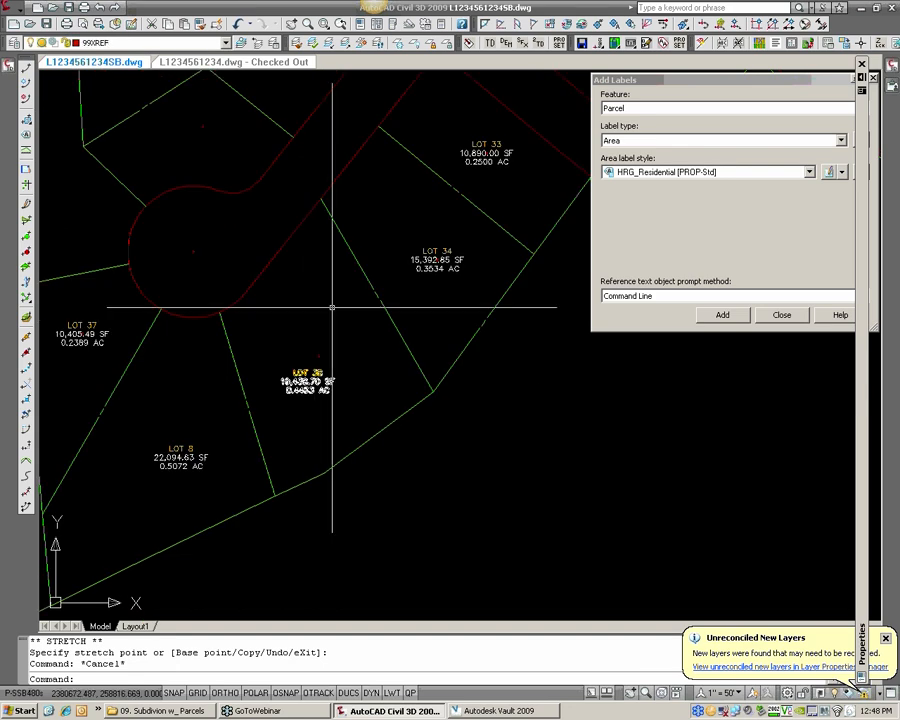
{"action": "scroll", "coordinate": [340, 372], "scroll_direction": "down", "scroll_amount": 2}
{"action": "scroll", "coordinate": [330, 357], "scroll_direction": "up", "scroll_amount": 2}
{"action": "middle_click_drag", "start_coordinate": [330, 357], "coordinate": [376, 295]}
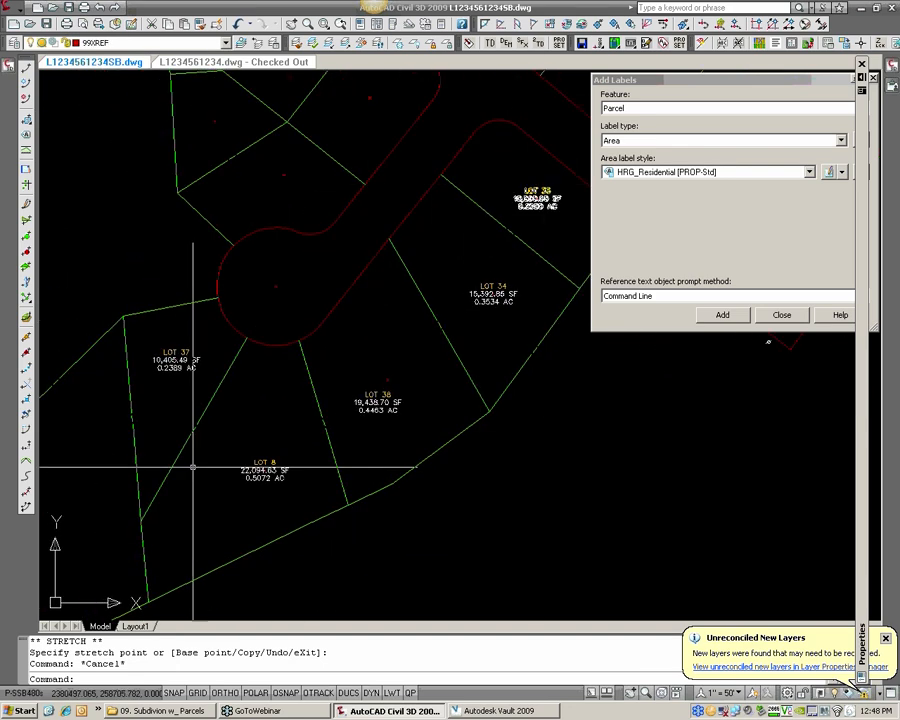
{"action": "middle_click_drag", "start_coordinate": [401, 285], "coordinate": [371, 286]}
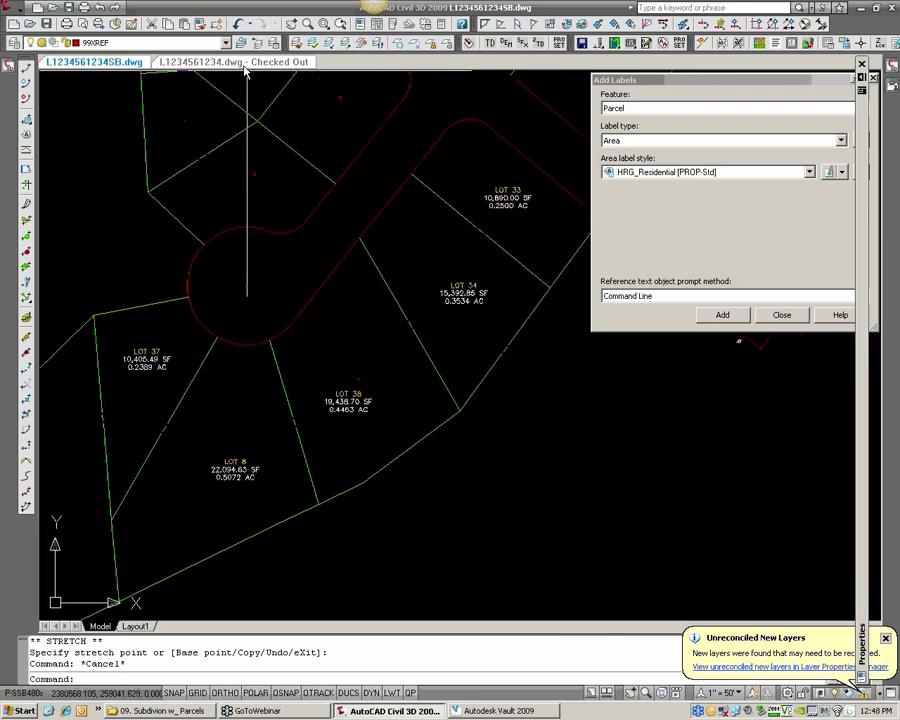
- In L1234561234.dwg, set up parcel renumbering for the Parcels [PROP] site with starting number 1 and increment 1
{"action": "left_click", "coordinate": [175, 60]}
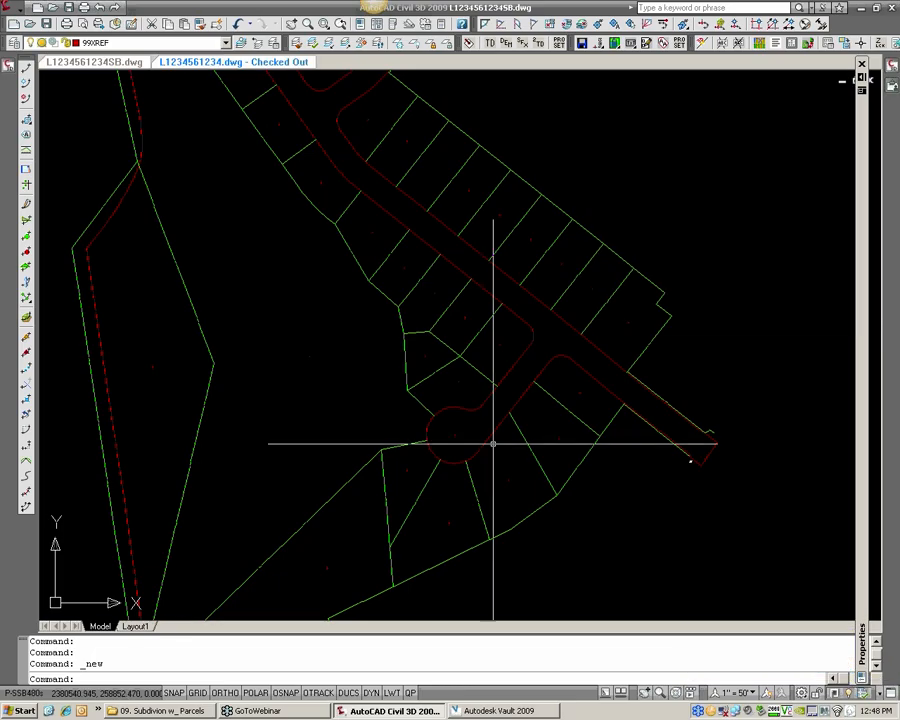
{"action": "middle_click_drag", "start_coordinate": [602, 408], "coordinate": [462, 330]}
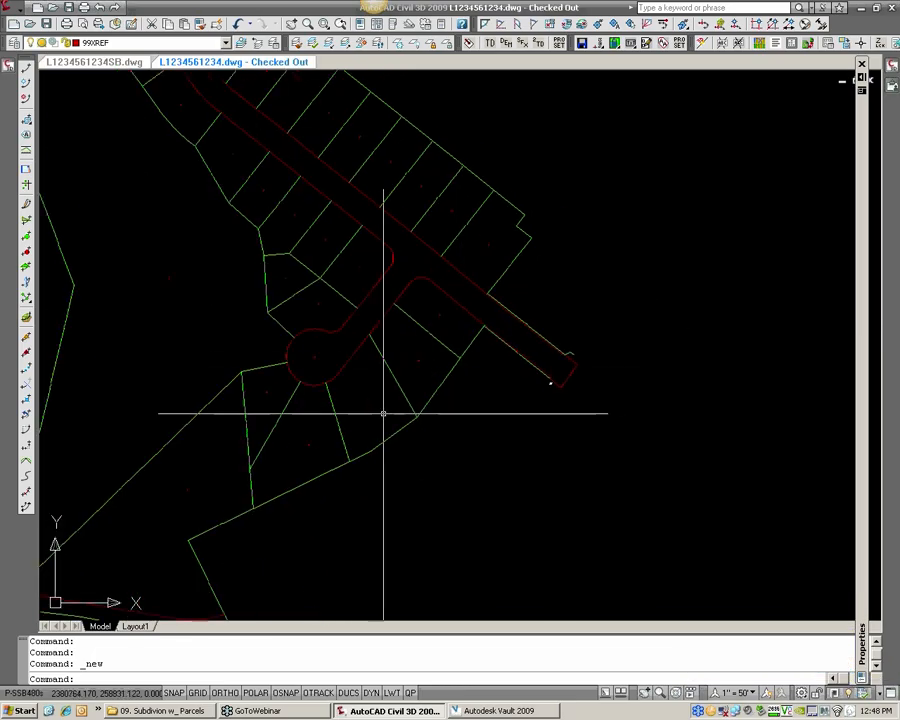
{"action": "middle_click_drag", "start_coordinate": [260, 394], "coordinate": [172, 354]}
{"action": "scroll", "coordinate": [300, 330], "scroll_direction": "up", "scroll_amount": 2}
{"action": "middle_click_drag", "start_coordinate": [283, 345], "coordinate": [382, 296]}
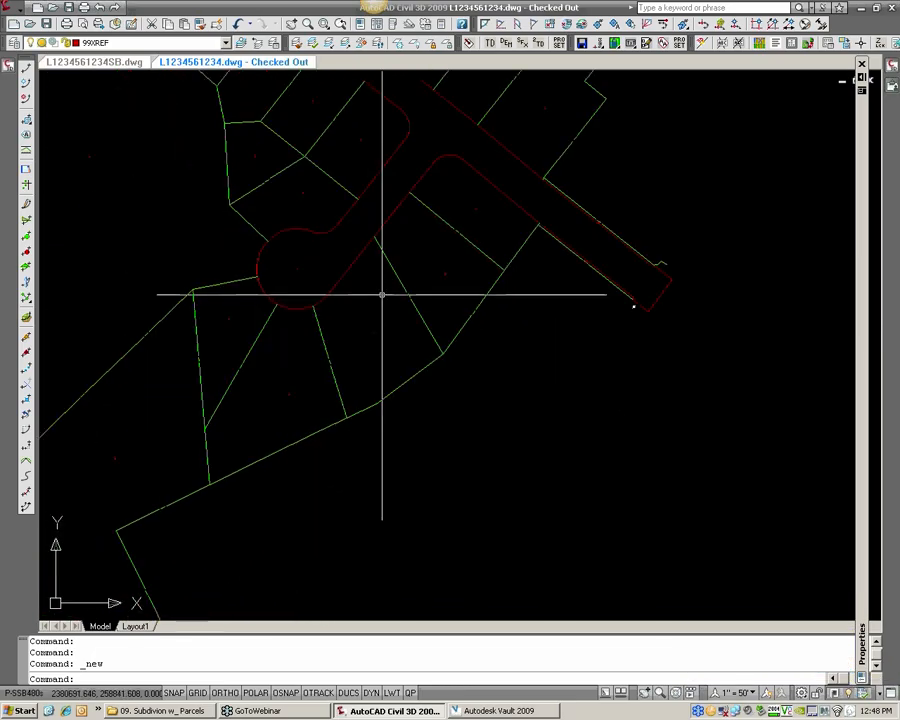
{"action": "left_click", "coordinate": [10, 8]}
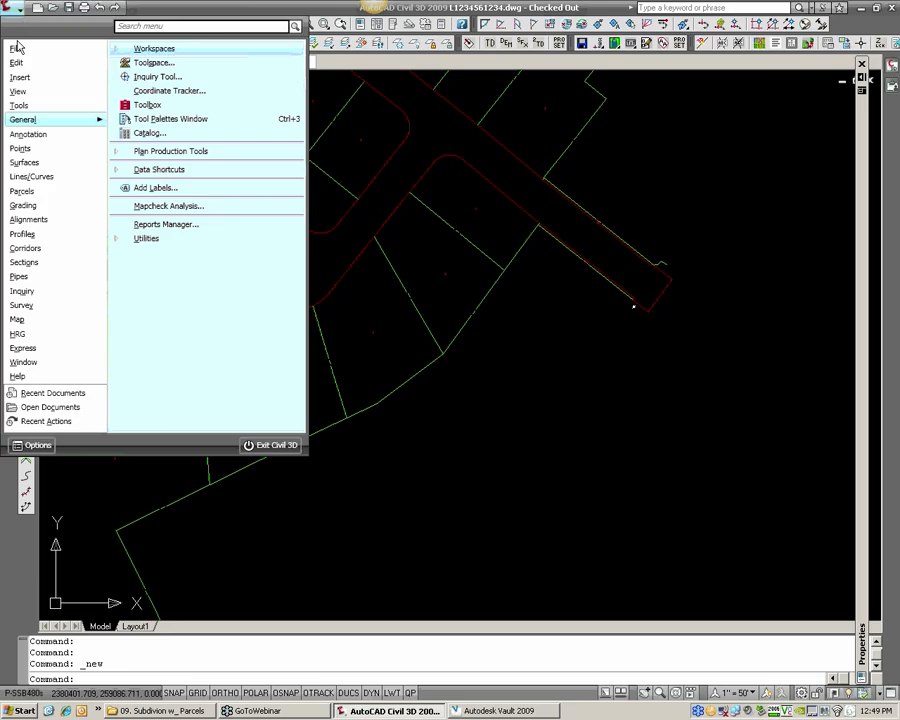
{"action": "mouse_move", "coordinate": [27, 199]}
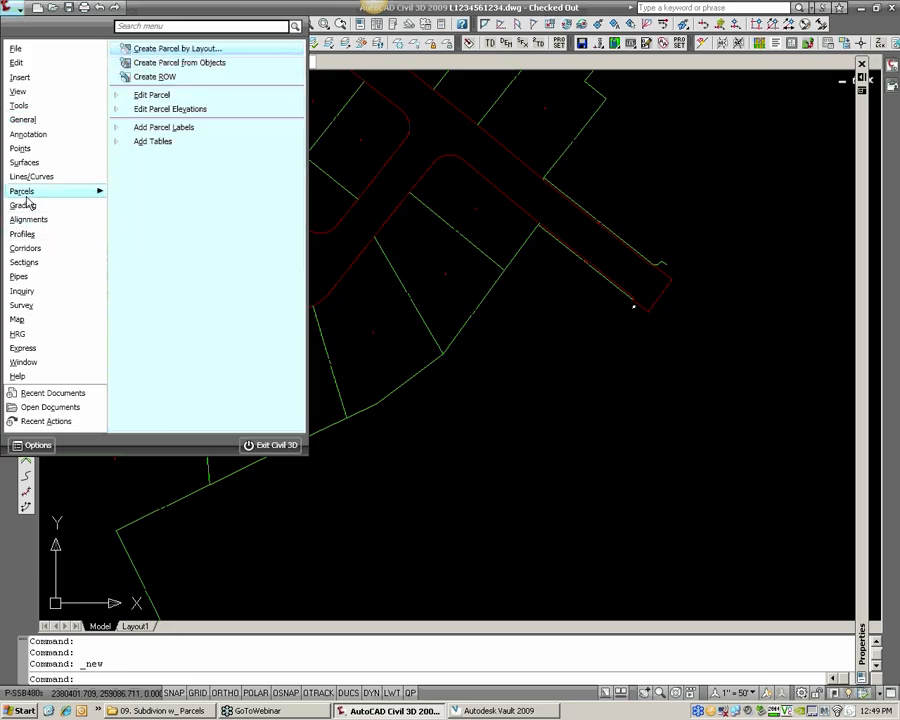
{"action": "mouse_move", "coordinate": [168, 100]}
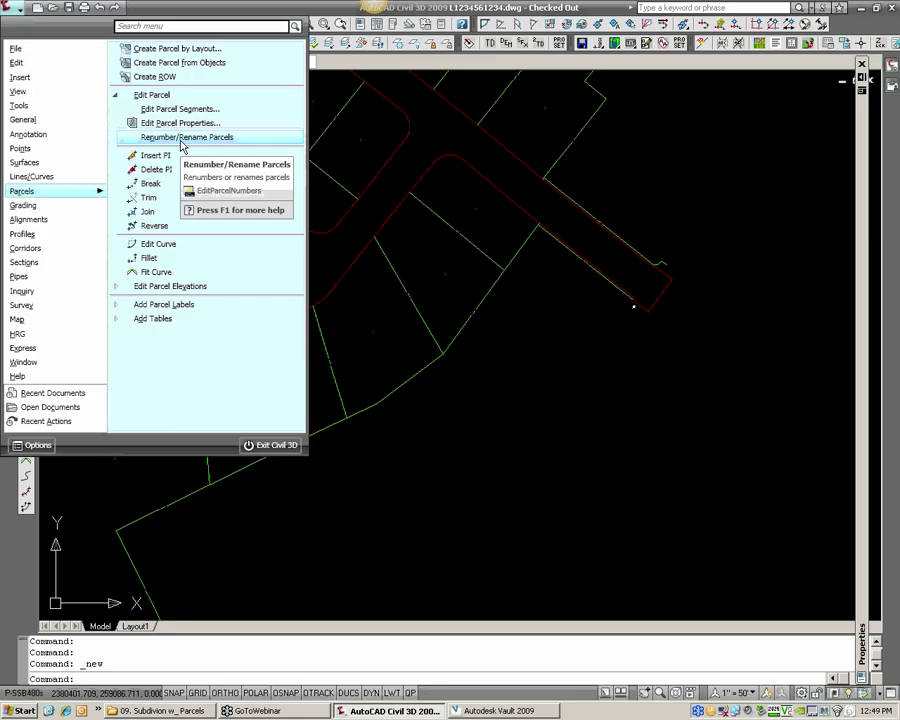
{"action": "left_click", "coordinate": [182, 137]}
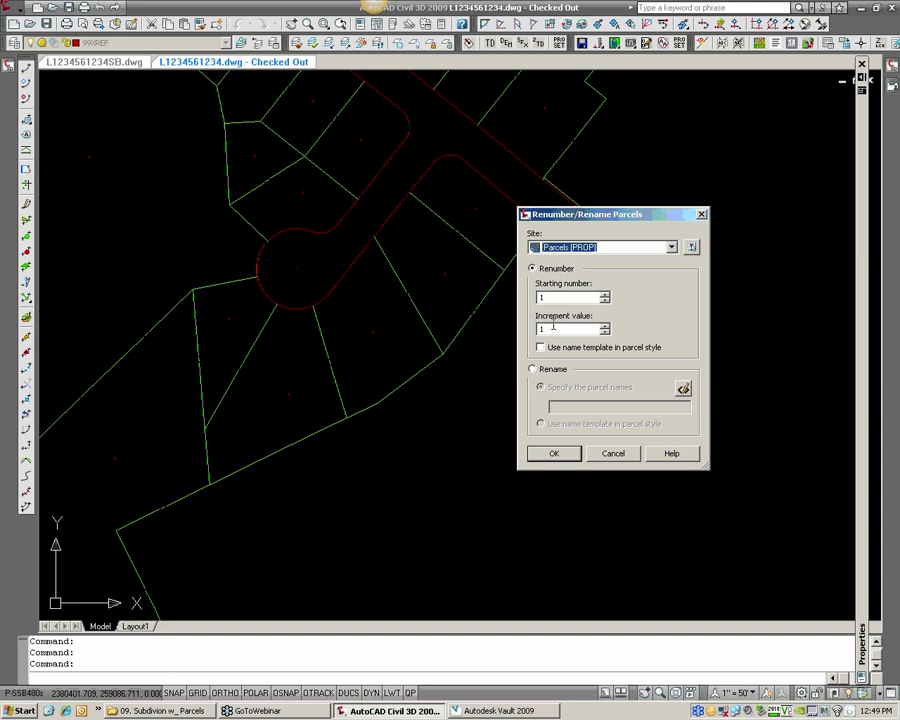
{"action": "left_click", "coordinate": [569, 457]}
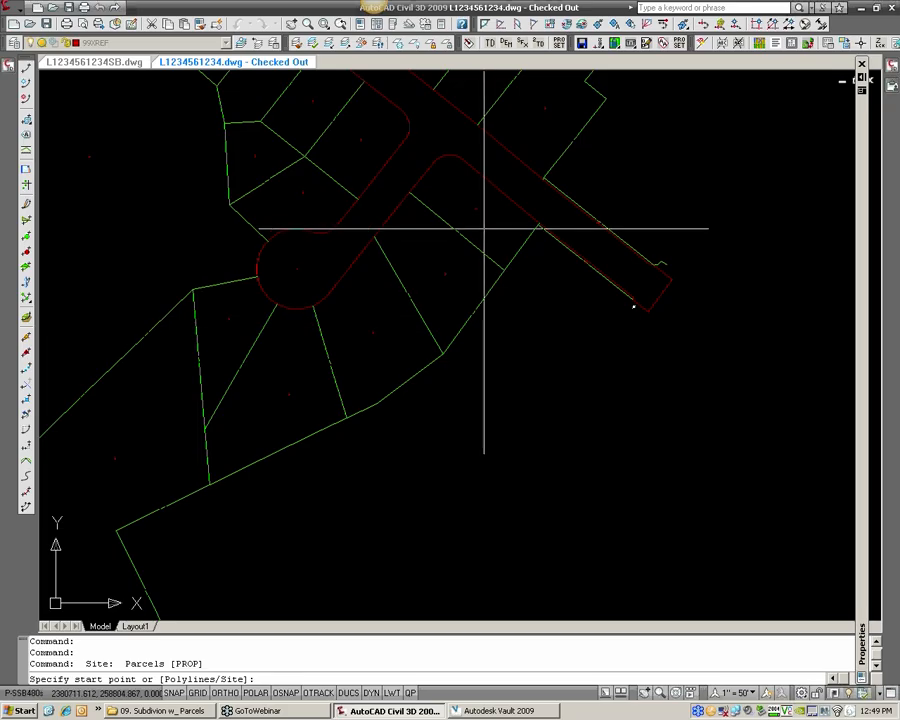
- Renumber the five lots by a path running from the road-corner lot southwest around the cul-de-sac to the westernmost lot, and save the drawing
{"action": "left_click", "coordinate": [428, 318]}
{"action": "left_click", "coordinate": [336, 369]}
{"action": "left_click", "coordinate": [254, 358]}
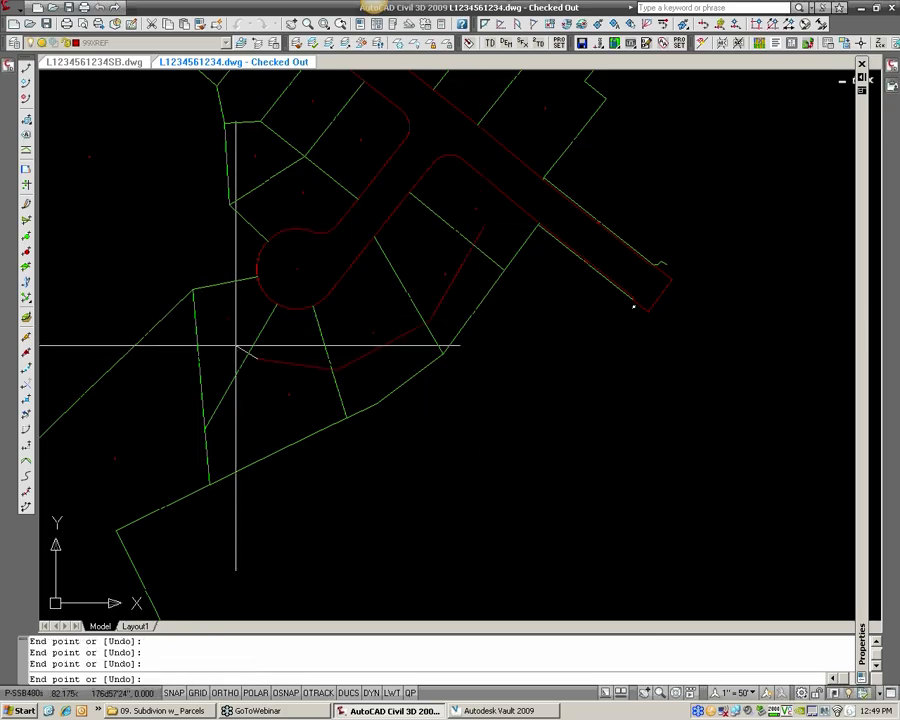
{"action": "left_click", "coordinate": [236, 345]}
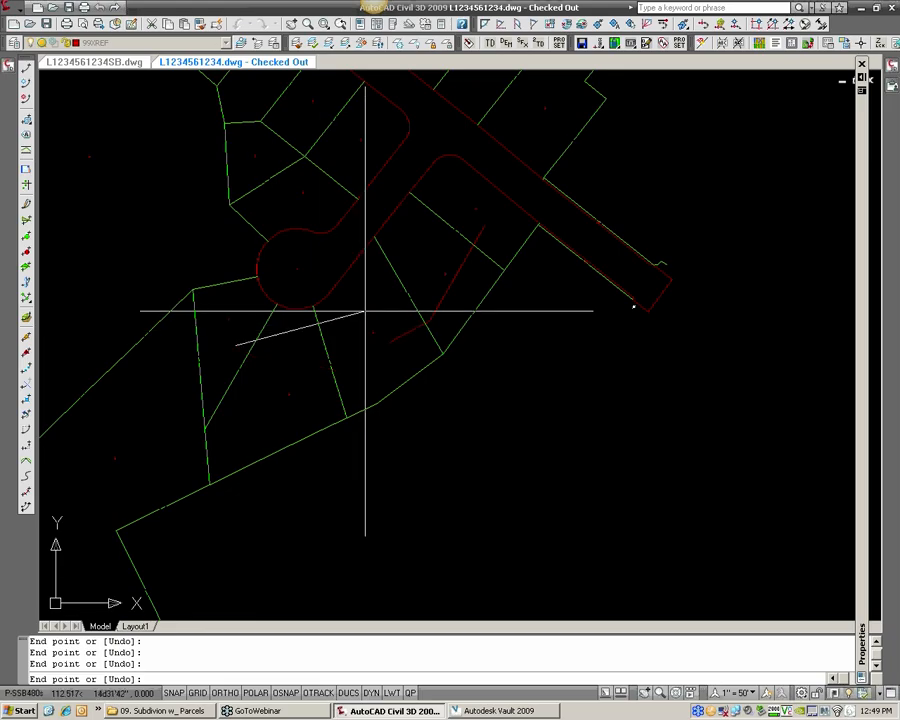
{"action": "key", "text": "Return"}
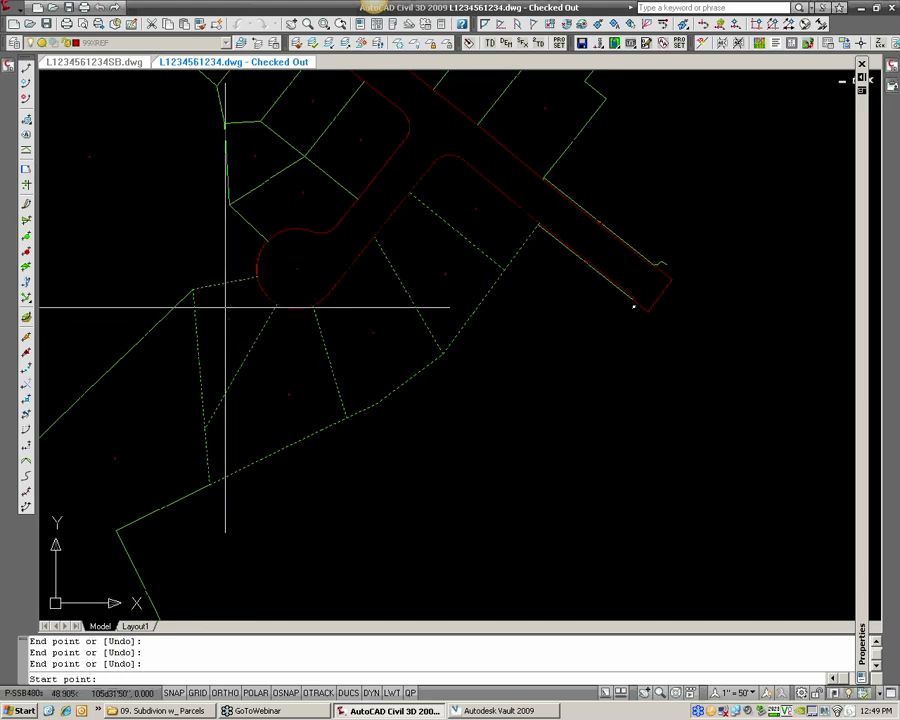
{"action": "key", "text": "Return"}
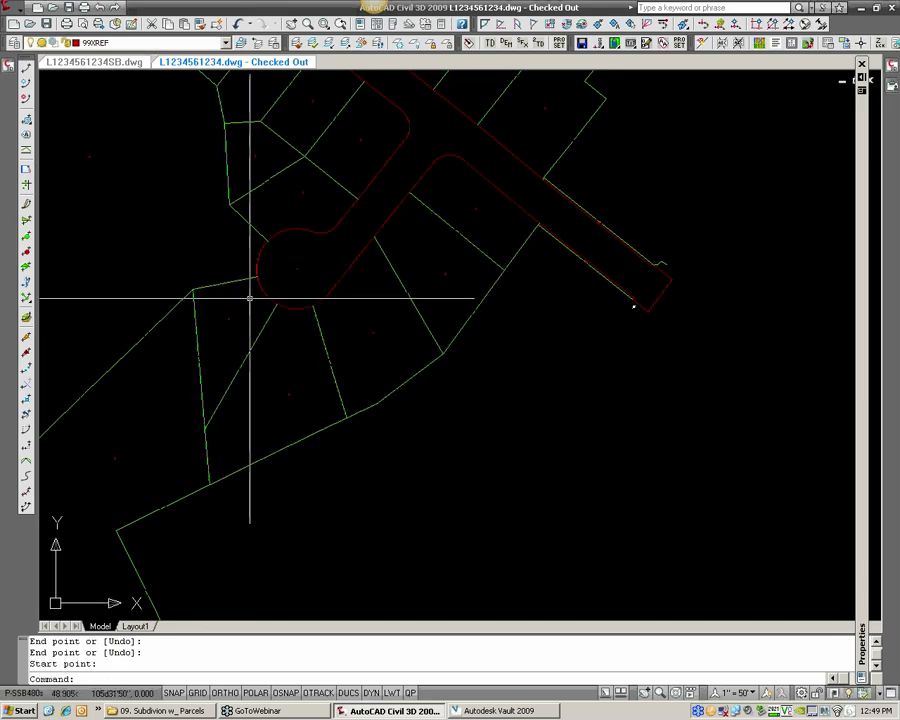
{"action": "left_click", "coordinate": [47, 24]}
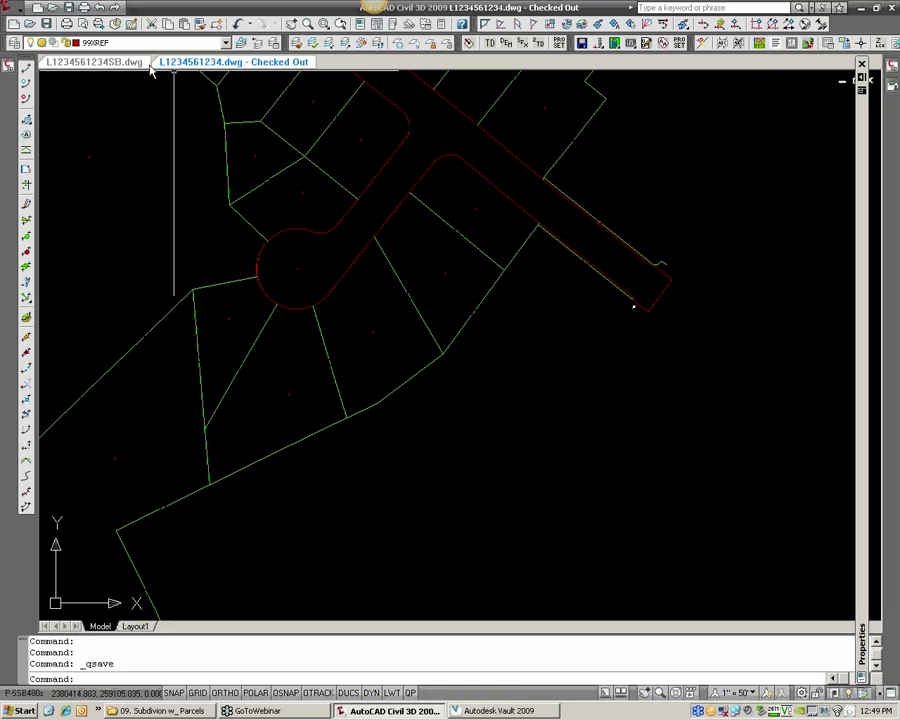
{"action": "left_click", "coordinate": [95, 62]}
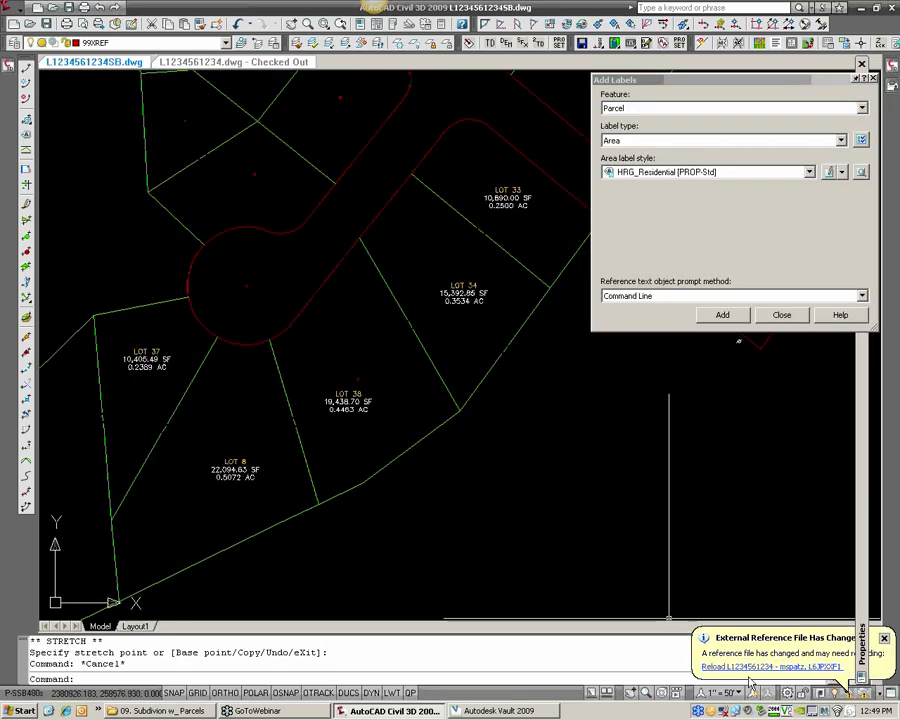
{"action": "left_click", "coordinate": [770, 666]}
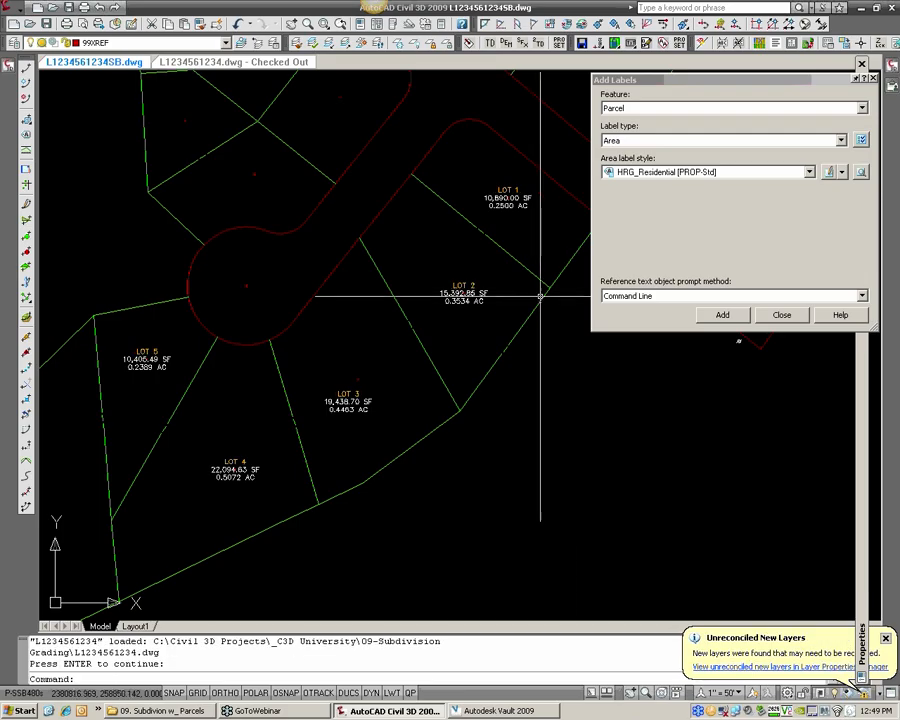
{"action": "scroll", "coordinate": [580, 210], "scroll_direction": "up", "scroll_amount": 3}
{"action": "scroll", "coordinate": [470, 187], "scroll_direction": "down", "scroll_amount": 3}
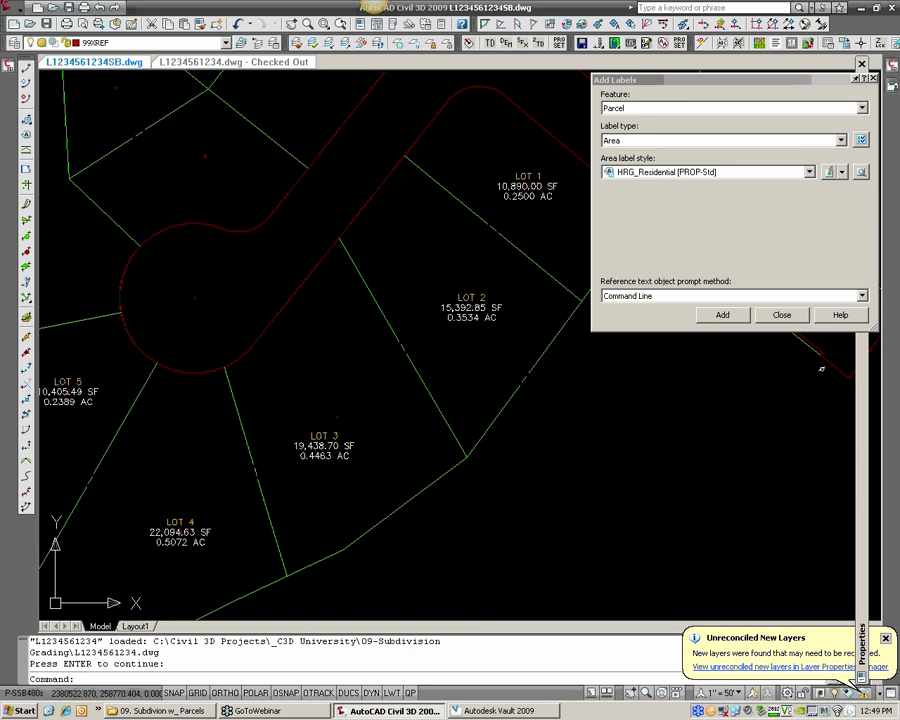
{"action": "middle_click_drag", "start_coordinate": [130, 430], "coordinate": [236, 370]}
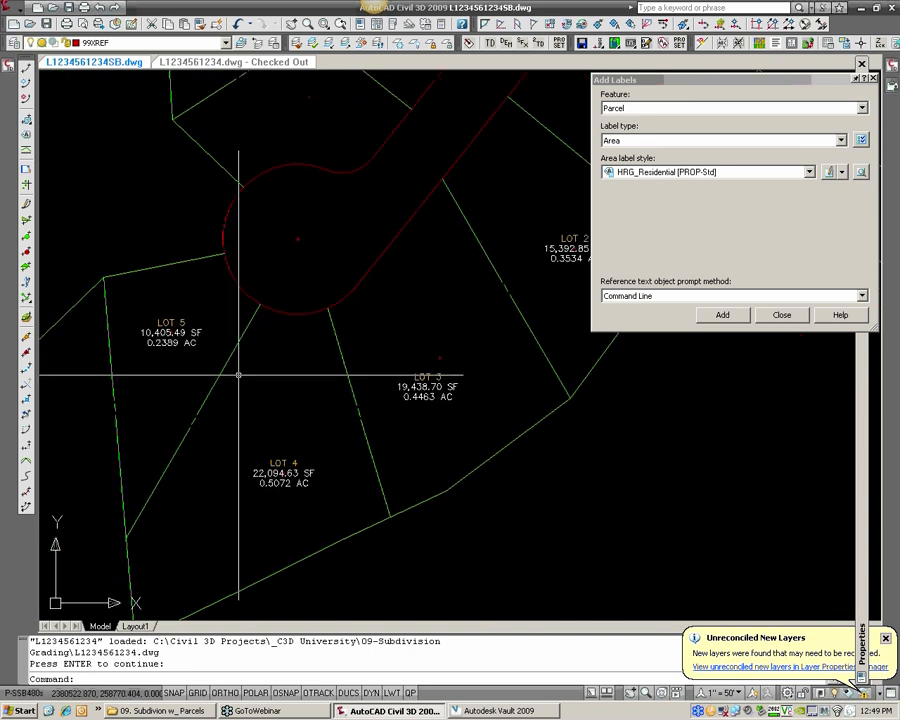
- Set the parcel label type to Multiple Segment with line style HRG_B & D [PROP] and curve style HRG_Rad Len B&D [PROP]
{"action": "left_click", "coordinate": [700, 176]}
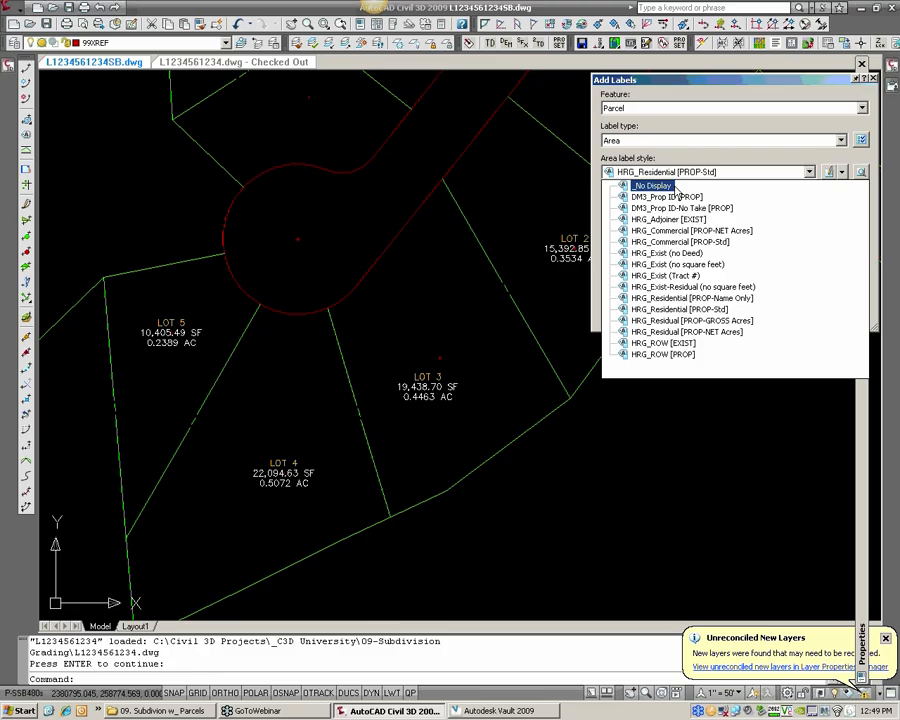
{"action": "left_click", "coordinate": [652, 144]}
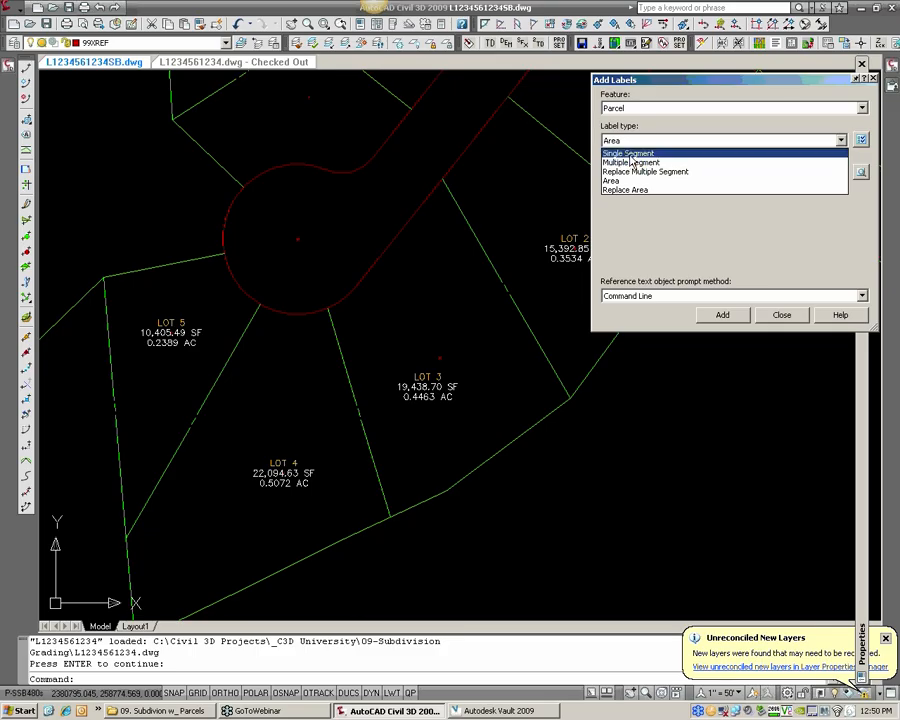
{"action": "left_click", "coordinate": [633, 163]}
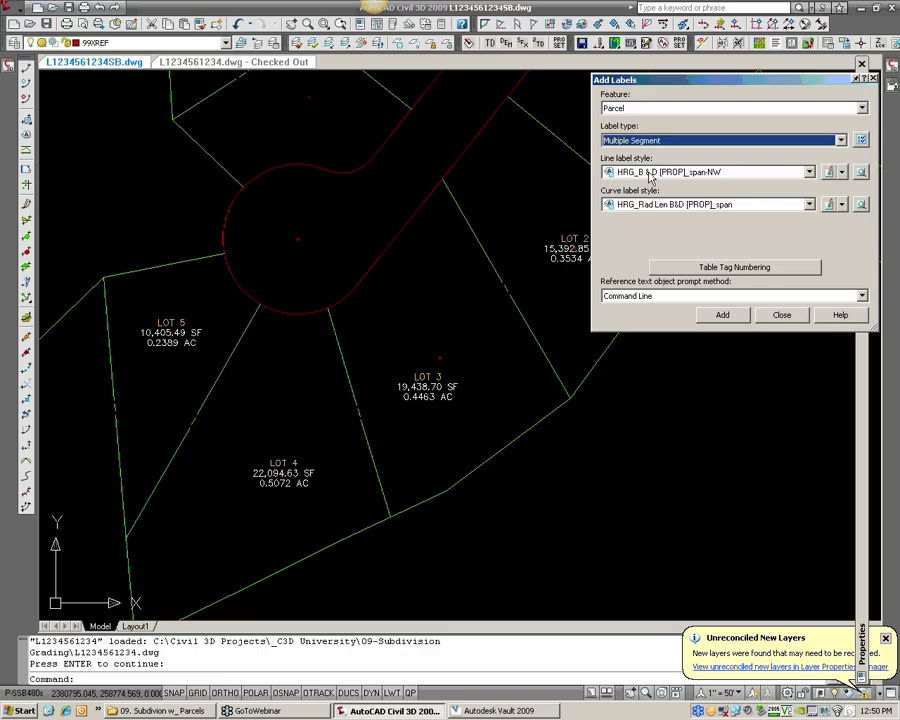
{"action": "left_click", "coordinate": [653, 175]}
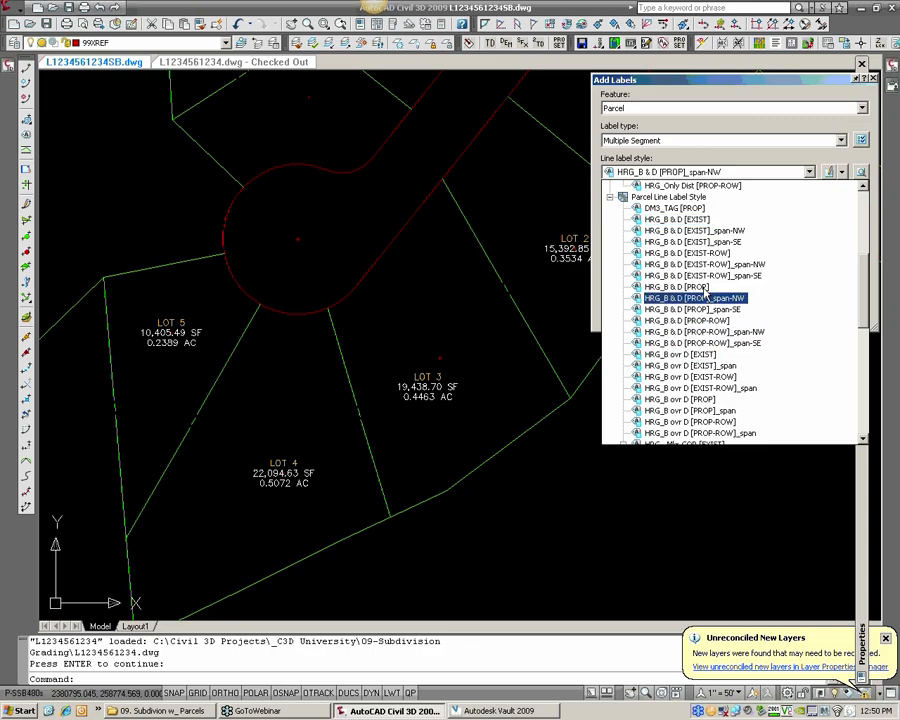
{"action": "left_click", "coordinate": [697, 287]}
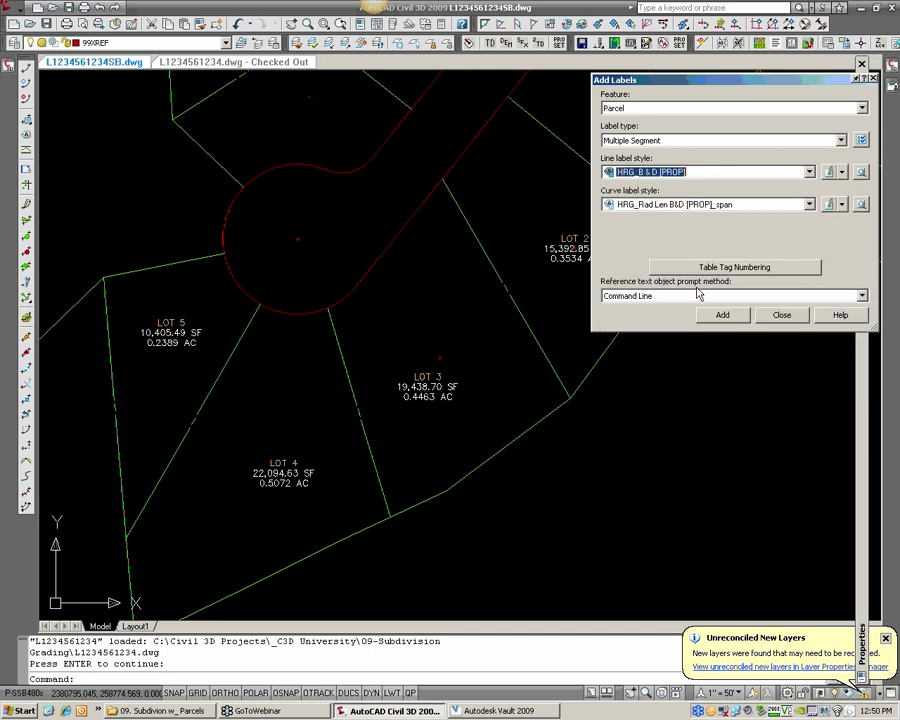
{"action": "left_click", "coordinate": [680, 205]}
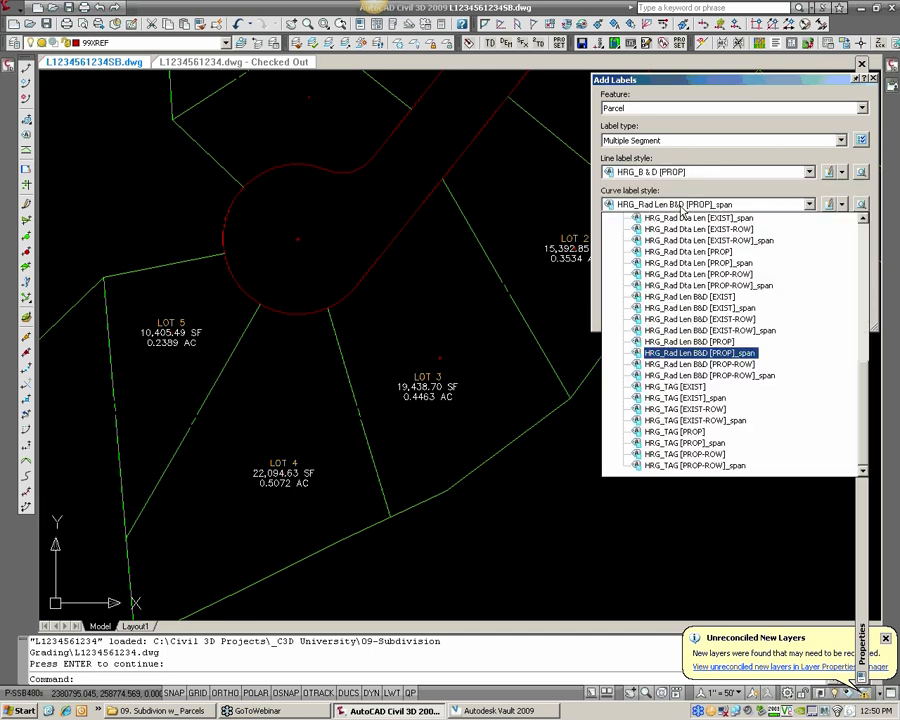
{"action": "left_click", "coordinate": [679, 343]}
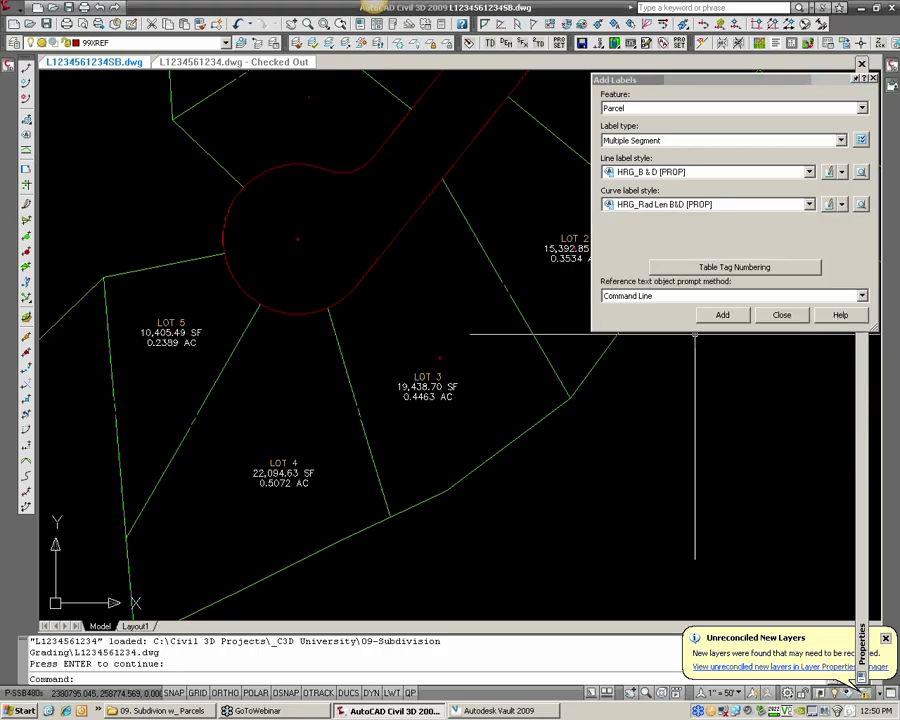
- Label all boundary segments of LOT 3 in the clockwise direction and end the labeling command
{"action": "left_click", "coordinate": [722, 315]}
{"action": "left_click", "coordinate": [446, 358]}
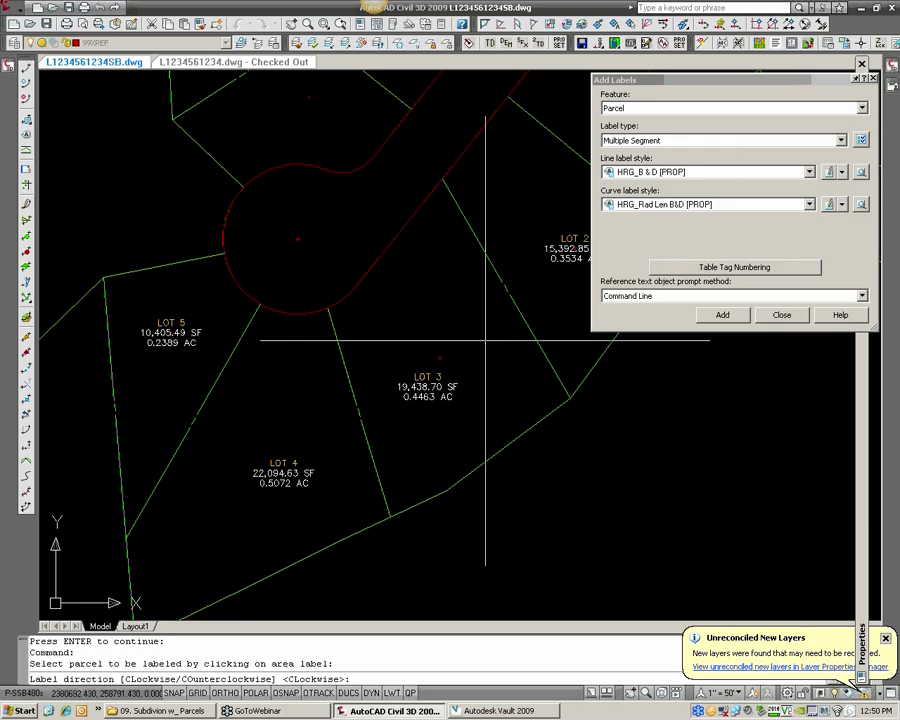
{"action": "key", "text": "Return"}
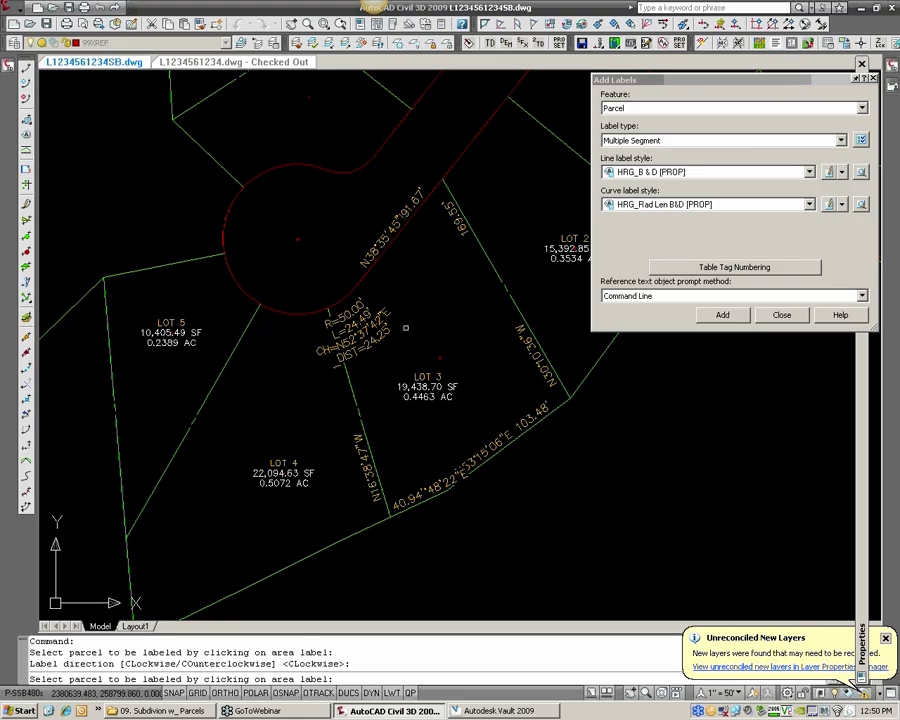
{"action": "key", "text": "Escape"}
- Move LOT 3's curve label off the lot line to an open spot inside the cul-de-sac
{"action": "mouse_move", "coordinate": [383, 247]}
{"action": "middle_mouse_down"}
{"action": "mouse_move", "coordinate": [315, 264]}
{"action": "mouse_move", "coordinate": [342, 234]}
{"action": "middle_mouse_up"}
{"action": "scroll", "coordinate": [360, 246], "scroll_direction": "up", "scroll_amount": 2}
{"action": "left_click", "coordinate": [247, 340]}
{"action": "left_click", "coordinate": [245, 342]}
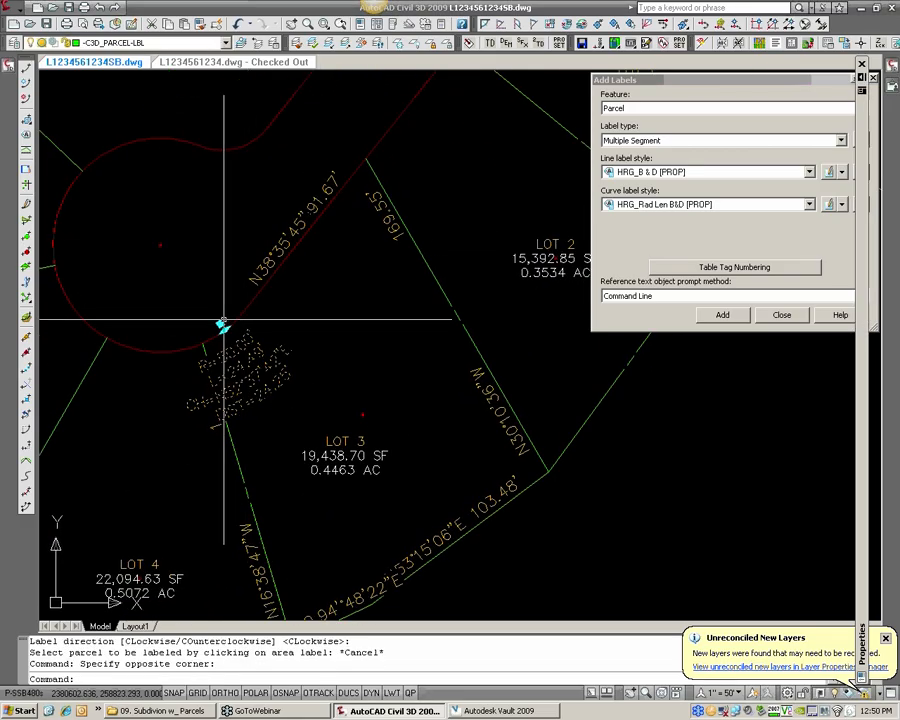
{"action": "left_click", "coordinate": [219, 317]}
{"action": "left_click", "coordinate": [187, 222]}
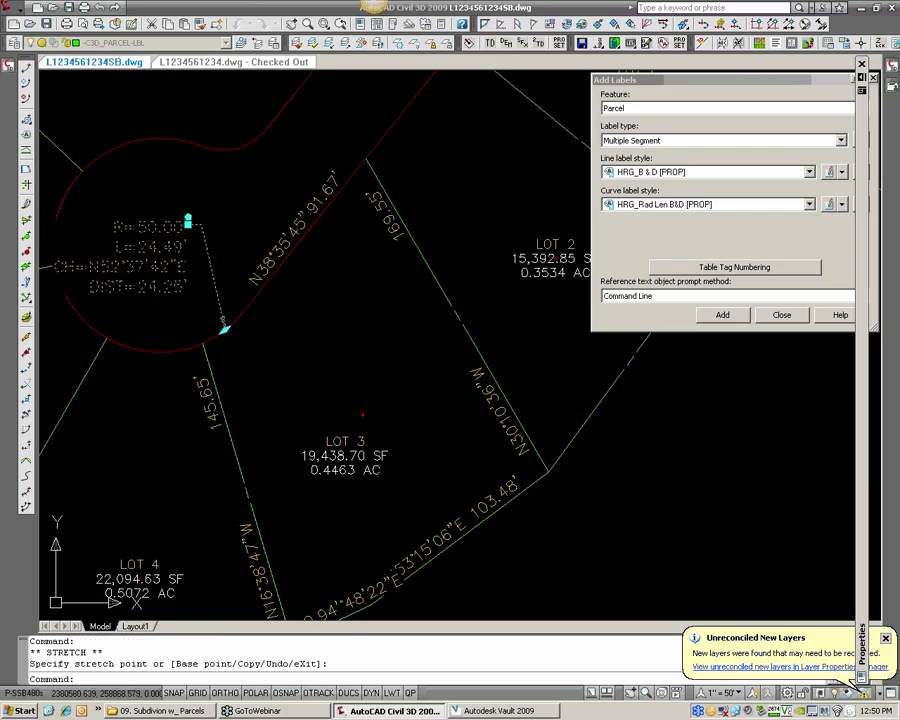
{"action": "key", "text": "Escape"}
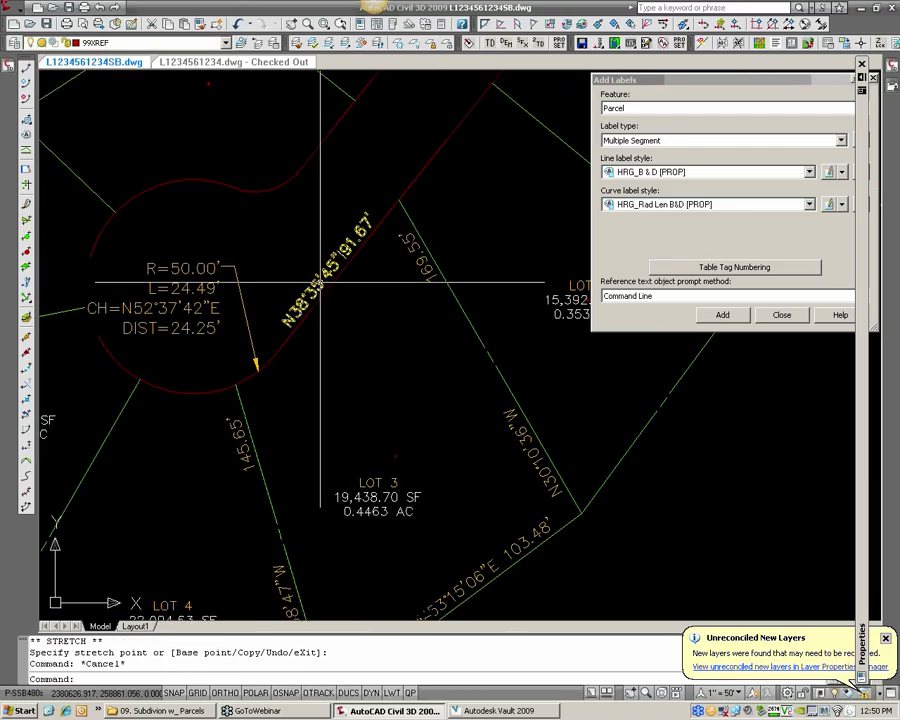
- Change the label on LOT 3's straight road frontage to HRG_ONLY Bearing [PROP] and slide it southwest along the line
{"action": "scroll", "coordinate": [256, 201], "scroll_direction": "up", "scroll_amount": 3}
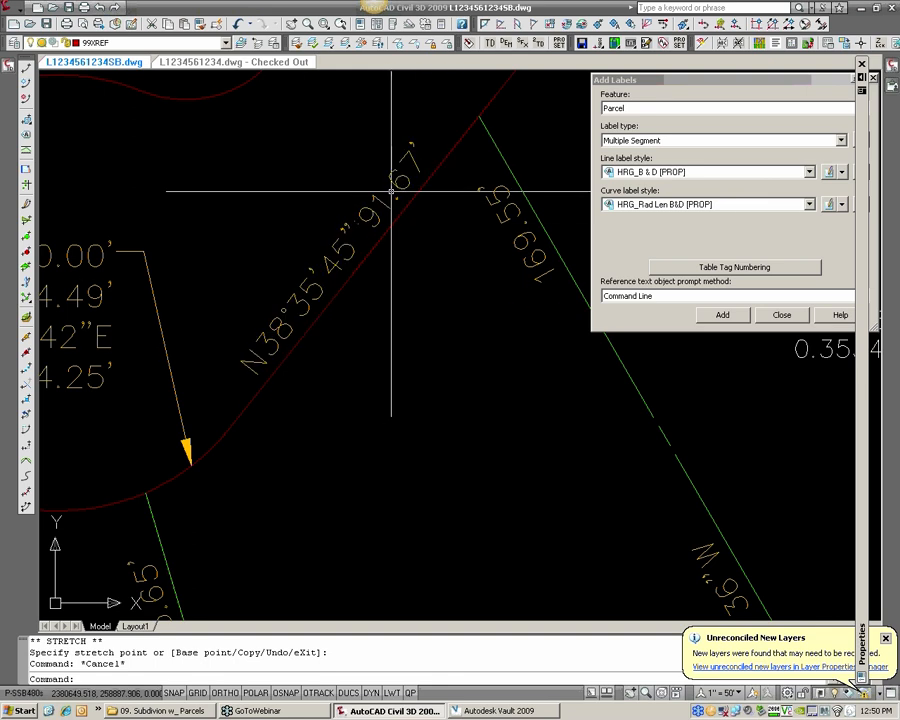
{"action": "scroll", "coordinate": [360, 240], "scroll_direction": "up", "scroll_amount": 2}
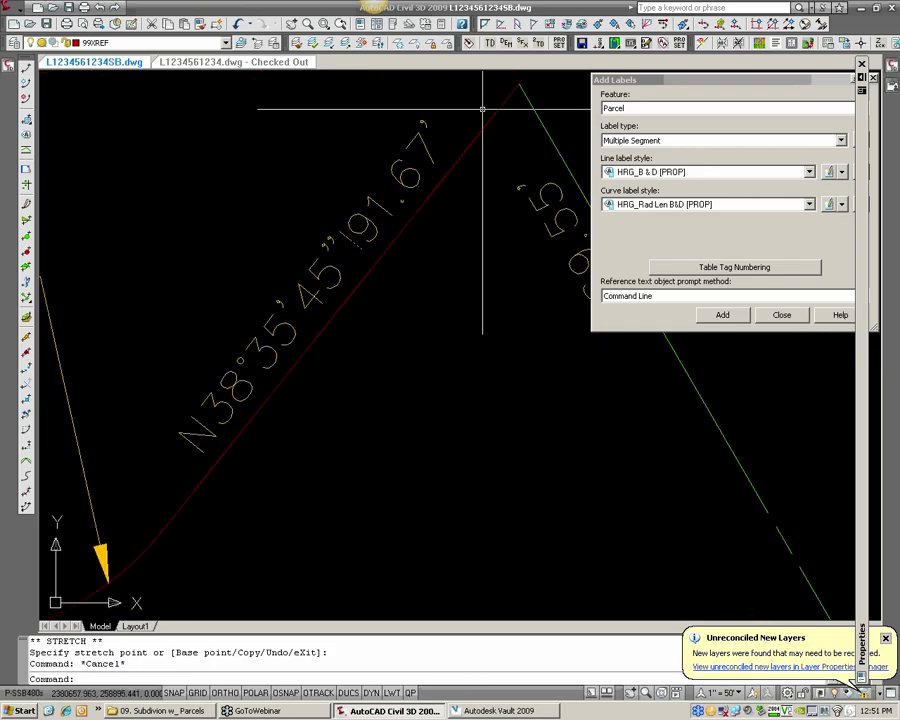
{"action": "scroll", "coordinate": [478, 125], "scroll_direction": "down", "scroll_amount": 2}
{"action": "scroll", "coordinate": [472, 140], "scroll_direction": "up", "scroll_amount": 1}
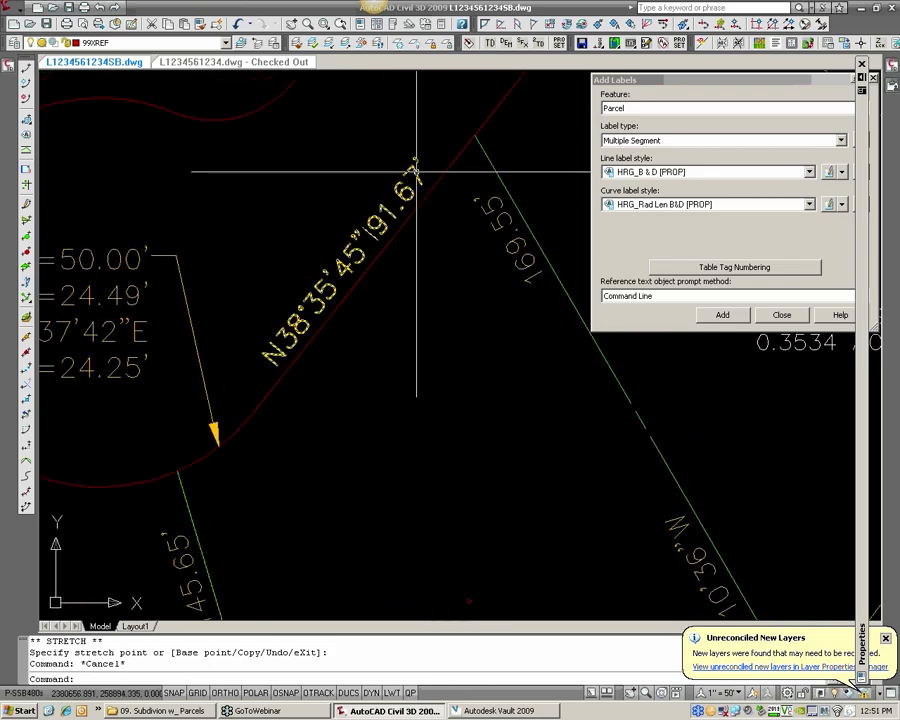
{"action": "left_click", "coordinate": [416, 170]}
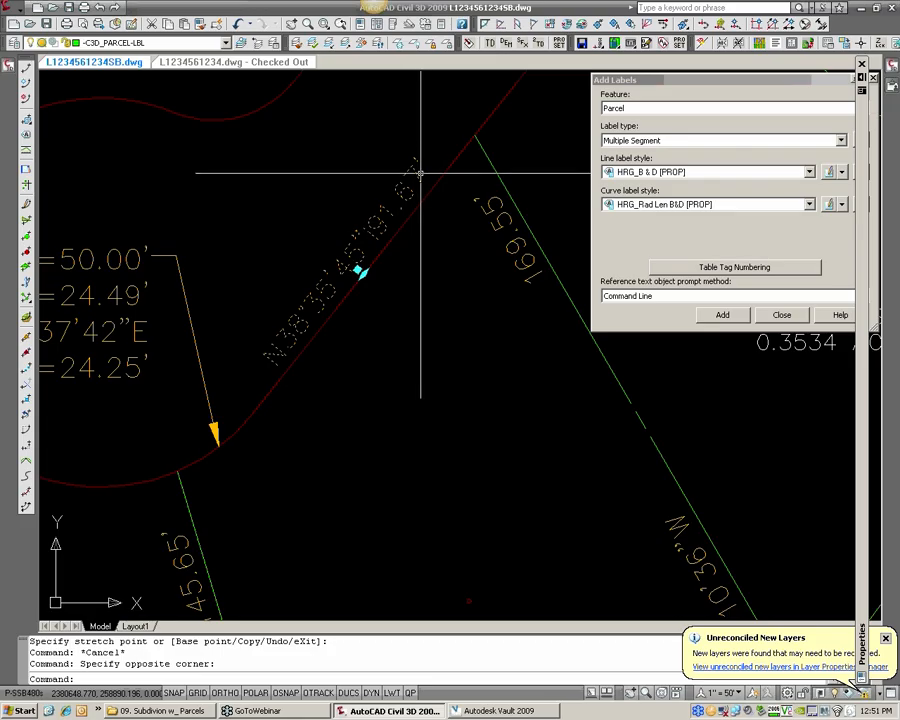
{"action": "left_click", "coordinate": [630, 180]}
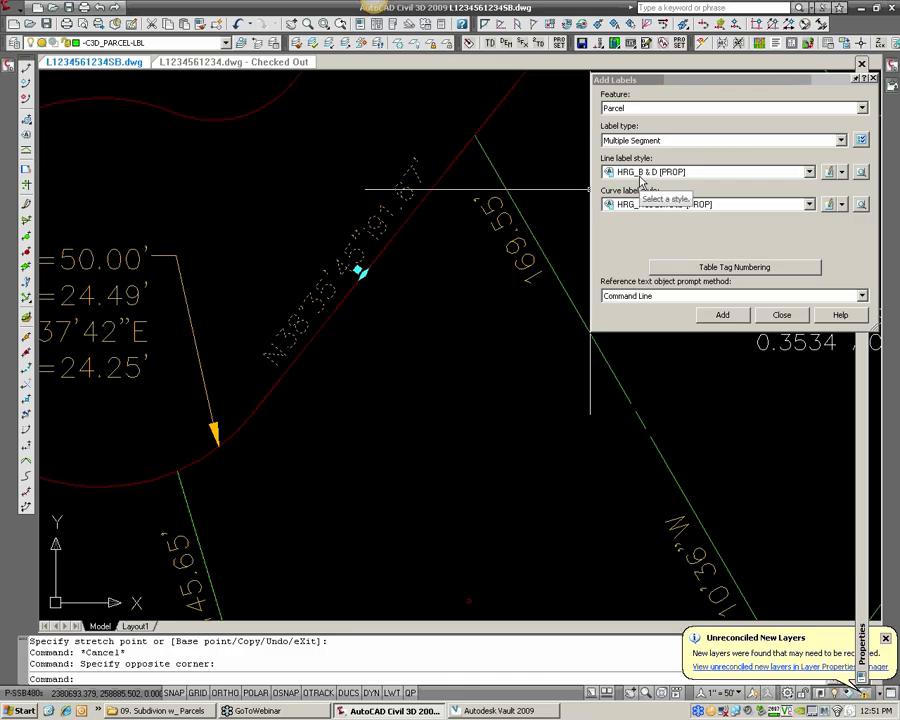
{"action": "right_click", "coordinate": [417, 175]}
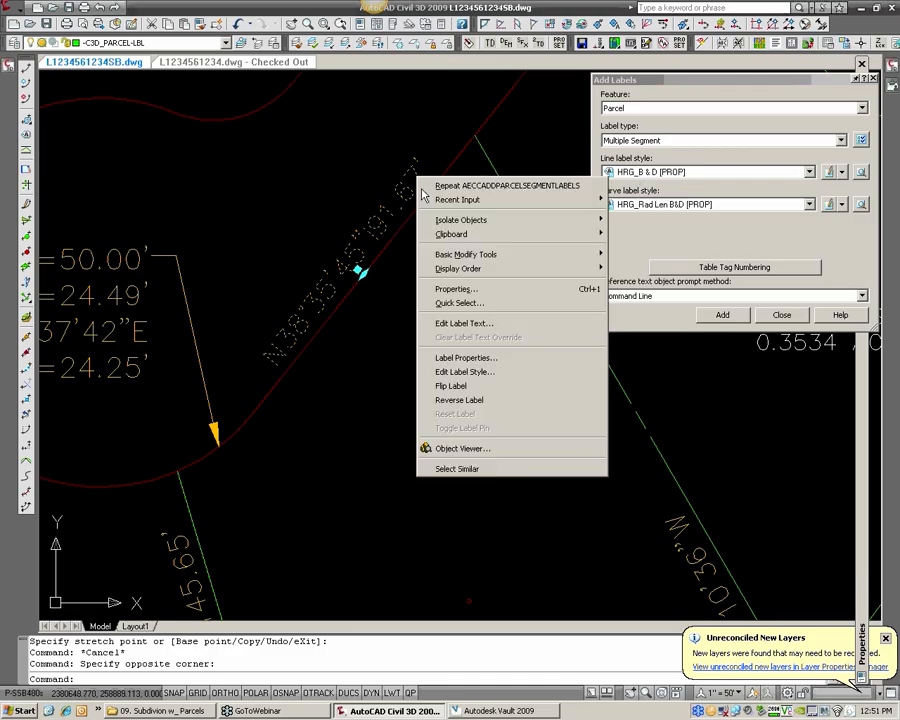
{"action": "left_click", "coordinate": [461, 372]}
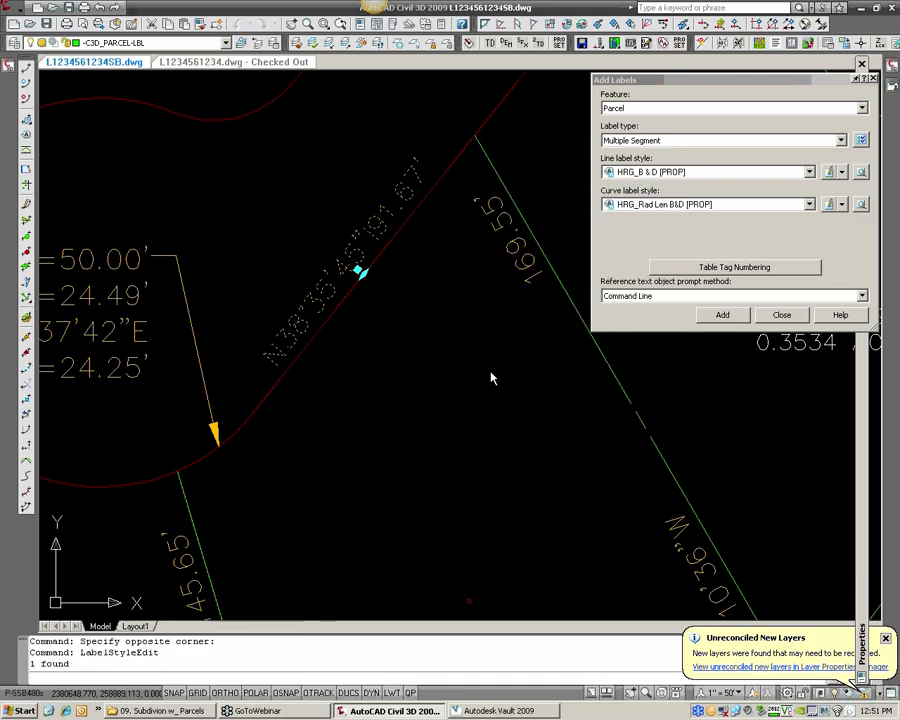
{"action": "left_click", "coordinate": [452, 340]}
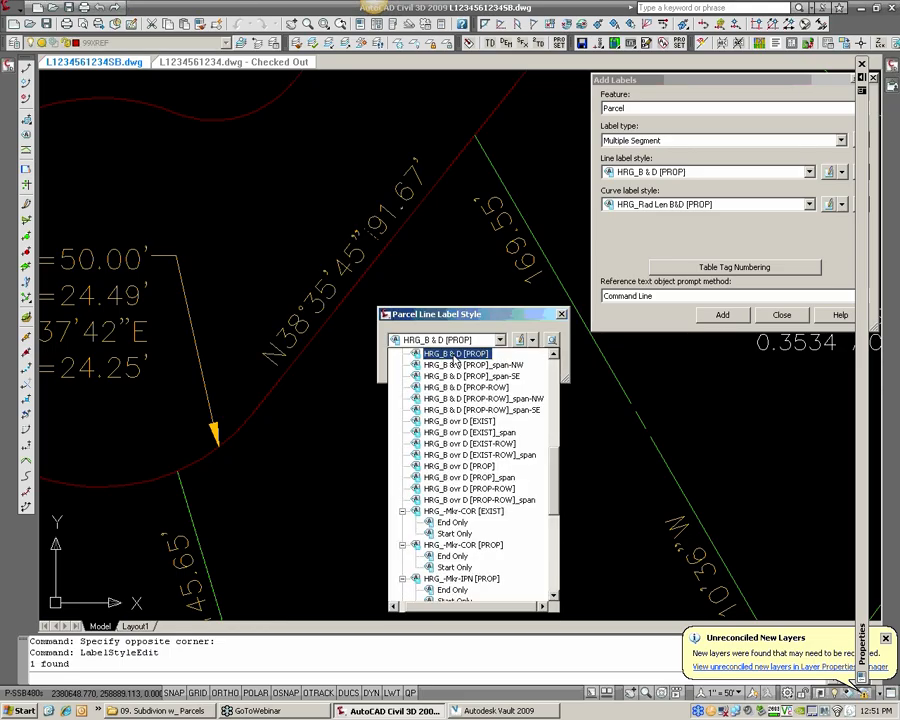
{"action": "scroll", "coordinate": [458, 366], "scroll_direction": "up", "scroll_amount": 4}
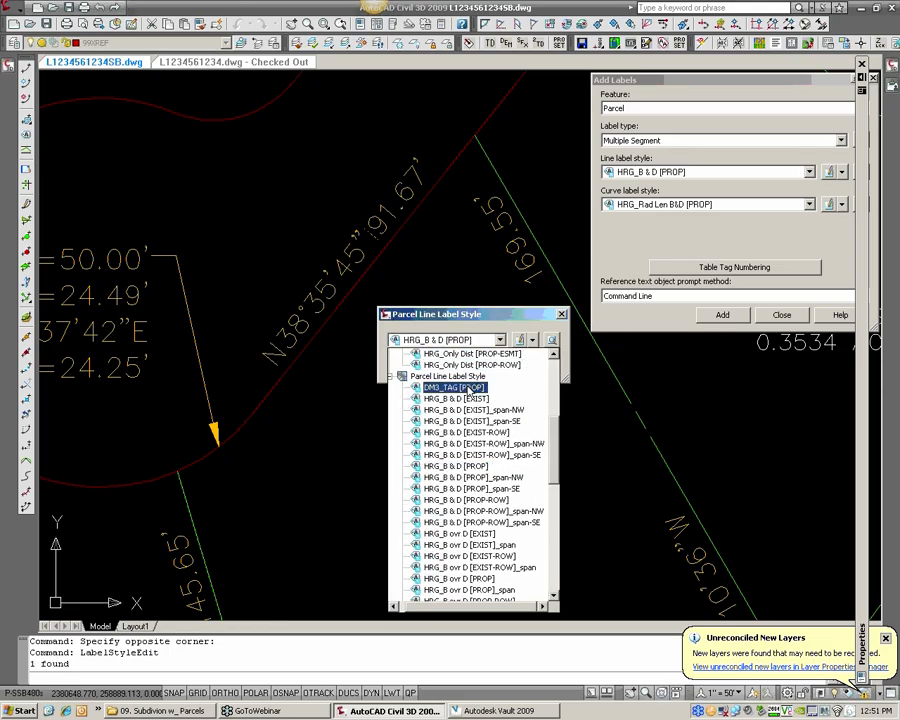
{"action": "scroll", "coordinate": [467, 392], "scroll_direction": "down", "scroll_amount": 10}
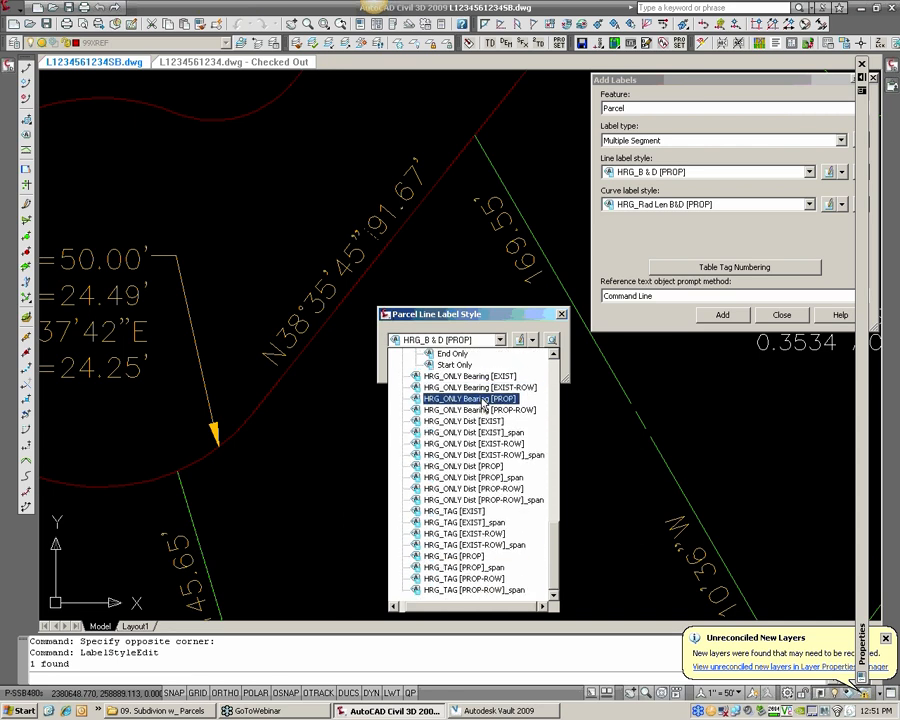
{"action": "left_click", "coordinate": [470, 398]}
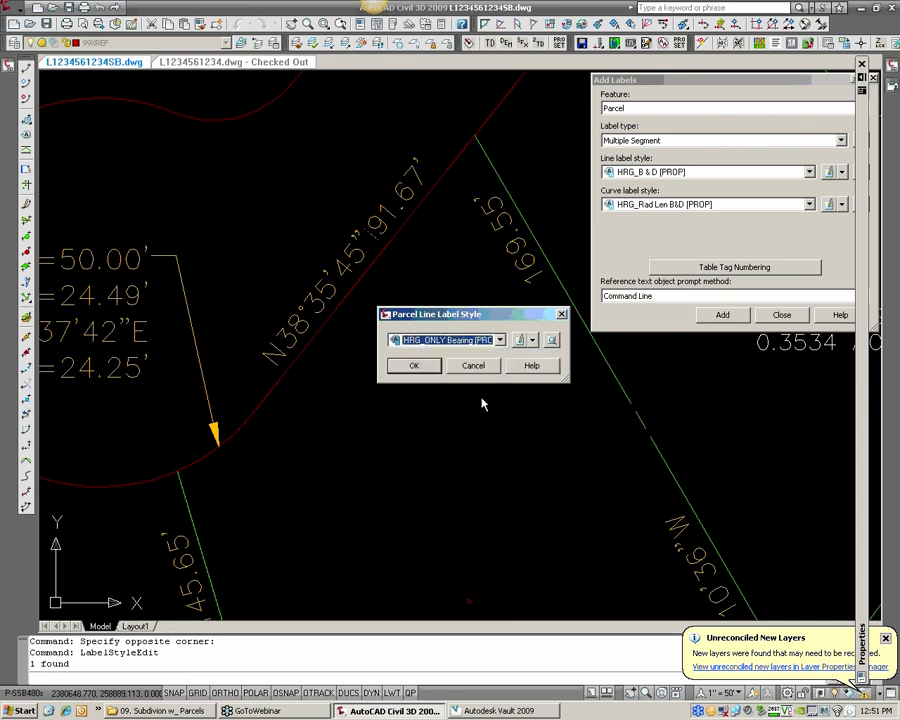
{"action": "left_click", "coordinate": [415, 366]}
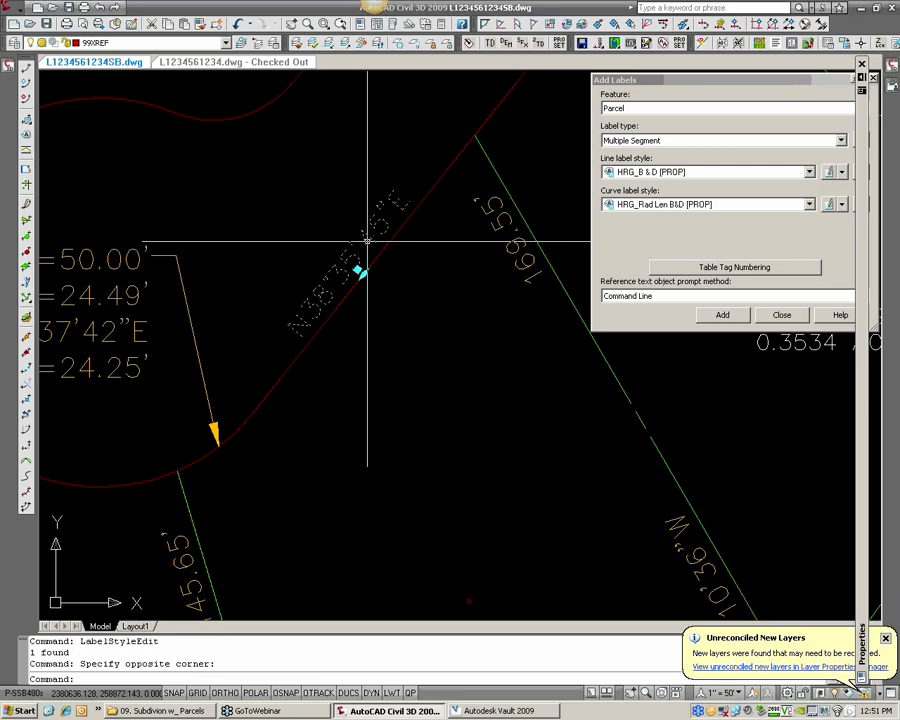
{"action": "left_click", "coordinate": [361, 274]}
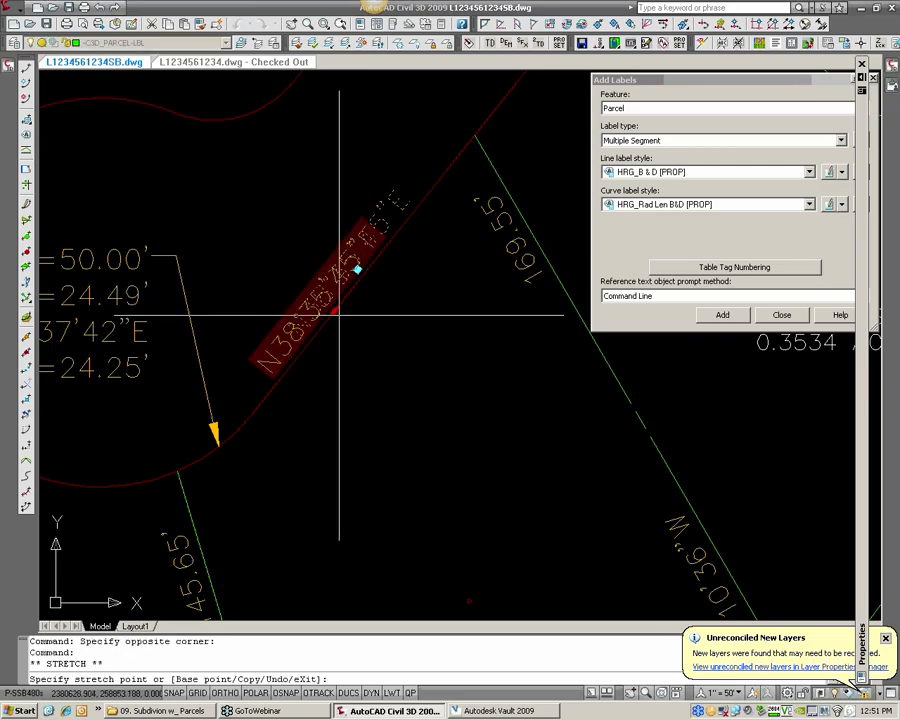
{"action": "left_click", "coordinate": [331, 312]}
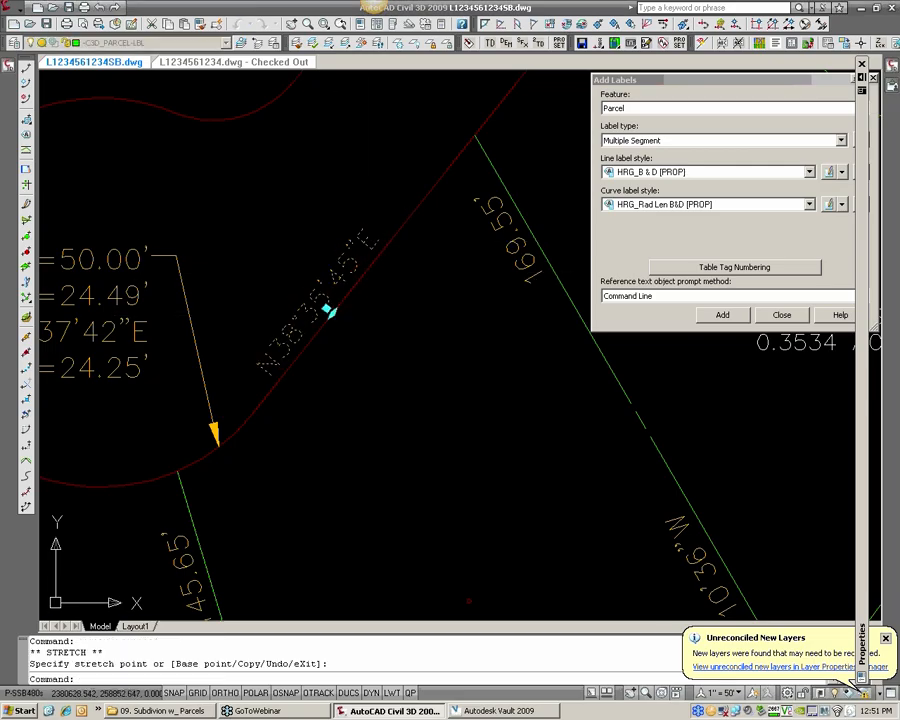
{"action": "left_click", "coordinate": [671, 175]}
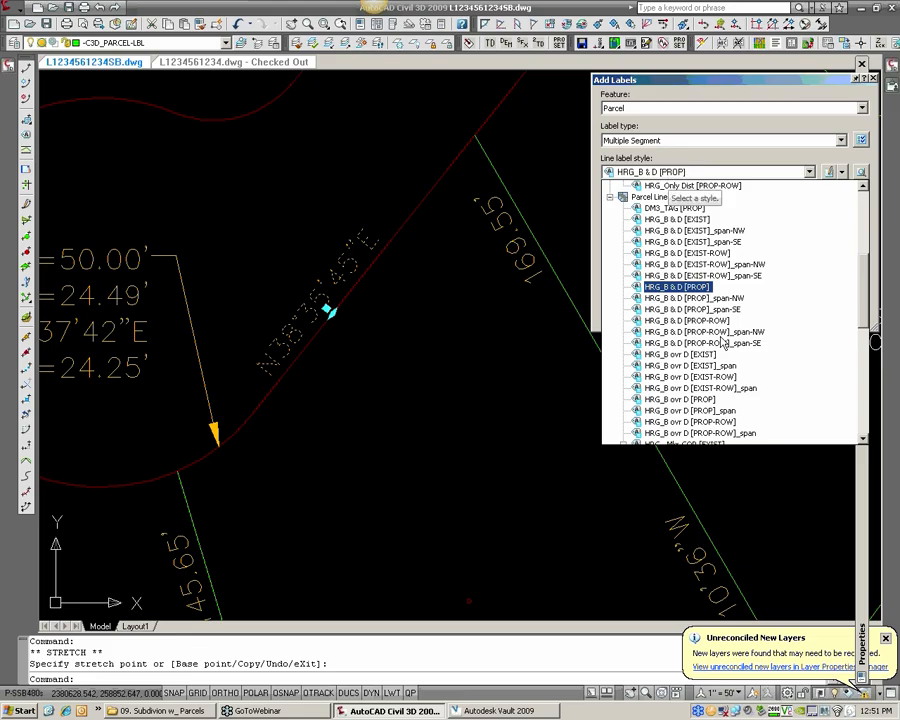
{"action": "scroll", "coordinate": [723, 350], "scroll_direction": "down", "scroll_amount": 10}
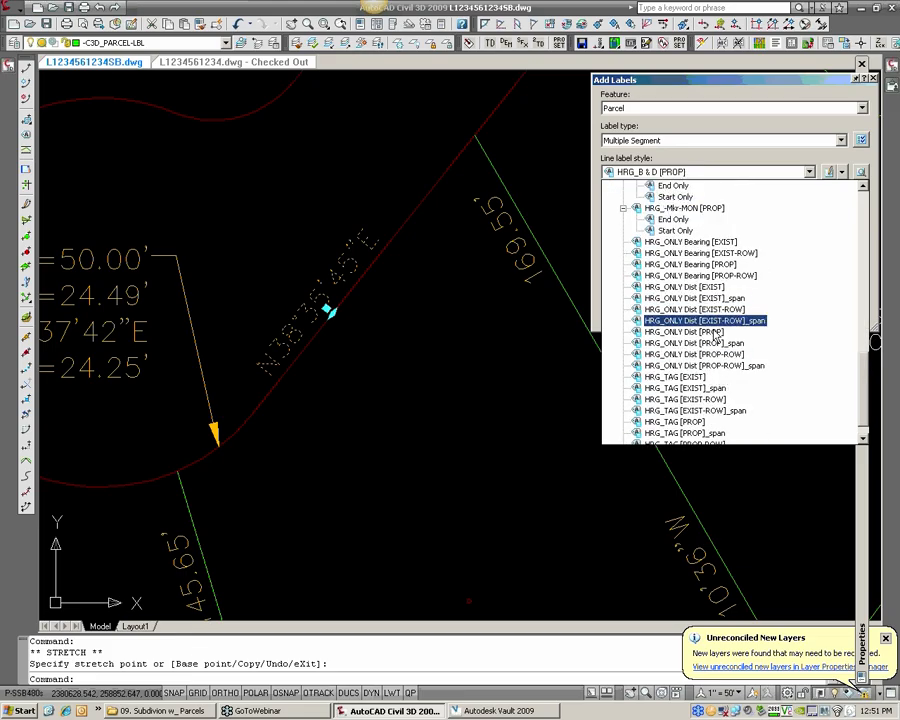
{"action": "left_click", "coordinate": [716, 333]}
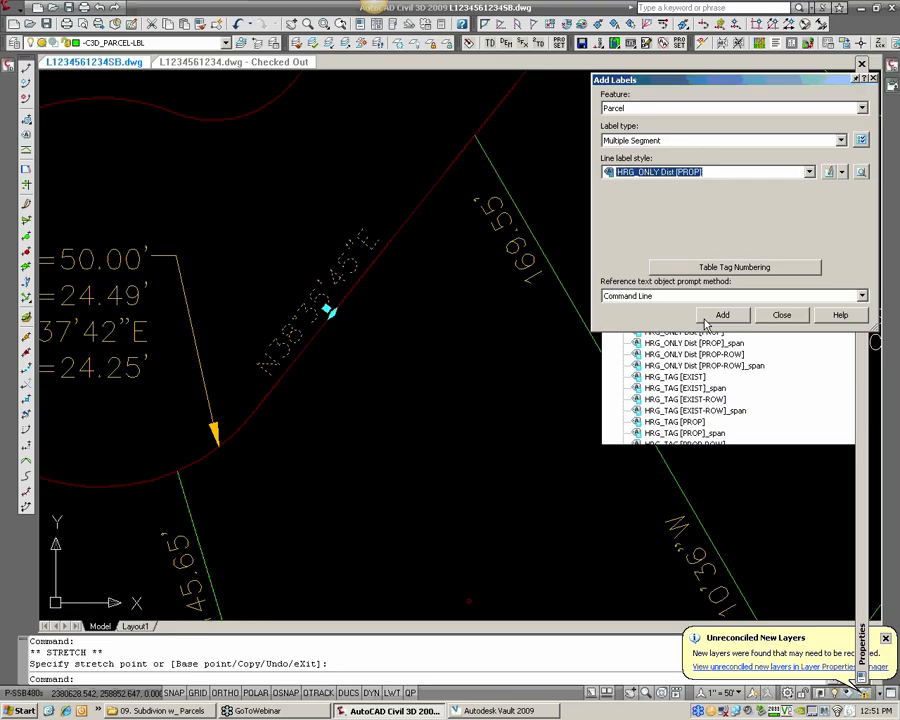
{"action": "left_click", "coordinate": [716, 318]}
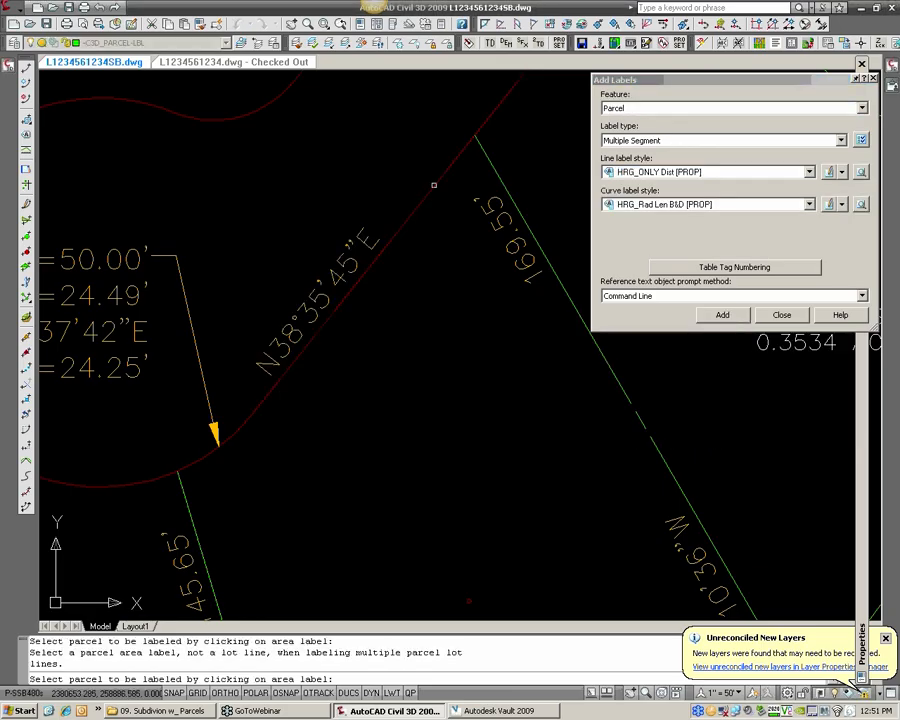
{"action": "scroll", "coordinate": [425, 200], "scroll_direction": "down", "scroll_amount": 4}
{"action": "middle_click_drag", "start_coordinate": [453, 195], "coordinate": [356, 307]}
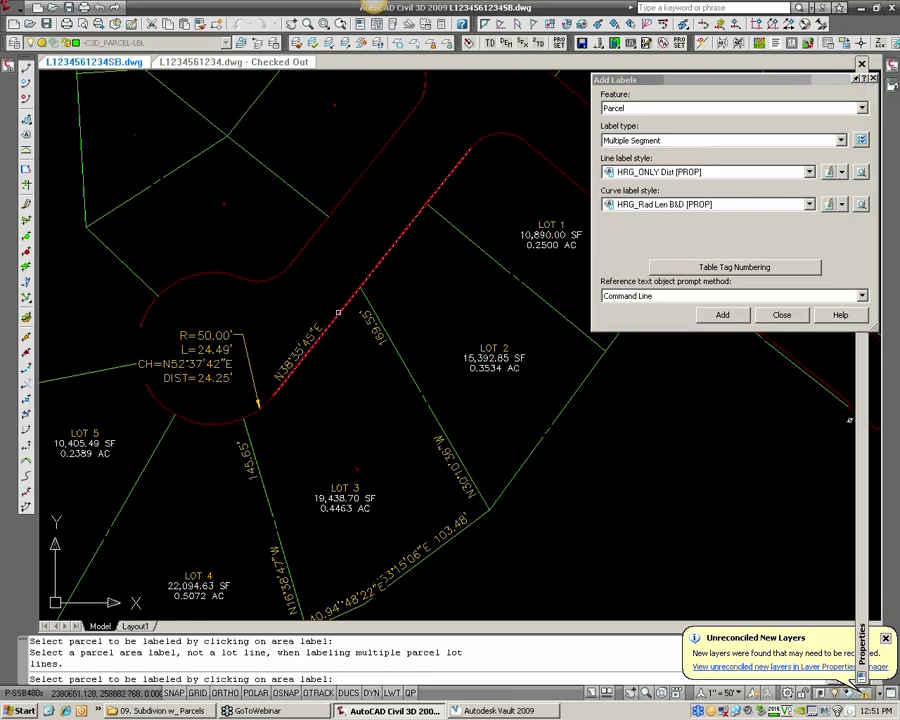
{"action": "scroll", "coordinate": [338, 314], "scroll_direction": "up", "scroll_amount": 2}
{"action": "key", "text": "Return"}
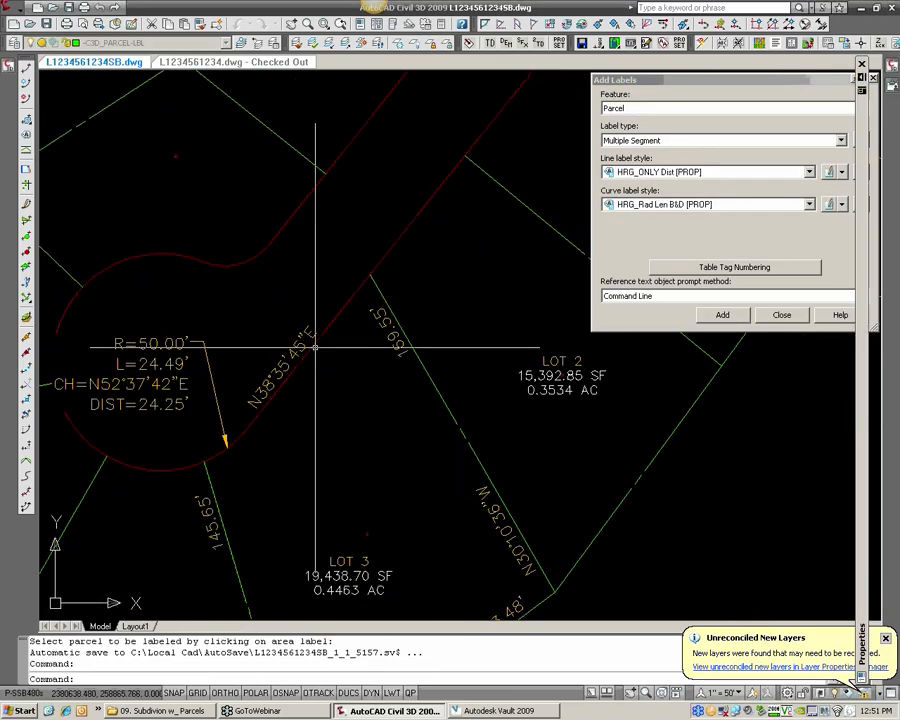
- Flip the bearing label on LOT 3's straight road frontage to the lot side of the line
{"action": "left_click_drag", "start_coordinate": [311, 346], "coordinate": [305, 327]}
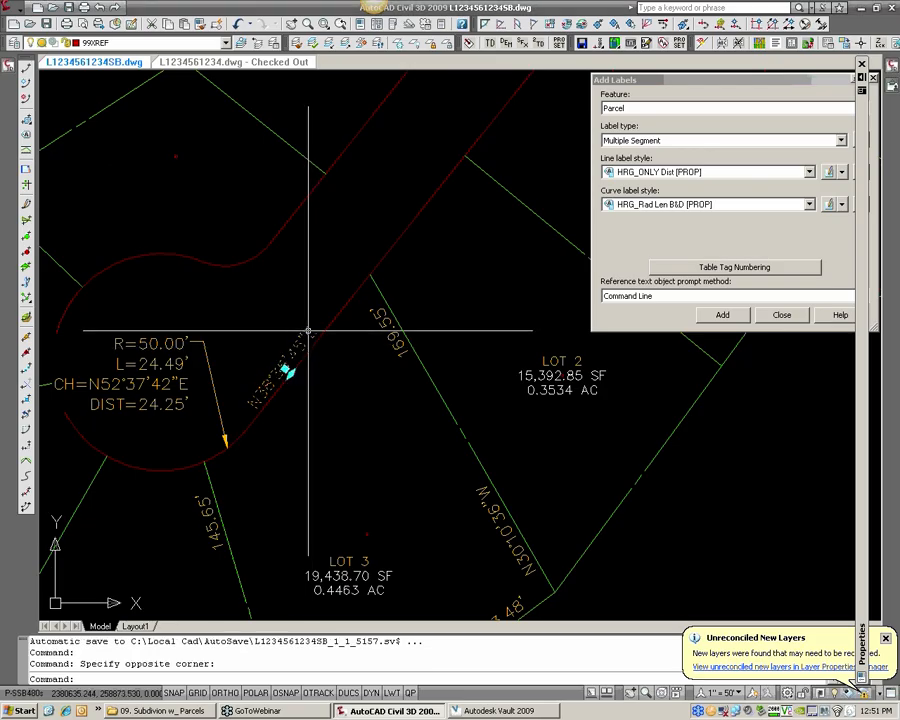
{"action": "right_click", "coordinate": [308, 331]}
{"action": "left_click", "coordinate": [386, 543]}
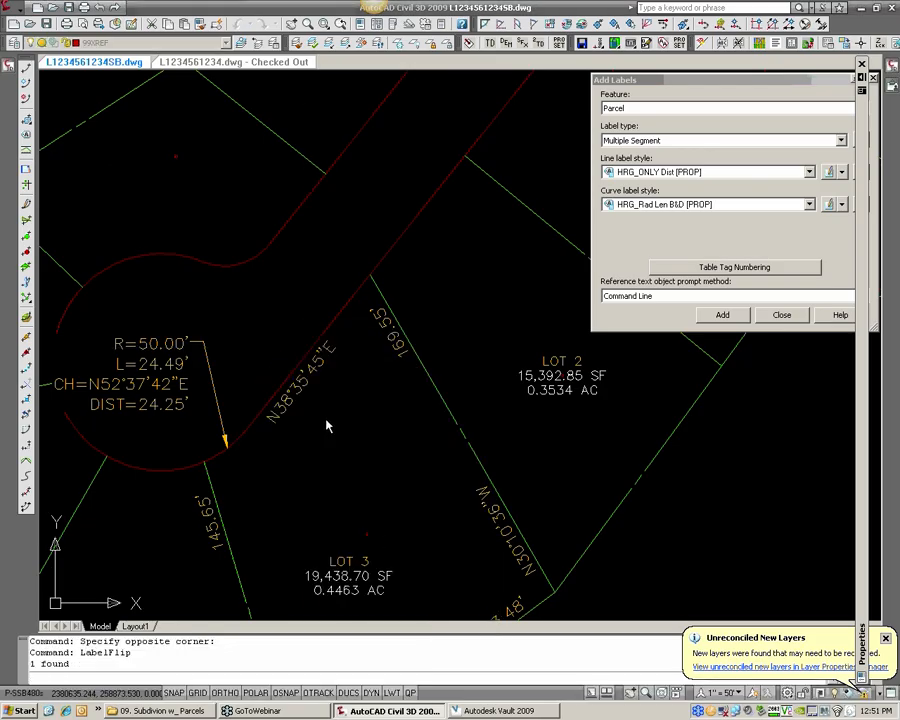
- Add a Single Segment parcel label in line style HRG_ONLY Dist [PROP] to LOT 3's straight road frontage and end the labeling command
{"action": "left_click", "coordinate": [642, 141]}
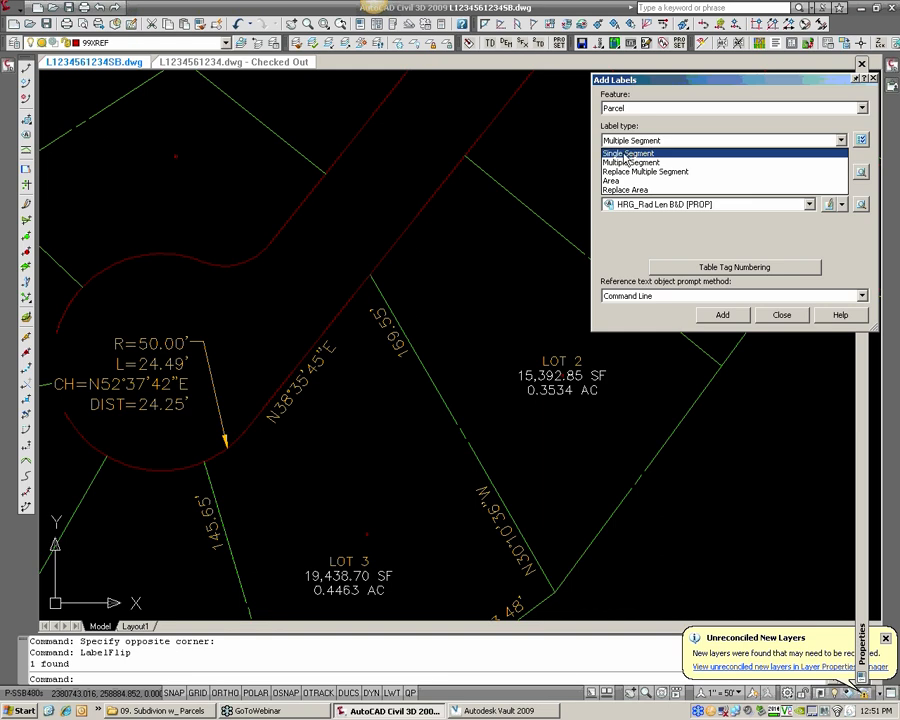
{"action": "left_click", "coordinate": [621, 155]}
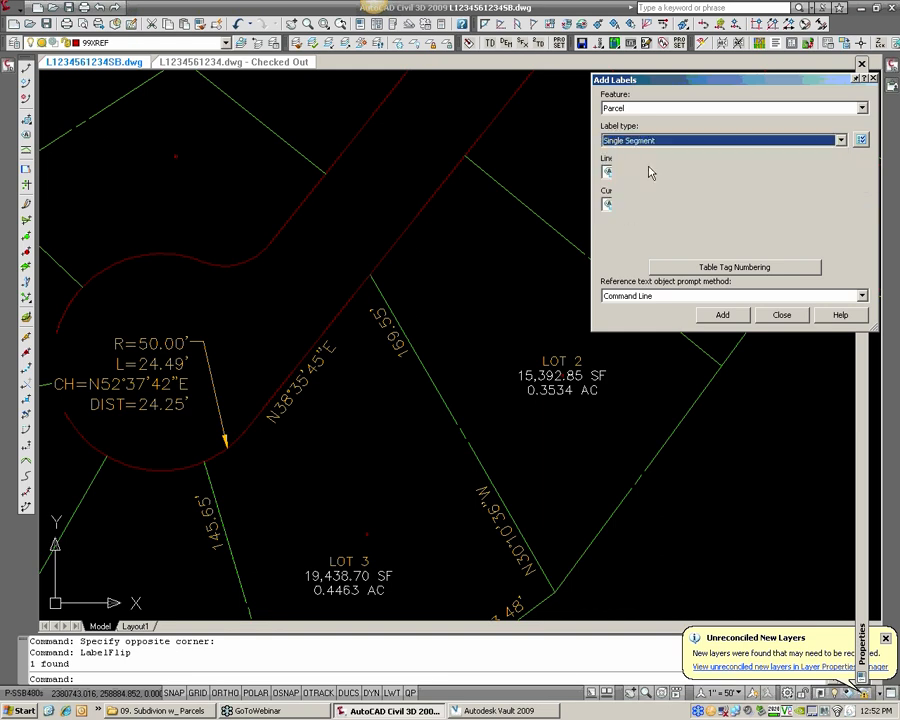
{"action": "left_click", "coordinate": [658, 174]}
{"action": "scroll", "coordinate": [718, 397], "scroll_direction": "down", "scroll_amount": 5}
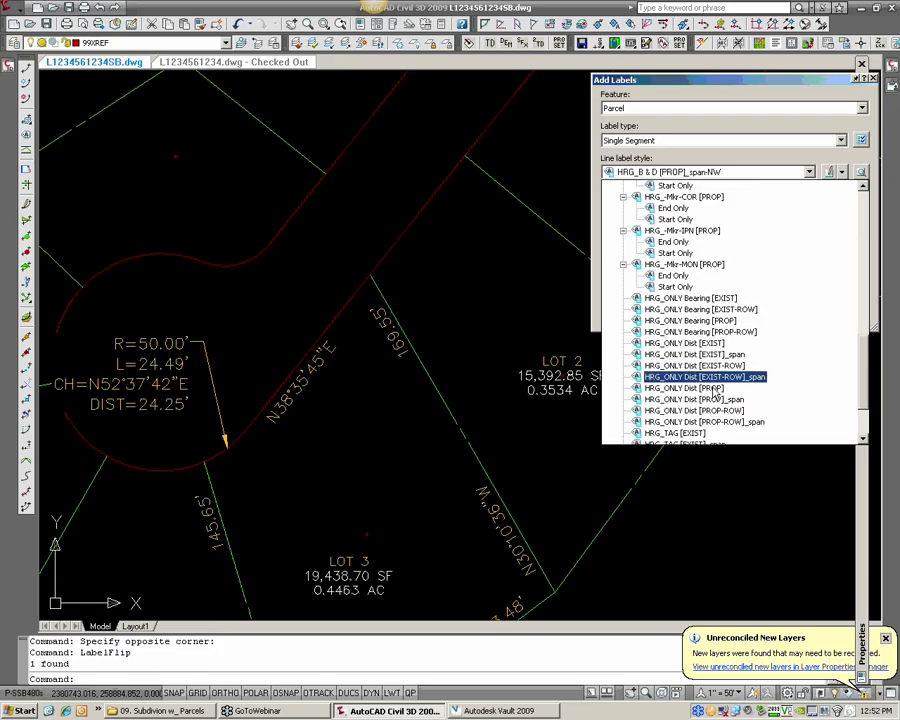
{"action": "left_click", "coordinate": [700, 388]}
{"action": "left_click", "coordinate": [725, 317]}
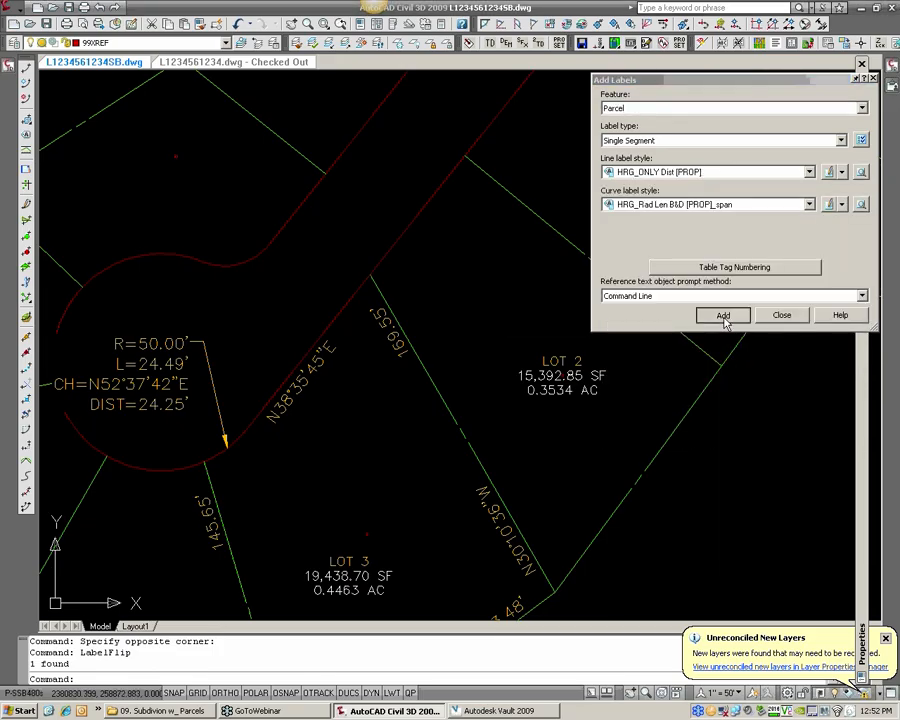
{"action": "left_click", "coordinate": [340, 312]}
{"action": "scroll", "coordinate": [336, 304], "scroll_direction": "up", "scroll_amount": 2}
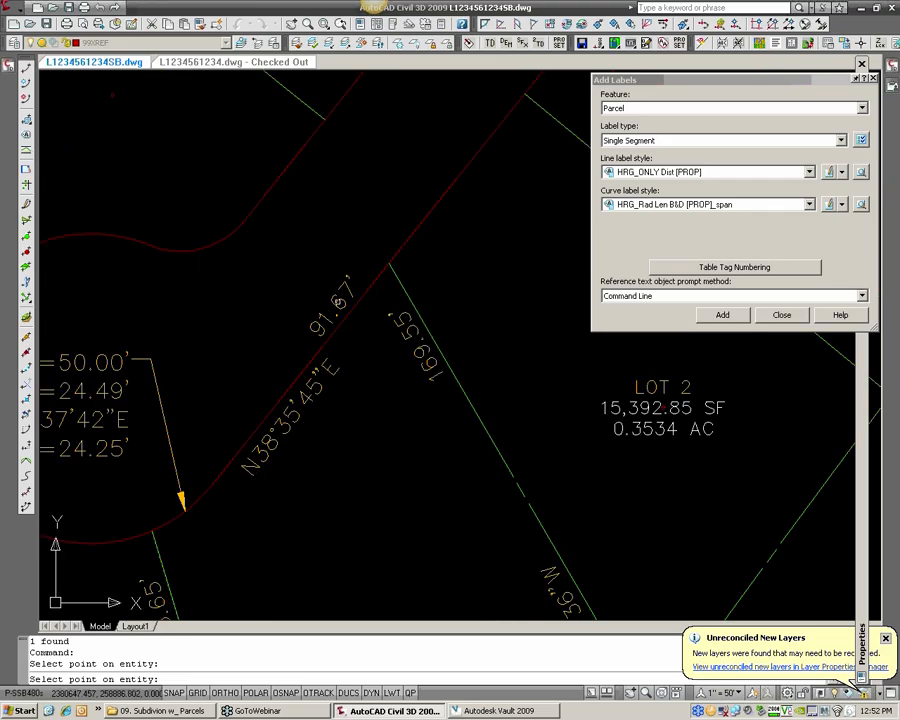
{"action": "key", "text": "Return"}
- Flip the bearing label on LOT 3's straight road frontage back to the road side of the line
{"action": "left_click", "coordinate": [327, 361]}
{"action": "left_click", "coordinate": [327, 365]}
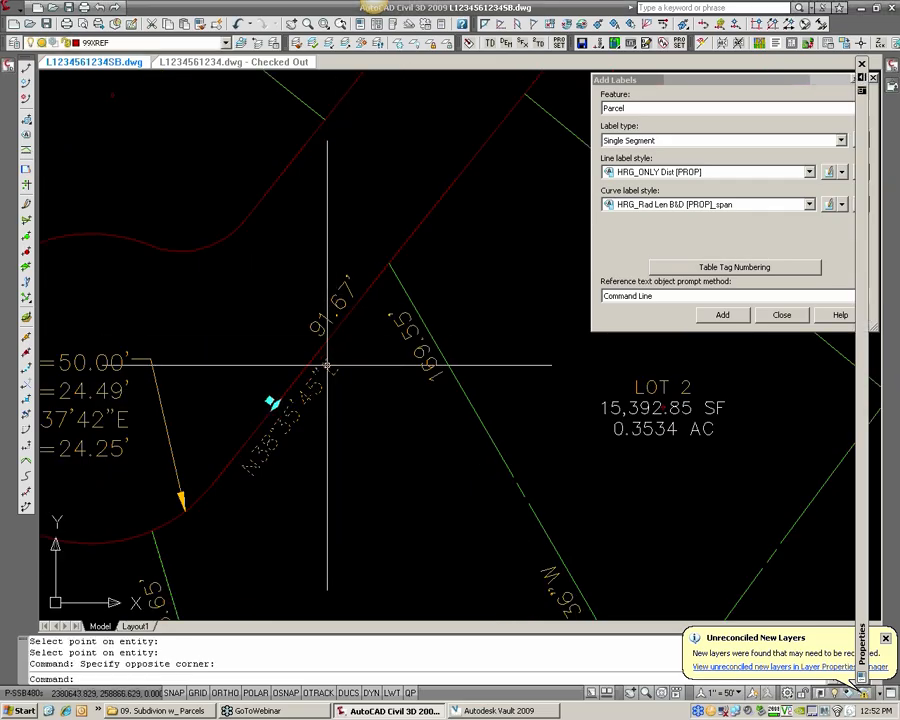
{"action": "right_click", "coordinate": [327, 365]}
{"action": "left_click", "coordinate": [392, 574]}
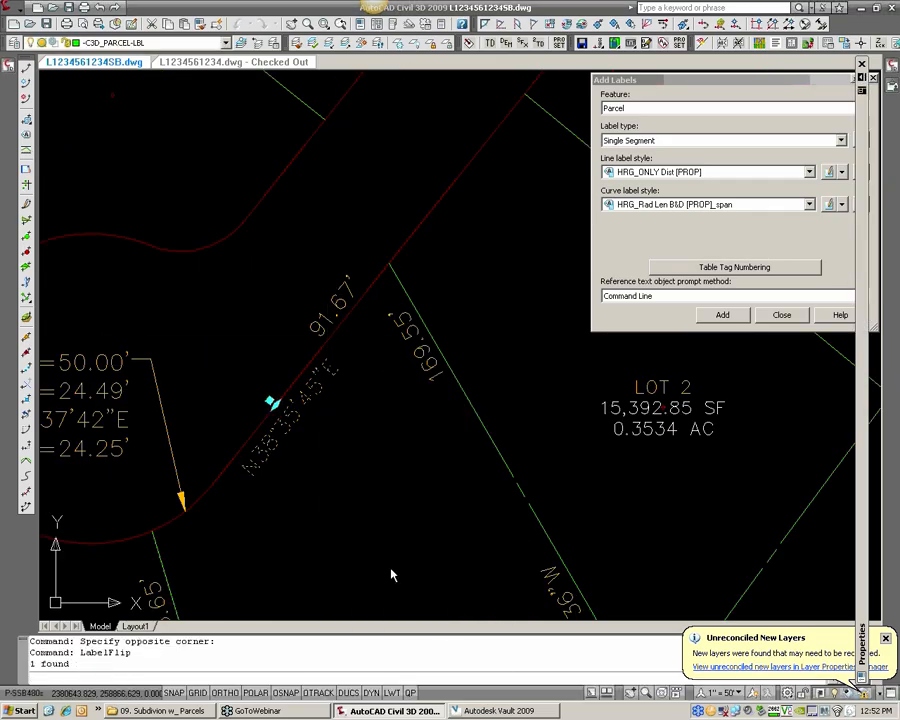
- Slide the distance label on LOT 3's road frontage northeast along the line, clear of the bearing label
{"action": "left_click_drag", "start_coordinate": [272, 402], "coordinate": [342, 312]}
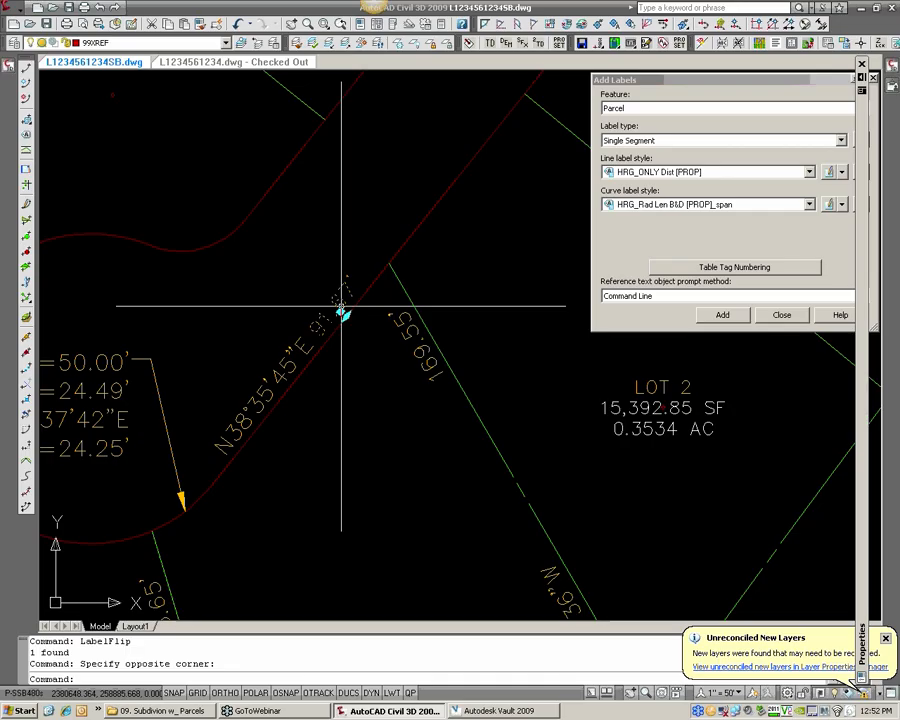
{"action": "left_click", "coordinate": [342, 310]}
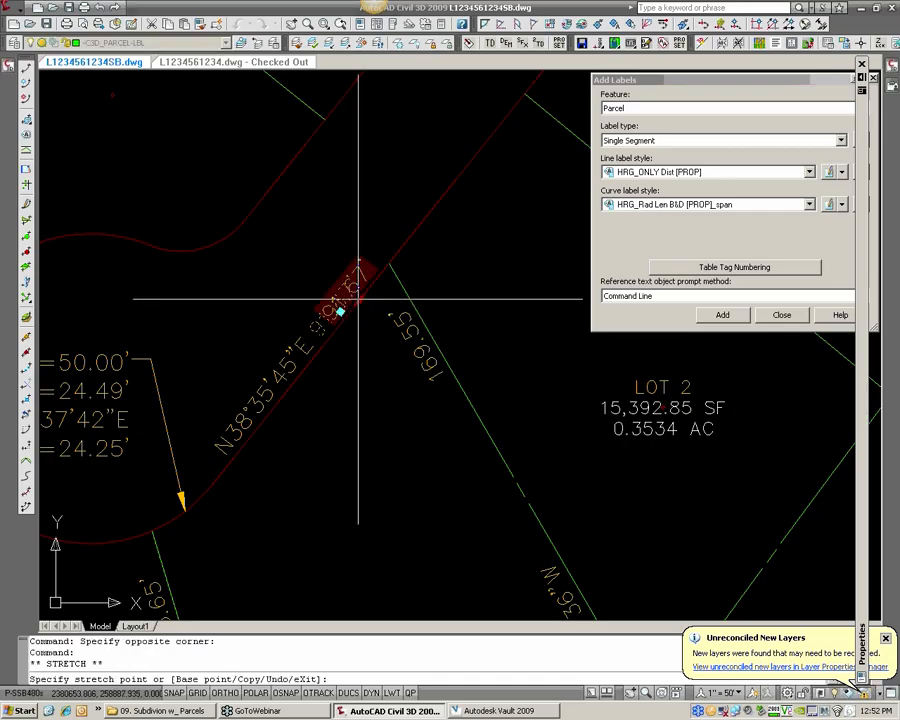
{"action": "left_click", "coordinate": [358, 298]}
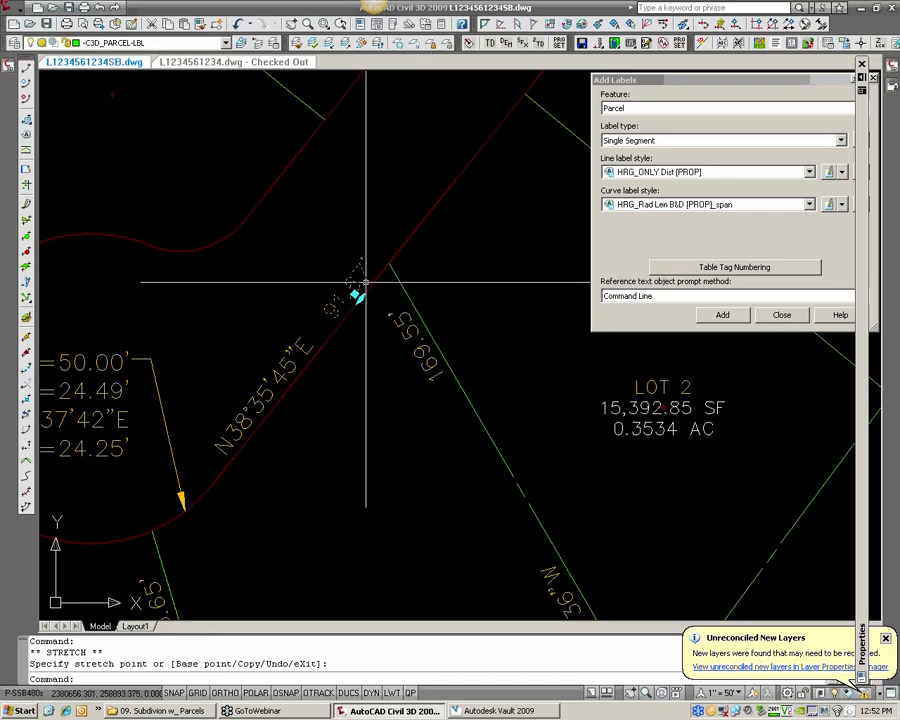
{"action": "key", "text": "Escape"}
- Reverse the bearing and distance label on the line between LOT 2 and LOT 3, and flip it to LOT 3's side
{"action": "scroll", "coordinate": [371, 289], "scroll_direction": "down", "scroll_amount": 1}
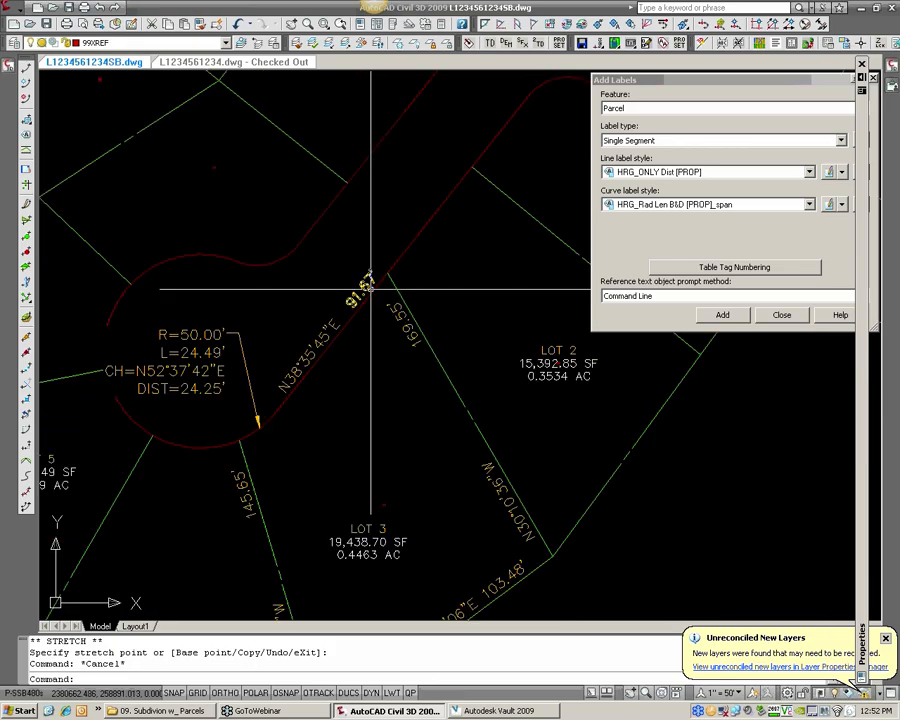
{"action": "left_click", "coordinate": [407, 336]}
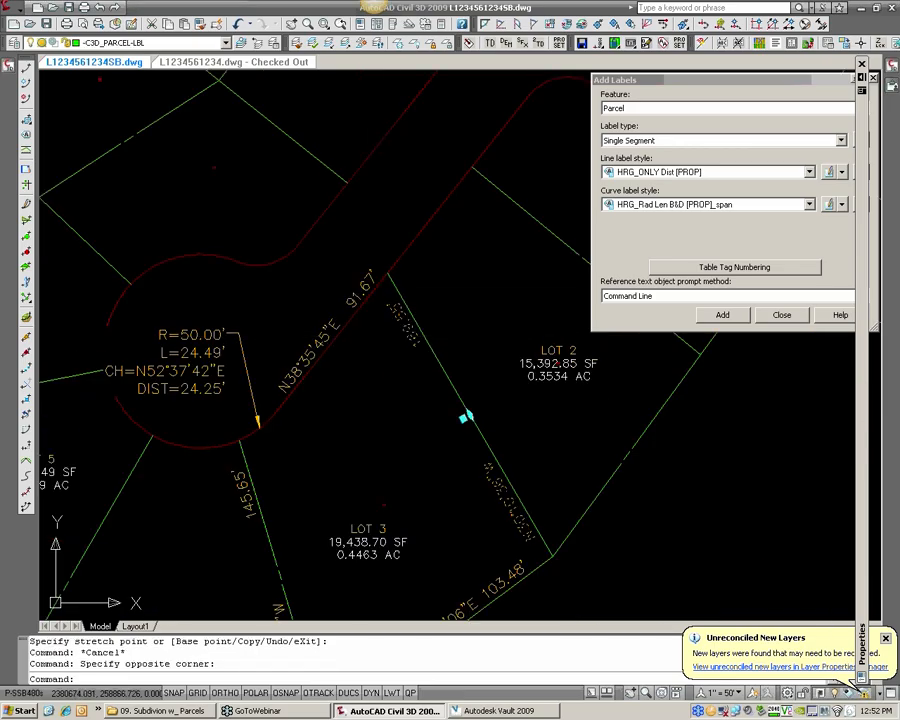
{"action": "middle_click_drag", "start_coordinate": [407, 336], "coordinate": [332, 259]}
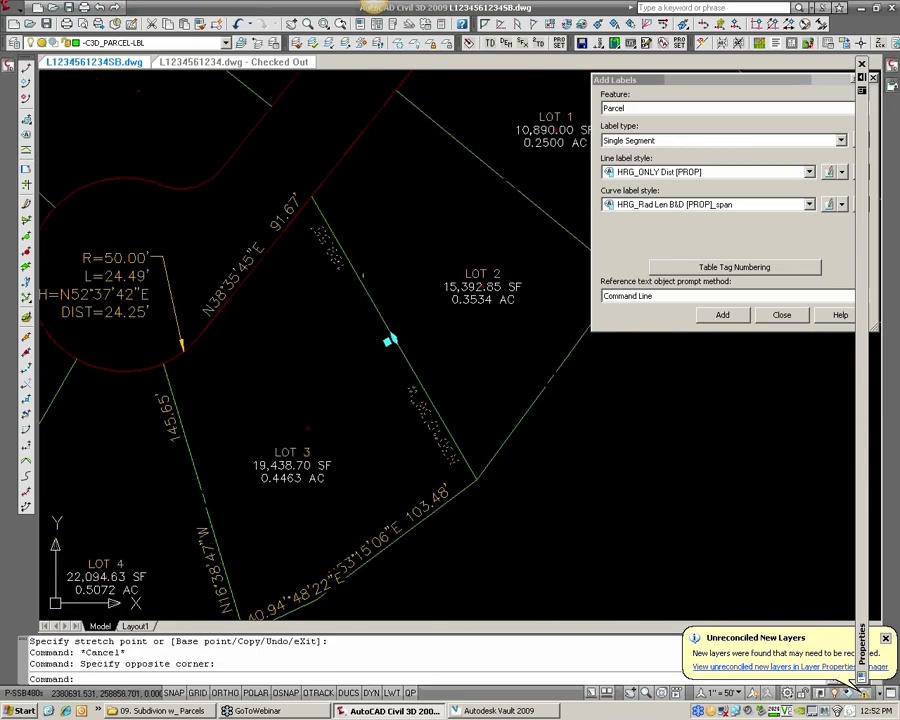
{"action": "right_click", "coordinate": [417, 407]}
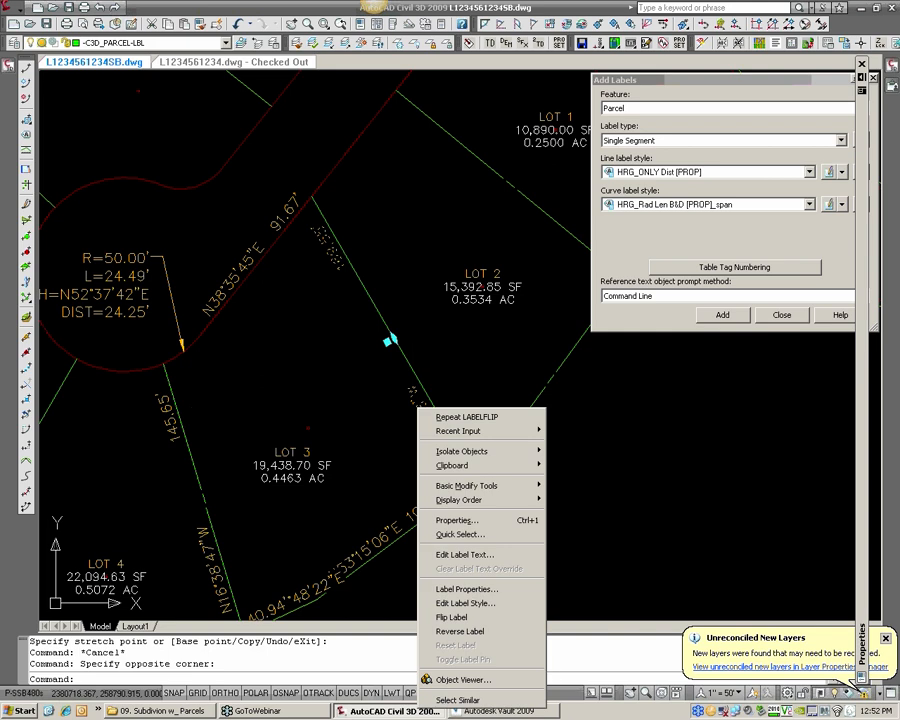
{"action": "left_click", "coordinate": [472, 631]}
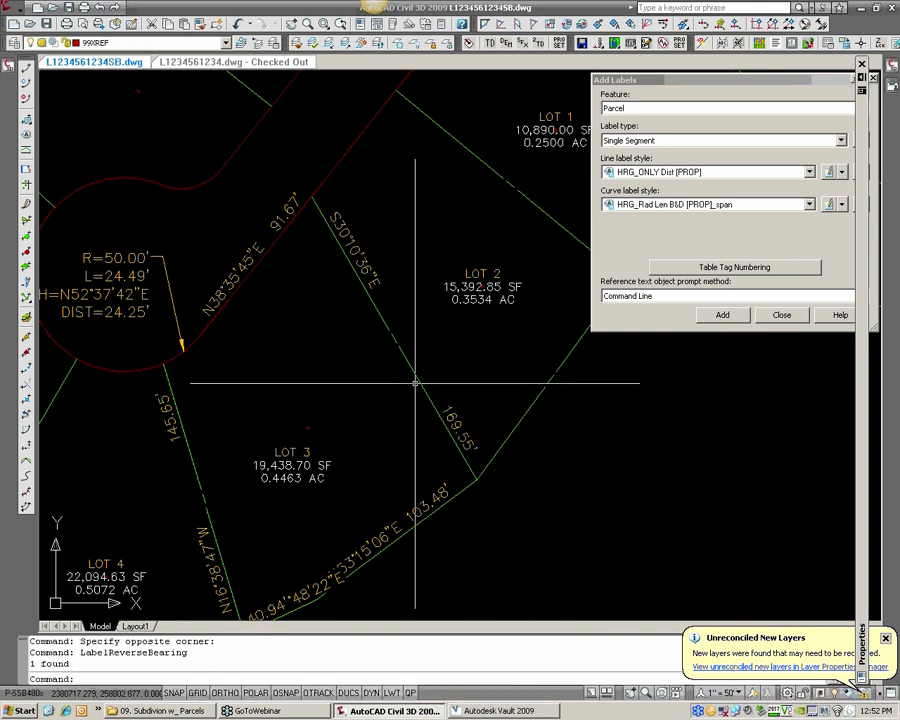
{"action": "left_click", "coordinate": [447, 419]}
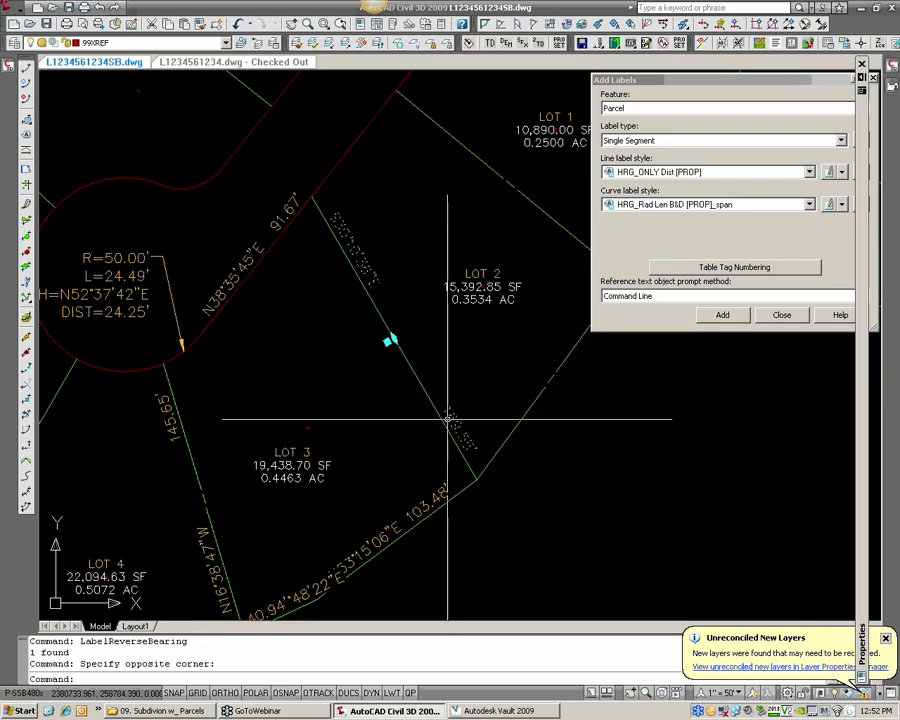
{"action": "right_click", "coordinate": [447, 419]}
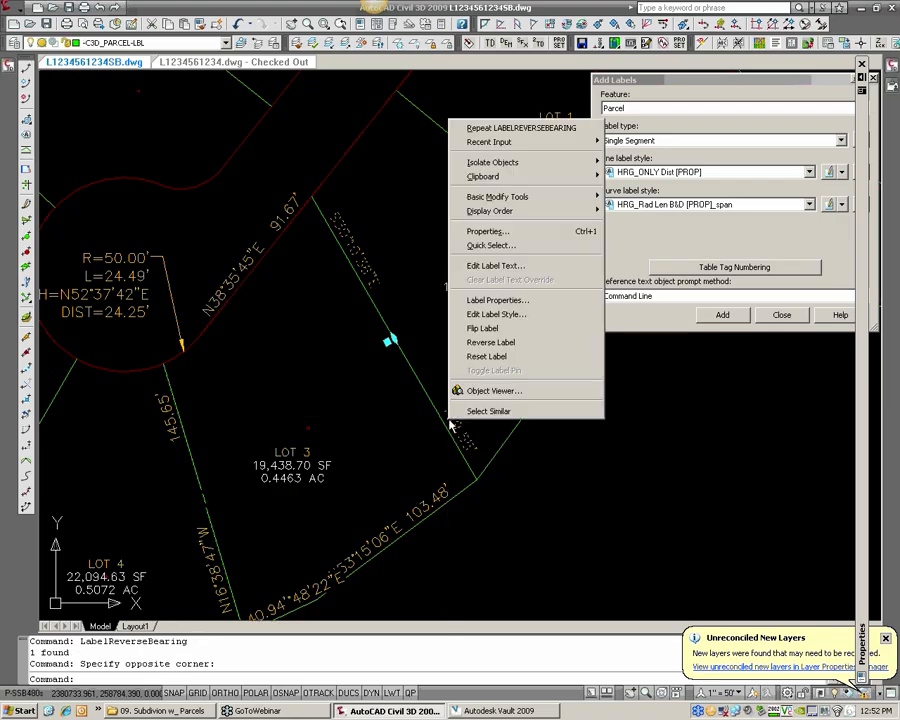
{"action": "left_click", "coordinate": [470, 326]}
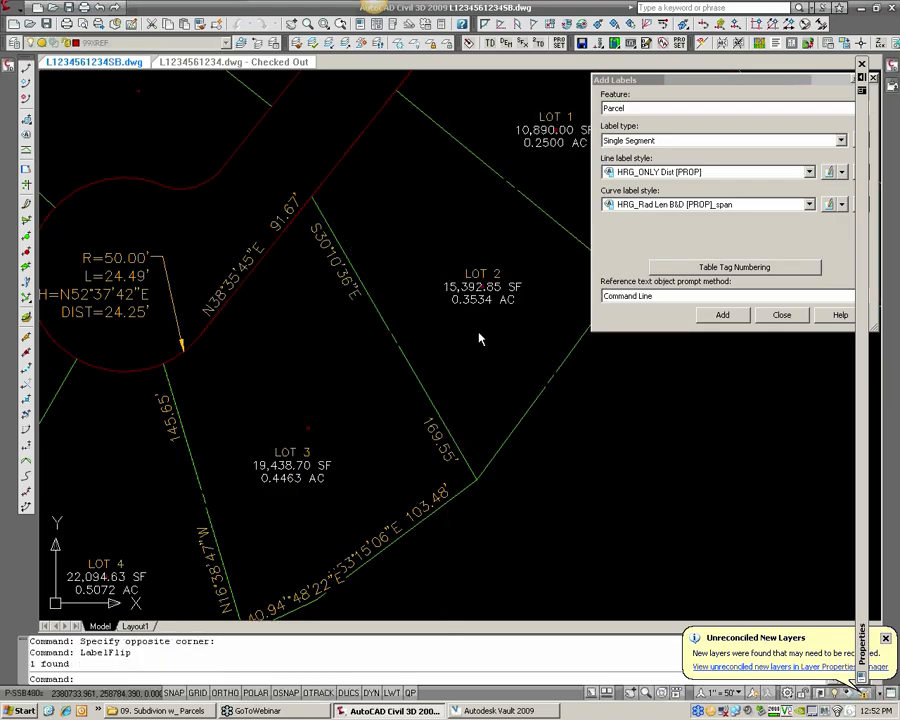
{"action": "left_click", "coordinate": [48, 24]}
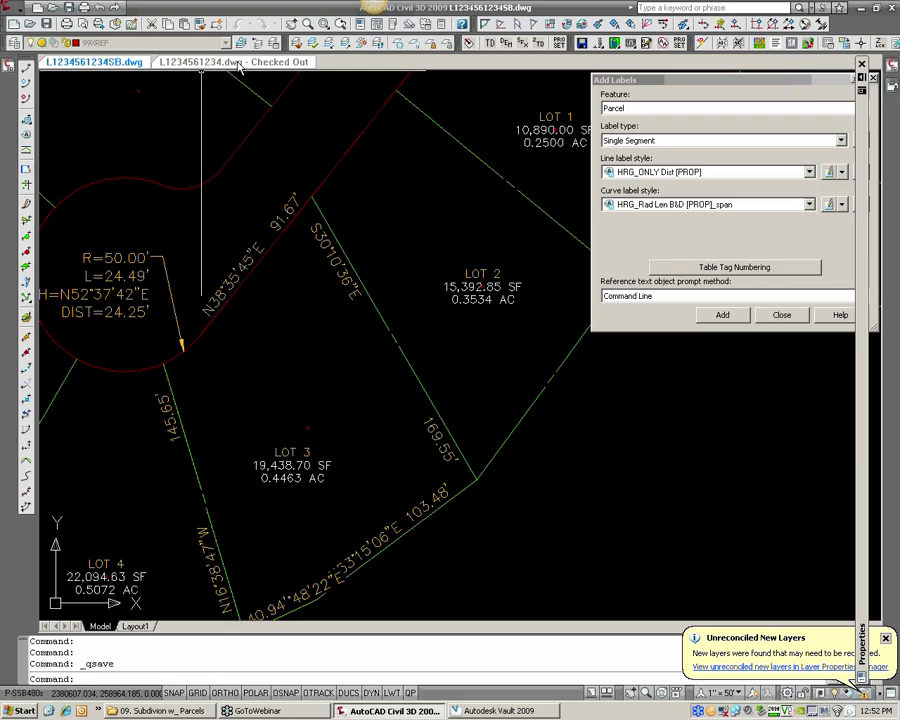
{"action": "left_click", "coordinate": [190, 62]}
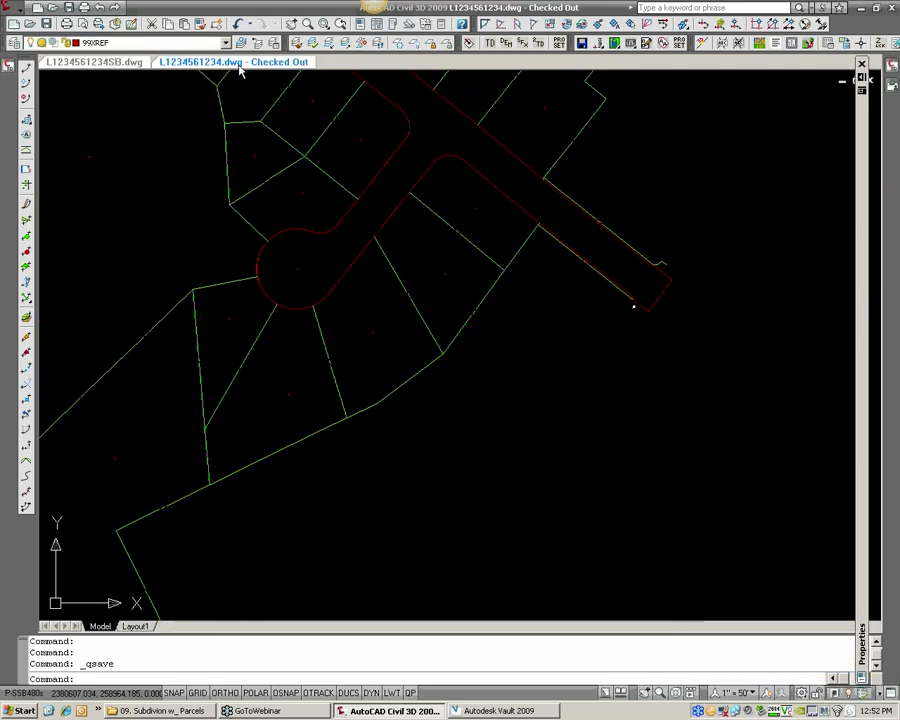
- Stretch the rear end of the lot line between LOT 2 and LOT 3 northeast along the rear boundary and save the drawing
{"action": "left_click", "coordinate": [386, 254]}
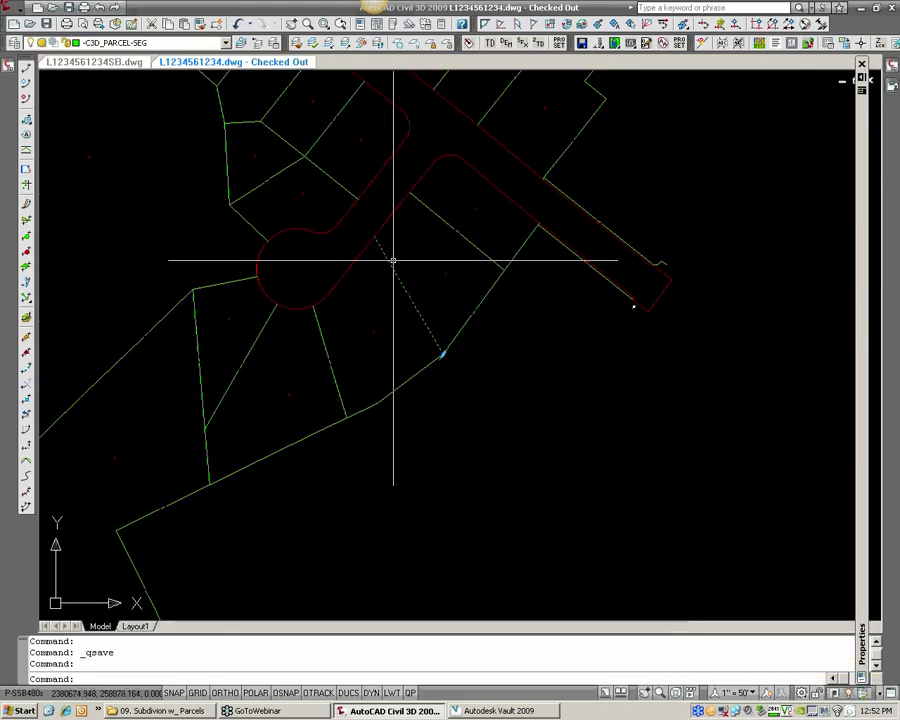
{"action": "left_click", "coordinate": [442, 354]}
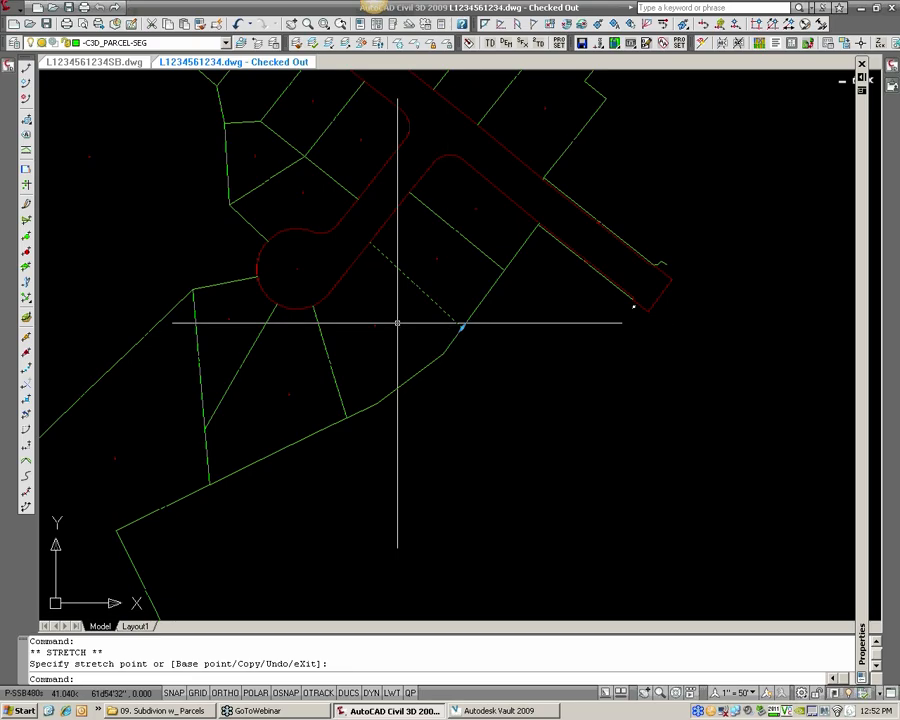
{"action": "left_click", "coordinate": [462, 325]}
{"action": "key", "text": "Escape"}
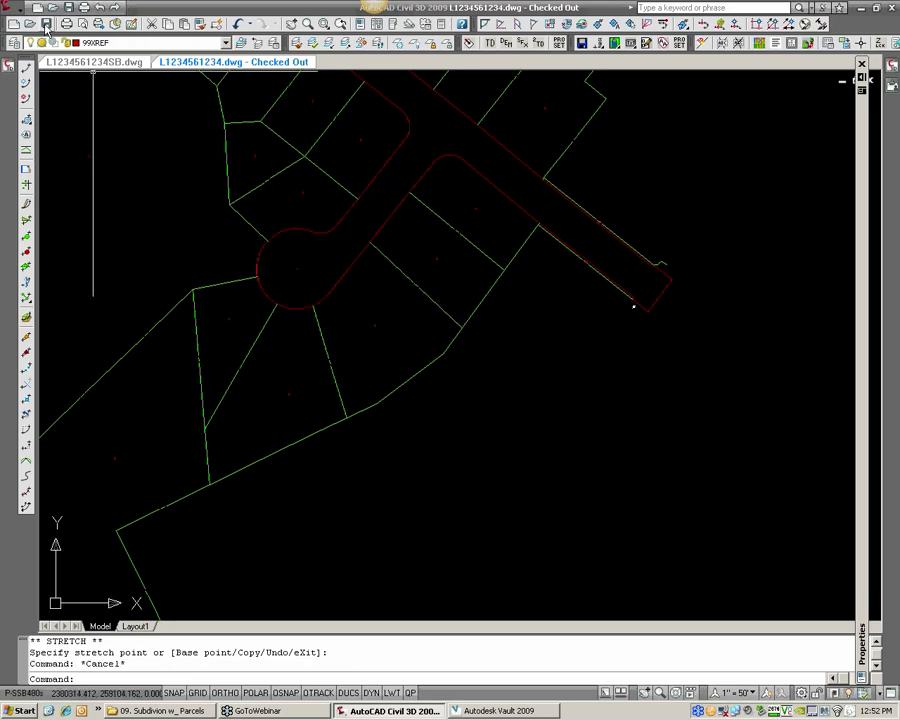
{"action": "left_click", "coordinate": [46, 24]}
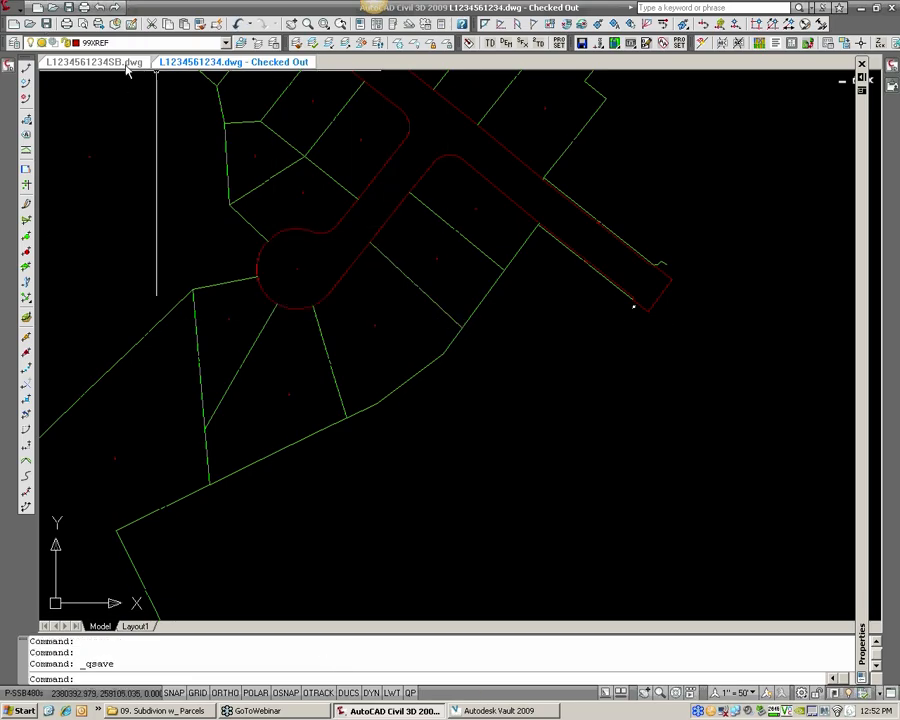
{"action": "left_click", "coordinate": [127, 64]}
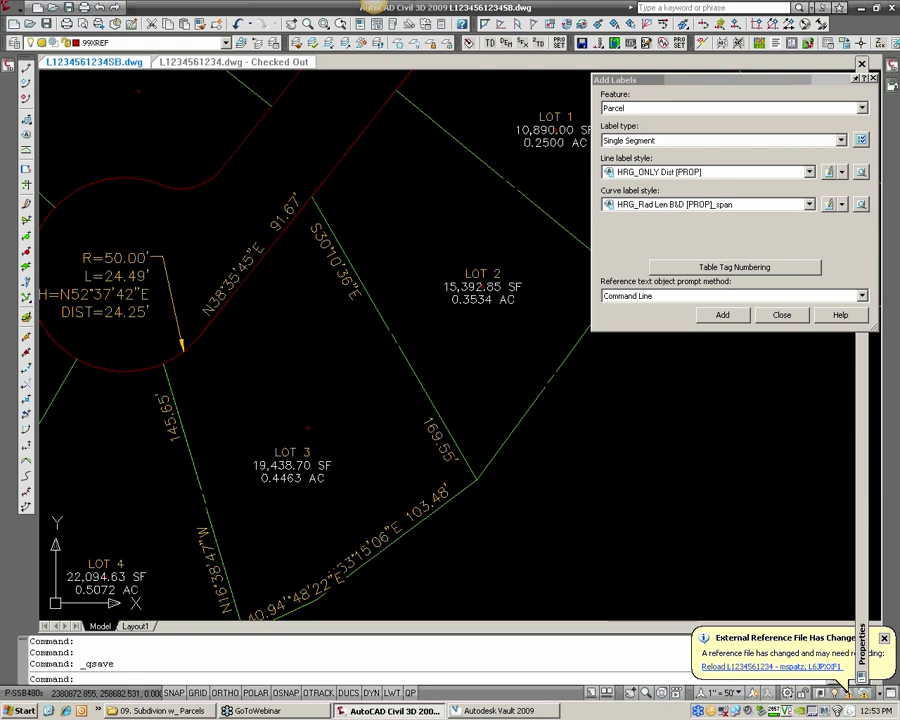
{"action": "left_click", "coordinate": [770, 666]}
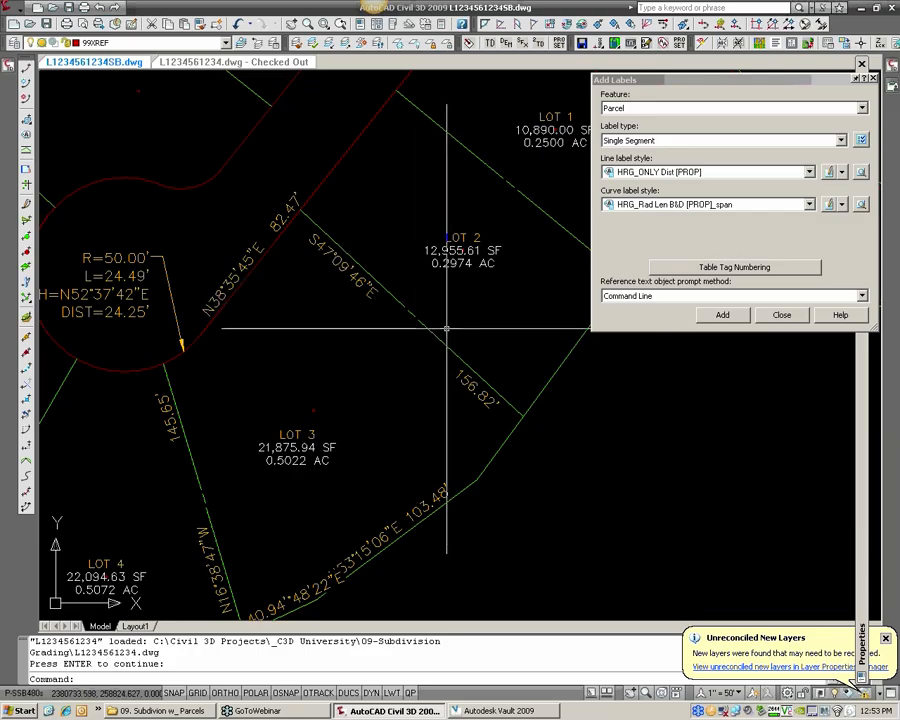
{"action": "middle_click_drag", "start_coordinate": [441, 326], "coordinate": [411, 345]}
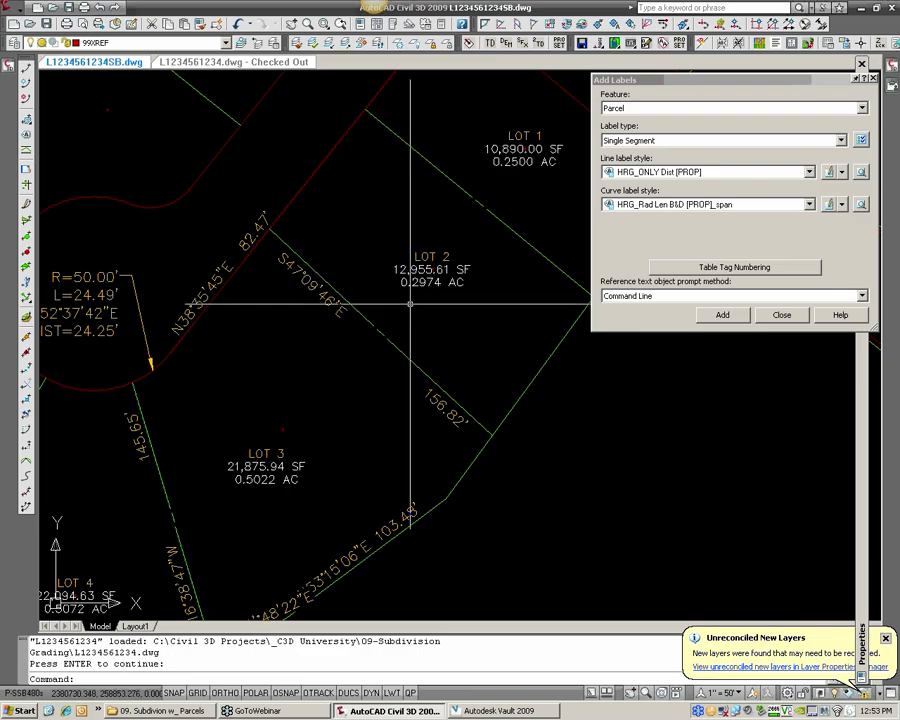
- Set both the line and curve label styles for parcel single-segment labels to HRG_TAG [PROP]
{"action": "key", "text": "Escape"}
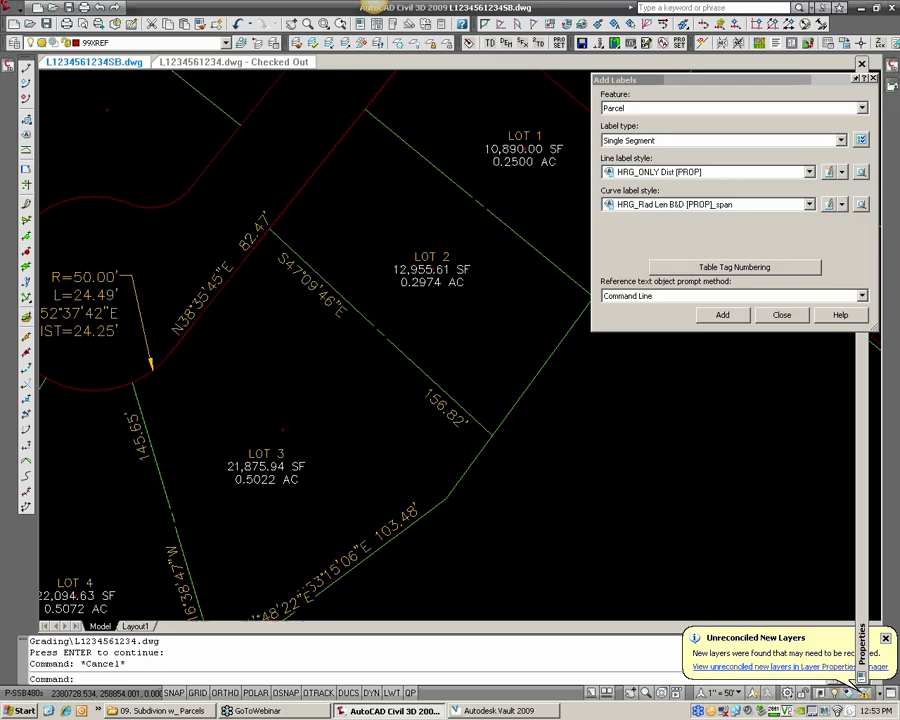
{"action": "scroll", "coordinate": [357, 325], "scroll_direction": "down", "scroll_amount": 2}
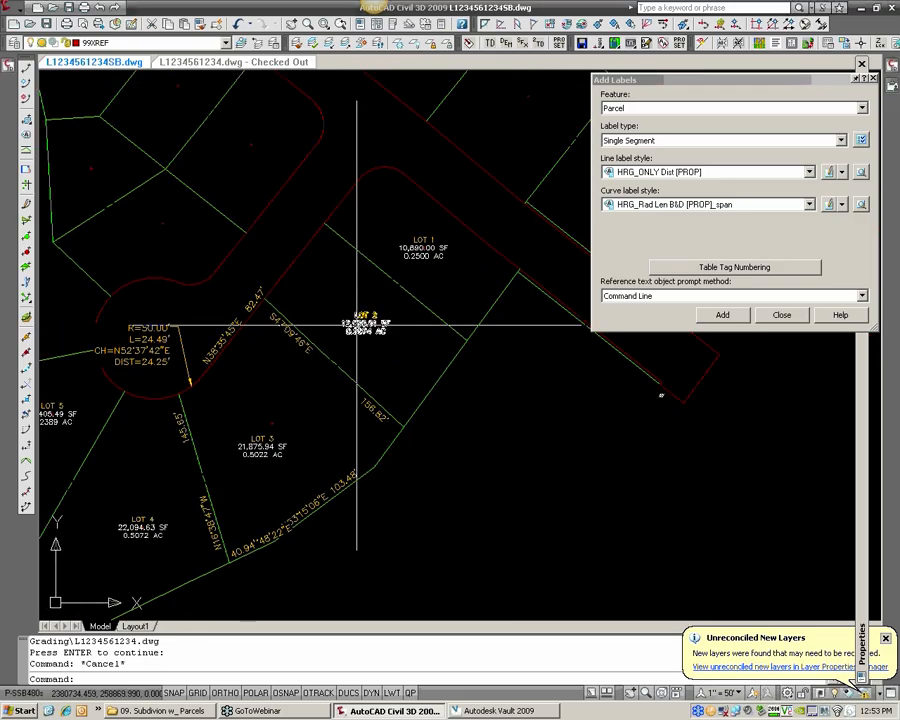
{"action": "middle_click_drag", "start_coordinate": [365, 237], "coordinate": [337, 315]}
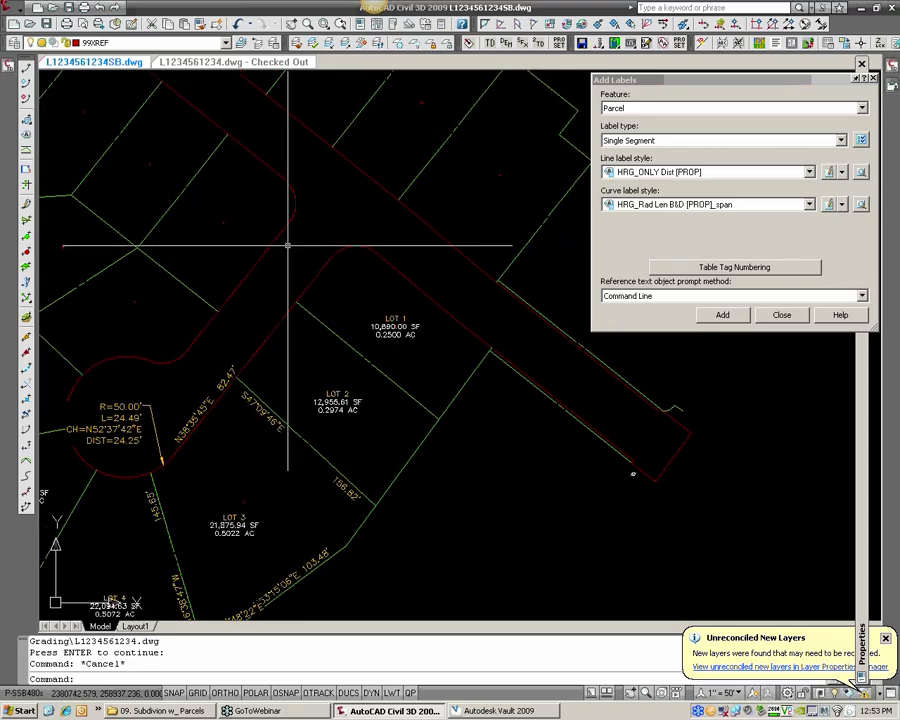
{"action": "mouse_move", "coordinate": [273, 249]}
{"action": "middle_mouse_down"}
{"action": "mouse_move", "coordinate": [305, 301]}
{"action": "mouse_move", "coordinate": [302, 341]}
{"action": "middle_mouse_up"}
{"action": "scroll", "coordinate": [315, 245], "scroll_direction": "up", "scroll_amount": 2}
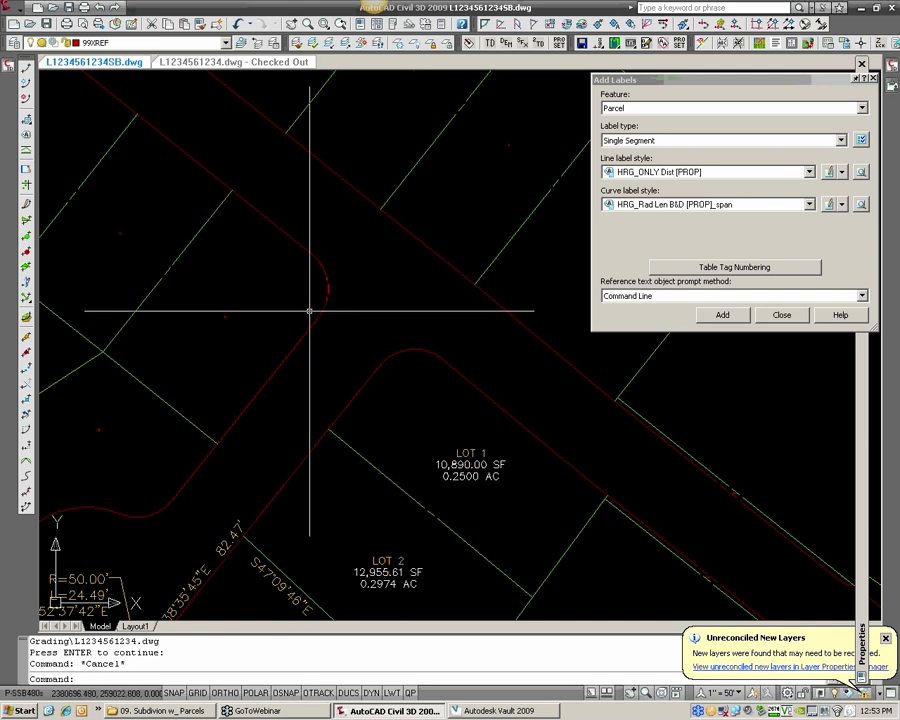
{"action": "scroll", "coordinate": [296, 238], "scroll_direction": "up", "scroll_amount": 2}
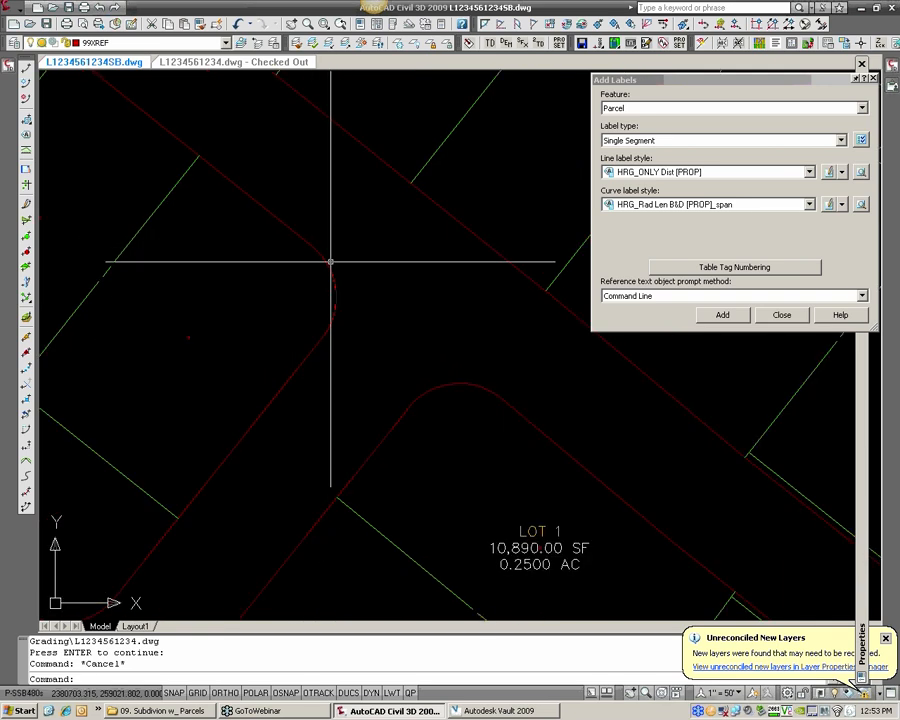
{"action": "middle_click_drag", "start_coordinate": [287, 317], "coordinate": [338, 308]}
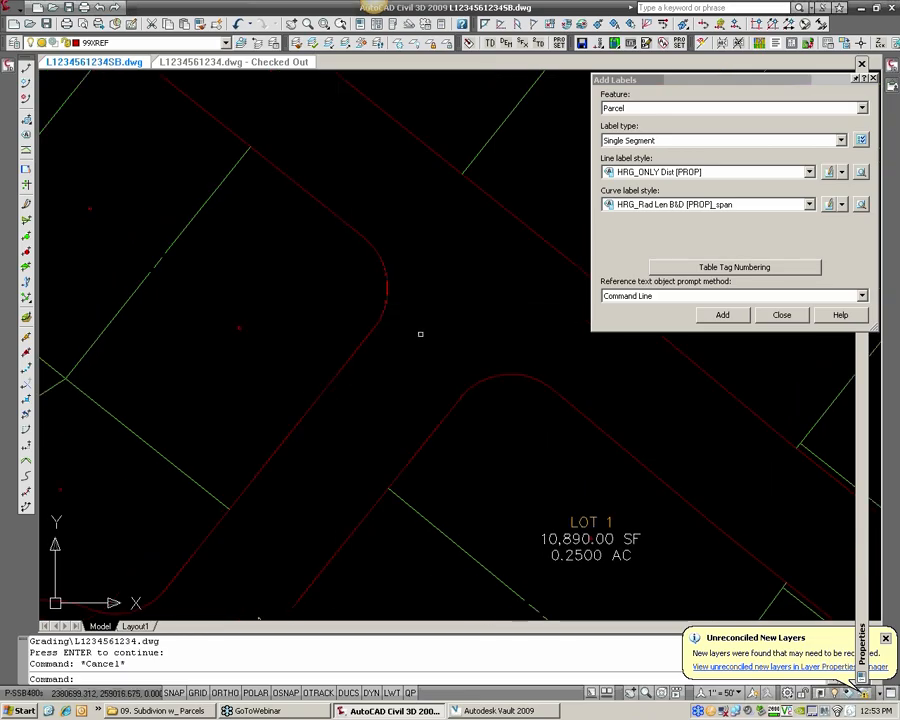
{"action": "left_click", "coordinate": [661, 172]}
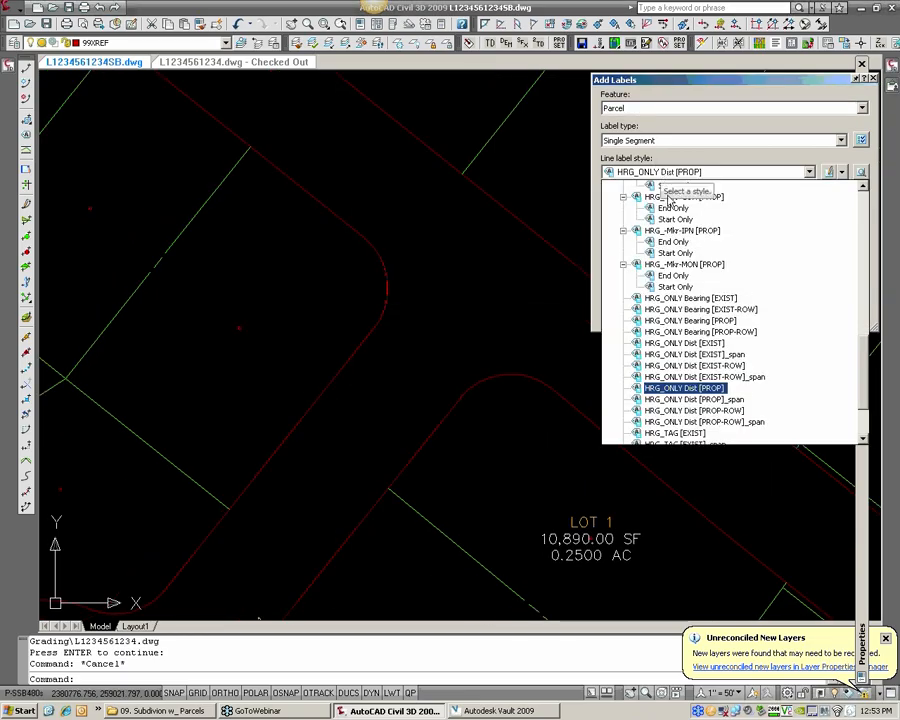
{"action": "scroll", "coordinate": [683, 265], "scroll_direction": "down", "scroll_amount": 2}
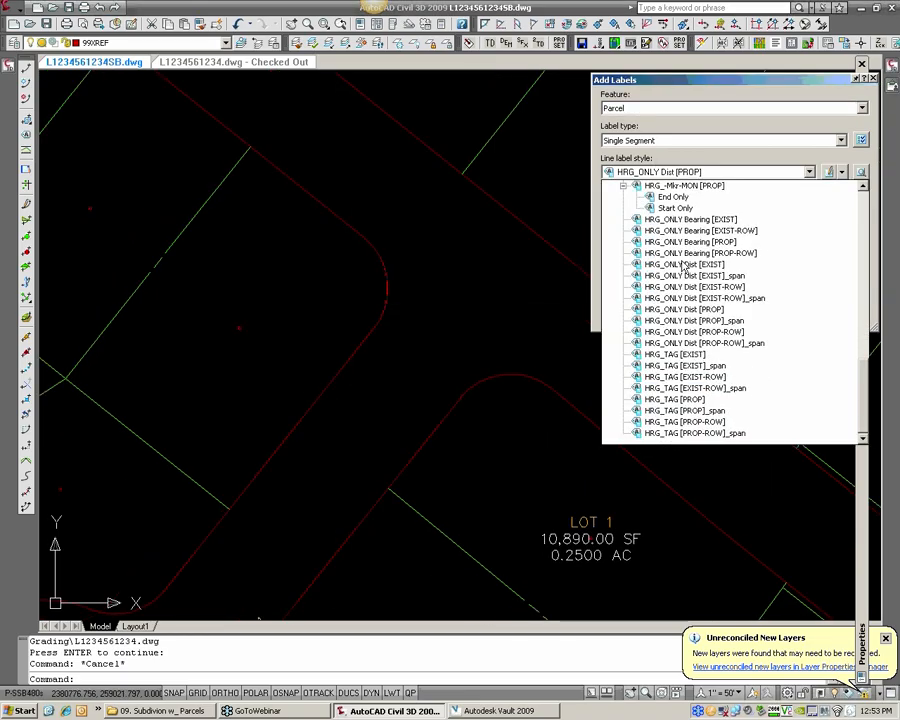
{"action": "left_click", "coordinate": [675, 399]}
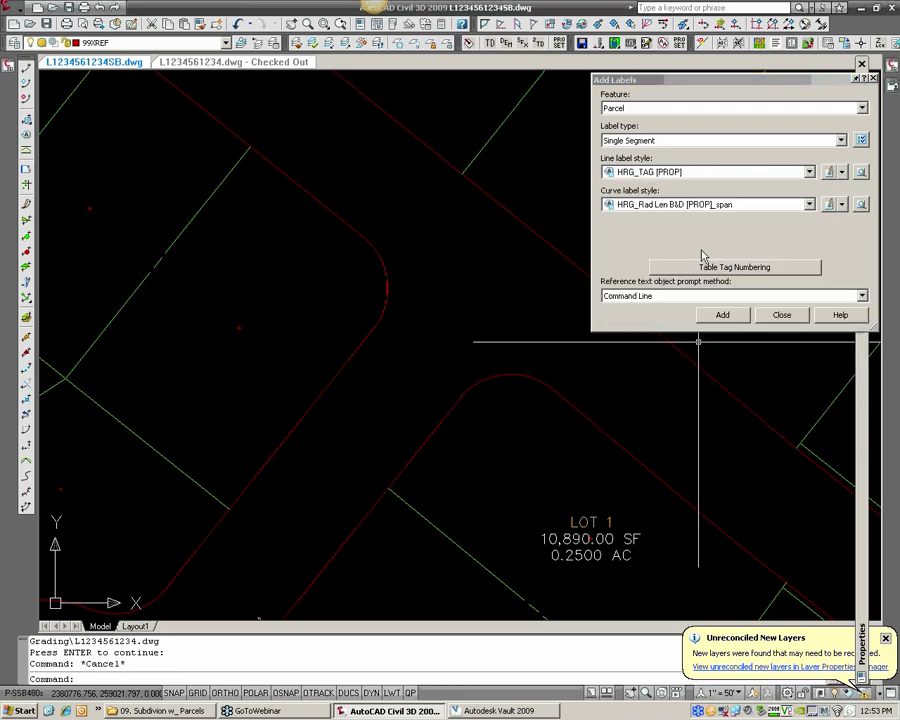
{"action": "left_click", "coordinate": [698, 206]}
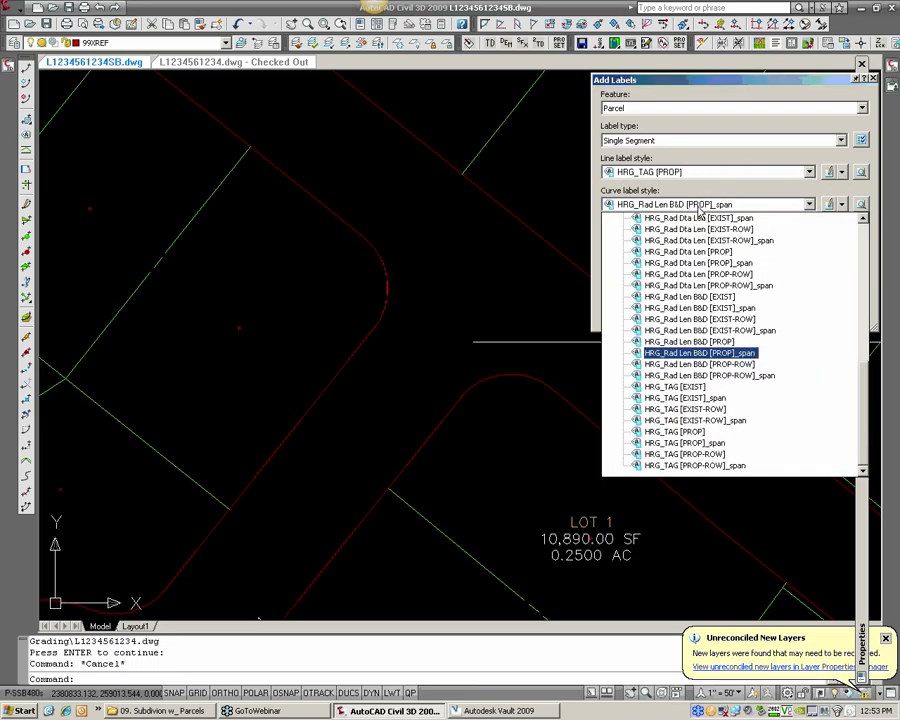
{"action": "left_click", "coordinate": [701, 435]}
{"action": "left_click", "coordinate": [736, 316]}
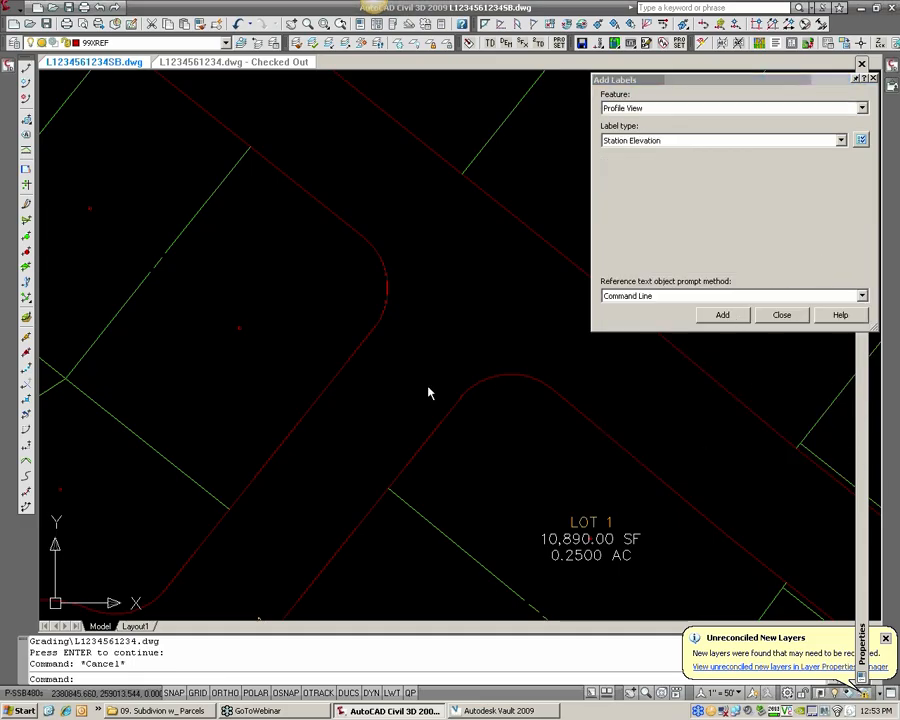
{"action": "left_click", "coordinate": [300, 419]}
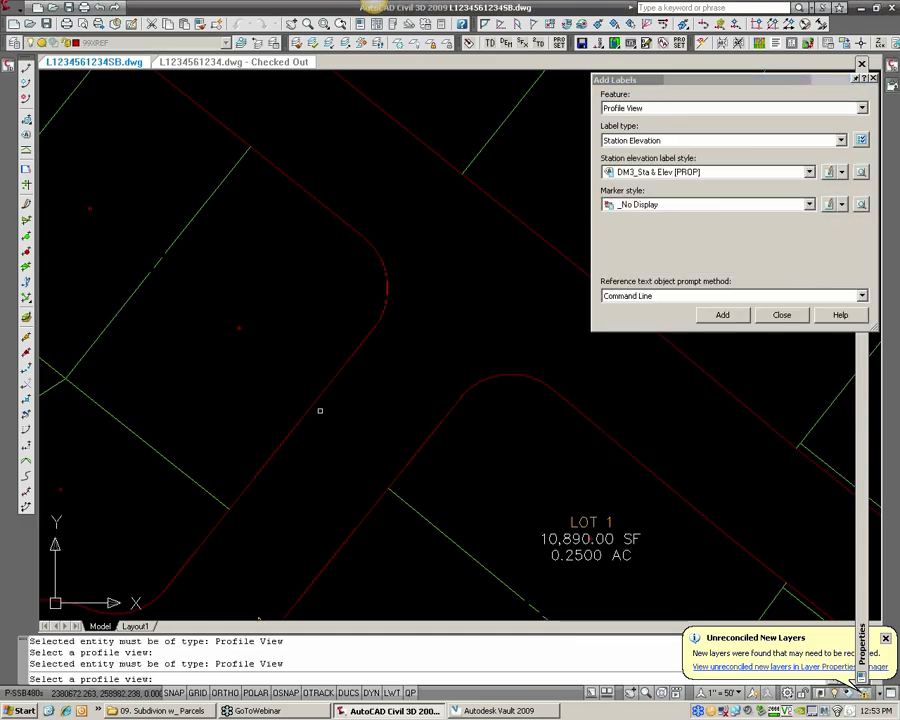
{"action": "left_click", "coordinate": [652, 142]}
{"action": "left_click", "coordinate": [645, 108]}
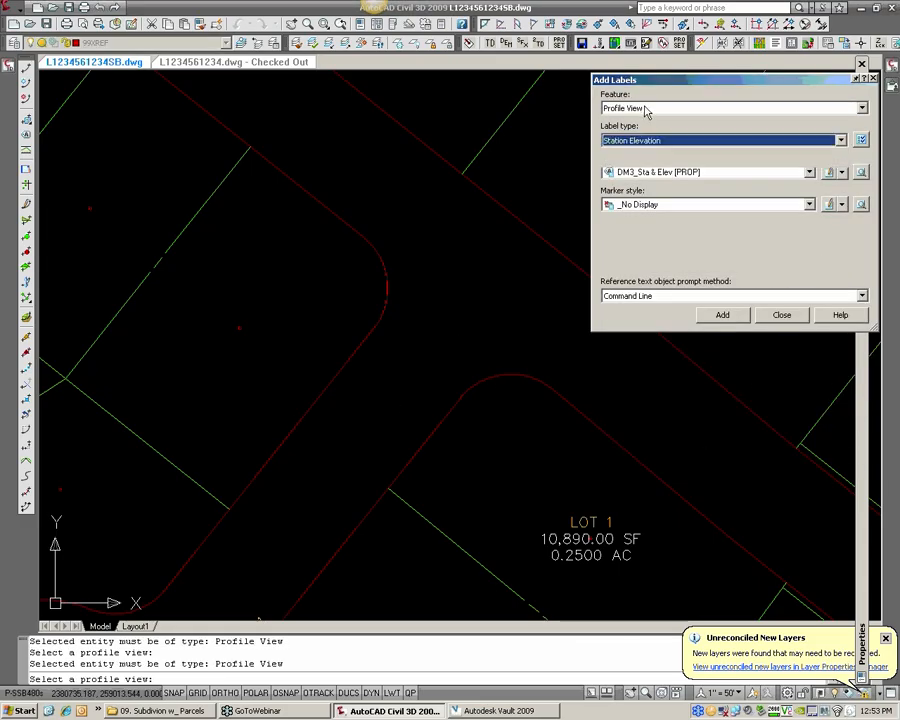
{"action": "left_click", "coordinate": [645, 108]}
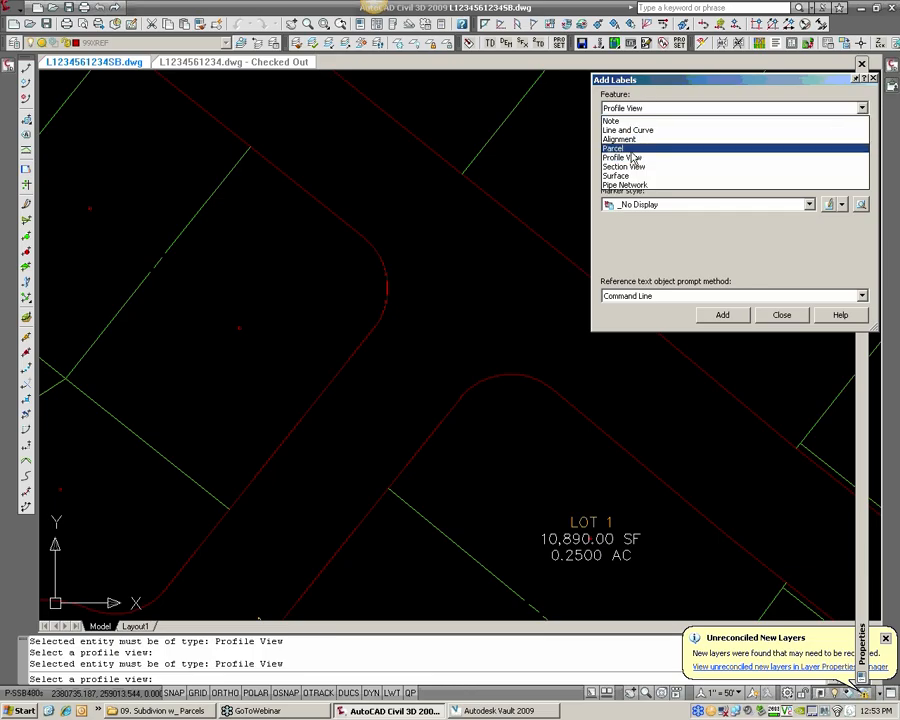
{"action": "left_click", "coordinate": [630, 148]}
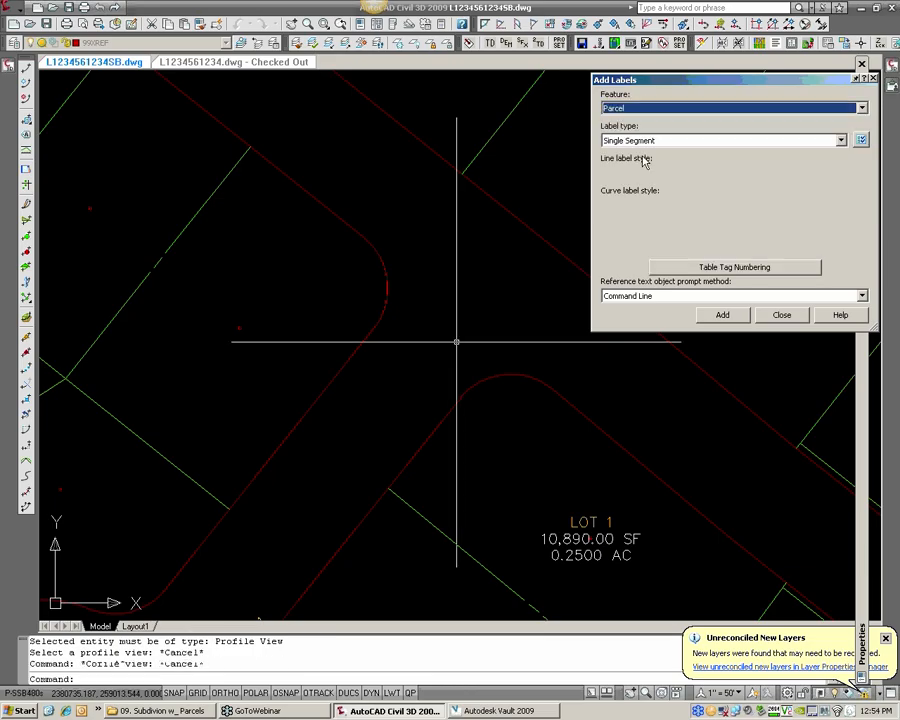
- Add single-segment parcel tags to the two street frontage lines and the corner curve of the lot across the street from LOT 1
{"action": "left_click", "coordinate": [724, 316]}
{"action": "left_click", "coordinate": [315, 400]}
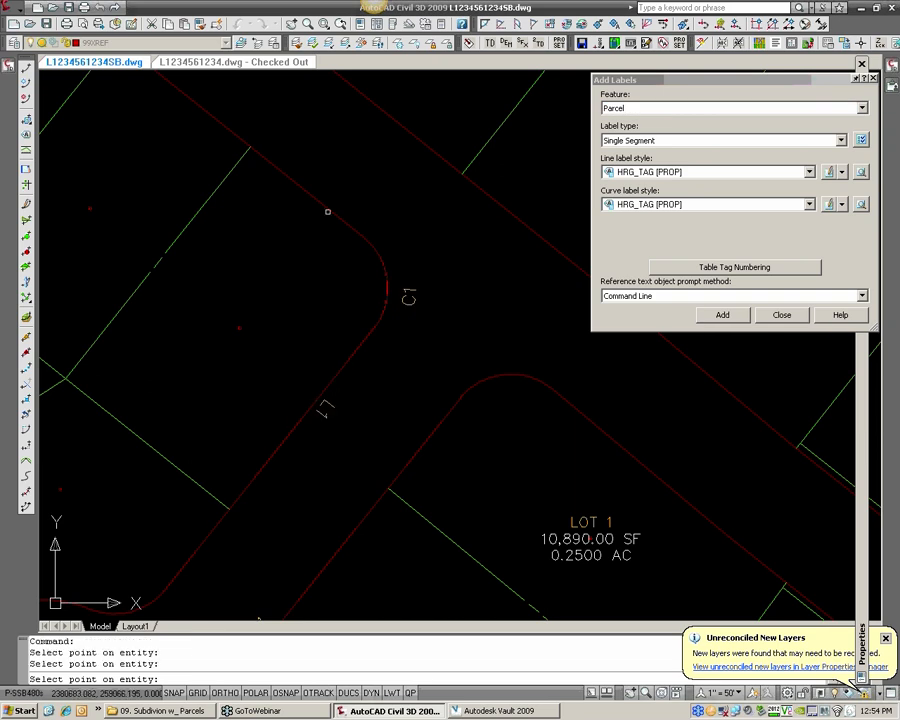
{"action": "key", "text": "Return"}
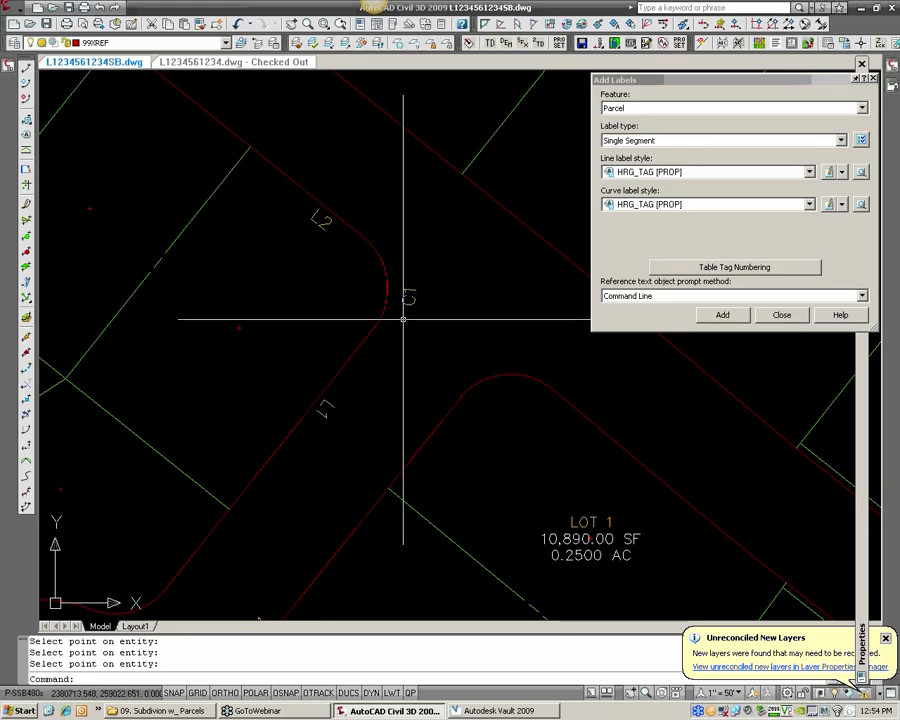
- Flip the C1 curve tag to the inside of the corner lot and reverse the label
{"action": "left_click", "coordinate": [418, 290]}
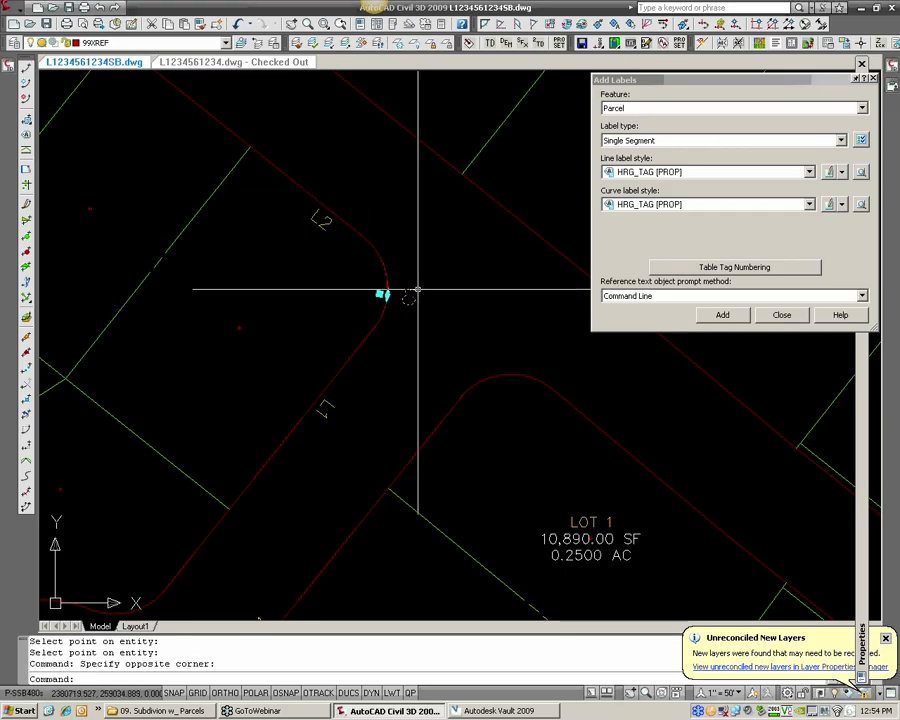
{"action": "right_click", "coordinate": [418, 290]}
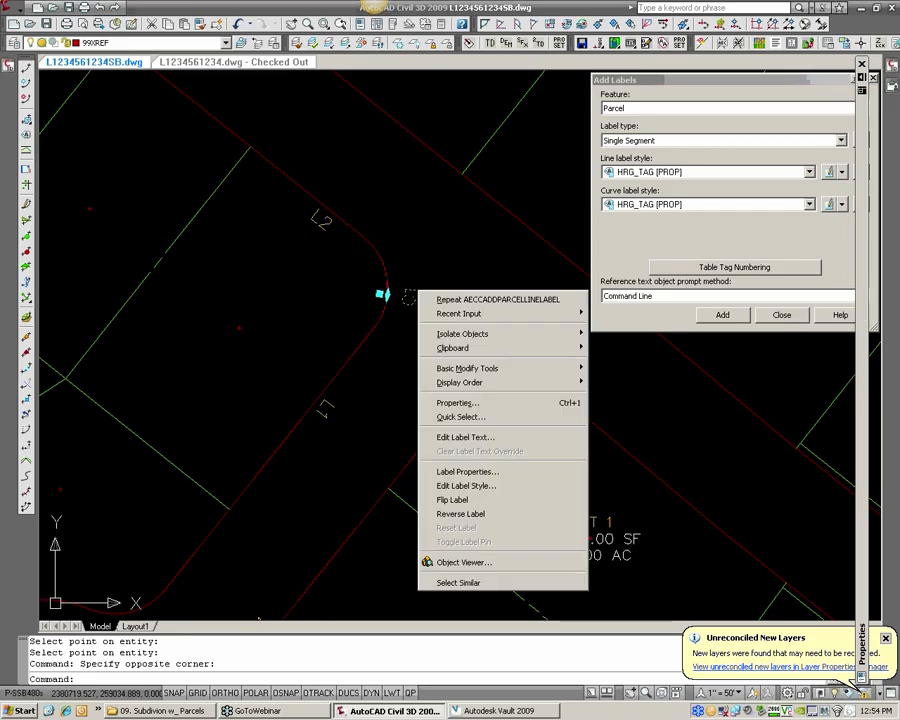
{"action": "left_click", "coordinate": [450, 500]}
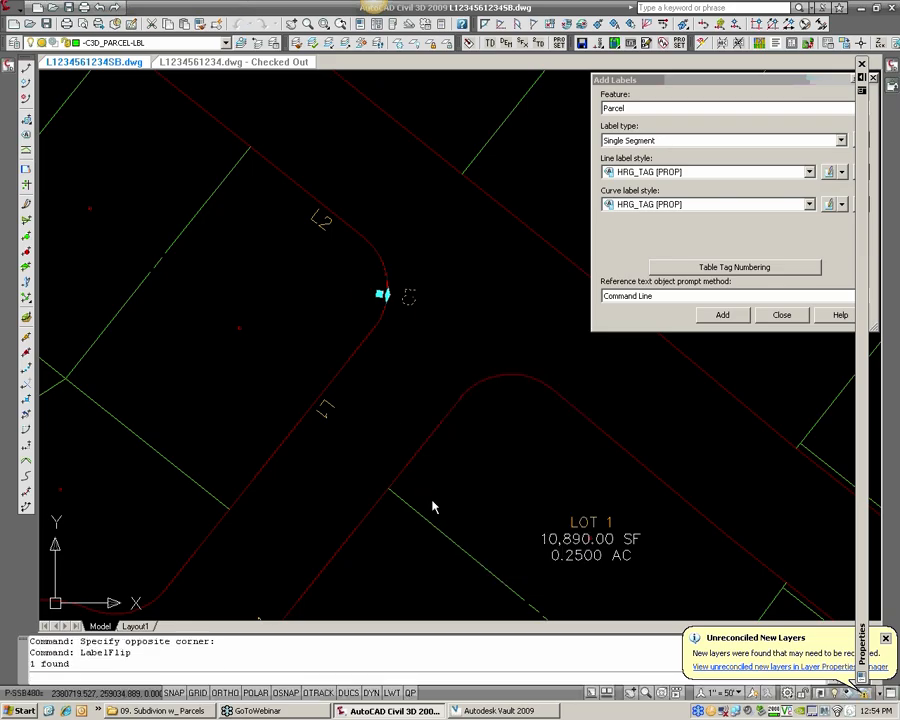
{"action": "right_click", "coordinate": [371, 296]}
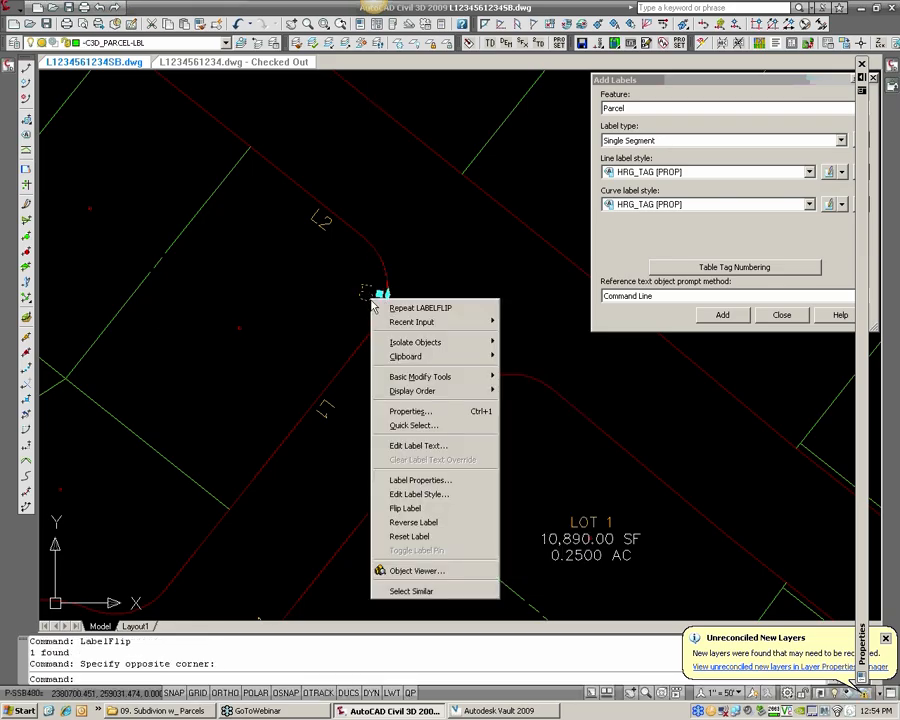
{"action": "left_click", "coordinate": [402, 522]}
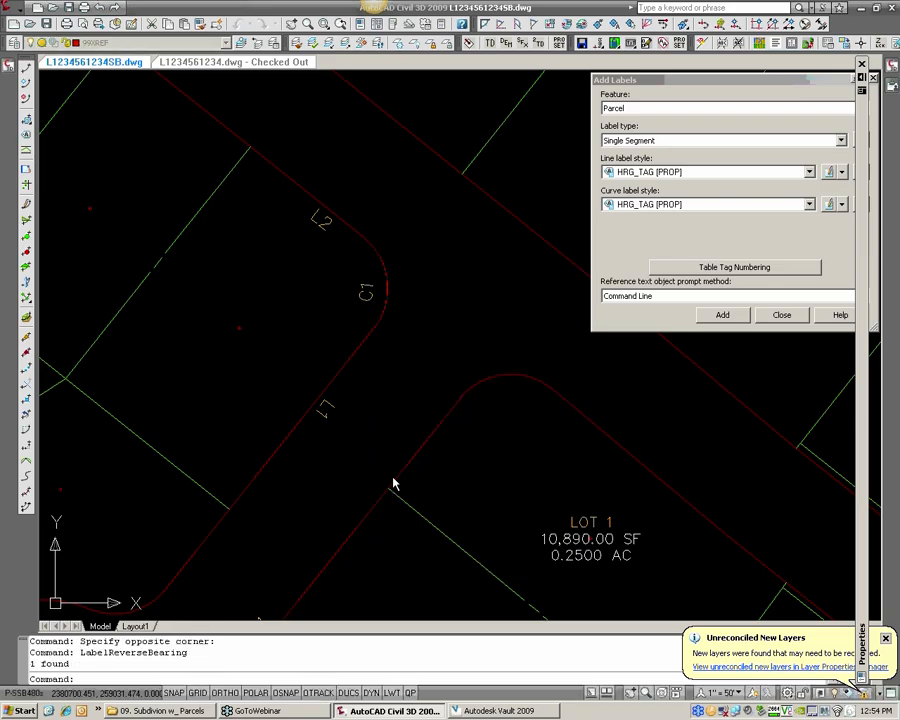
{"action": "left_click", "coordinate": [366, 292]}
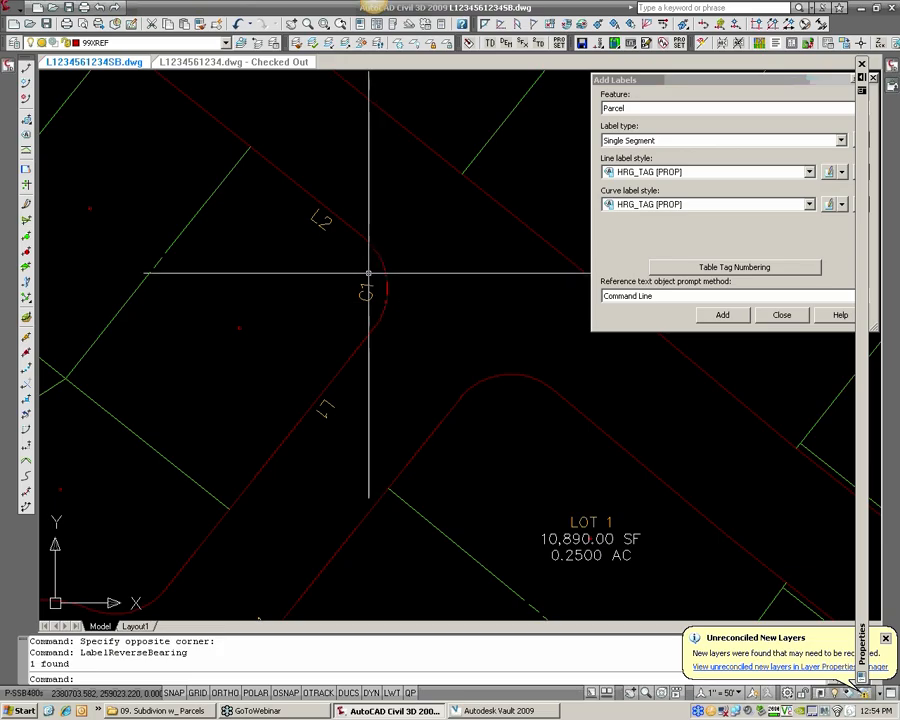
- Create a dynamic parcel line table in HRG_Bearing & Dist style for the HRG_TAG [PROP] line tags and place it in the empty area northeast of LOT 1
{"action": "scroll", "coordinate": [354, 263], "scroll_direction": "down", "scroll_amount": 2}
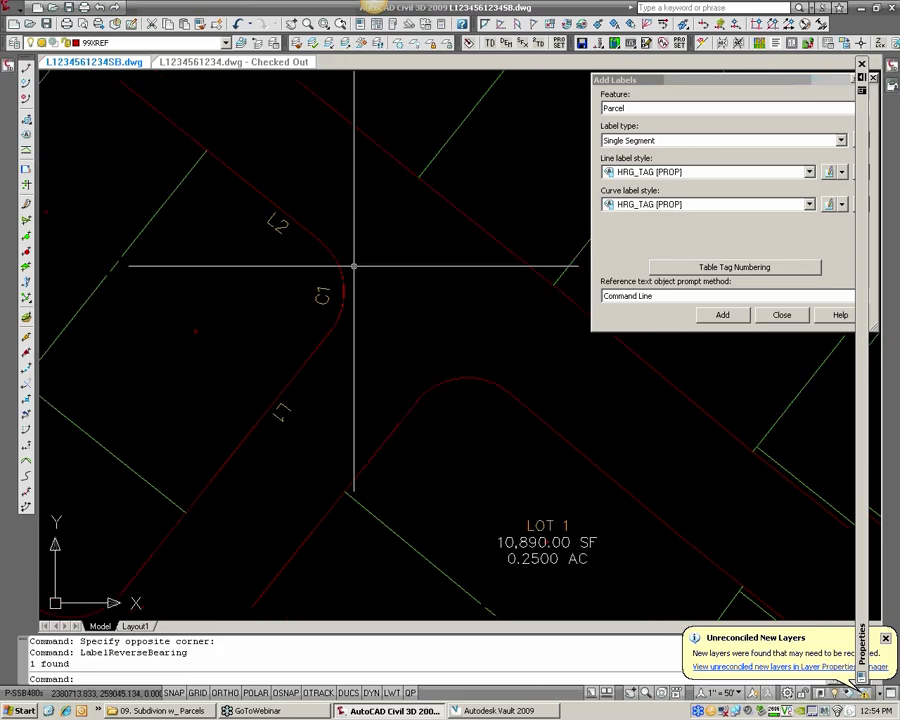
{"action": "mouse_move", "coordinate": [312, 301]}
{"action": "middle_mouse_down"}
{"action": "mouse_move", "coordinate": [224, 355]}
{"action": "mouse_move", "coordinate": [70, 267]}
{"action": "middle_mouse_up"}
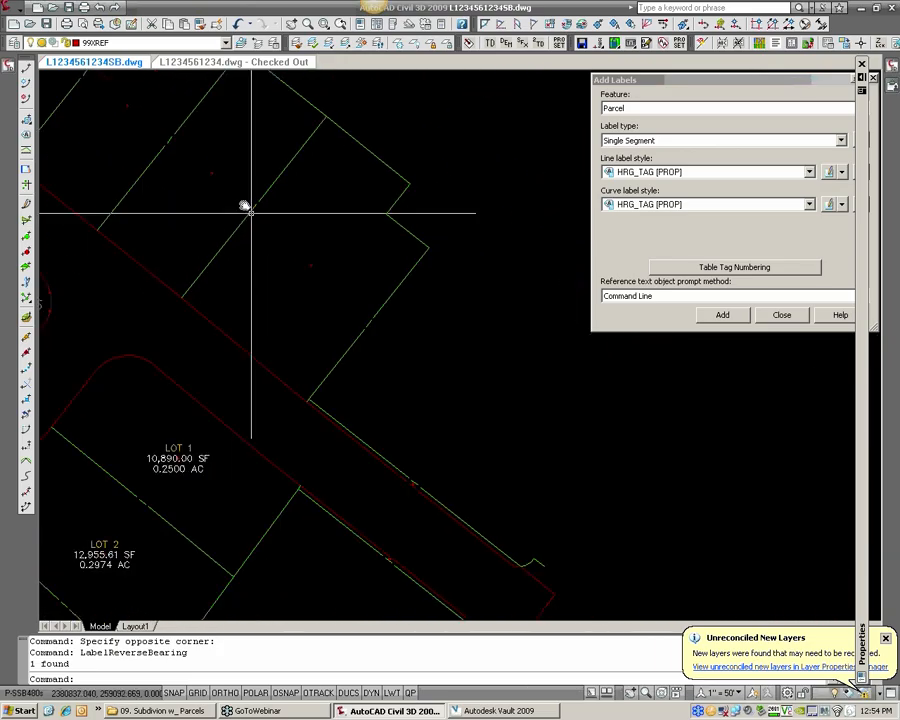
{"action": "middle_click_drag", "start_coordinate": [251, 213], "coordinate": [157, 147]}
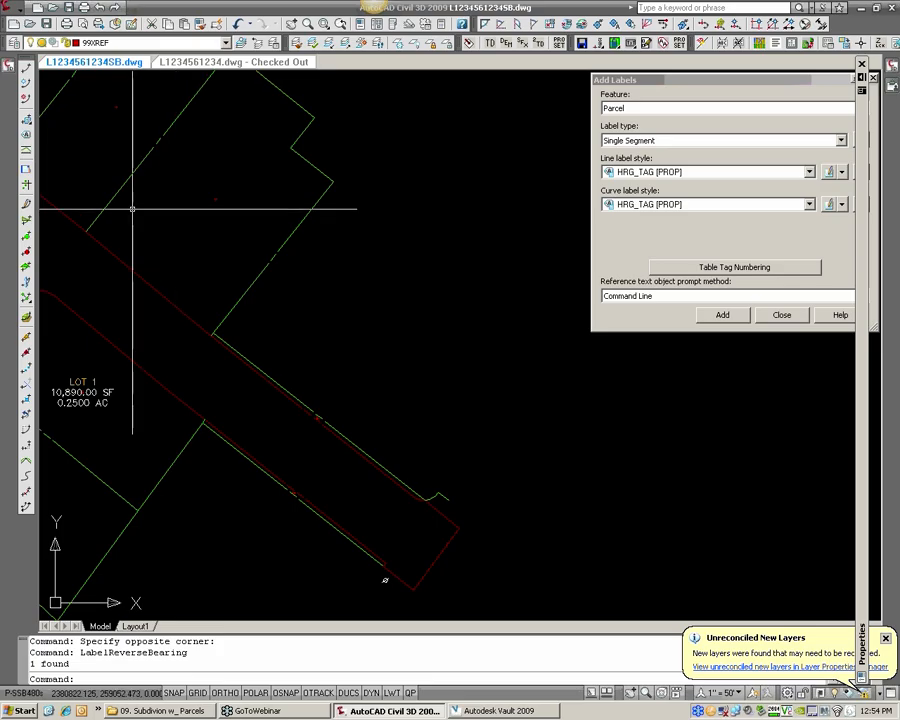
{"action": "middle_click_drag", "start_coordinate": [133, 207], "coordinate": [258, 224]}
{"action": "middle_click_drag", "start_coordinate": [232, 96], "coordinate": [150, 87]}
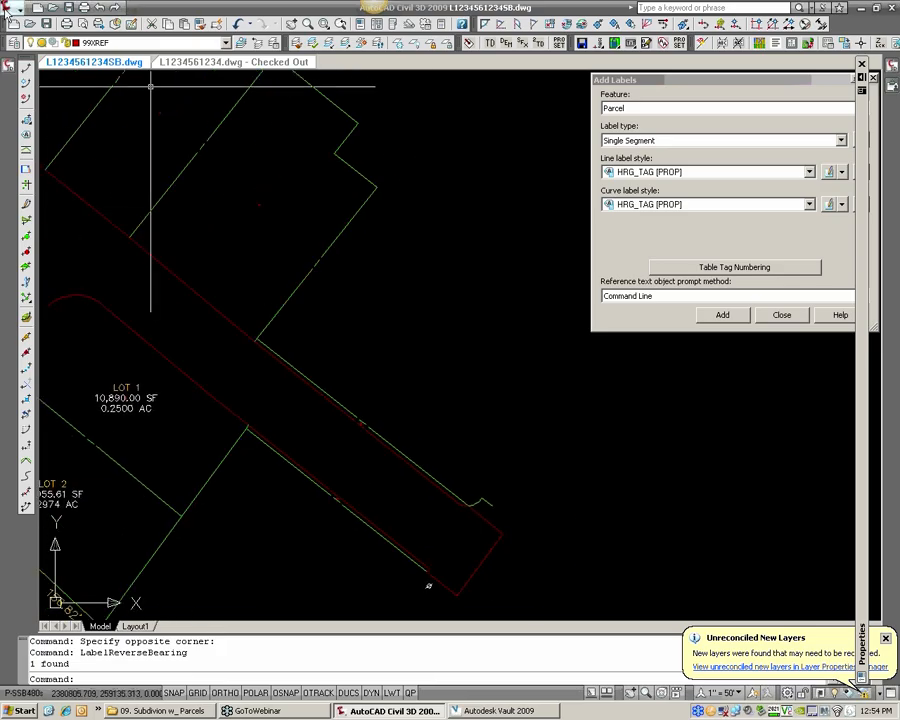
{"action": "left_click", "coordinate": [7, 9]}
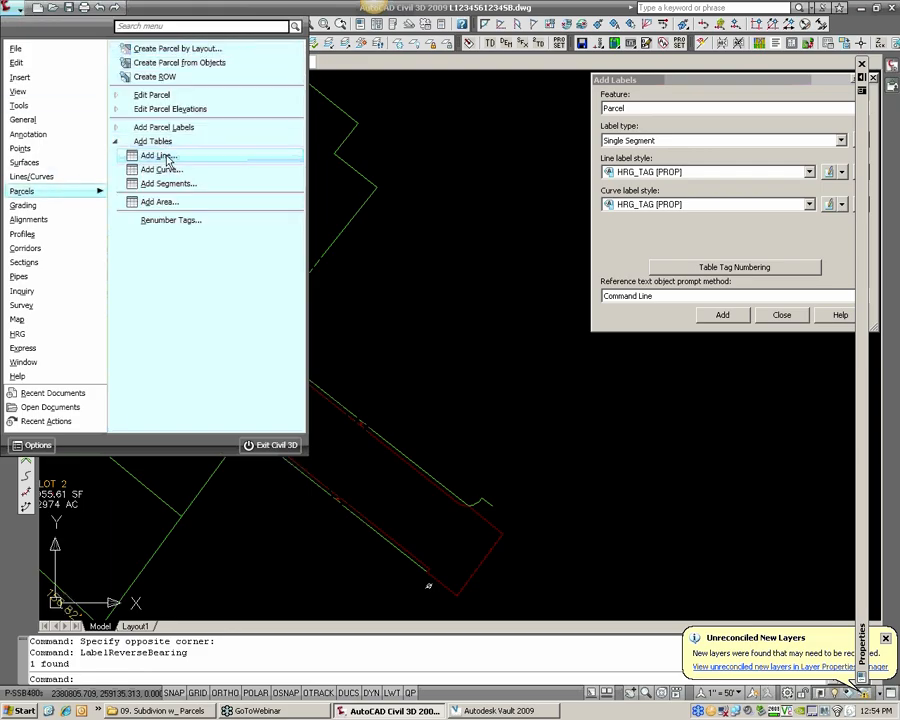
{"action": "left_click", "coordinate": [160, 156]}
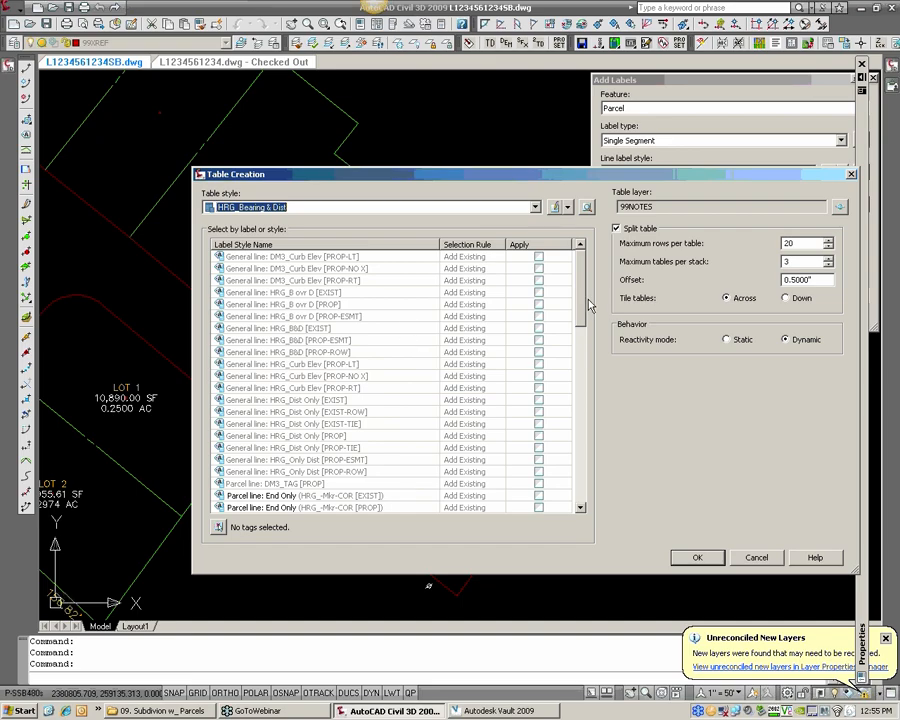
{"action": "left_click_drag", "start_coordinate": [582, 305], "coordinate": [577, 493]}
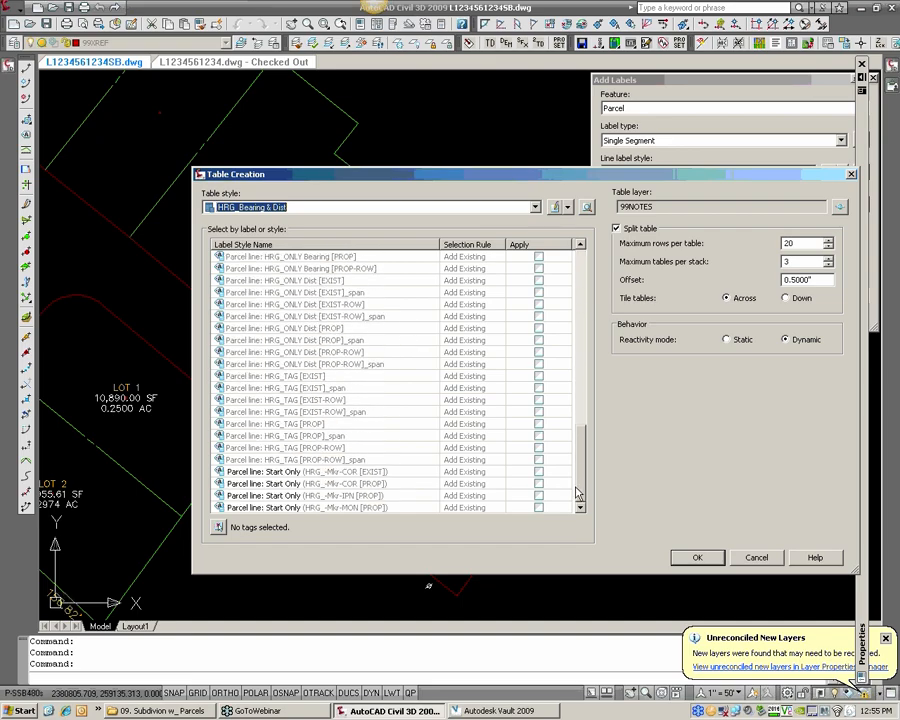
{"action": "left_click", "coordinate": [228, 426]}
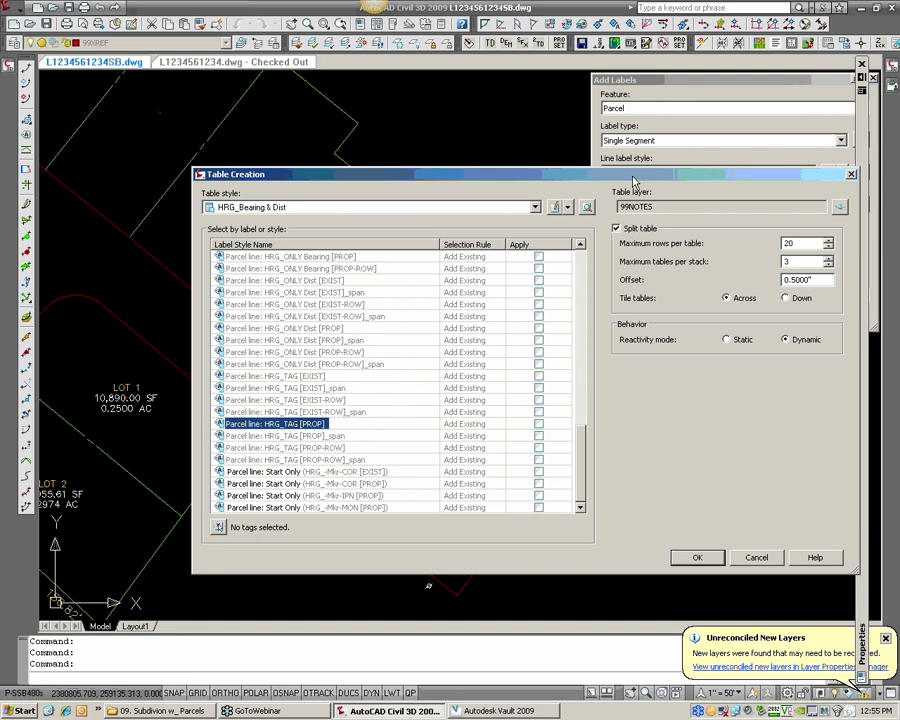
{"action": "left_click_drag", "start_coordinate": [632, 181], "coordinate": [618, 243]}
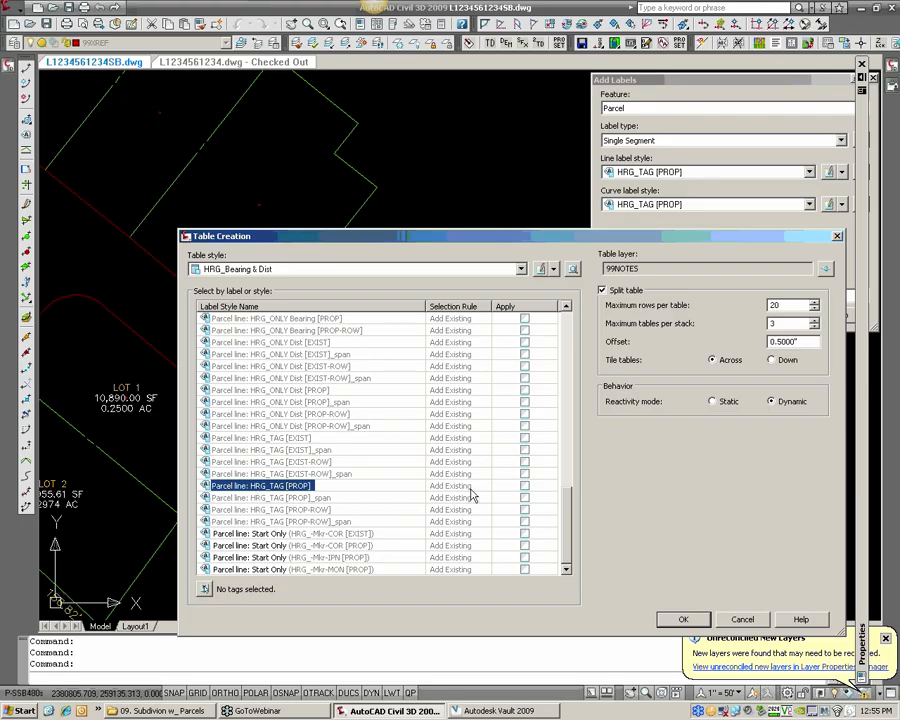
{"action": "left_click", "coordinate": [683, 620]}
{"action": "left_click", "coordinate": [368, 268]}
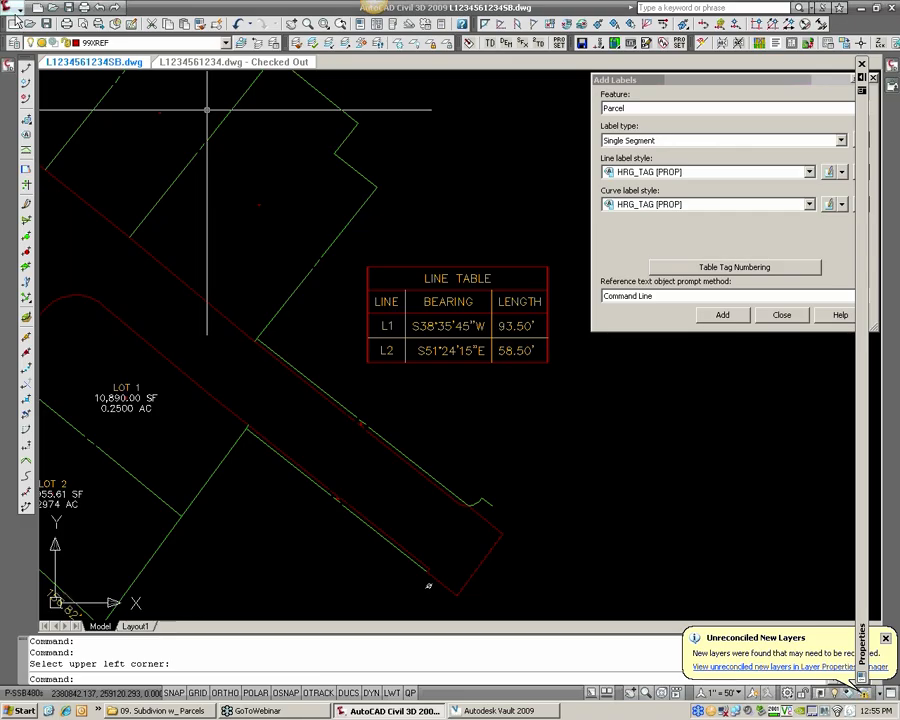
- Create a dynamic parcel curve table in HRG_Rad Len B&D style for the HRG_TAG [PROP] curve tags and place it just north of the corner lot
{"action": "left_click", "coordinate": [144, 144]}
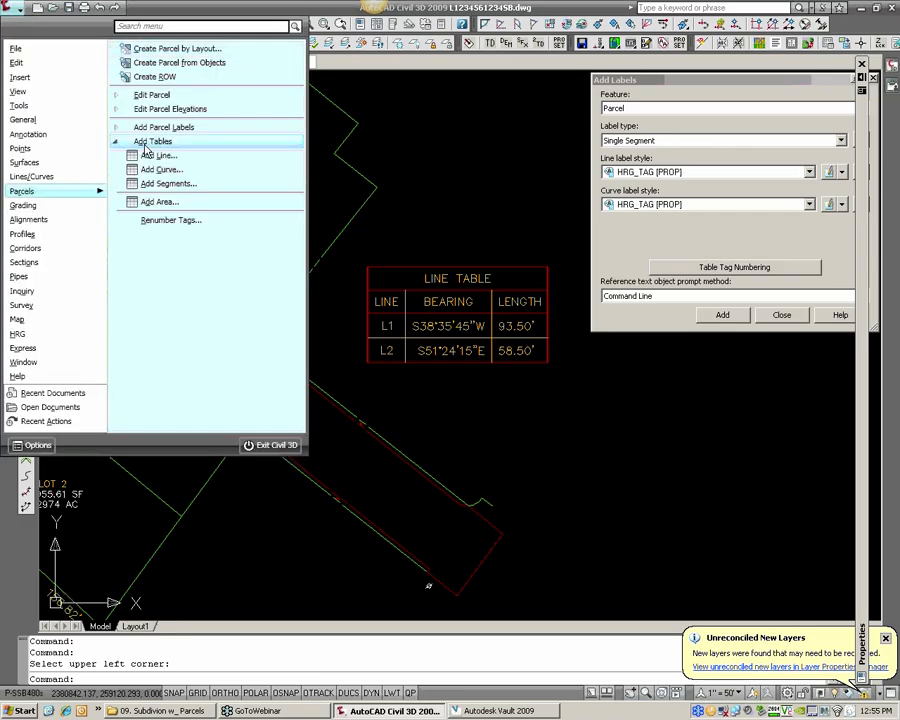
{"action": "left_click", "coordinate": [158, 170]}
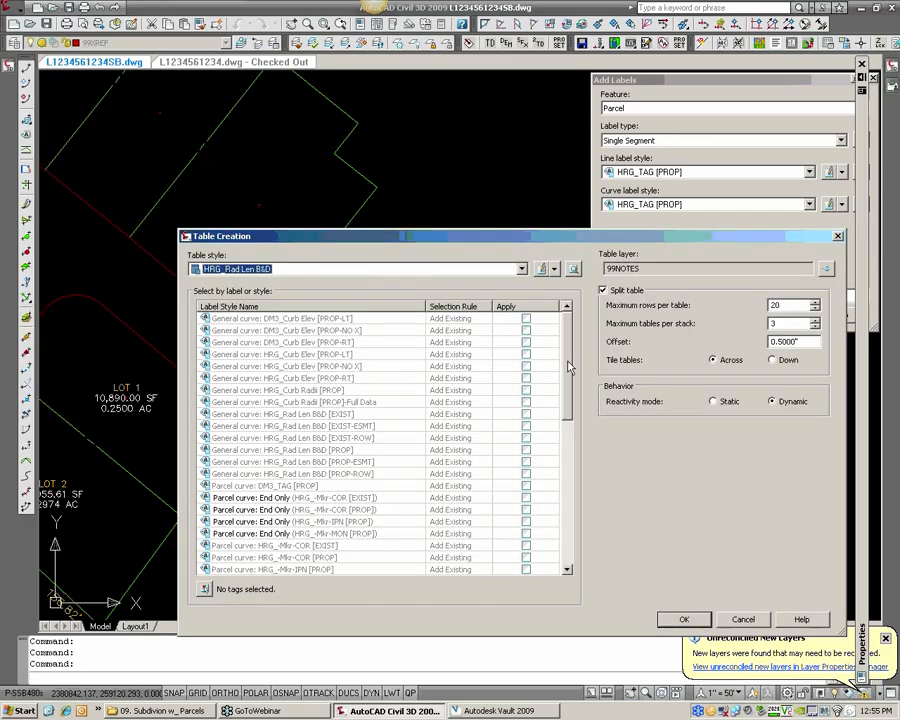
{"action": "left_click_drag", "start_coordinate": [570, 362], "coordinate": [566, 523]}
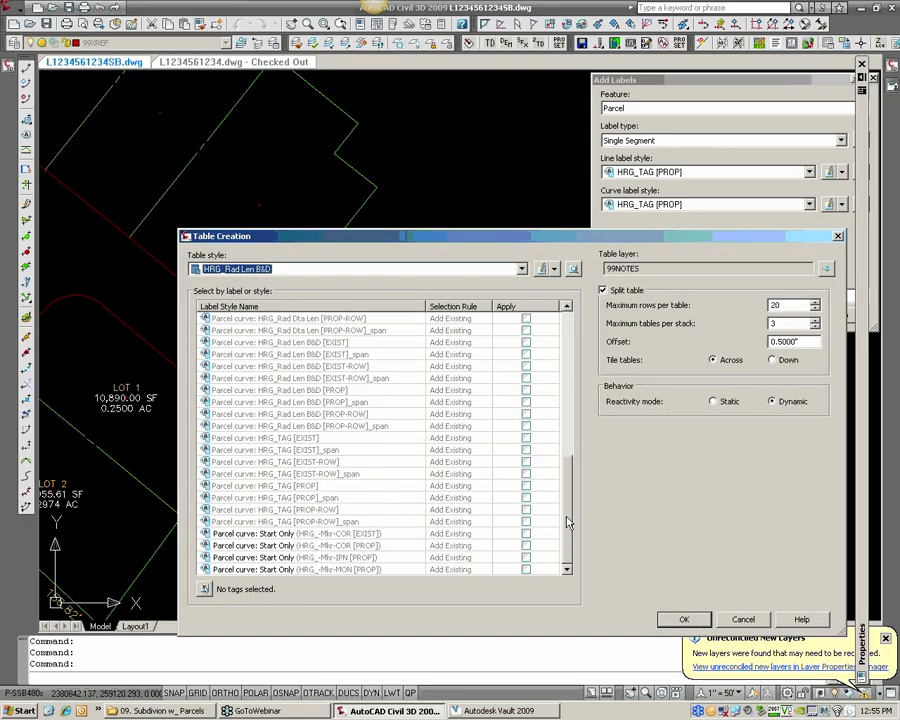
{"action": "left_click", "coordinate": [293, 486]}
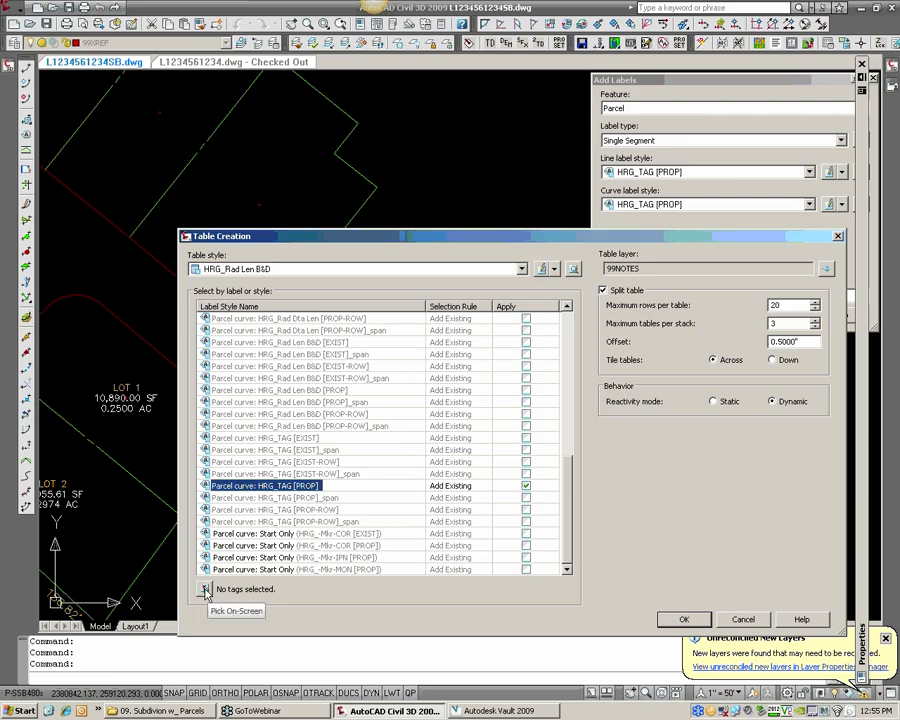
{"action": "left_click", "coordinate": [676, 619]}
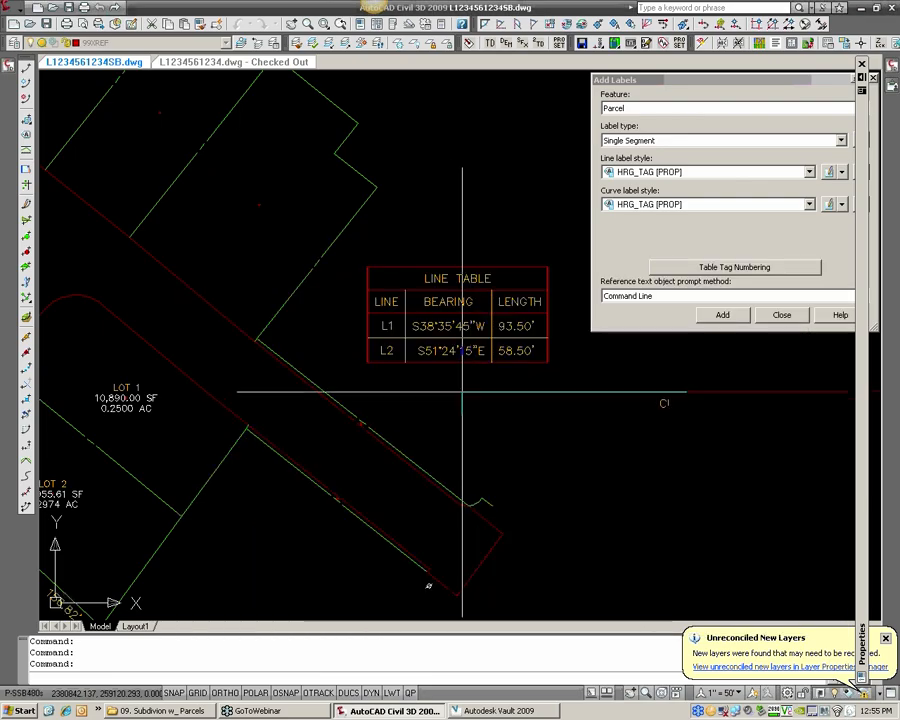
{"action": "scroll", "coordinate": [350, 358], "scroll_direction": "down", "scroll_amount": 3}
{"action": "scroll", "coordinate": [240, 300], "scroll_direction": "up", "scroll_amount": 3}
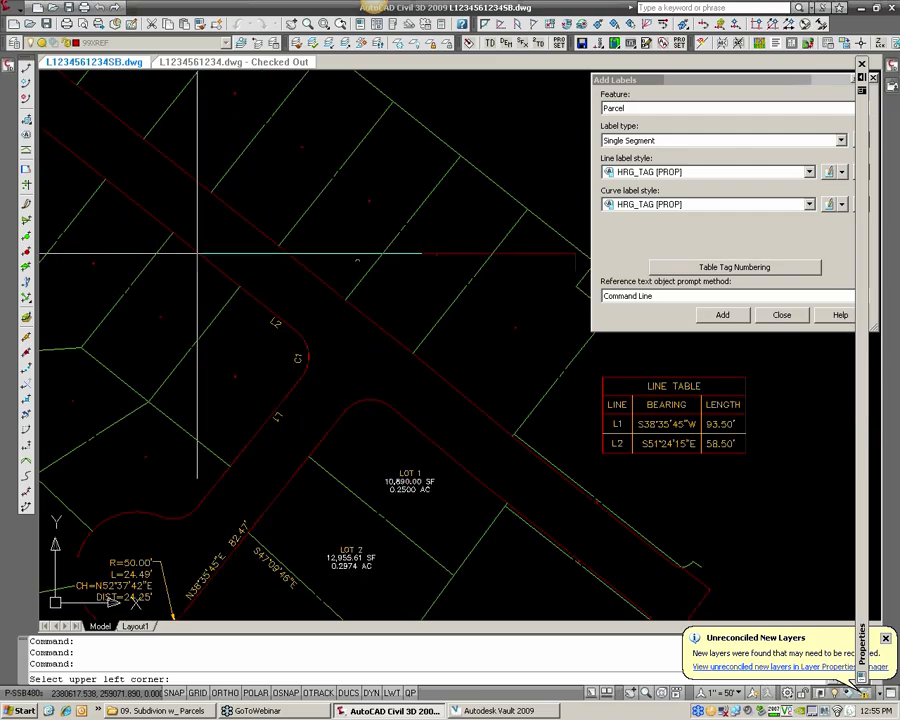
{"action": "left_click", "coordinate": [176, 226]}
{"action": "scroll", "coordinate": [394, 280], "scroll_direction": "up", "scroll_amount": 4}
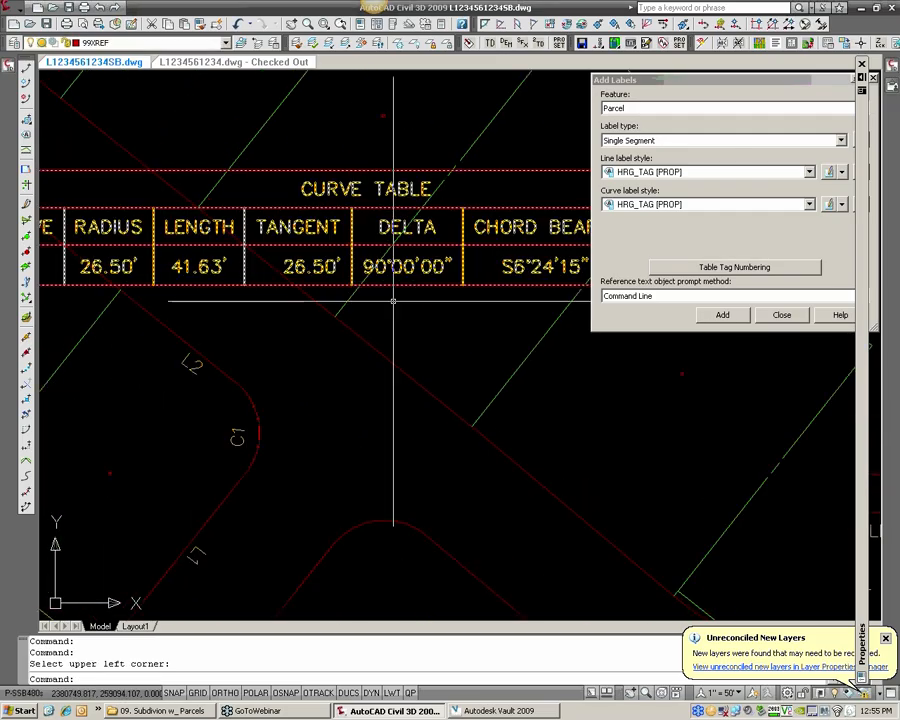
{"action": "scroll", "coordinate": [394, 280], "scroll_direction": "down", "scroll_amount": 3}
{"action": "middle_click_drag", "start_coordinate": [277, 356], "coordinate": [229, 351]}
- Reverse the C1 curve label twice to test its effect on the chord bearing in the curve table
{"action": "left_click", "coordinate": [231, 377]}
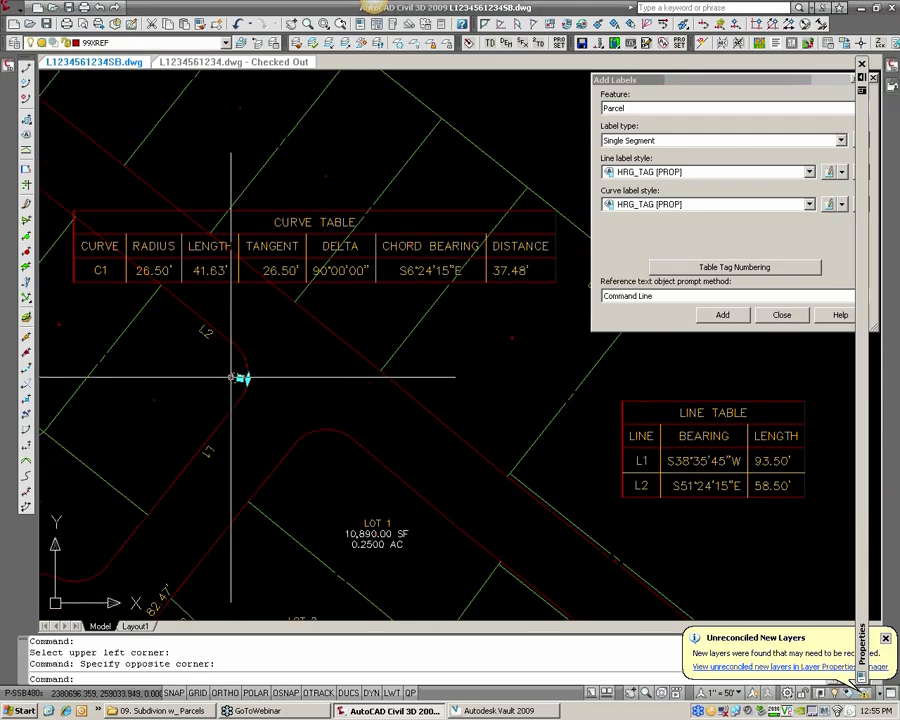
{"action": "right_click", "coordinate": [486, 242]}
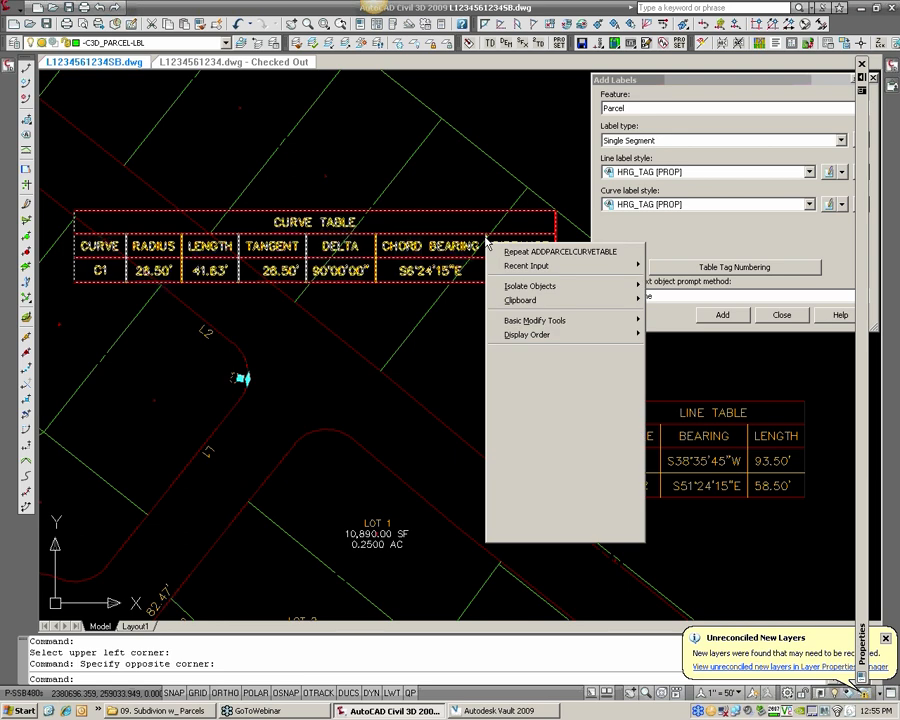
{"action": "left_click", "coordinate": [265, 369]}
{"action": "right_click", "coordinate": [233, 378]}
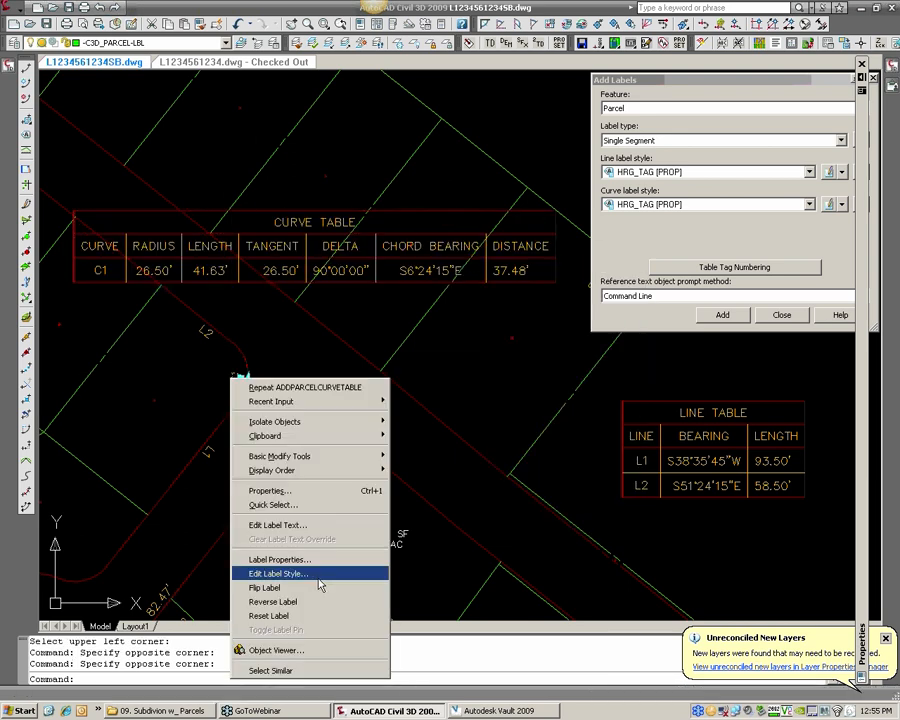
{"action": "left_click", "coordinate": [296, 601]}
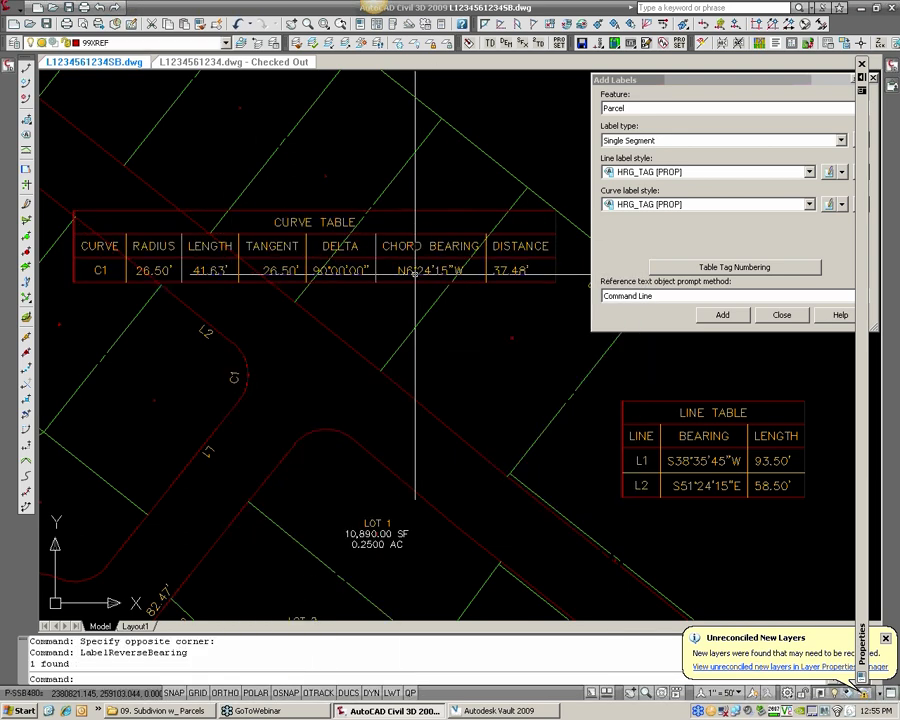
{"action": "scroll", "coordinate": [415, 272], "scroll_direction": "up", "scroll_amount": 2}
{"action": "left_click", "coordinate": [152, 427]}
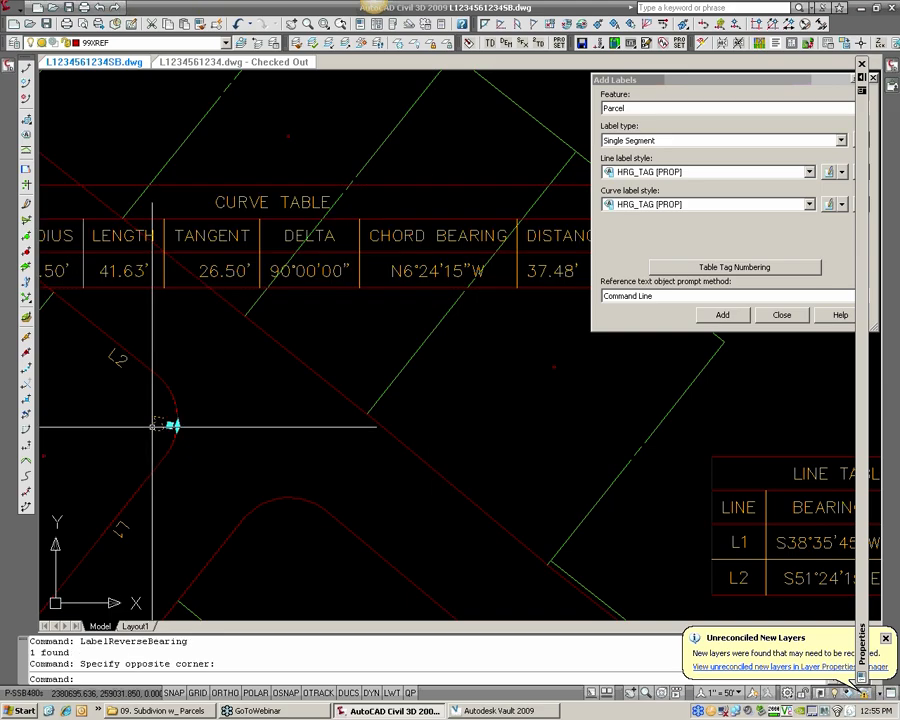
{"action": "right_click", "coordinate": [152, 427]}
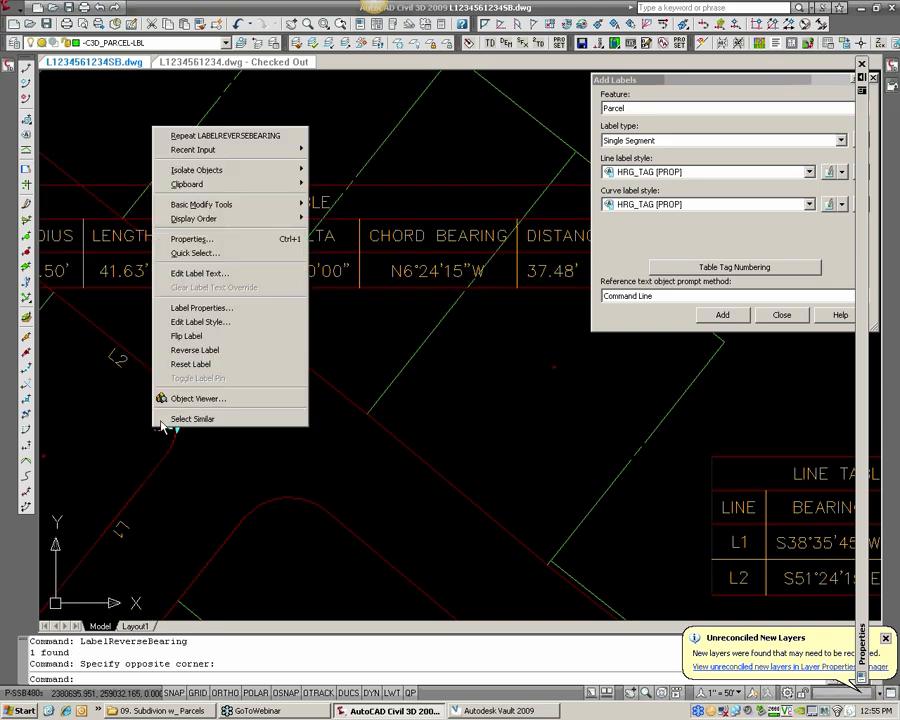
{"action": "left_click", "coordinate": [190, 351]}
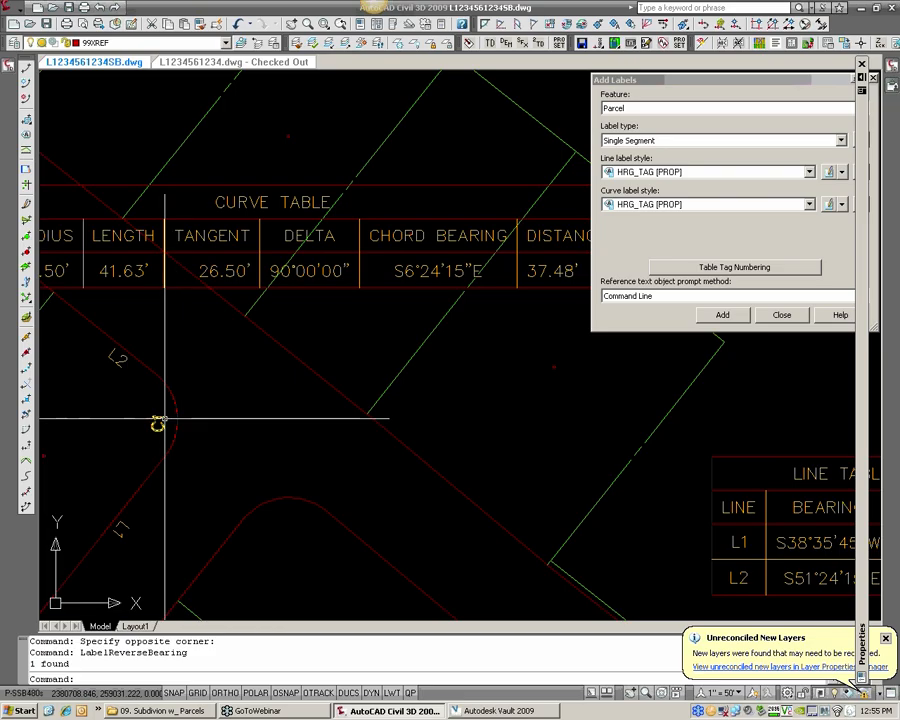
- Save the labelled drawing and locate the corner lot's curve segment in L1234561234.dwg
{"action": "middle_click_drag", "start_coordinate": [176, 419], "coordinate": [244, 410]}
{"action": "key", "text": "ctrl+s"}
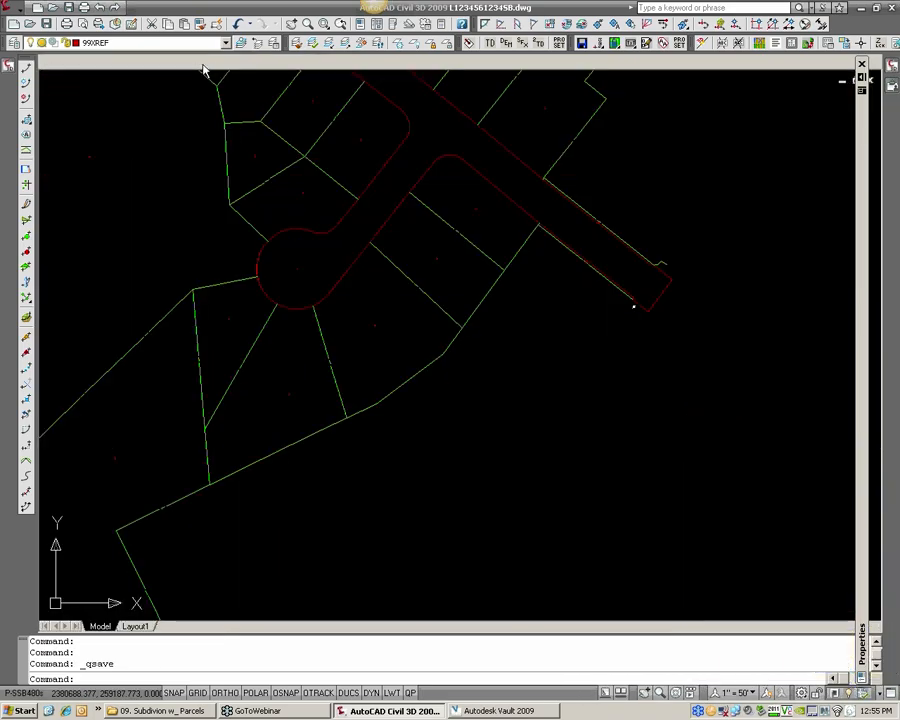
{"action": "middle_click_drag", "start_coordinate": [339, 219], "coordinate": [241, 299]}
{"action": "scroll", "coordinate": [326, 187], "scroll_direction": "up", "scroll_amount": 2}
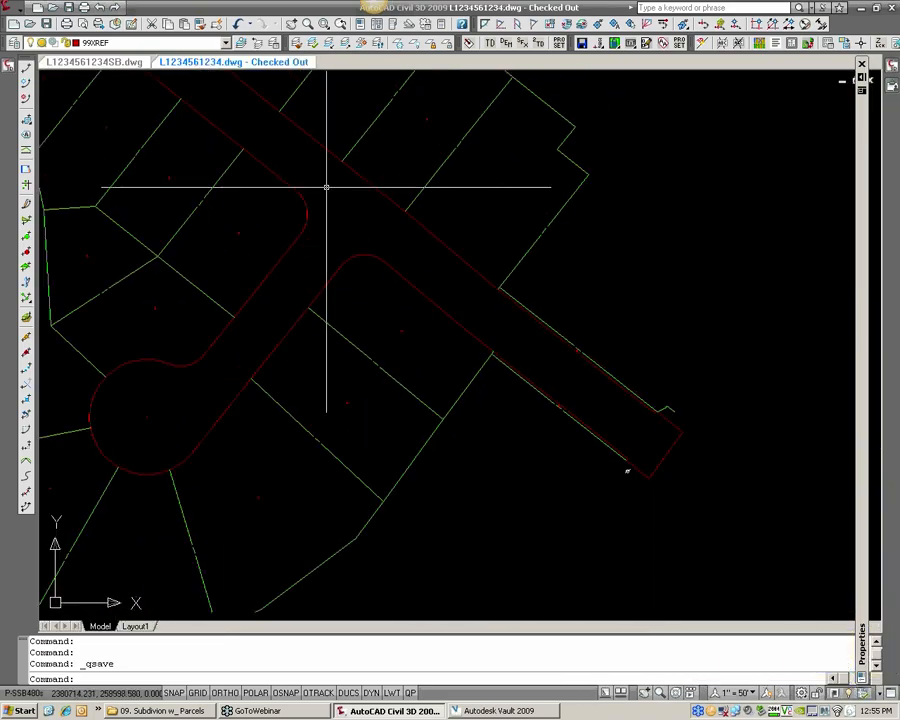
{"action": "left_click", "coordinate": [305, 209]}
{"action": "scroll", "coordinate": [293, 243], "scroll_direction": "up", "scroll_amount": 4}
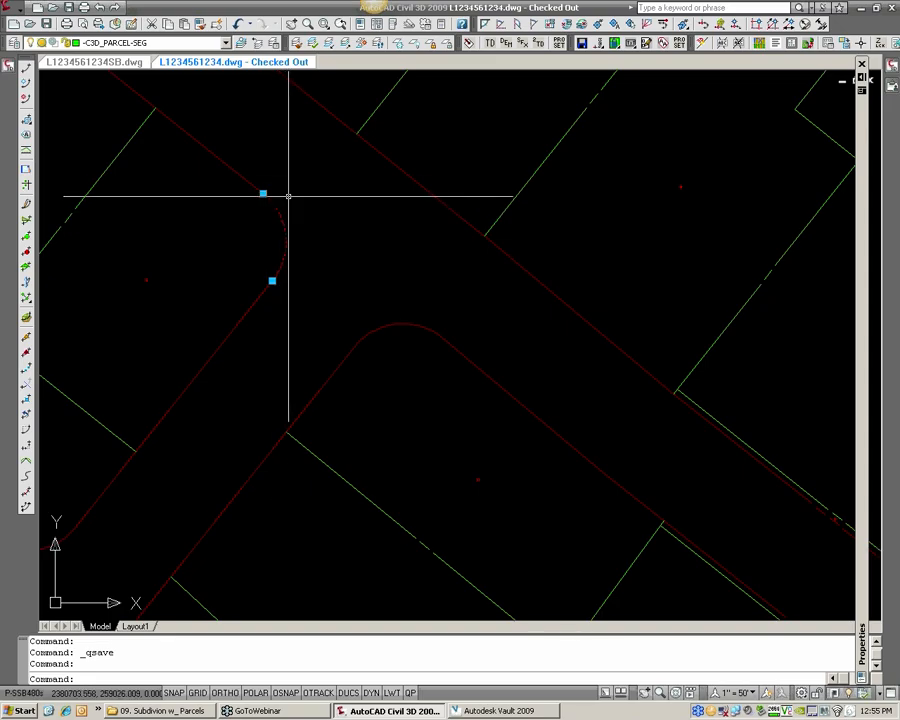
{"action": "key", "text": "Escape"}
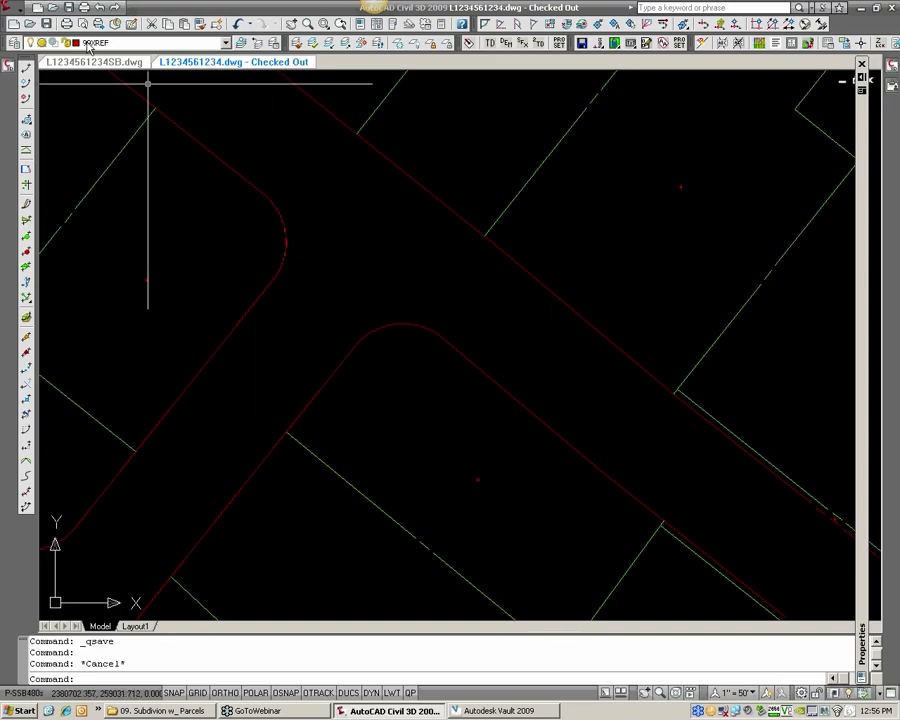
- Reverse the direction of the corner lot's curved parcel segment in L1234561234.dwg
{"action": "left_click", "coordinate": [12, 8]}
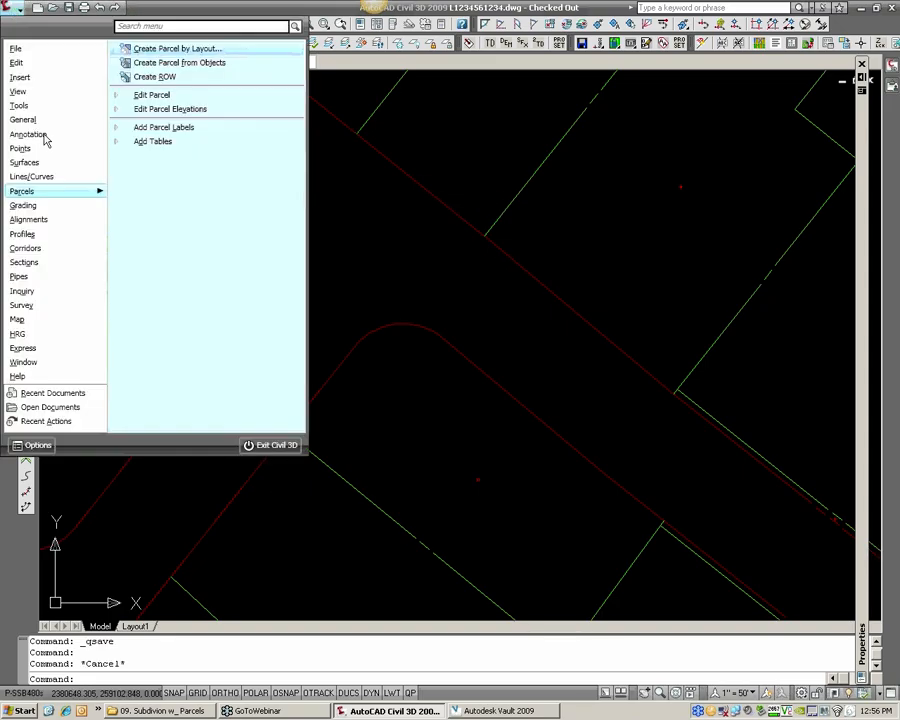
{"action": "left_click", "coordinate": [155, 95]}
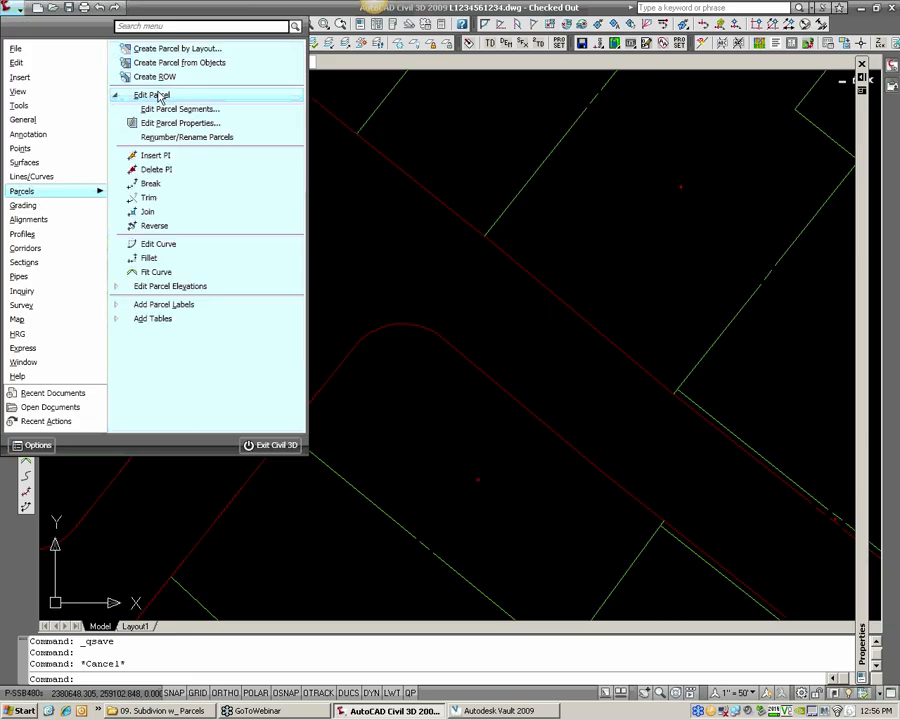
{"action": "left_click", "coordinate": [150, 227]}
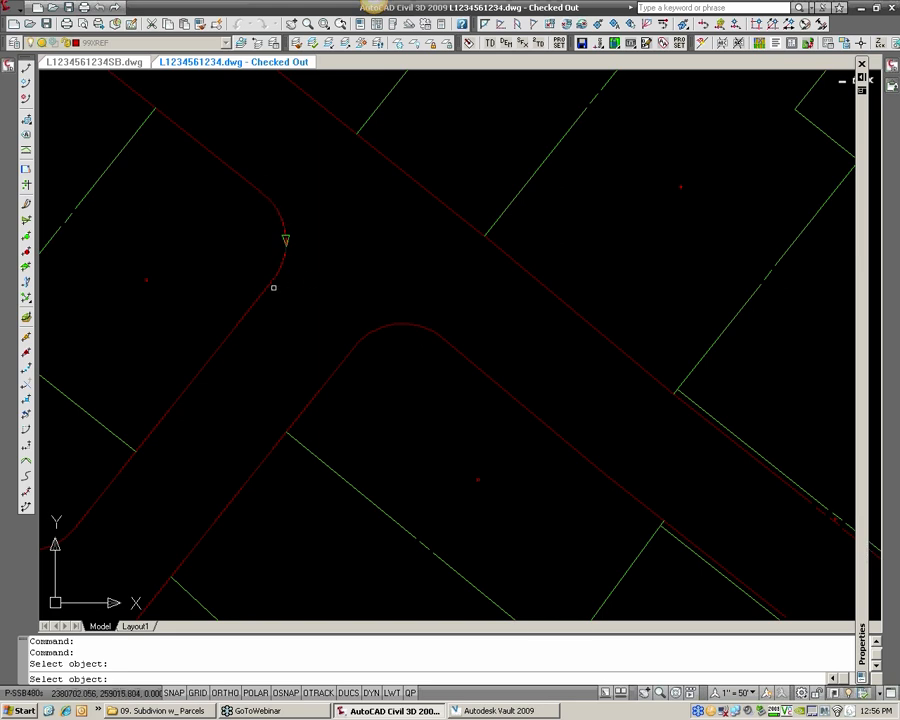
{"action": "left_click", "coordinate": [286, 249]}
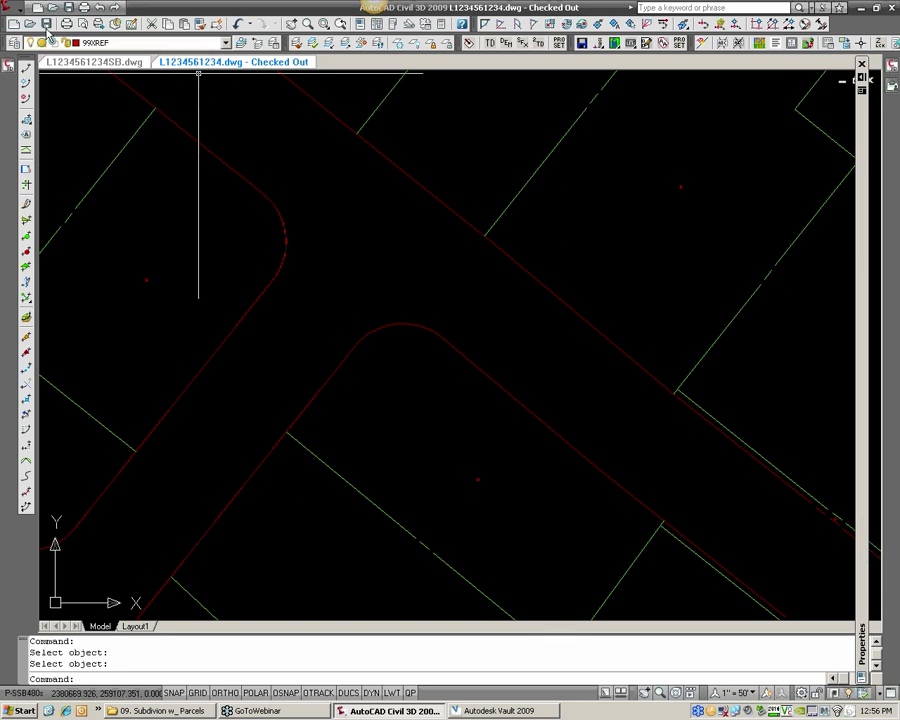
{"action": "key", "text": "ctrl+s"}
{"action": "left_click", "coordinate": [115, 63]}
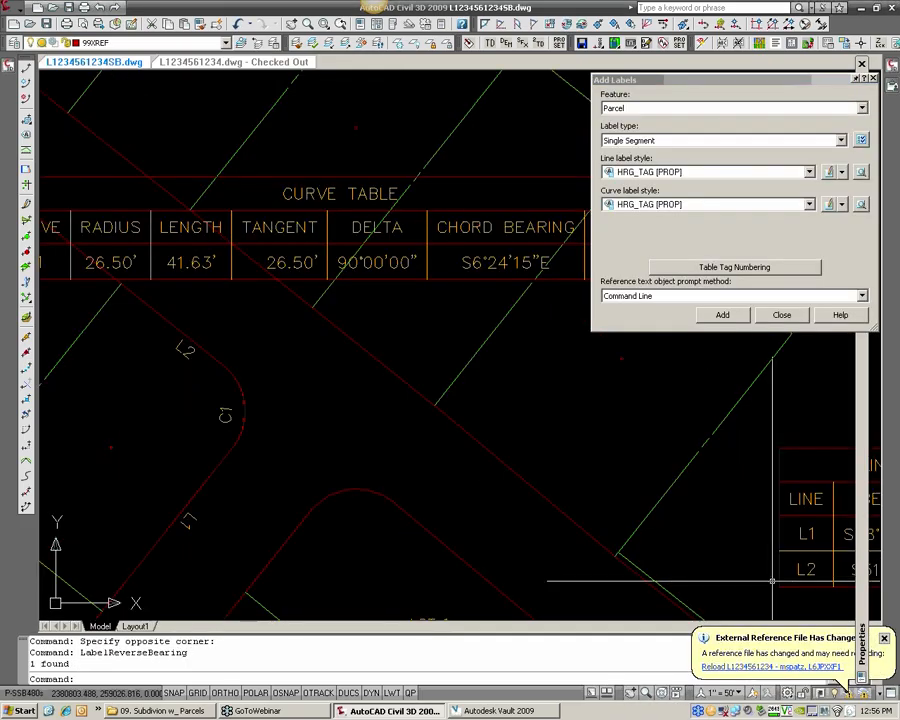
{"action": "left_click", "coordinate": [770, 666]}
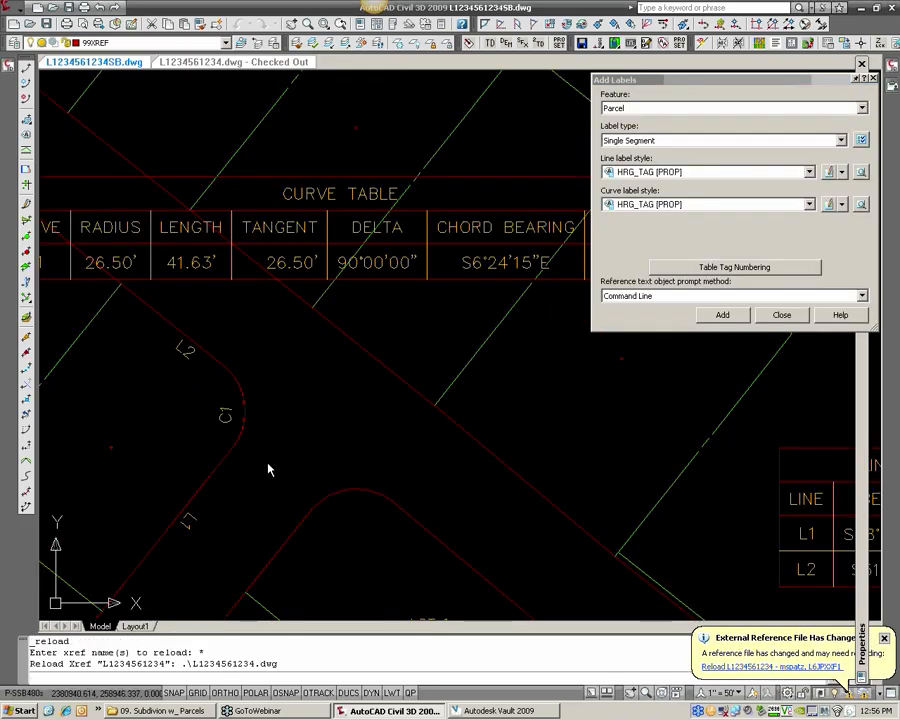
- Flip the C1 tag to the inside of the corner lot and slide it along the curve toward its midpoint
{"action": "left_click", "coordinate": [260, 385]}
{"action": "right_click", "coordinate": [270, 408]}
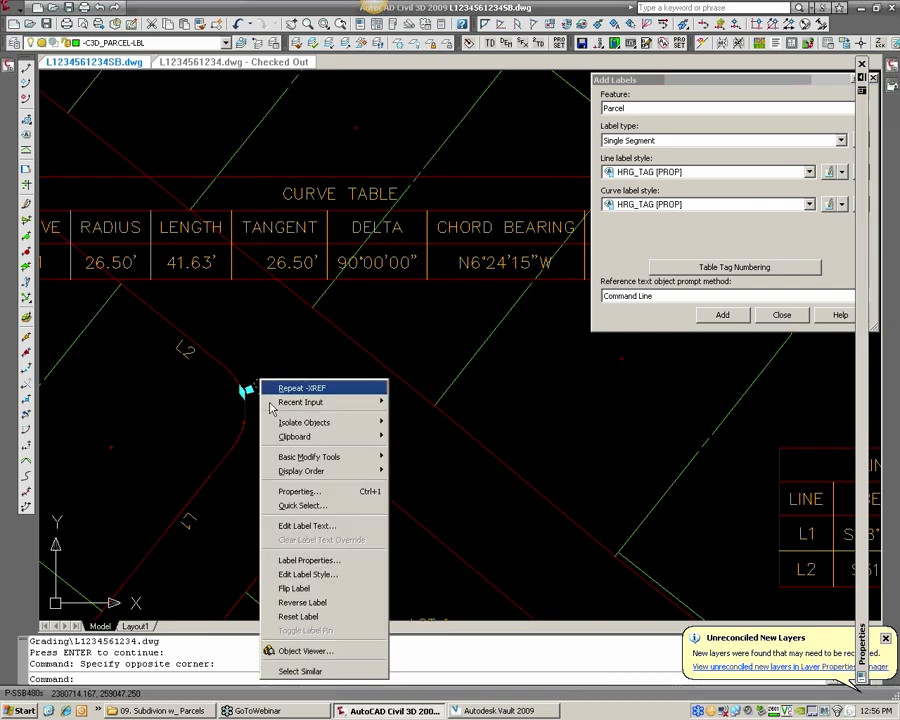
{"action": "left_click", "coordinate": [290, 588]}
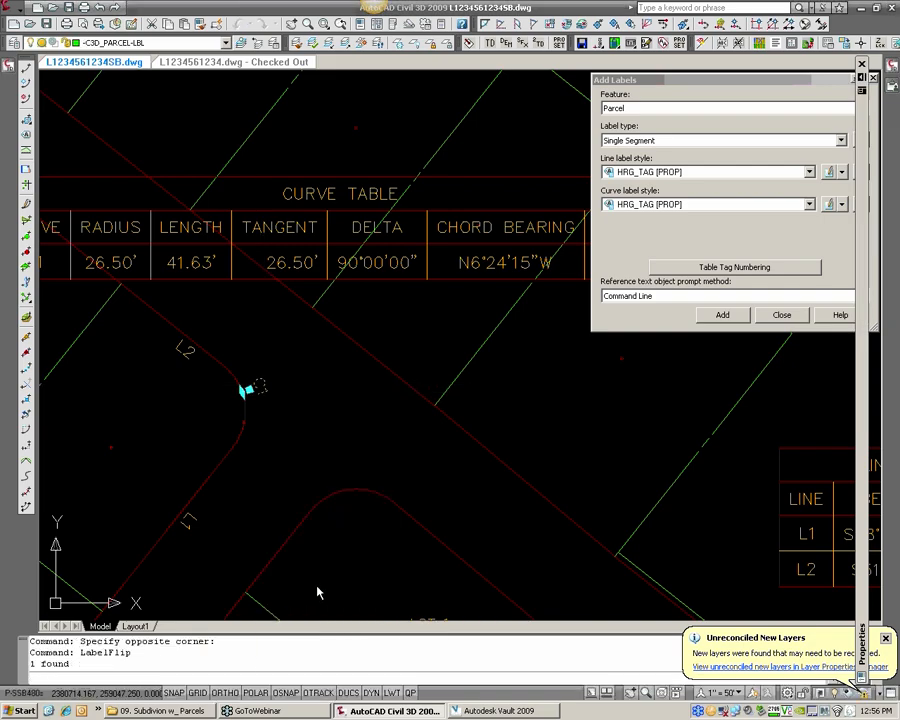
{"action": "left_click", "coordinate": [244, 389]}
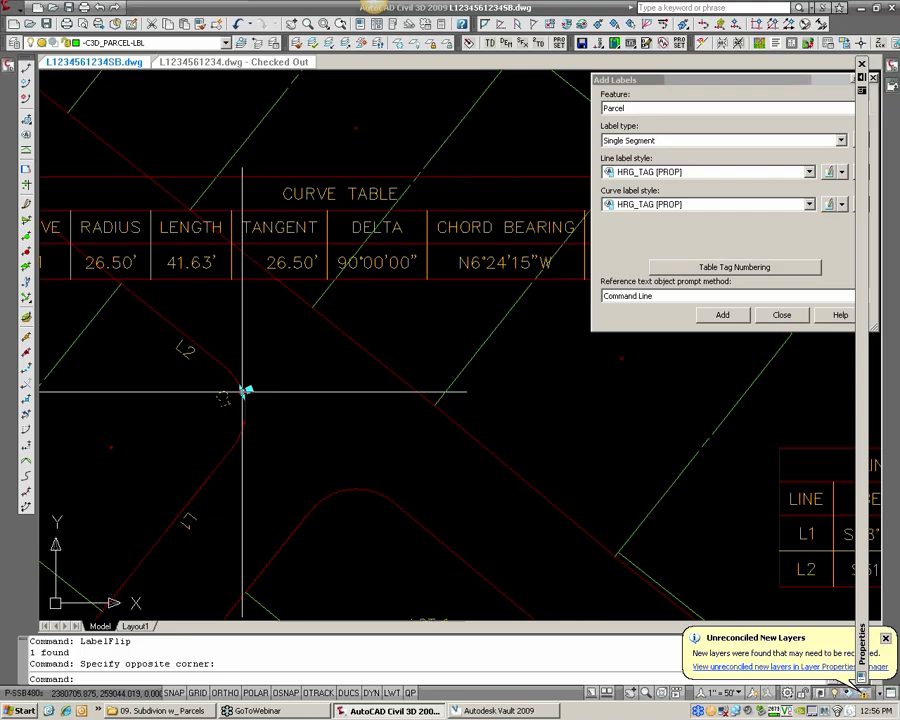
{"action": "left_click", "coordinate": [247, 388]}
{"action": "left_click", "coordinate": [249, 401]}
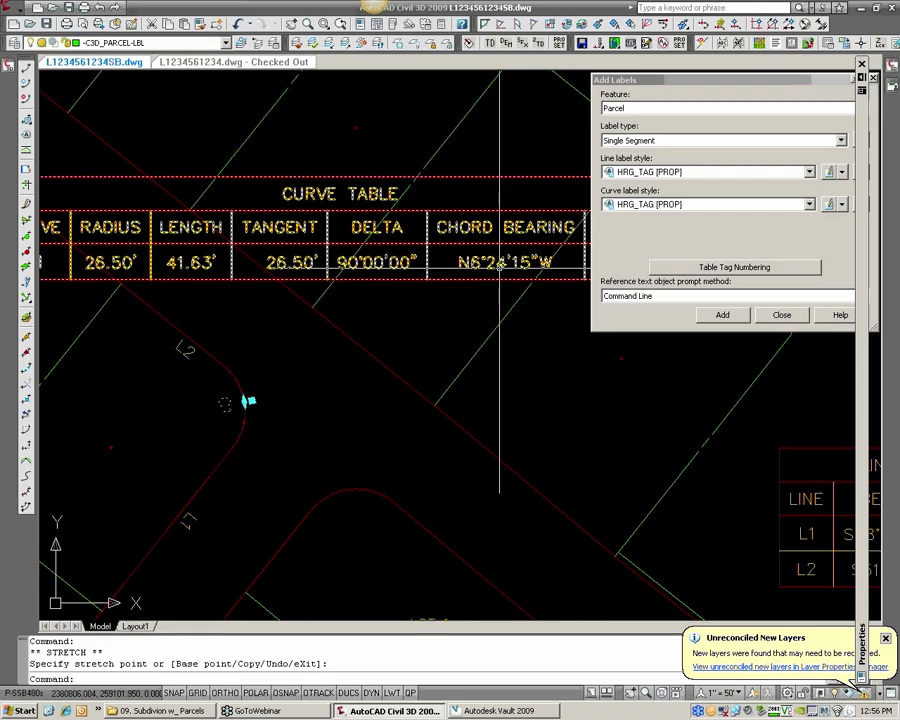
{"action": "key", "text": "Escape"}
- Flip the L1 line tag from the street side to the inside of the corner lot
{"action": "left_click", "coordinate": [185, 517]}
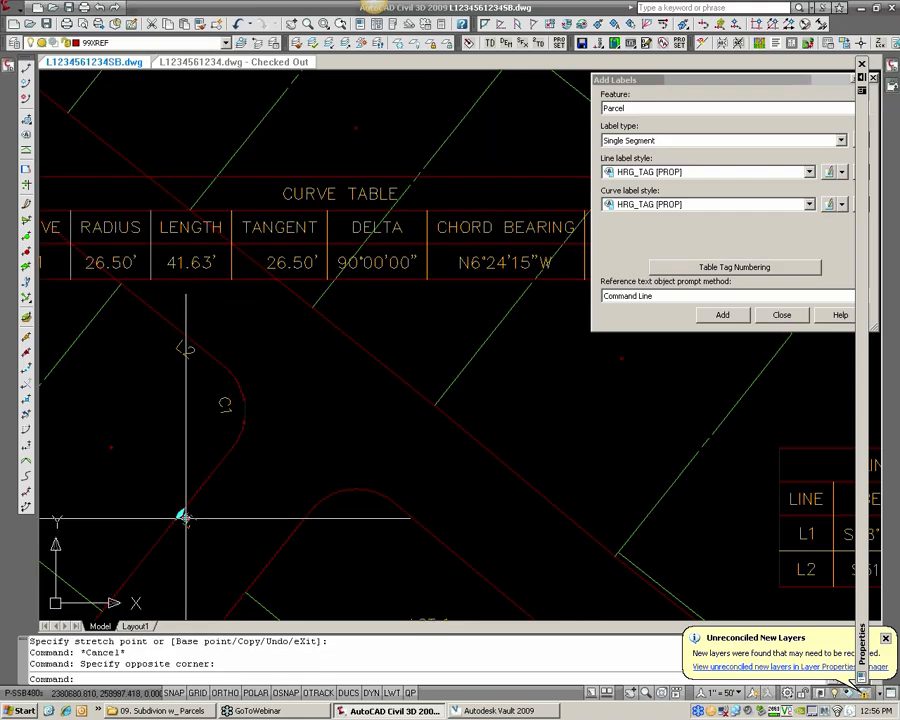
{"action": "left_click", "coordinate": [185, 517]}
{"action": "right_click", "coordinate": [183, 516]}
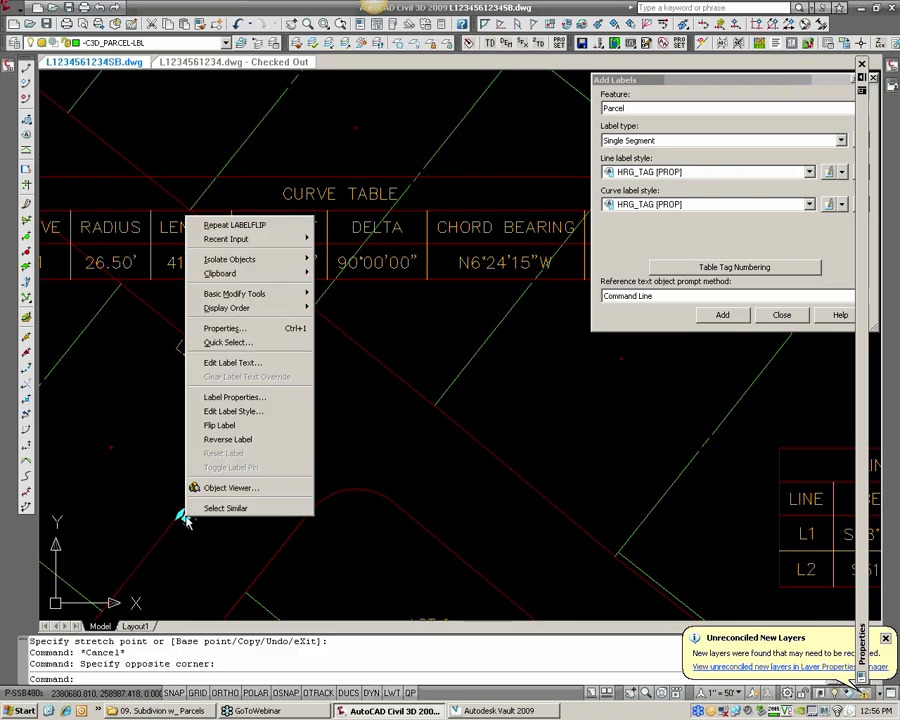
{"action": "left_click", "coordinate": [218, 426]}
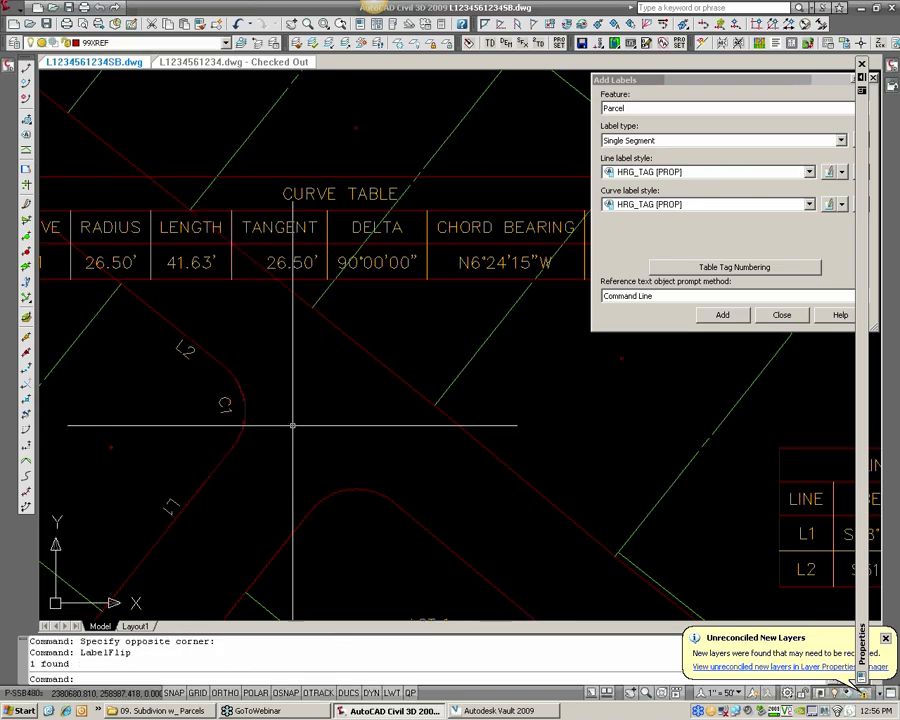
{"action": "key", "text": "Escape"}
- Move the curve table farther north of the corner lot, clear of the L2 and C1 tags
{"action": "scroll", "coordinate": [287, 420], "scroll_direction": "down", "scroll_amount": 2}
{"action": "middle_click_drag", "start_coordinate": [287, 420], "coordinate": [355, 418]}
{"action": "left_click", "coordinate": [340, 263]}
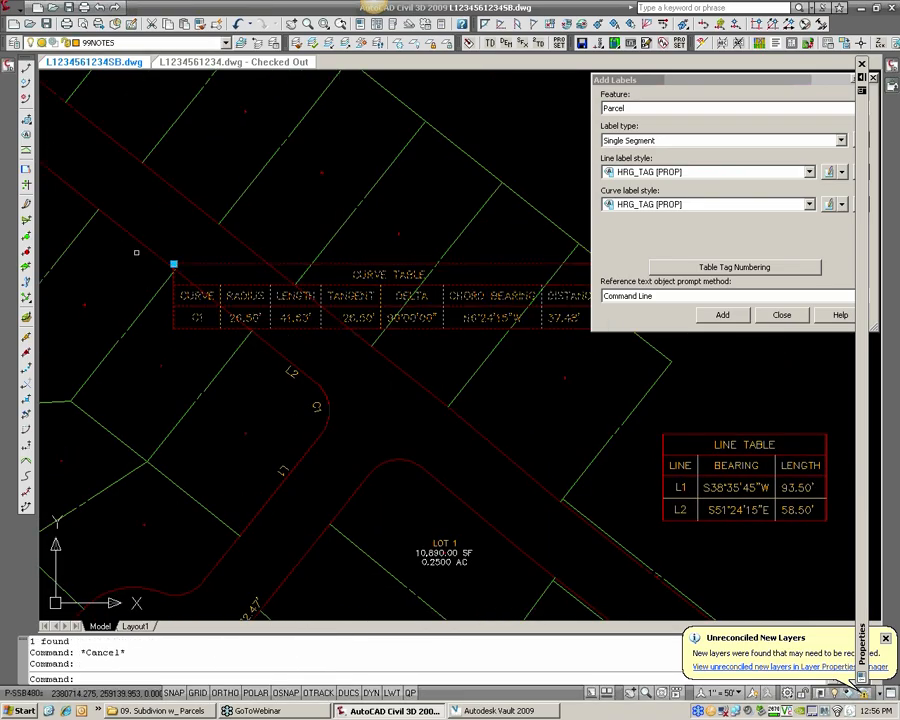
{"action": "left_click", "coordinate": [174, 264]}
{"action": "left_click", "coordinate": [197, 195]}
{"action": "key", "text": "Escape"}
{"action": "key", "text": "Escape"}
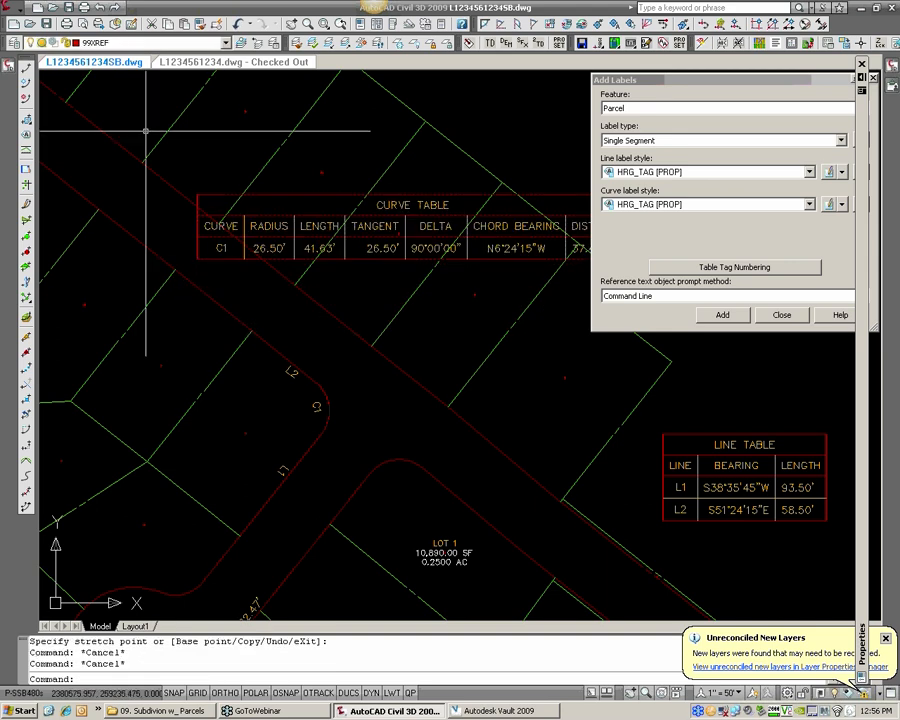
{"action": "key", "text": "ctrl+s"}
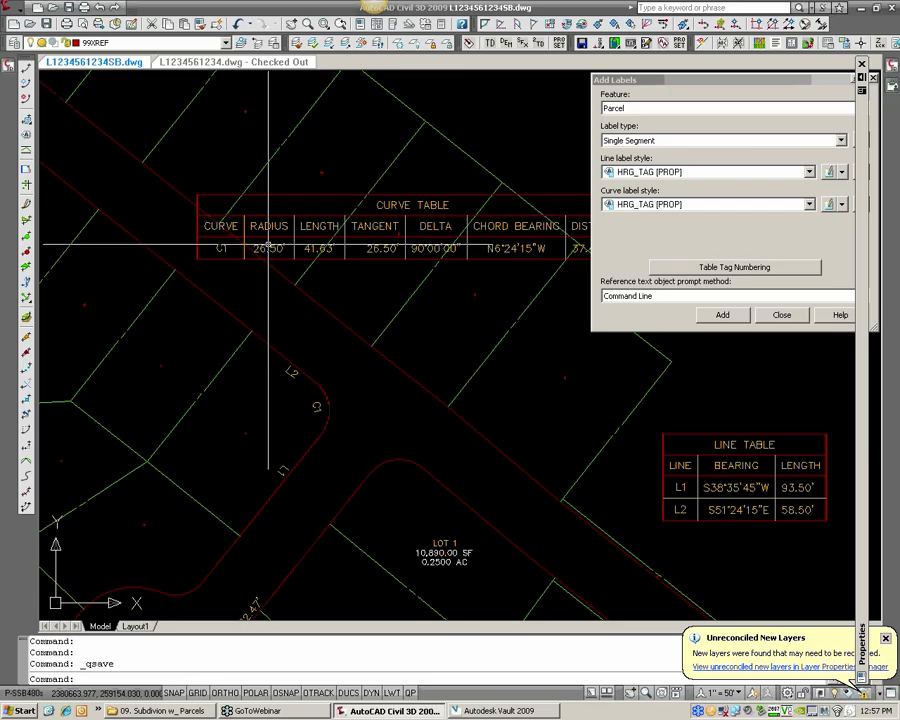
{"action": "left_click", "coordinate": [241, 63]}
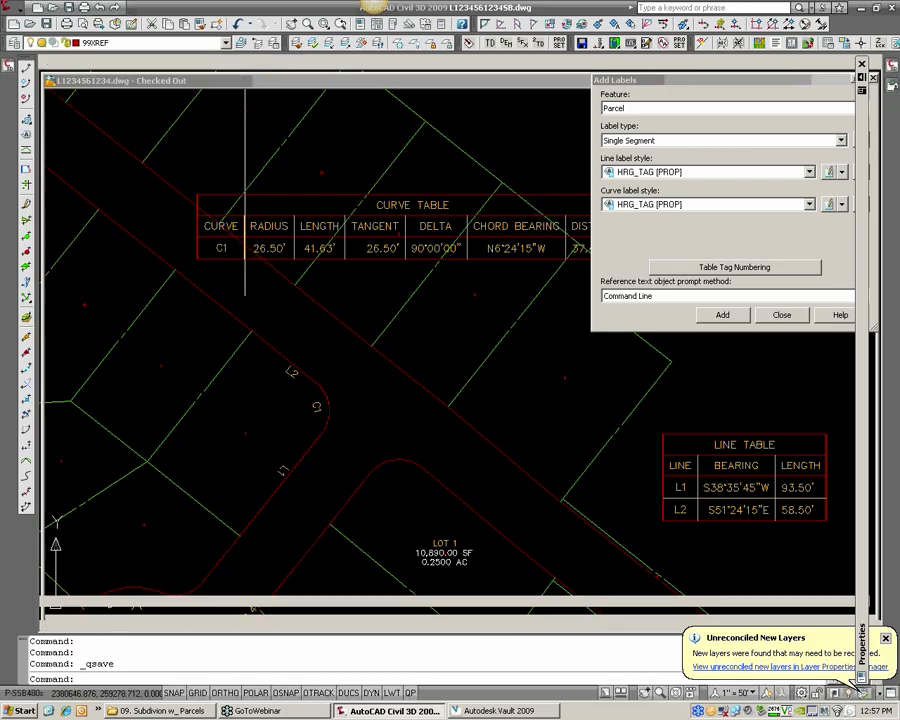
- Draw a circle of radius 30 tangent to the corner lot's two street frontage lines, using the tangent-tangent-radius option
{"action": "middle_click_drag", "start_coordinate": [222, 231], "coordinate": [402, 357]}
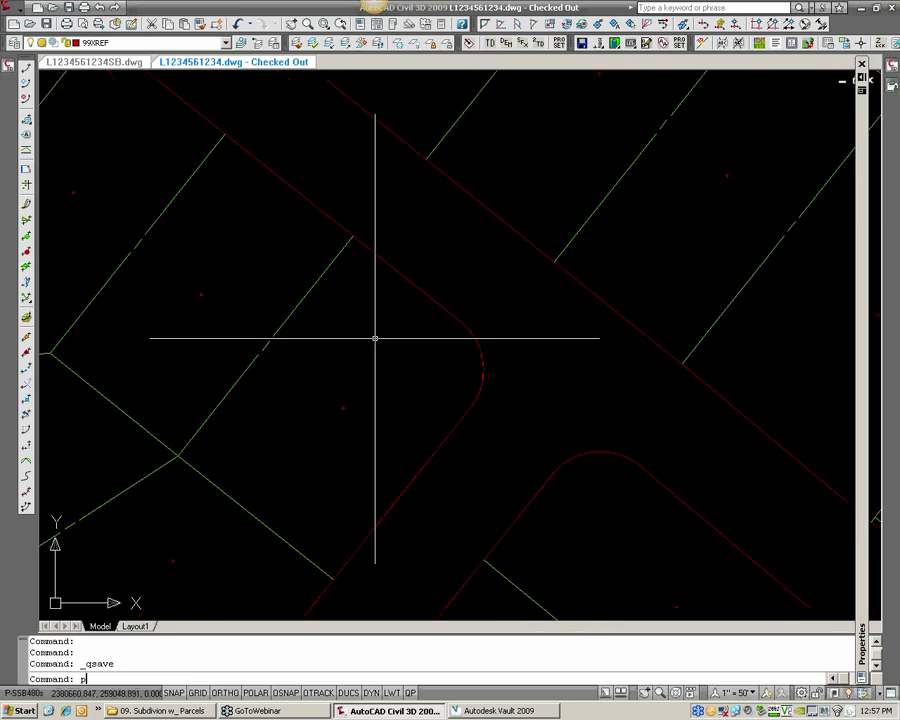
{"action": "key", "text": "Escape"}
{"action": "key", "text": "Escape"}
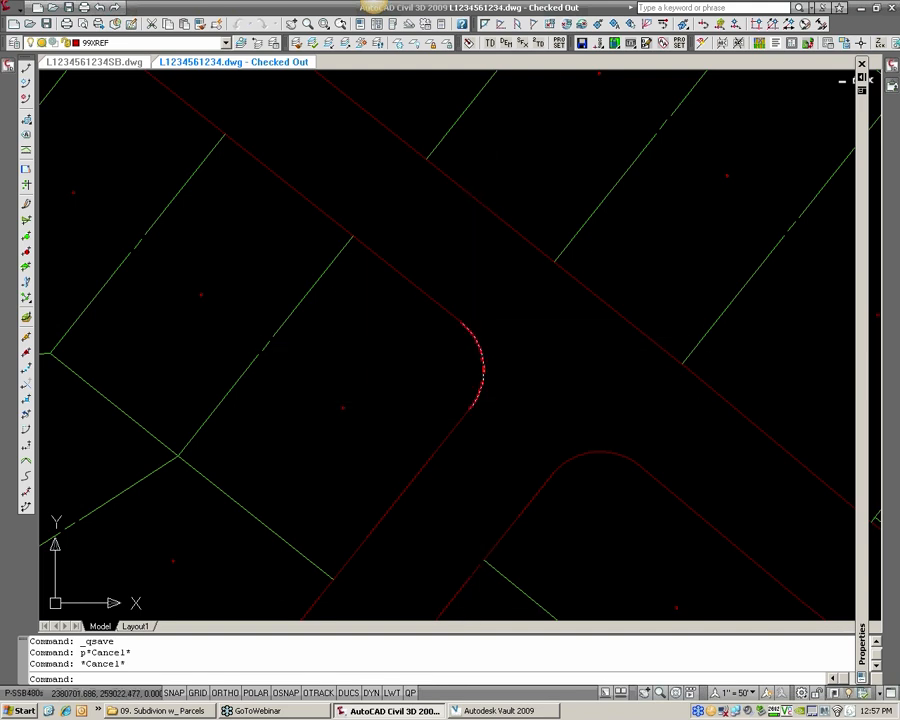
{"action": "type", "text": "c"}
{"action": "key", "text": "Return"}
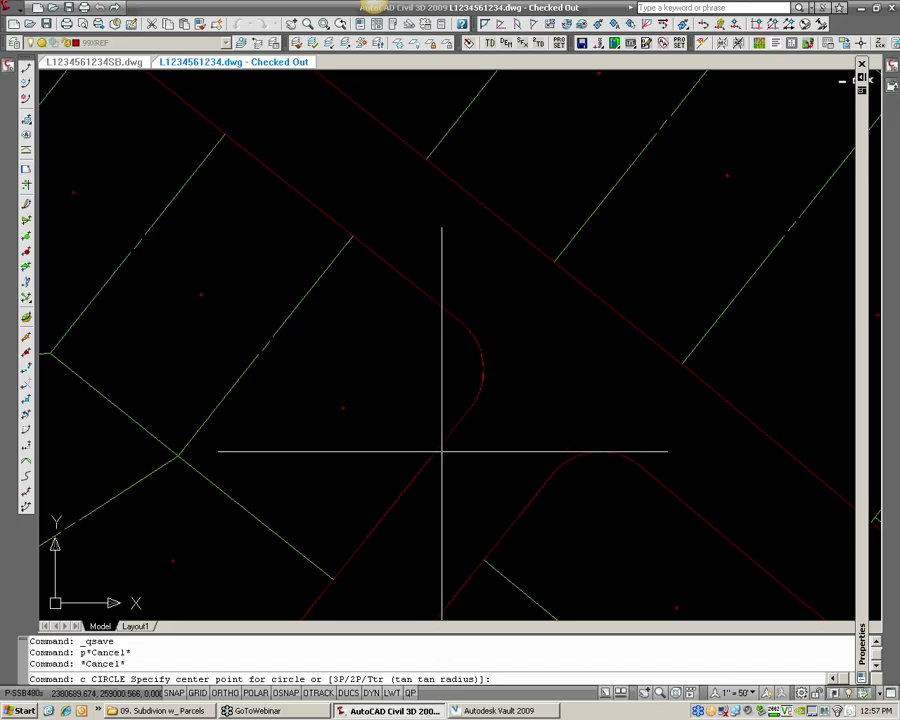
{"action": "type", "text": "tt"}
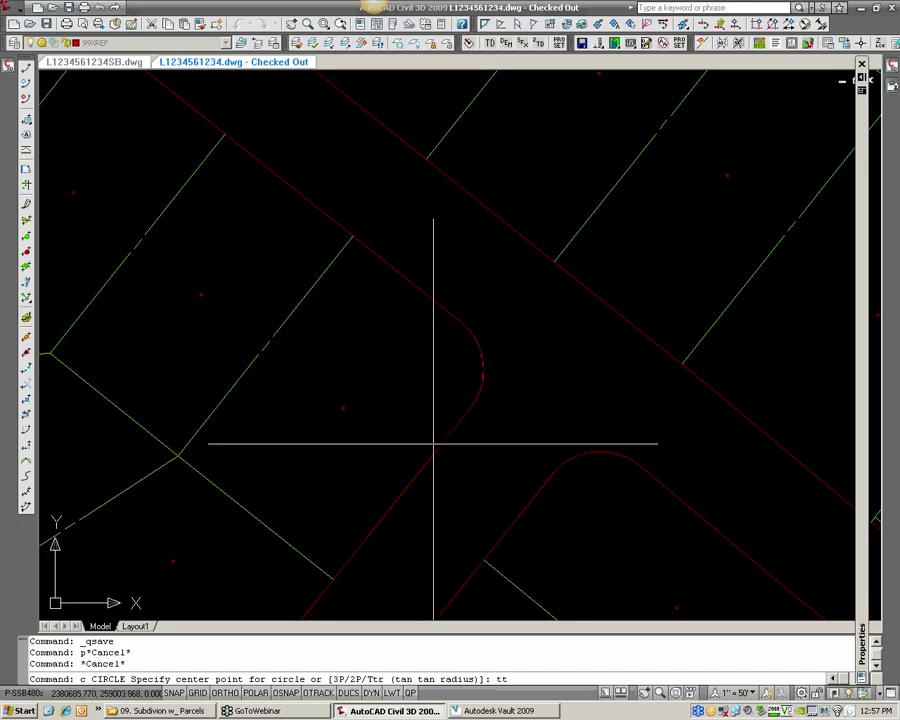
{"action": "type", "text": "r"}
{"action": "key", "text": "Return"}
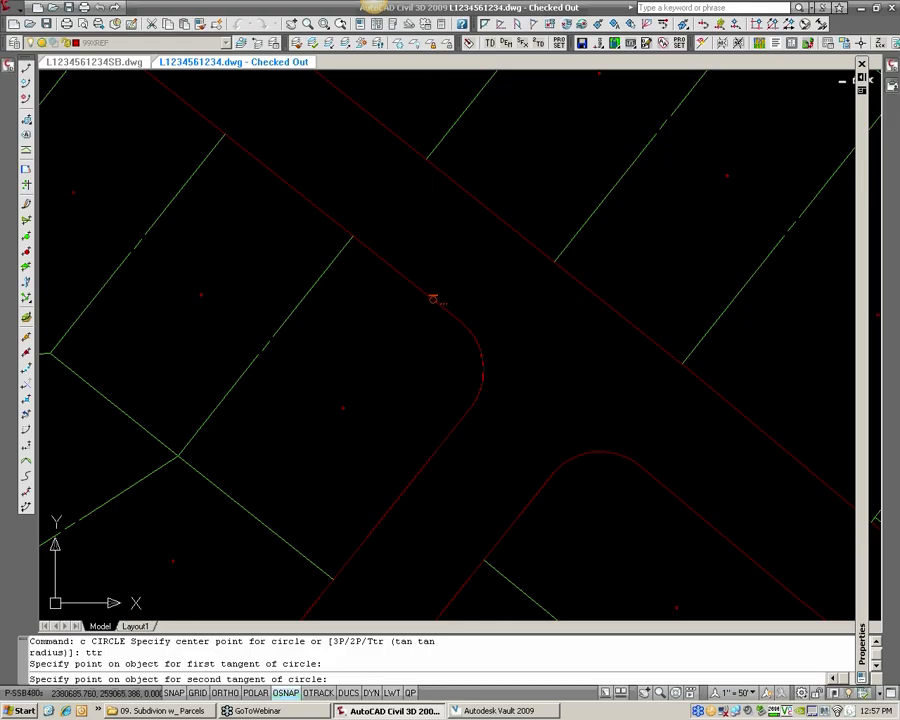
{"action": "left_click", "coordinate": [454, 318]}
{"action": "type", "text": "30"}
{"action": "key", "text": "Return"}
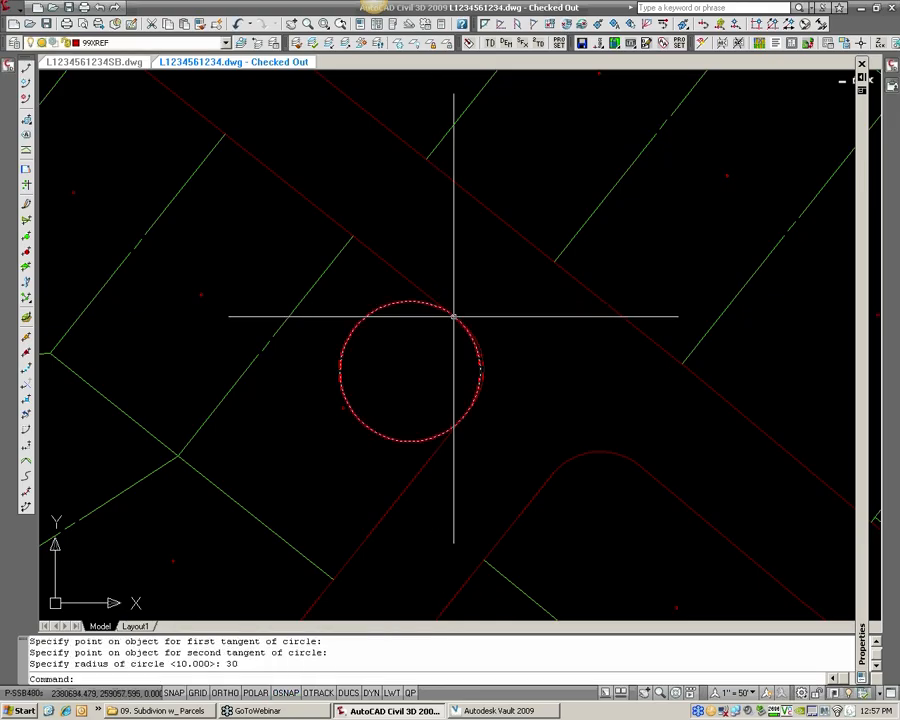
- Draw a ray from the circle's center through its apparent intersection with the northern frontage line at the corner
{"action": "key", "text": "Escape"}
{"action": "type", "text": "rat"}
{"action": "key", "text": "Return"}
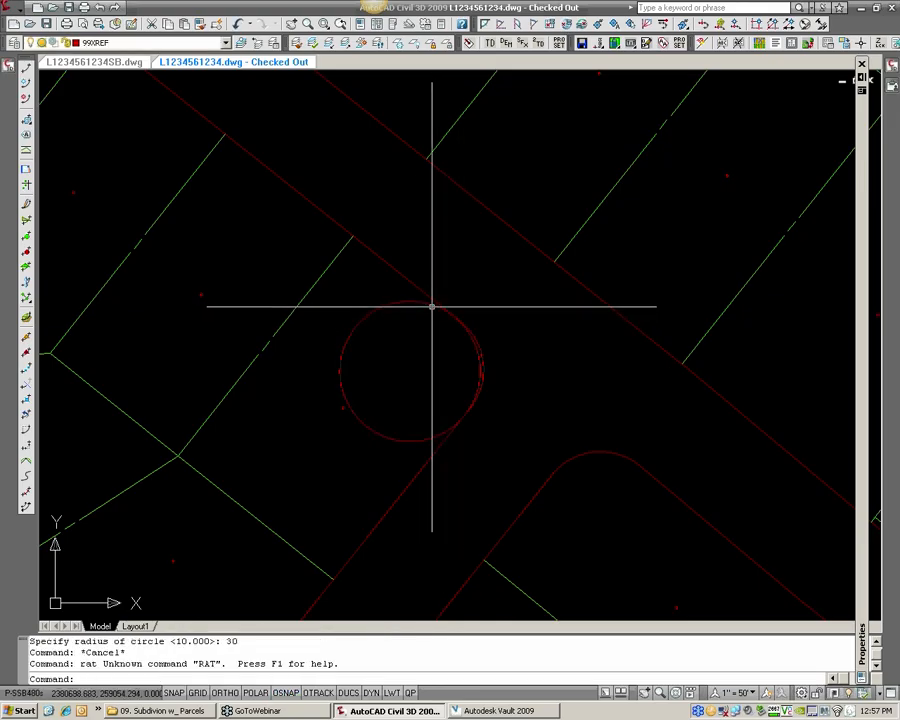
{"action": "type", "text": "cen"}
{"action": "key", "text": "Escape"}
{"action": "key", "text": "Escape"}
{"action": "type", "text": "ray"}
{"action": "key", "text": "Return"}
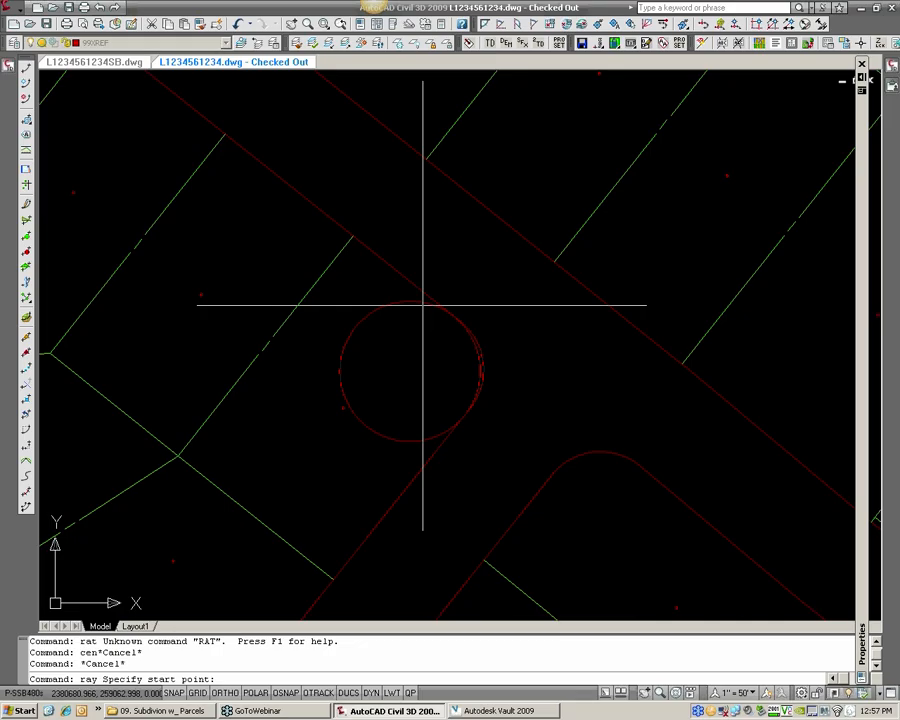
{"action": "type", "text": "cen"}
{"action": "key", "text": "Return"}
{"action": "left_click", "coordinate": [449, 309]}
{"action": "right_click", "coordinate": [451, 306], "text": "shift"}
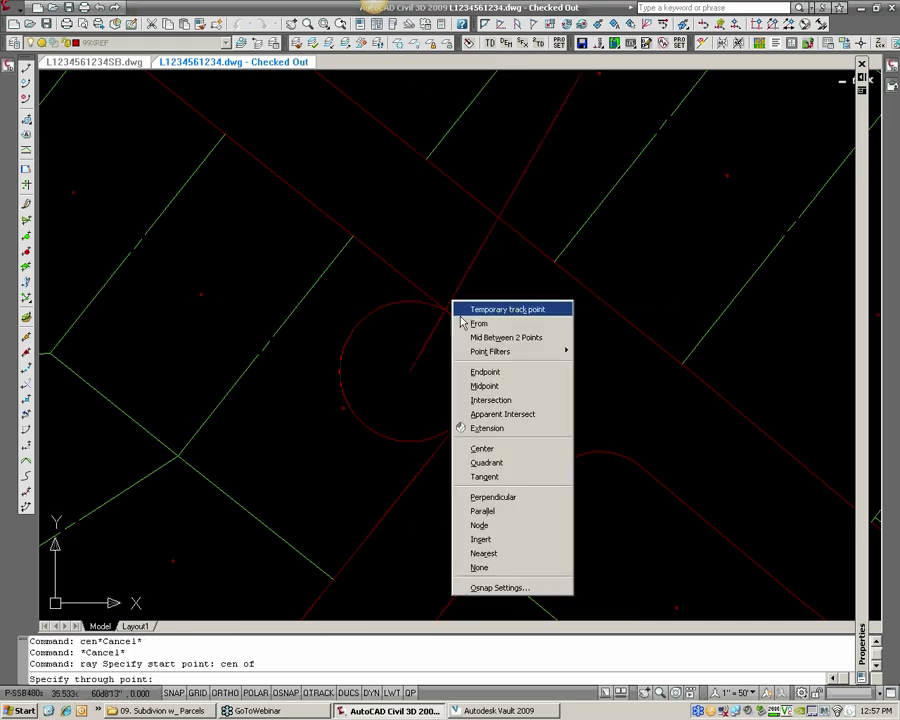
{"action": "left_click", "coordinate": [512, 413]}
{"action": "left_click", "coordinate": [456, 318]}
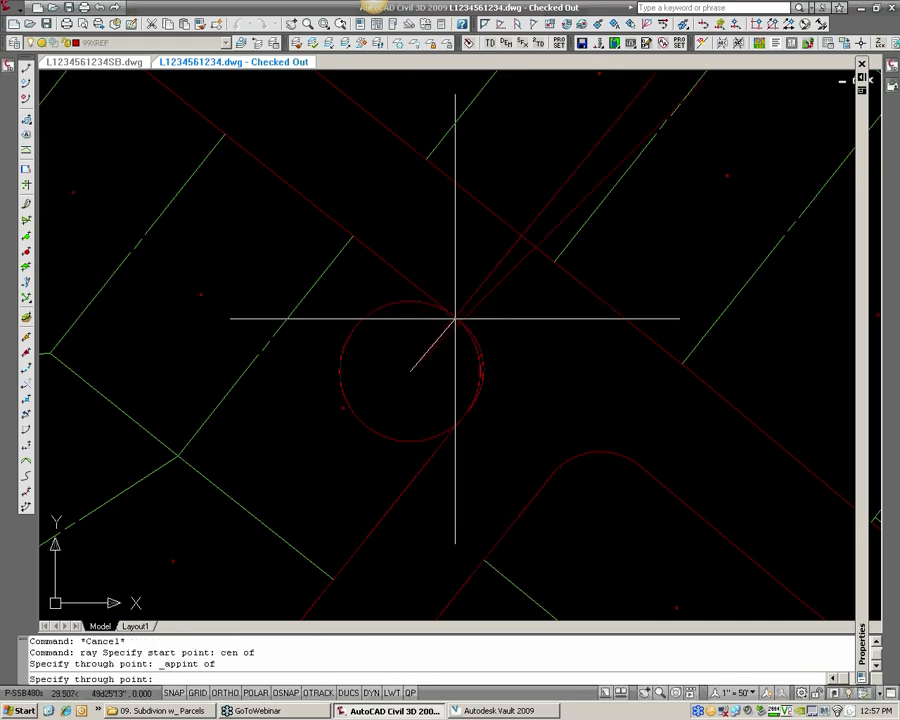
- Draw a second ray from the circle's center perpendicular to the corner lot's southeastern frontage line
{"action": "right_click", "coordinate": [467, 411], "text": "shift"}
{"action": "left_click", "coordinate": [539, 531]}
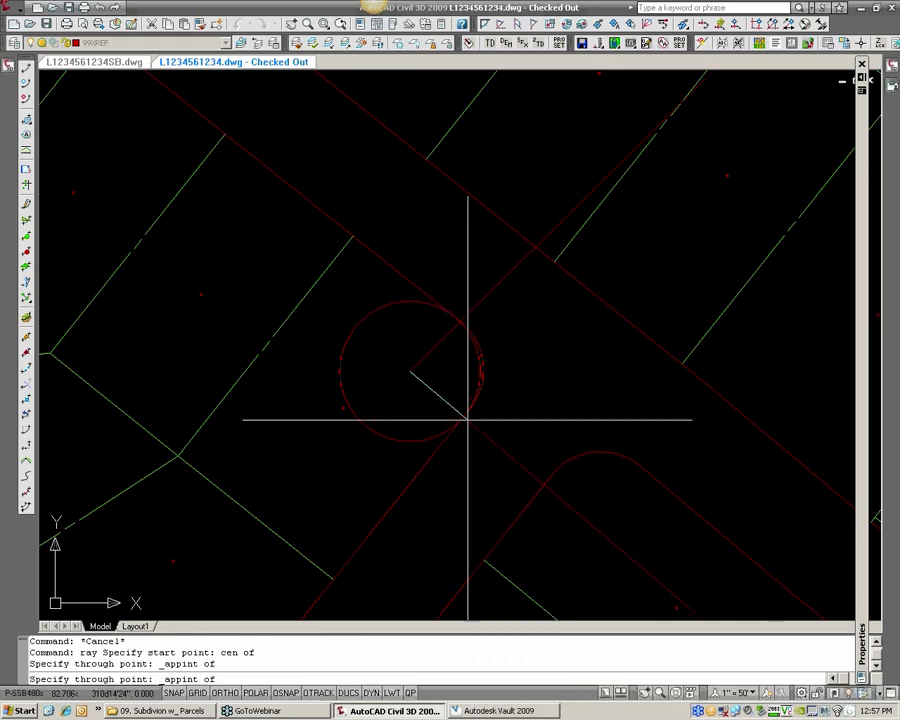
{"action": "type", "text": "per"}
{"action": "key", "text": "Return"}
{"action": "type", "text": "p"}
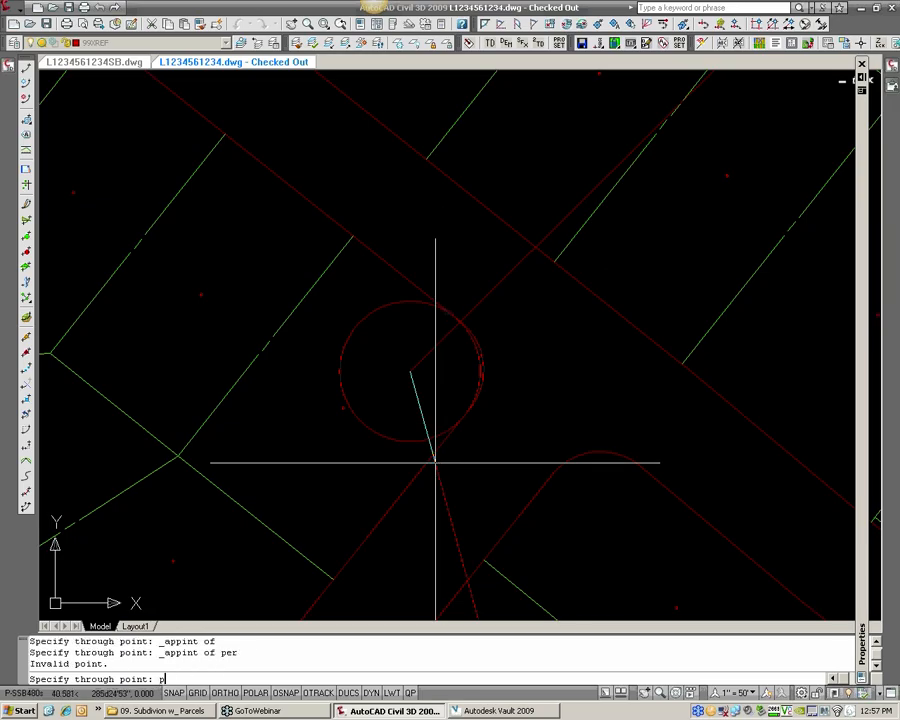
{"action": "type", "text": "er"}
{"action": "key", "text": "Return"}
{"action": "left_click", "coordinate": [472, 374]}
{"action": "key", "text": "Escape"}
- Stretch the first ray's through point to a perpendicular snap near the northern end of the corner curve
{"action": "left_click", "coordinate": [459, 323]}
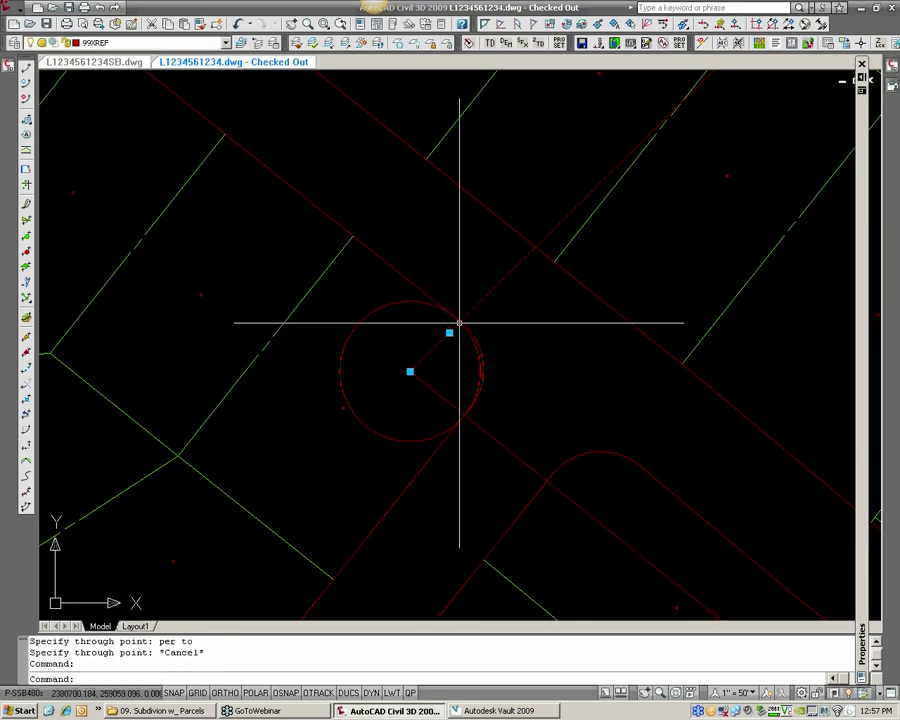
{"action": "left_click", "coordinate": [449, 333]}
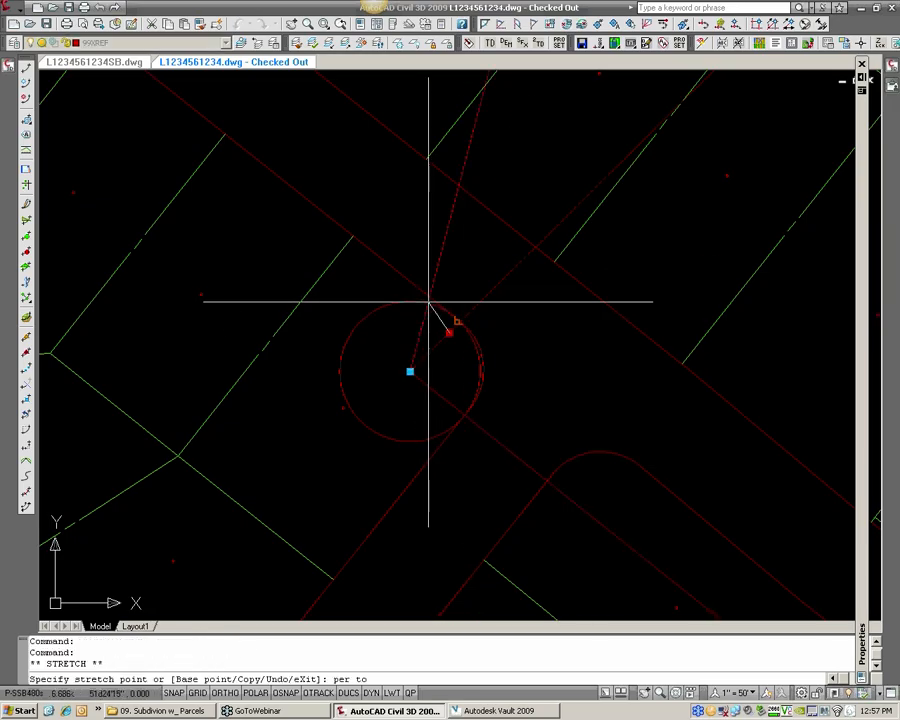
{"action": "left_click", "coordinate": [466, 300]}
{"action": "key", "text": "Escape"}
{"action": "scroll", "coordinate": [460, 335], "scroll_direction": "up", "scroll_amount": 3}
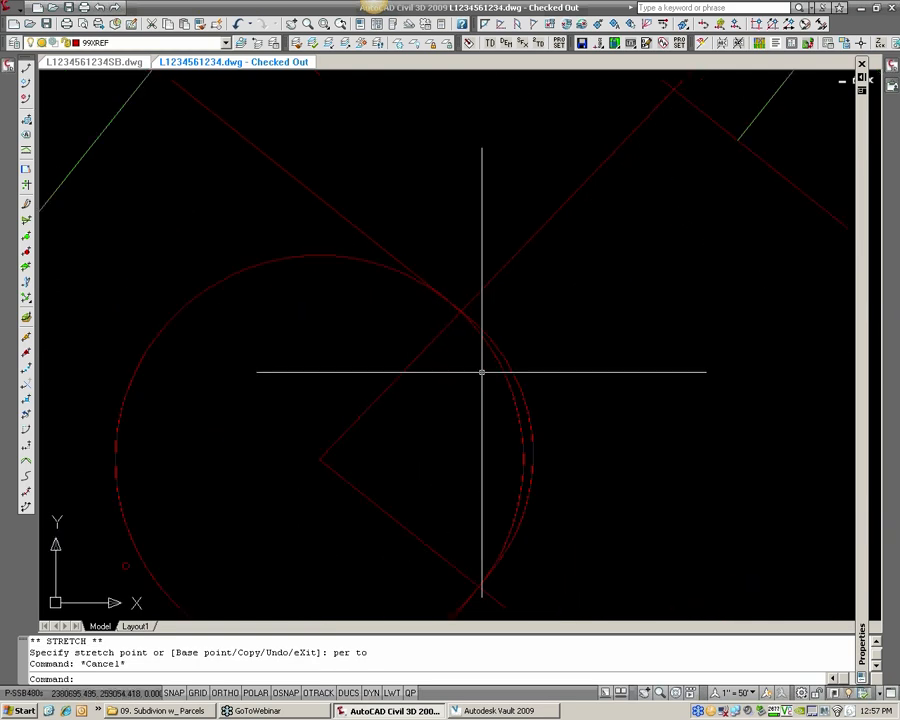
- Trim the circle using both rays as cutting edges, keeping only the arc at the street corner
{"action": "left_click", "coordinate": [522, 394]}
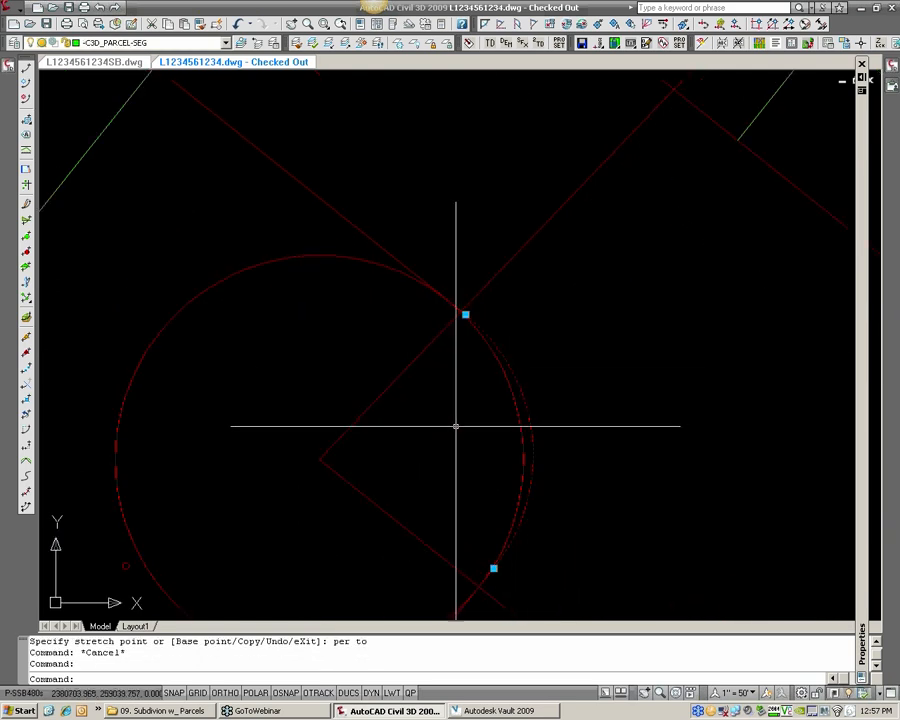
{"action": "key", "text": "Escape"}
{"action": "scroll", "coordinate": [466, 418], "scroll_direction": "down", "scroll_amount": 1}
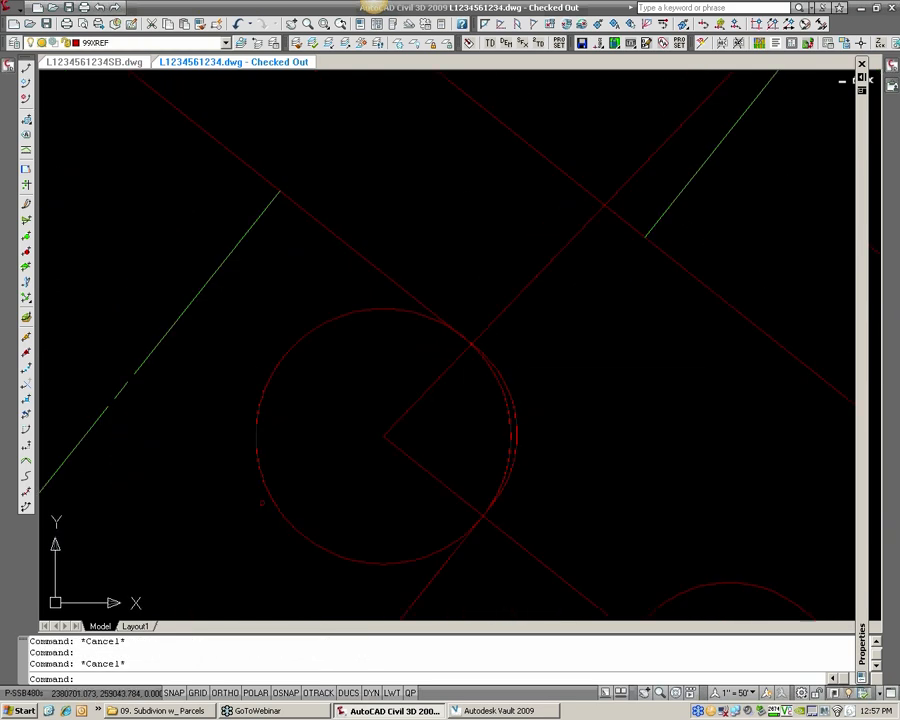
{"action": "type", "text": "tr"}
{"action": "key", "text": "Return"}
{"action": "left_click", "coordinate": [420, 412]}
{"action": "left_click", "coordinate": [367, 461]}
{"action": "key", "text": "Return"}
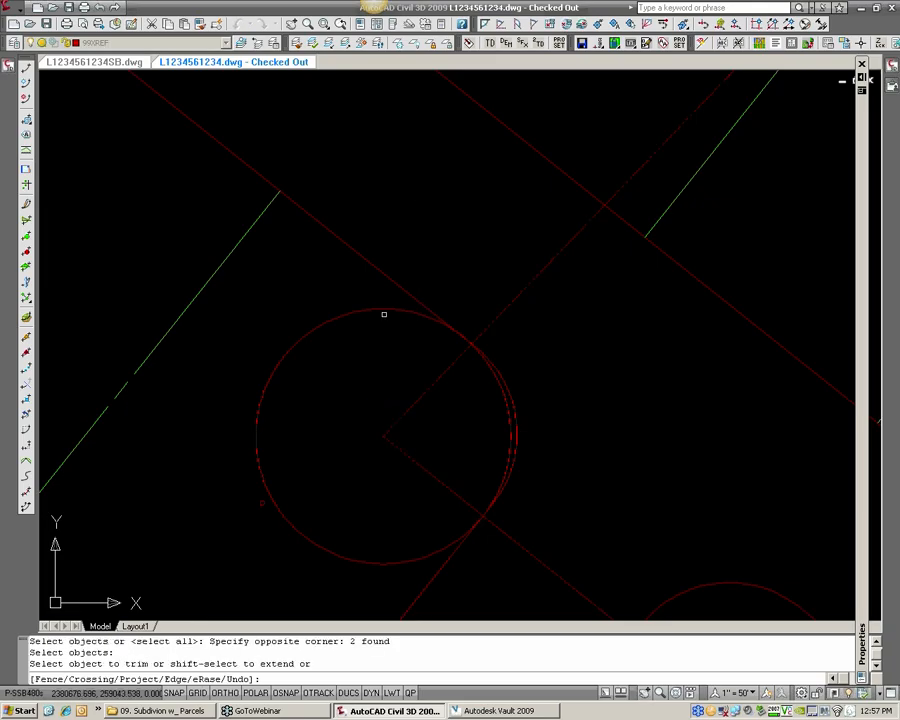
{"action": "left_click", "coordinate": [381, 310]}
{"action": "key", "text": "Return"}
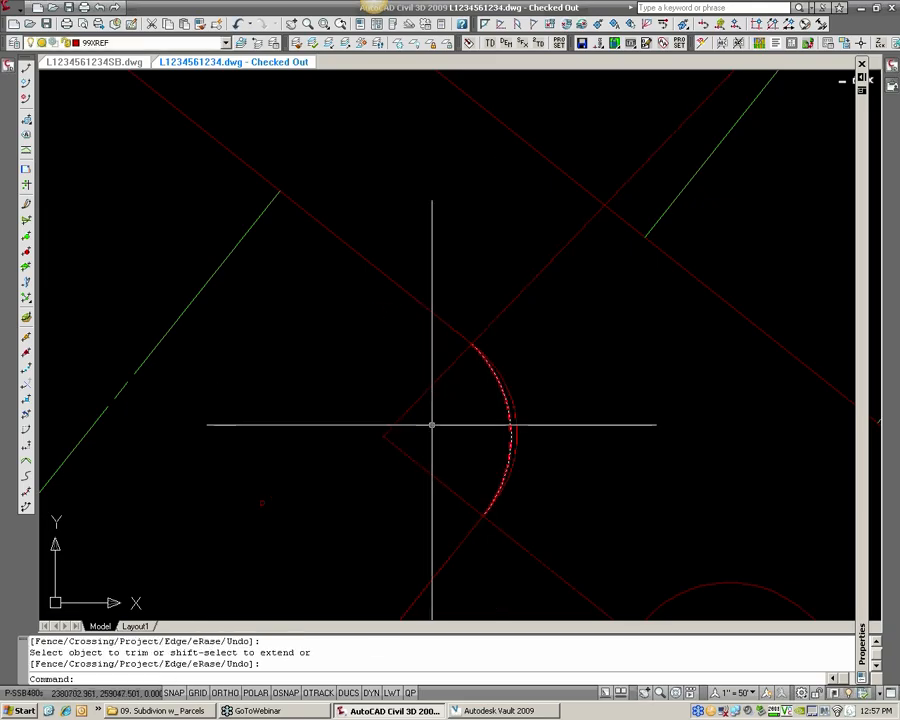
- Erase the two construction rays drawn from the arc's center
{"action": "left_click", "coordinate": [432, 424]}
{"action": "left_click", "coordinate": [376, 392]}
{"action": "type", "text": "e"}
{"action": "key", "text": "Return"}
- Examine the new arc's endpoints and fit against the existing corner curve and frontage lines
{"action": "mouse_move", "coordinate": [491, 403]}
{"action": "middle_mouse_down"}
{"action": "mouse_move", "coordinate": [496, 320]}
{"action": "mouse_move", "coordinate": [513, 261]}
{"action": "middle_mouse_up"}
{"action": "left_click", "coordinate": [510, 311]}
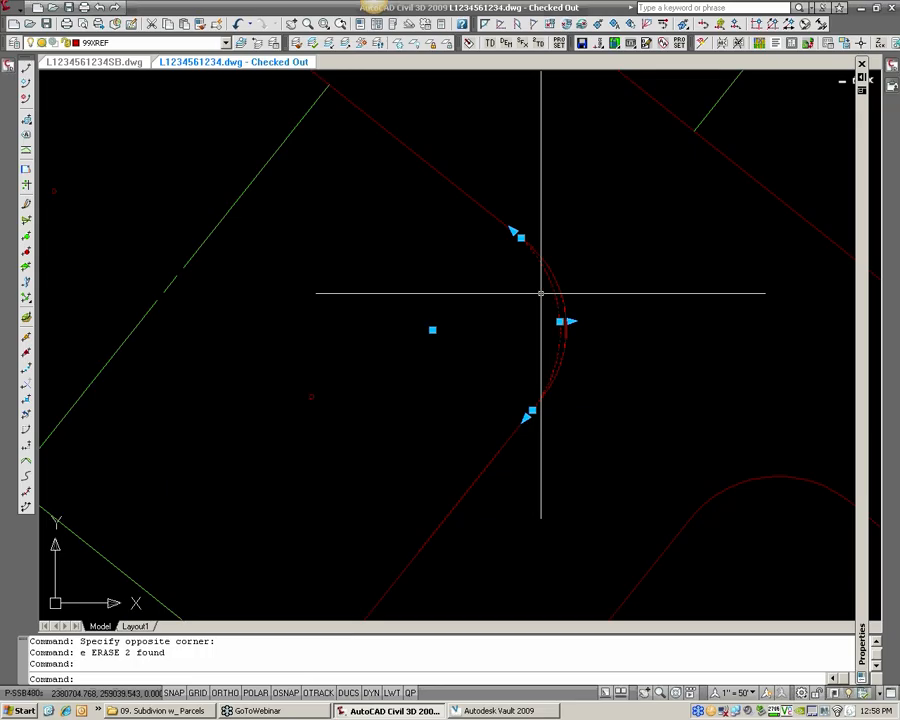
{"action": "scroll", "coordinate": [541, 293], "scroll_direction": "down", "scroll_amount": 2}
{"action": "key", "text": "Escape"}
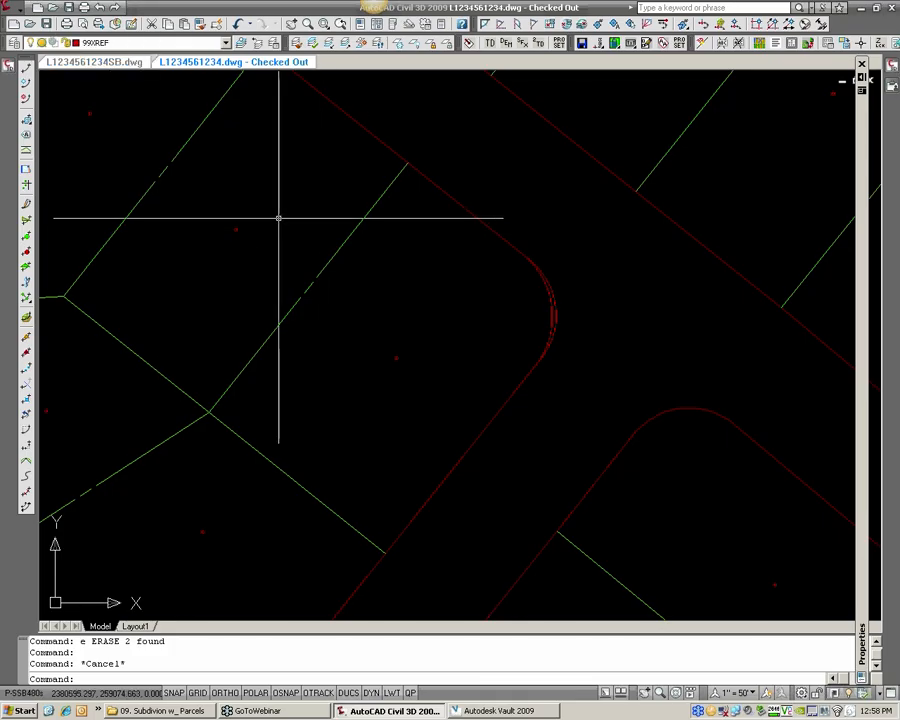
{"action": "middle_click_drag", "start_coordinate": [540, 300], "coordinate": [470, 318]}
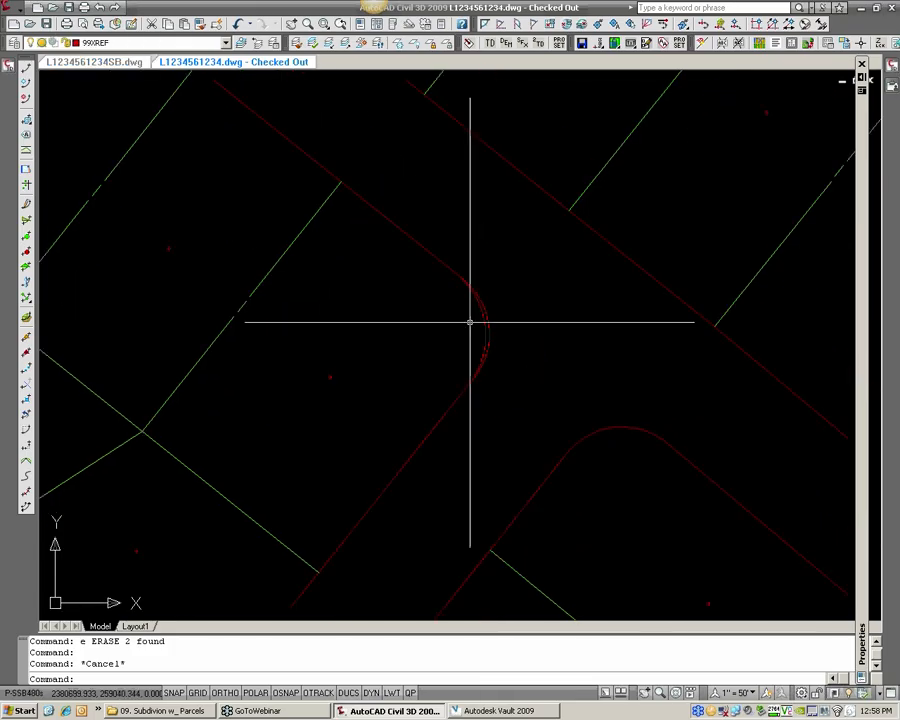
{"action": "left_click", "coordinate": [479, 316]}
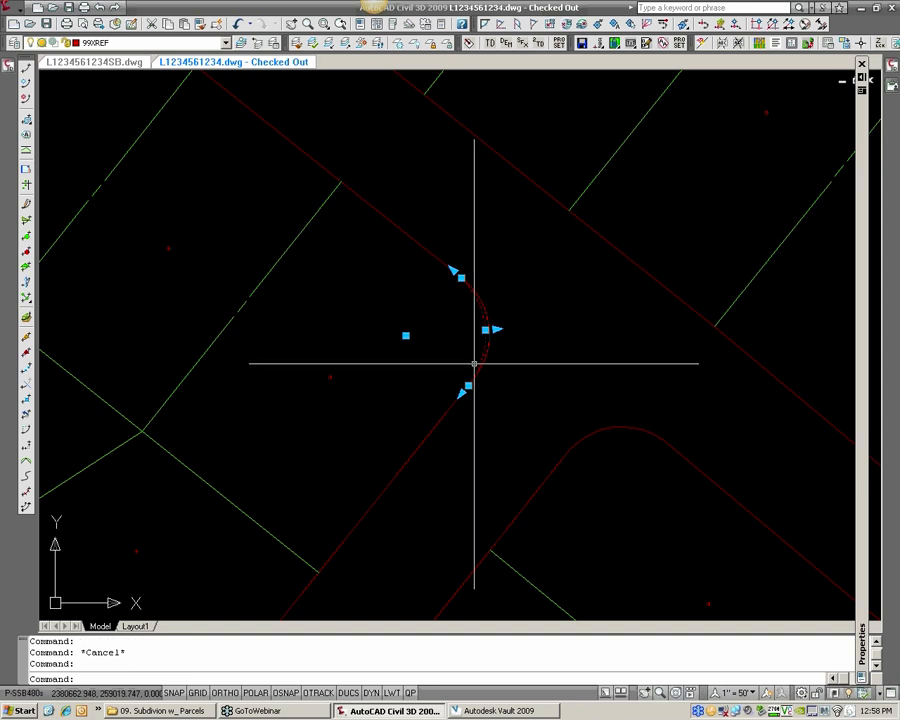
{"action": "key", "text": "Escape"}
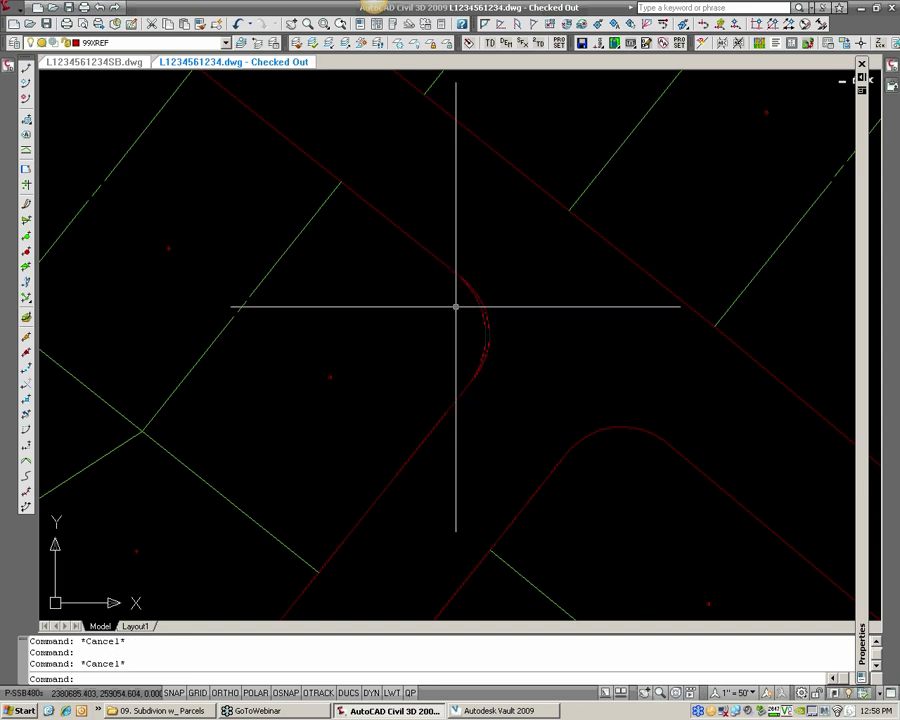
- Try to fillet the corner lot's frontage parcel segments with a radius of 30
{"action": "scroll", "coordinate": [478, 283], "scroll_direction": "up", "scroll_amount": 1}
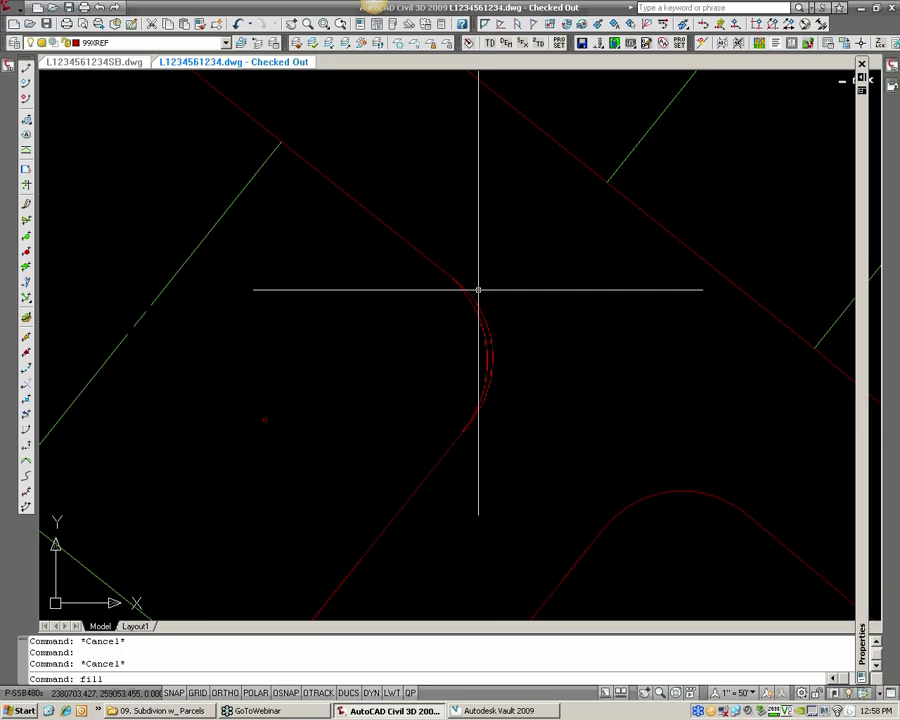
{"action": "type", "text": "fillet"}
{"action": "key", "text": "Return"}
{"action": "type", "text": "r"}
{"action": "key", "text": "Return"}
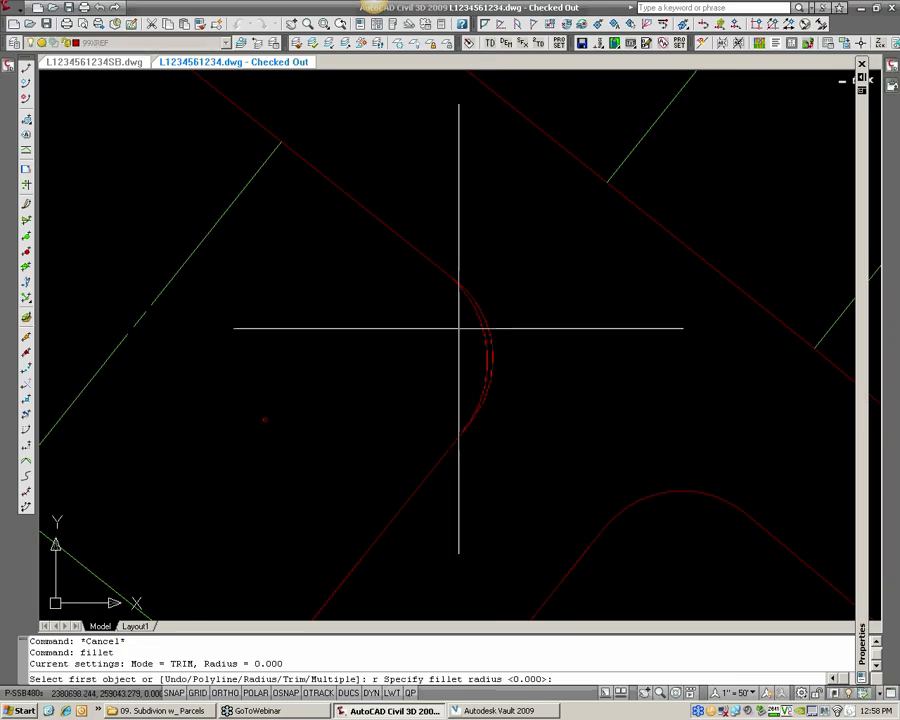
{"action": "type", "text": "30"}
{"action": "key", "text": "Return"}
{"action": "left_click", "coordinate": [454, 281]}
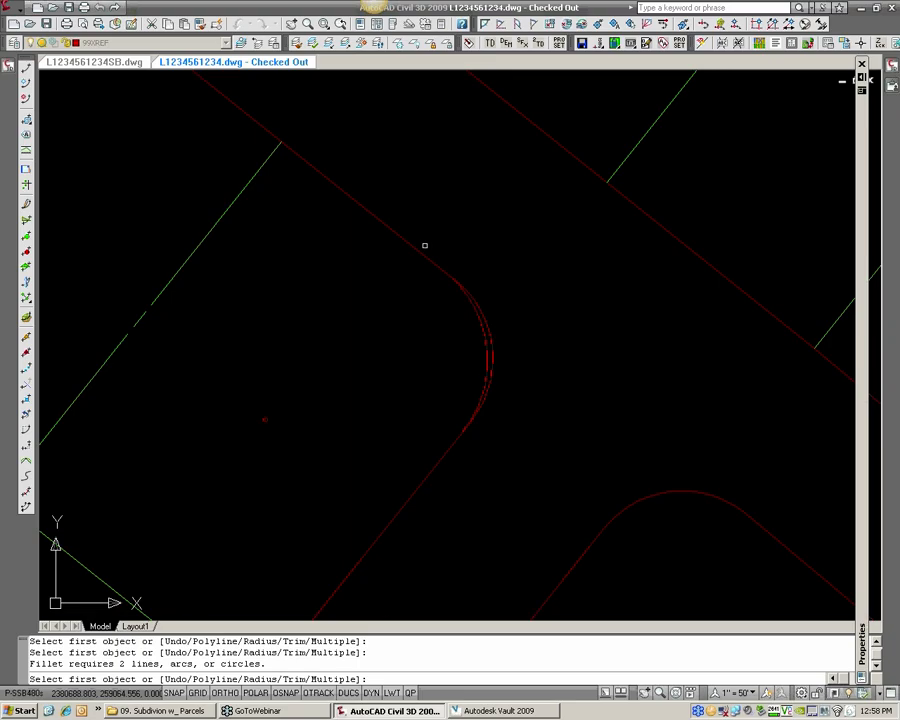
{"action": "key", "text": "Escape"}
- Inspect the grips of the two frontage parcel segments on either side of the corner curve
{"action": "left_click", "coordinate": [418, 251]}
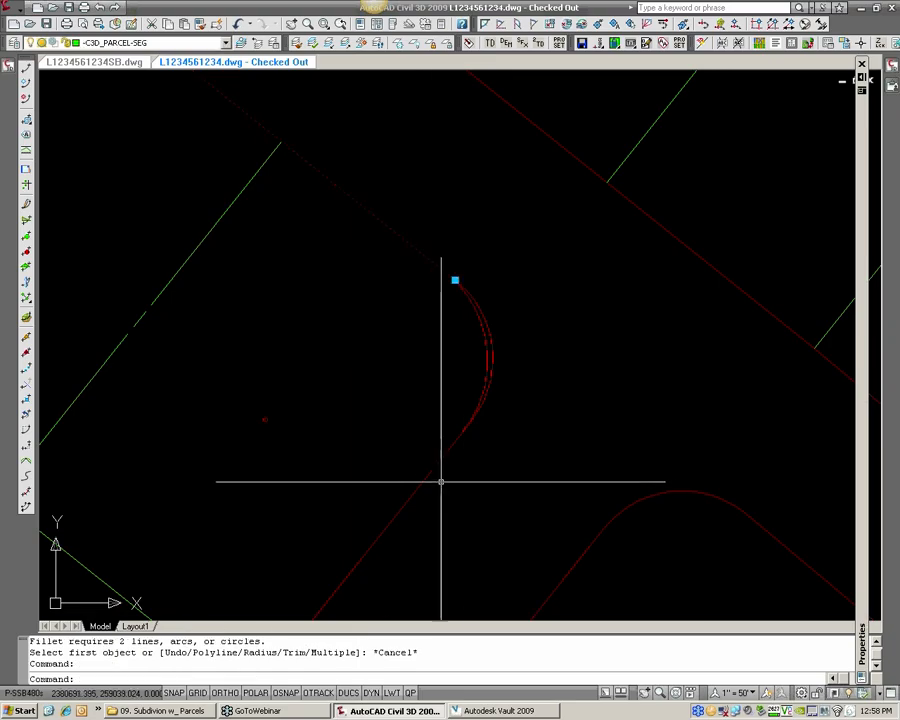
{"action": "left_click", "coordinate": [428, 474]}
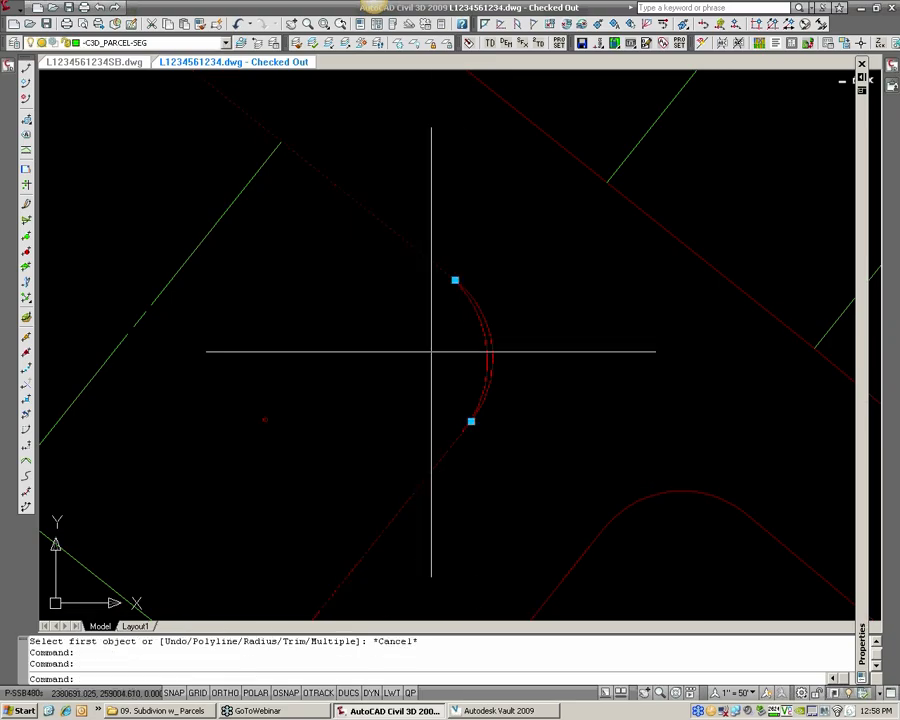
{"action": "key", "text": "Escape"}
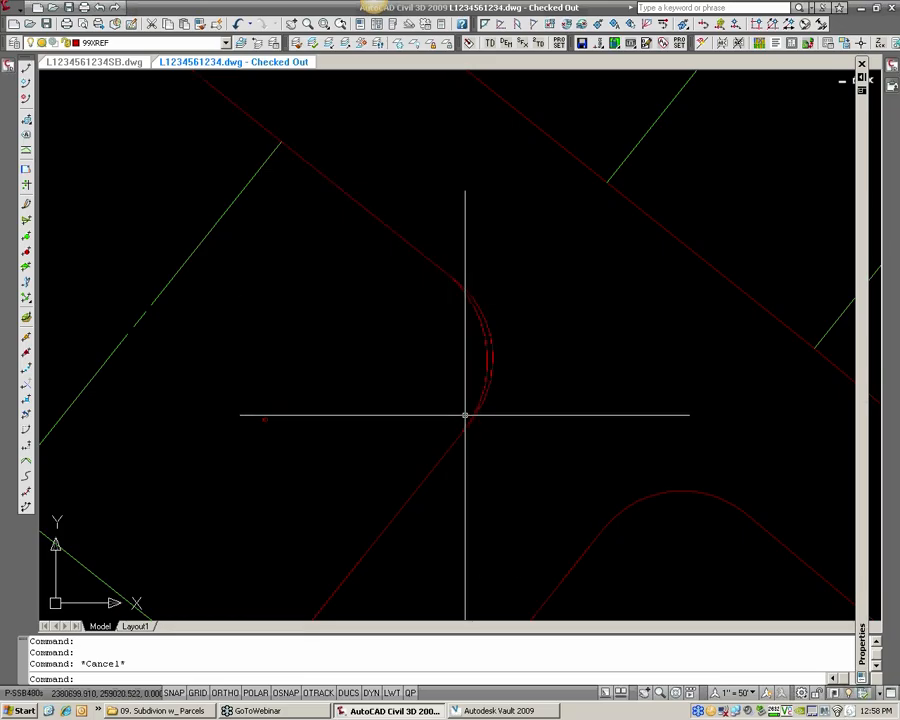
{"action": "left_click", "coordinate": [12, 8]}
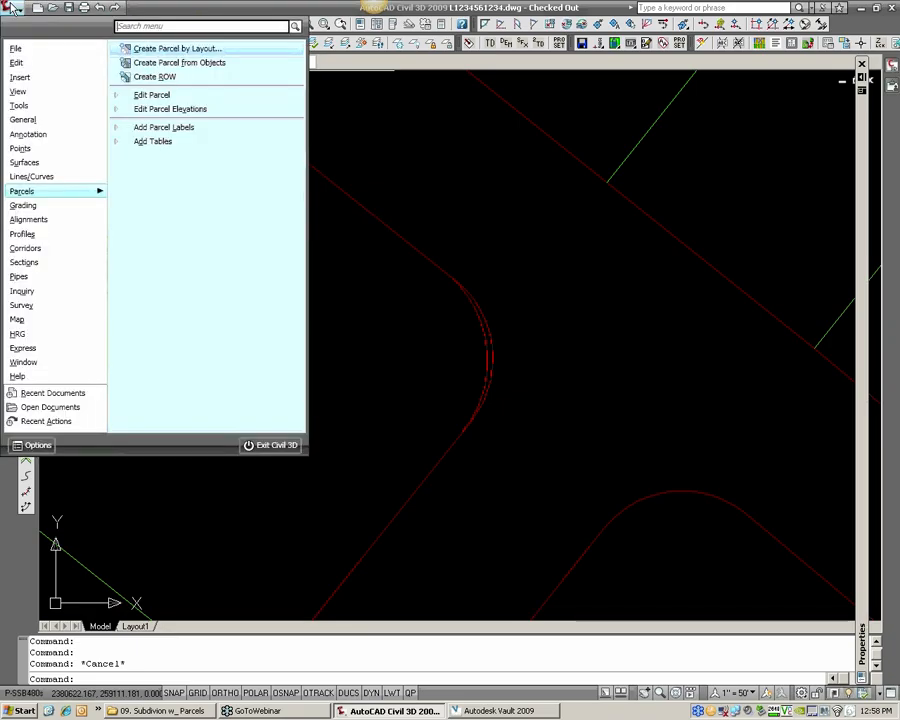
{"action": "left_click", "coordinate": [203, 64]}
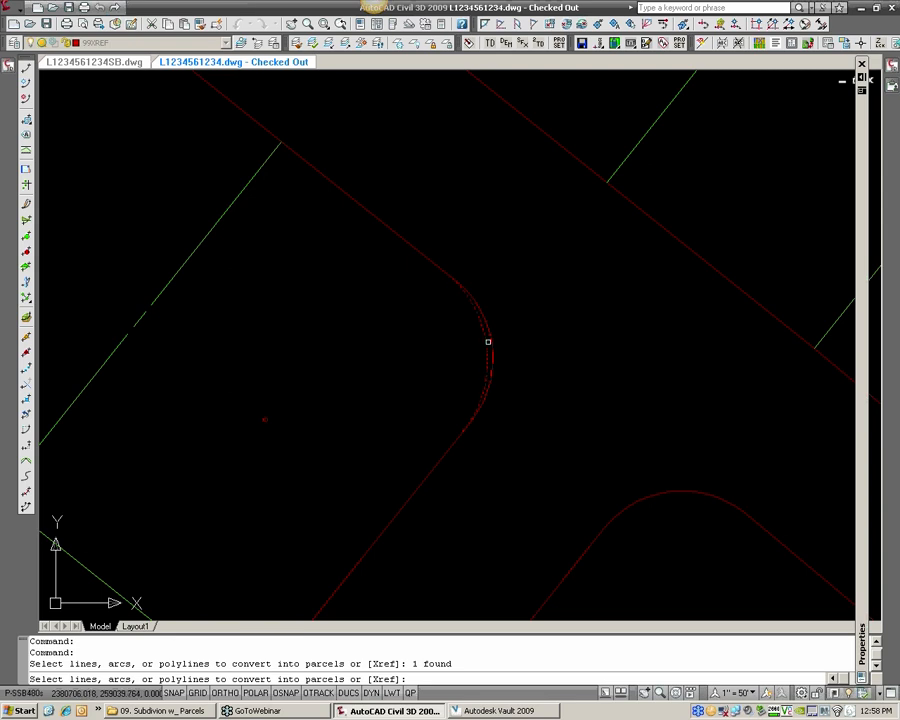
{"action": "scroll", "coordinate": [490, 341], "scroll_direction": "up", "scroll_amount": 2}
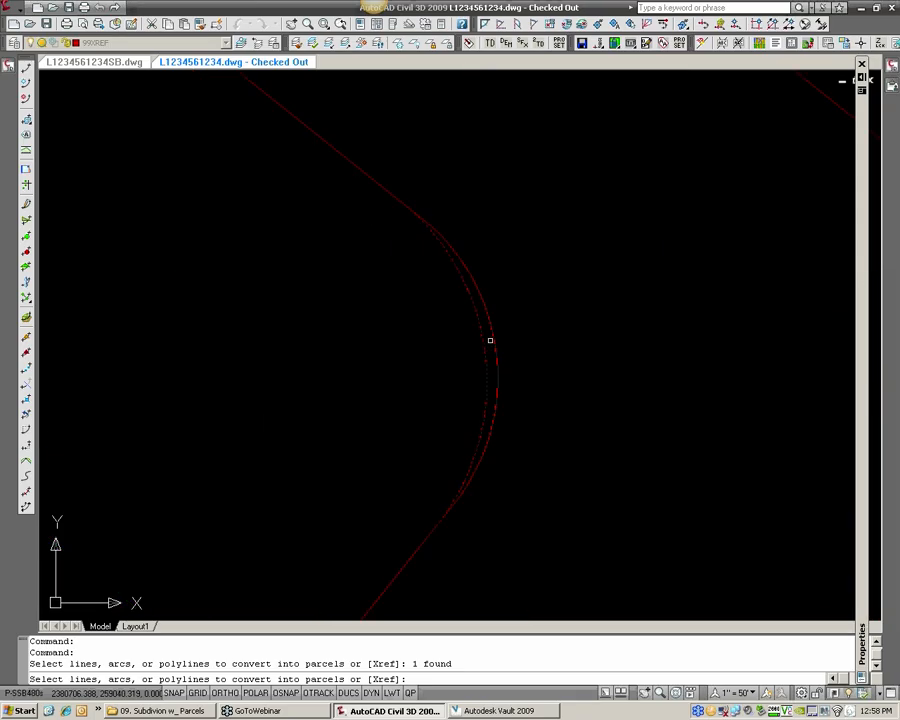
{"action": "scroll", "coordinate": [357, 378], "scroll_direction": "down", "scroll_amount": 2}
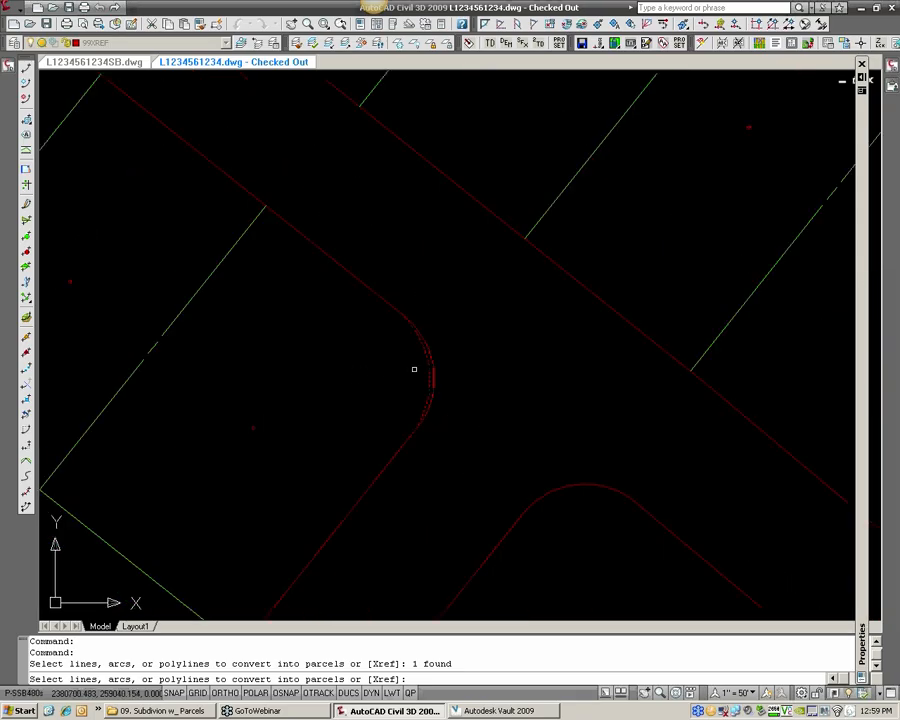
{"action": "key", "text": "Escape"}
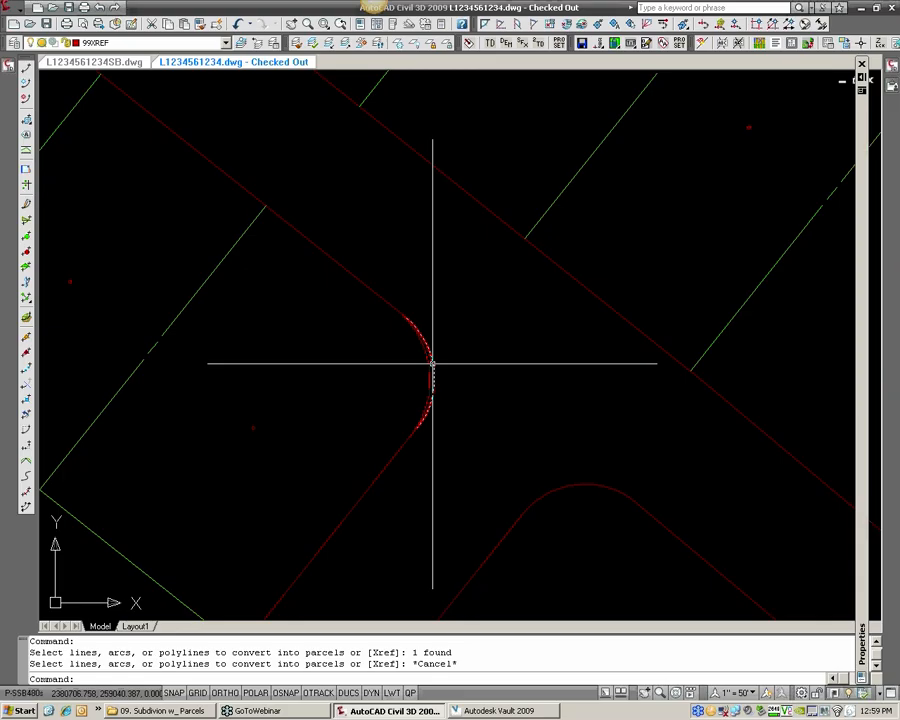
{"action": "left_click", "coordinate": [113, 61]}
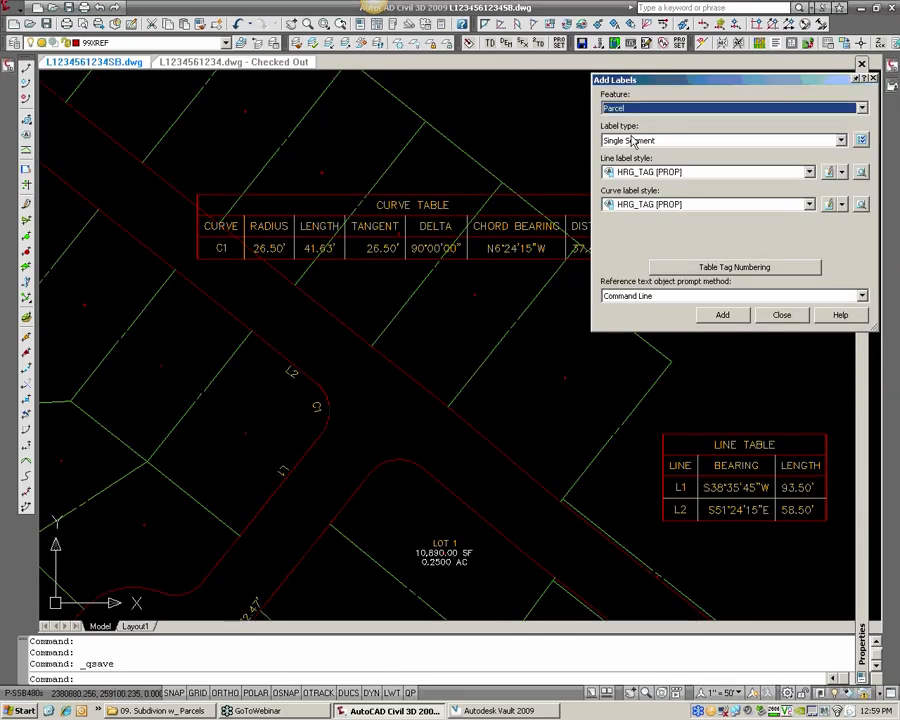
{"action": "left_click", "coordinate": [632, 141]}
{"action": "left_click", "coordinate": [622, 184]}
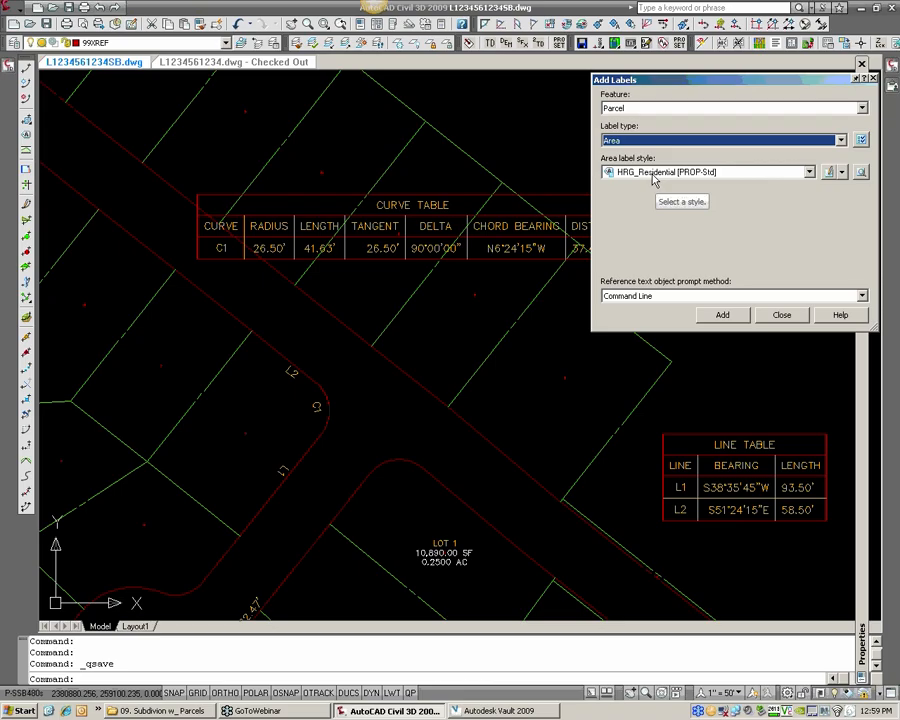
{"action": "left_click", "coordinate": [654, 176]}
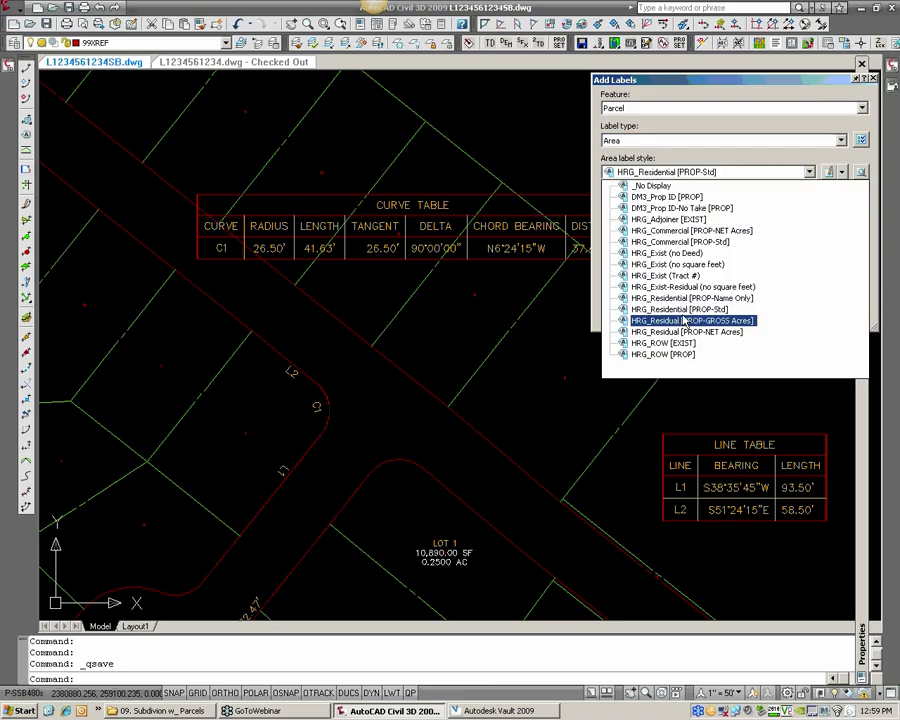
{"action": "left_click", "coordinate": [683, 310]}
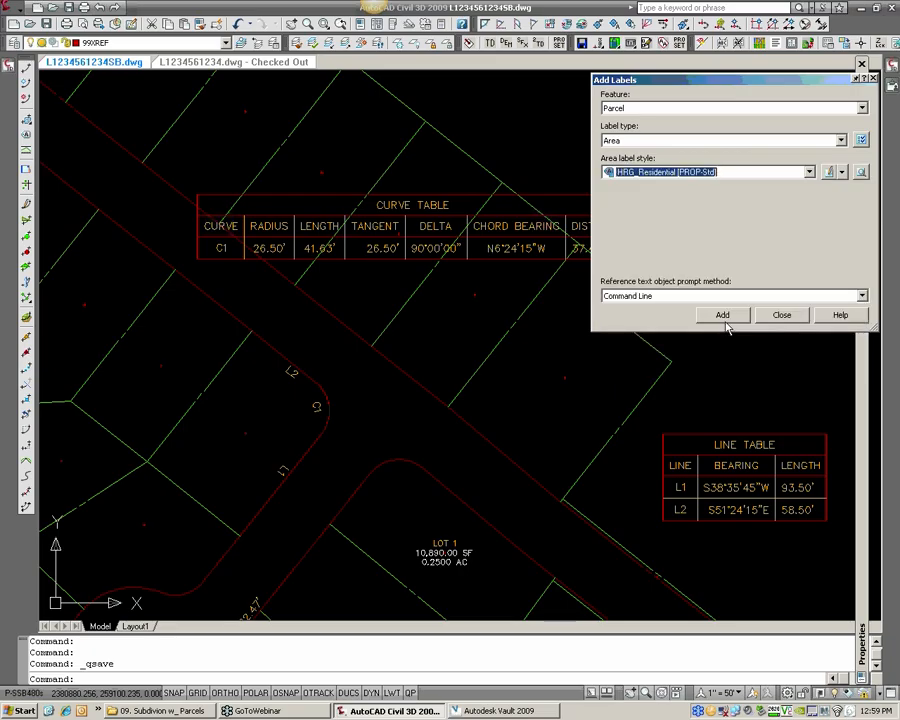
{"action": "left_click", "coordinate": [722, 315]}
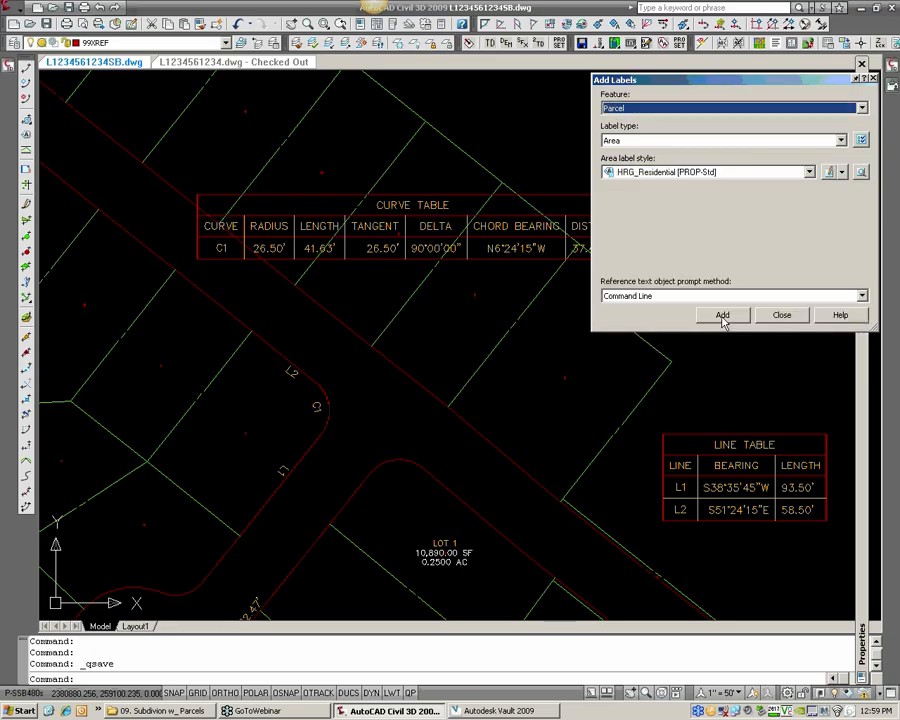
{"action": "left_click", "coordinate": [246, 434]}
{"action": "scroll", "coordinate": [243, 435], "scroll_direction": "up", "scroll_amount": 3}
{"action": "key", "text": "Escape"}
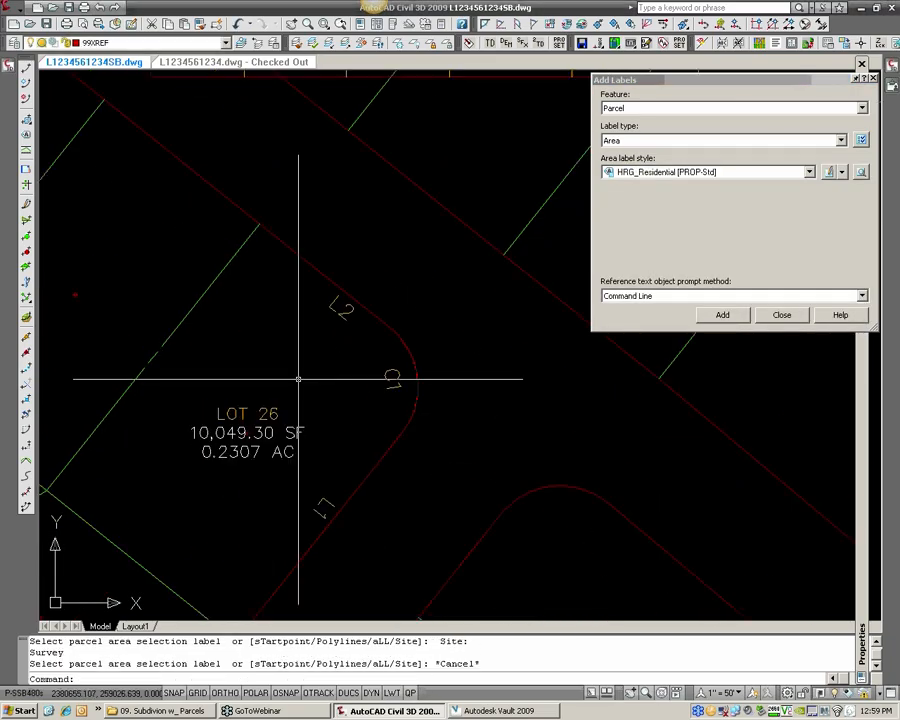
- Erase the new arc and the old parcel curve segment at the corner lot in L1234561234.dwg
{"action": "left_click", "coordinate": [216, 62]}
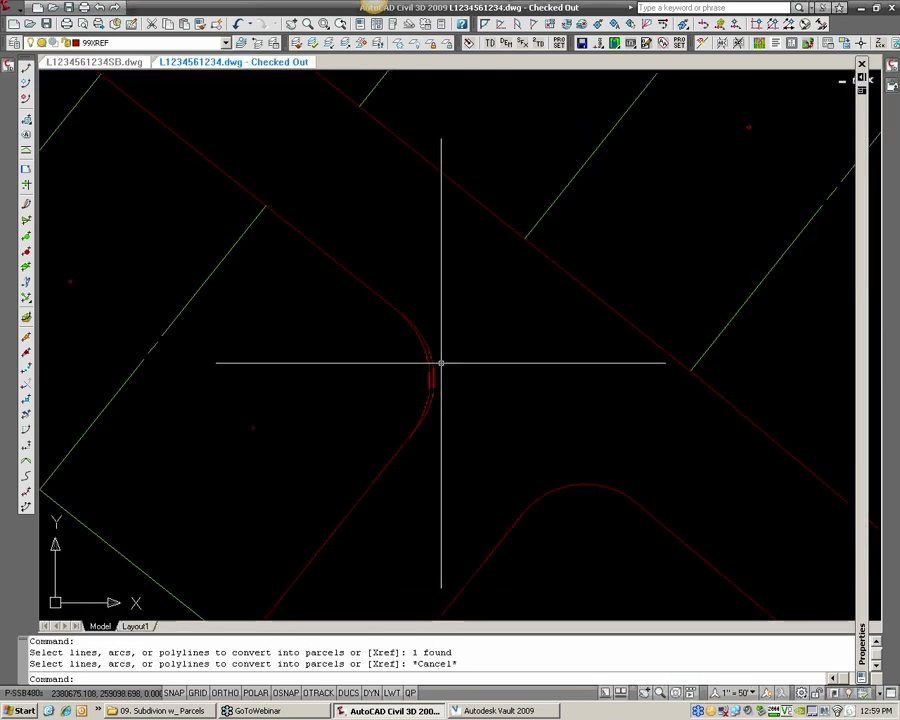
{"action": "type", "text": "e"}
{"action": "key", "text": "Return"}
{"action": "key", "text": "Escape"}
{"action": "left_click", "coordinate": [431, 364]}
{"action": "type", "text": "e"}
{"action": "key", "text": "Return"}
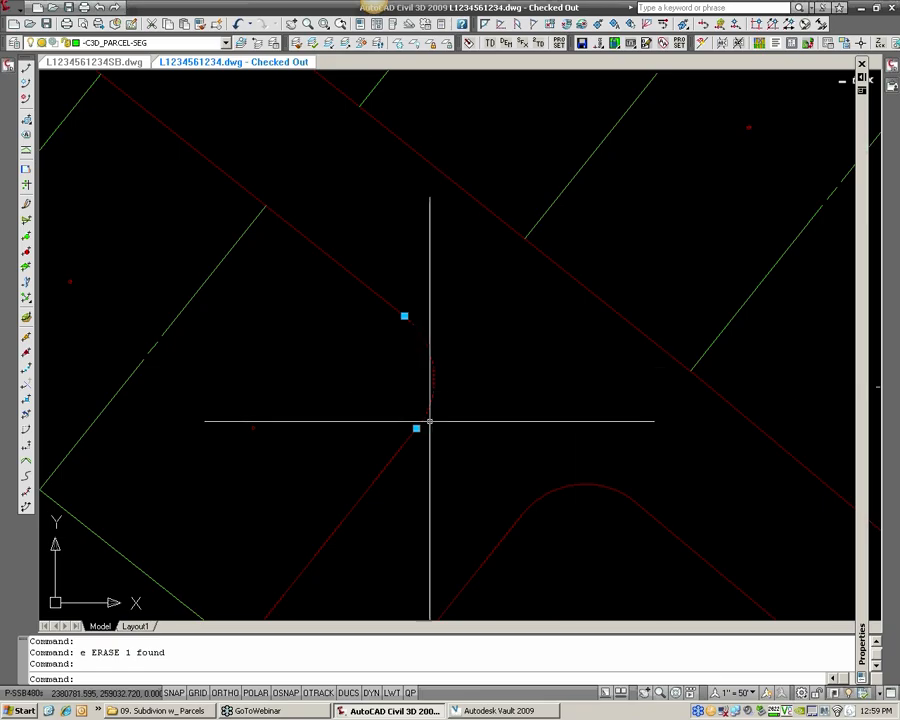
{"action": "type", "text": "e"}
{"action": "key", "text": "Return"}
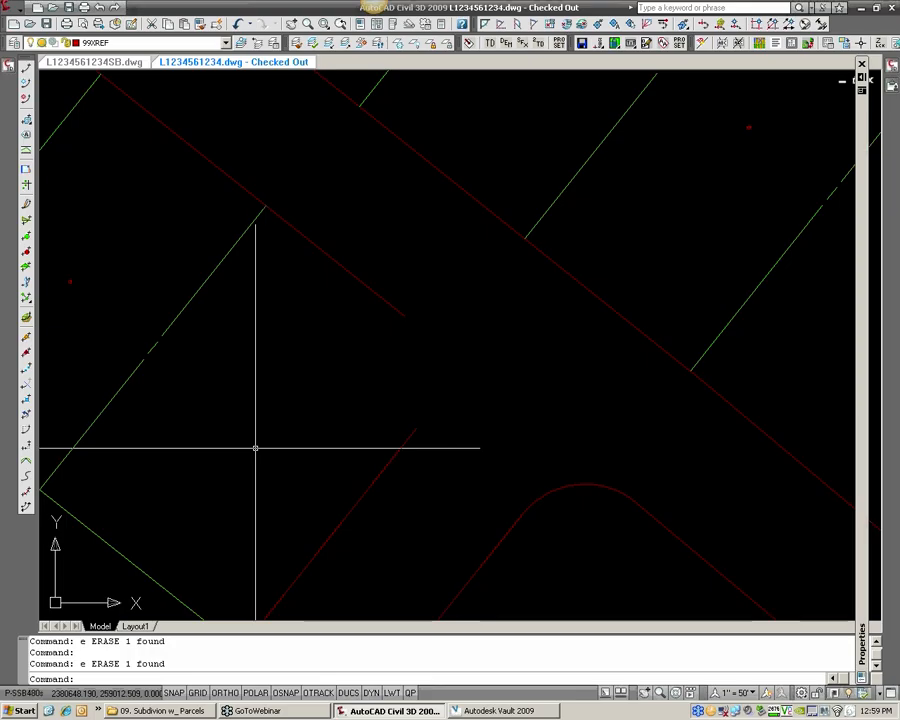
- Draw a circle of radius 30 tangent to the corner lot's two frontage segments
{"action": "type", "text": "c"}
{"action": "key", "text": "Return"}
{"action": "type", "text": "ttr"}
{"action": "key", "text": "Return"}
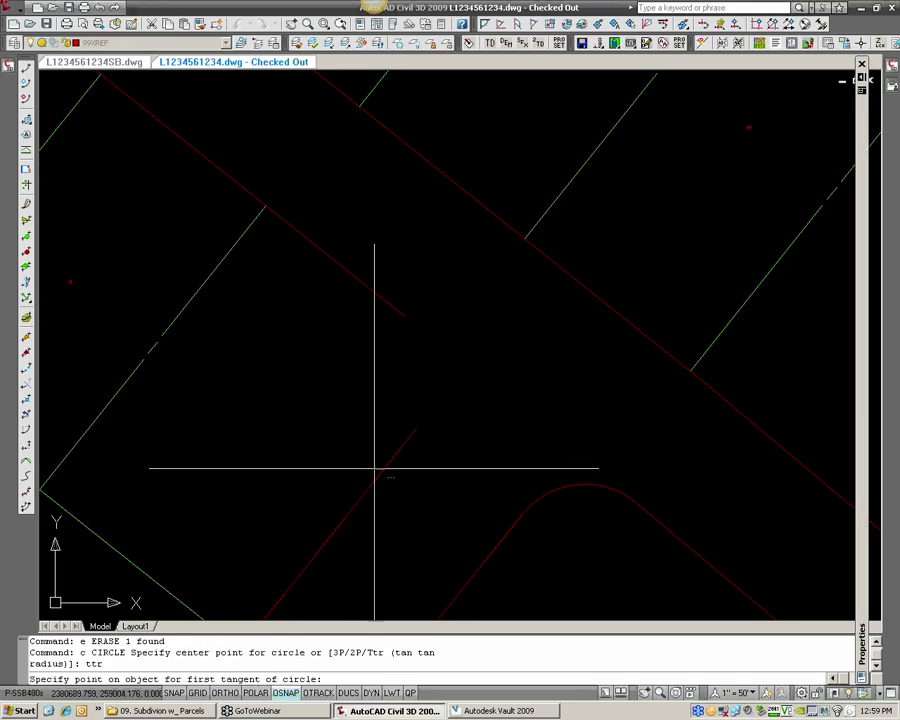
{"action": "left_click", "coordinate": [375, 468]}
{"action": "left_click", "coordinate": [363, 282]}
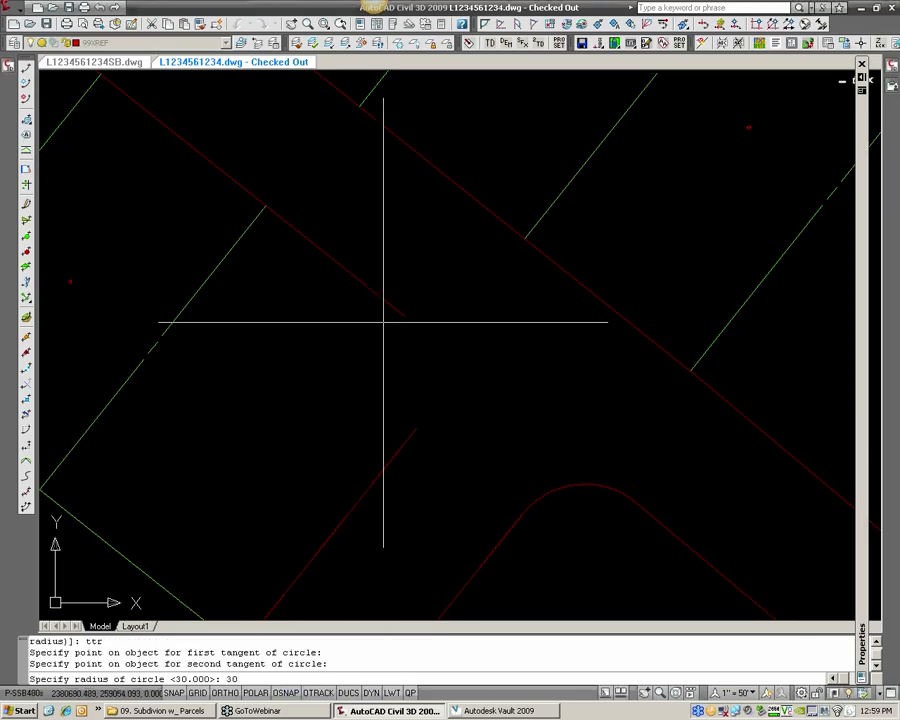
{"action": "type", "text": "30"}
{"action": "key", "text": "Return"}
{"action": "scroll", "coordinate": [383, 322], "scroll_direction": "up", "scroll_amount": 2}
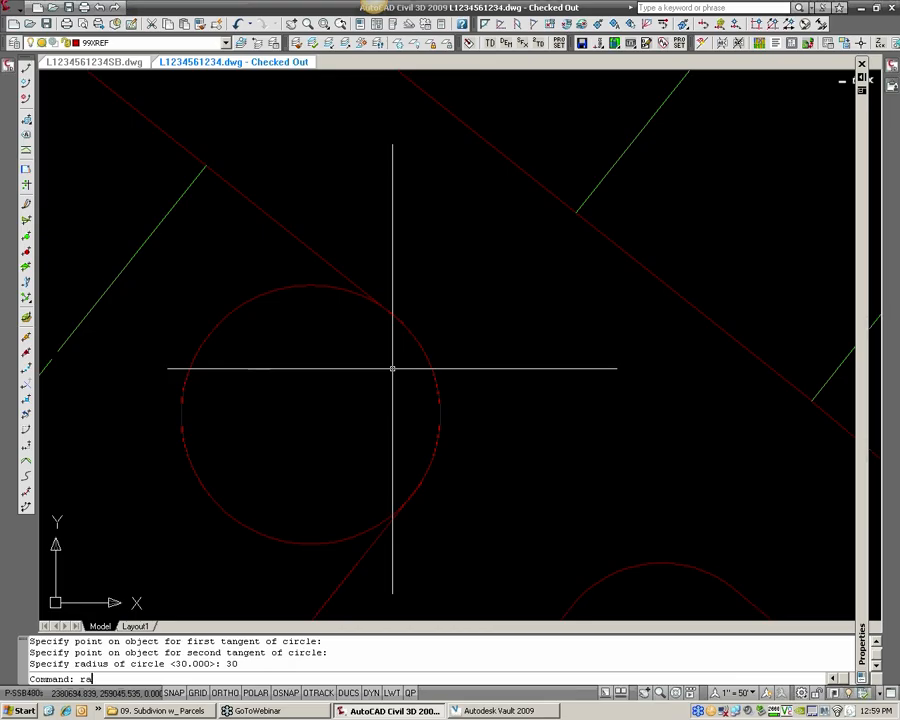
{"action": "type", "text": "ray"}
{"action": "key", "text": "Return"}
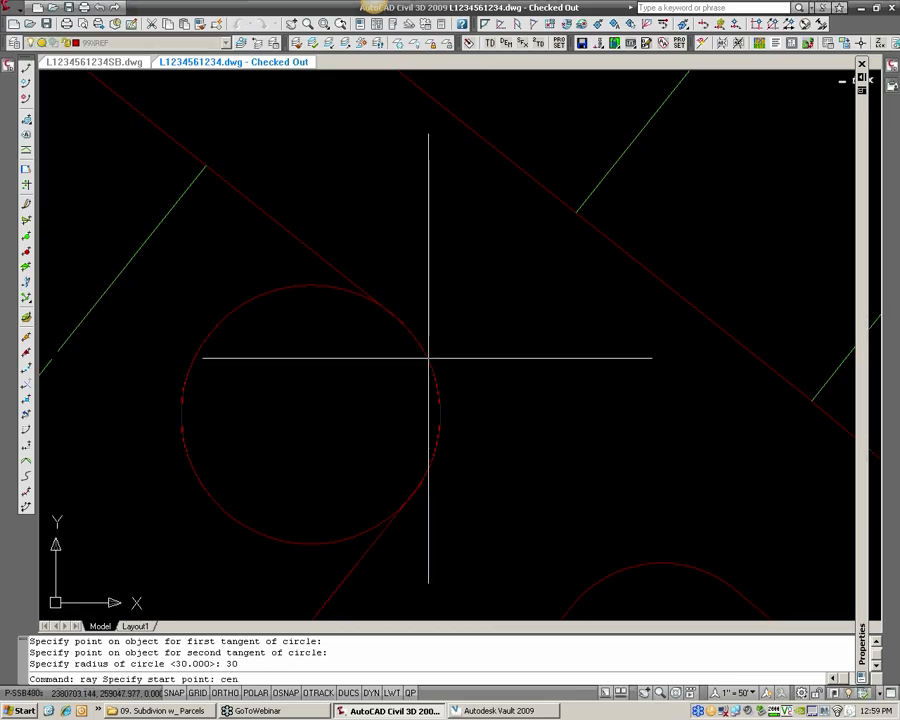
{"action": "type", "text": "cen"}
{"action": "key", "text": "Return"}
{"action": "key", "text": "Escape"}
{"action": "key", "text": "Escape"}
- Draw two rays from the circle's center, one perpendicular to each of the corner lot's frontage segments
{"action": "type", "text": "ray"}
{"action": "key", "text": "Return"}
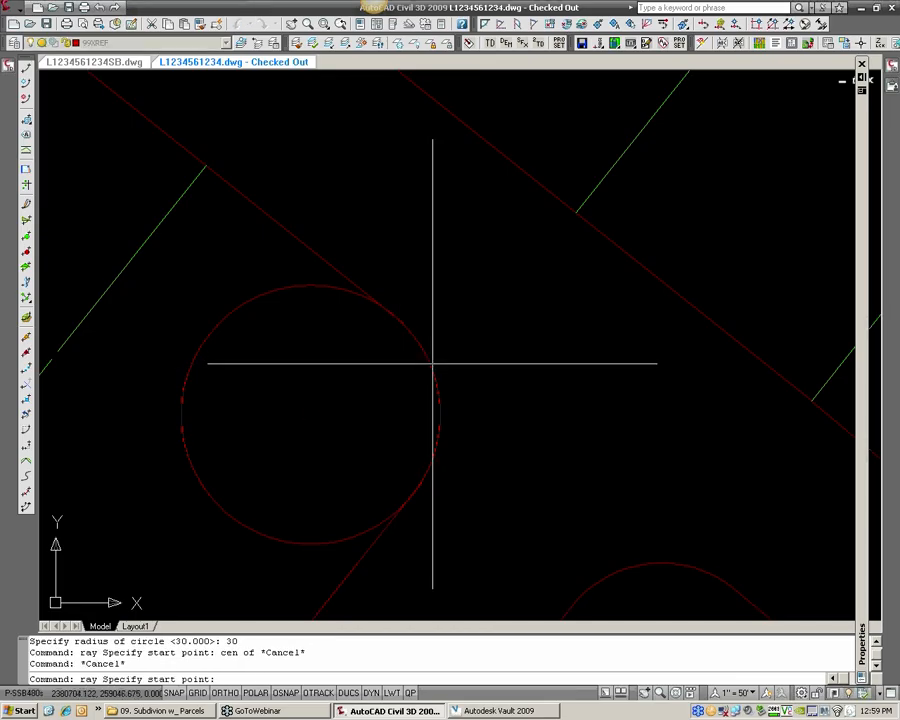
{"action": "type", "text": "cen"}
{"action": "key", "text": "Return"}
{"action": "left_click", "coordinate": [311, 413]}
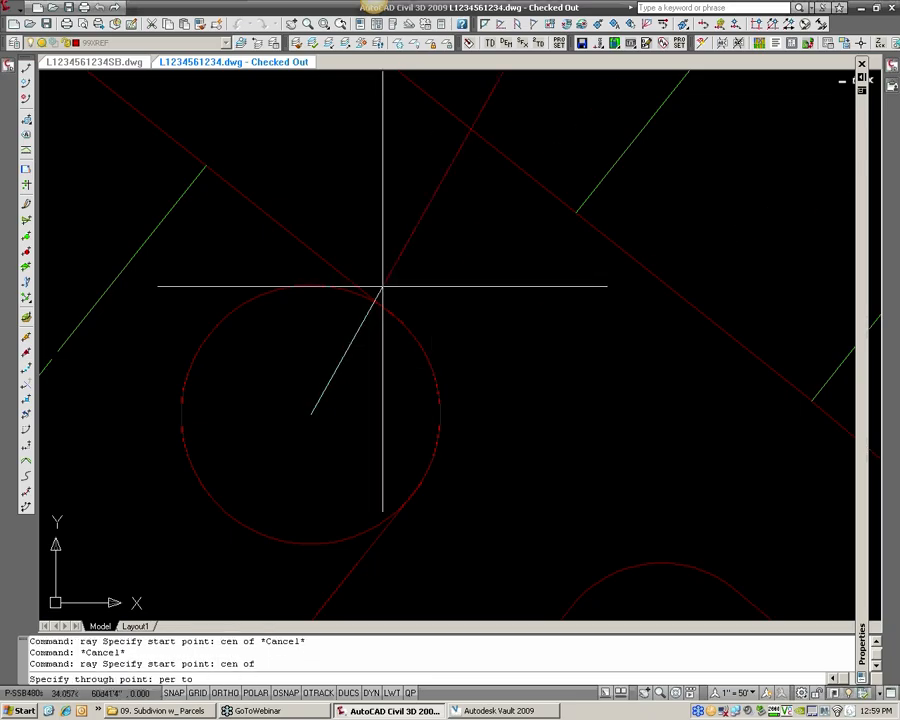
{"action": "left_click", "coordinate": [362, 310]}
{"action": "type", "text": "pe"}
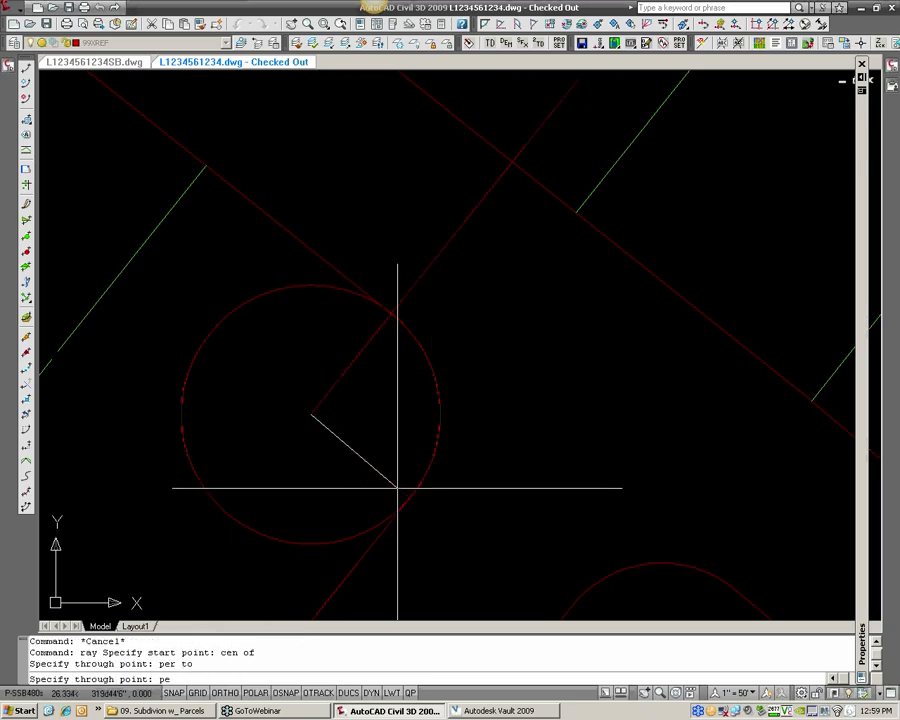
{"action": "type", "text": "r"}
{"action": "key", "text": "Return"}
{"action": "left_click", "coordinate": [377, 556]}
{"action": "key", "text": "Return"}
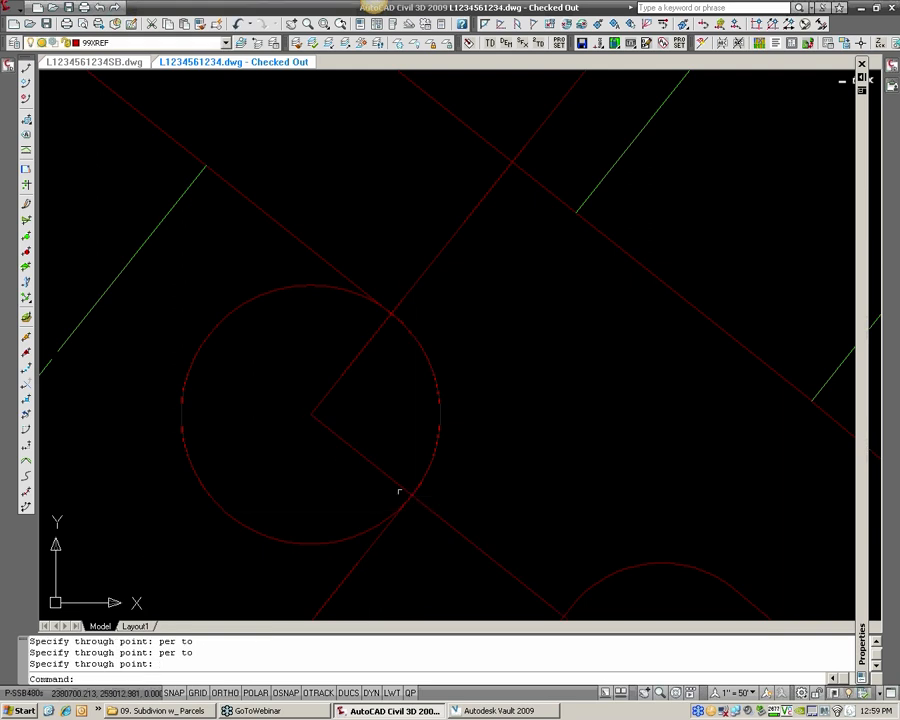
- Trim the circle against both rays, keeping only the corner arc between the frontage segments
{"action": "type", "text": "tr"}
{"action": "key", "text": "Return"}
{"action": "left_click", "coordinate": [399, 490]}
{"action": "left_click", "coordinate": [332, 396]}
{"action": "left_click", "coordinate": [337, 300]}
{"action": "key", "text": "Return"}
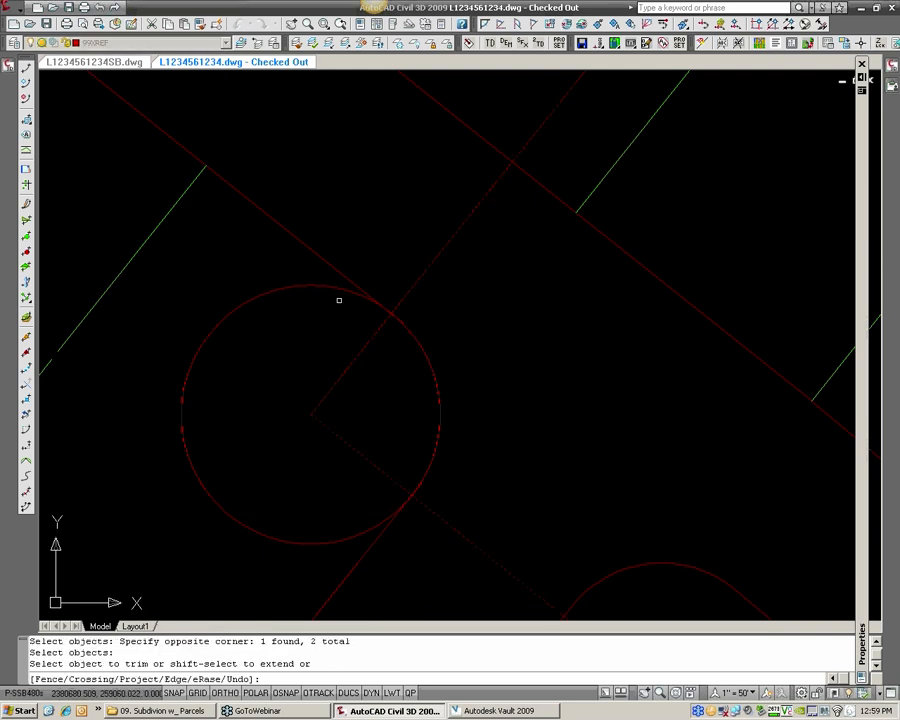
{"action": "left_click", "coordinate": [346, 291]}
{"action": "key", "text": "Return"}
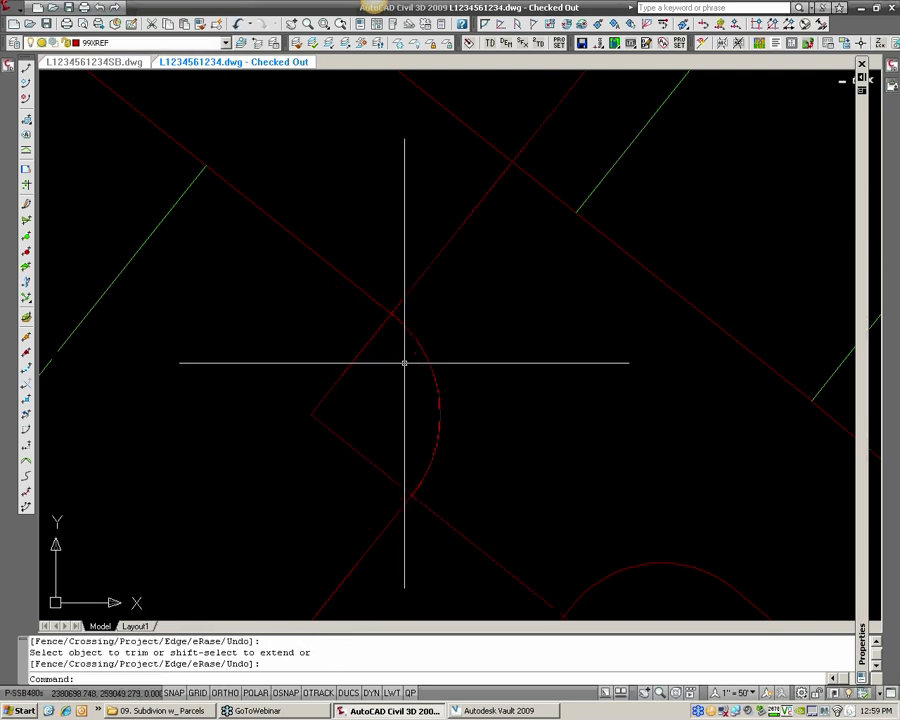
- Stretch the ends of the two frontage parcel segments to the matching endpoints of the corner arc
{"action": "left_click", "coordinate": [377, 314]}
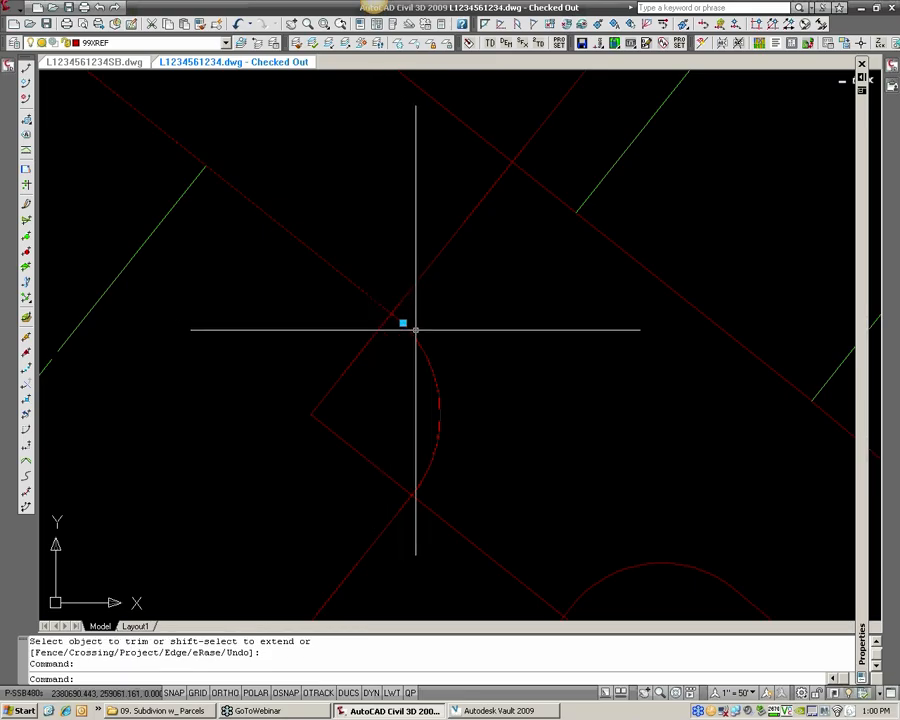
{"action": "left_click", "coordinate": [403, 322]}
{"action": "type", "text": "end"}
{"action": "key", "text": "Return"}
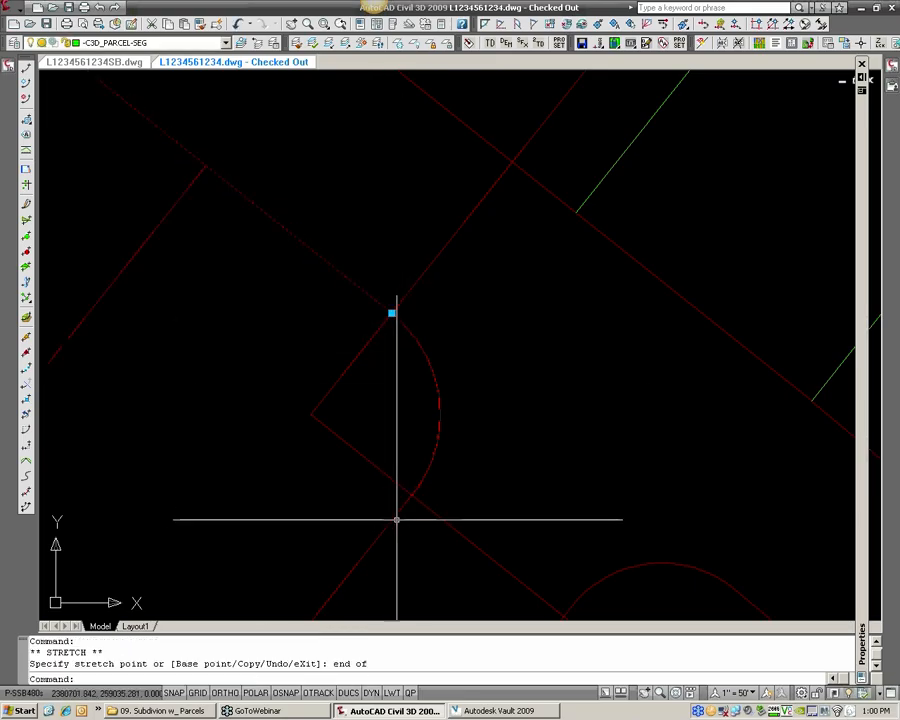
{"action": "left_click", "coordinate": [390, 520]}
{"action": "left_click", "coordinate": [421, 483]}
{"action": "type", "text": "end"}
{"action": "key", "text": "Return"}
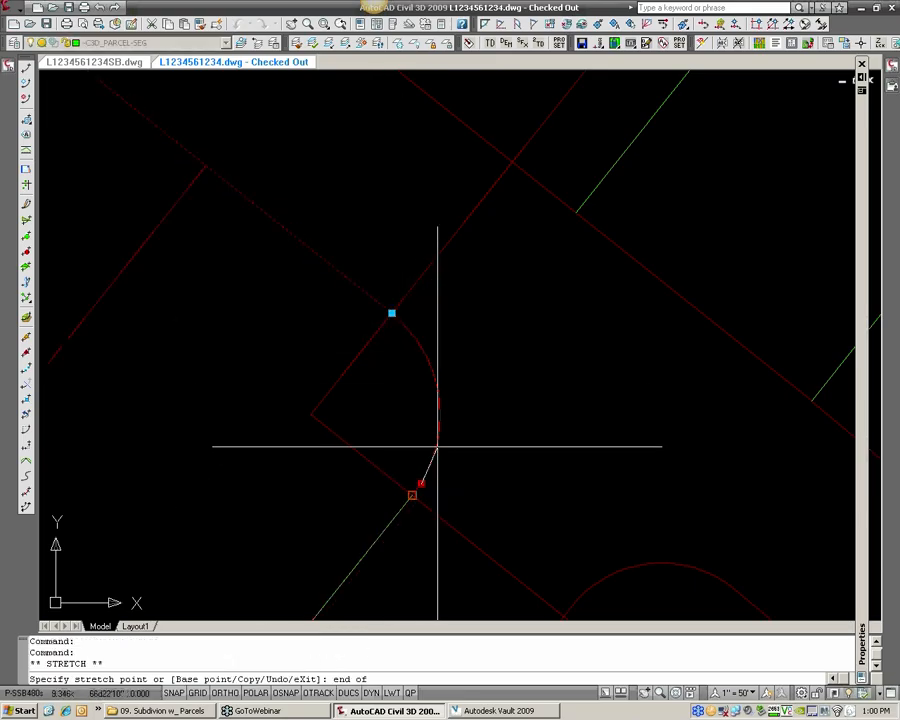
{"action": "left_click", "coordinate": [436, 445]}
{"action": "key", "text": "Escape"}
{"action": "key", "text": "Escape"}
- Erase the two rays used to trim the corner circle
{"action": "left_click", "coordinate": [371, 423]}
{"action": "left_click", "coordinate": [275, 368]}
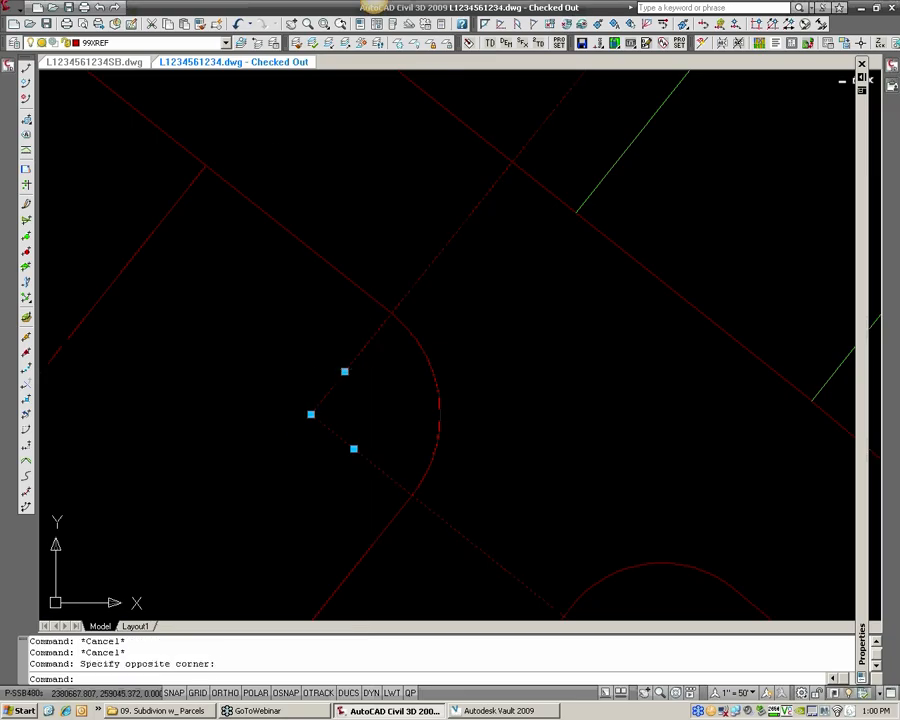
{"action": "type", "text": "e"}
{"action": "key", "text": "space"}
- Convert the corner arc into a parcel segment in site Parcels [PROP], with style HRG_Property [PROP] and the existing entity erased
{"action": "left_click", "coordinate": [19, 14]}
{"action": "mouse_move", "coordinate": [60, 190]}
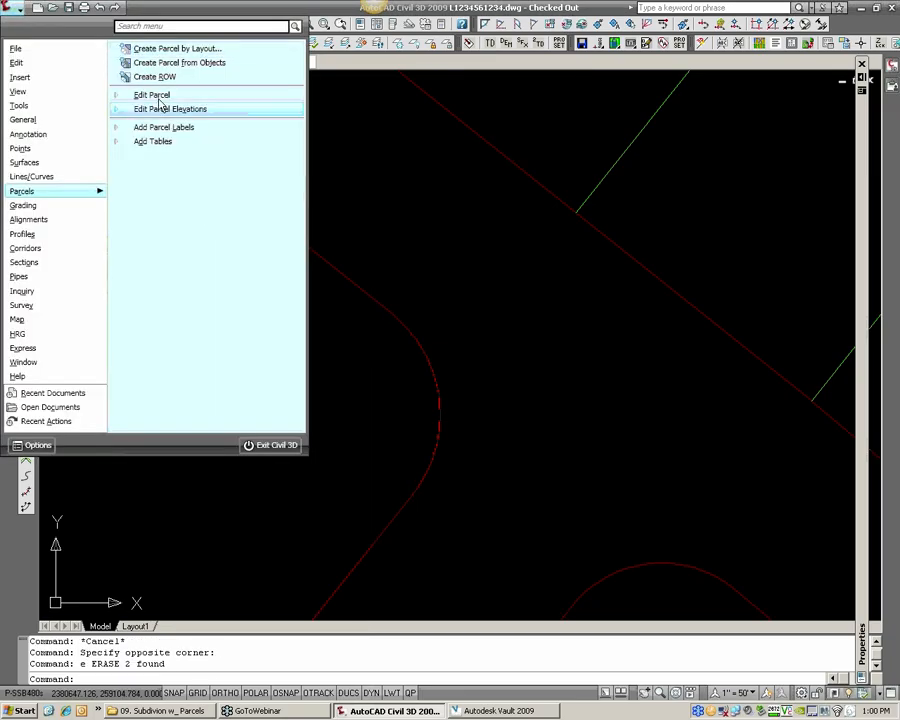
{"action": "left_click", "coordinate": [178, 65]}
{"action": "left_click", "coordinate": [418, 342]}
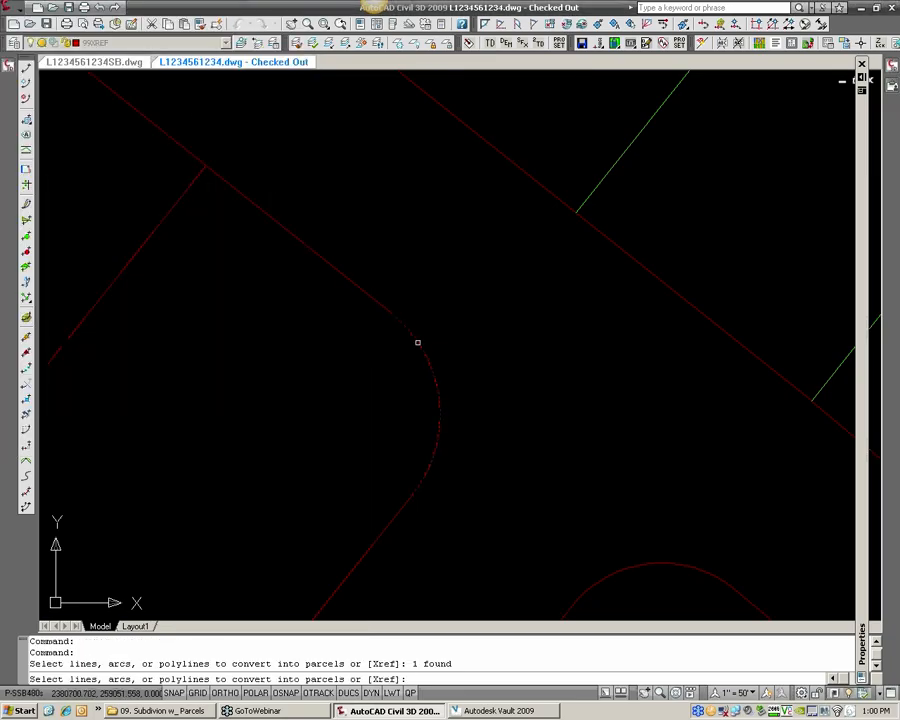
{"action": "key", "text": "Return"}
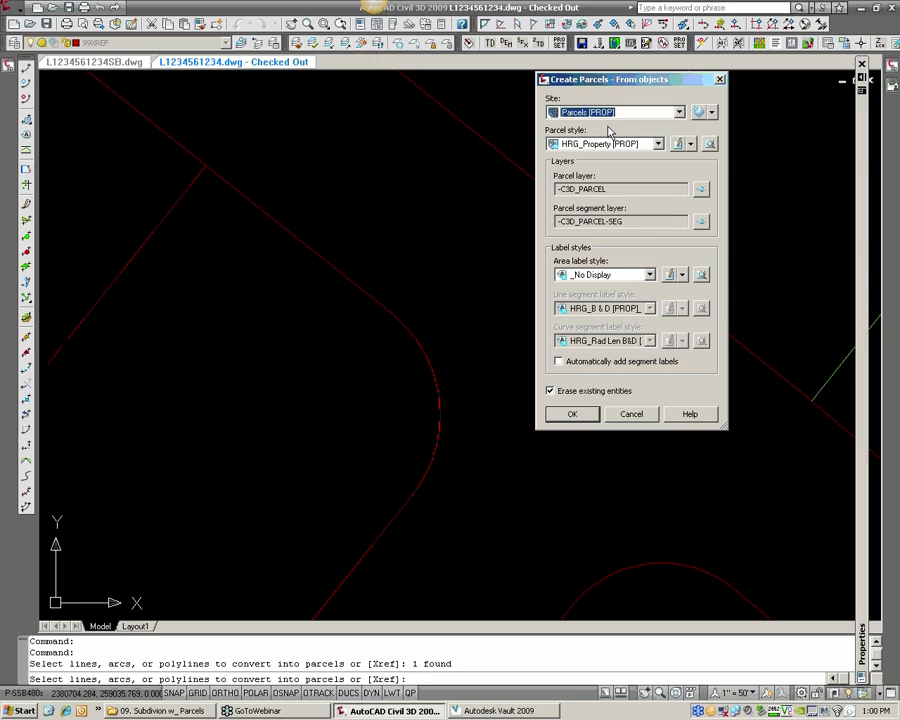
{"action": "left_click", "coordinate": [584, 418]}
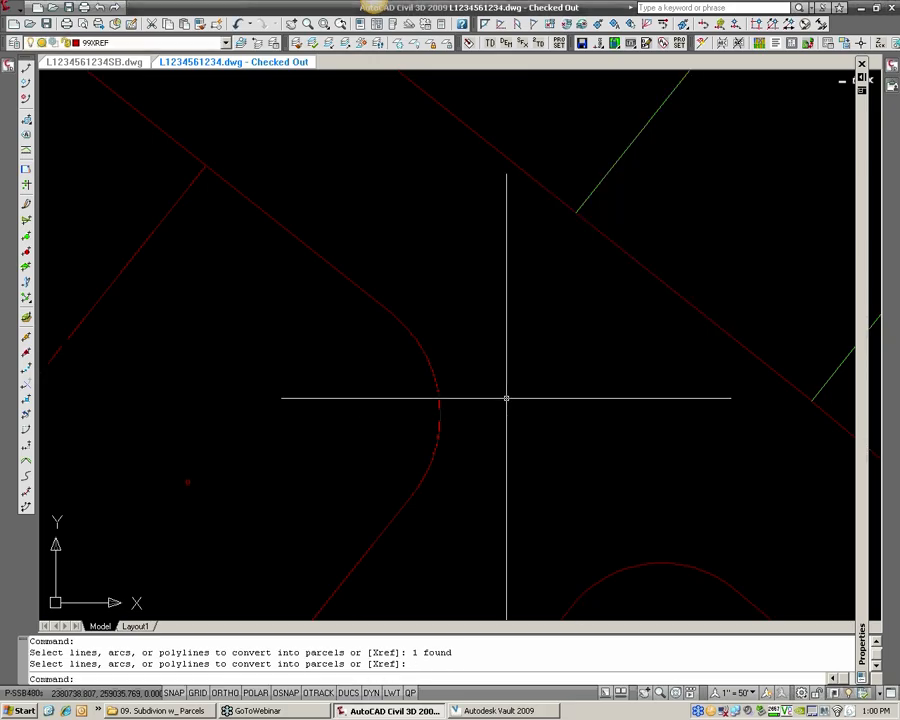
{"action": "scroll", "coordinate": [256, 429], "scroll_direction": "down", "scroll_amount": 2}
{"action": "middle_click_drag", "start_coordinate": [259, 439], "coordinate": [304, 408]}
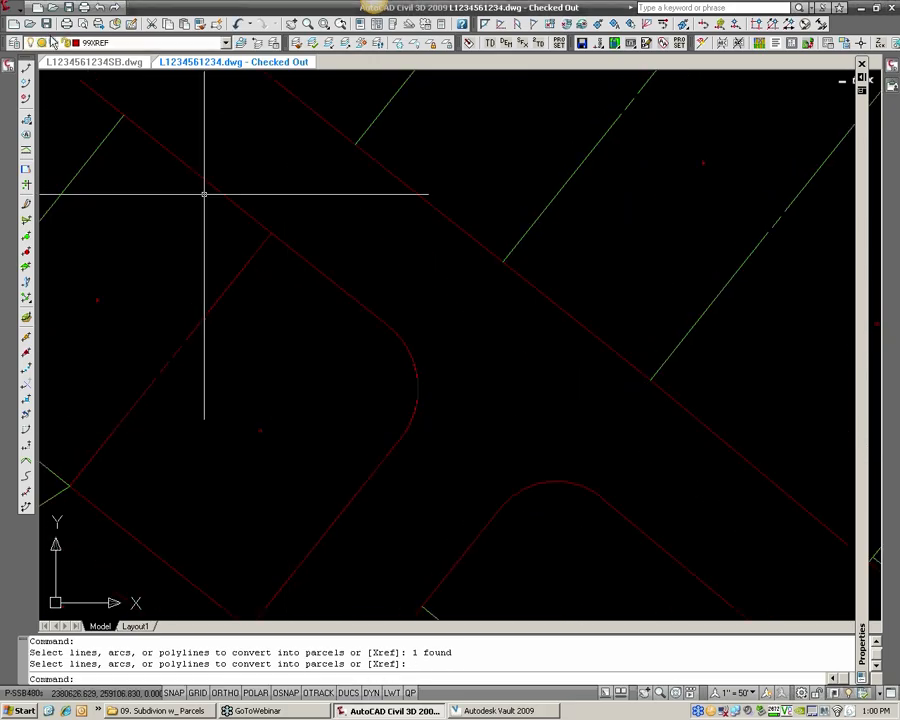
{"action": "key", "text": "ctrl+s"}
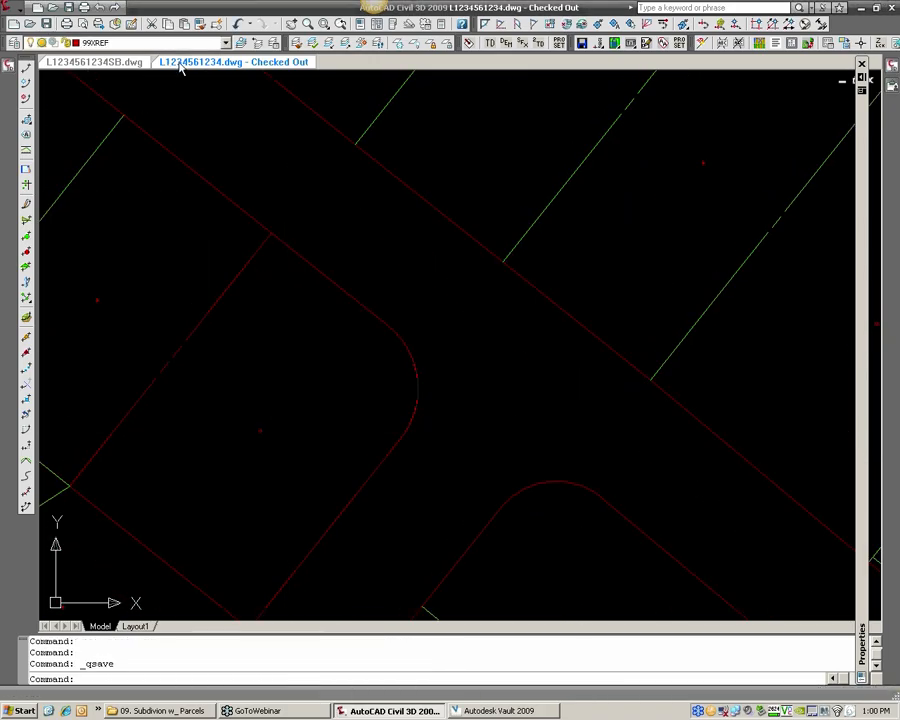
{"action": "left_click", "coordinate": [117, 68]}
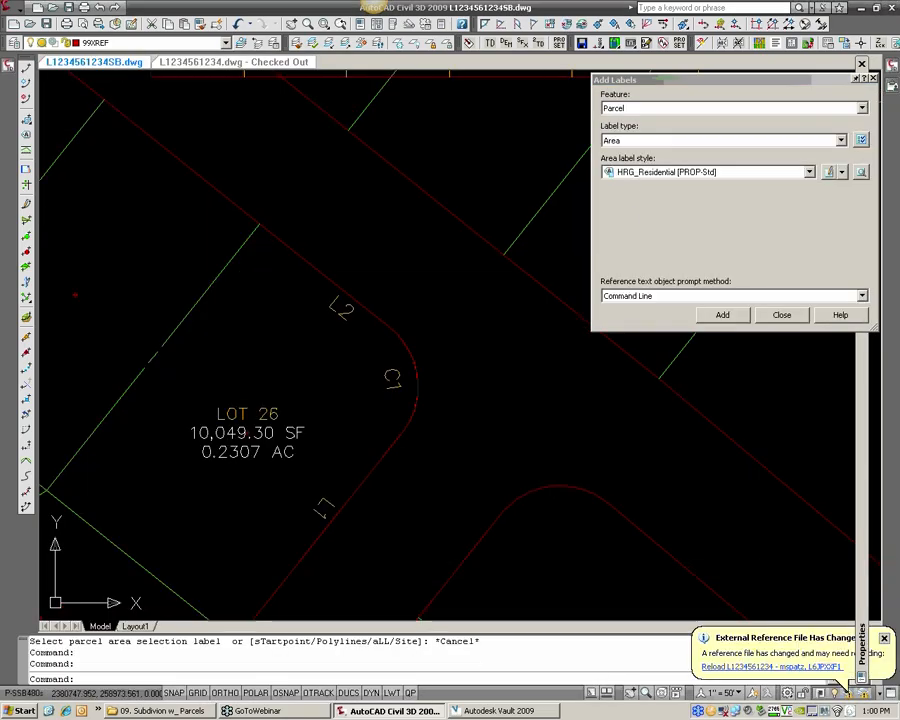
{"action": "left_click", "coordinate": [770, 666]}
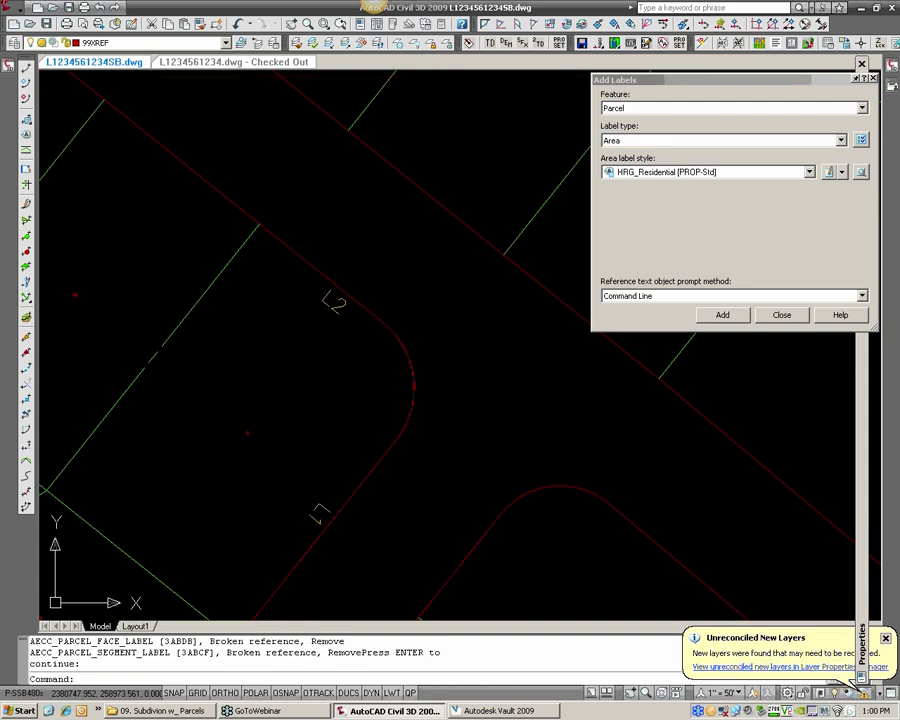
- Check the curve and line tables, and label the rebuilt corner lot's area with the HRG_Residential [PROP-Std] style
{"action": "scroll", "coordinate": [449, 398], "scroll_direction": "down", "scroll_amount": 10}
{"action": "middle_click_drag", "start_coordinate": [504, 299], "coordinate": [405, 335]}
{"action": "scroll", "coordinate": [405, 335], "scroll_direction": "up", "scroll_amount": 5}
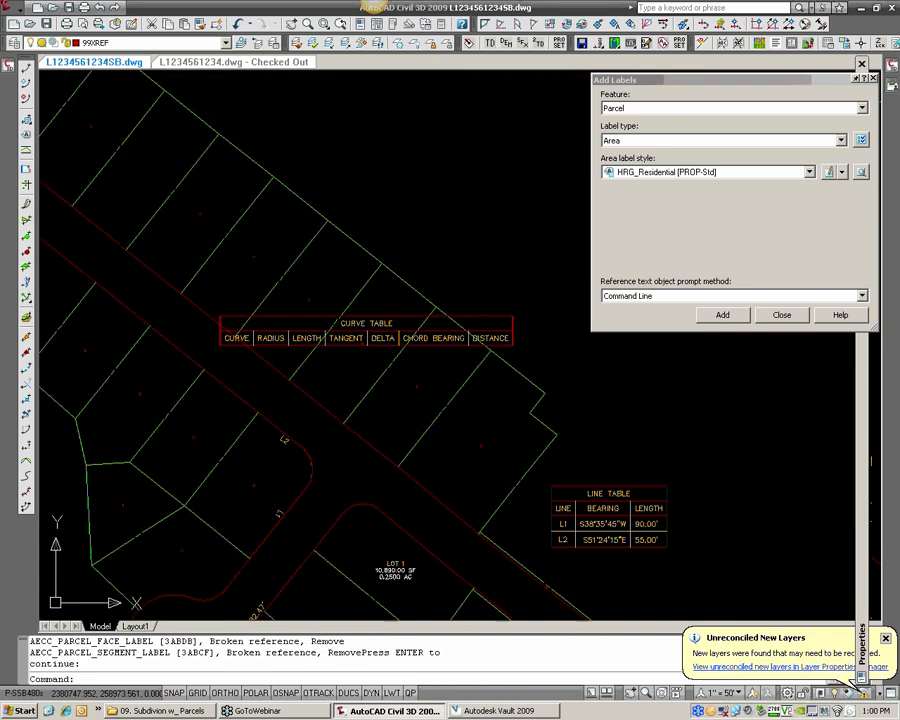
{"action": "middle_click_drag", "start_coordinate": [210, 373], "coordinate": [466, 372]}
{"action": "scroll", "coordinate": [458, 390], "scroll_direction": "down", "scroll_amount": 2}
{"action": "scroll", "coordinate": [426, 480], "scroll_direction": "up", "scroll_amount": 7}
{"action": "middle_click_drag", "start_coordinate": [424, 482], "coordinate": [351, 423]}
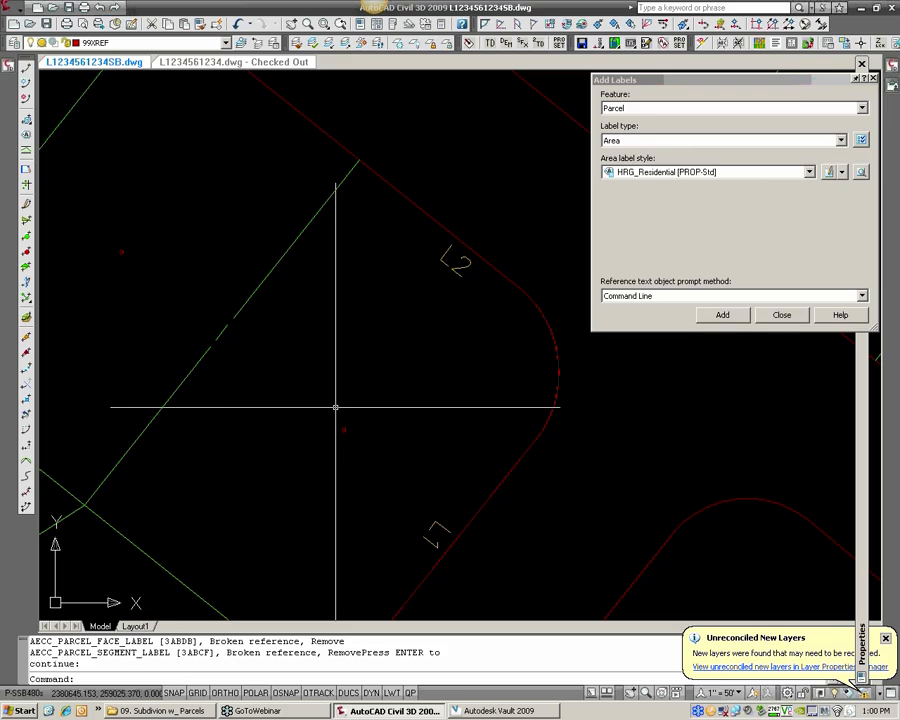
{"action": "left_click", "coordinate": [722, 315]}
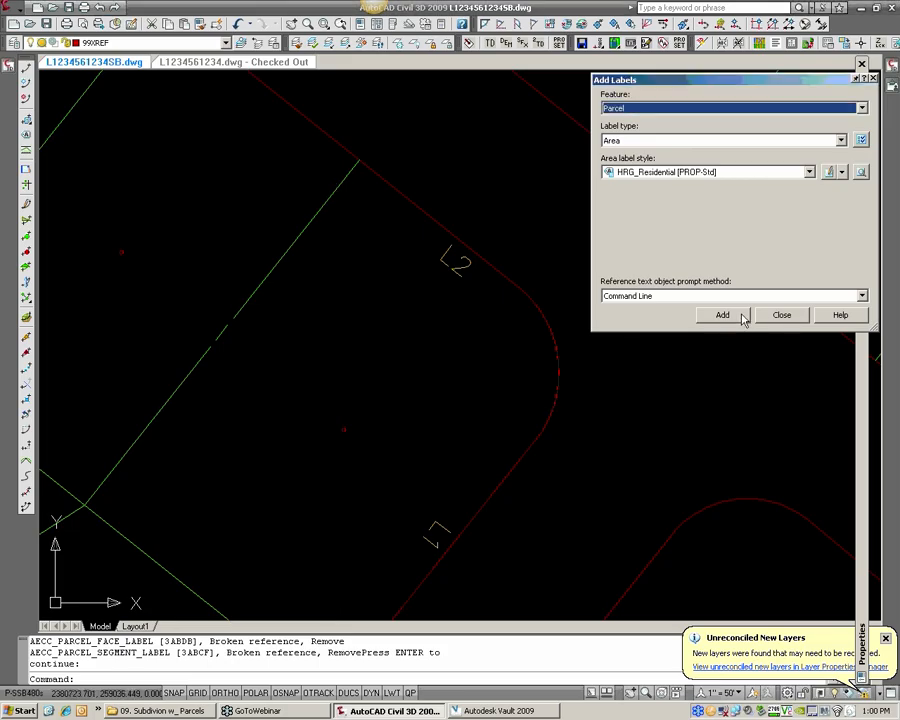
{"action": "left_click", "coordinate": [345, 428]}
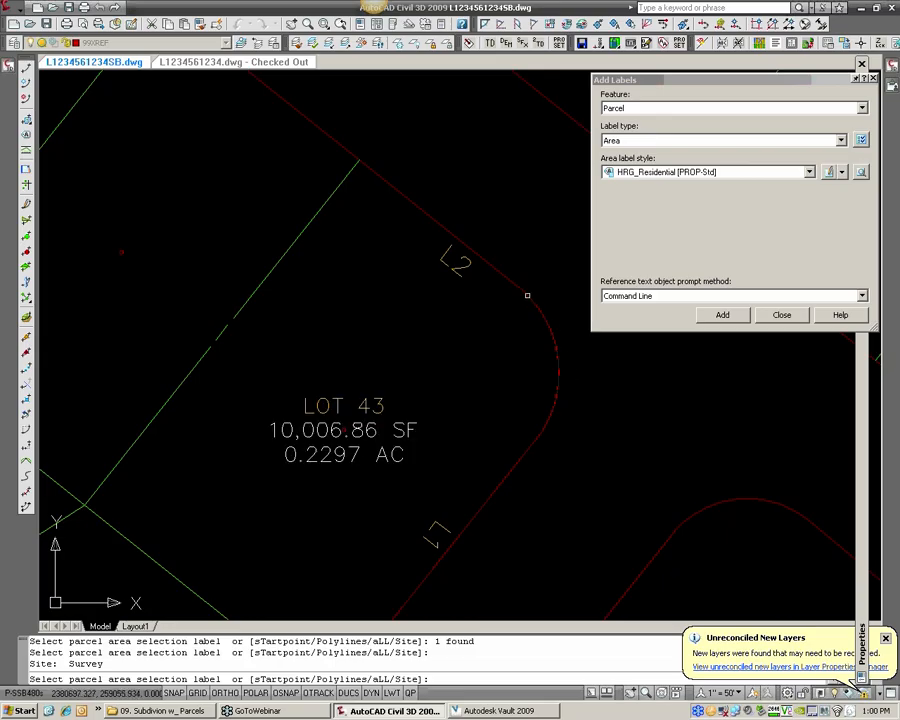
- Examine the corner lot's area label and rebuilt curve, and end the parcel area labeling
{"action": "scroll", "coordinate": [571, 390], "scroll_direction": "down", "scroll_amount": 2}
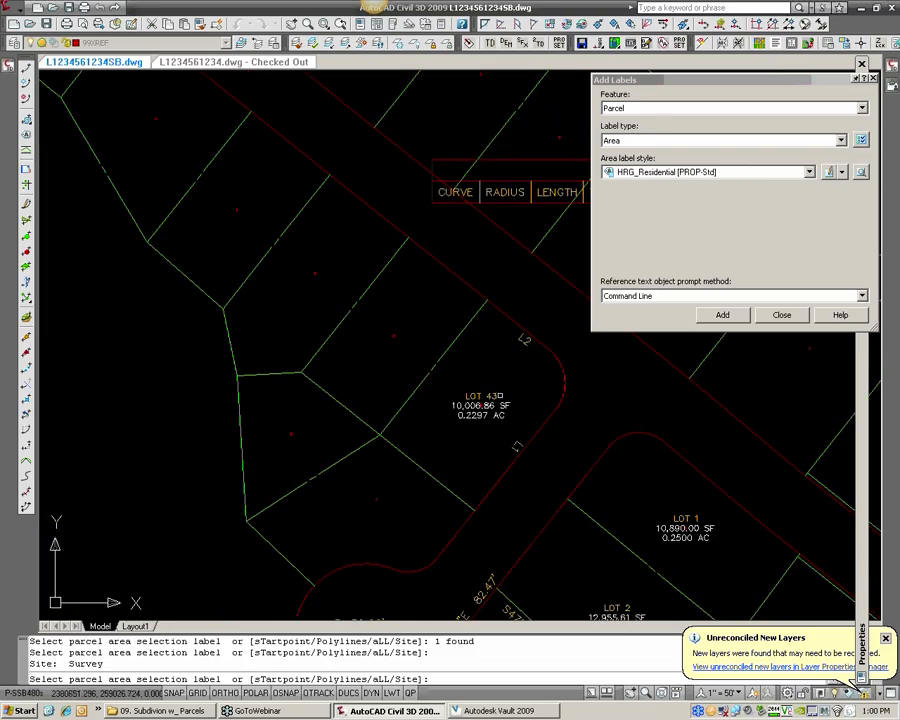
{"action": "scroll", "coordinate": [476, 400], "scroll_direction": "up", "scroll_amount": 3}
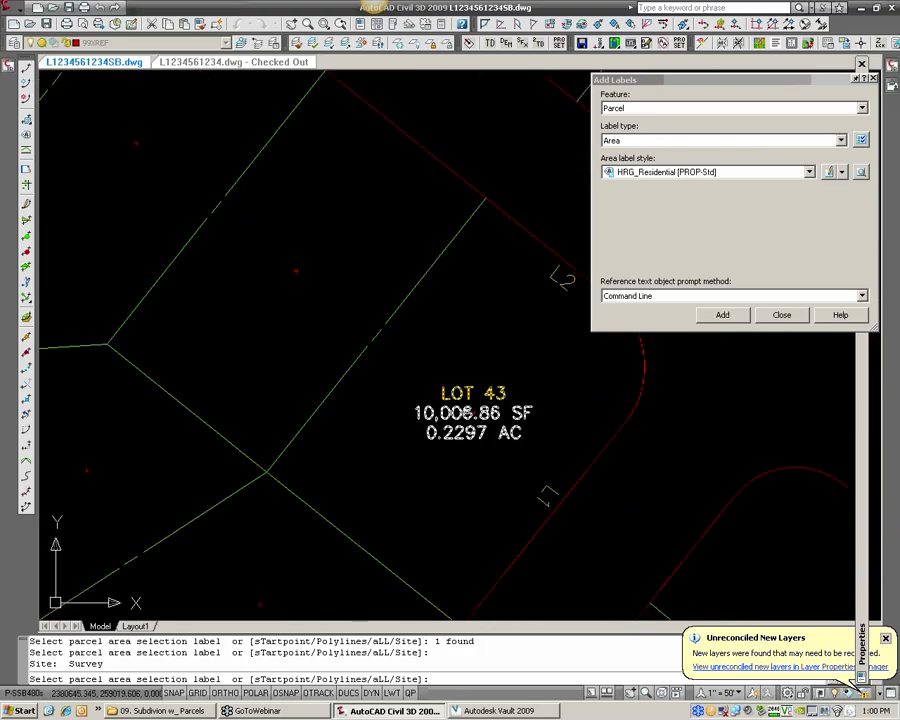
{"action": "scroll", "coordinate": [507, 404], "scroll_direction": "down", "scroll_amount": 2}
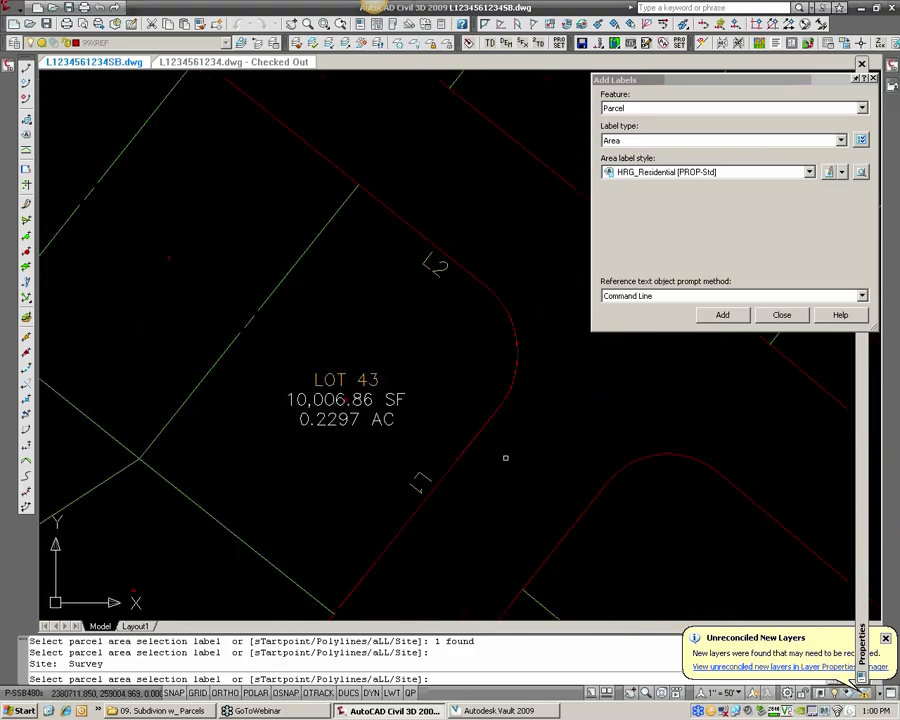
{"action": "scroll", "coordinate": [595, 381], "scroll_direction": "up", "scroll_amount": 2}
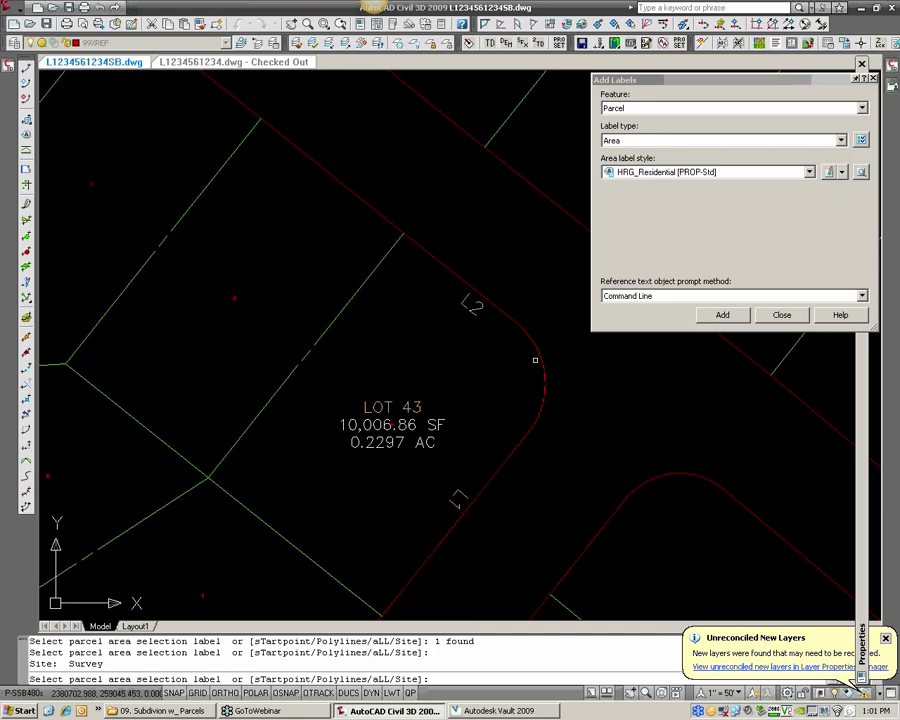
{"action": "middle_click_drag", "start_coordinate": [538, 355], "coordinate": [442, 357]}
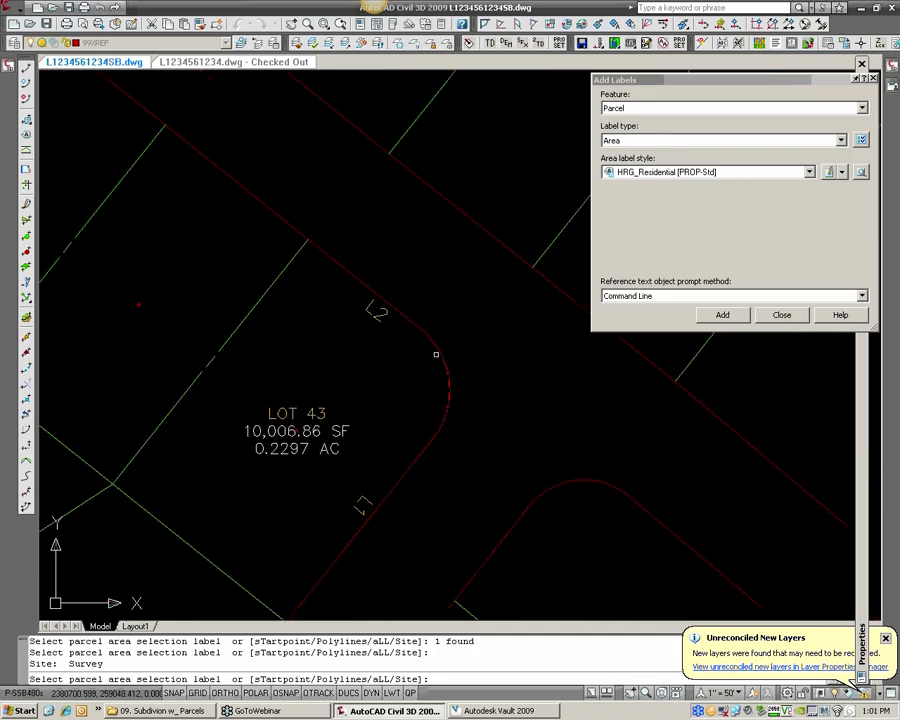
{"action": "key", "text": "Escape"}
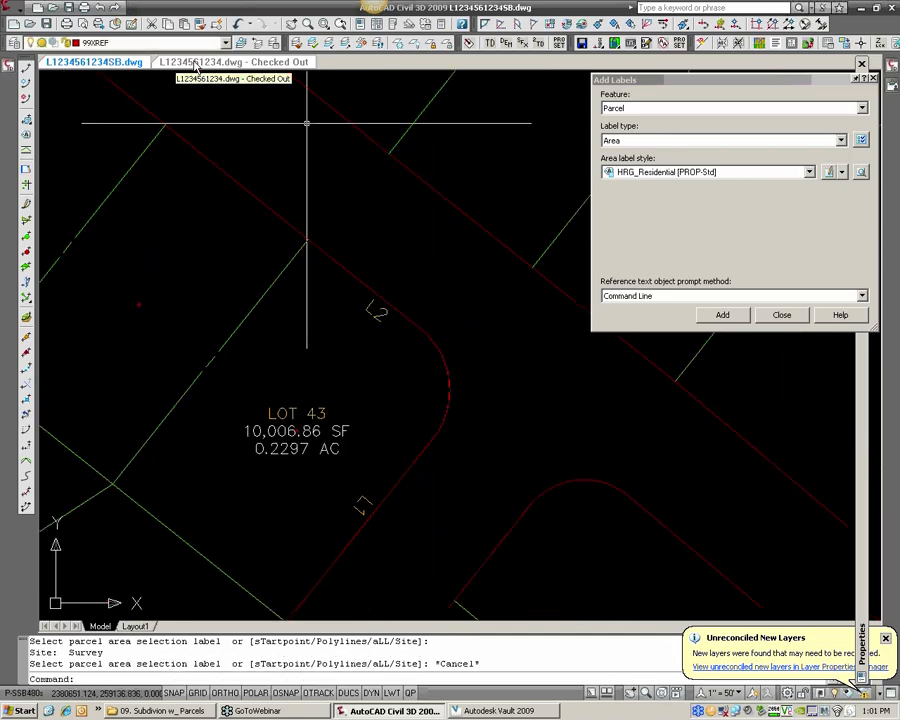
- Switch to L1234561234.dwg and undo the conversion of the corner arc into a parcel segment
{"action": "key", "text": "ctrl+s"}
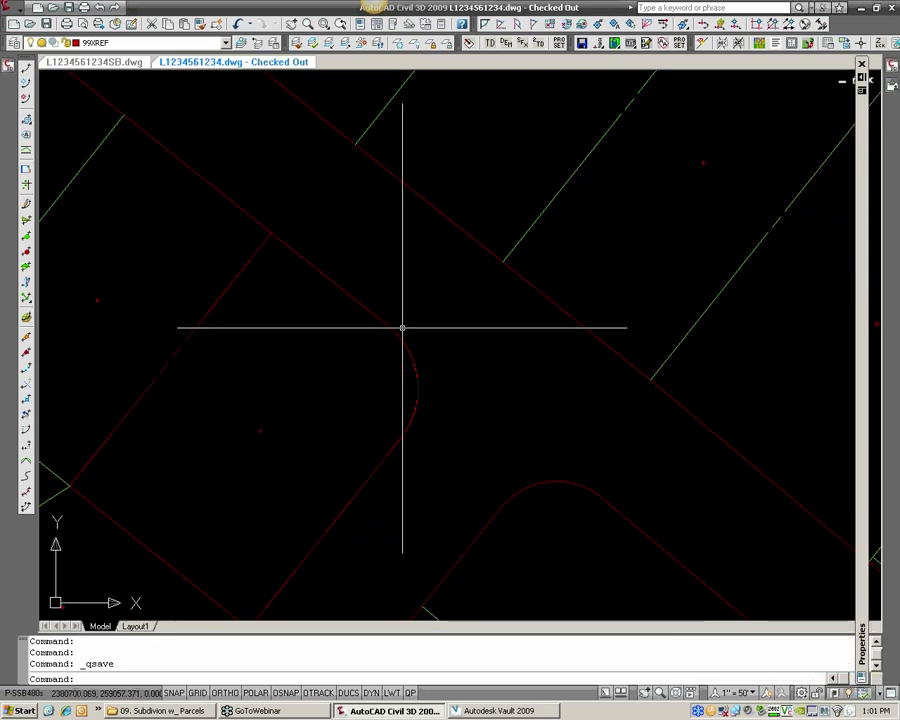
{"action": "type", "text": "u"}
{"action": "key", "text": "Return"}
{"action": "type", "text": "u"}
{"action": "key", "text": "Return"}
{"action": "type", "text": "u"}
{"action": "key", "text": "Return"}
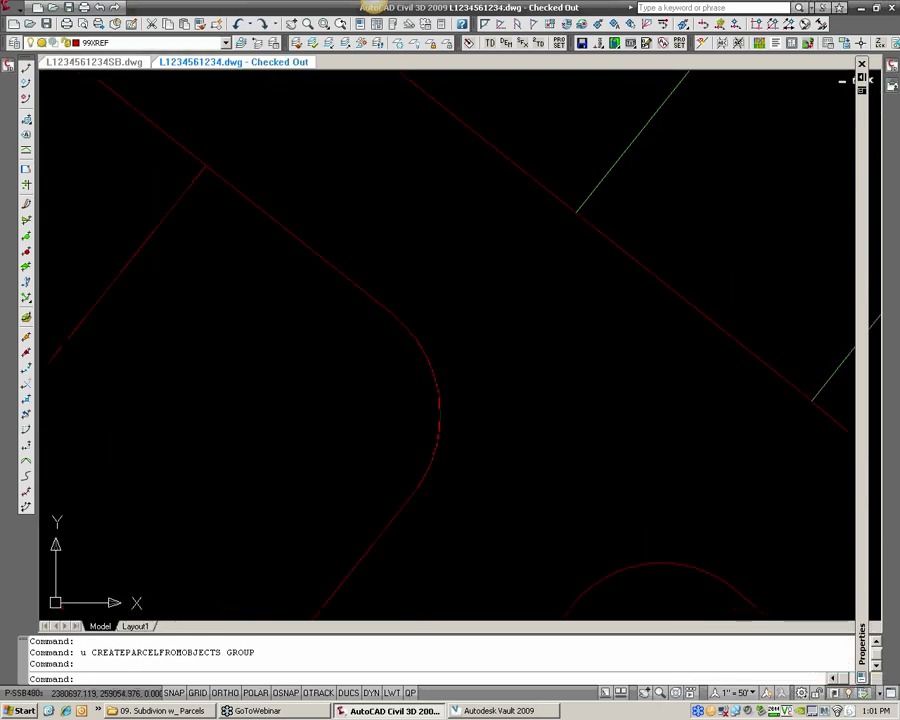
- Undo the erasing of the two rays and the trimming of the corner circle
{"action": "type", "text": "u"}
{"action": "key", "text": "Return"}
{"action": "type", "text": "u"}
{"action": "key", "text": "Return"}
{"action": "type", "text": "u"}
{"action": "key", "text": "Return"}
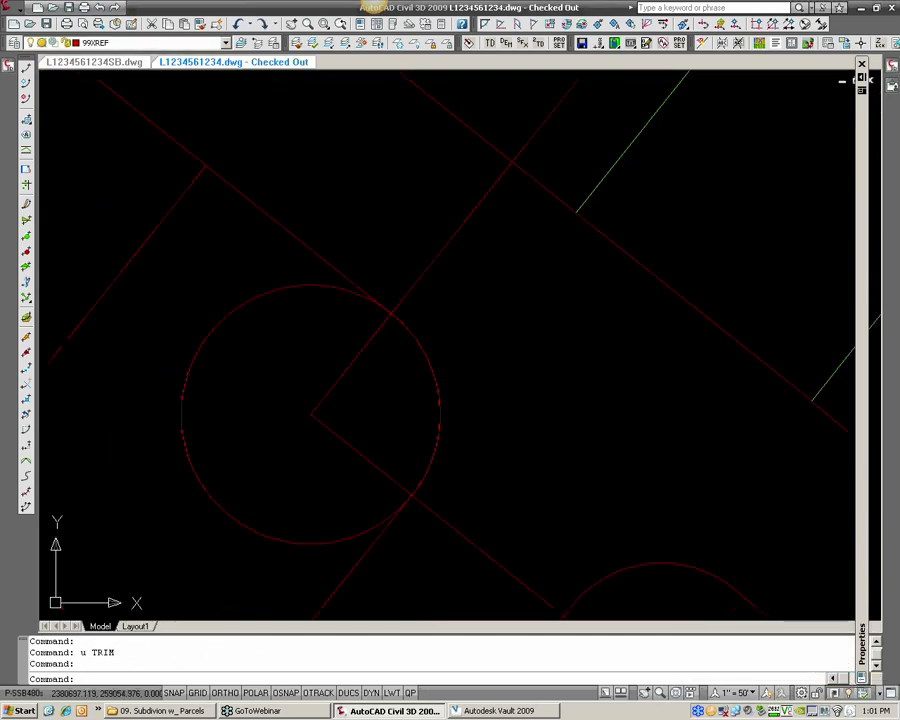
- Undo the two rays, the corner circle and the erasing of the corner curve before them
{"action": "type", "text": "u"}
{"action": "key", "text": "Return"}
{"action": "type", "text": "u"}
{"action": "key", "text": "Return"}
{"action": "type", "text": "u"}
{"action": "key", "text": "Return"}
{"action": "type", "text": "u"}
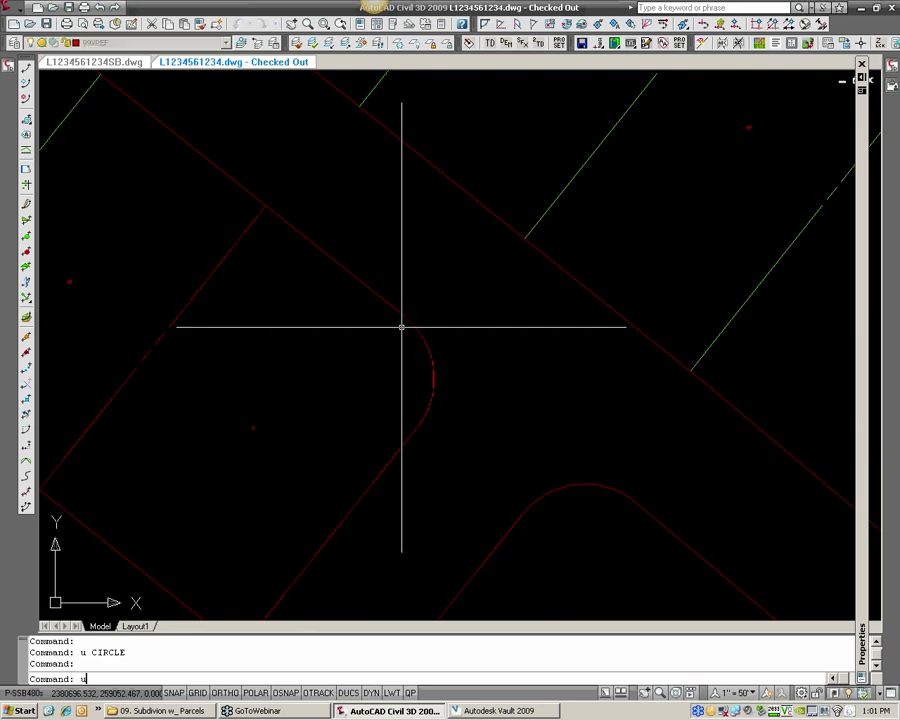
{"action": "key", "text": "Return"}
{"action": "type", "text": "u"}
{"action": "key", "text": "BackSpace"}
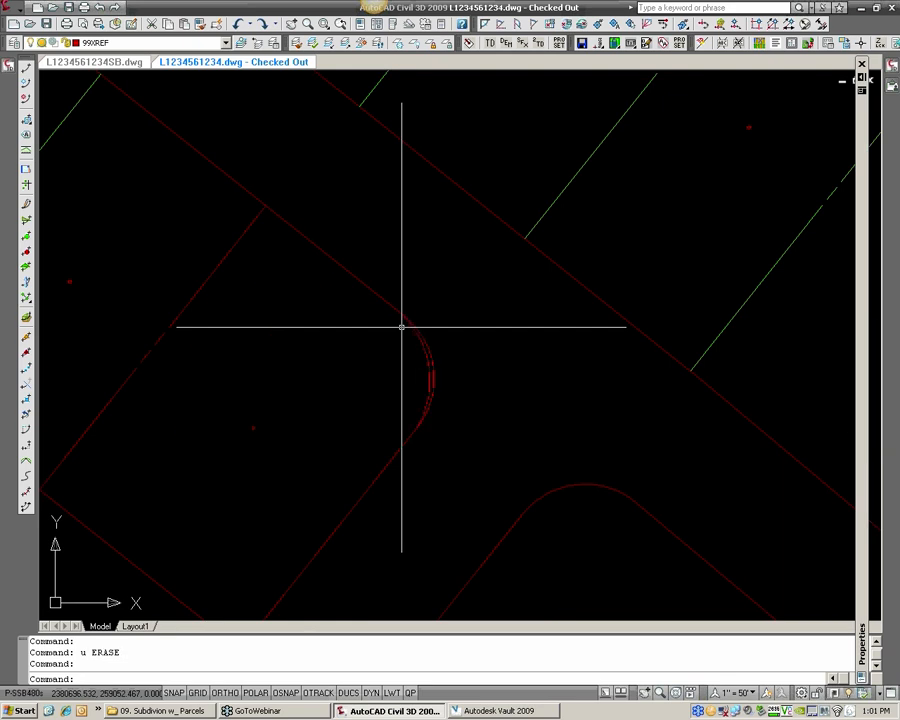
- Undo further back through the earlier ray erasure at the corner lot
{"action": "type", "text": "u"}
{"action": "key", "text": "Return"}
{"action": "type", "text": "u"}
{"action": "key", "text": "Return"}
{"action": "type", "text": "u"}
{"action": "key", "text": "Return"}
{"action": "type", "text": "u"}
{"action": "key", "text": "Return"}
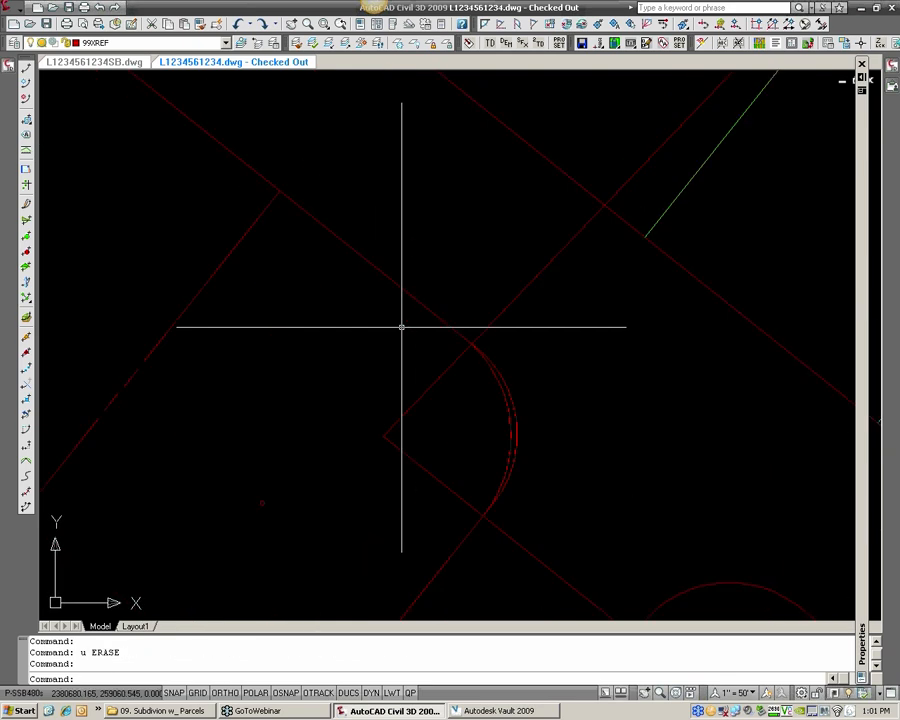
- Undo the earlier trim, rays and circle at the corner, and regenerate the whole drawing
{"action": "type", "text": "u"}
{"action": "key", "text": "Return"}
{"action": "type", "text": "u"}
{"action": "key", "text": "Return"}
{"action": "type", "text": "u"}
{"action": "key", "text": "Return"}
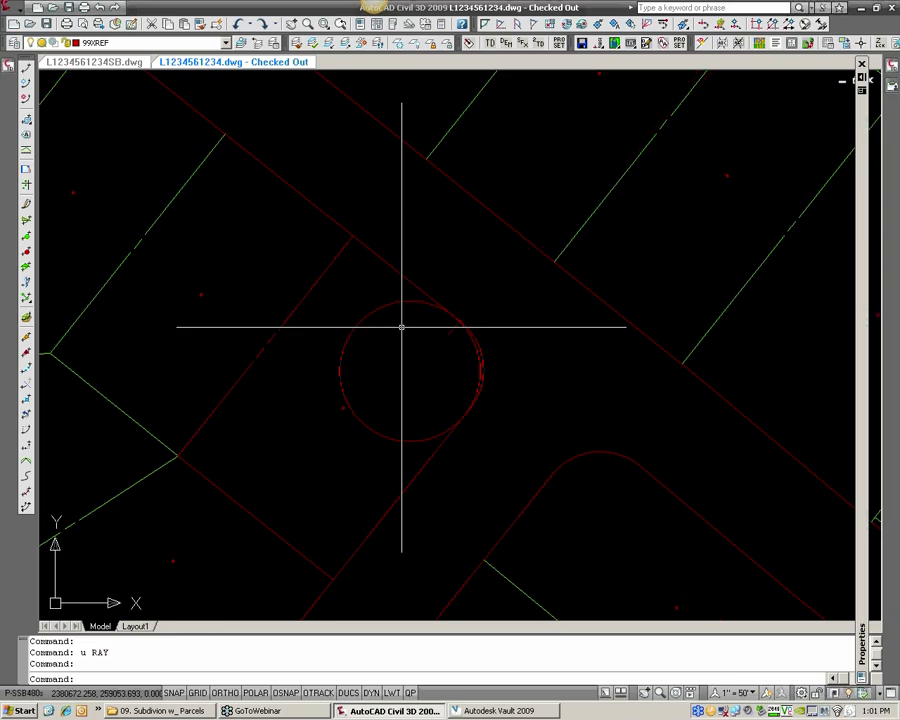
{"action": "type", "text": "u"}
{"action": "key", "text": "Return"}
{"action": "type", "text": "rea"}
{"action": "key", "text": "Return"}
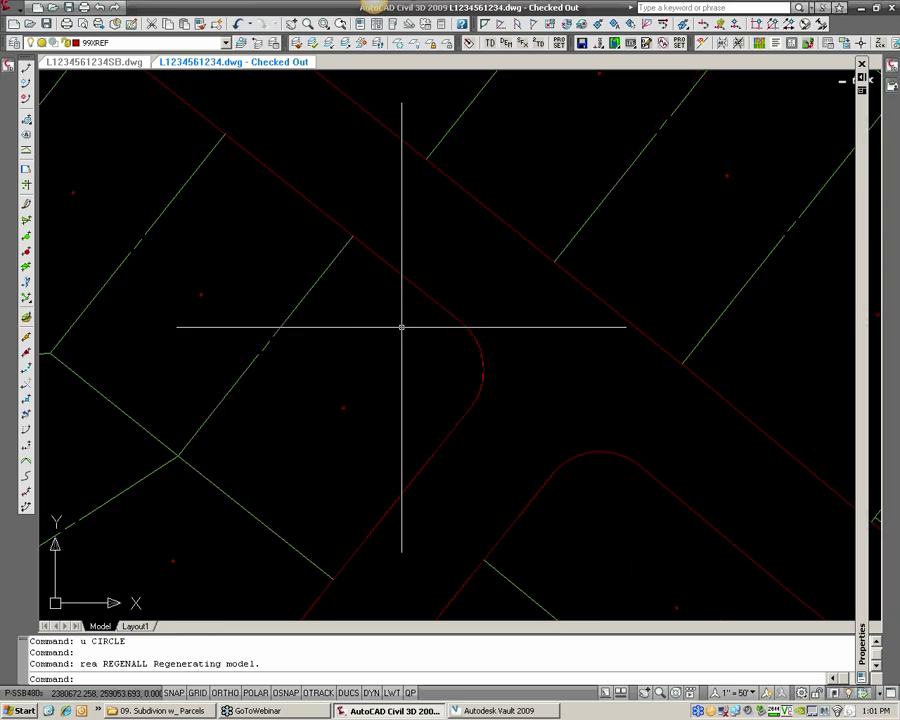
{"action": "scroll", "coordinate": [486, 343], "scroll_direction": "up", "scroll_amount": 3}
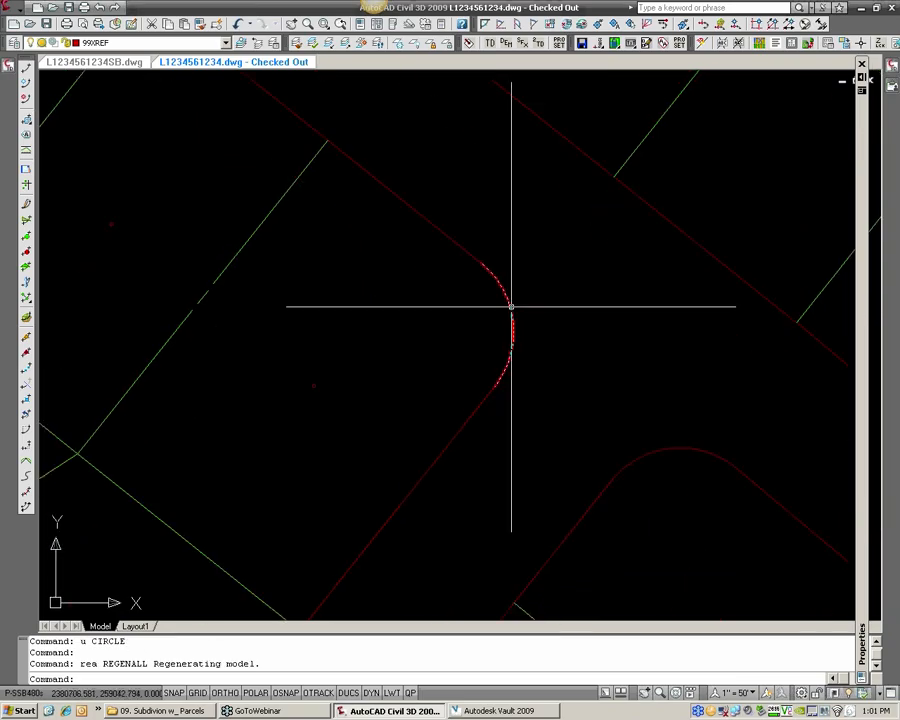
{"action": "left_click", "coordinate": [95, 62]}
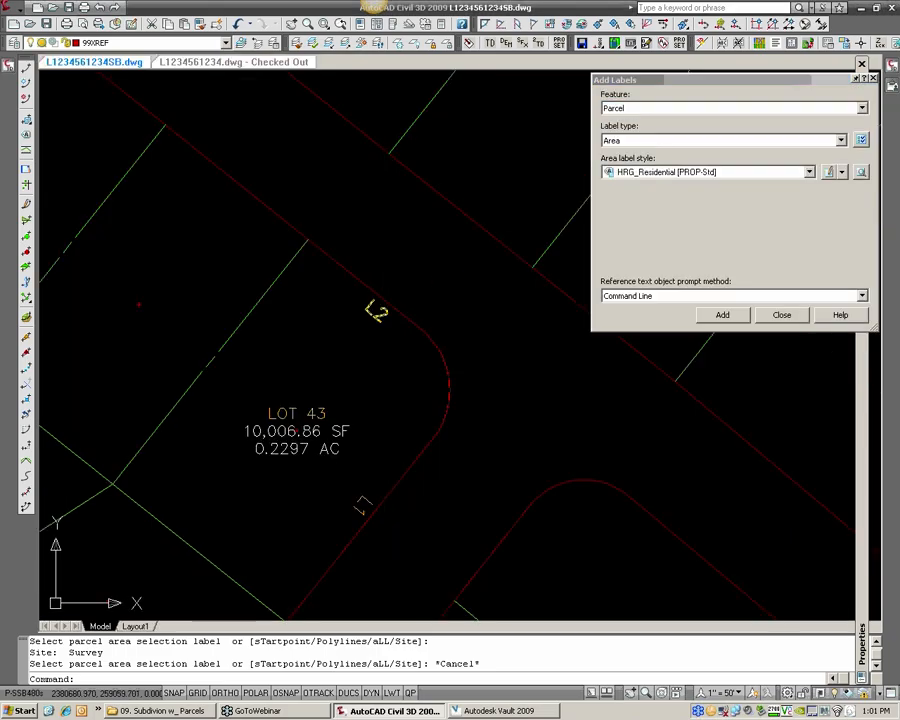
{"action": "type", "text": "u"}
{"action": "key", "text": "Return"}
{"action": "type", "text": "u"}
{"action": "key", "text": "Return"}
{"action": "type", "text": "u"}
{"action": "key", "text": "Return"}
{"action": "type", "text": "u"}
{"action": "key", "text": "Return"}
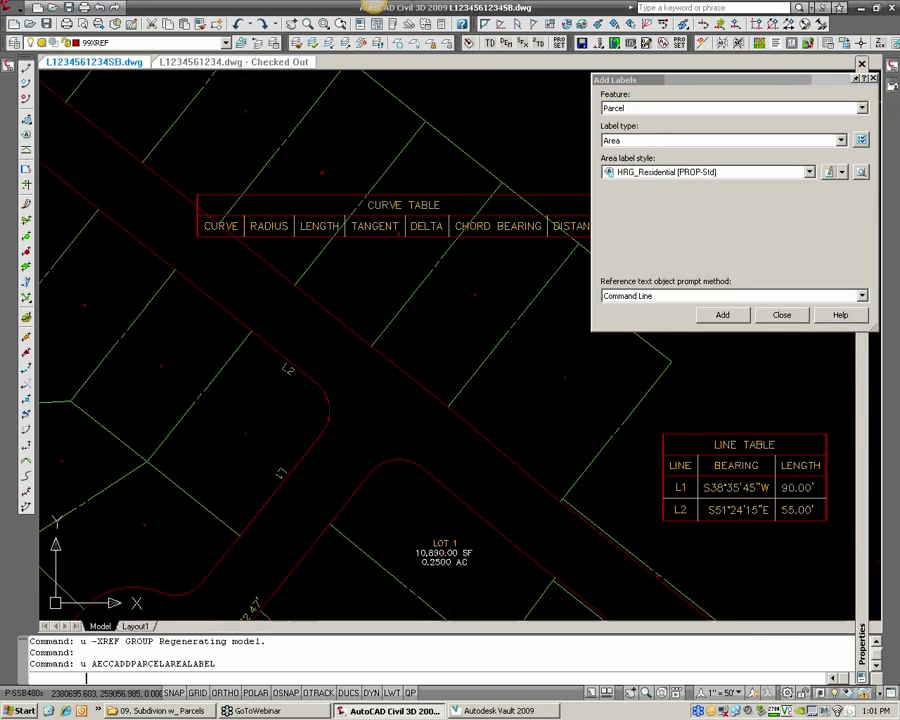
{"action": "type", "text": "u"}
{"action": "key", "text": "Return"}
{"action": "type", "text": "u"}
{"action": "key", "text": "Return"}
{"action": "type", "text": "u"}
{"action": "key", "text": "Return"}
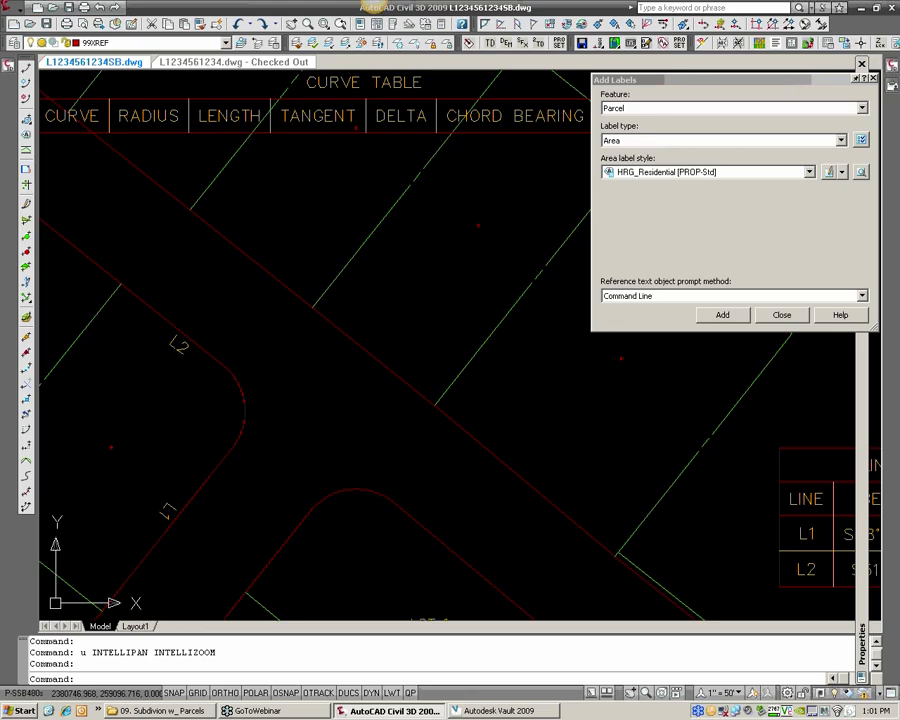
- Undo the label grip edit and the flip of curve label C1
{"action": "type", "text": "u"}
{"action": "key", "text": "Return"}
{"action": "type", "text": "u"}
{"action": "key", "text": "Return"}
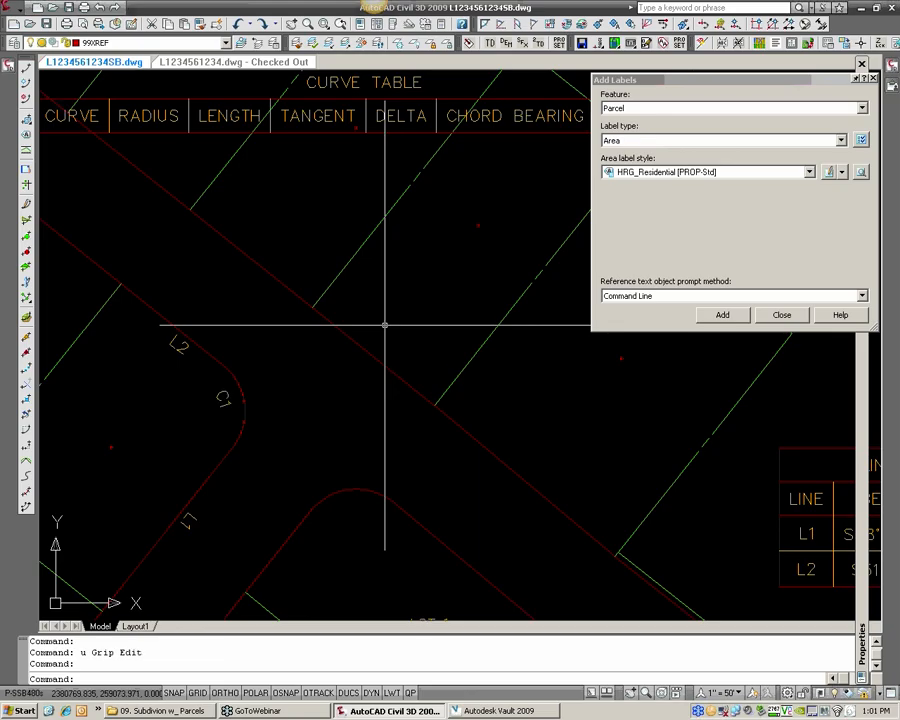
{"action": "type", "text": "u"}
{"action": "key", "text": "Return"}
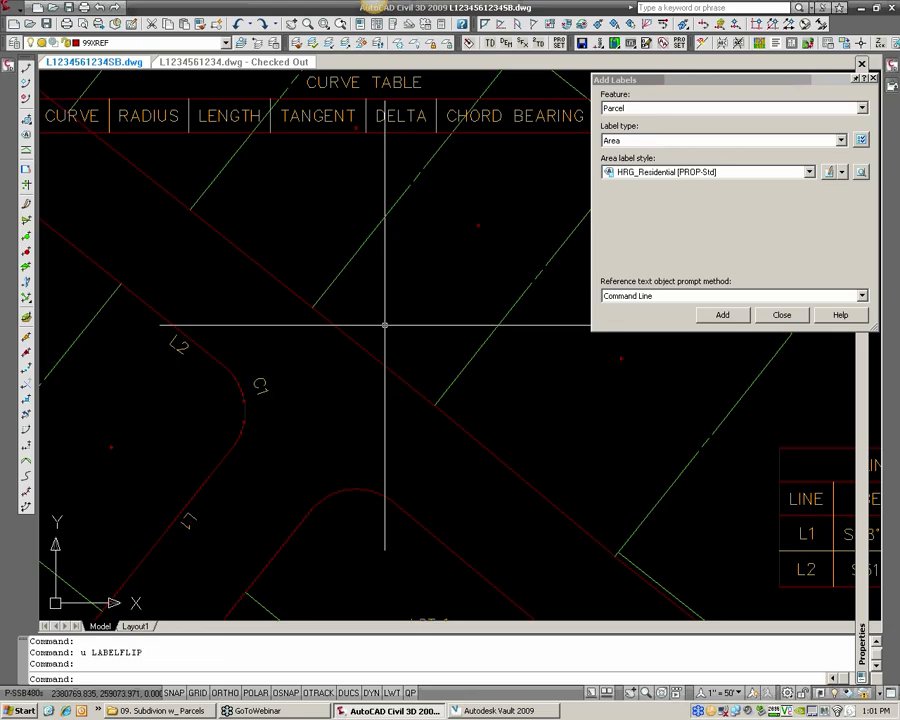
- Label the corner lot's area with the HRG_Residential [PROP-Std] style
{"action": "left_click", "coordinate": [686, 146]}
{"action": "left_click", "coordinate": [686, 146]}
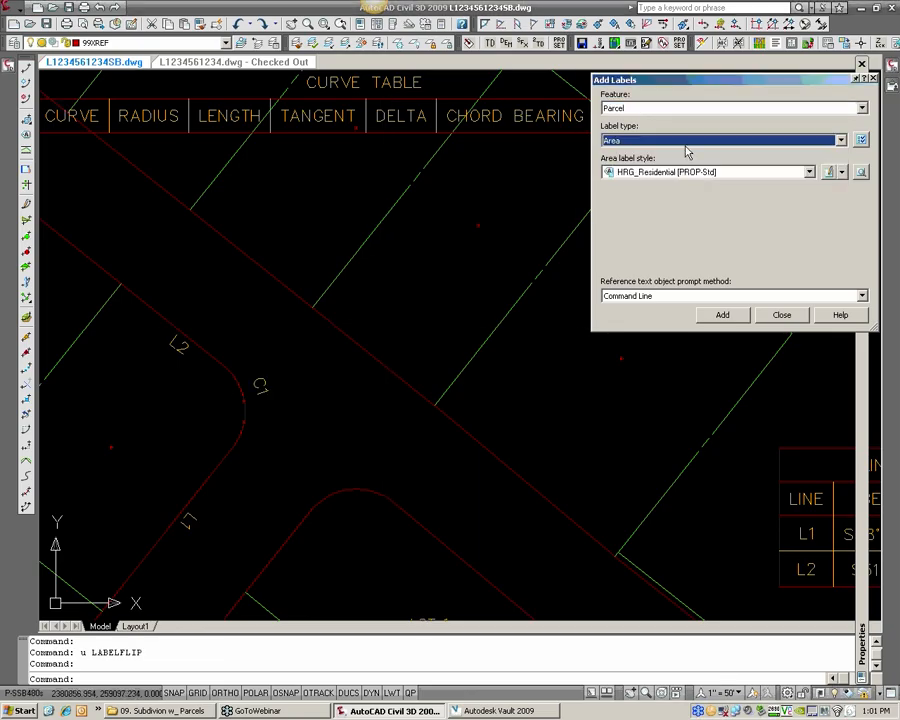
{"action": "left_click", "coordinate": [722, 316]}
{"action": "left_click", "coordinate": [114, 446]}
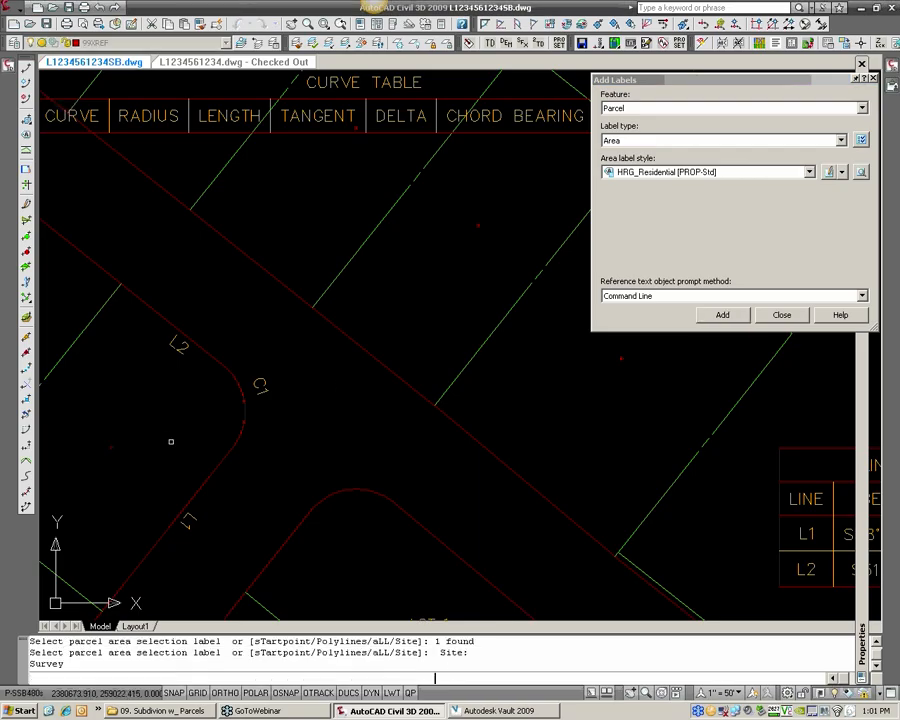
{"action": "middle_click_drag", "start_coordinate": [100, 360], "coordinate": [292, 394]}
{"action": "scroll", "coordinate": [300, 380], "scroll_direction": "up", "scroll_amount": 2}
{"action": "key", "text": "Escape"}
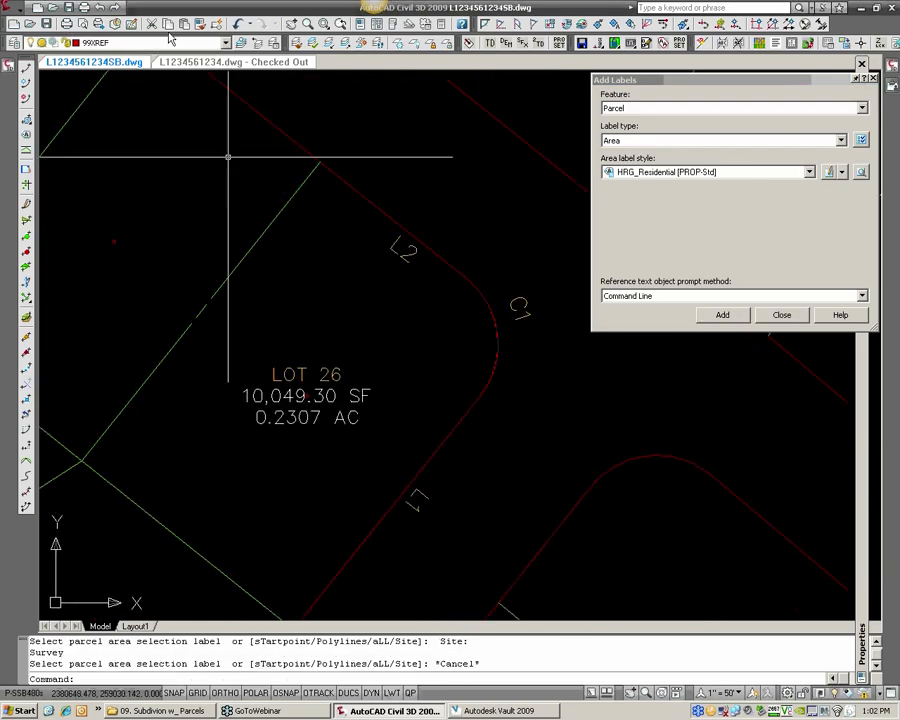
- In L1234561234.dwg, draw a radius-40 circle tangent to the corner lot's two straight frontage segments
{"action": "left_click", "coordinate": [200, 62]}
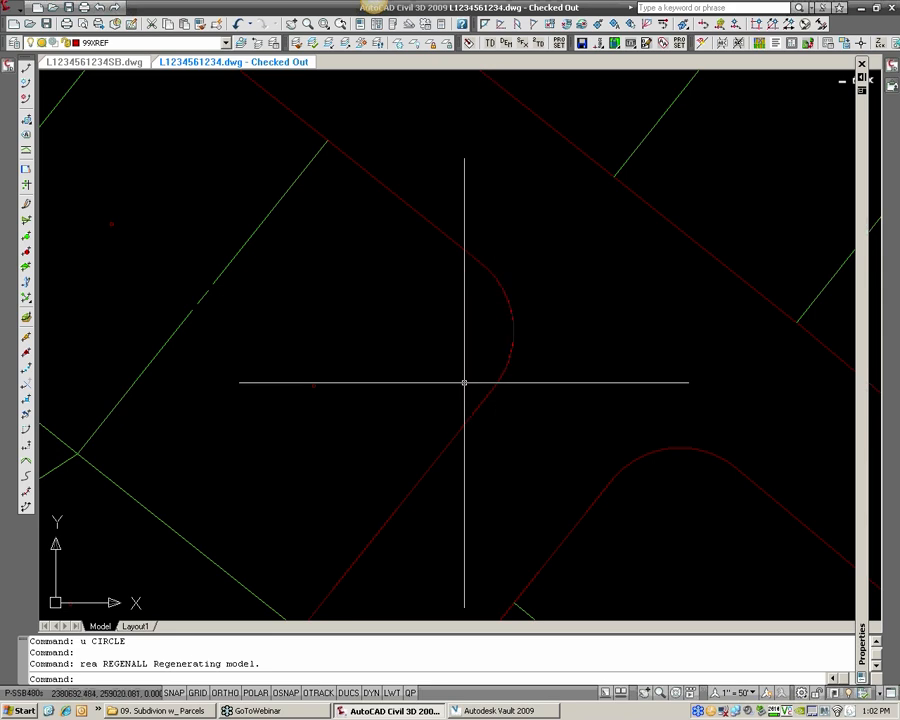
{"action": "key", "text": "Escape"}
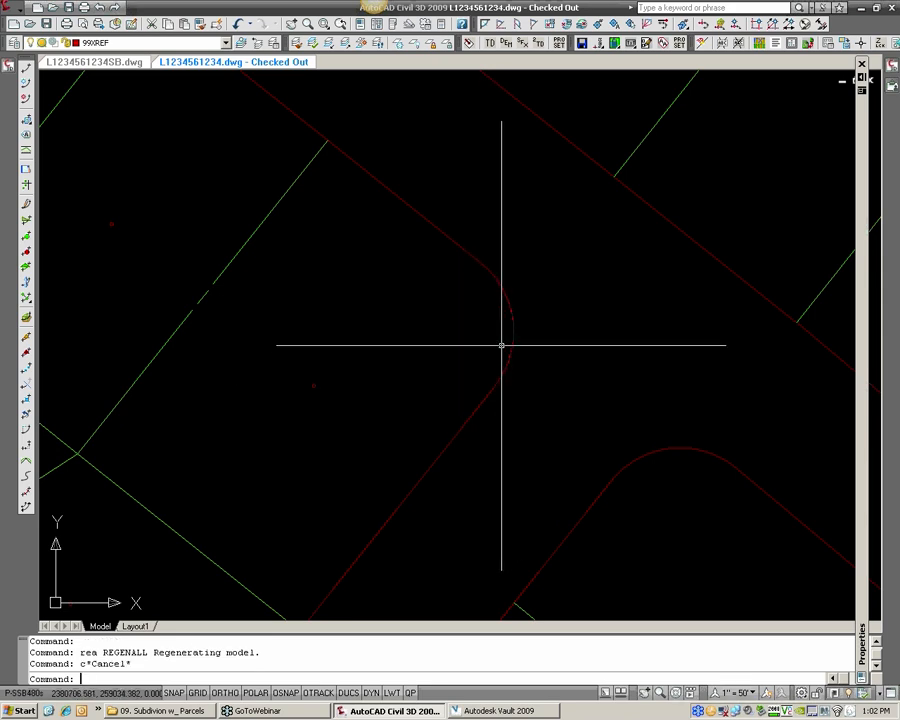
{"action": "type", "text": "c"}
{"action": "key", "text": "Return"}
{"action": "type", "text": "ttr"}
{"action": "key", "text": "Return"}
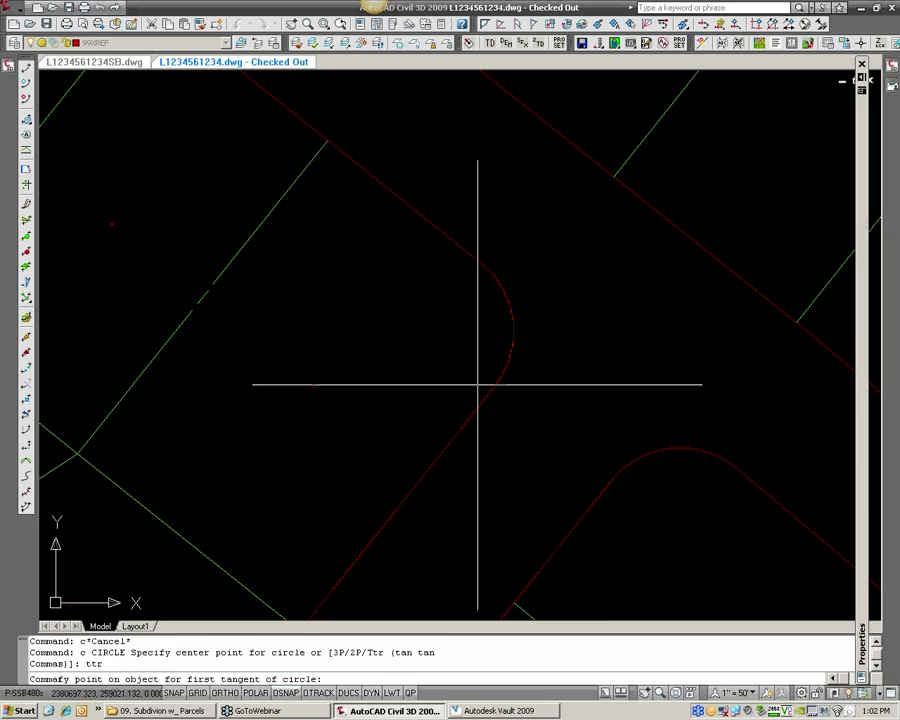
{"action": "left_click", "coordinate": [472, 412]}
{"action": "left_click", "coordinate": [489, 281]}
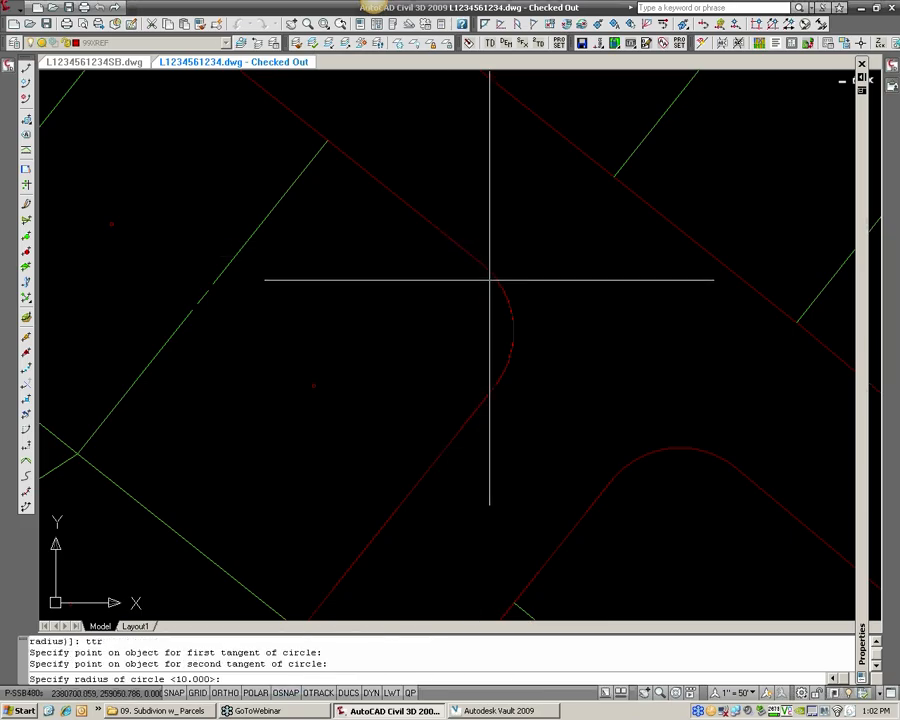
{"action": "type", "text": "40"}
{"action": "key", "text": "Return"}
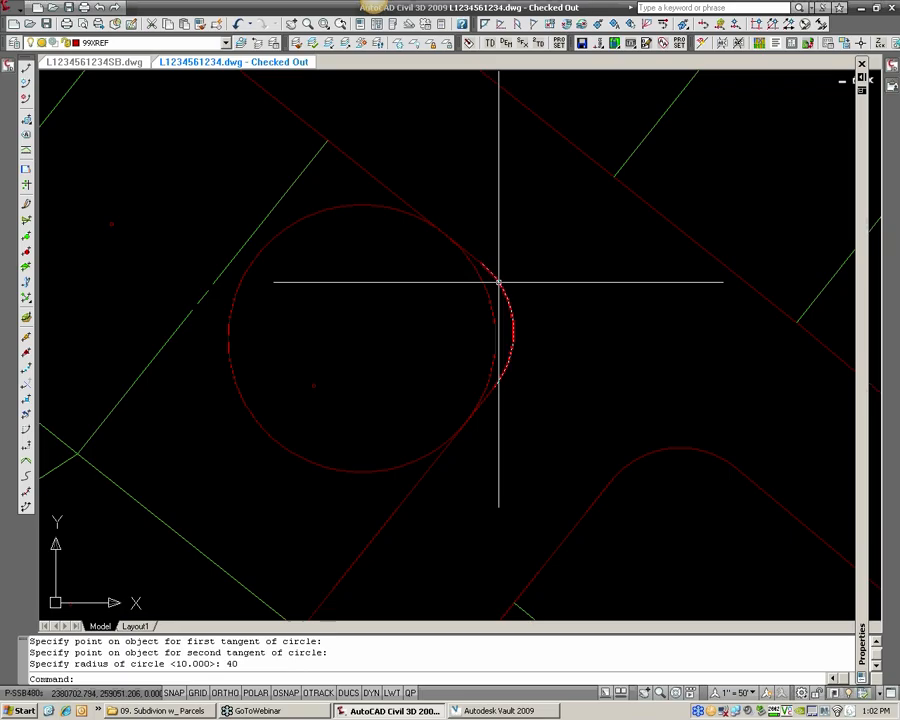
{"action": "left_click", "coordinate": [477, 259]}
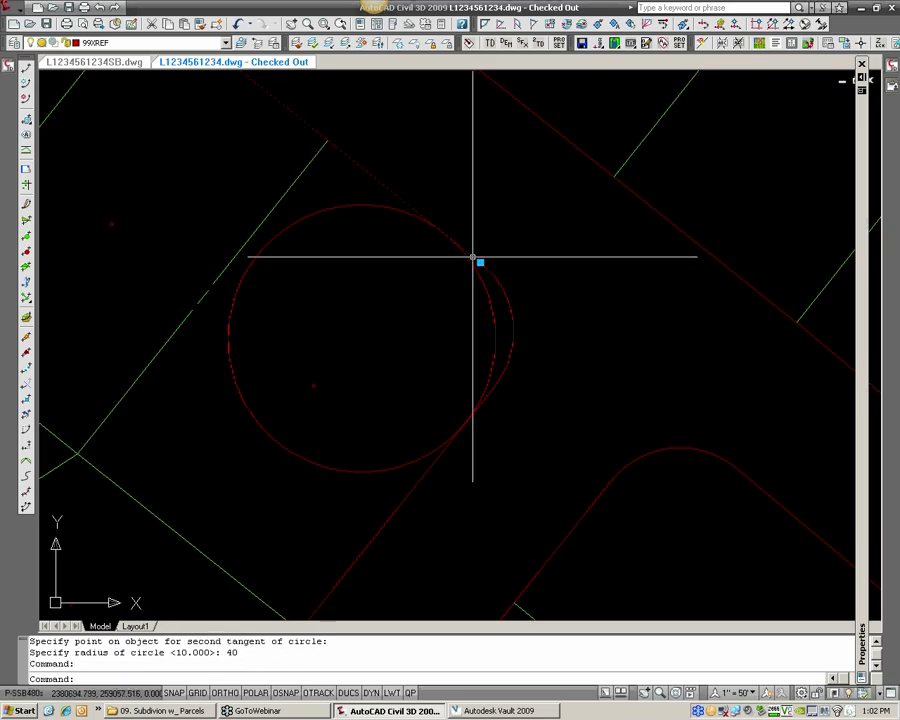
{"action": "left_click", "coordinate": [480, 262]}
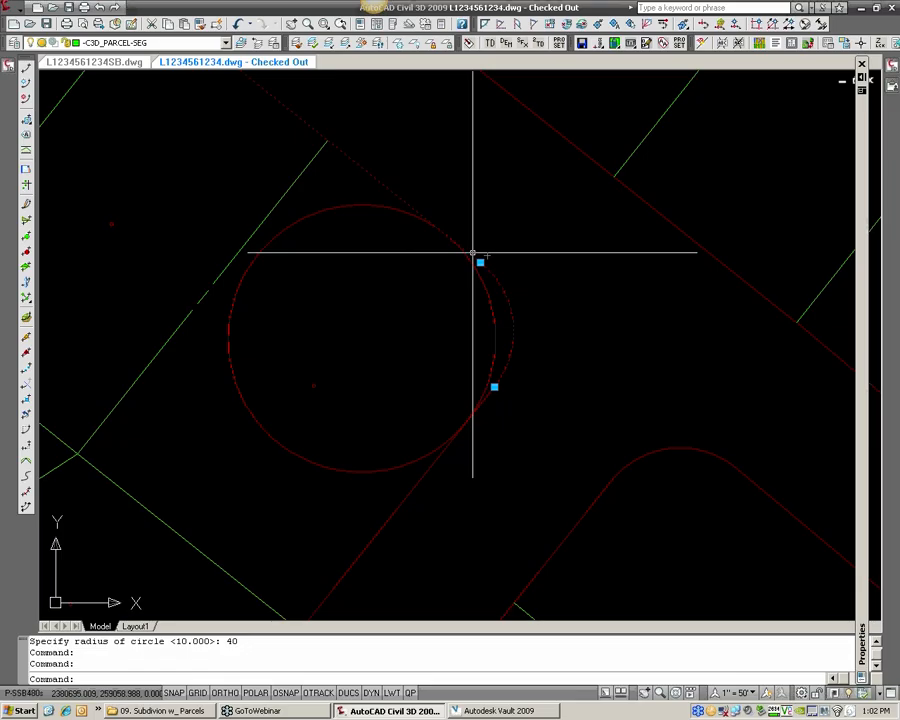
{"action": "key", "text": "Escape"}
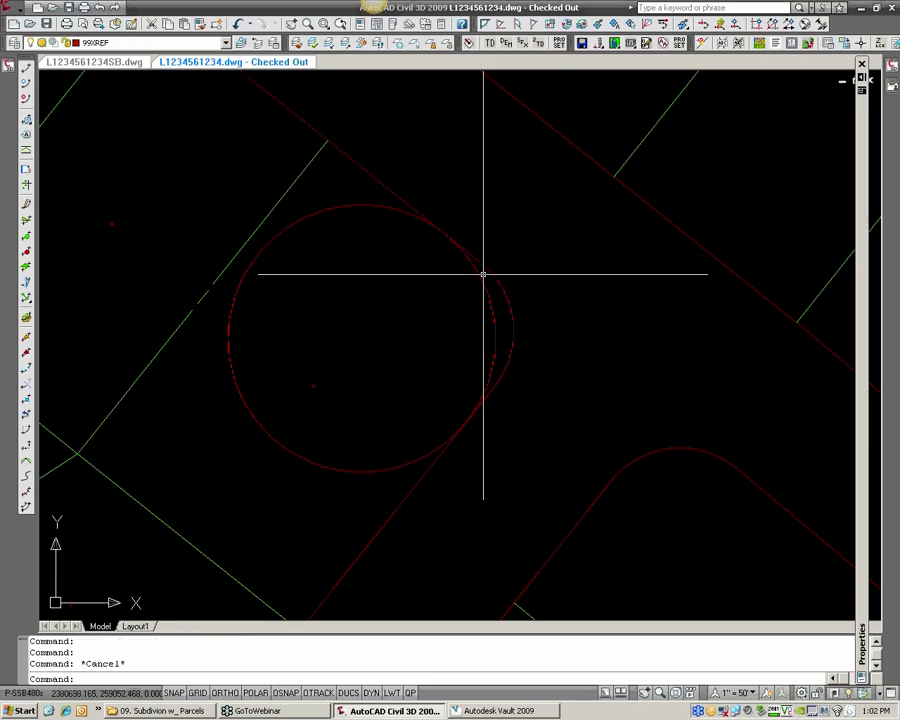
{"action": "left_click", "coordinate": [490, 269]}
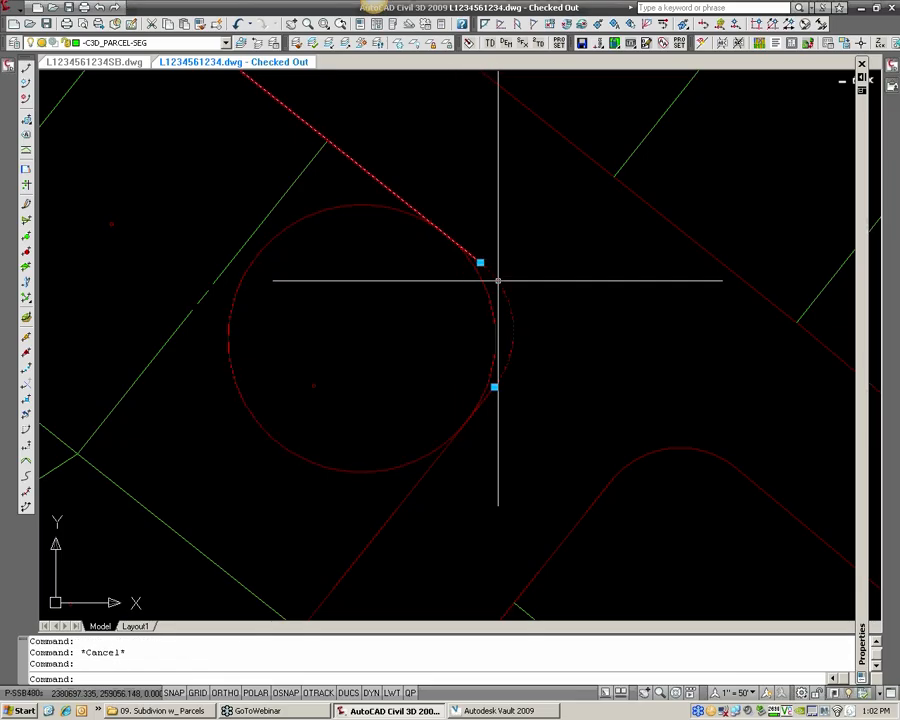
{"action": "key", "text": "Escape"}
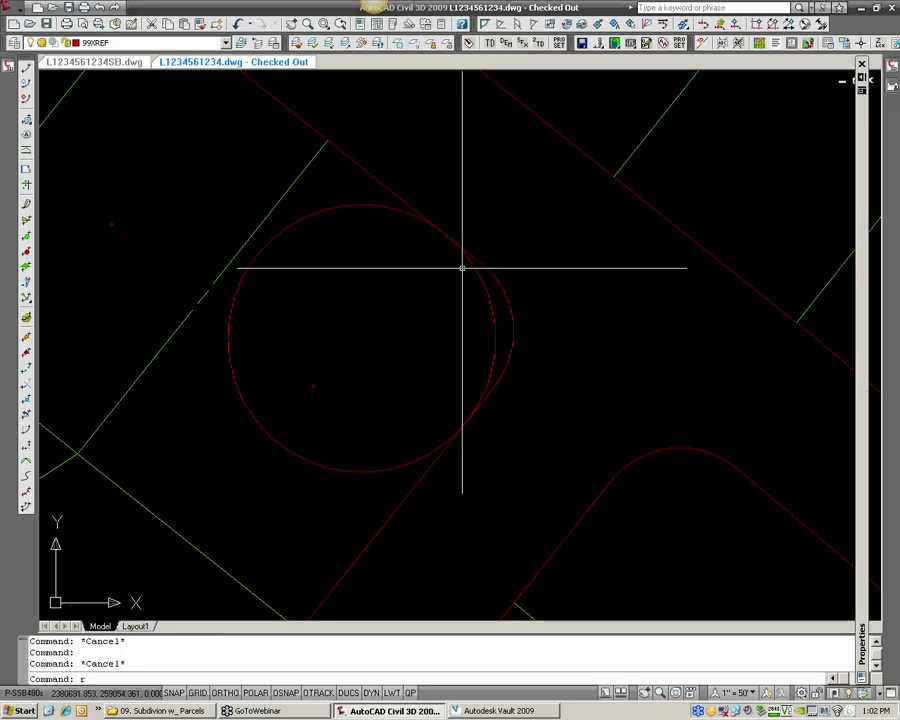
- Draw two rays from the radius-40 circle's center, perpendicular to the corner lot's two straight frontage segments
{"action": "type", "text": "ray"}
{"action": "key", "text": "Return"}
{"action": "type", "text": "cen"}
{"action": "key", "text": "Return"}
{"action": "left_click", "coordinate": [481, 279]}
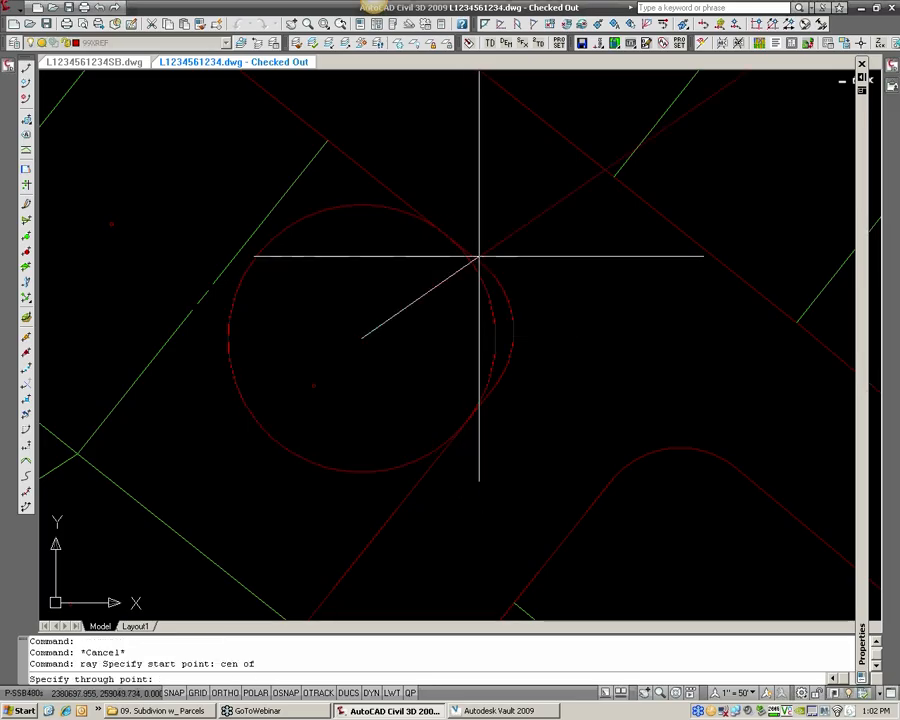
{"action": "type", "text": "per"}
{"action": "key", "text": "Return"}
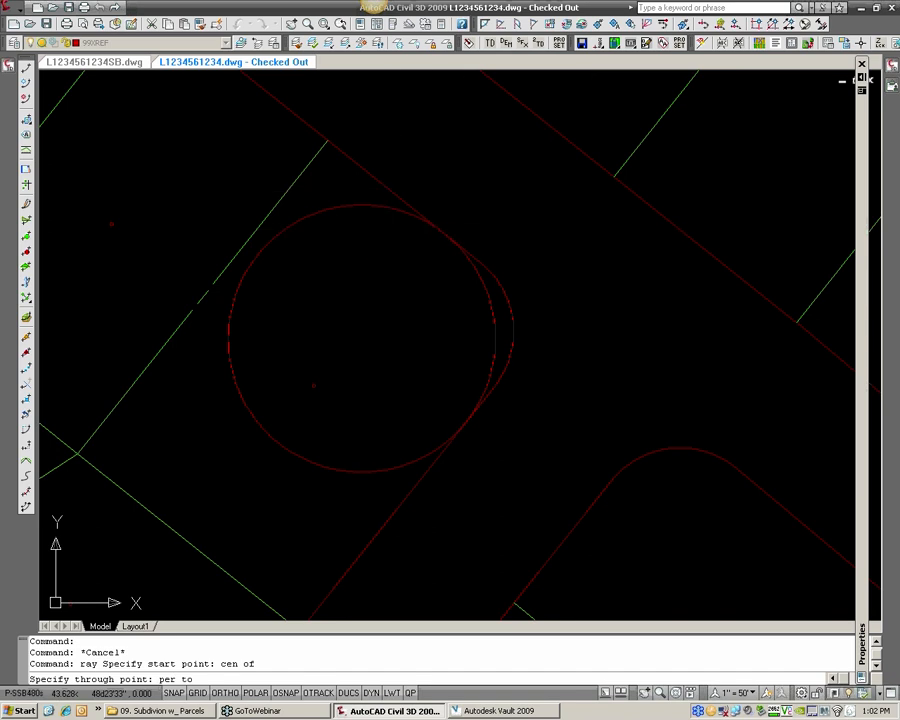
{"action": "left_click", "coordinate": [478, 408]}
{"action": "type", "text": "per"}
{"action": "key", "text": "Return"}
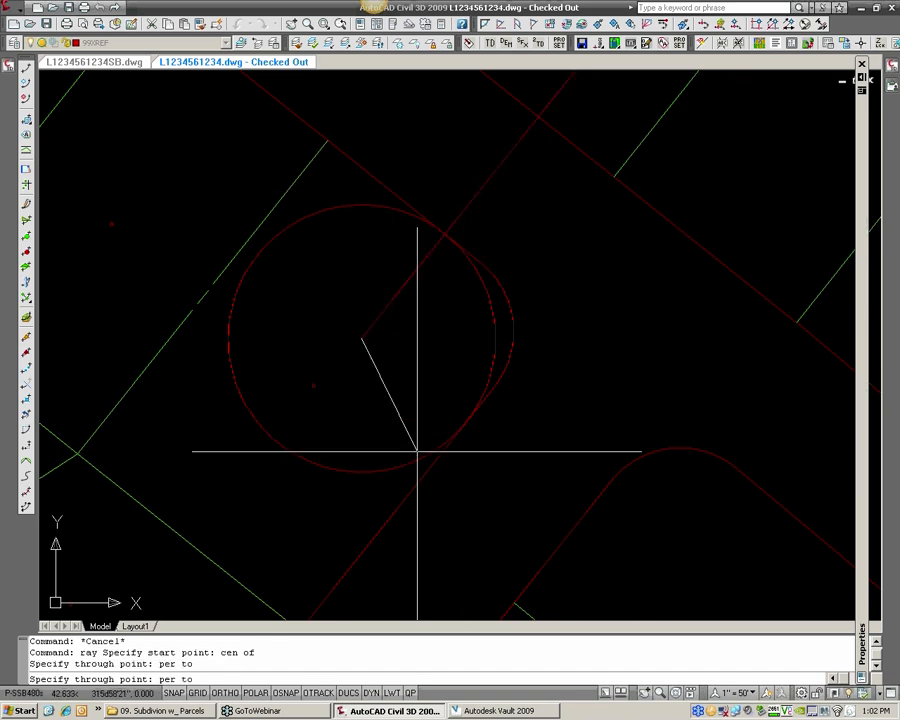
{"action": "left_click", "coordinate": [420, 472]}
{"action": "key", "text": "Return"}
- Trim the radius-40 circle to an arc between the two rays at the lot's corner
{"action": "type", "text": "tr"}
{"action": "key", "text": "Return"}
{"action": "left_click", "coordinate": [418, 416]}
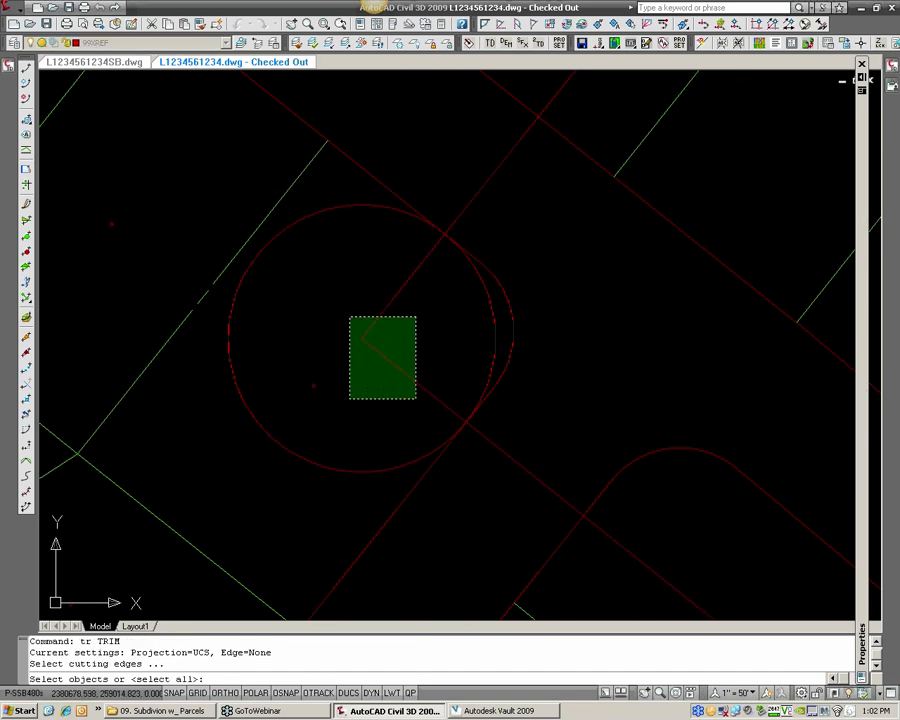
{"action": "left_click", "coordinate": [350, 315]}
{"action": "key", "text": "Return"}
{"action": "left_click", "coordinate": [362, 466]}
{"action": "key", "text": "Return"}
- Erase the two construction rays, leaving the Create Parcel from Objects command unused
{"action": "left_click", "coordinate": [398, 360]}
{"action": "left_click", "coordinate": [341, 301]}
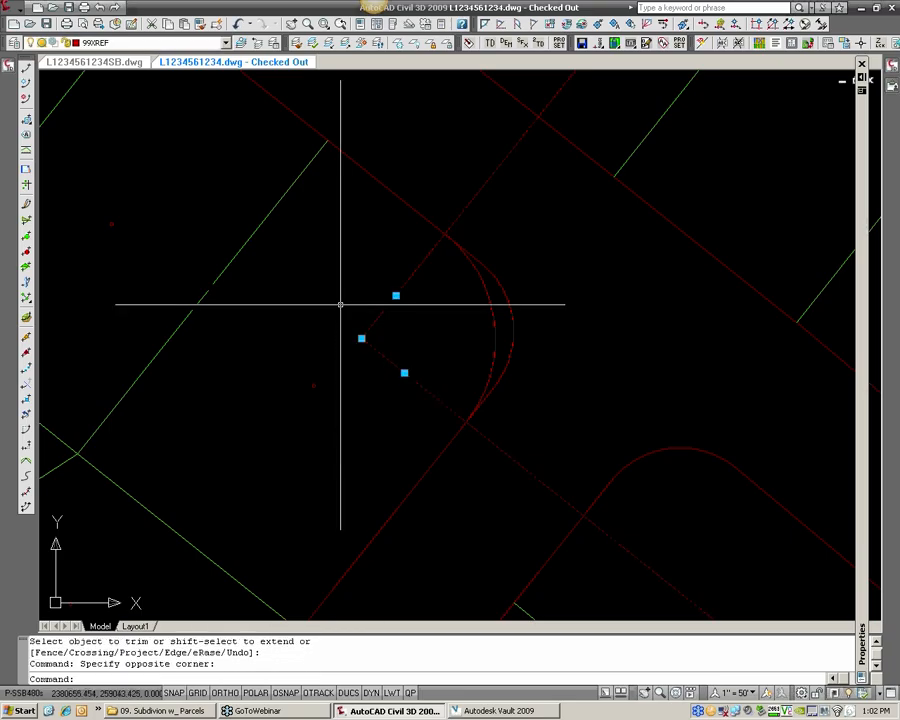
{"action": "type", "text": "e"}
{"action": "key", "text": "Return"}
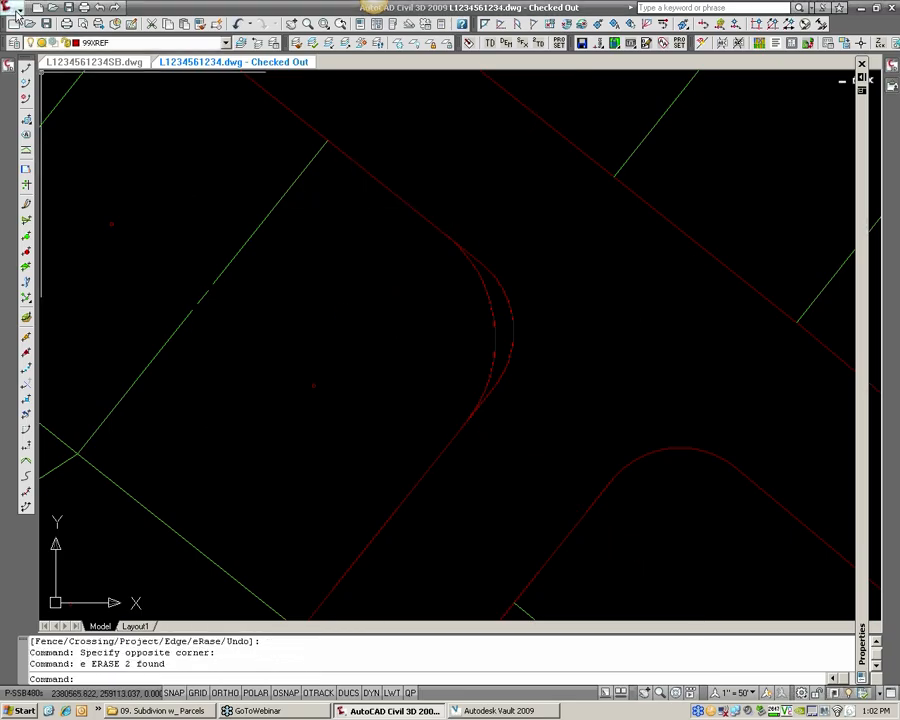
{"action": "left_click", "coordinate": [184, 64]}
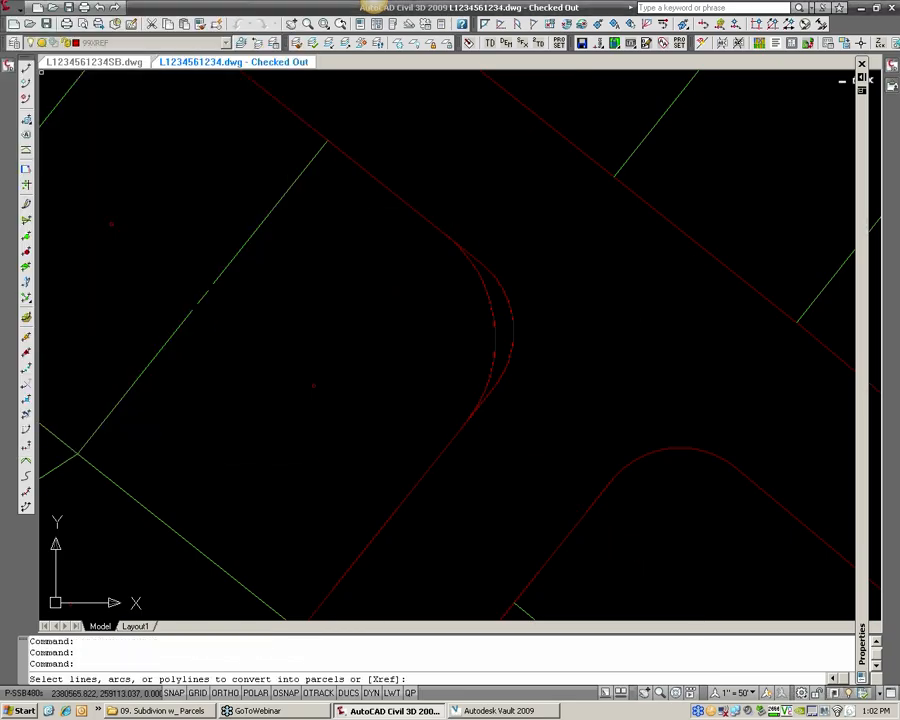
{"action": "key", "text": "Escape"}
- Stretch both ends of the corner lot's curved parcel segment to the endpoints of the trimmed arc
{"action": "left_click", "coordinate": [494, 279]}
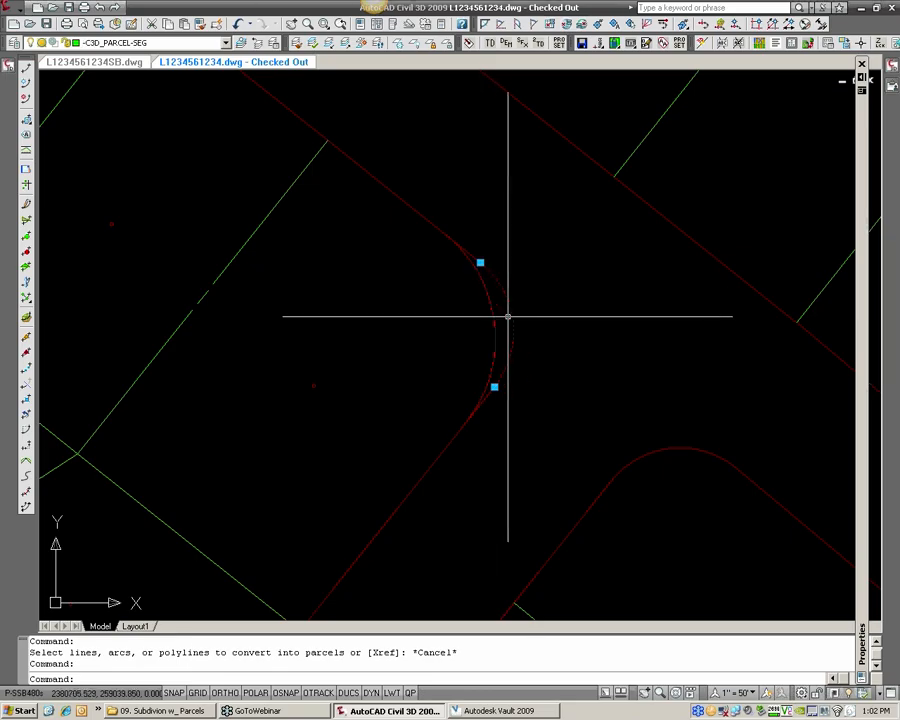
{"action": "left_click", "coordinate": [480, 263]}
{"action": "type", "text": "end"}
{"action": "key", "text": "Return"}
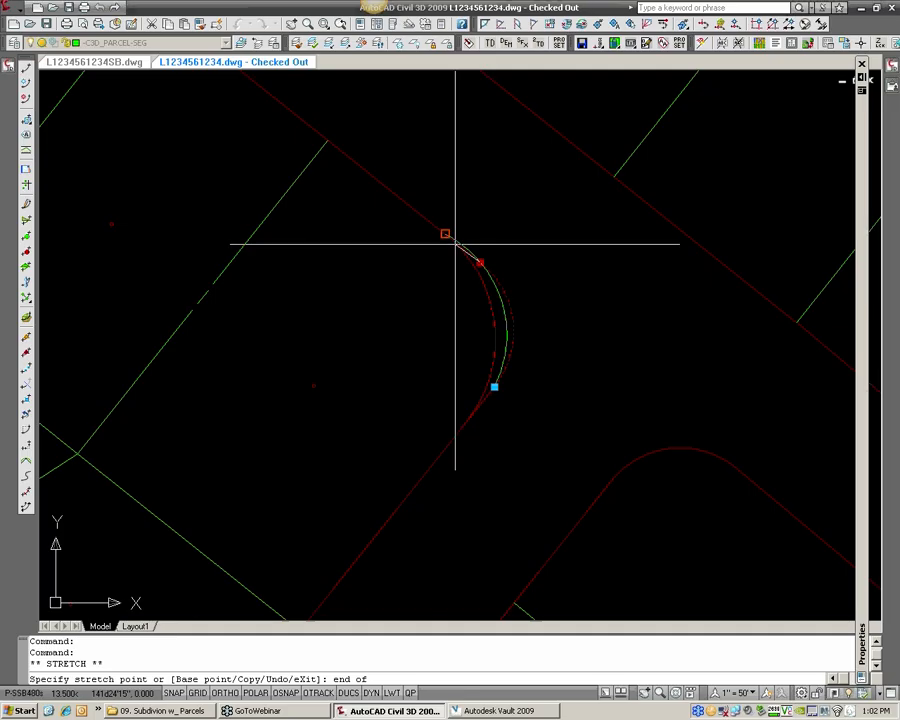
{"action": "left_click", "coordinate": [457, 246]}
{"action": "left_click", "coordinate": [496, 384]}
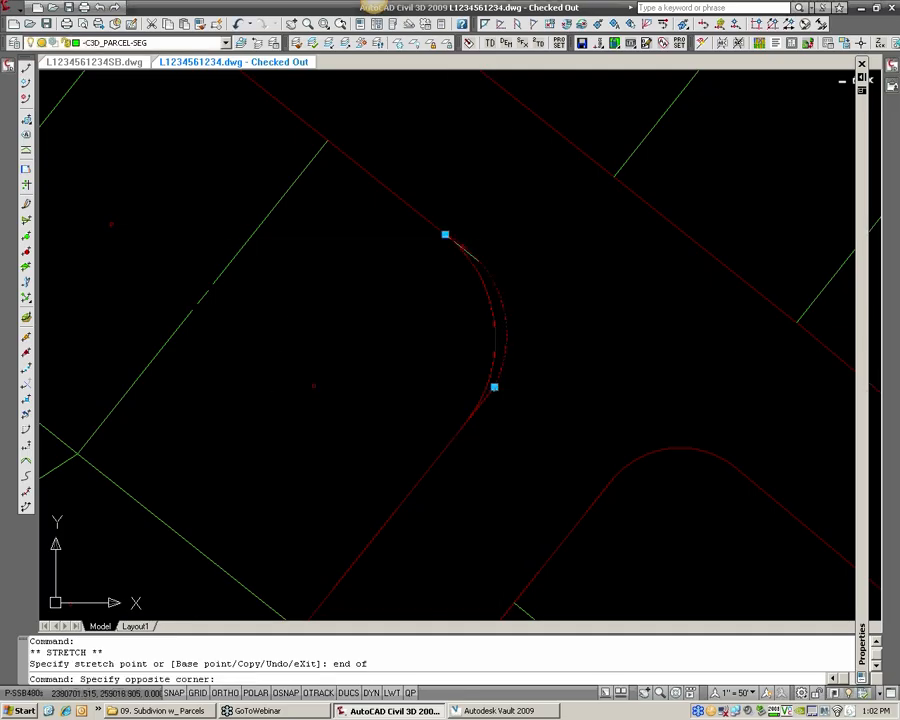
{"action": "left_click", "coordinate": [494, 385]}
{"action": "type", "text": "end"}
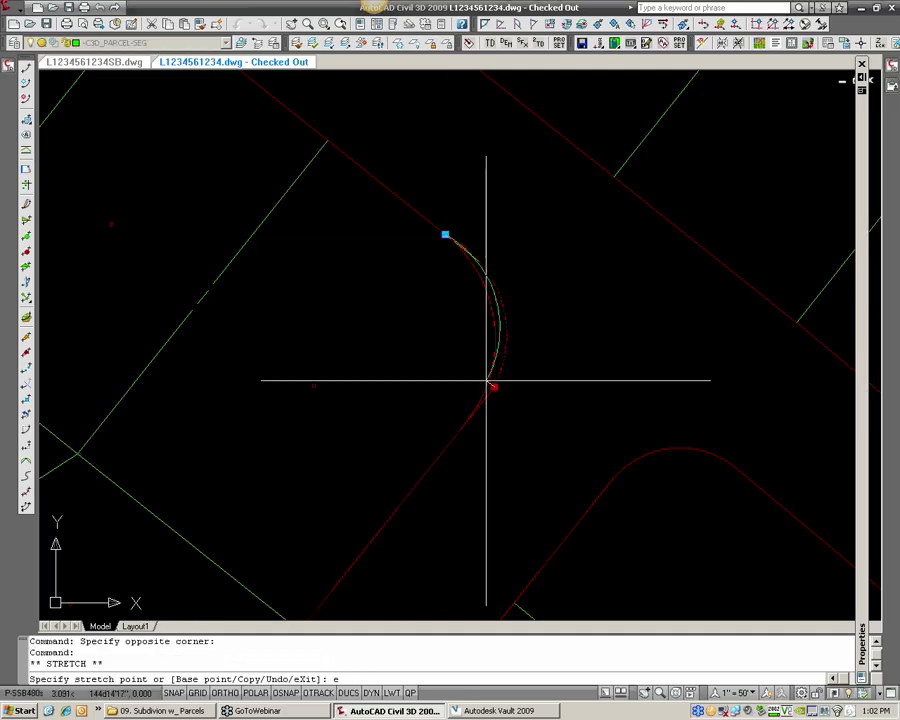
{"action": "key", "text": "Return"}
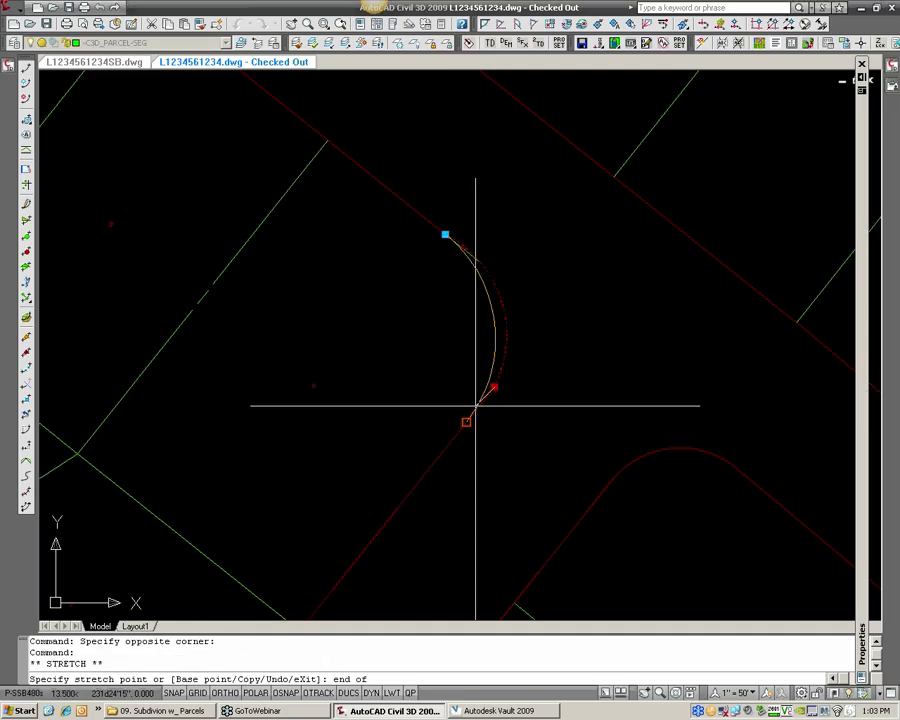
{"action": "left_click", "coordinate": [475, 406]}
{"action": "key", "text": "Escape"}
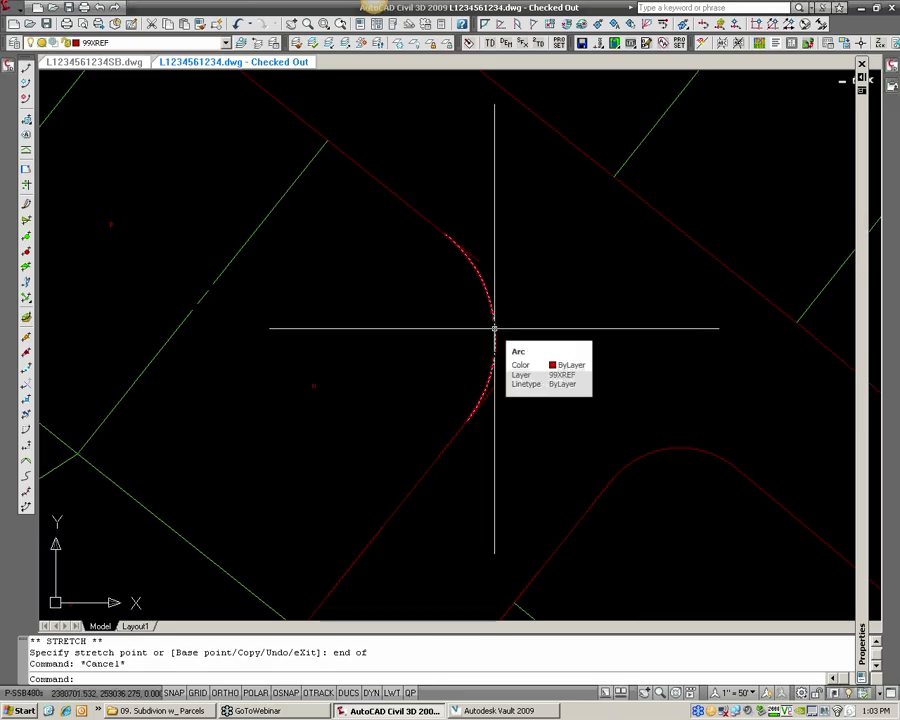
- Undo the parcel curve stretches, the erasing of the rays and the trimming of the circle
{"action": "type", "text": "u"}
{"action": "key", "text": "Return"}
{"action": "type", "text": "u"}
{"action": "key", "text": "Return"}
{"action": "type", "text": "u"}
{"action": "key", "text": "Return"}
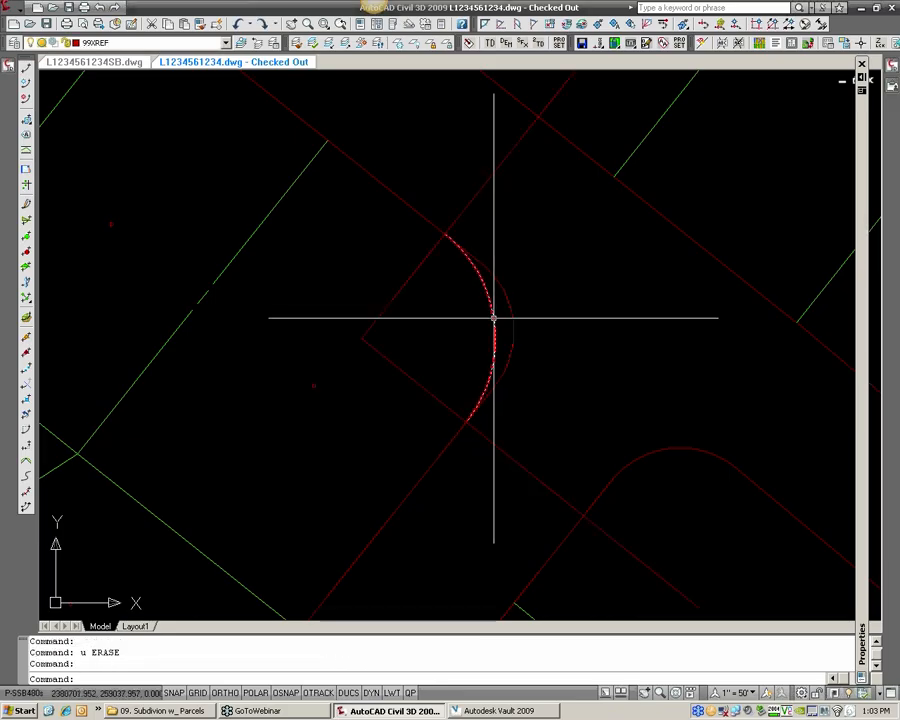
{"action": "left_click", "coordinate": [497, 304]}
{"action": "type", "text": "u"}
{"action": "key", "text": "Return"}
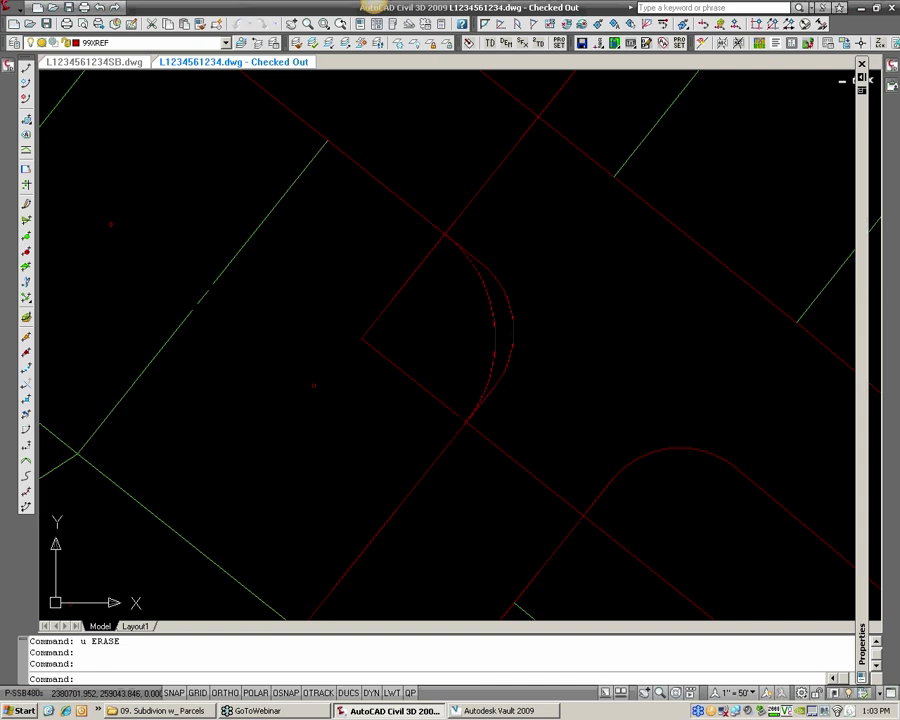
{"action": "key", "text": "Escape"}
- Stretch both ends of the corner lot's curved parcel segment to the points where the rays meet the circle, using apparent intersection snaps
{"action": "left_click", "coordinate": [500, 294]}
{"action": "left_click", "coordinate": [481, 263]}
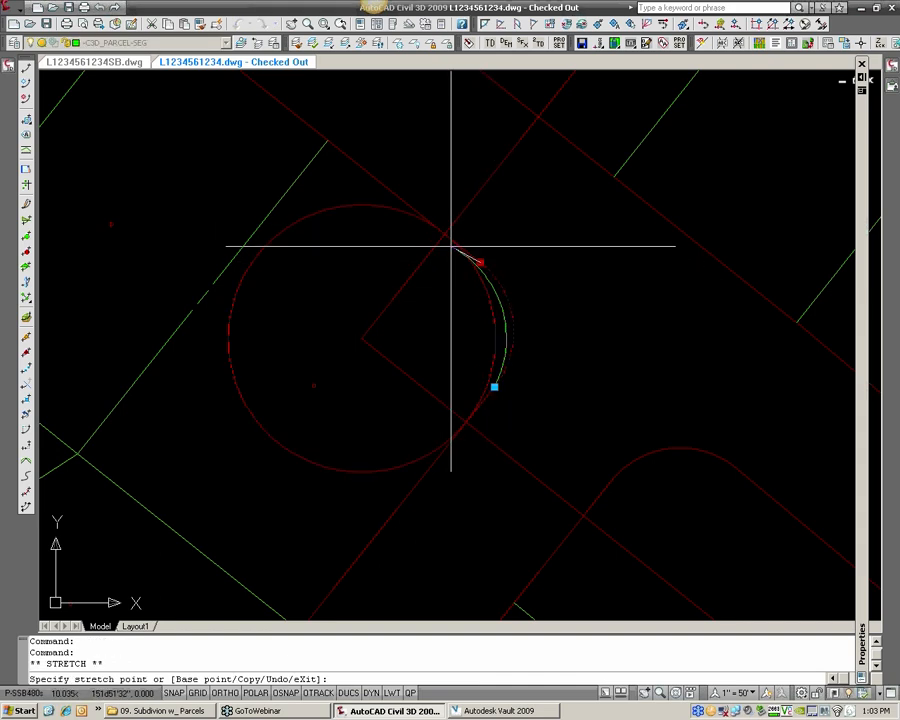
{"action": "right_click", "coordinate": [452, 246], "text": "shift"}
{"action": "left_click", "coordinate": [506, 358]}
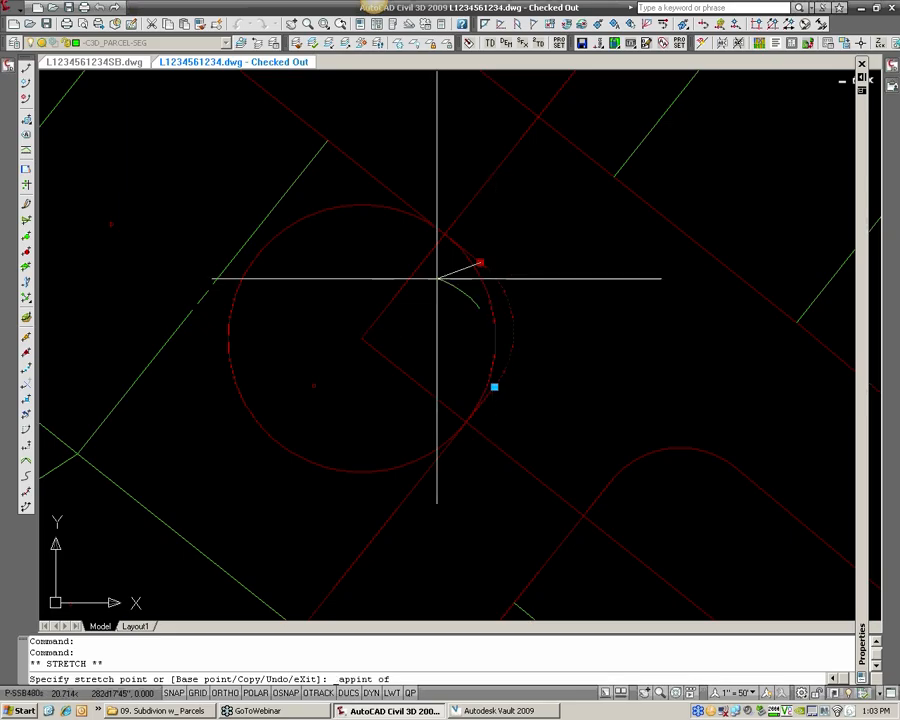
{"action": "left_click", "coordinate": [416, 264]}
{"action": "left_click", "coordinate": [416, 263]}
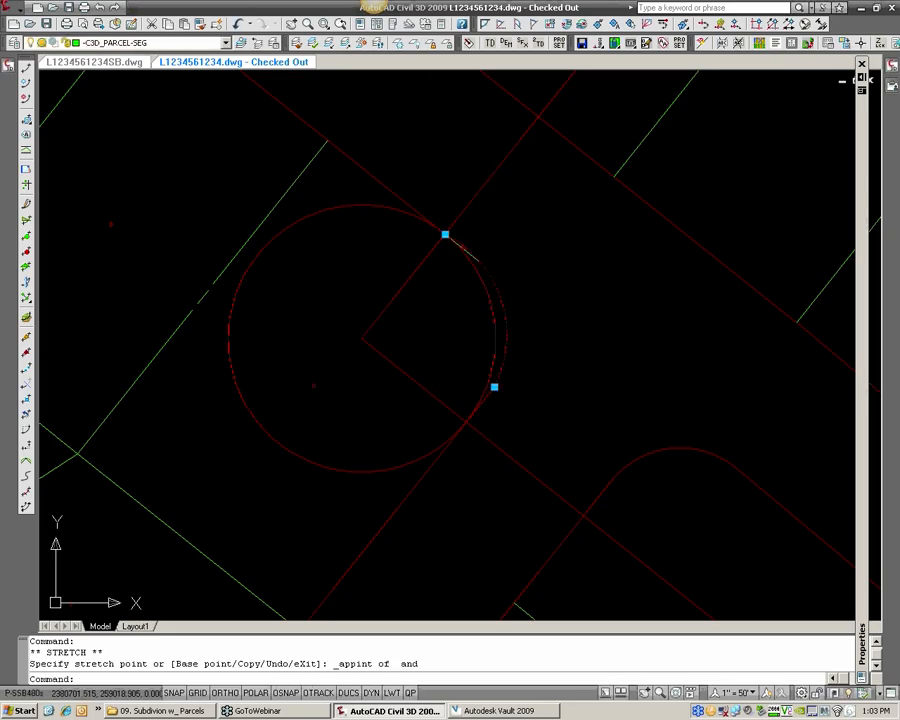
{"action": "left_click", "coordinate": [494, 386]}
{"action": "right_click", "coordinate": [511, 410], "text": "shift"}
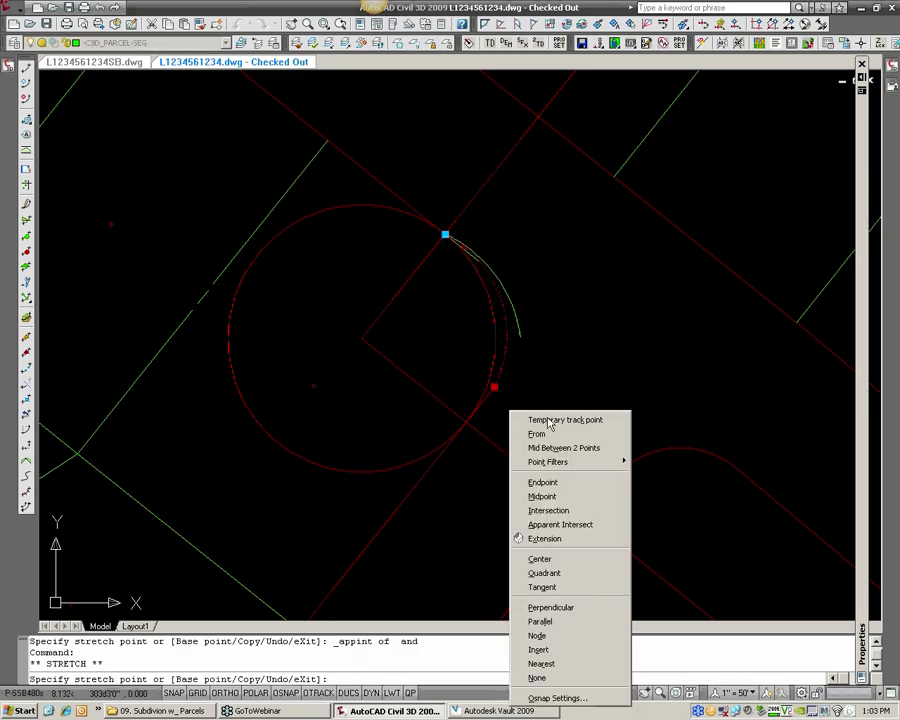
{"action": "left_click", "coordinate": [562, 525]}
{"action": "left_click", "coordinate": [444, 428]}
{"action": "key", "text": "Escape"}
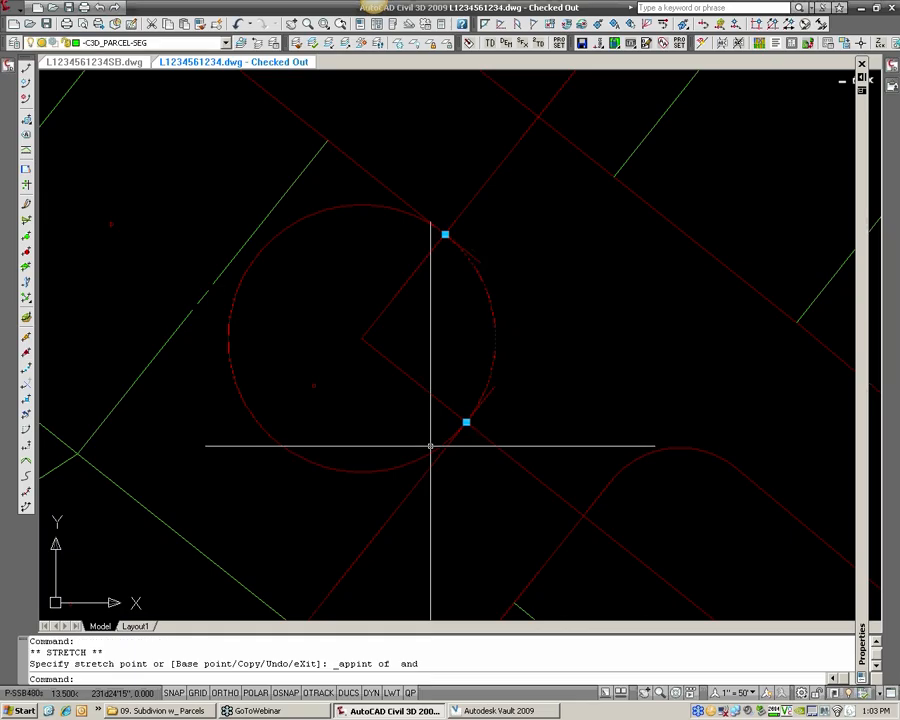
{"action": "key", "text": "Escape"}
- Stretch the corner ends of the two straight frontage segments back to the endpoints of the parcel curve
{"action": "left_click", "coordinate": [494, 388]}
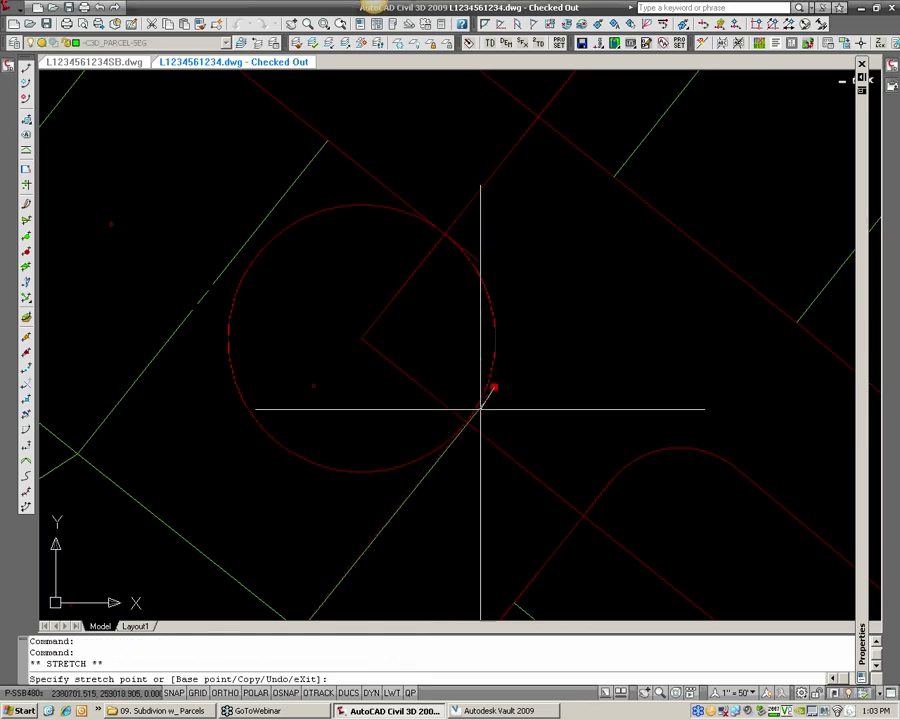
{"action": "type", "text": "end"}
{"action": "key", "text": "Return"}
{"action": "left_click", "coordinate": [466, 421]}
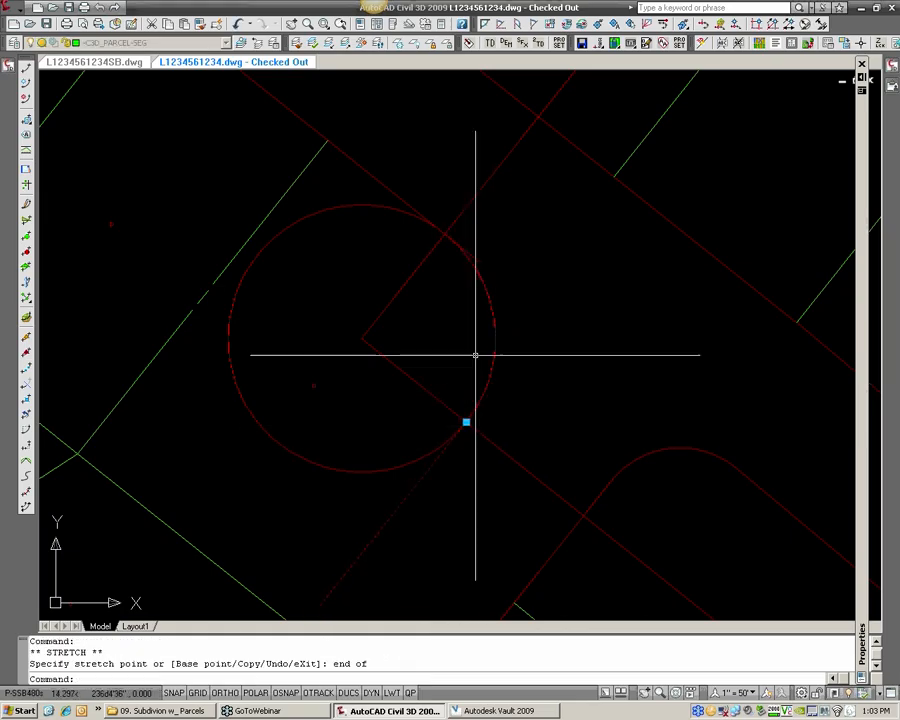
{"action": "left_click", "coordinate": [480, 262]}
{"action": "type", "text": "end"}
{"action": "key", "text": "Return"}
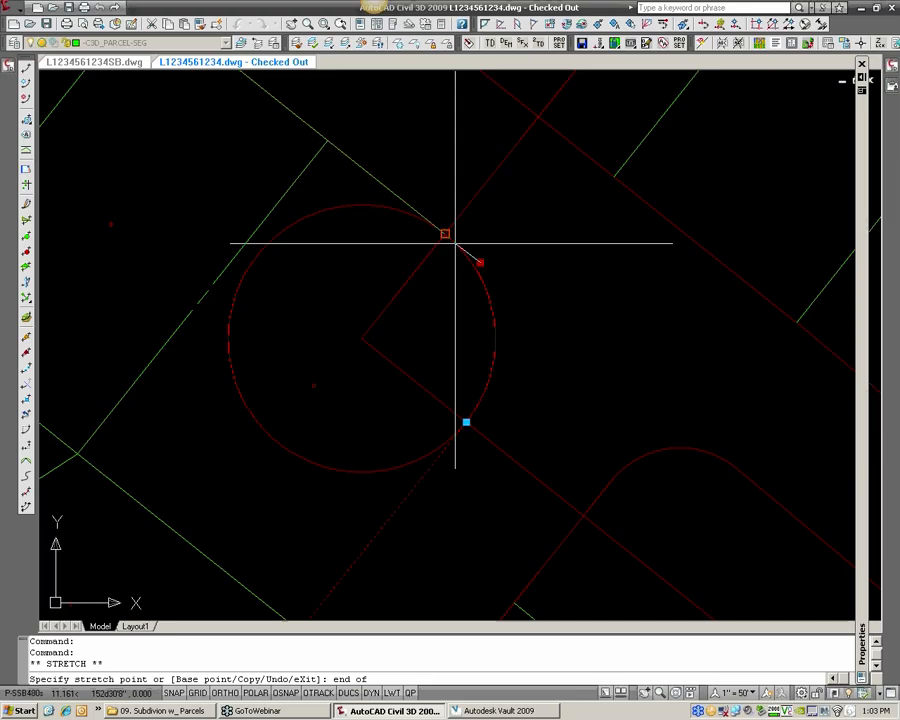
{"action": "left_click", "coordinate": [444, 235]}
{"action": "key", "text": "Escape"}
- Erase the two construction rays and the circle, and save the drawing
{"action": "left_click", "coordinate": [389, 388]}
{"action": "left_click", "coordinate": [351, 310]}
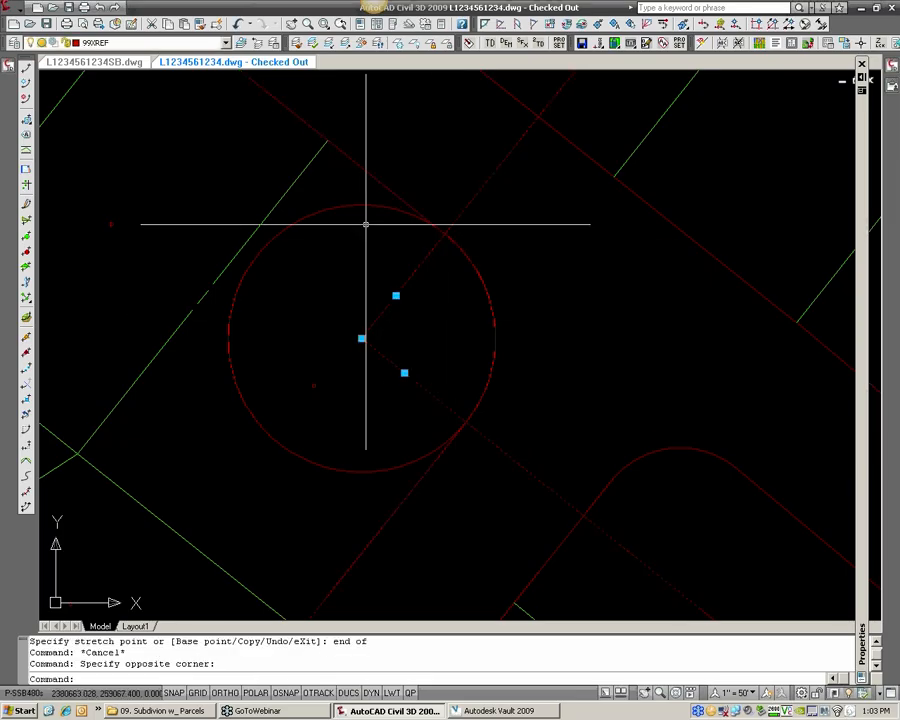
{"action": "left_click", "coordinate": [367, 222]}
{"action": "left_click", "coordinate": [343, 196]}
{"action": "type", "text": "e"}
{"action": "key", "text": "Return"}
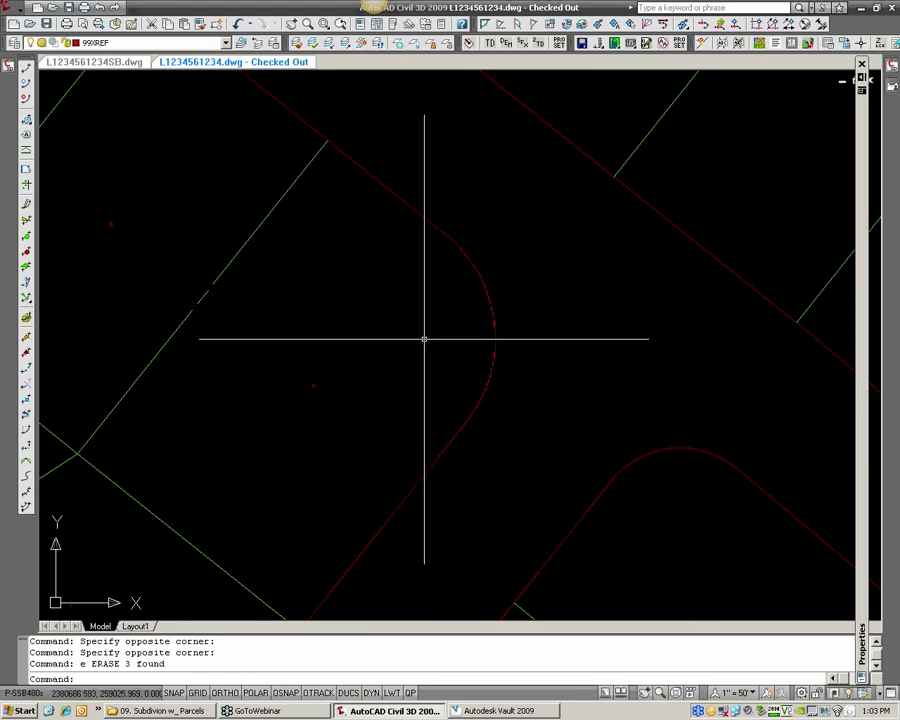
{"action": "left_click", "coordinate": [49, 28]}
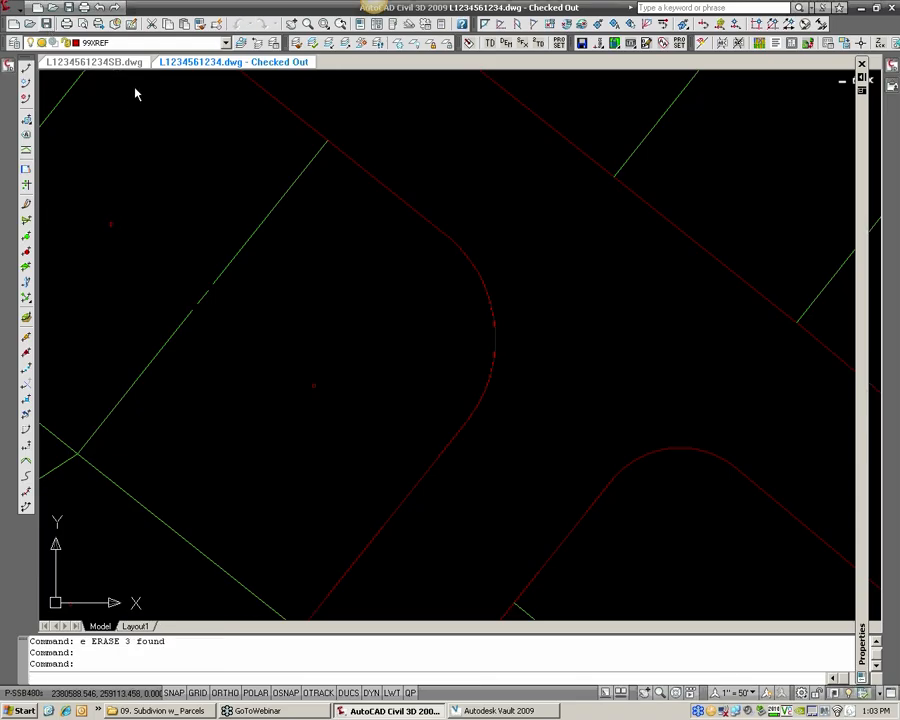
{"action": "left_click", "coordinate": [110, 62]}
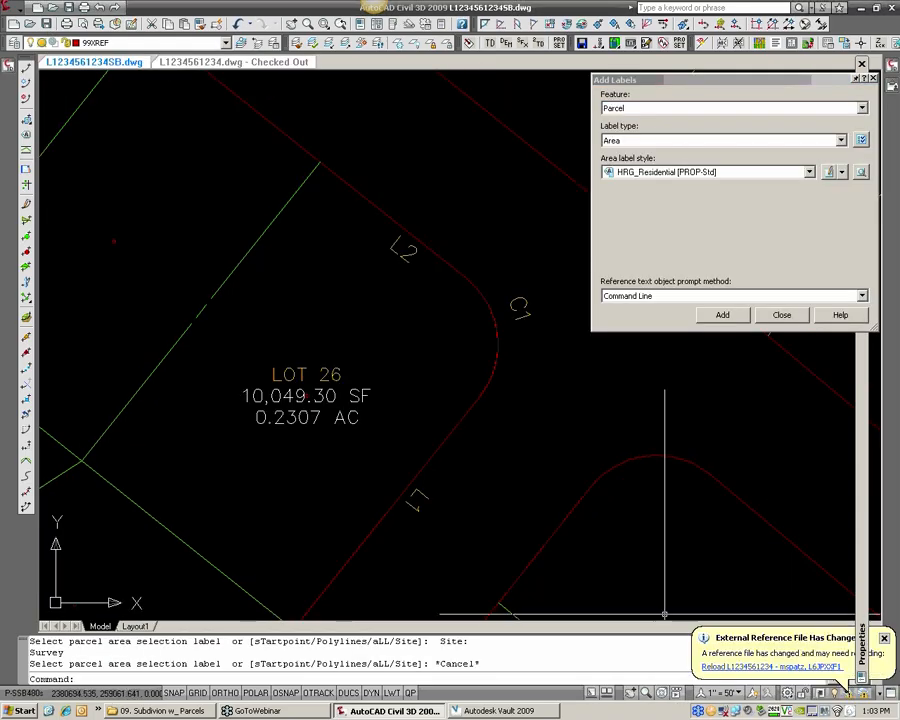
{"action": "left_click", "coordinate": [770, 666]}
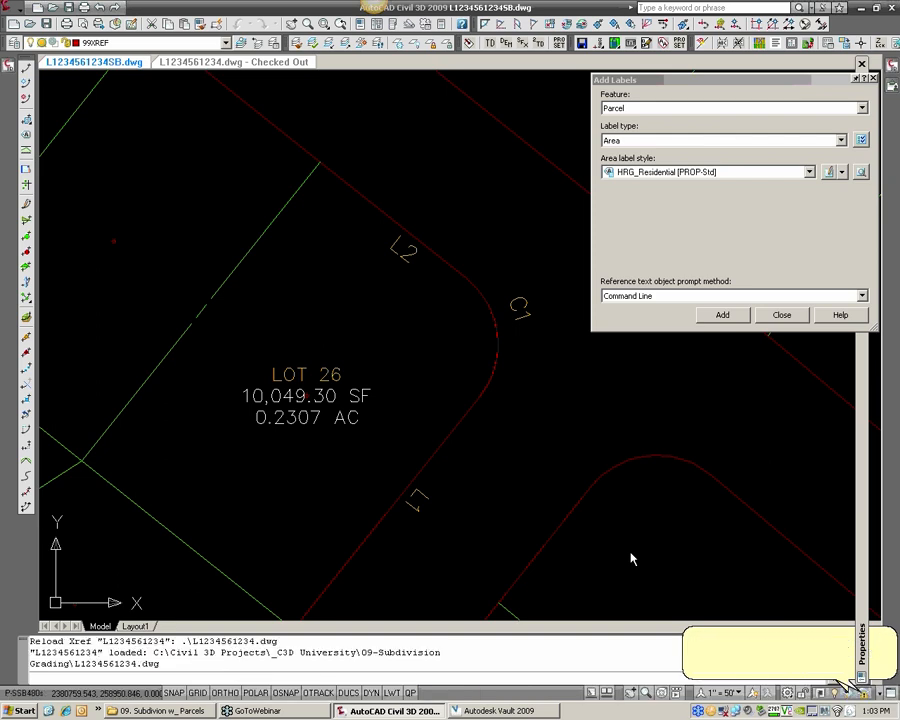
{"action": "scroll", "coordinate": [418, 426], "scroll_direction": "down", "scroll_amount": 2}
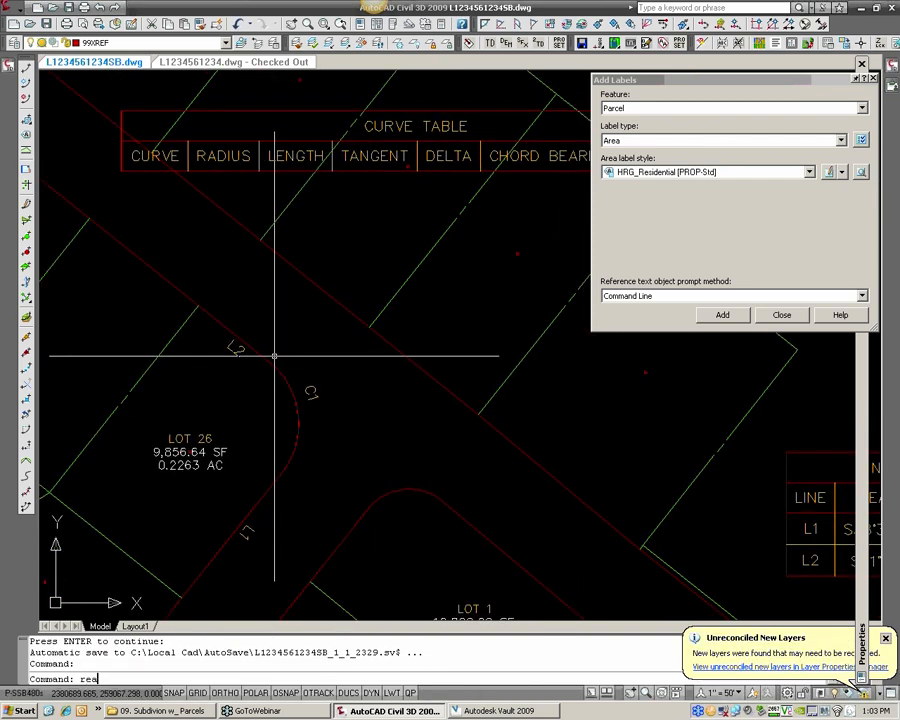
{"action": "key", "text": "Return"}
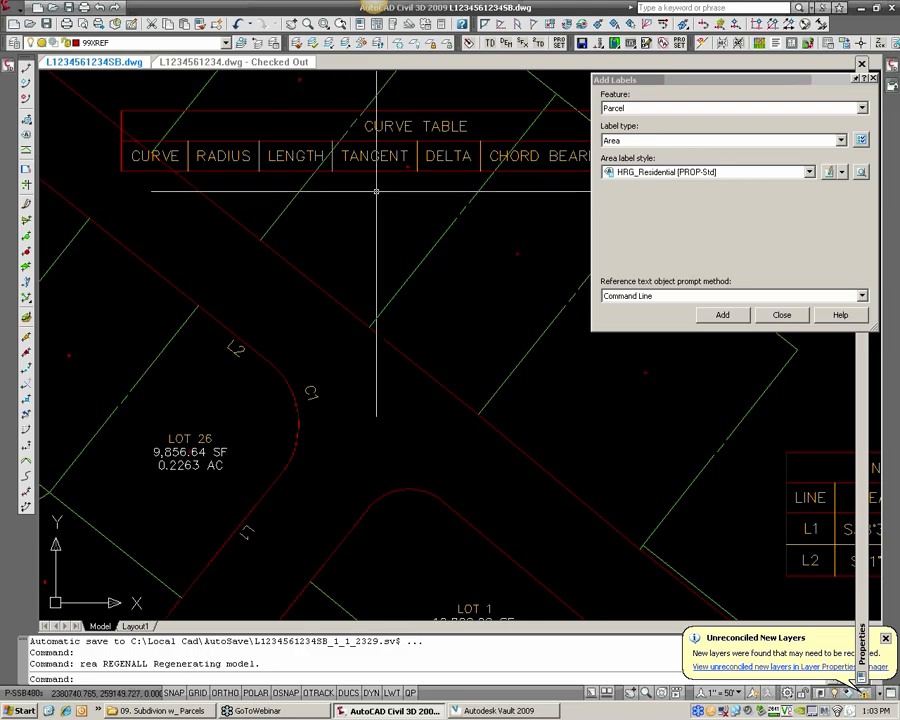
- Add the C1 curve tag beside Lot 26 to the empty curve table's selection set
{"action": "left_click", "coordinate": [349, 170]}
{"action": "right_click", "coordinate": [350, 175]}
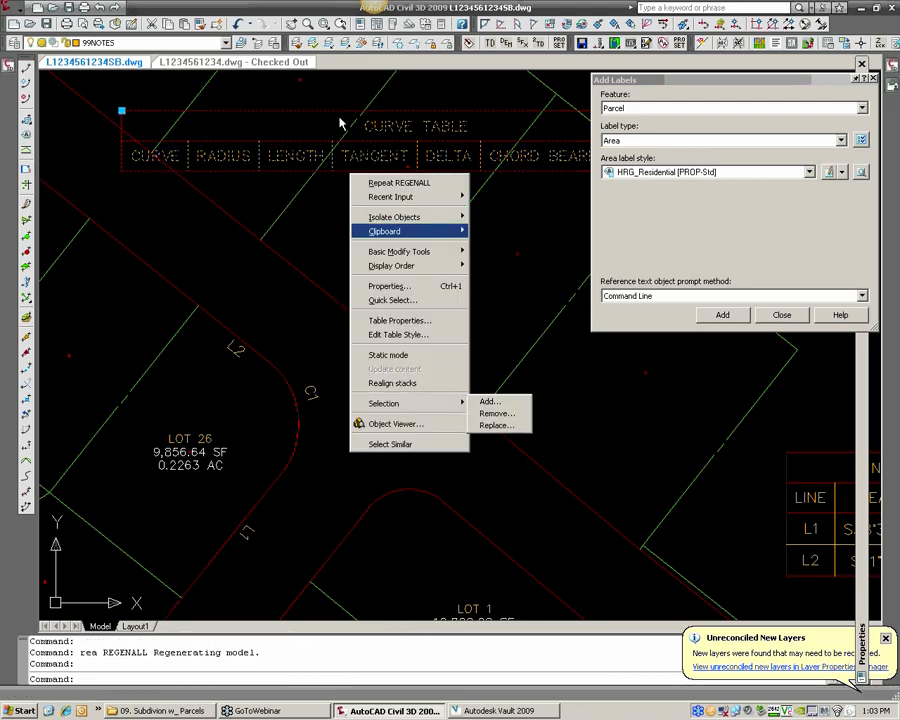
{"action": "mouse_move", "coordinate": [427, 409]}
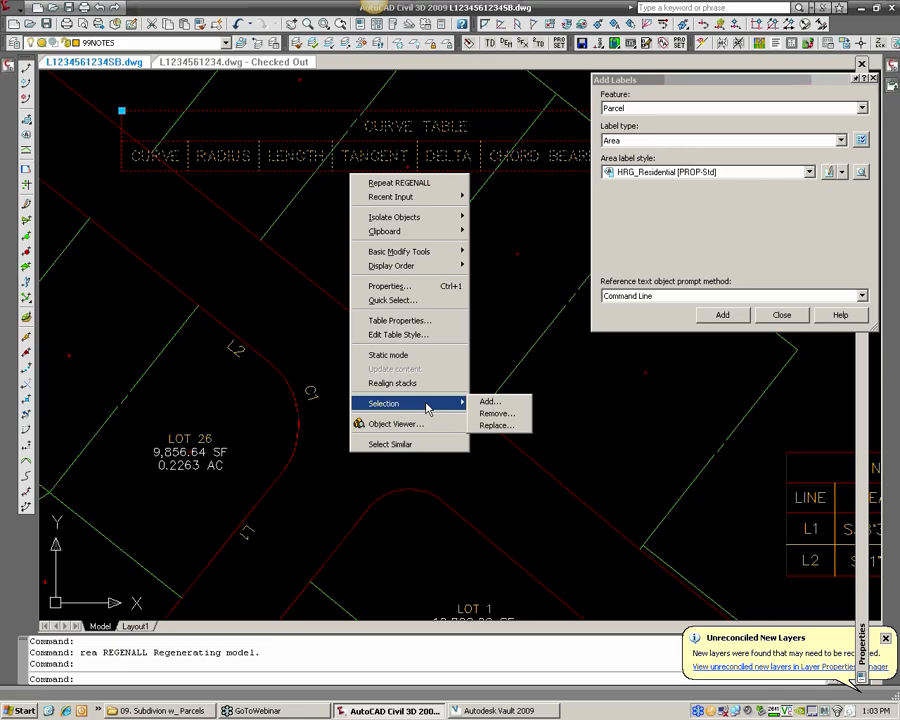
{"action": "left_click", "coordinate": [489, 403]}
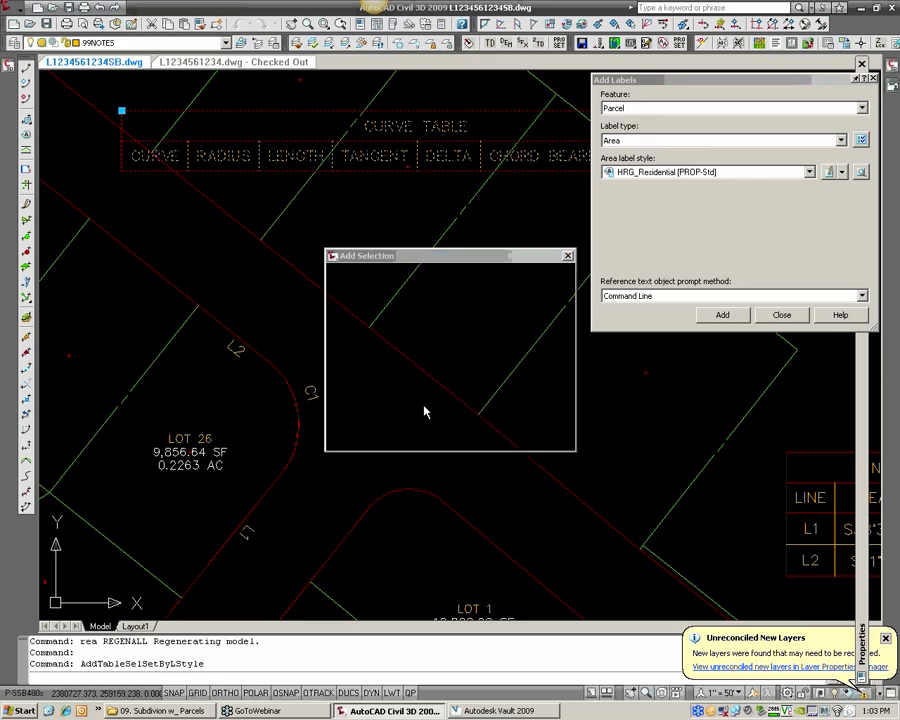
{"action": "left_click", "coordinate": [351, 406]}
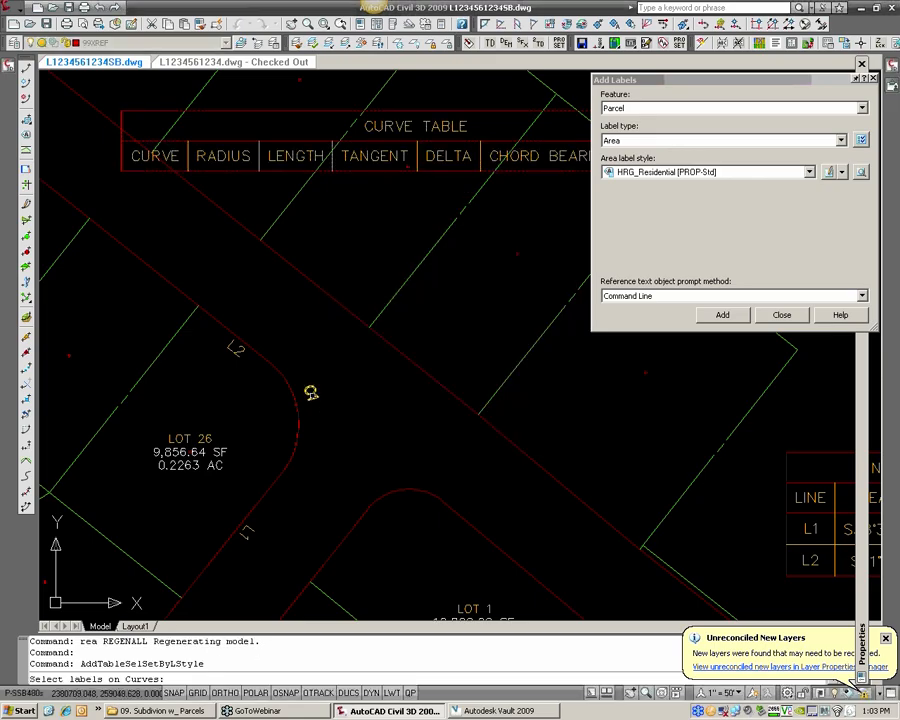
{"action": "left_click", "coordinate": [310, 392]}
{"action": "key", "text": "Return"}
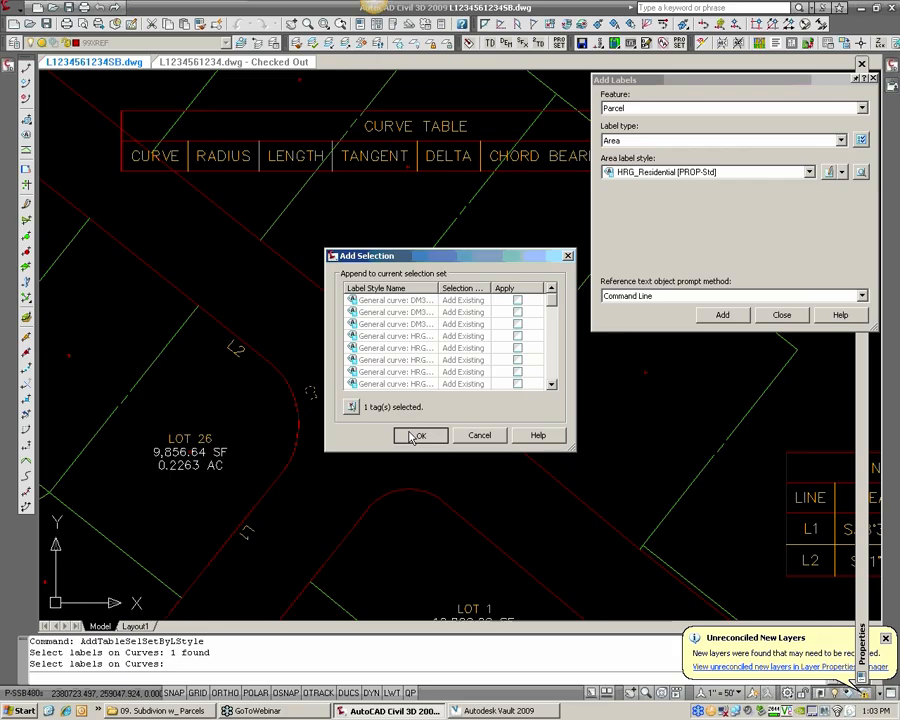
{"action": "left_click", "coordinate": [414, 436]}
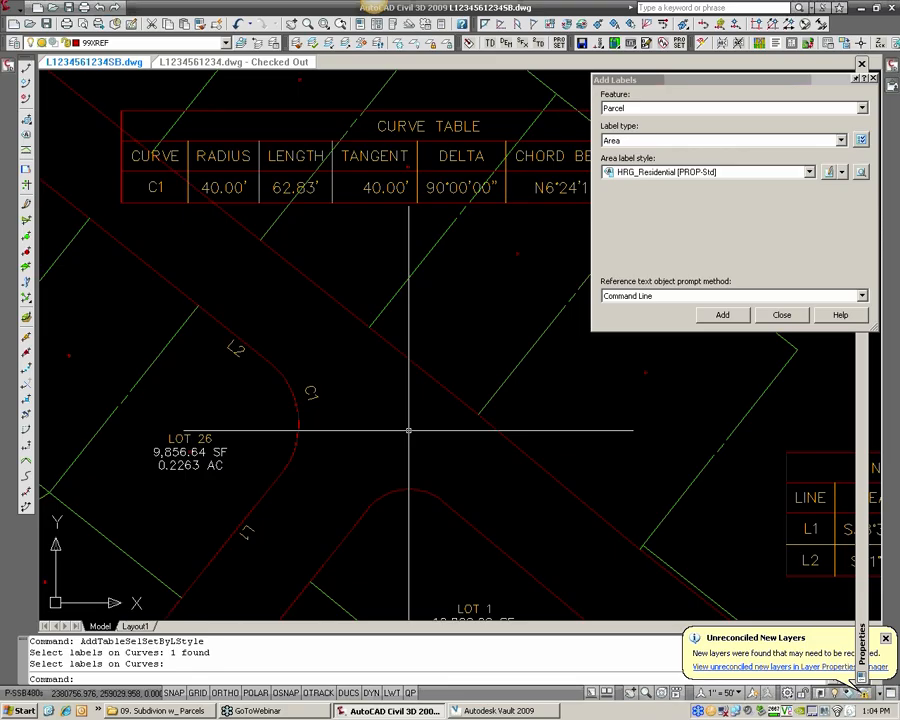
{"action": "middle_click_drag", "start_coordinate": [408, 430], "coordinate": [506, 391]}
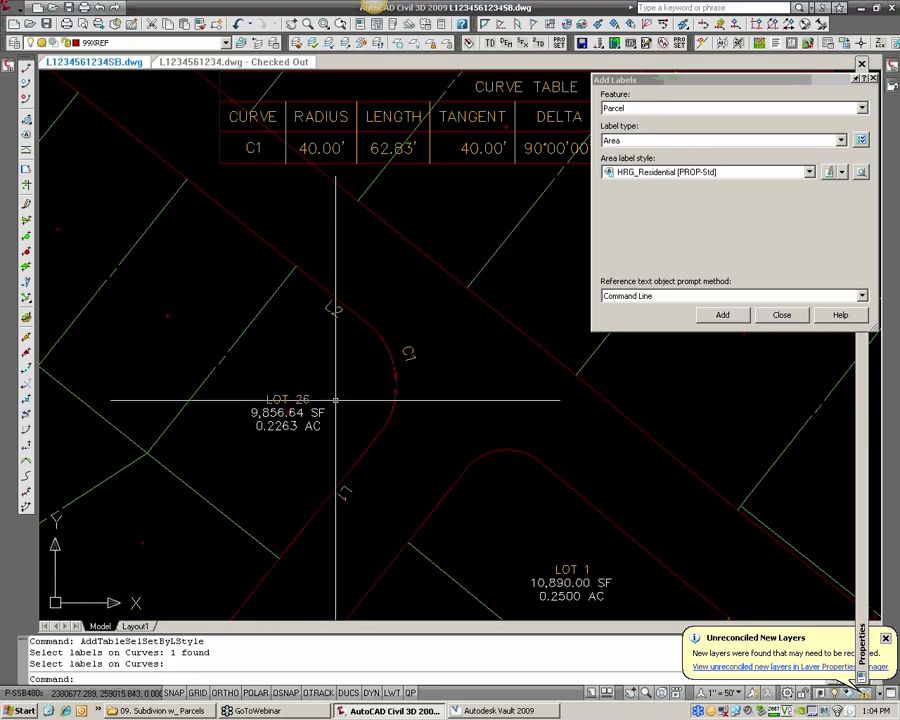
{"action": "scroll", "coordinate": [306, 395], "scroll_direction": "up", "scroll_amount": 2}
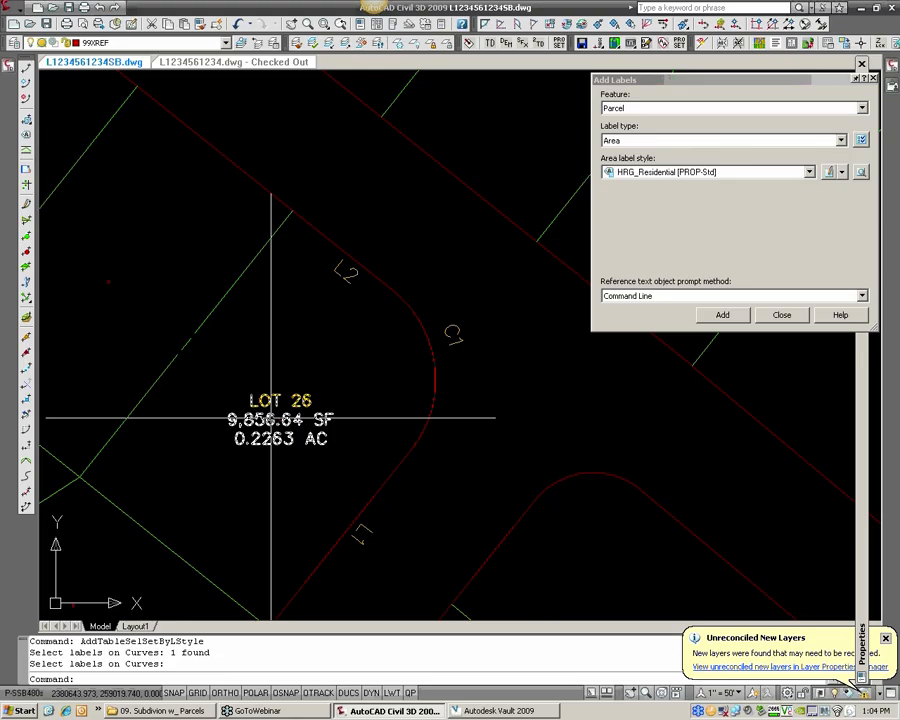
{"action": "scroll", "coordinate": [271, 418], "scroll_direction": "up", "scroll_amount": 1}
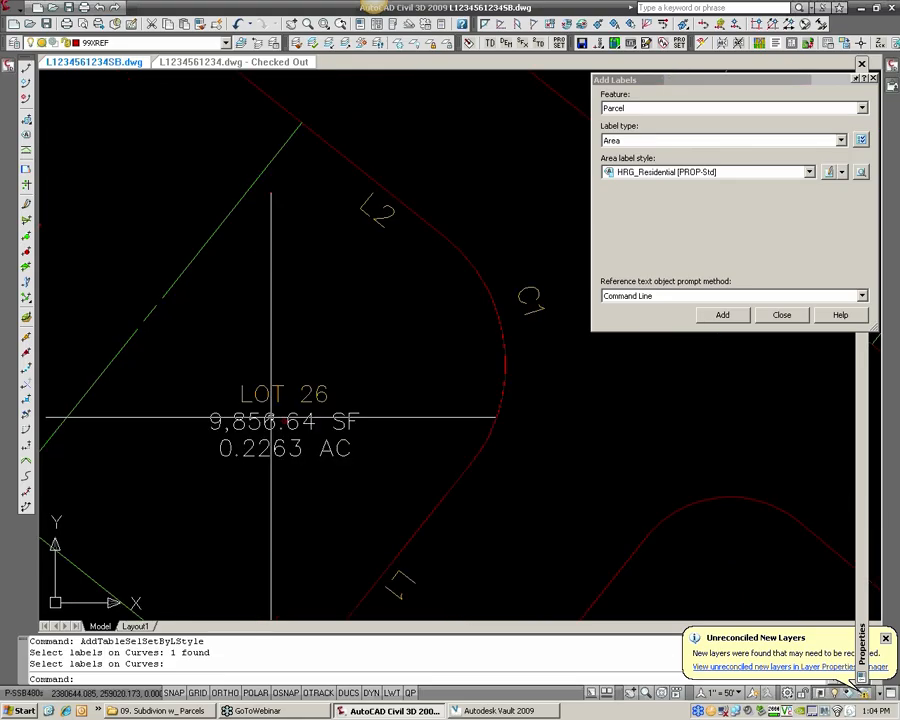
{"action": "scroll", "coordinate": [271, 417], "scroll_direction": "down", "scroll_amount": 1}
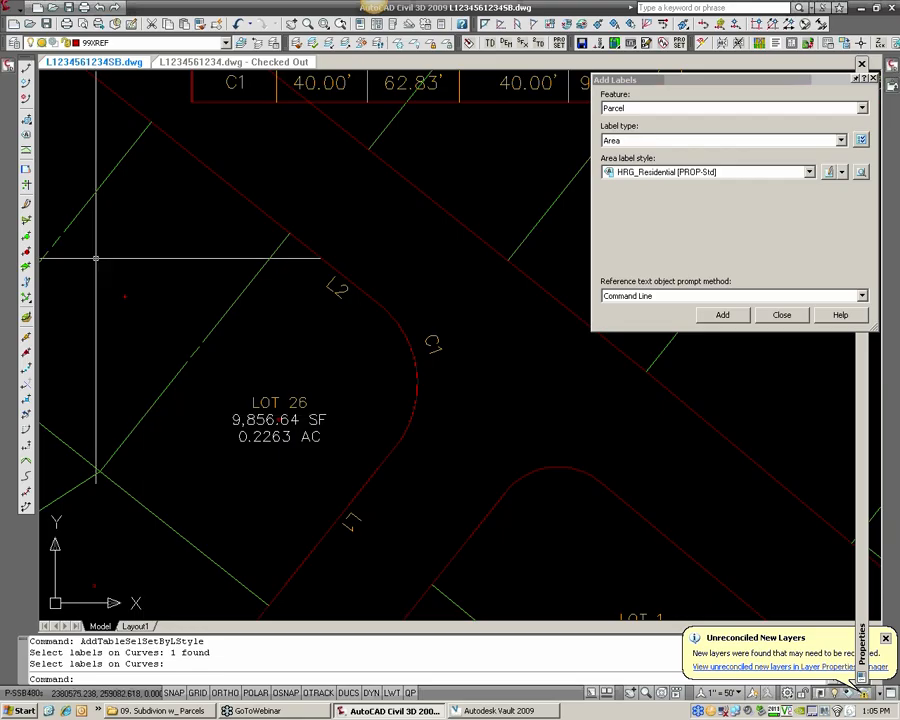
{"action": "middle_click_drag", "start_coordinate": [145, 290], "coordinate": [229, 291]}
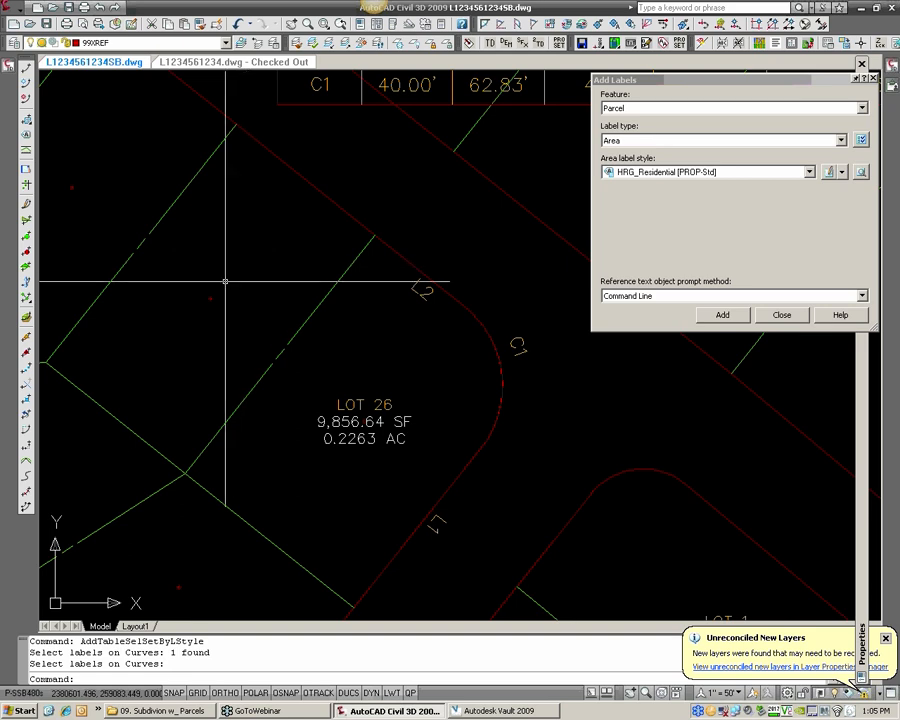
{"action": "middle_click_drag", "start_coordinate": [224, 282], "coordinate": [230, 274]}
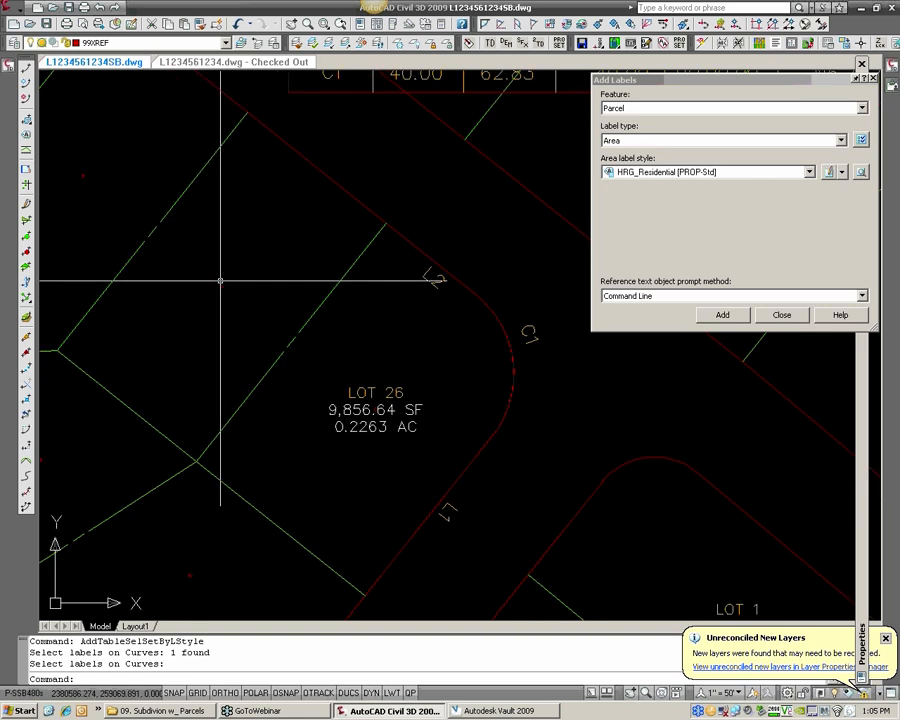